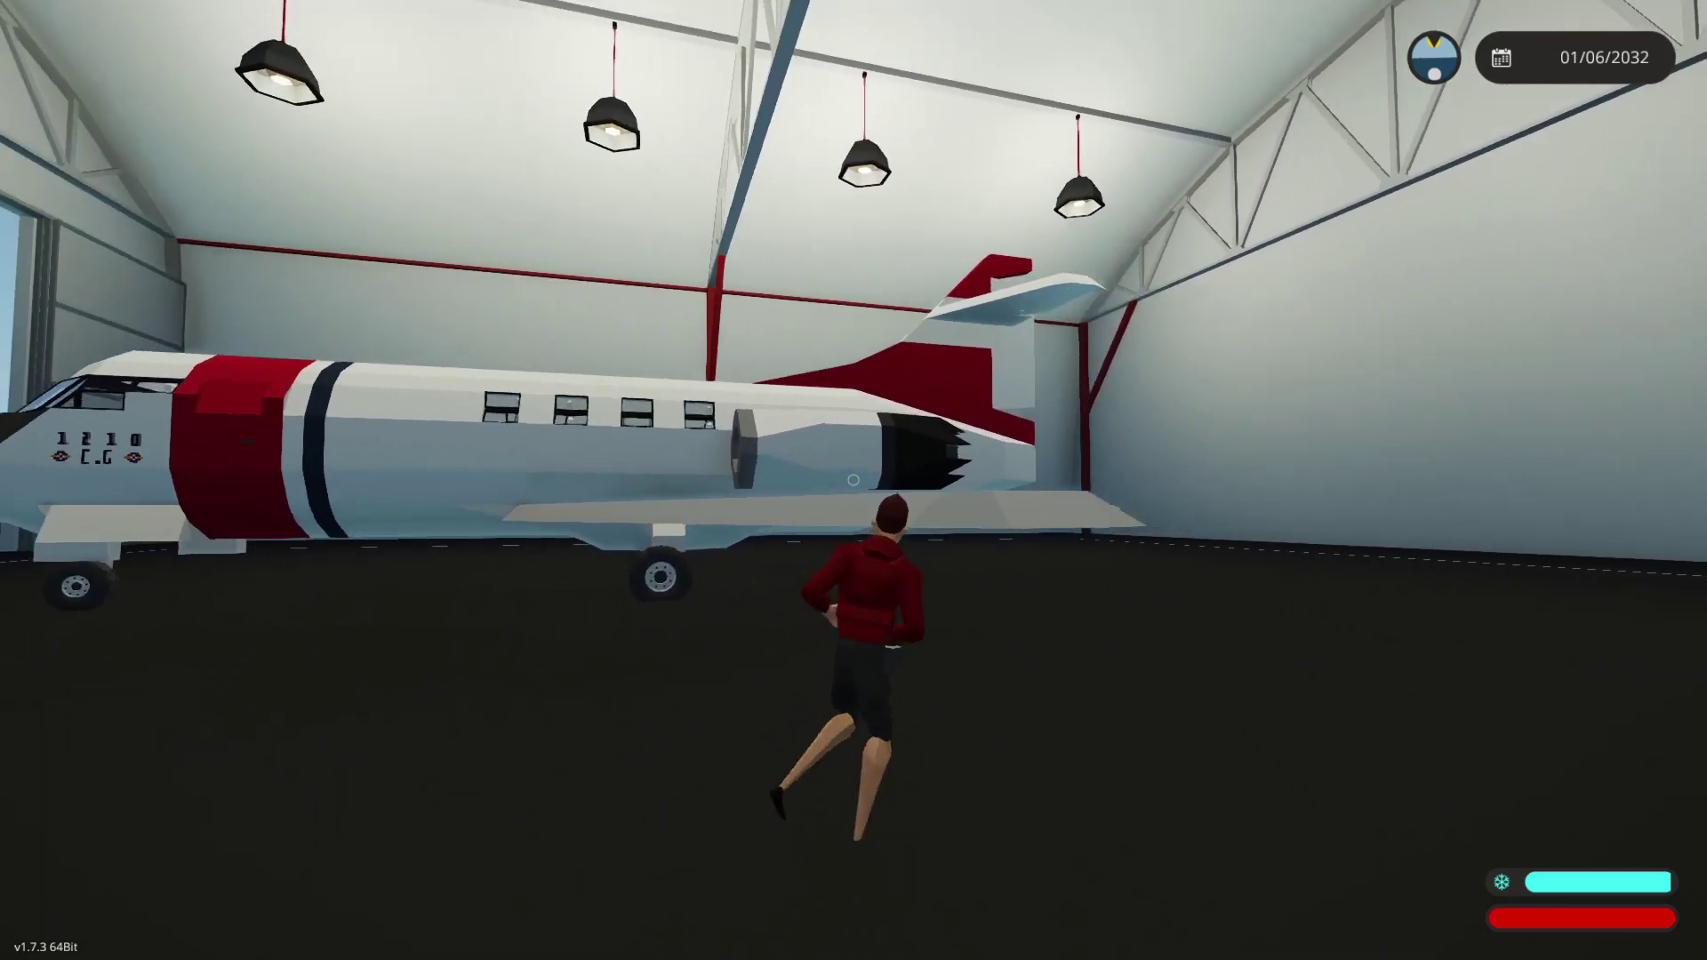
# Step: Walk around the Coast Guard jet past engine, wheels and nose, ending at the red door
pyautogui.press('w')
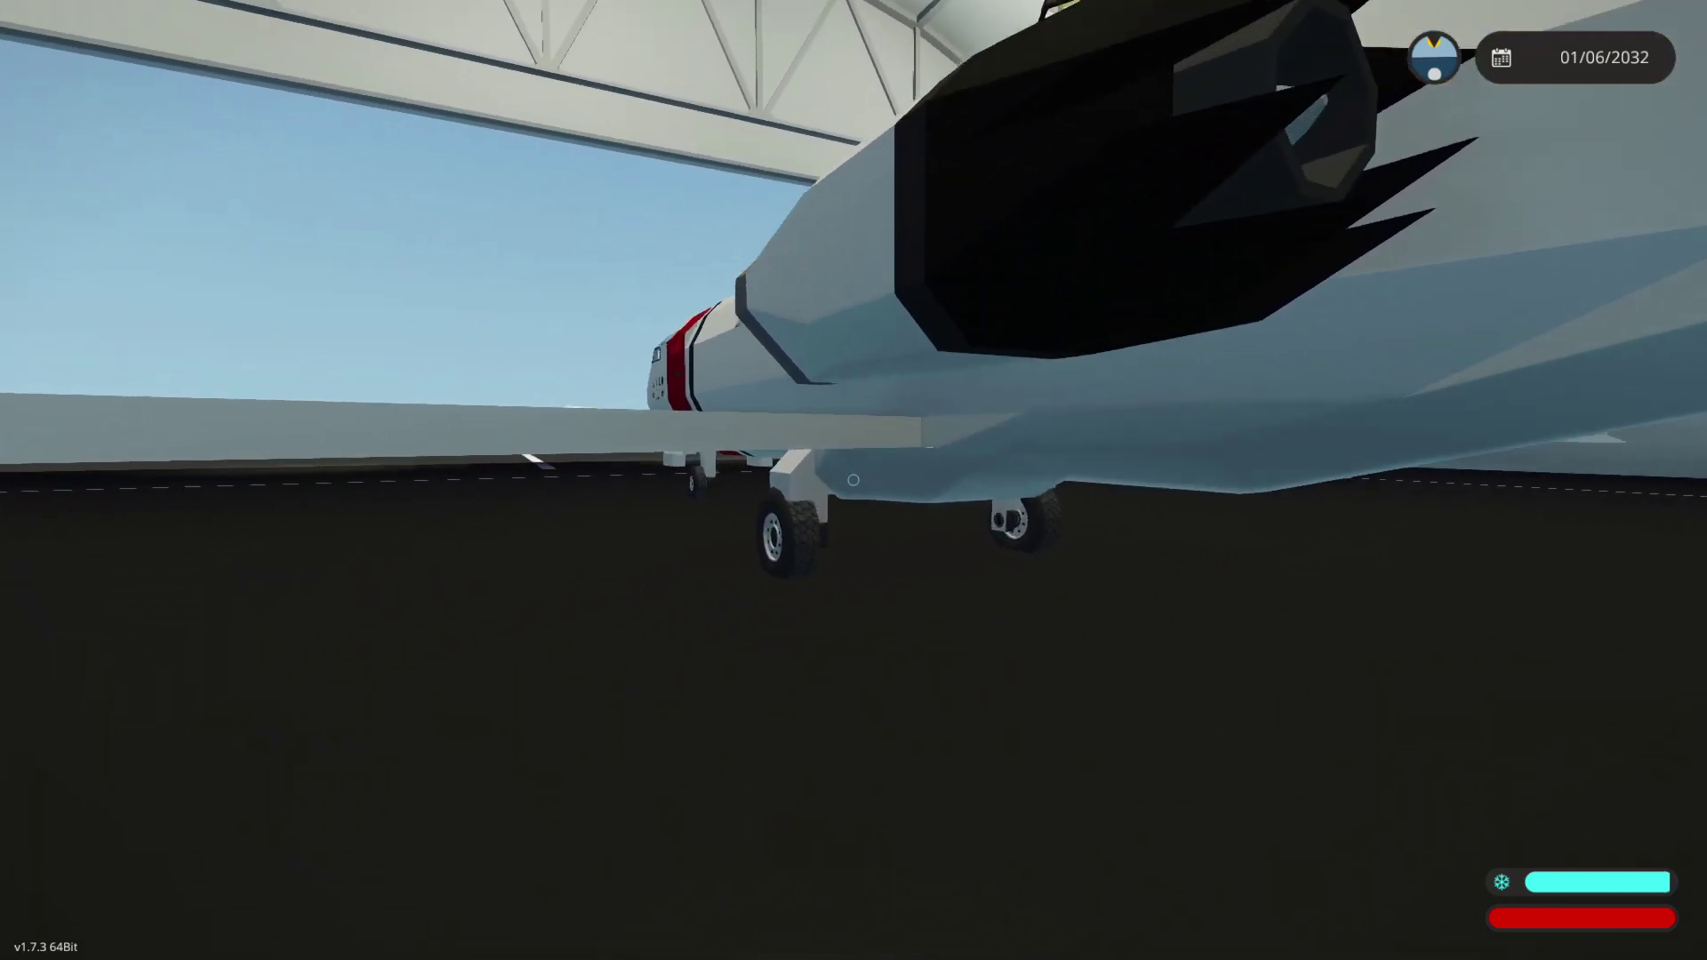
pyautogui.press('w')
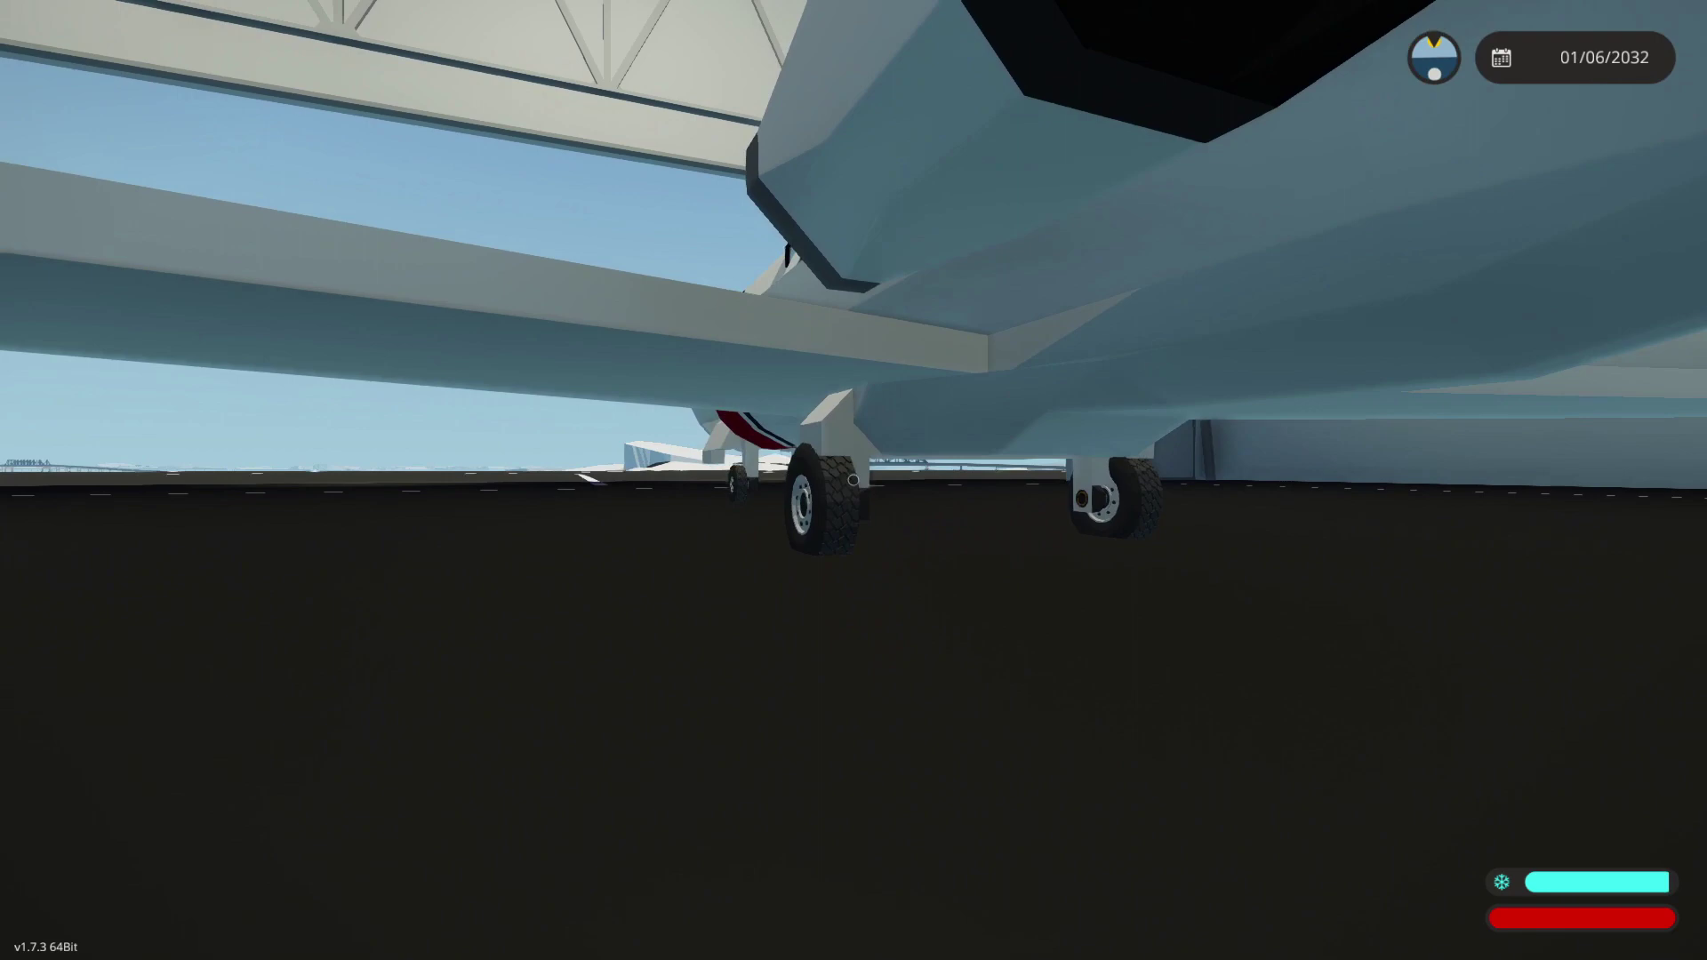
pyautogui.press('s')
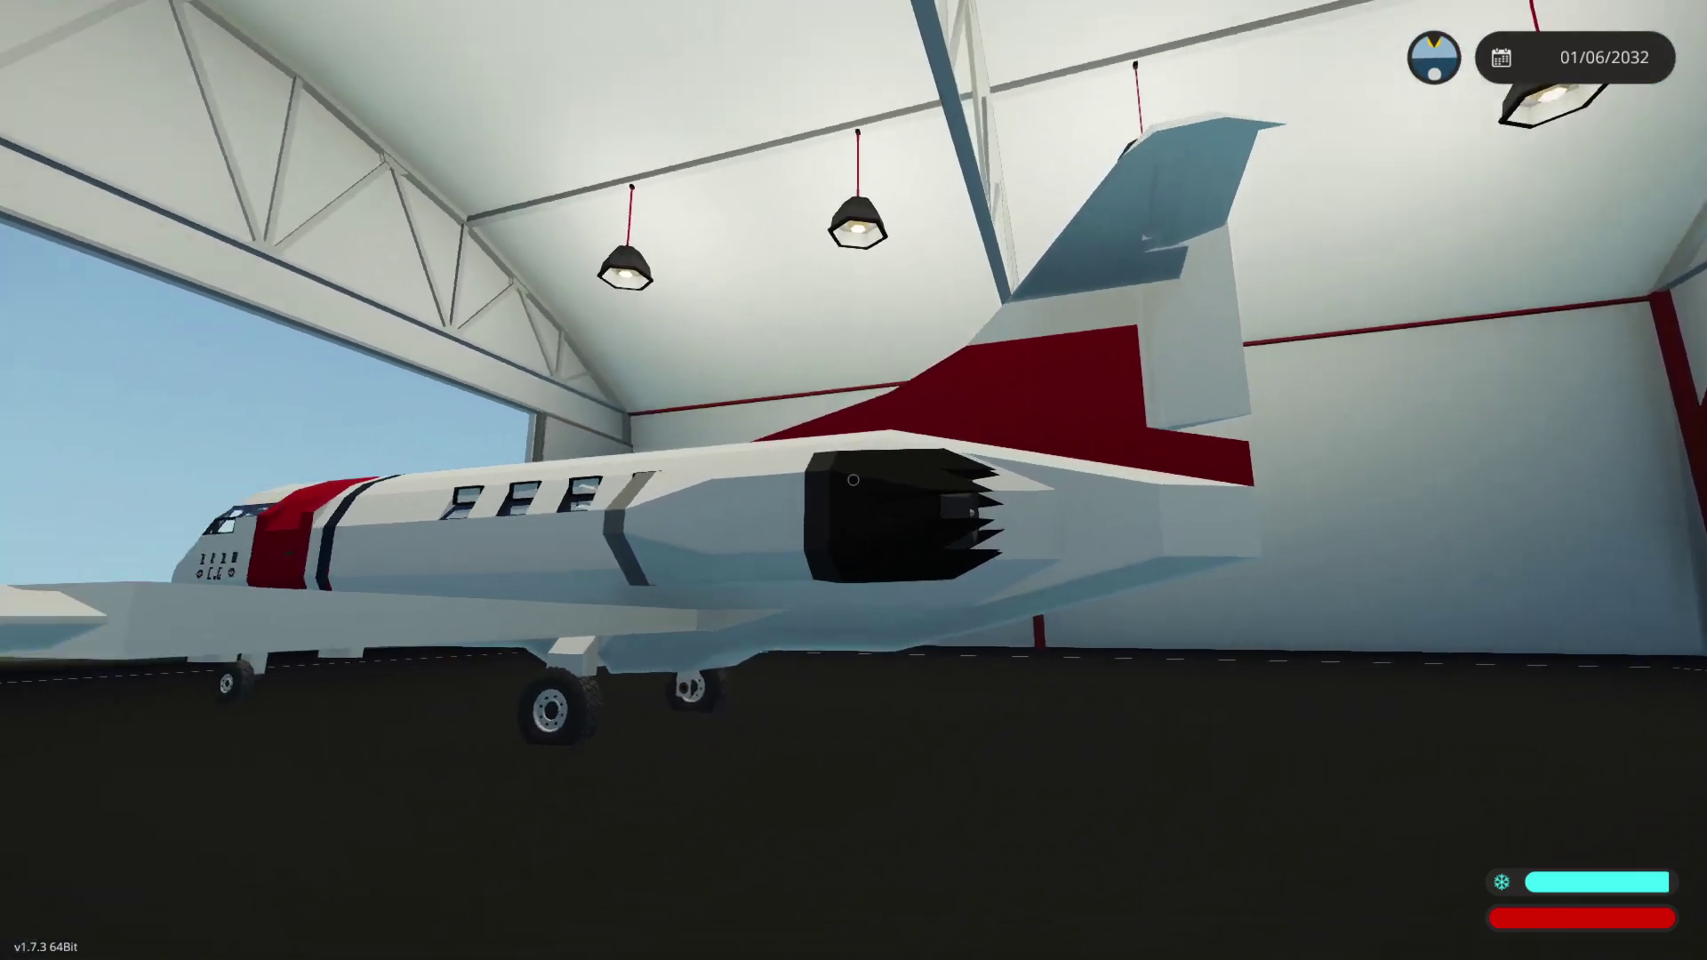
pyautogui.press('a')
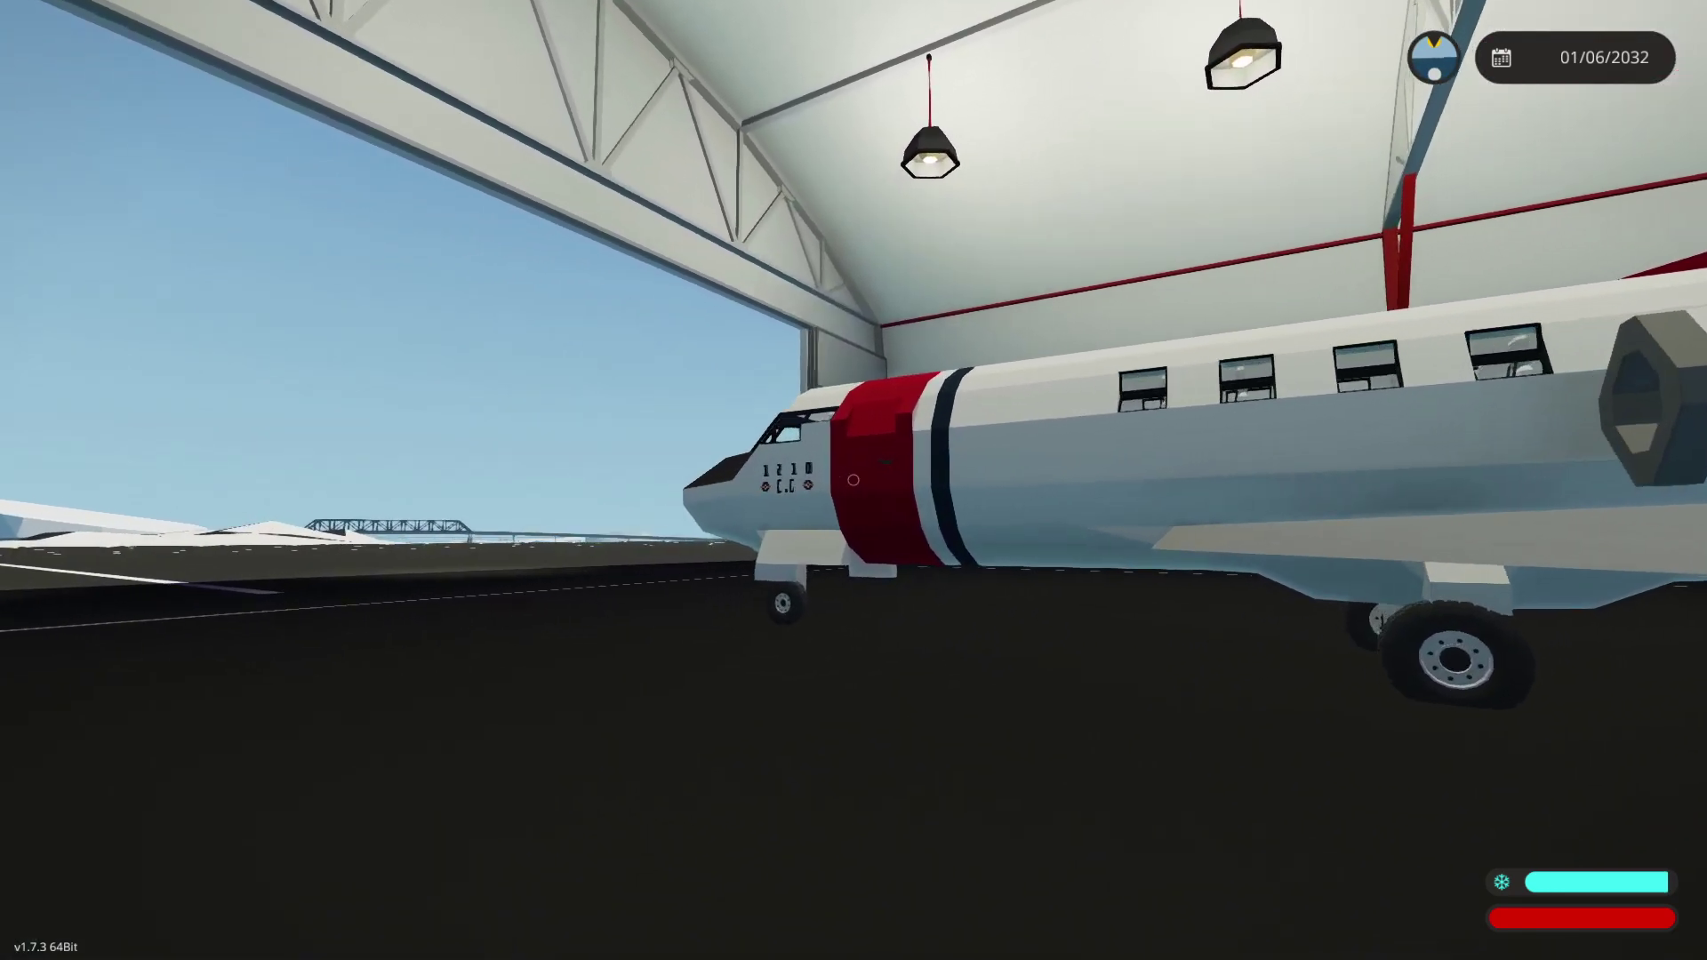
pyautogui.press('w')
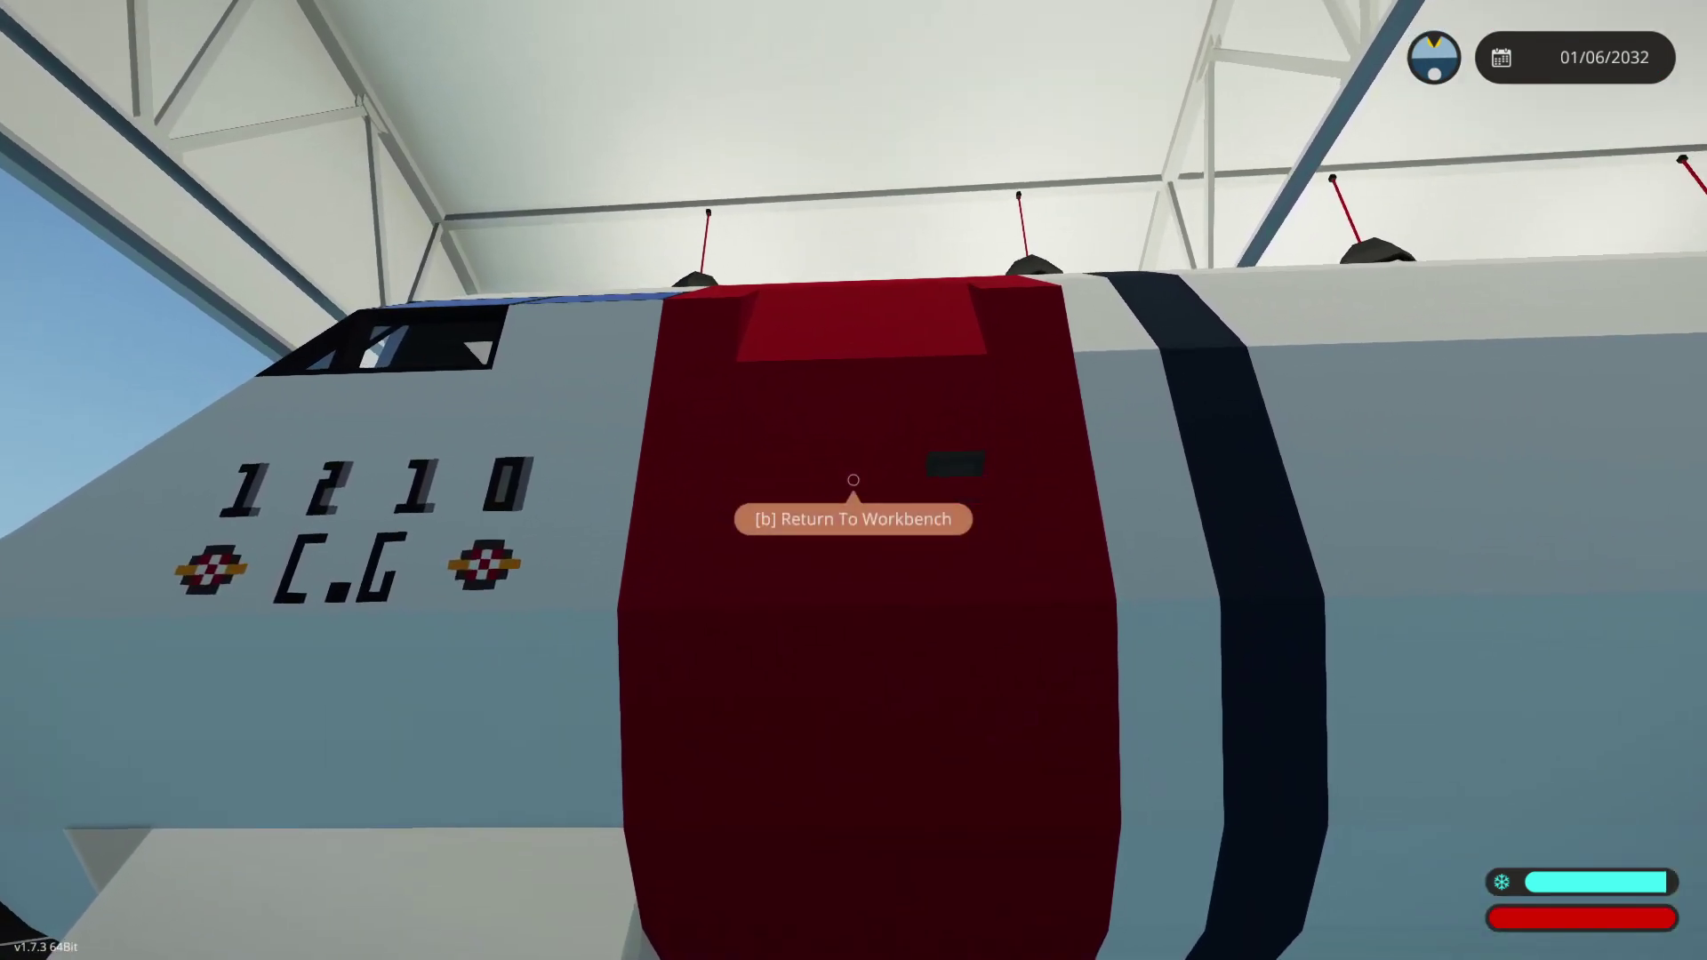
pyautogui.press('a')
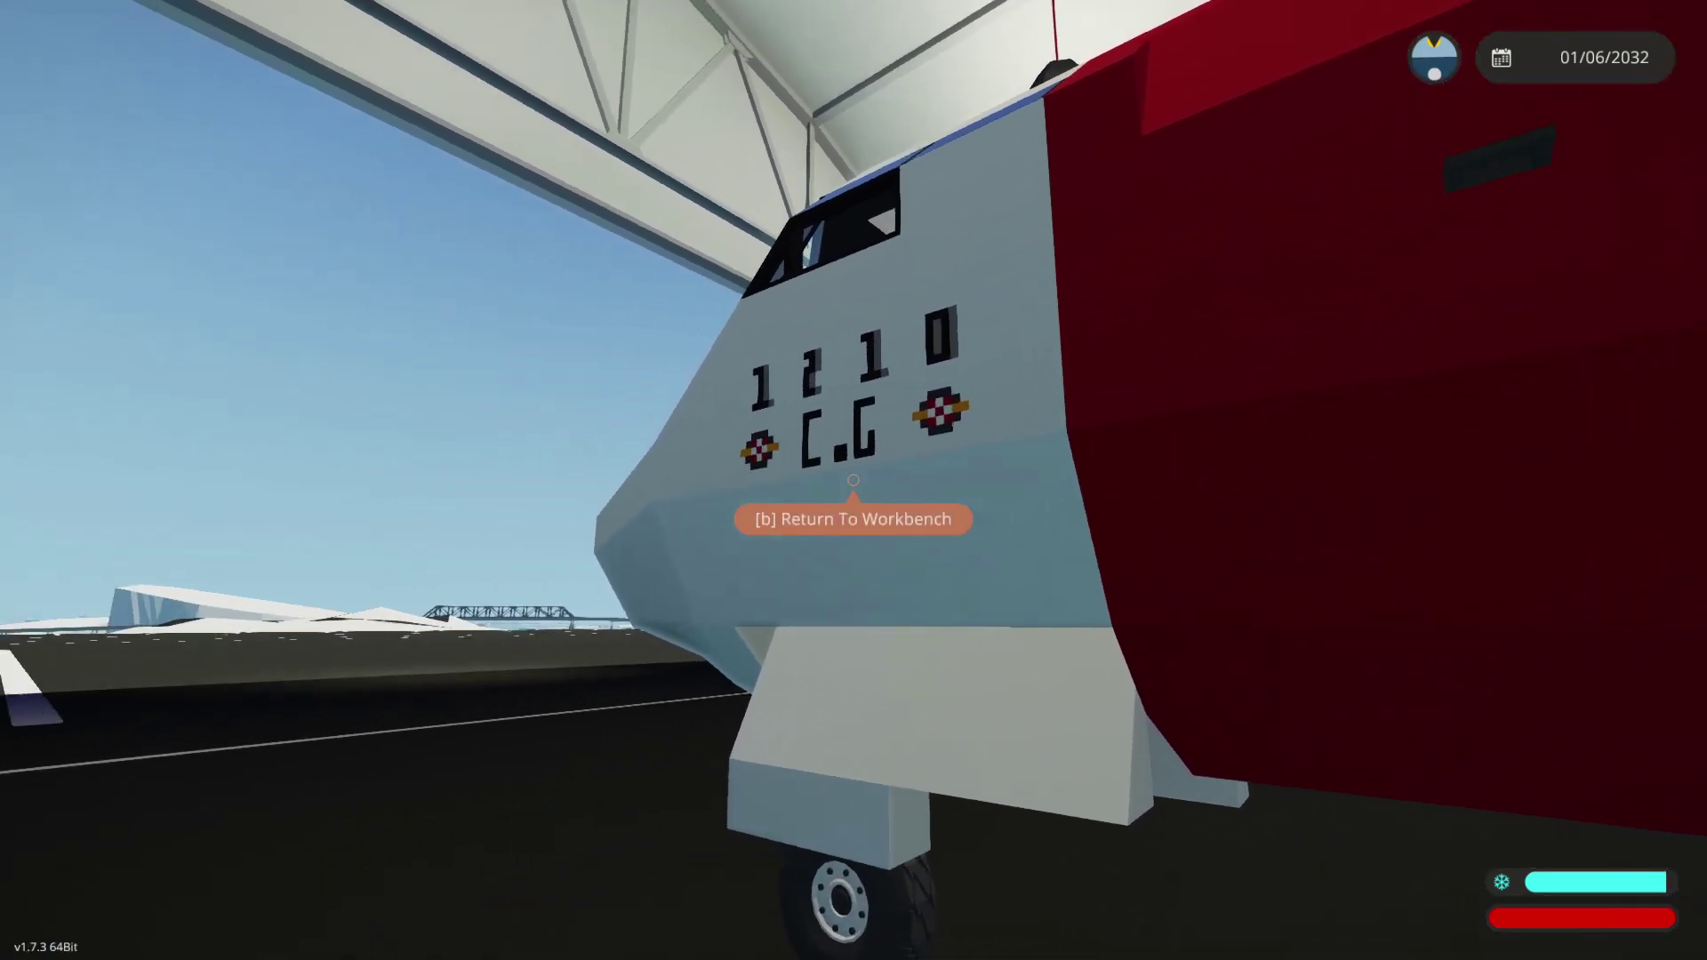
pyautogui.press('d')
# Step: Return the jet to the workbench in remove mode, viewing the red fuselage band
pyautogui.press('b')
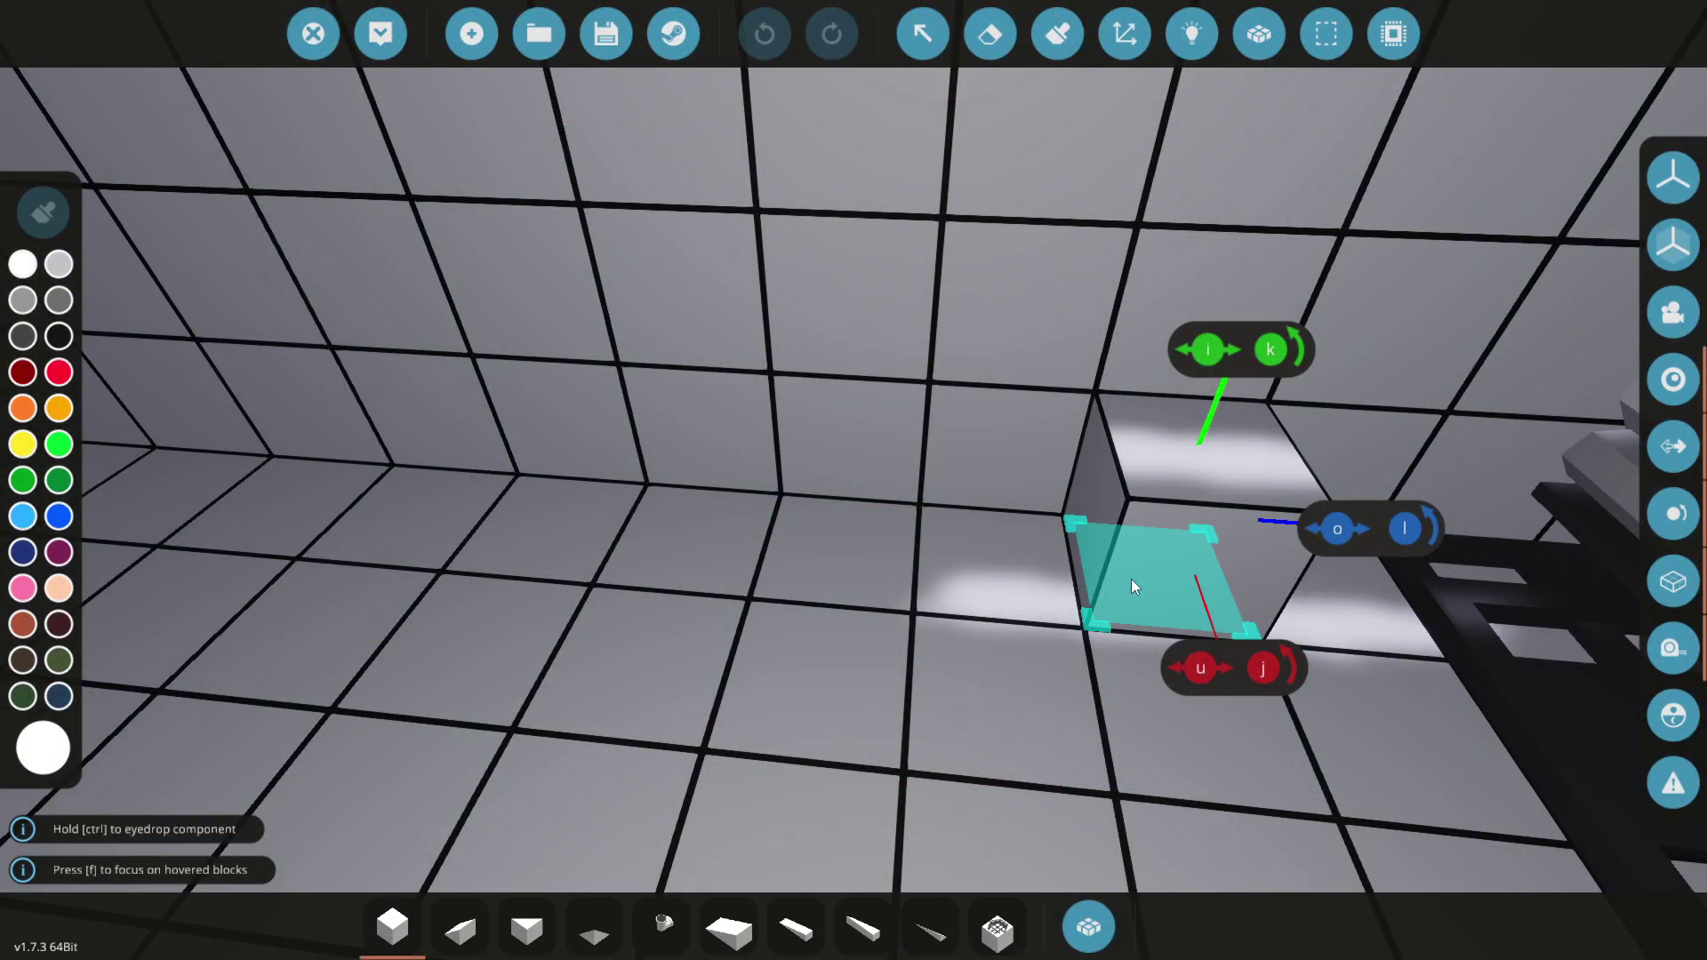
pyautogui.press('2')
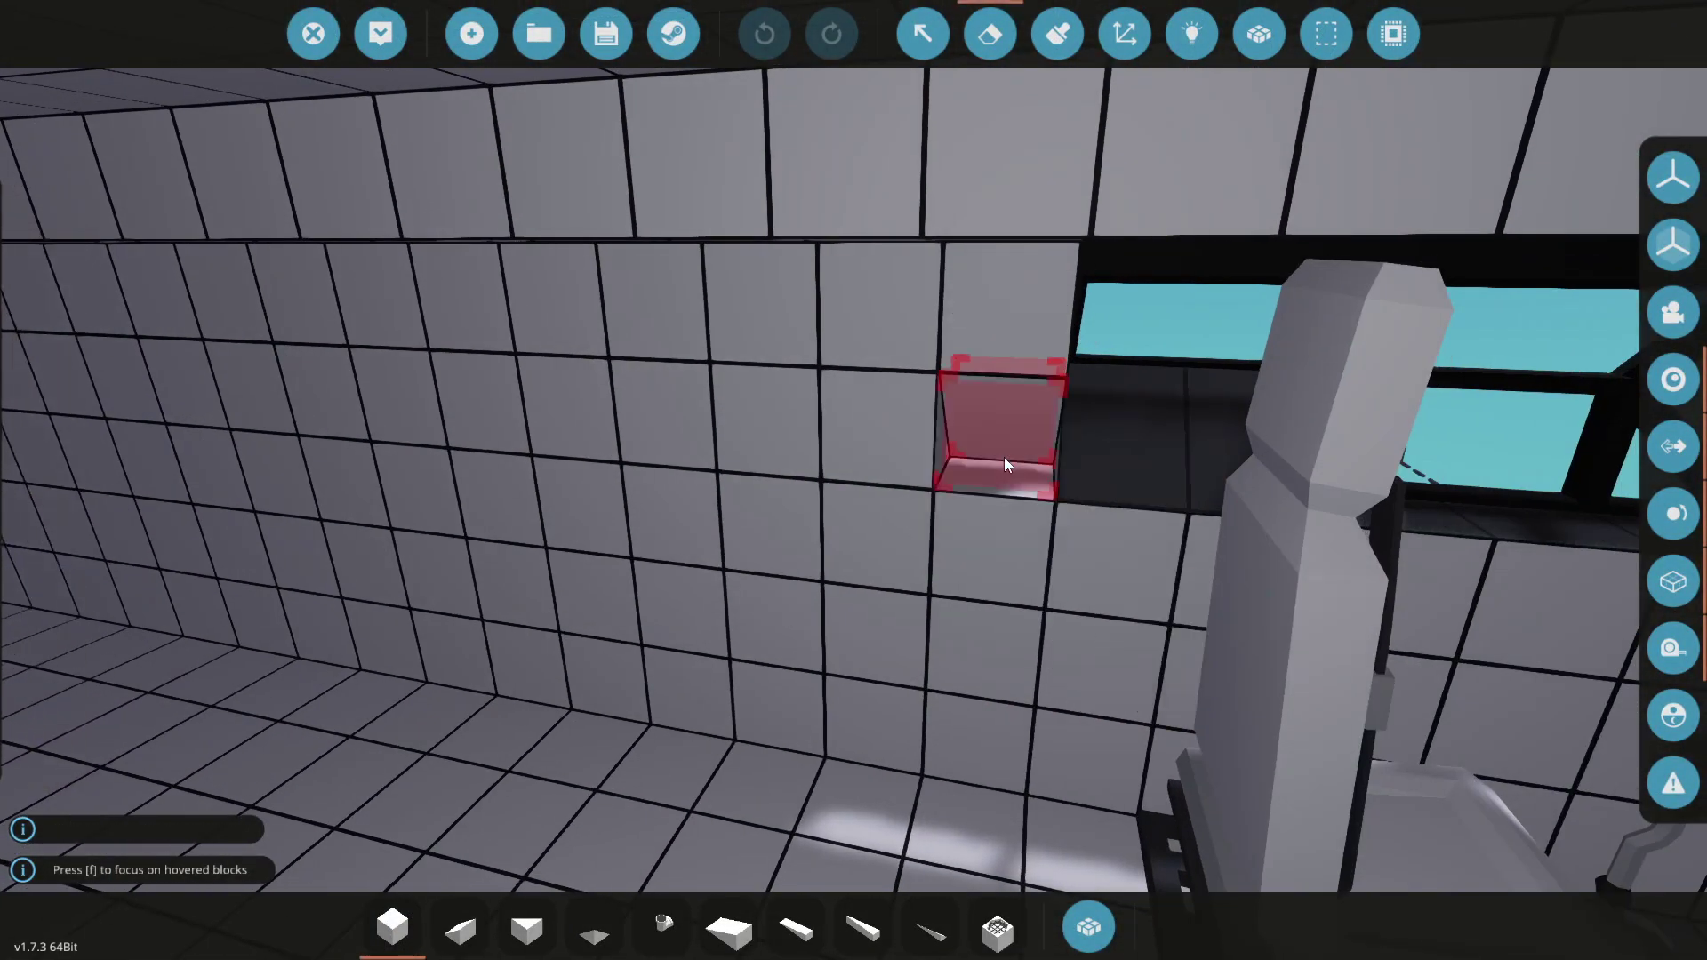
pyautogui.press('f')
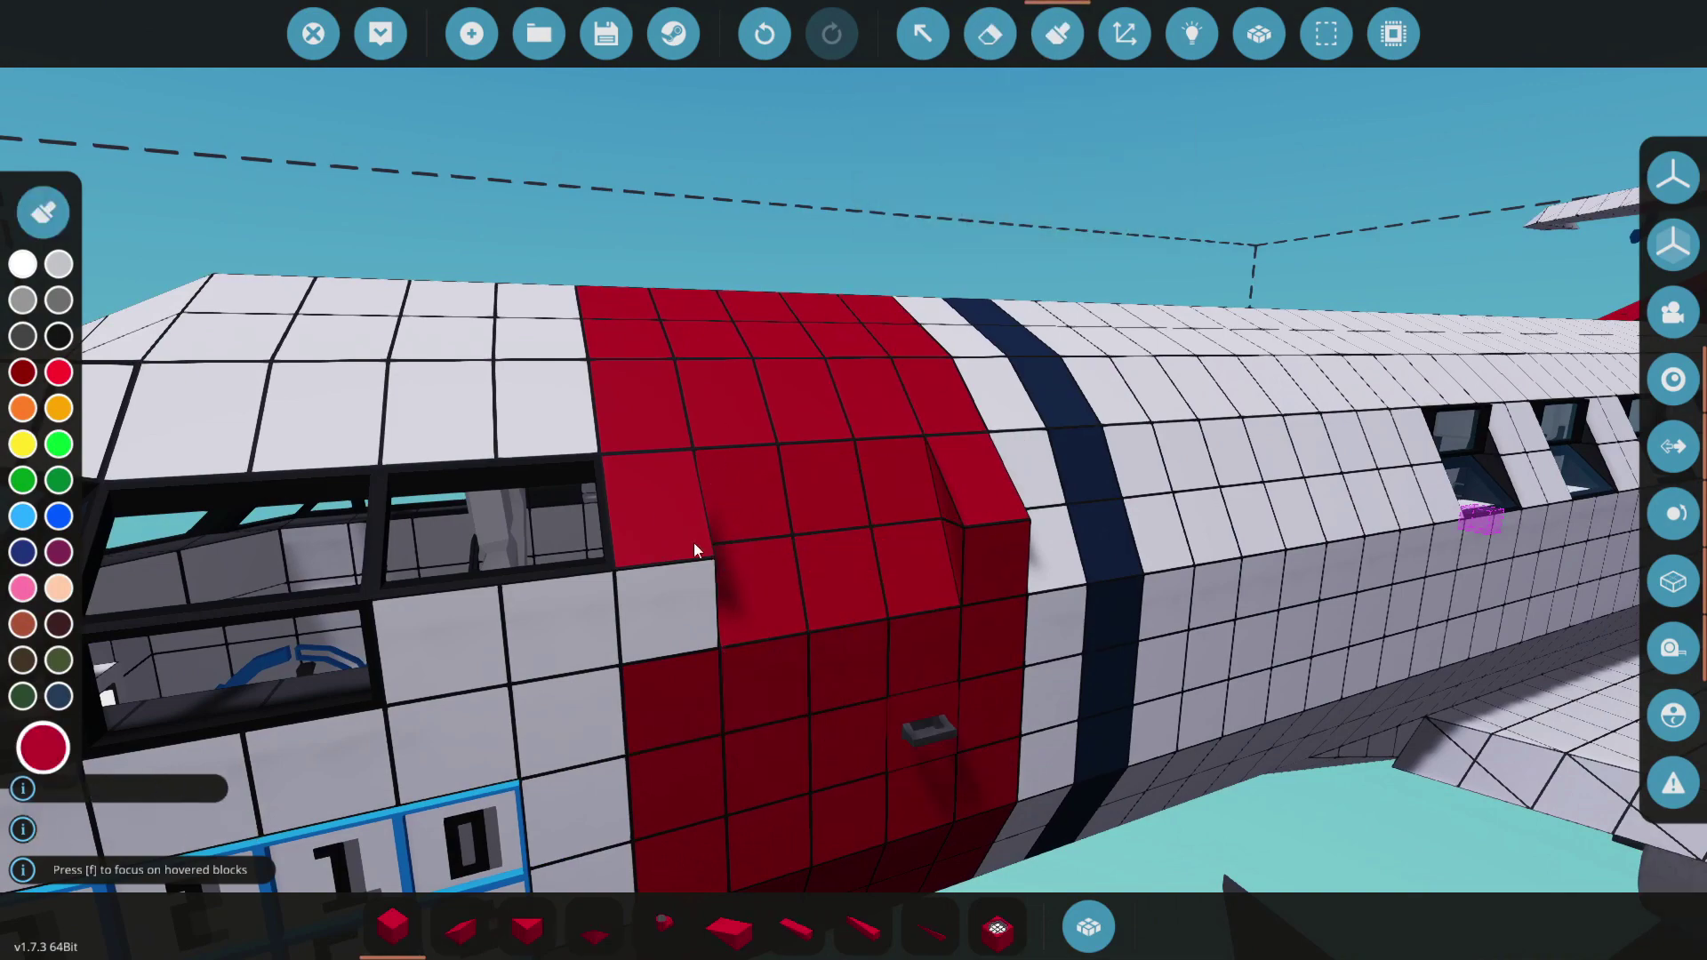
pyautogui.scroll(5, 693, 550)
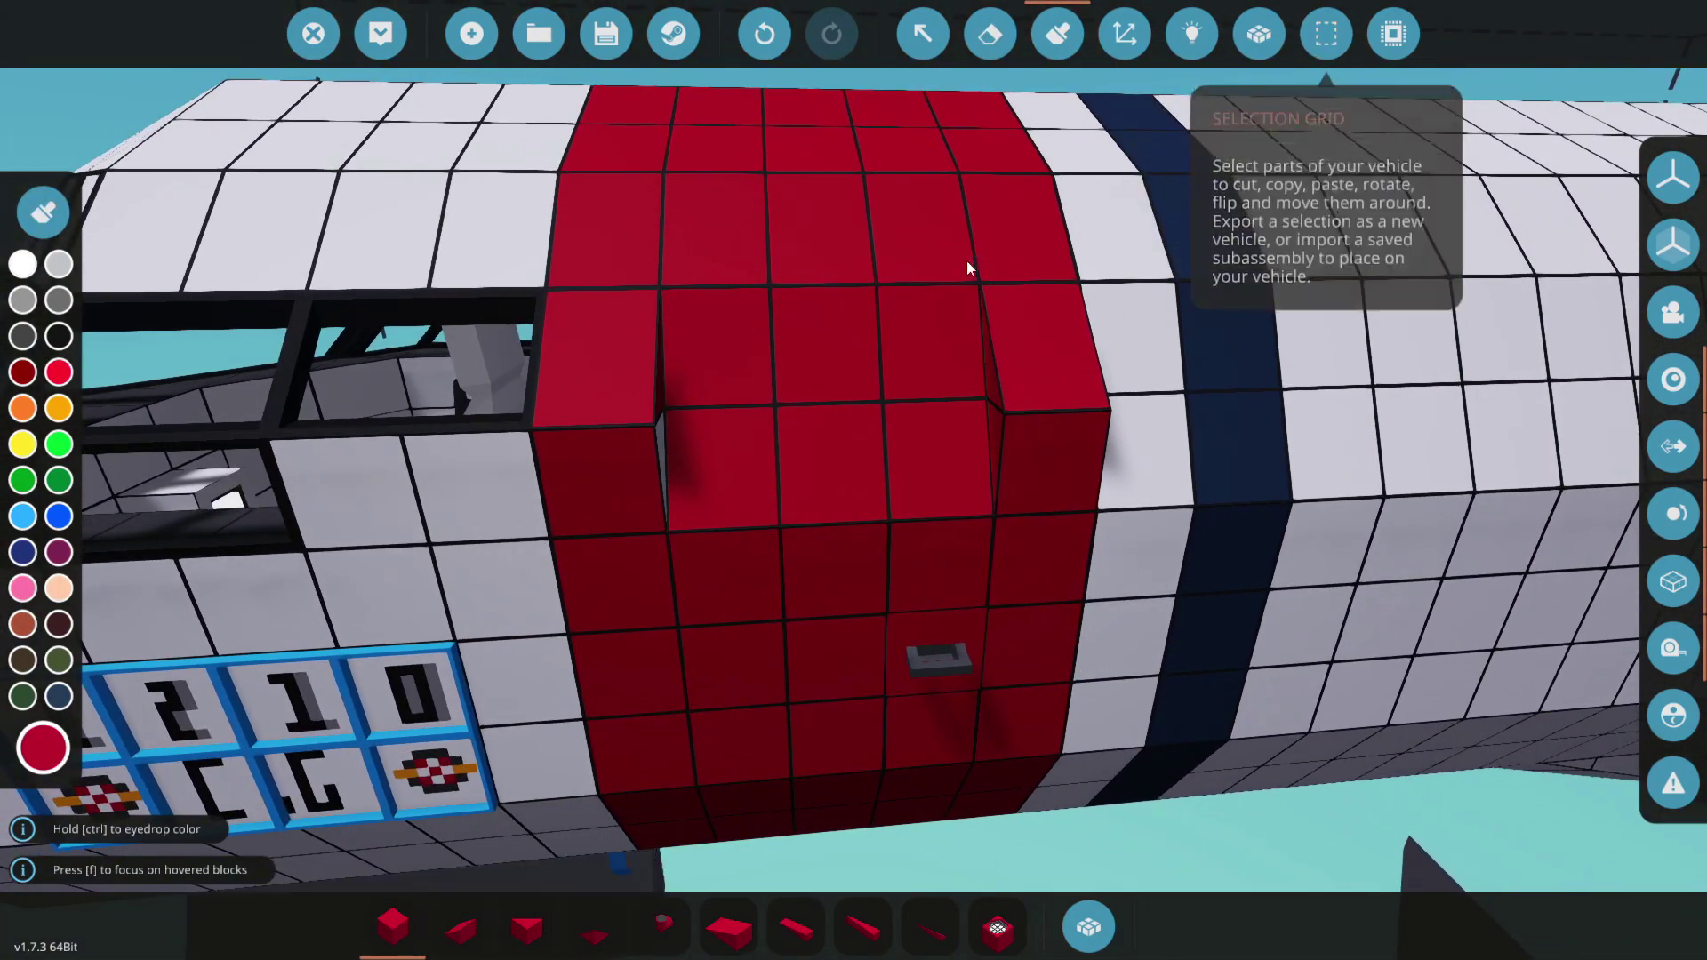
pyautogui.scroll(2, 1055, 56)
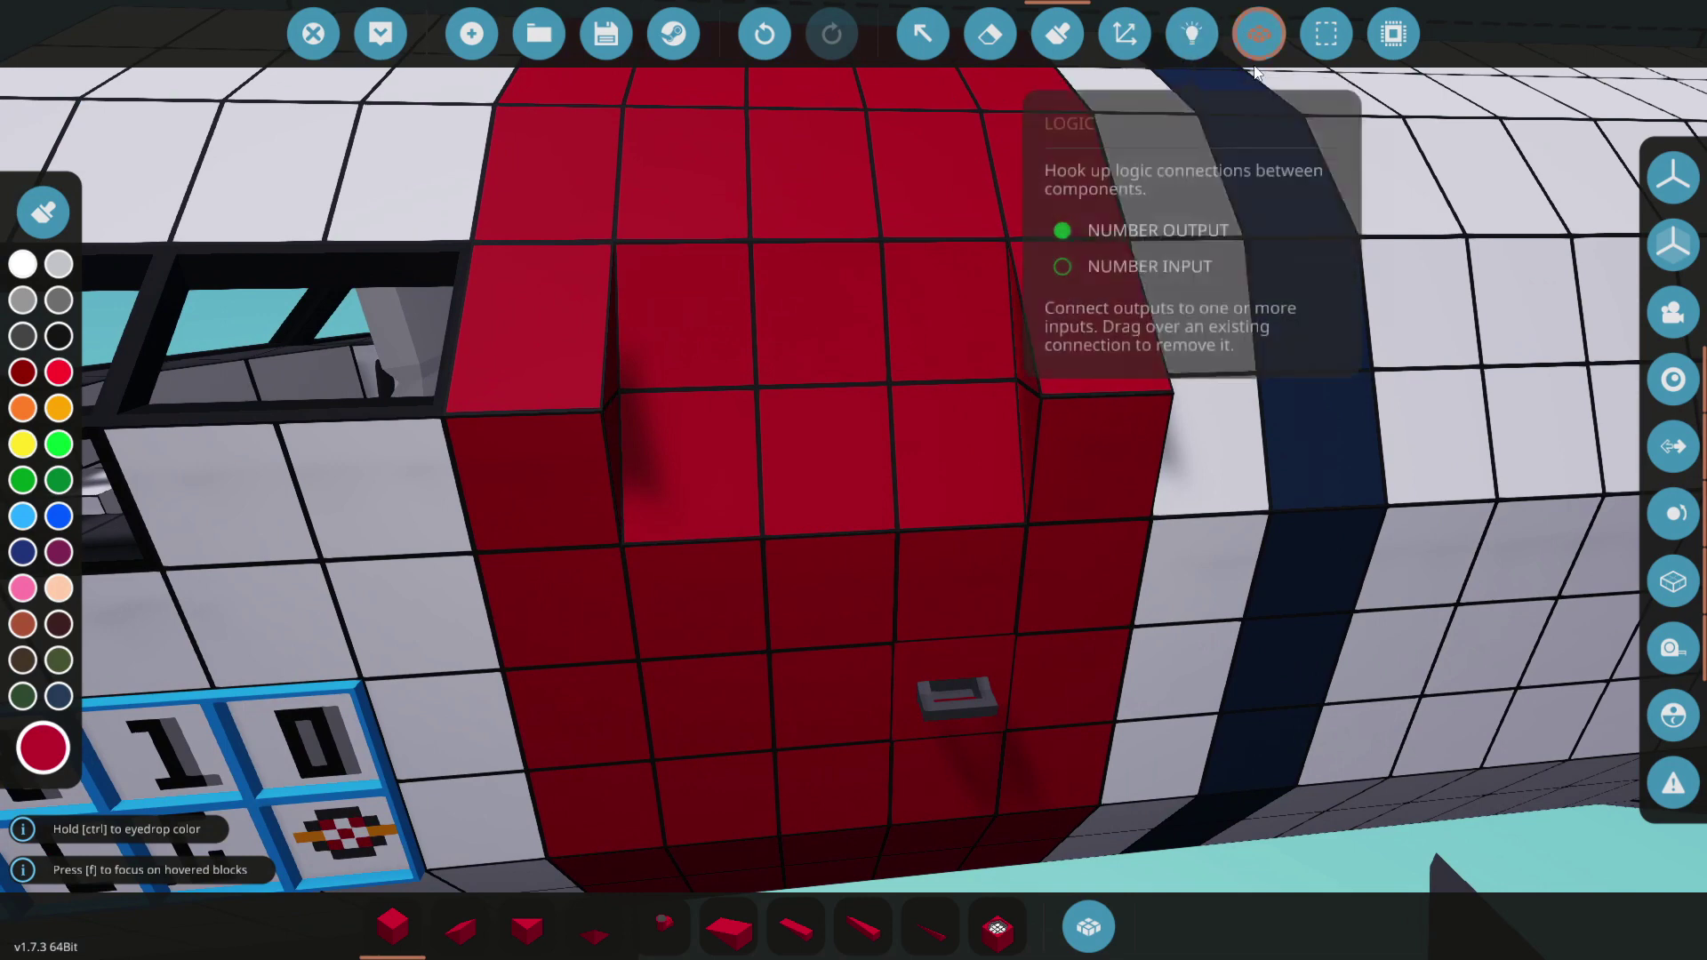
# Step: Enclose the red door blocks in a movable selection grid, viewed from the fuselage side
pyautogui.click(1327, 32)
pyautogui.click(716, 354)
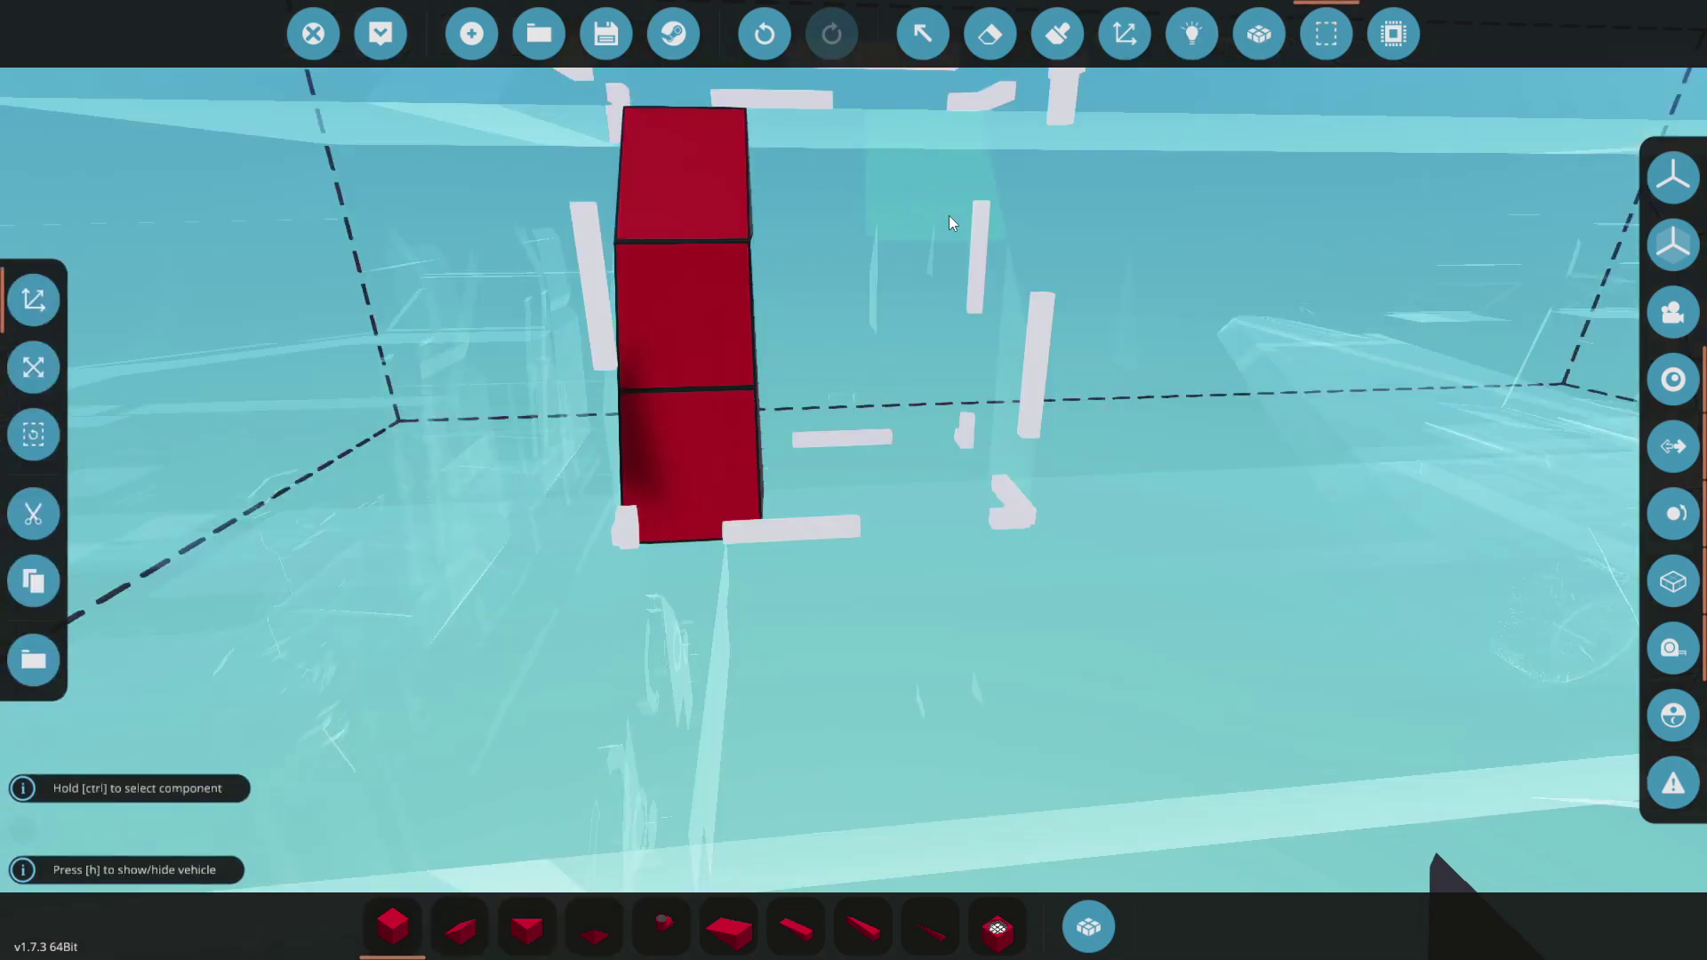
pyautogui.scroll(-5, 936, 502)
pyautogui.scroll(-3, 828, 604)
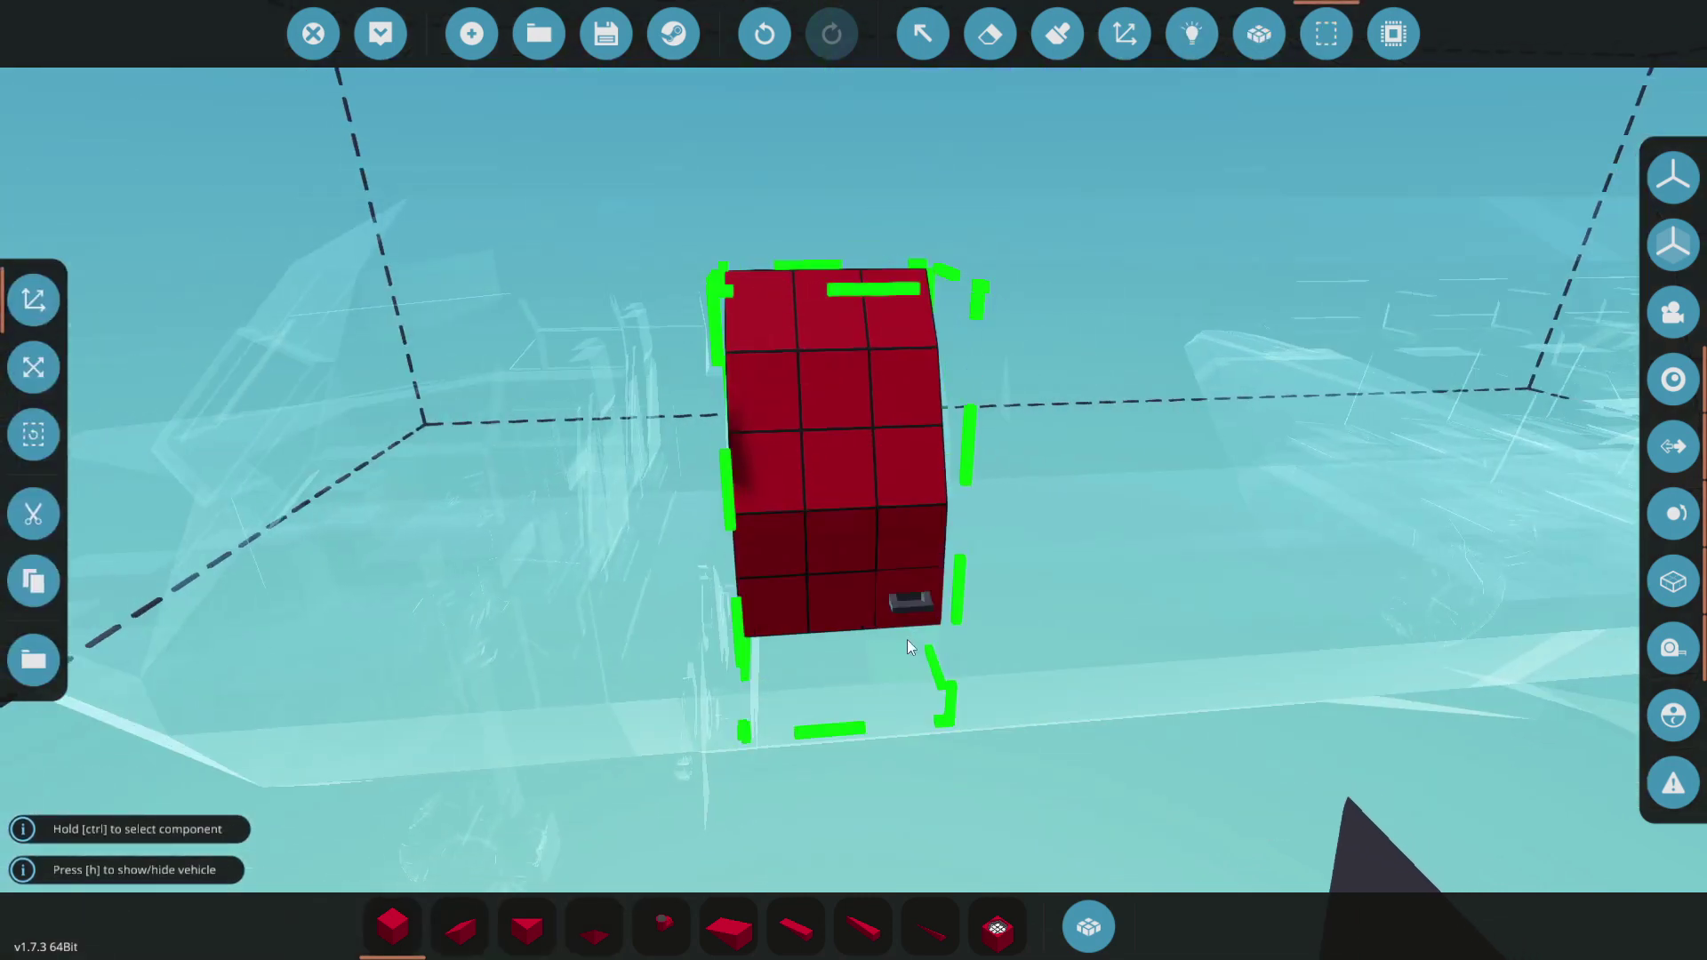
pyautogui.click(901, 657)
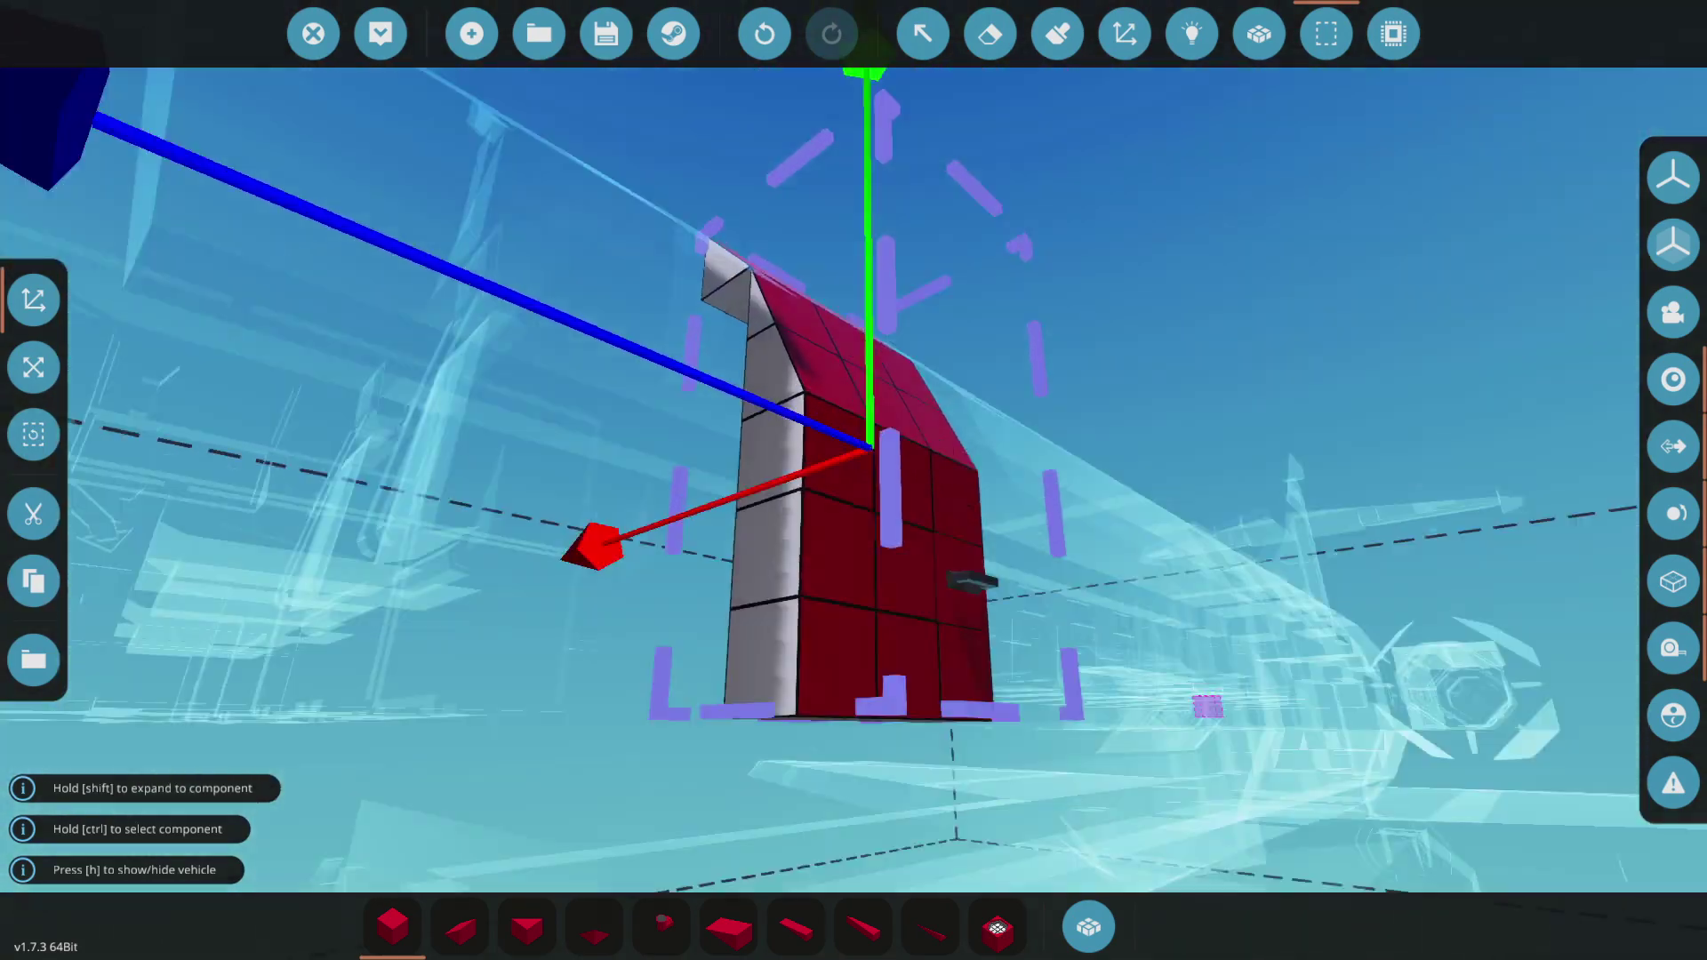
pyautogui.press('w')
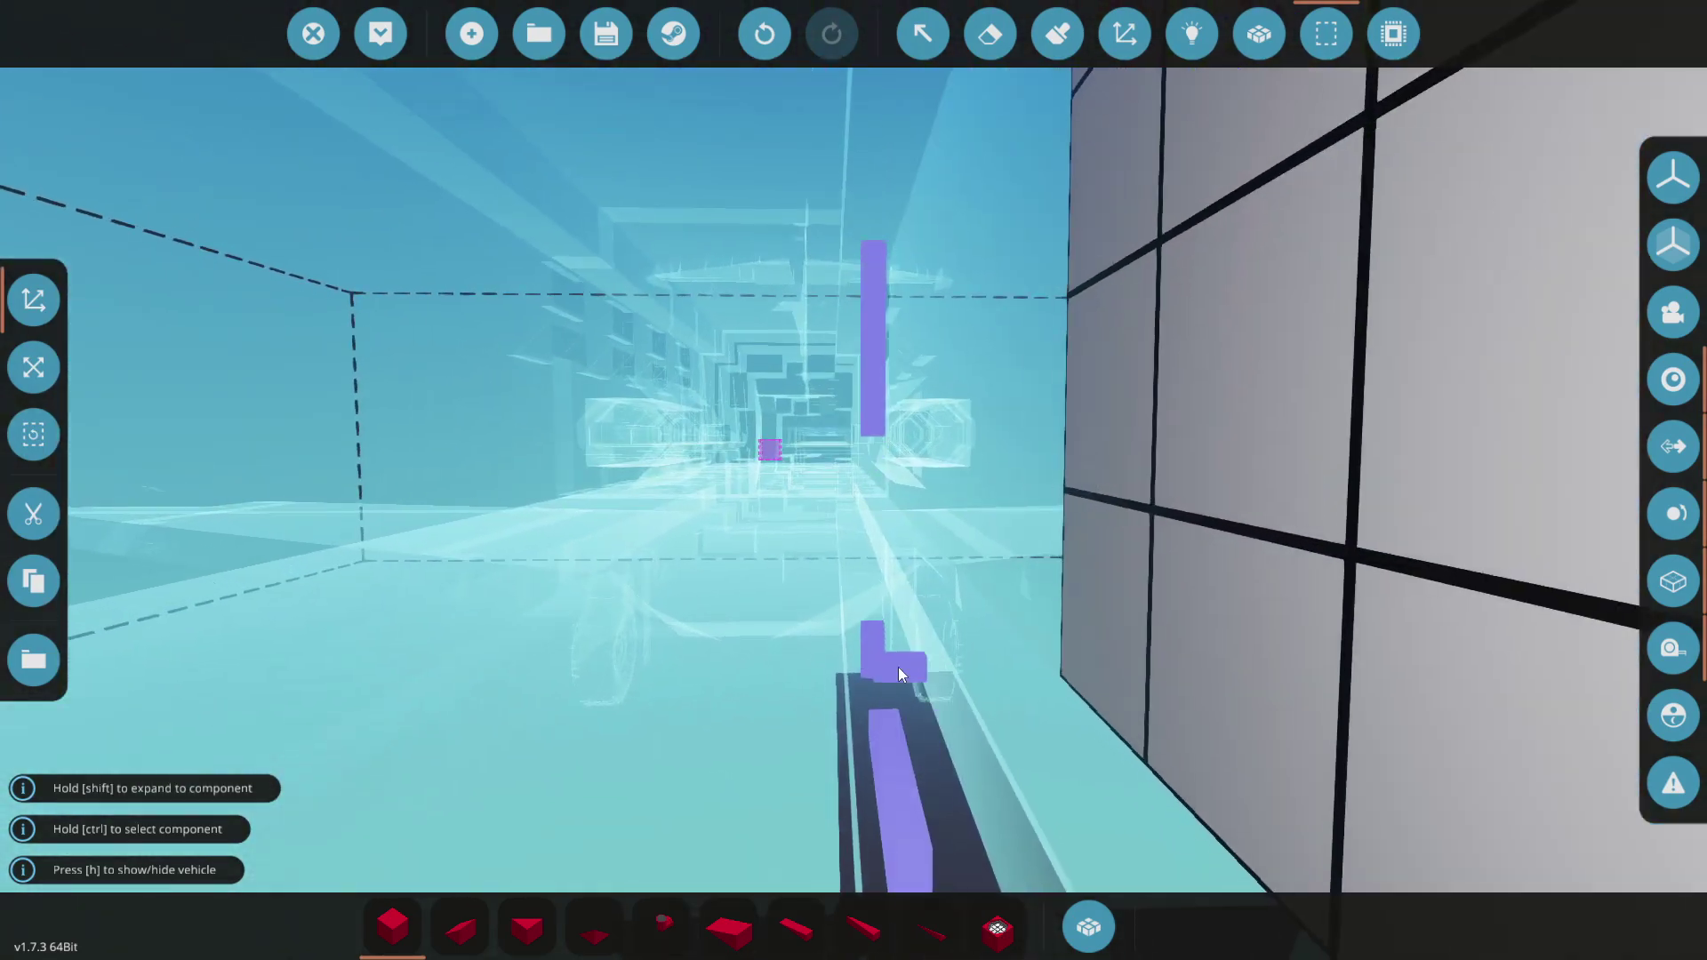
pyautogui.press('w')
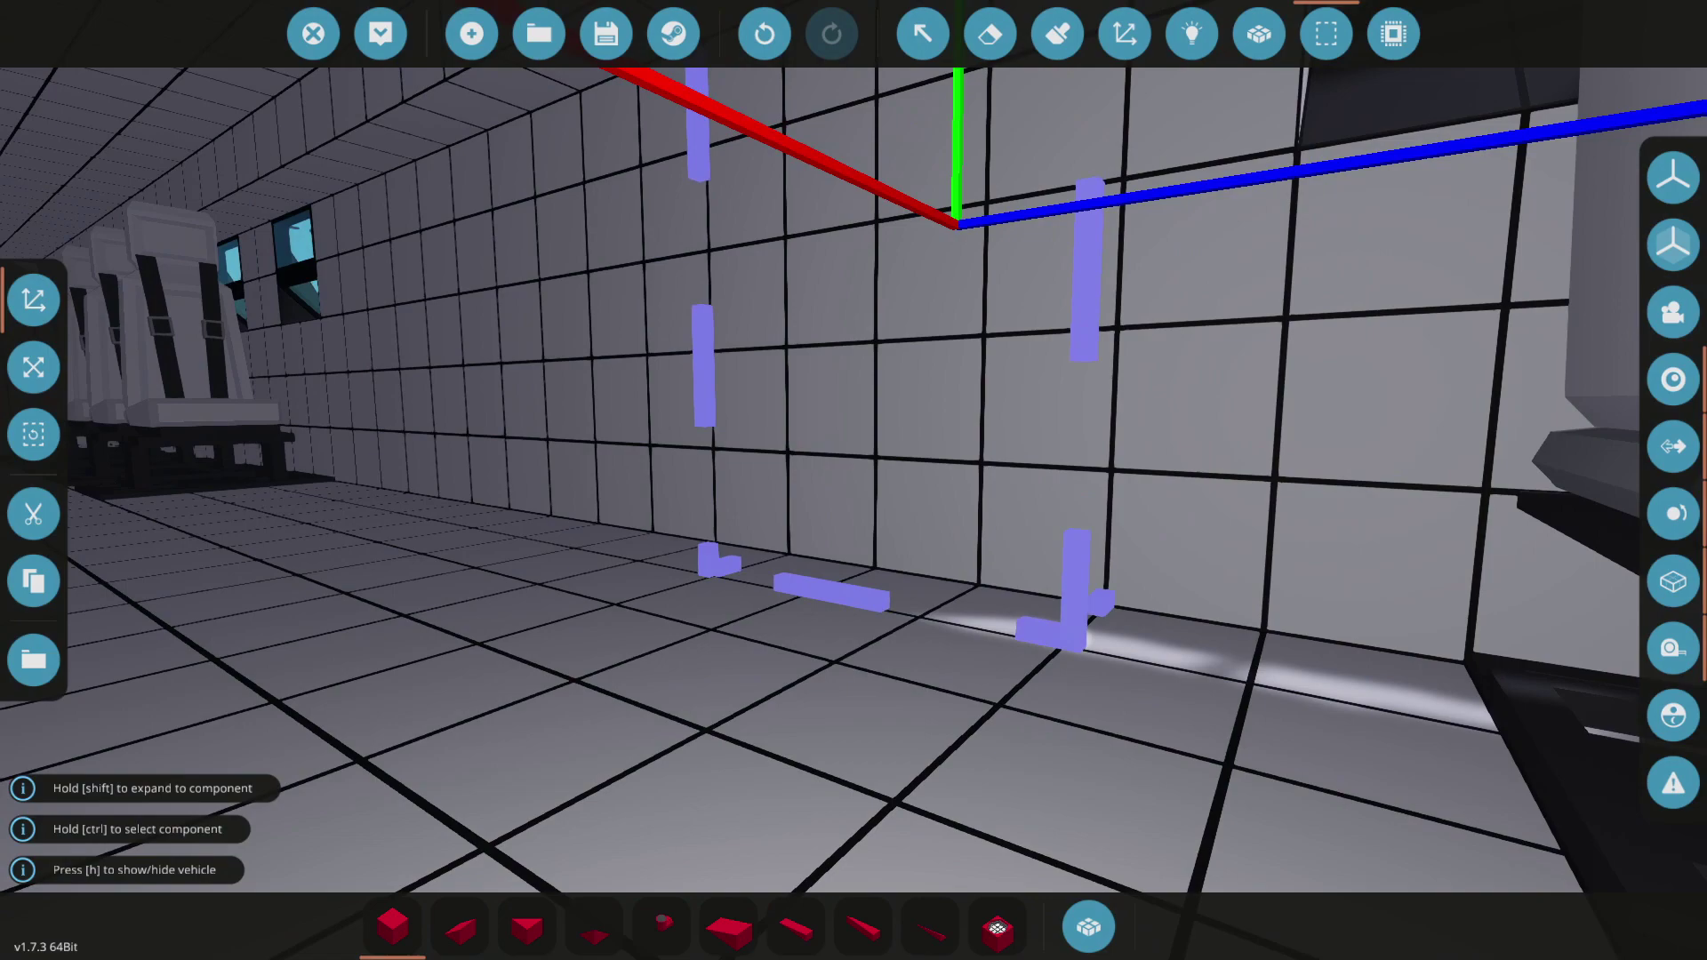
pyautogui.press('s')
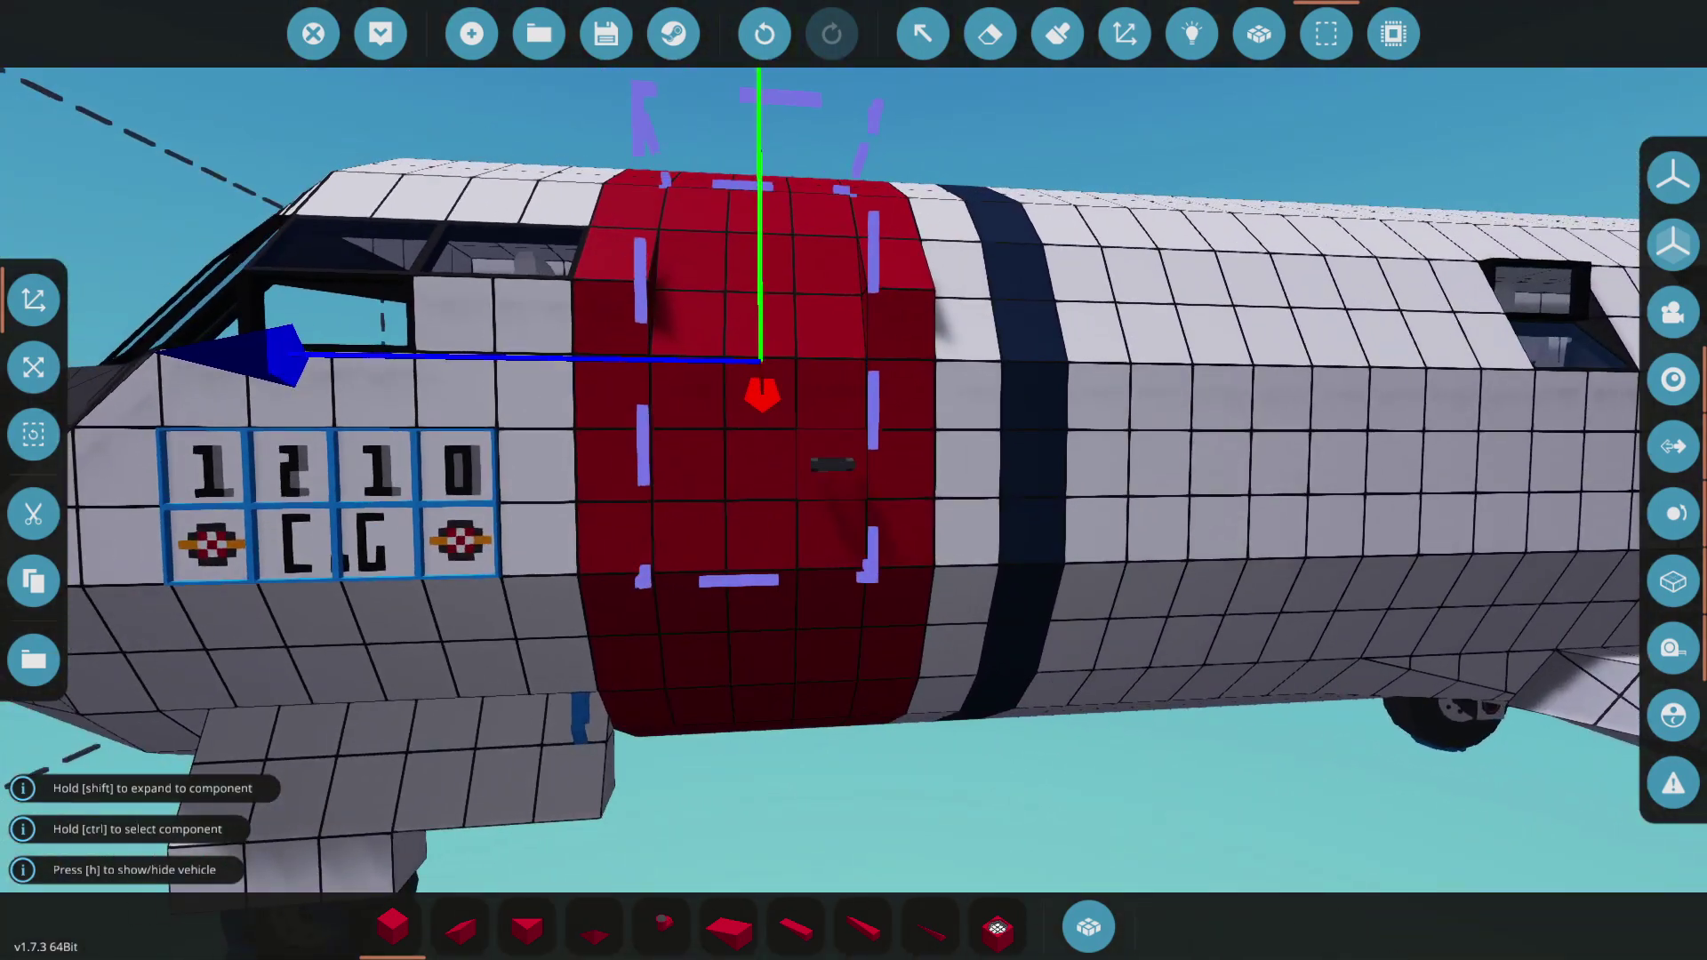
pyautogui.press('a')
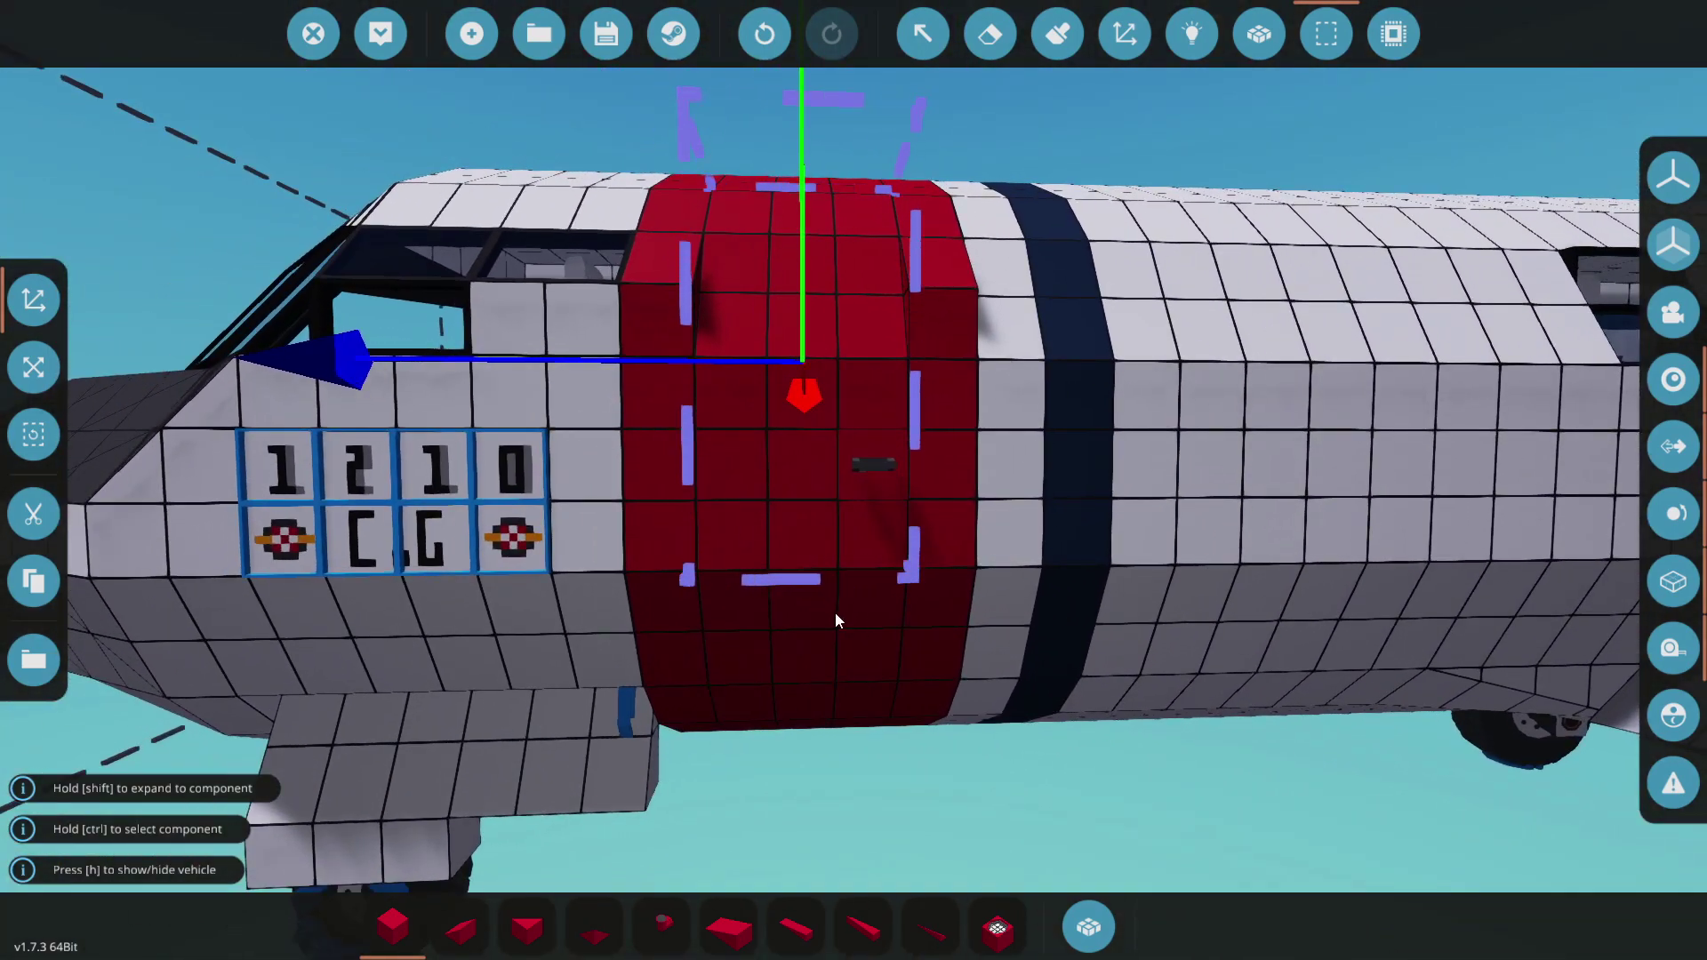
# Step: Cut the selected red door blocks, then clear the selection
pyautogui.click(33, 511)
pyautogui.click(37, 334)
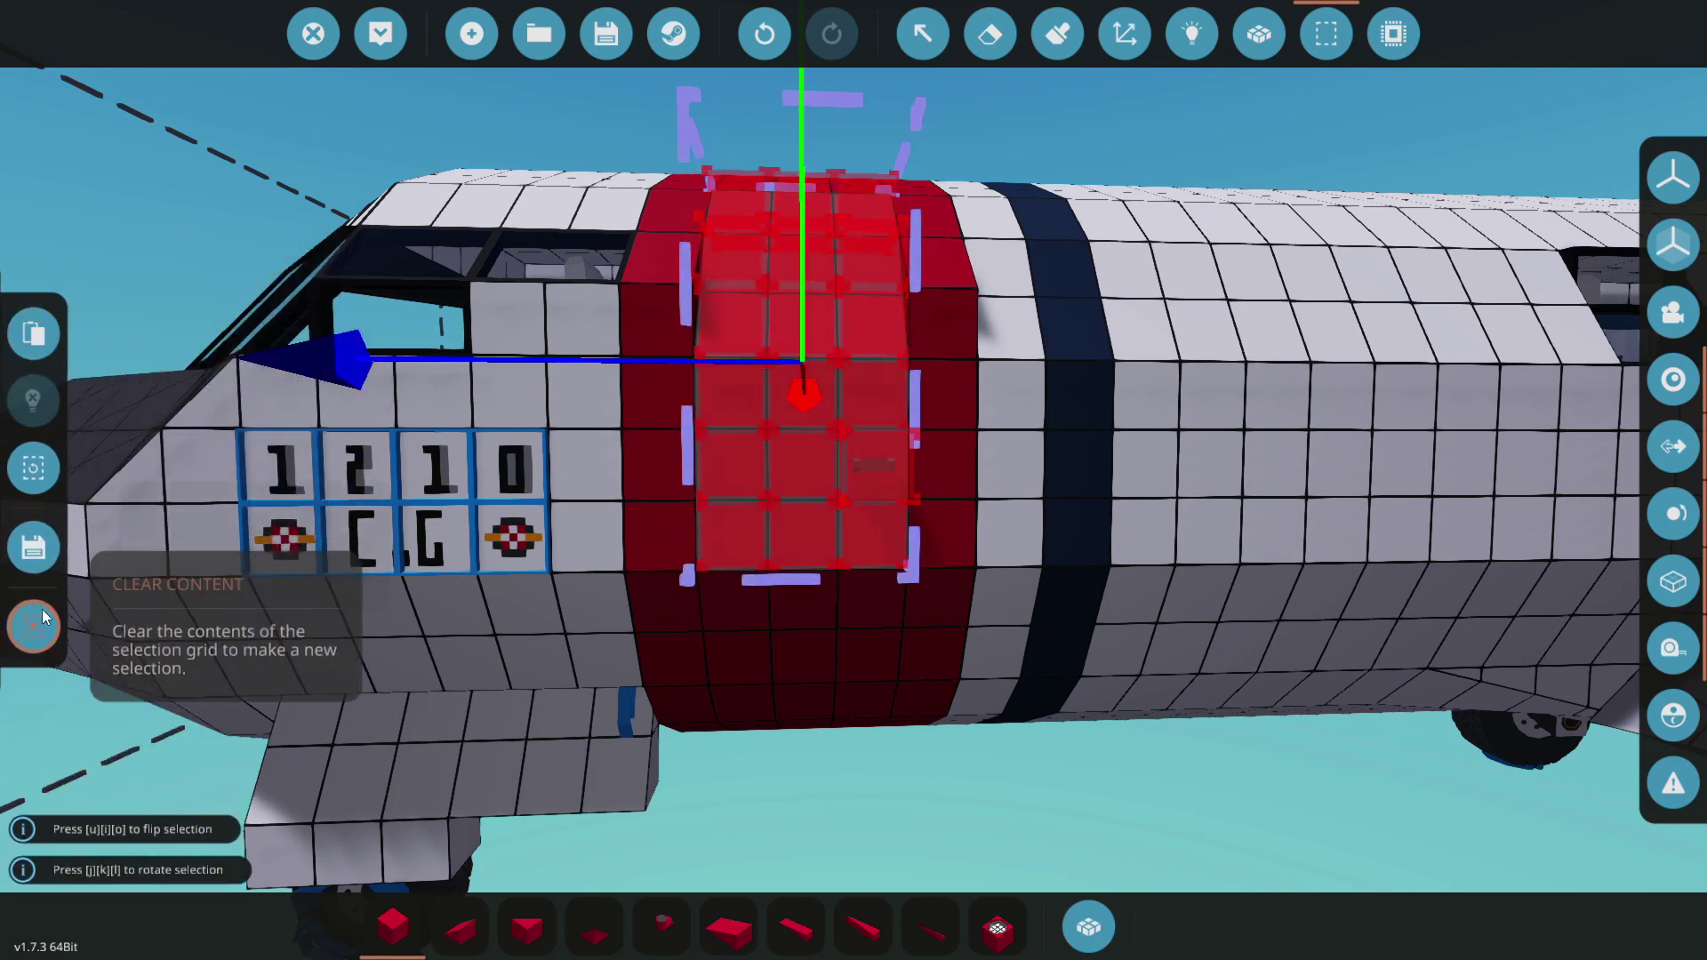
pyautogui.click(36, 623)
# Step: Select two blocks below the door, then cancel that selection and exit the grid
pyautogui.click(867, 628)
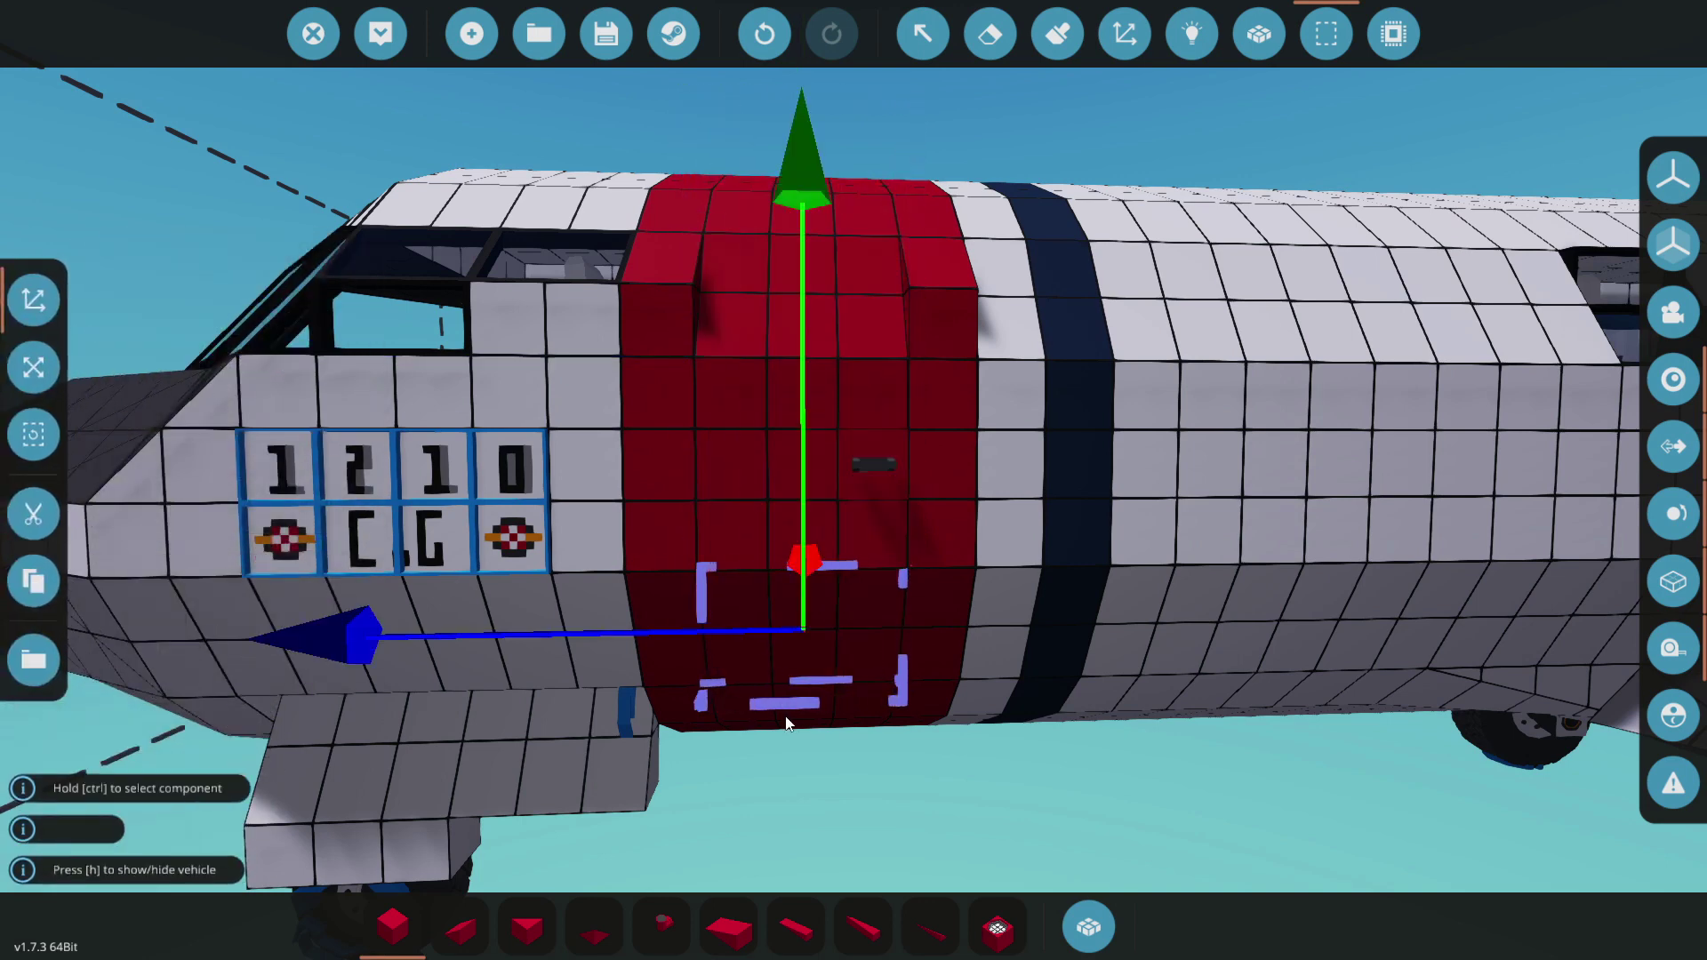
pyautogui.click(818, 718)
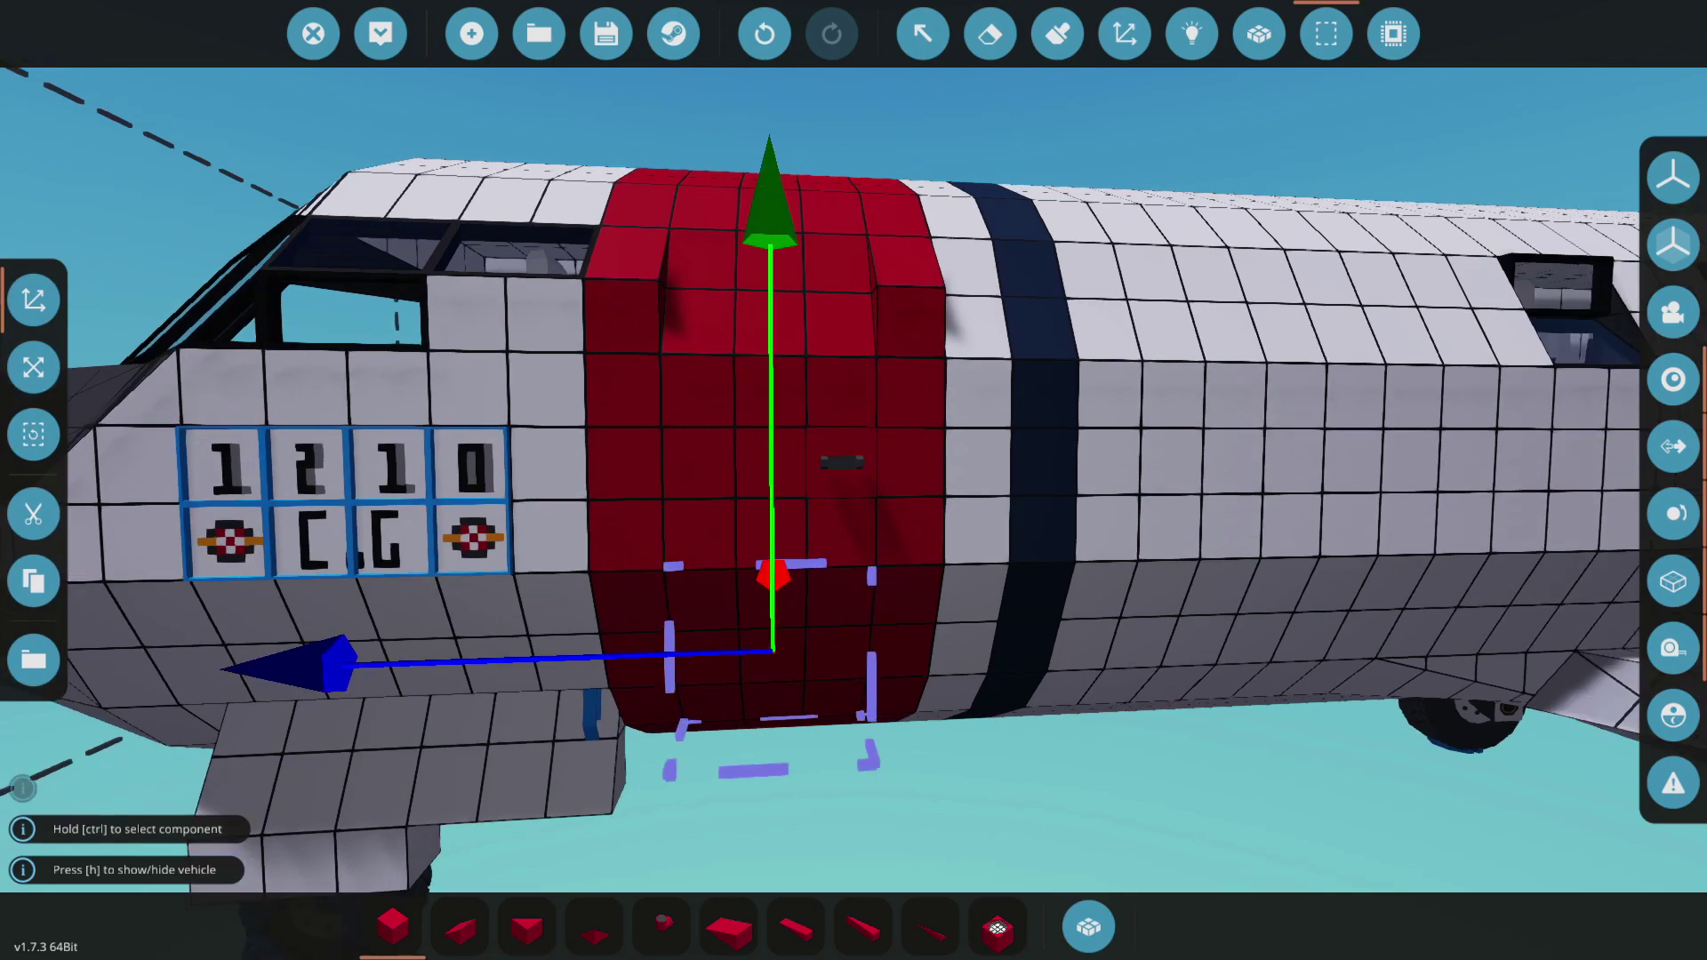
pyautogui.press('a')
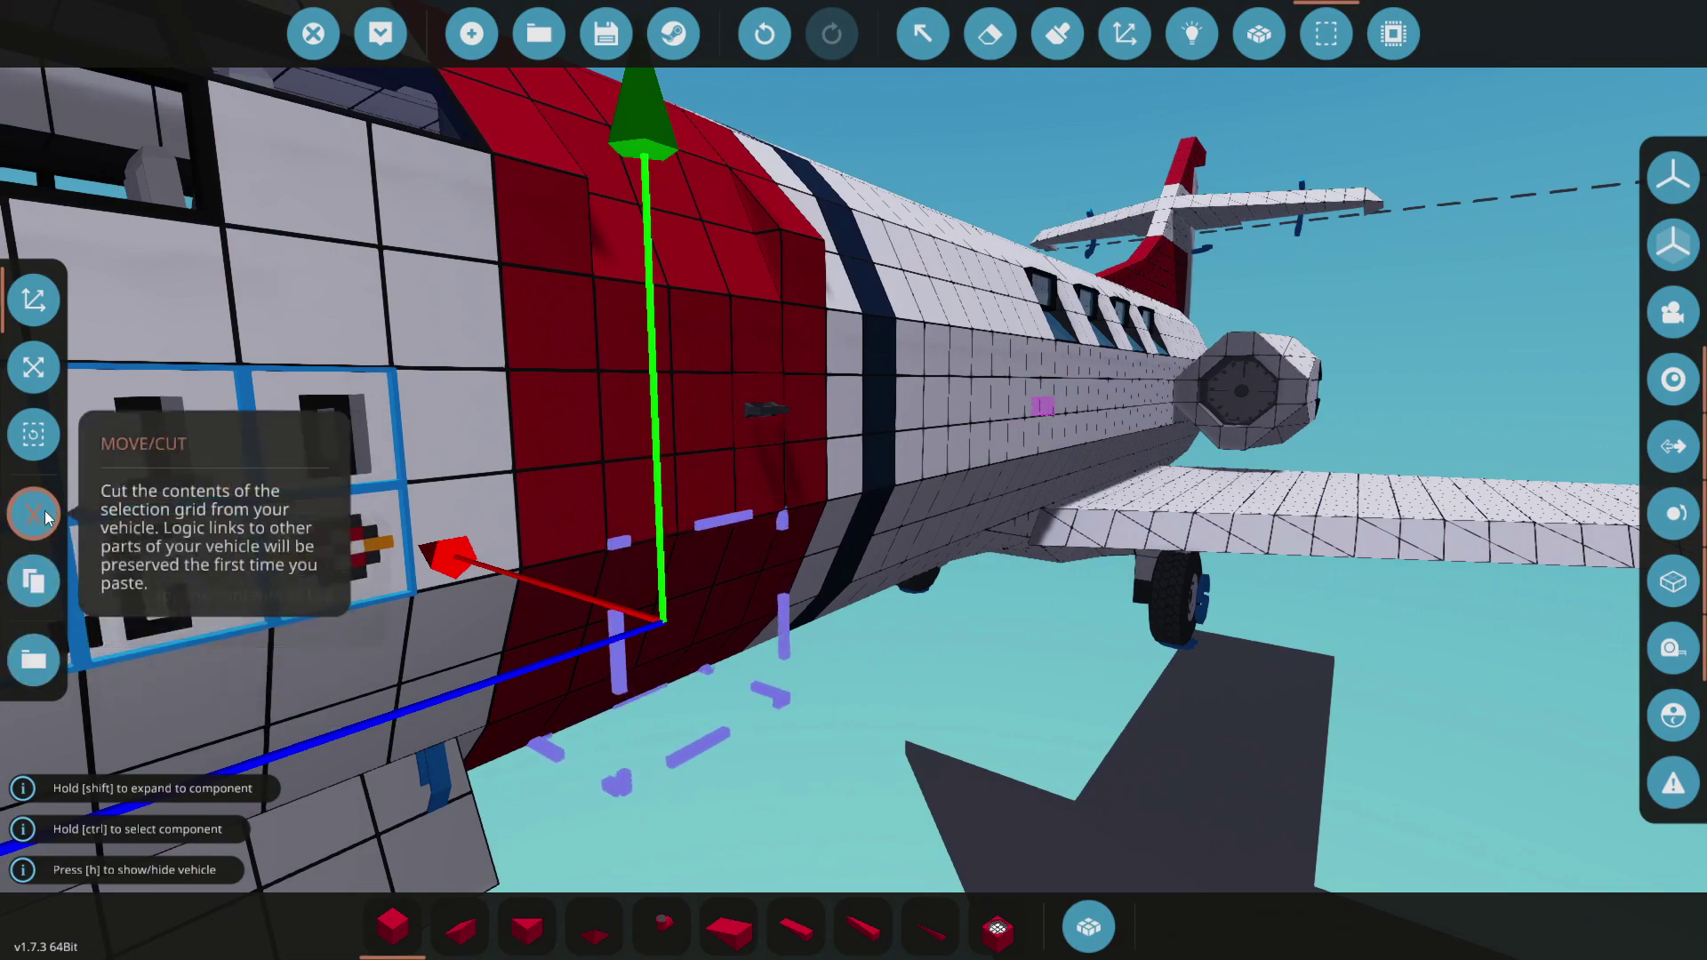
pyautogui.press('w')
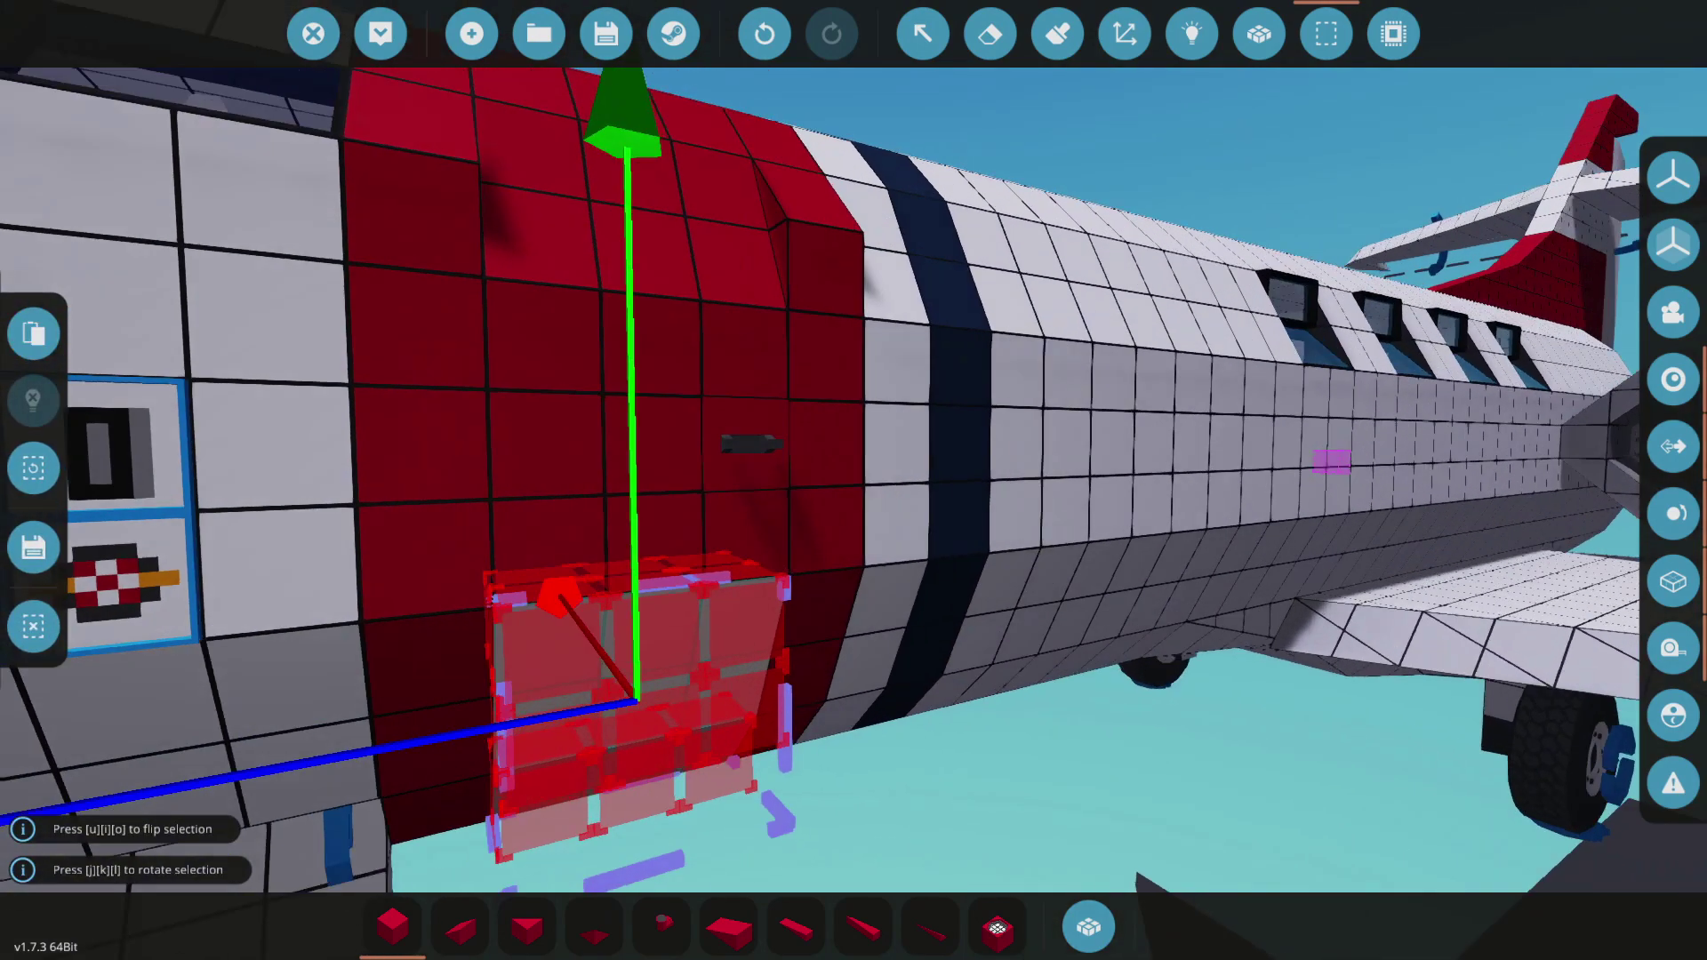
pyautogui.press('Escape')
pyautogui.press('w')
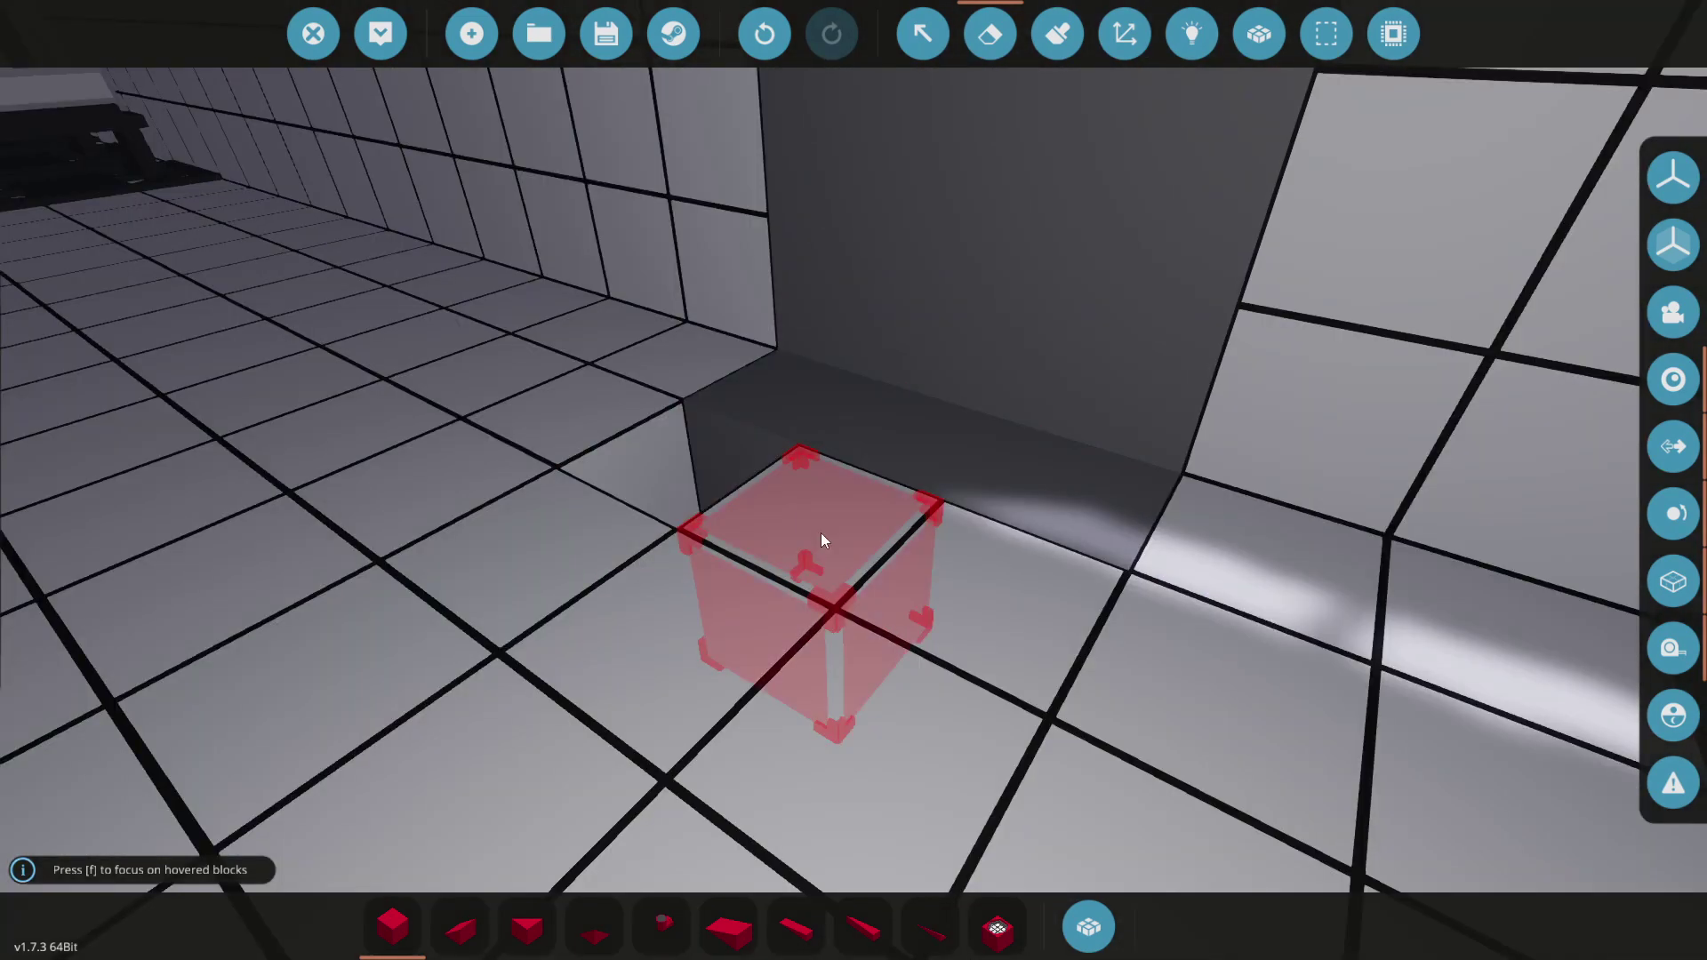
# Step: Place rotated grey wedge blocks along the sloped wall inside the cabin doorway
pyautogui.press('w')
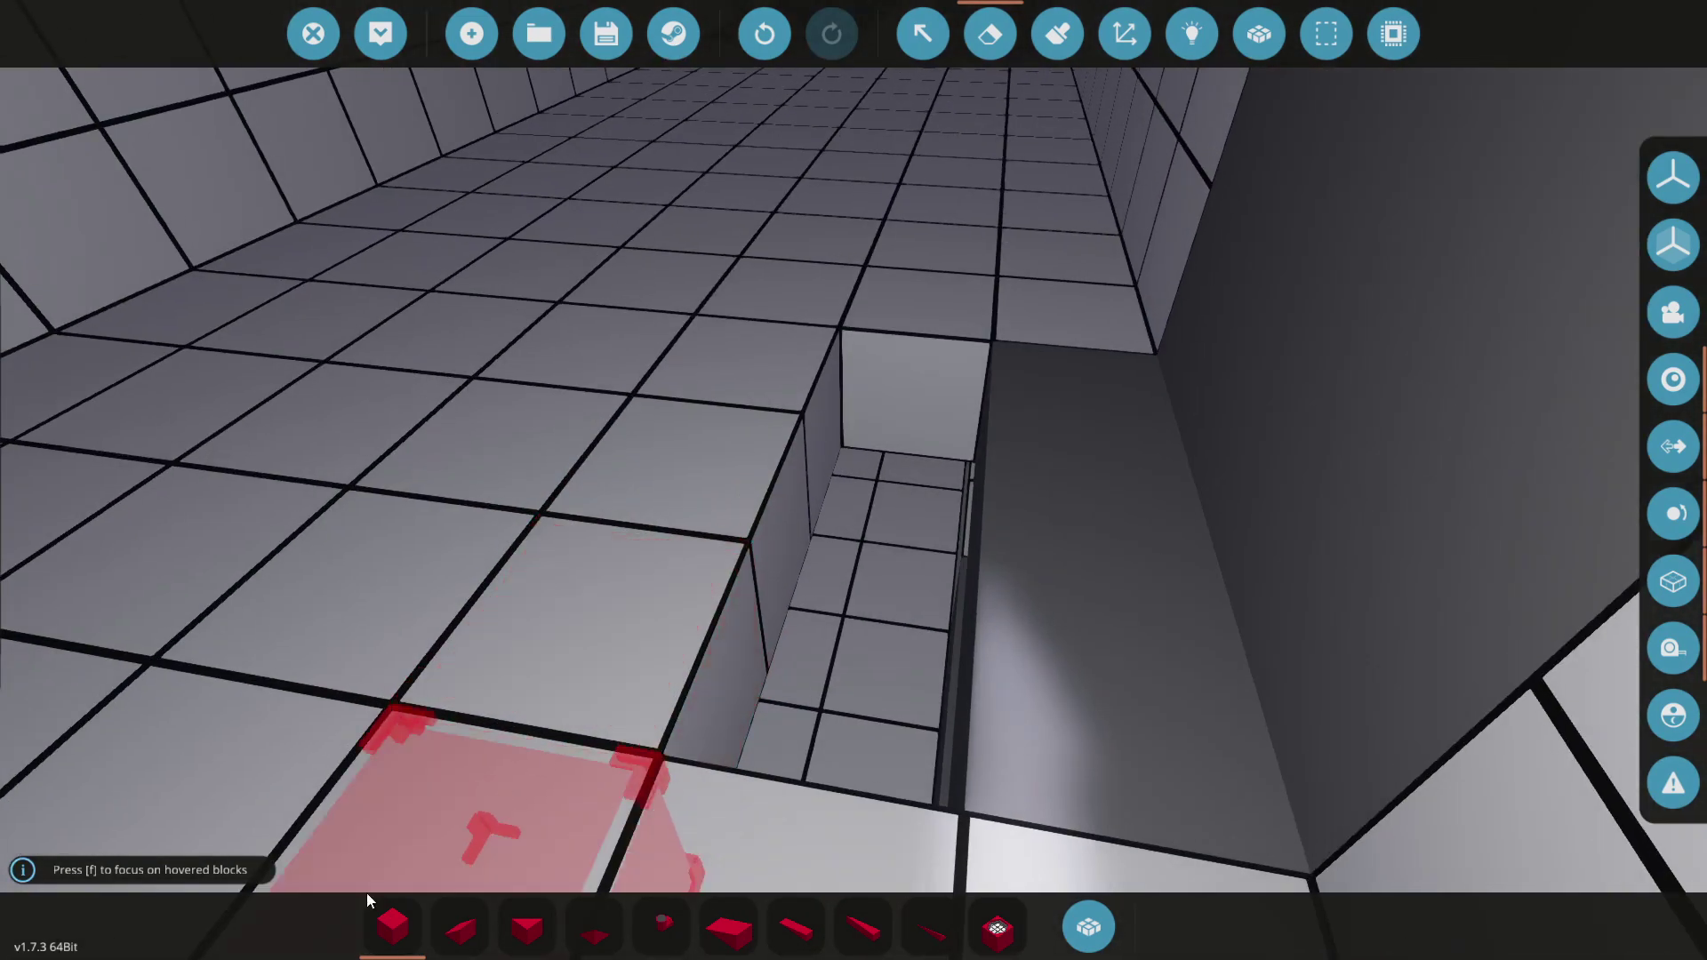
pyautogui.press('w')
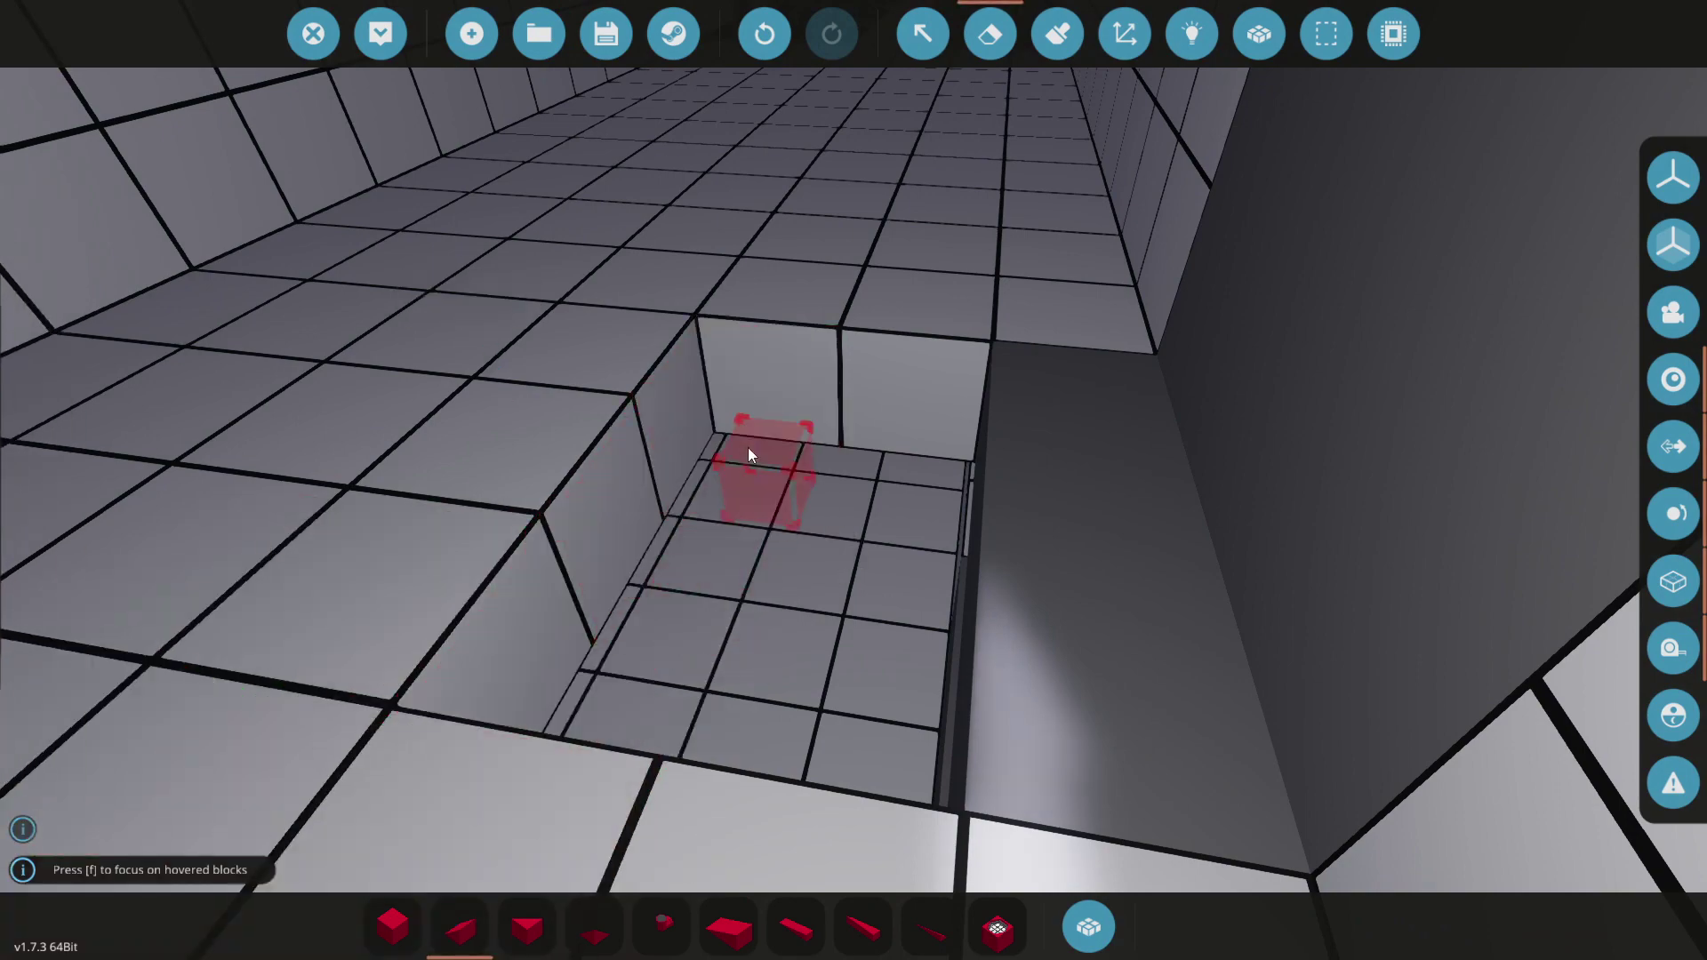
pyautogui.click(501, 904)
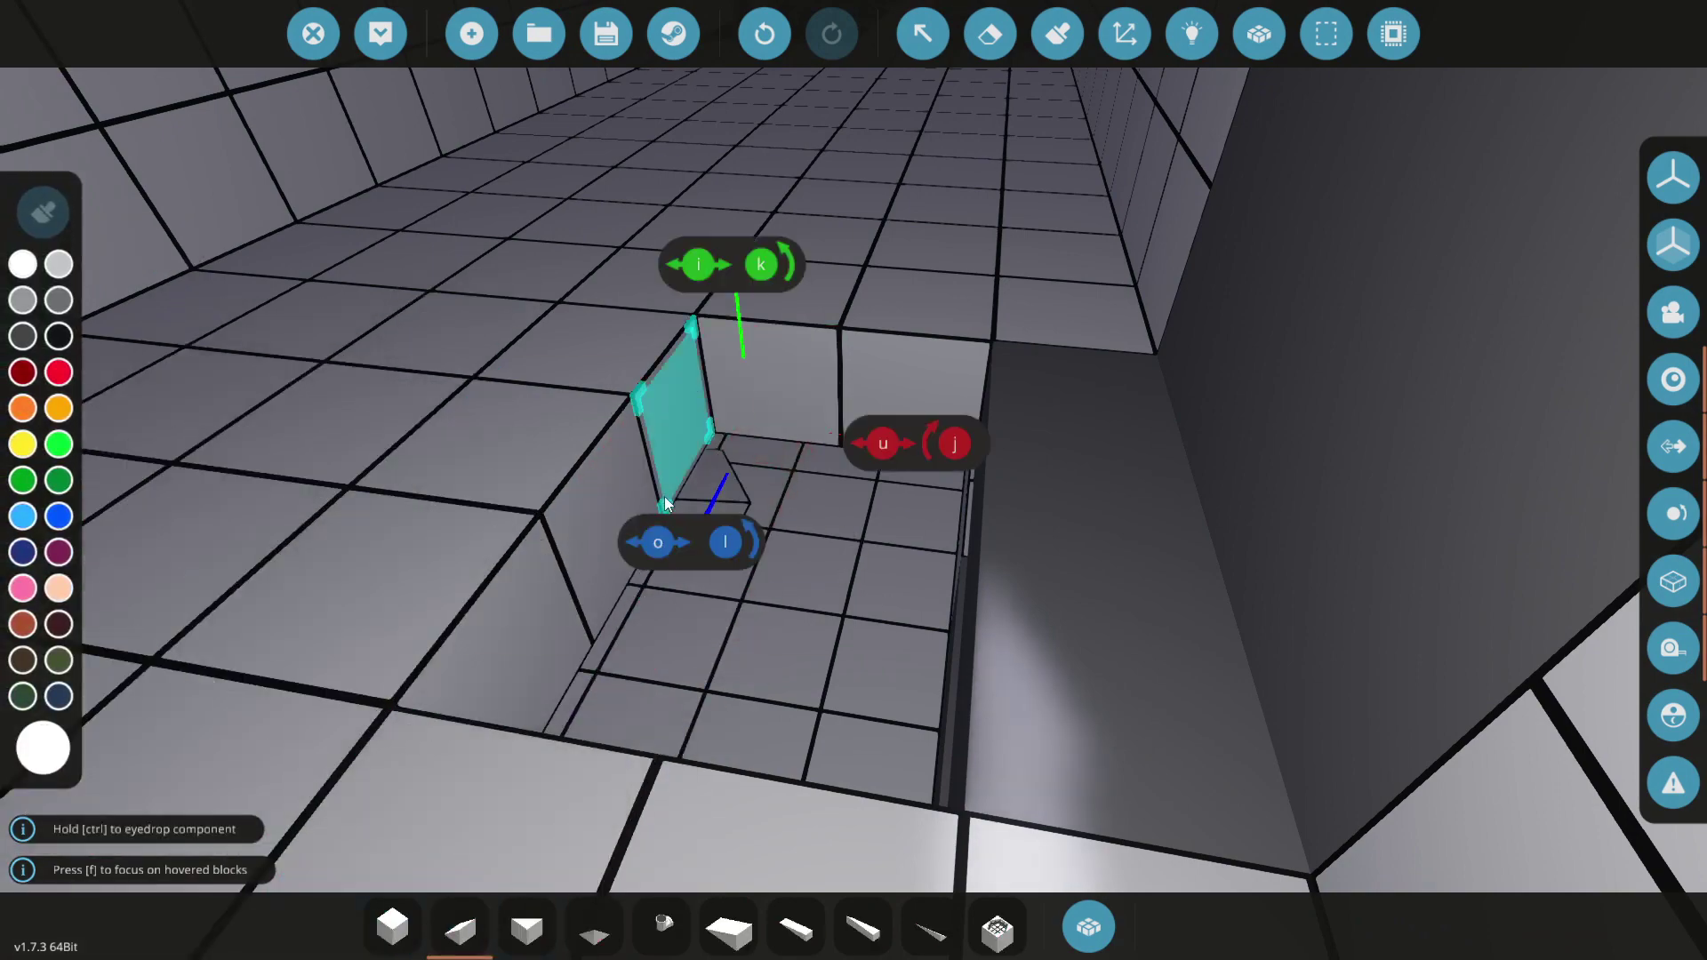
pyautogui.press('w')
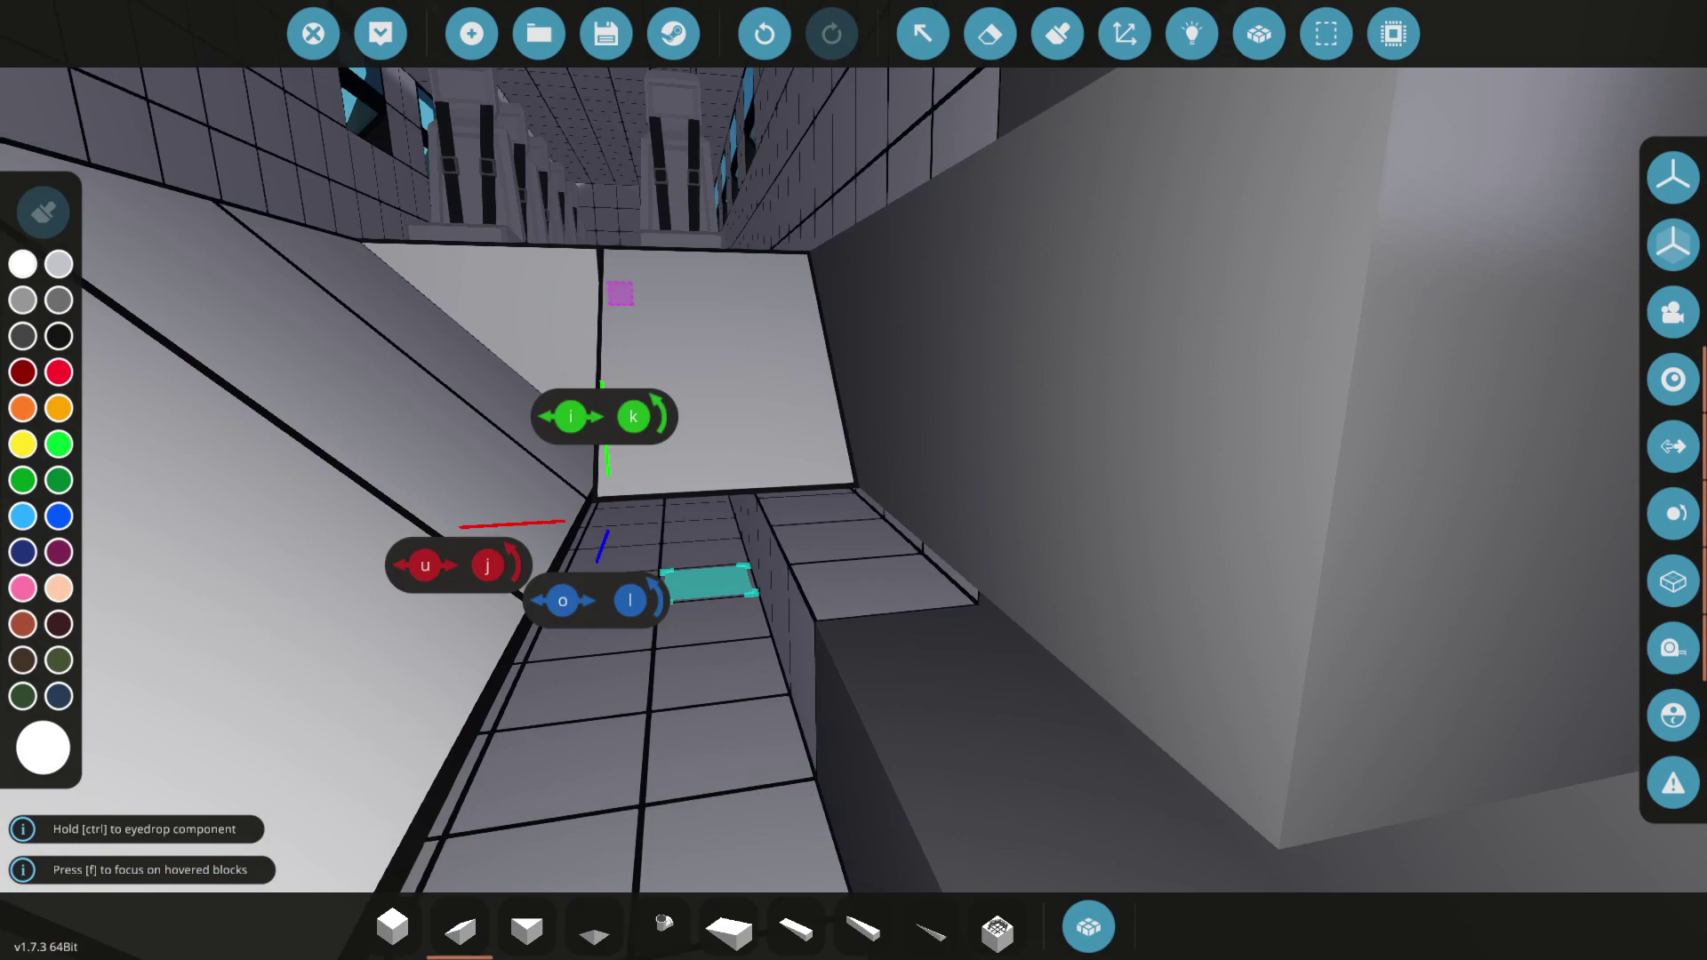
pyautogui.press('w')
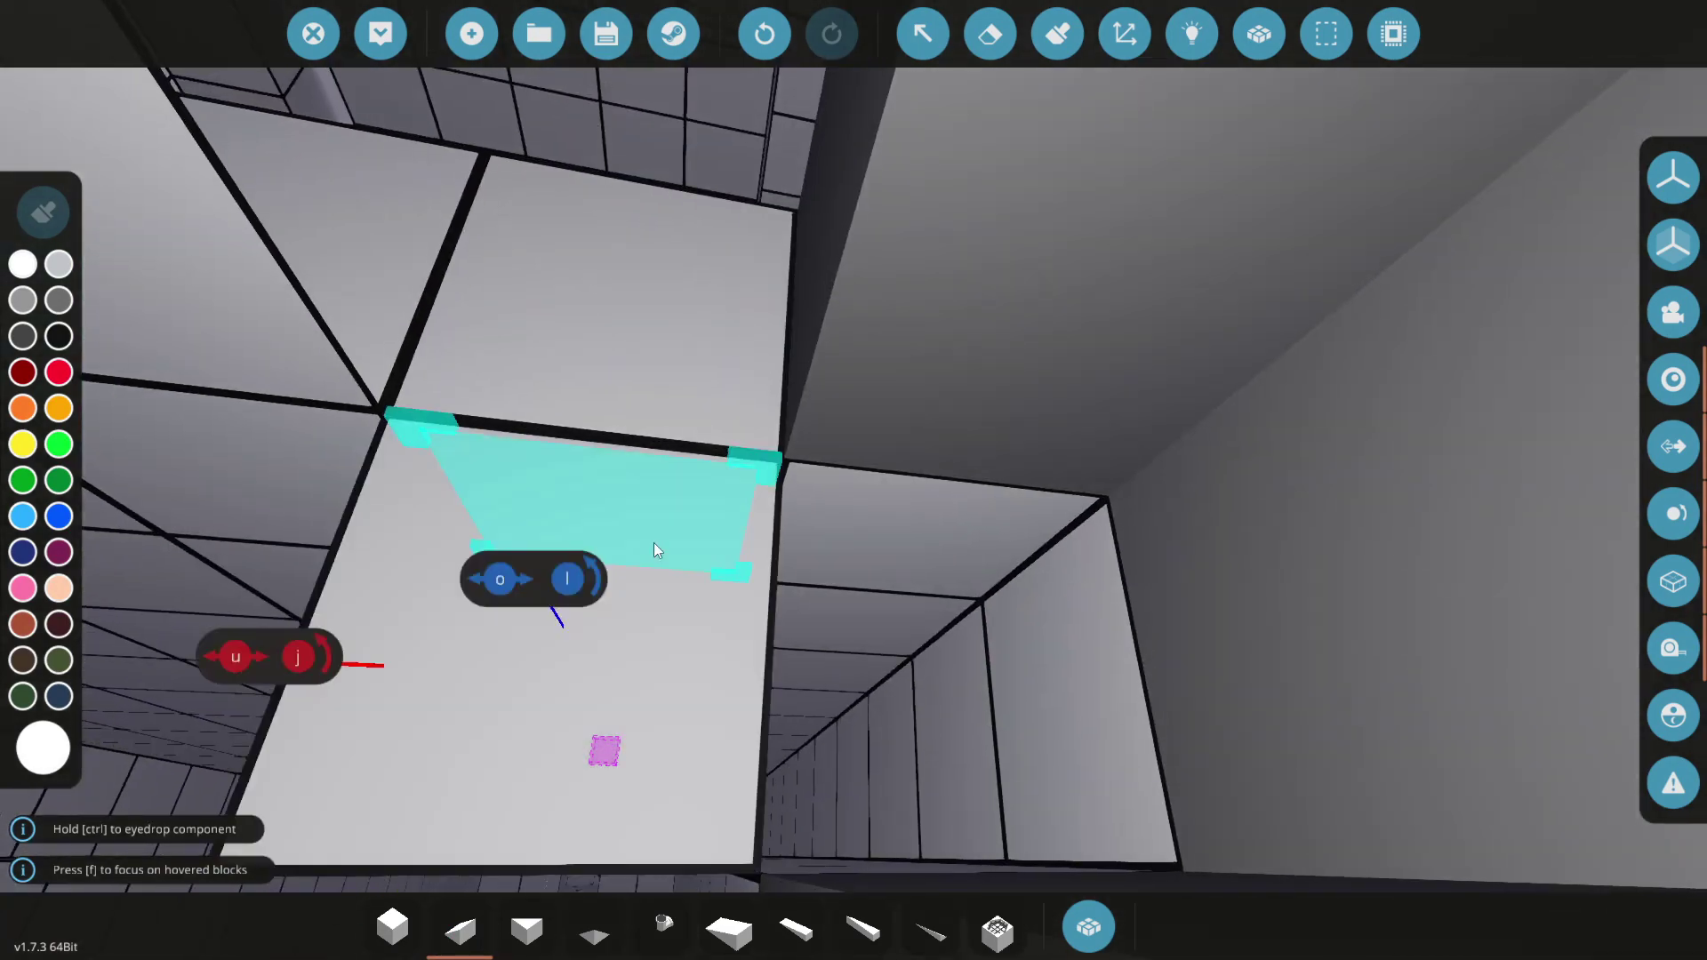
pyautogui.press('l')
pyautogui.press('l')
pyautogui.press('l')
pyautogui.press('l')
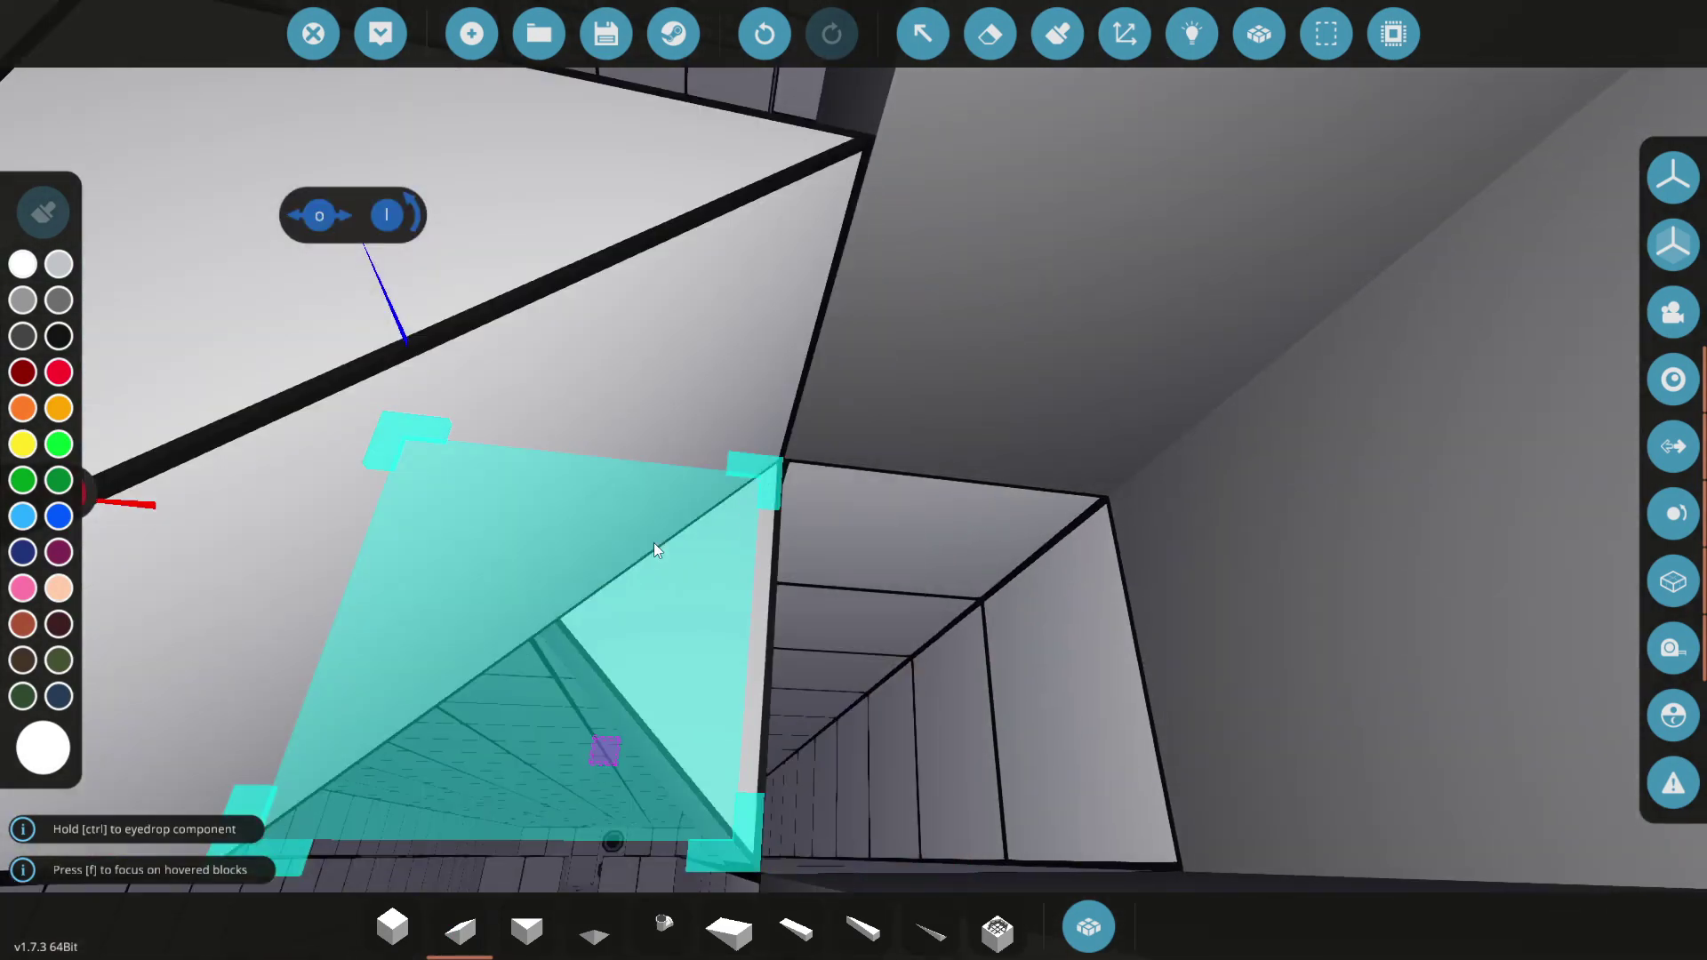
pyautogui.press('s')
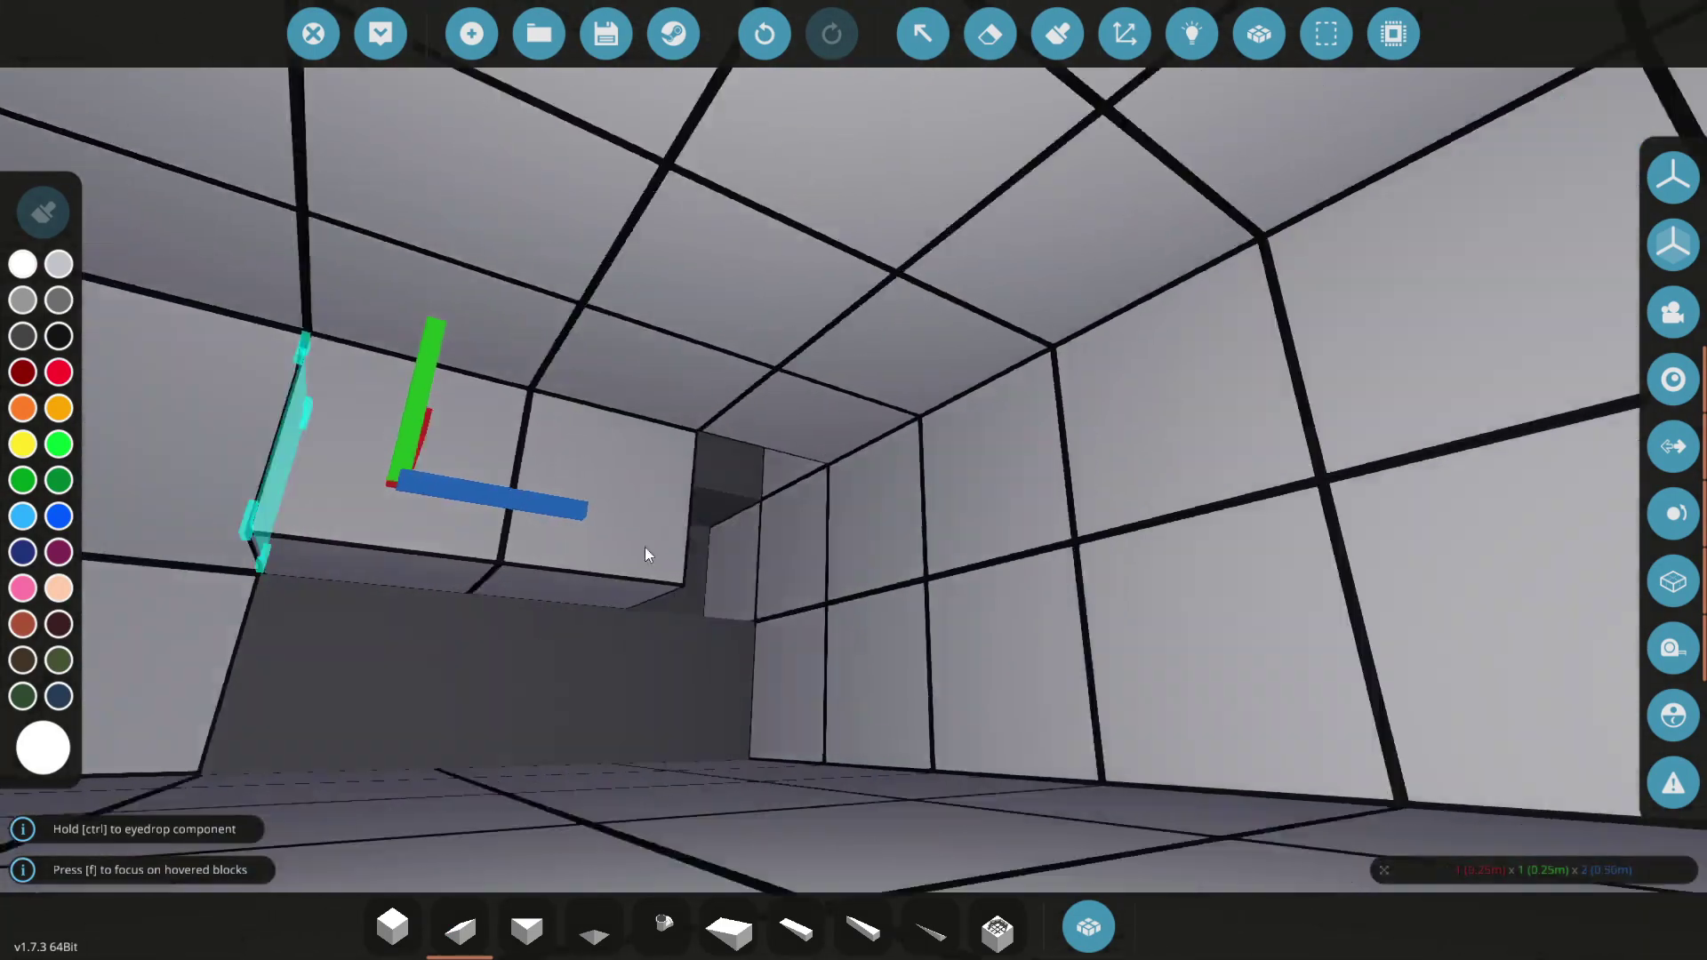
pyautogui.press('w')
pyautogui.press('w')
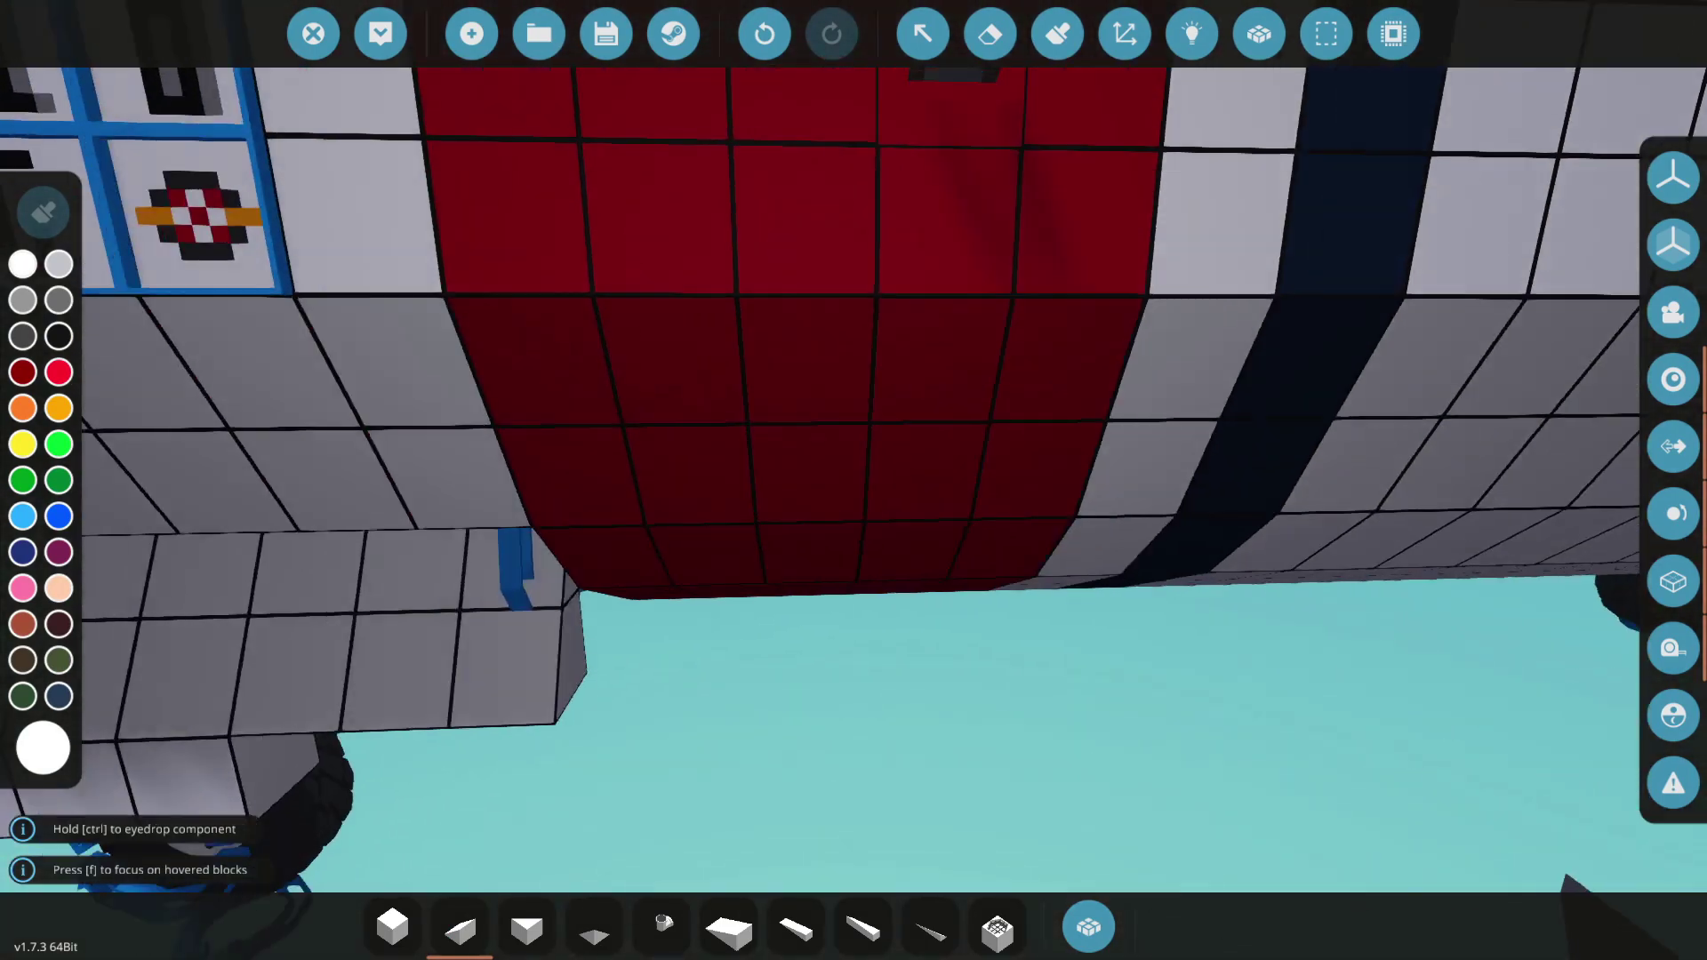
pyautogui.press('s')
pyautogui.press('w')
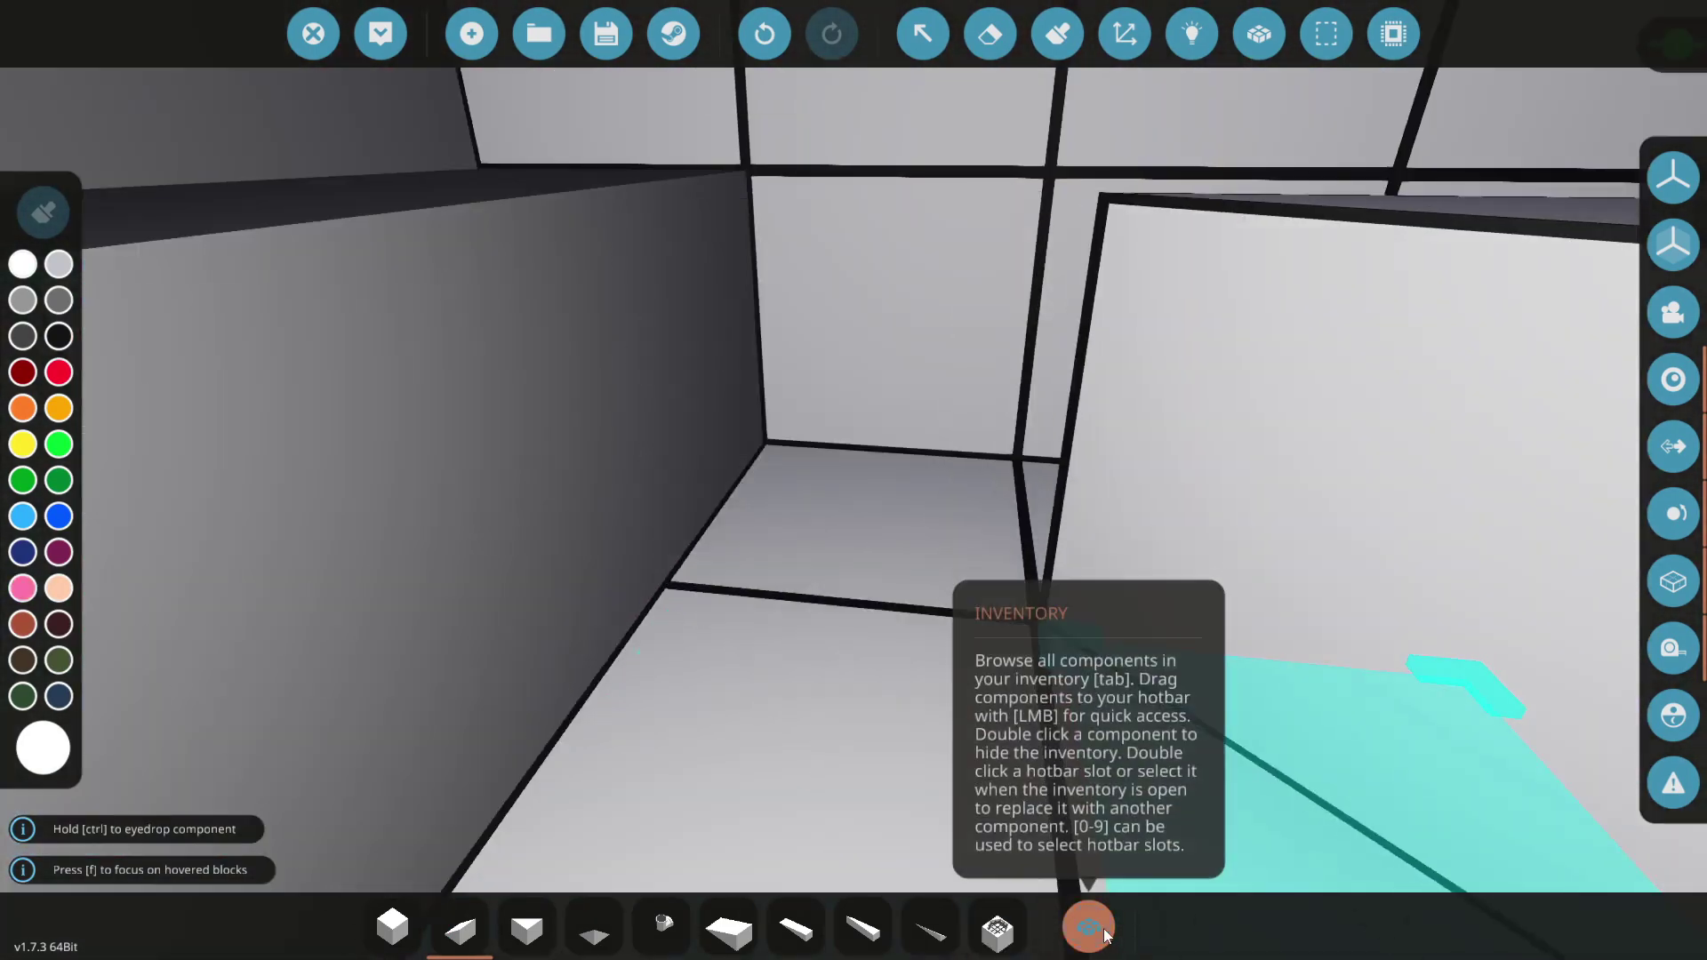
# Step: Pick the Compact Robotic Pivot from the inventory and carry it into the cockpit area
pyautogui.click(1088, 927)
pyautogui.write('pivo')
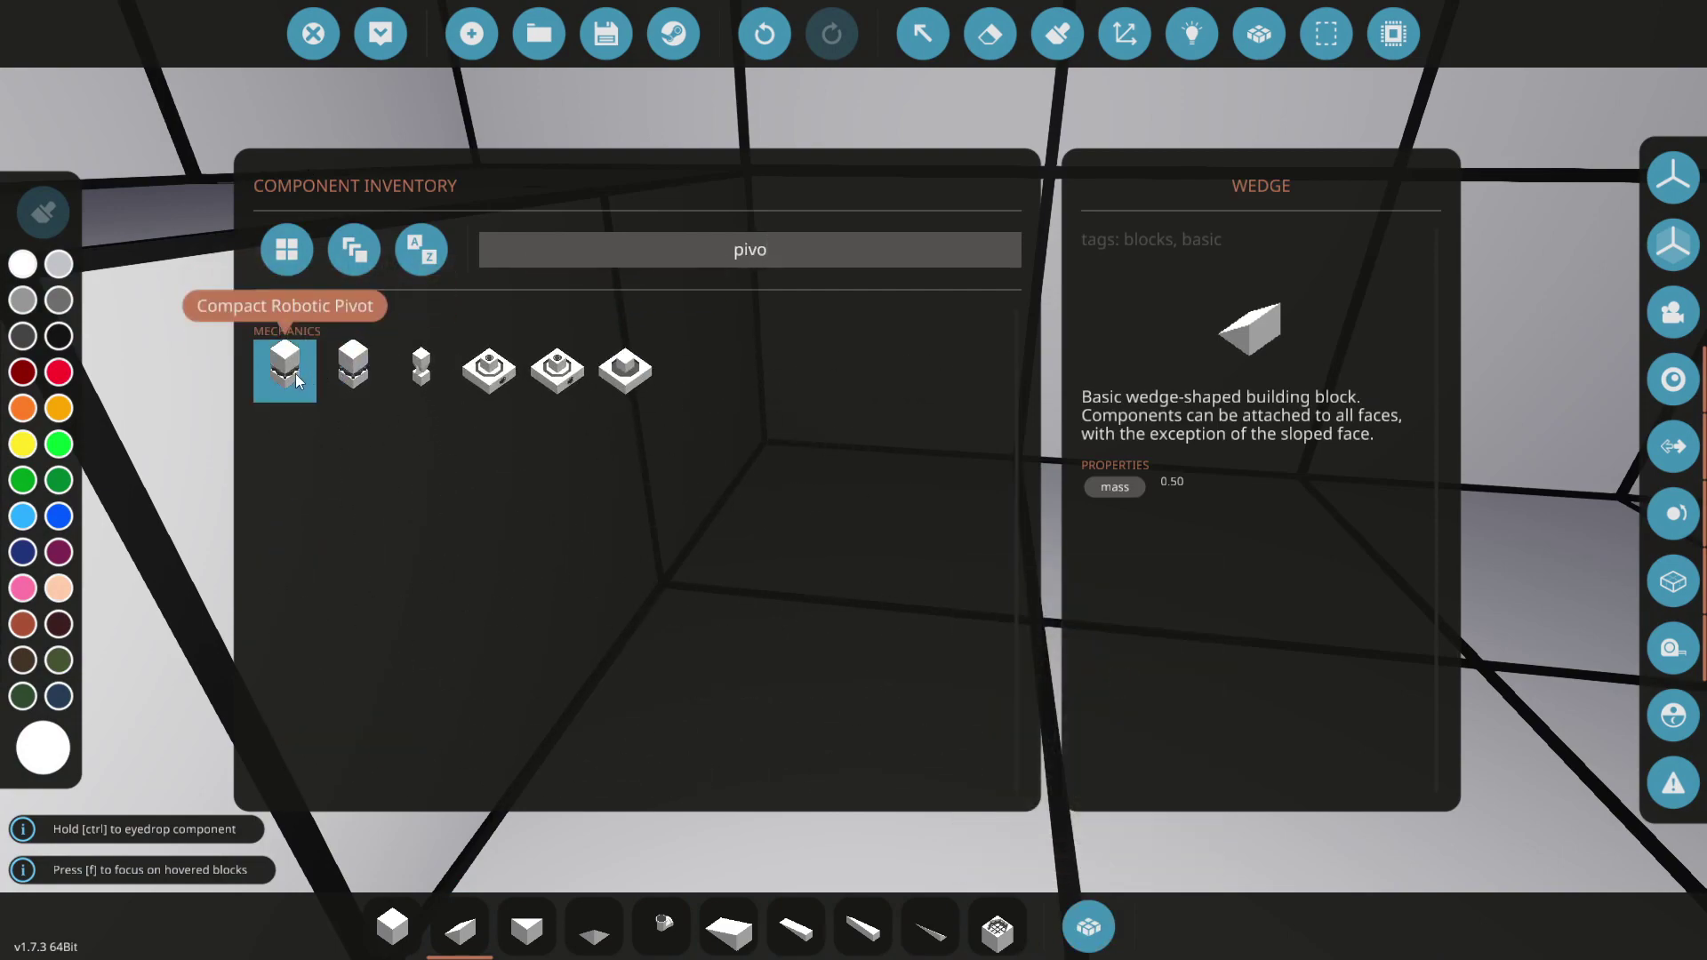
pyautogui.click(294, 382)
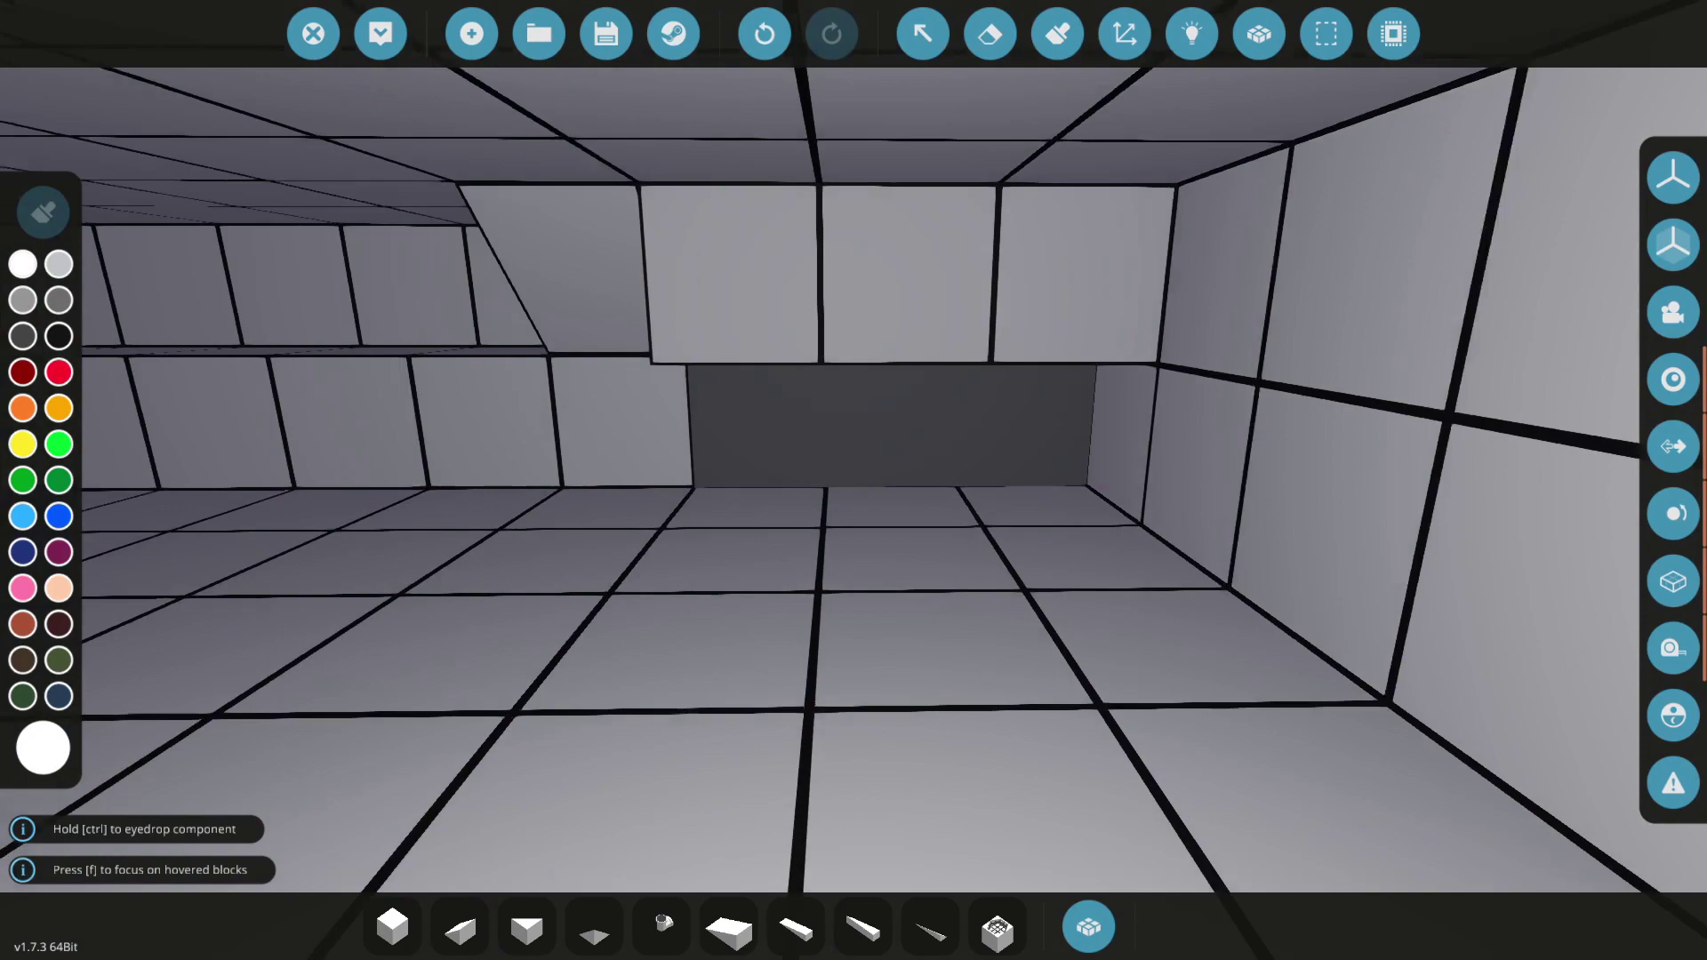
pyautogui.press('w')
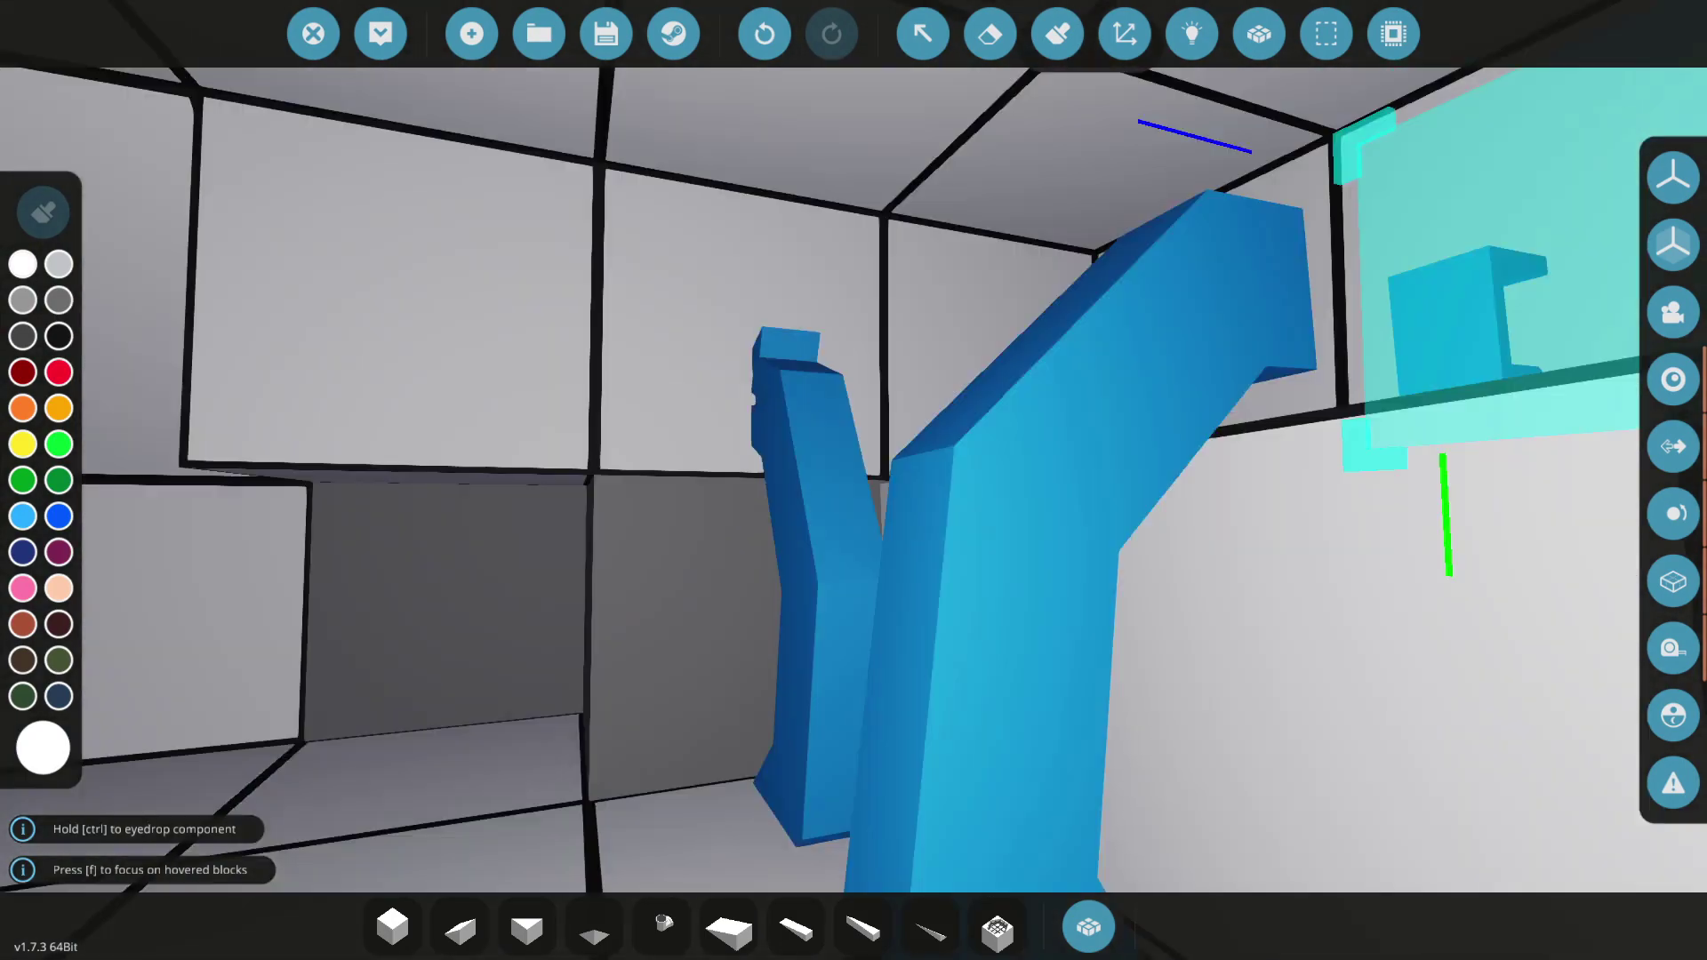
pyautogui.press('w')
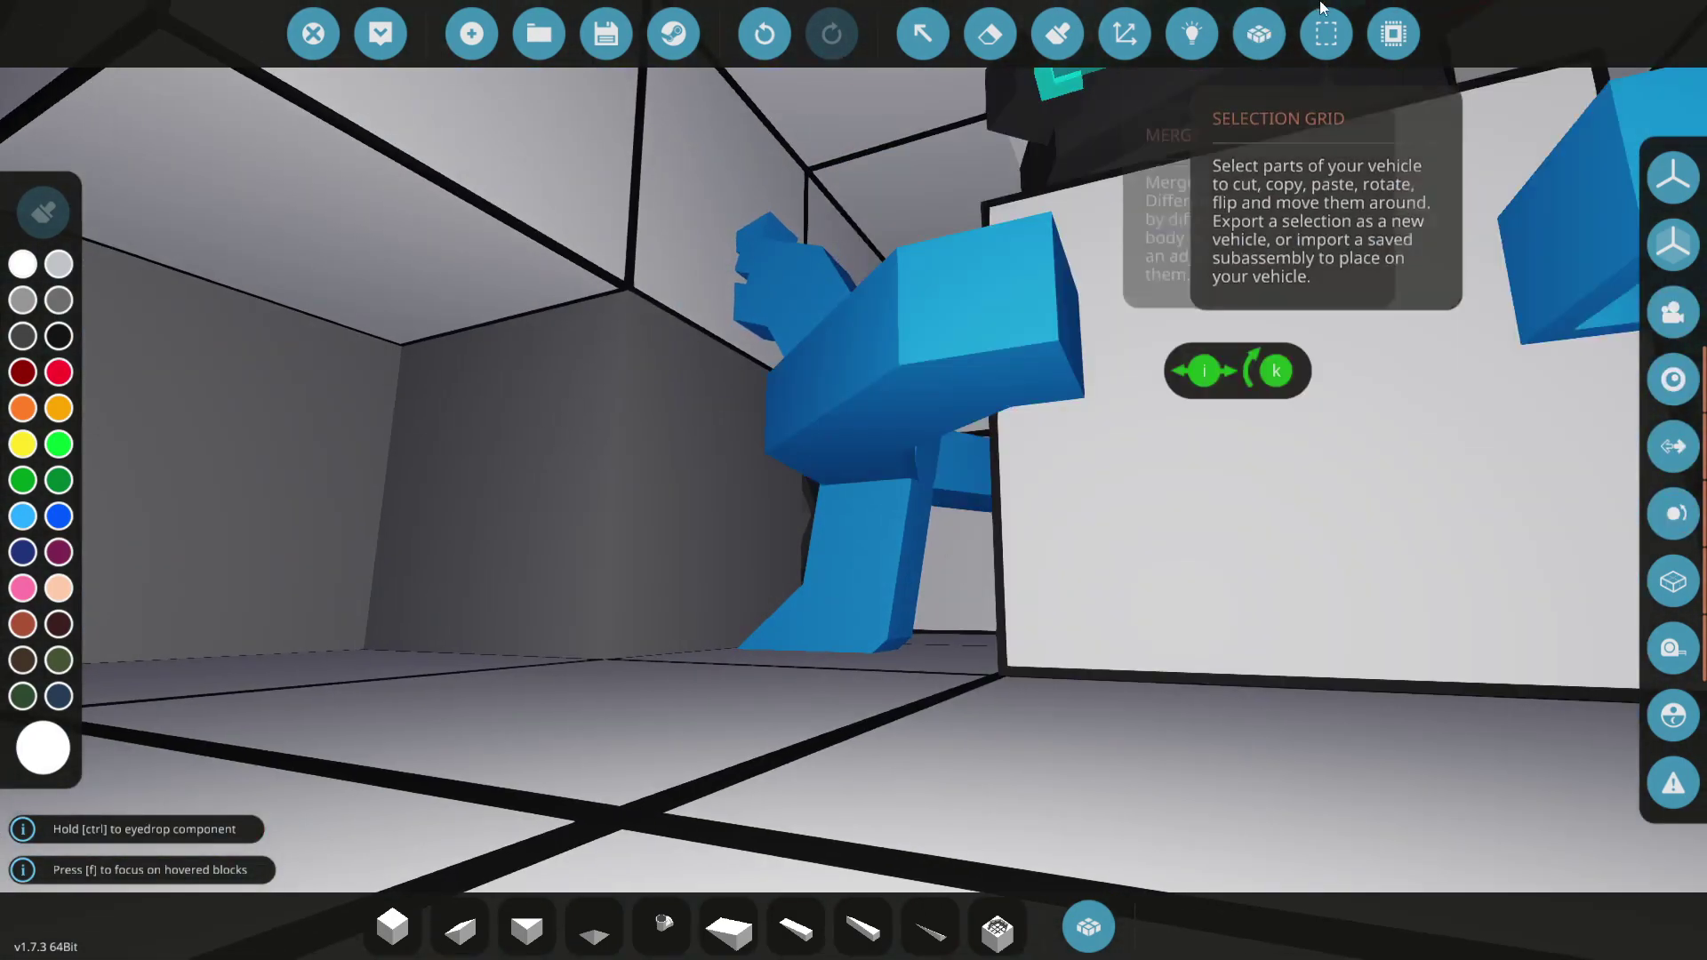
pyautogui.press('w')
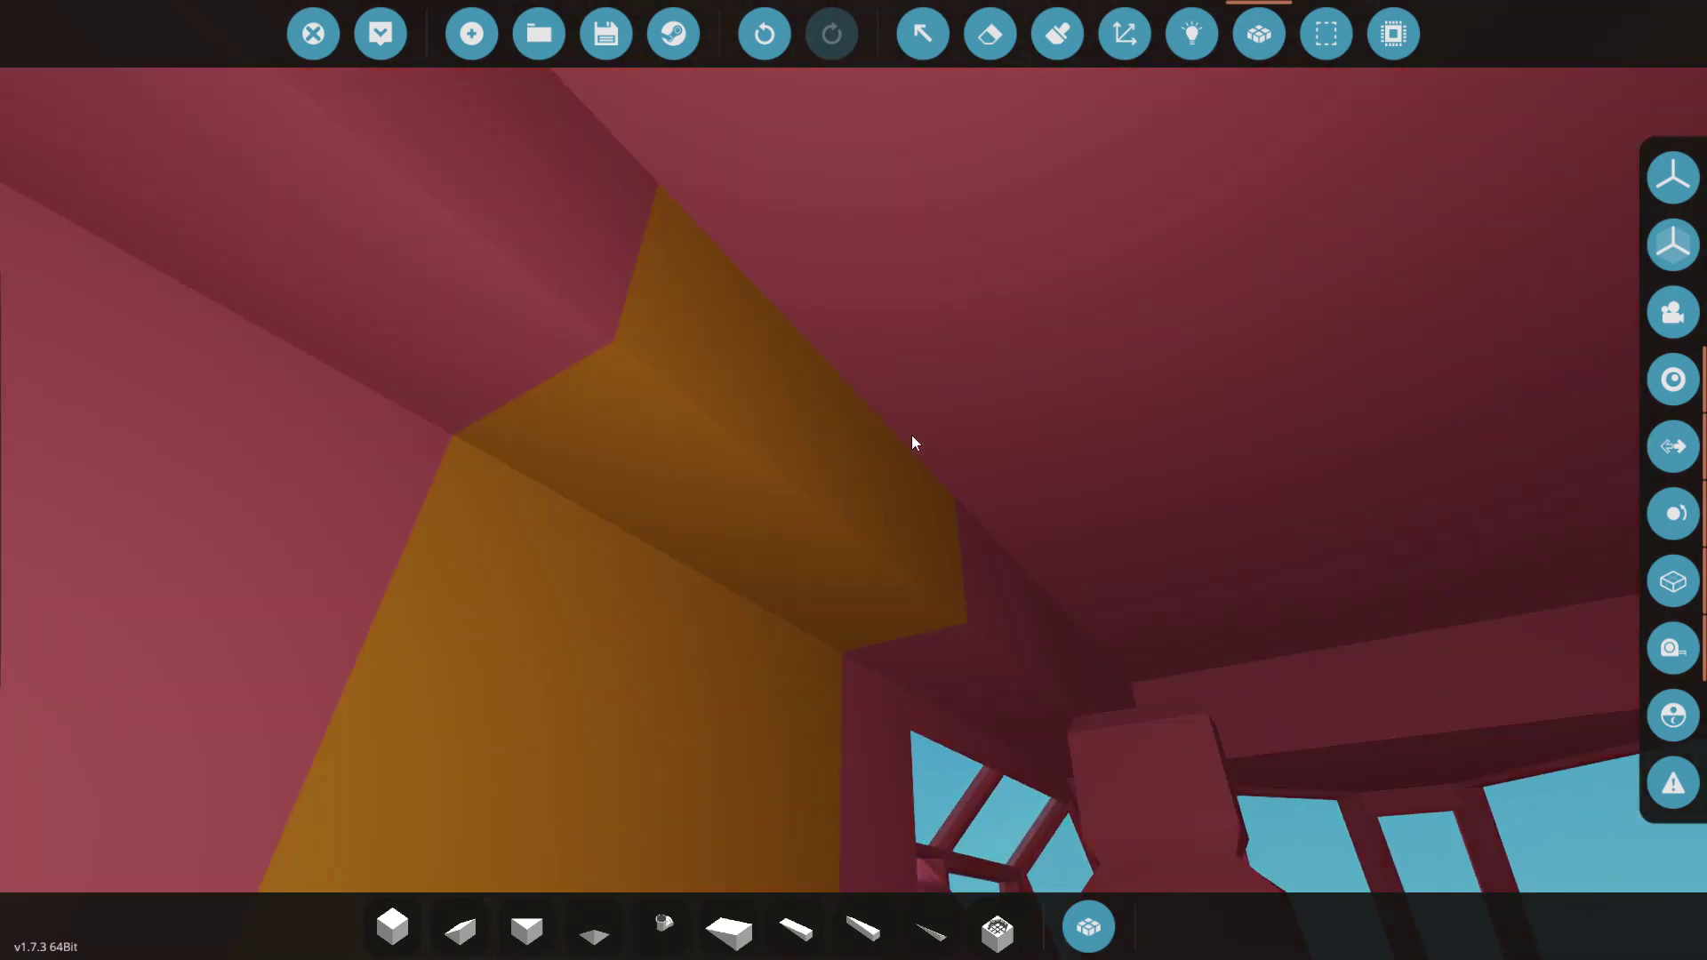
# Step: Add a wedge block on the ceiling and highlight the separate door body
pyautogui.press('3')
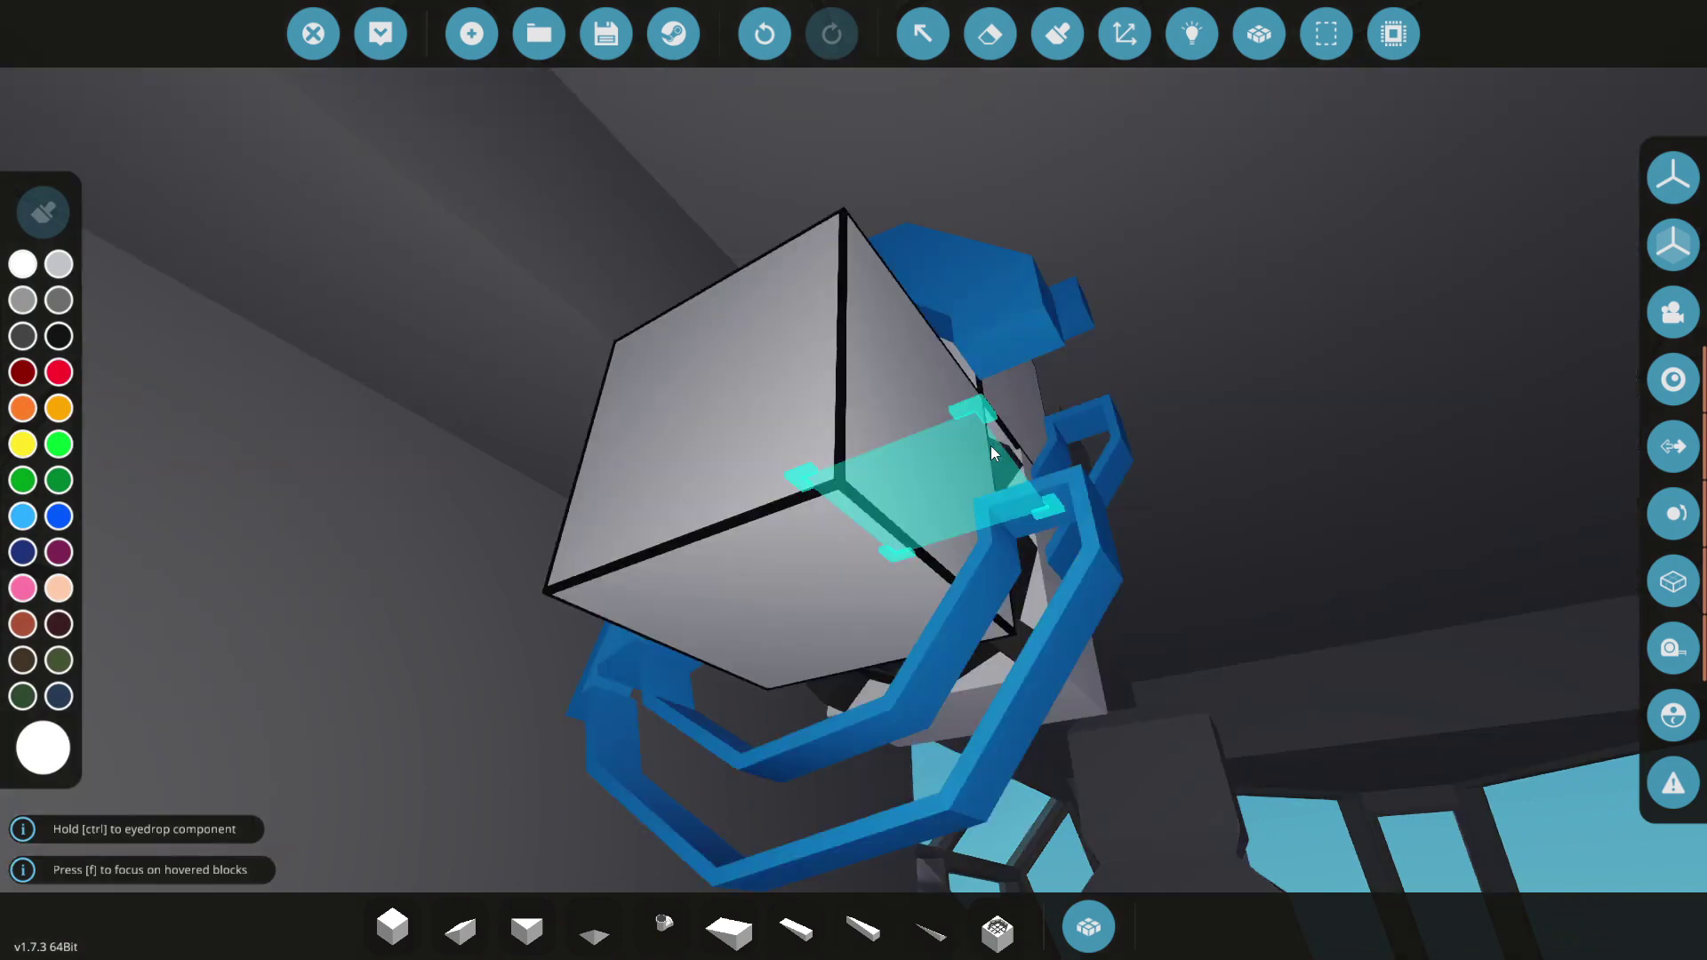
pyautogui.click(460, 927)
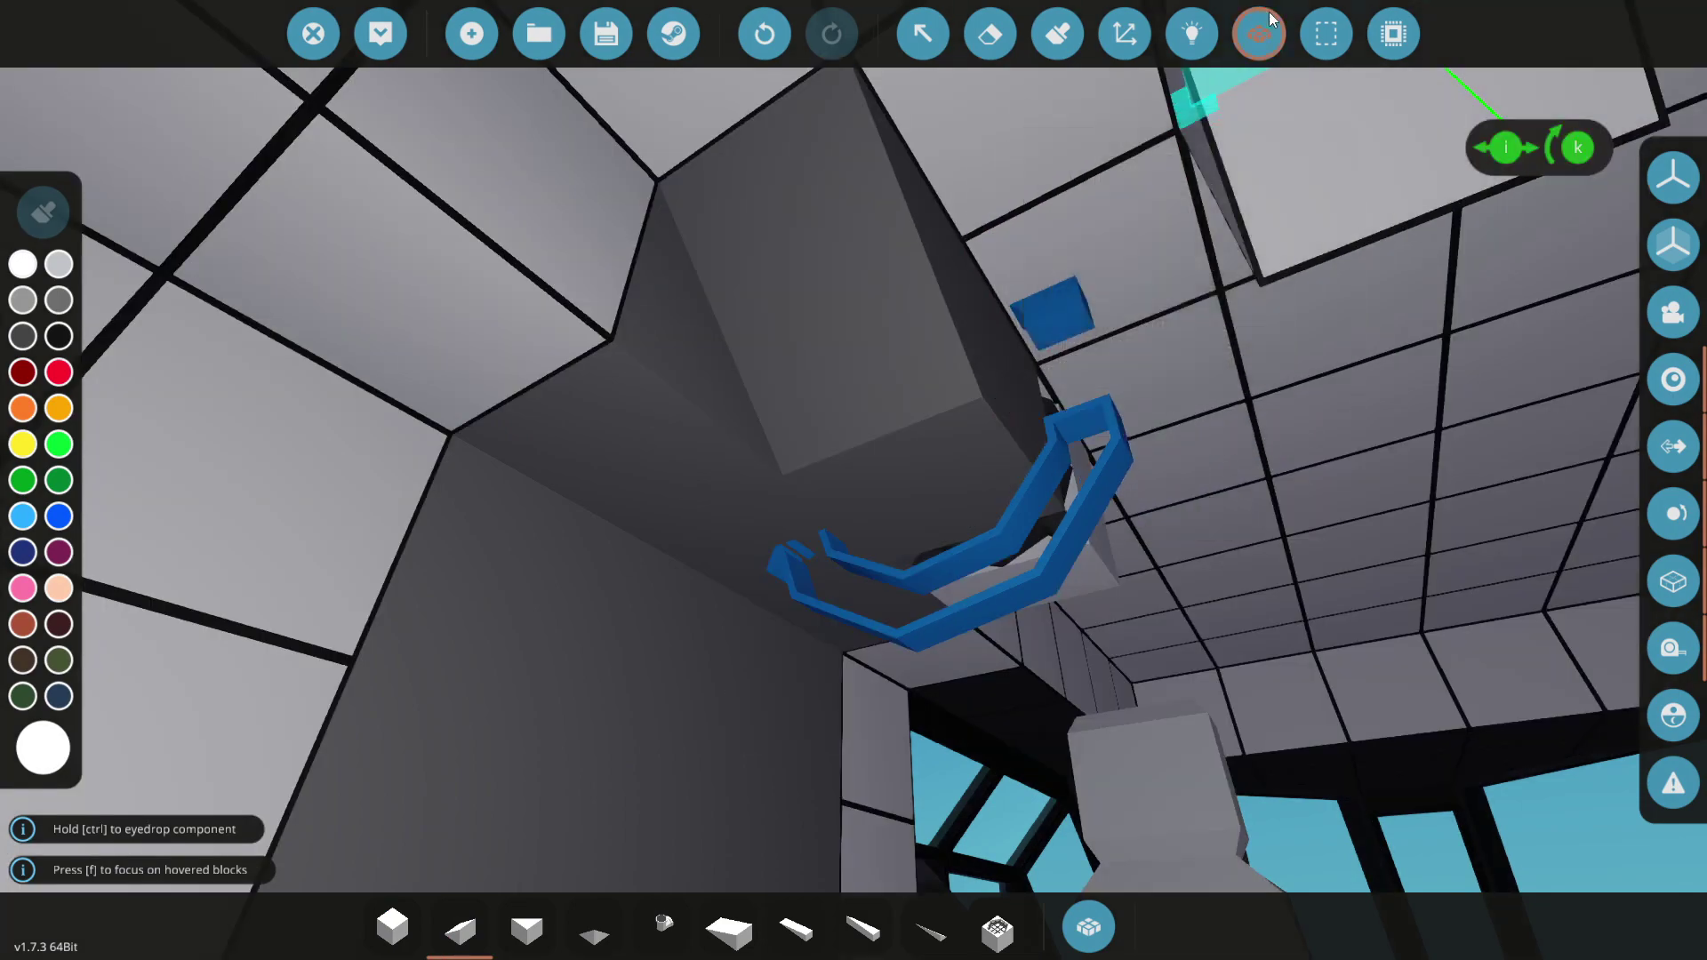
pyautogui.click(1259, 33)
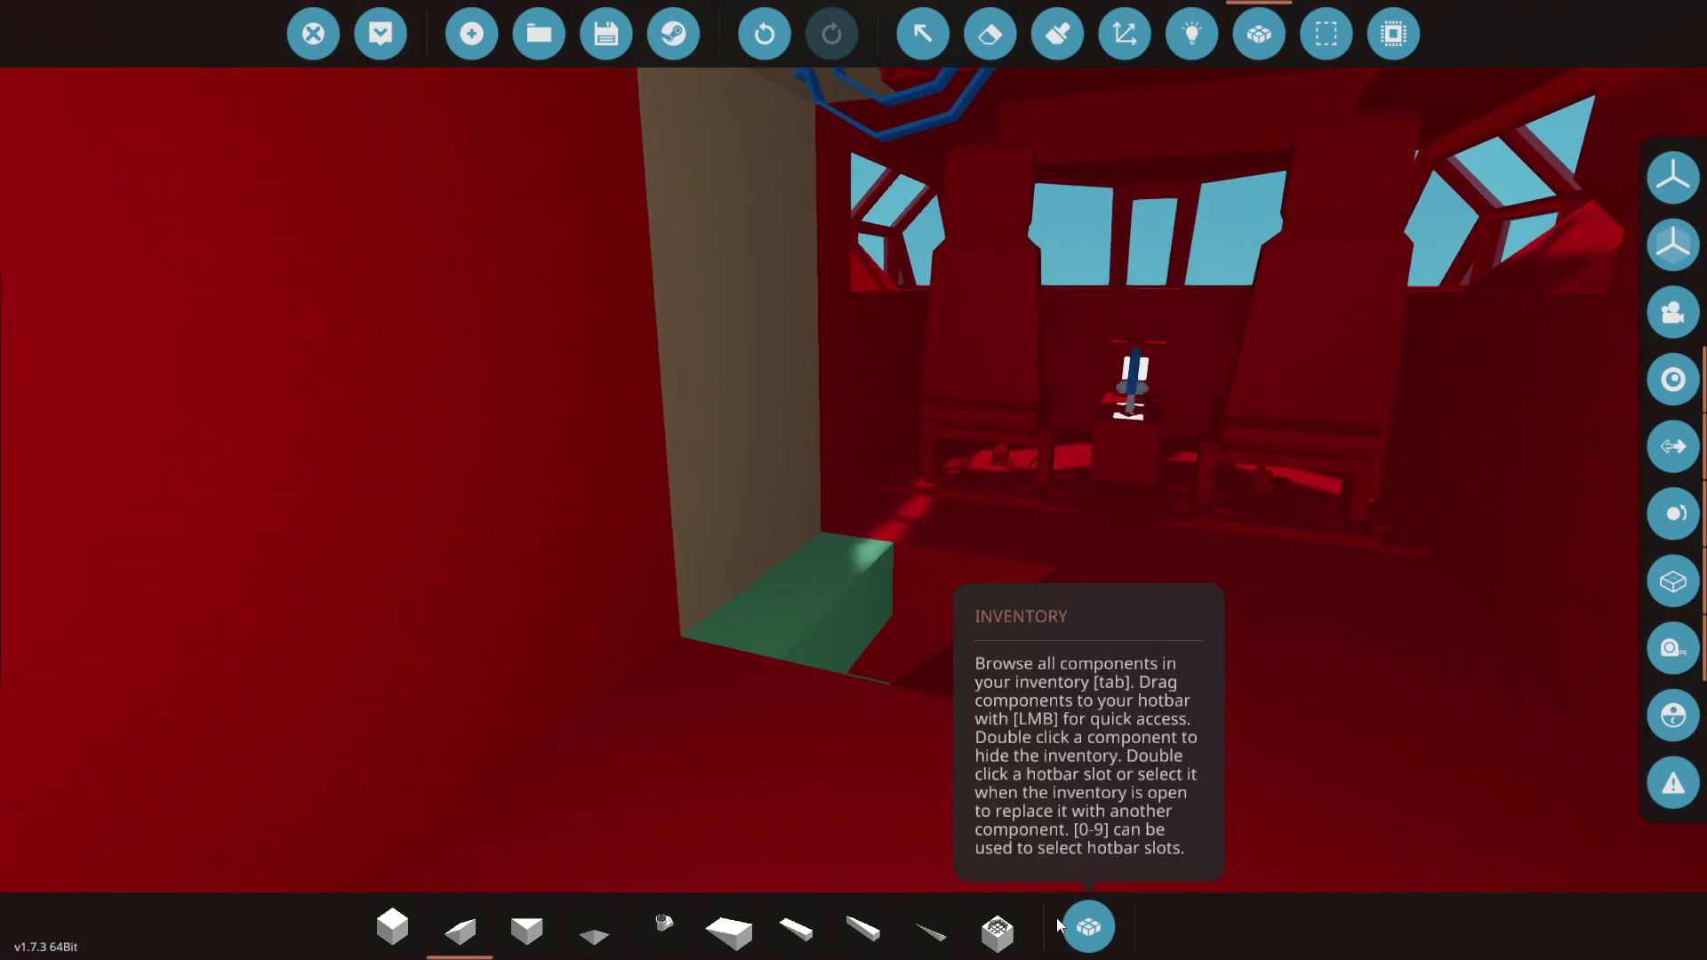
# Step: Mount a Throttle Lever on the hull beside the cockpit lettering
pyautogui.click(1088, 928)
pyautogui.write('th')
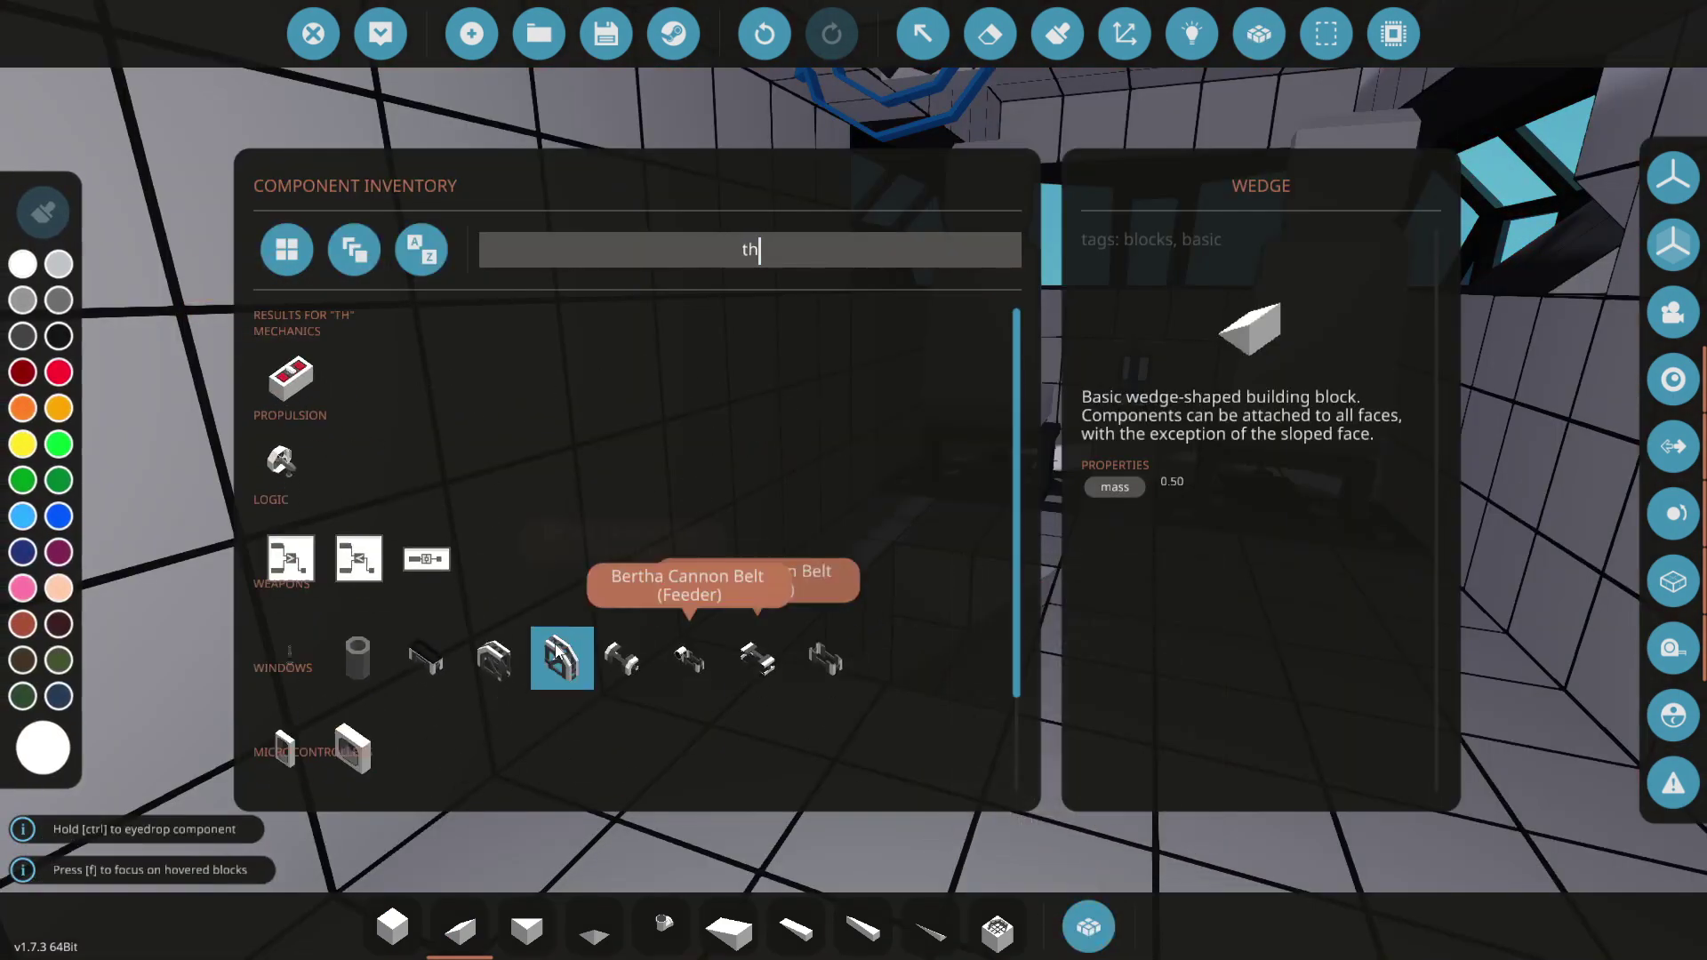
pyautogui.click(282, 373)
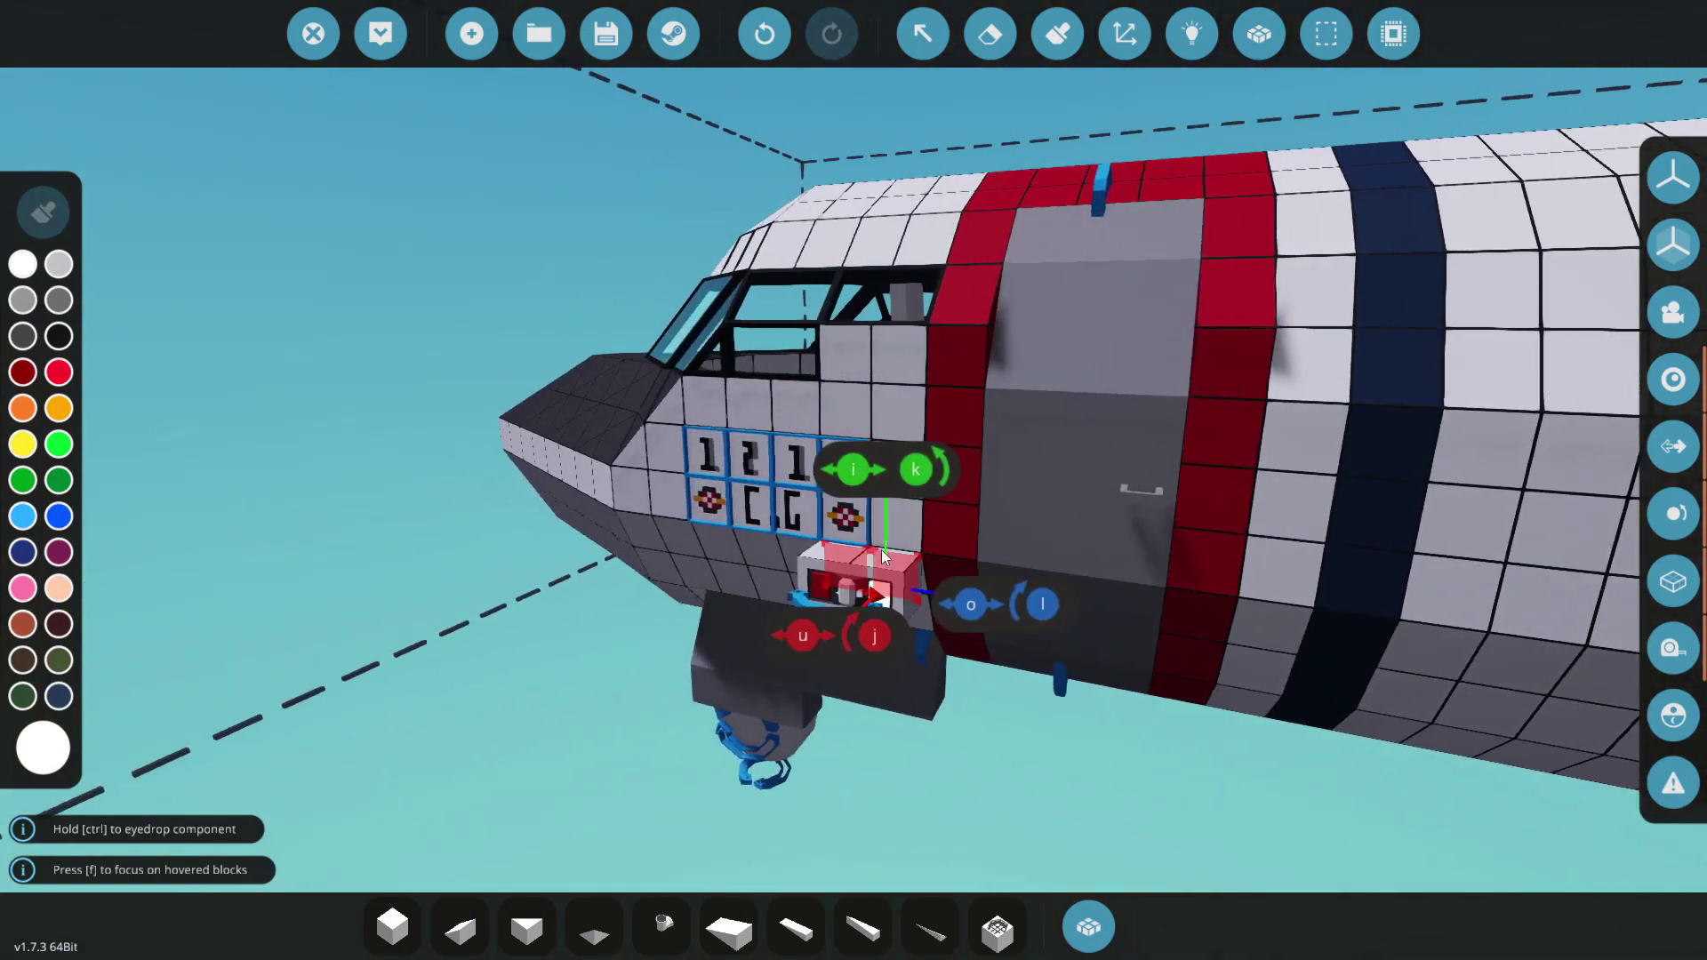
pyautogui.click(888, 522)
pyautogui.click(1260, 34)
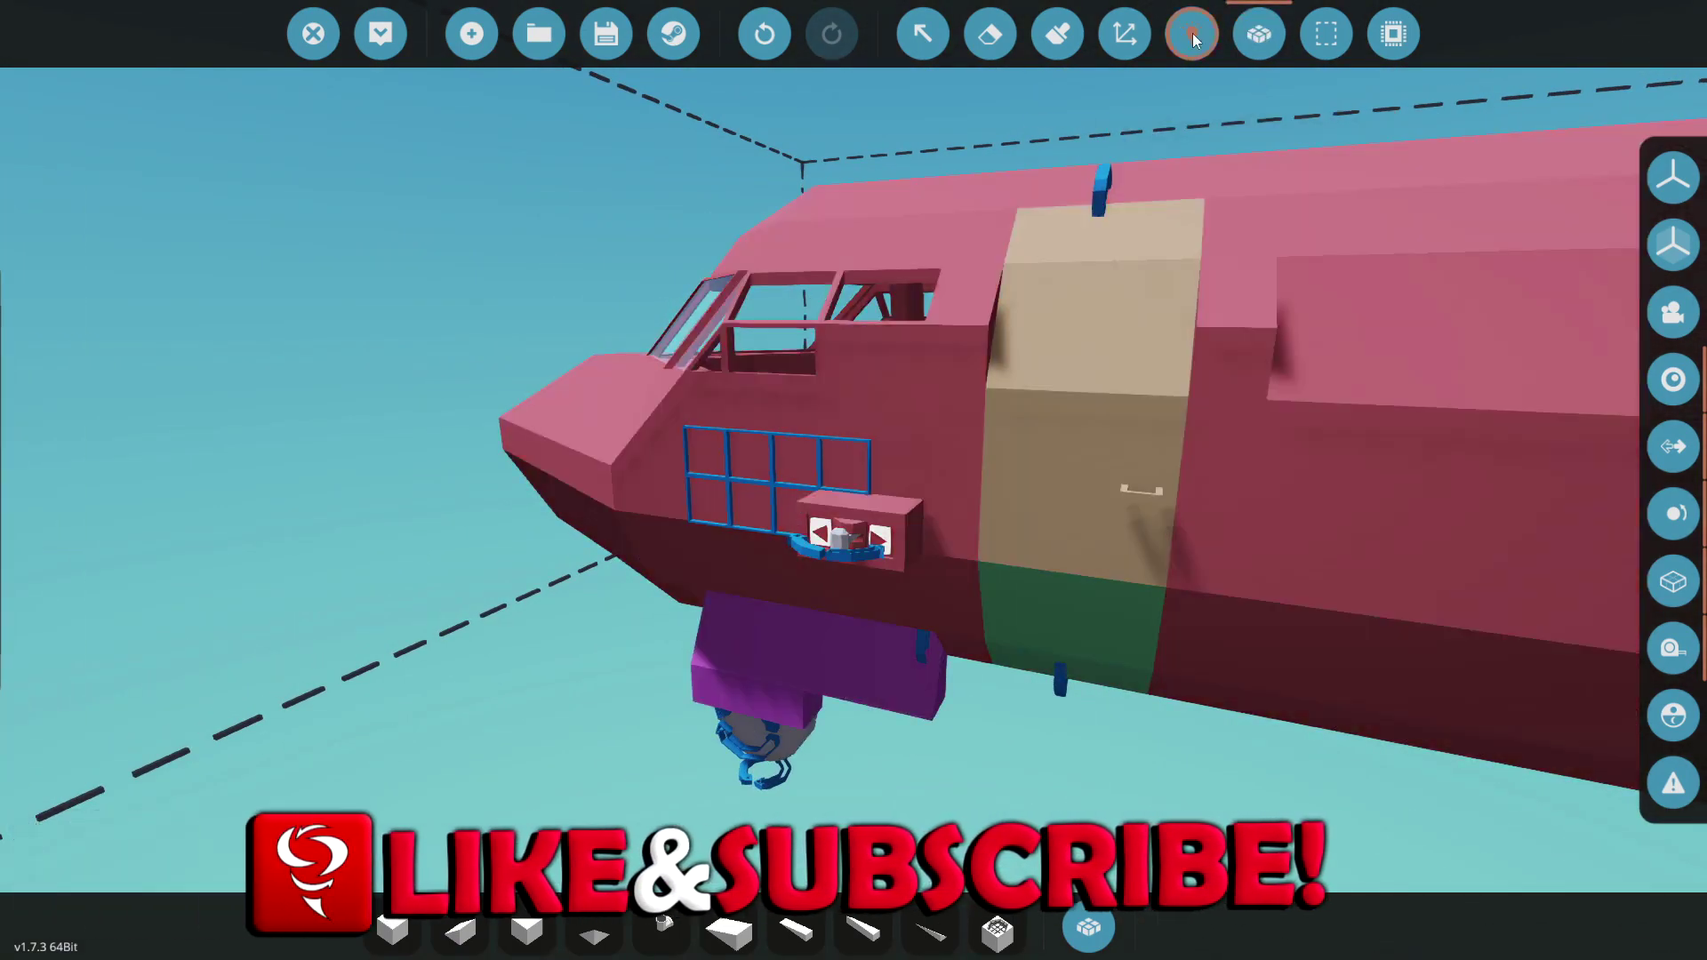
# Step: Edit the throttle lever's minimum value in Logic mode
pyautogui.click(1198, 35)
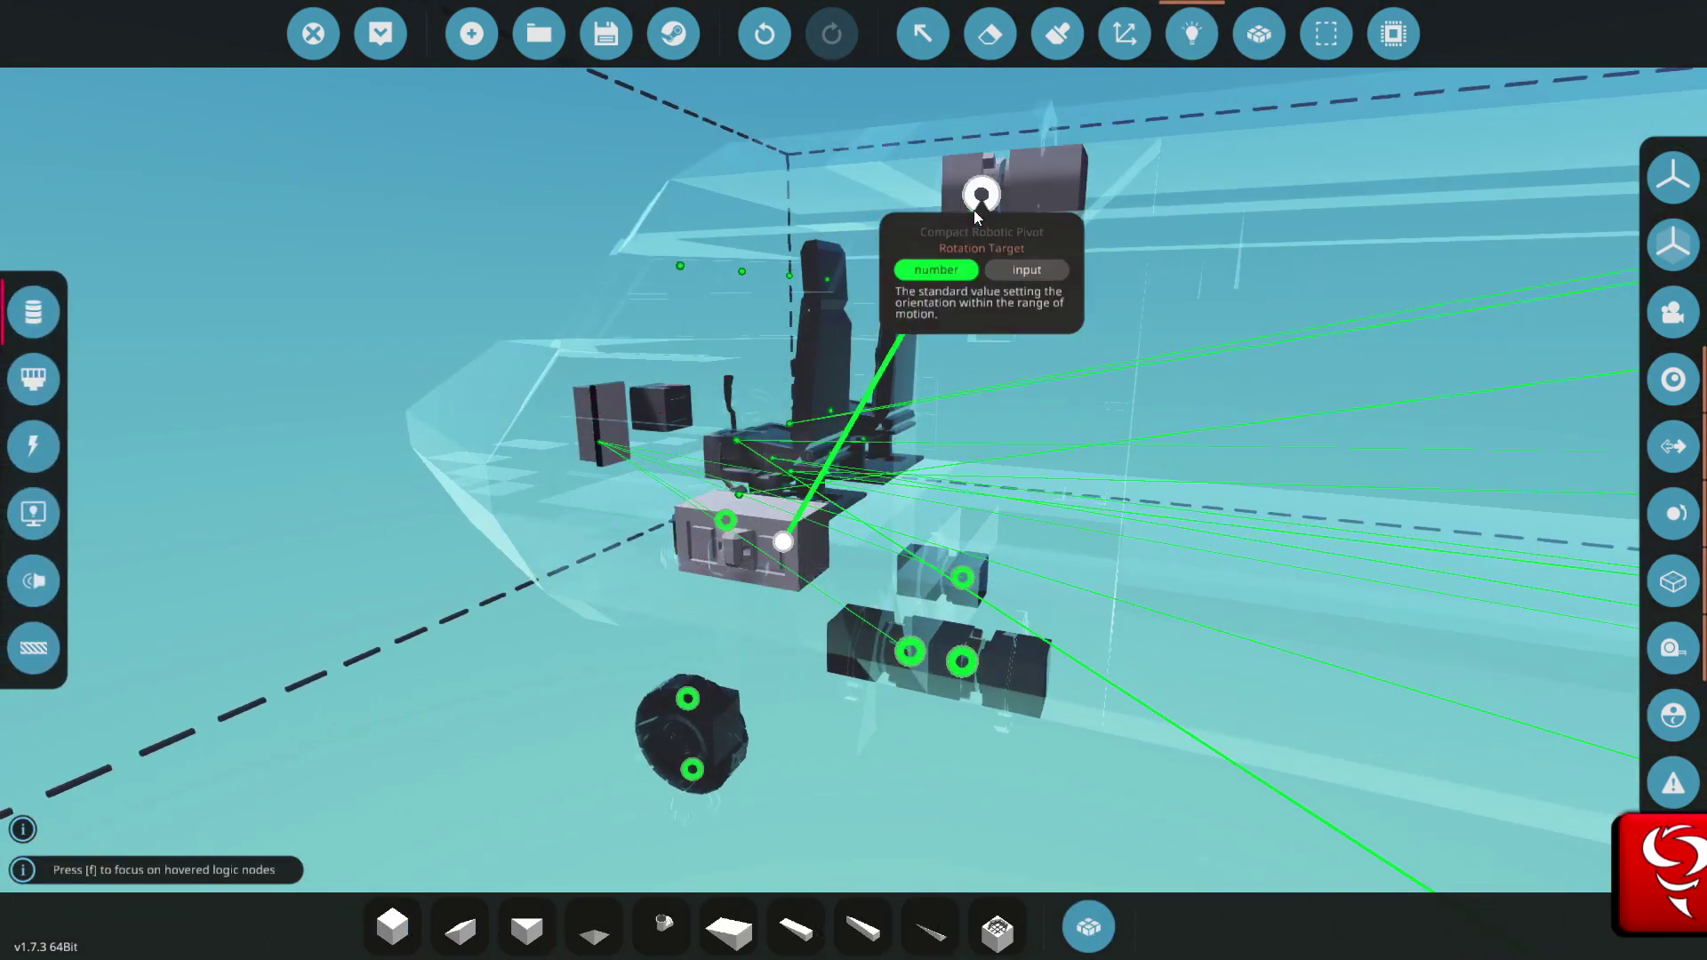
pyautogui.click(922, 33)
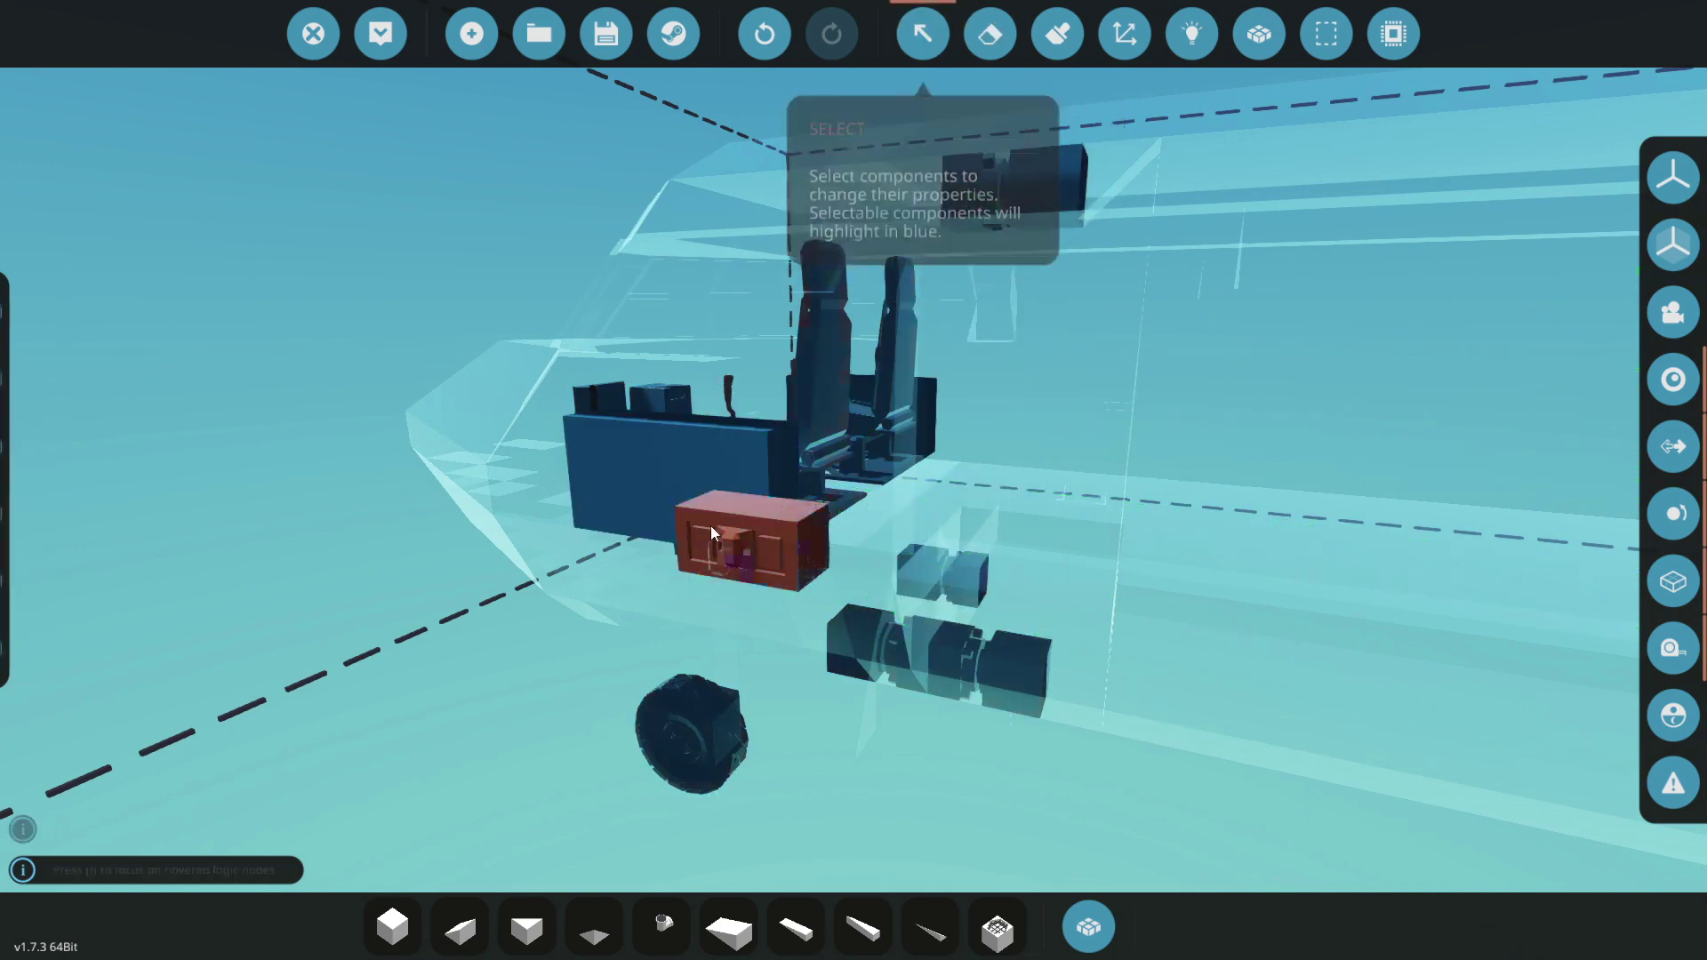
pyautogui.click(711, 526)
pyautogui.write('1')
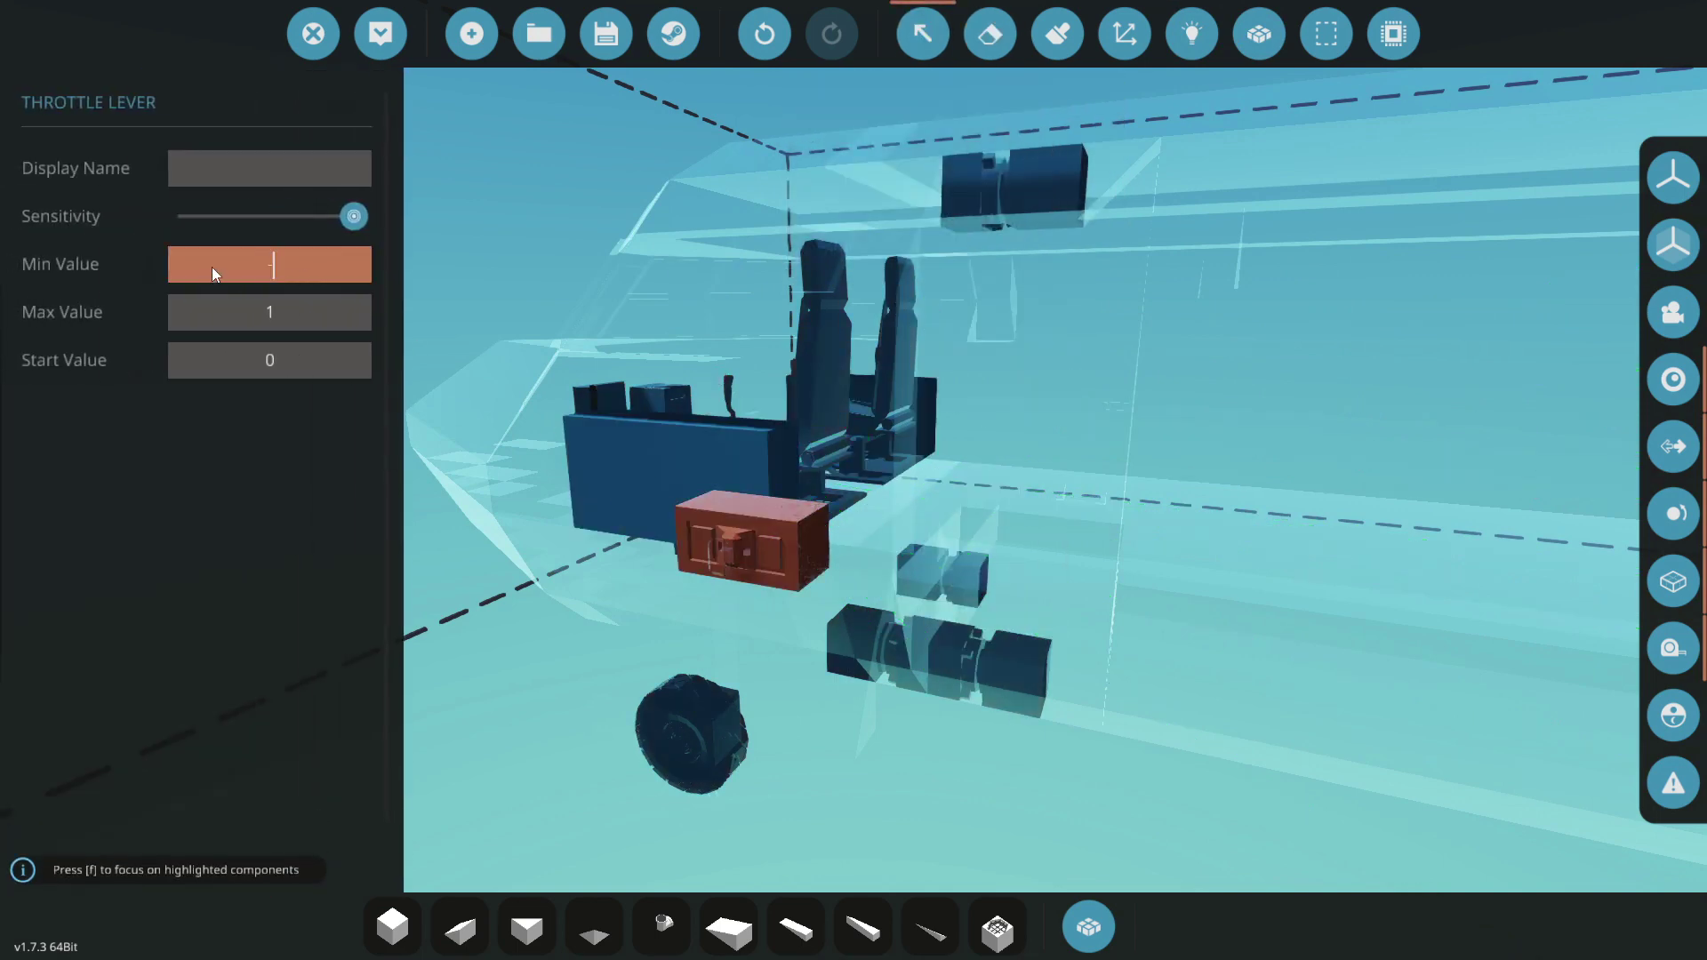
pyautogui.press('Return')
# Step: Spawn the jet and push its nose door lever to -1.00 to swing the door
pyautogui.click(380, 34)
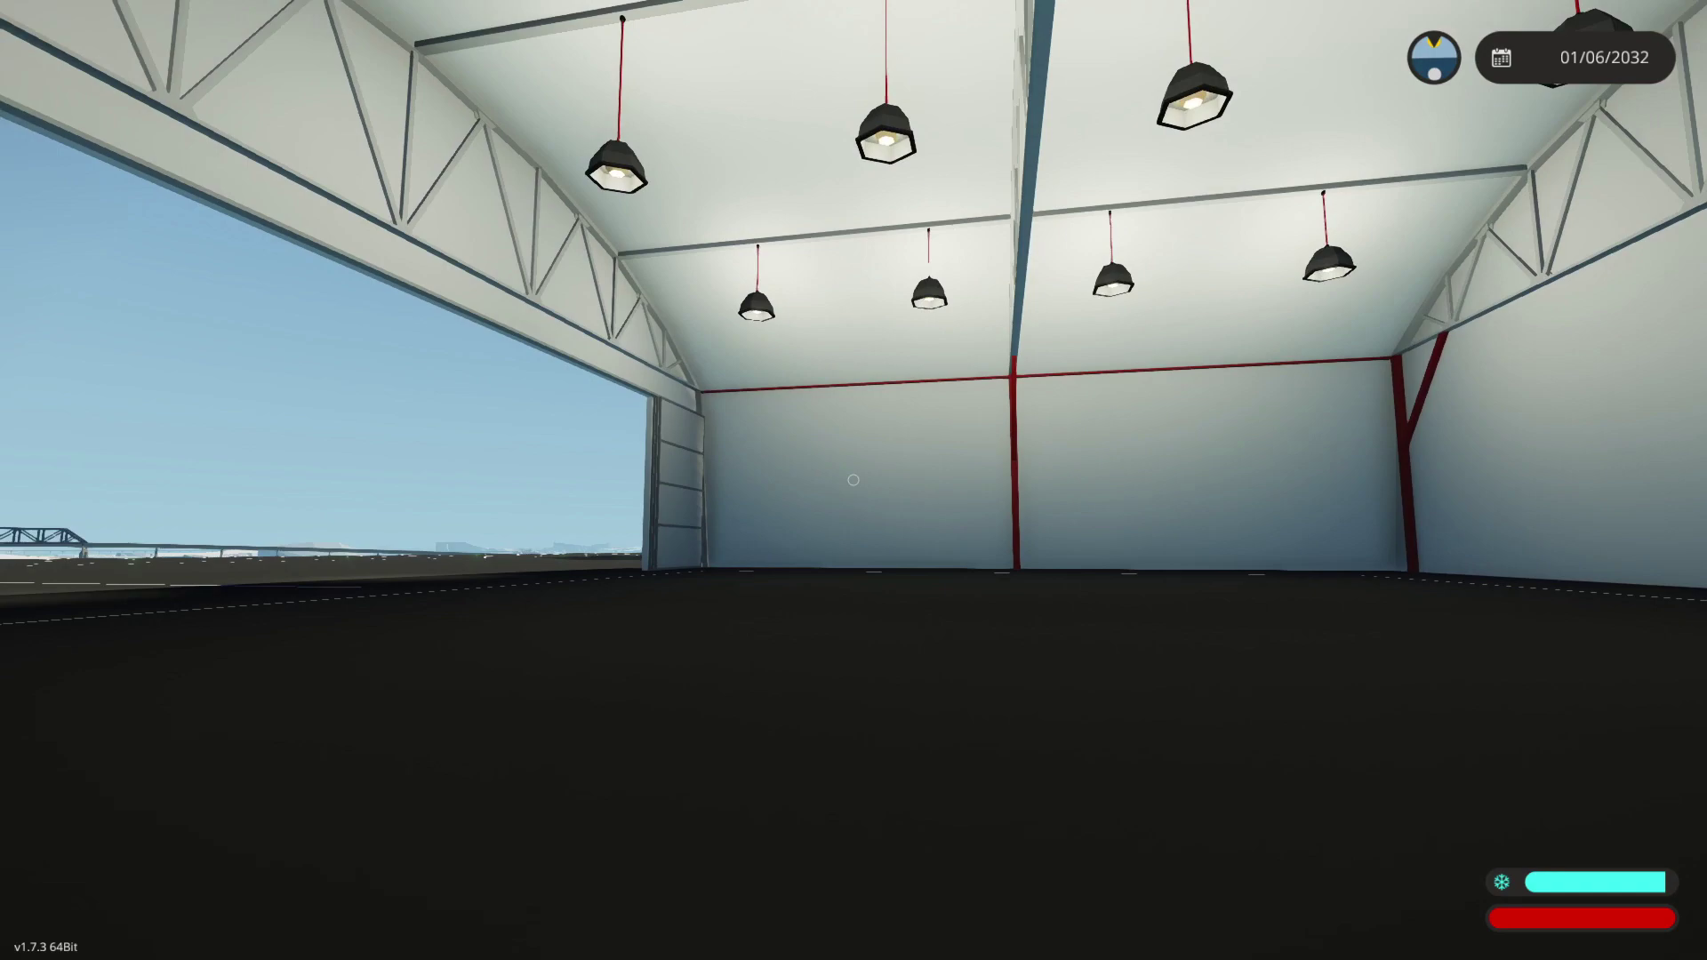
pyautogui.press('Escape')
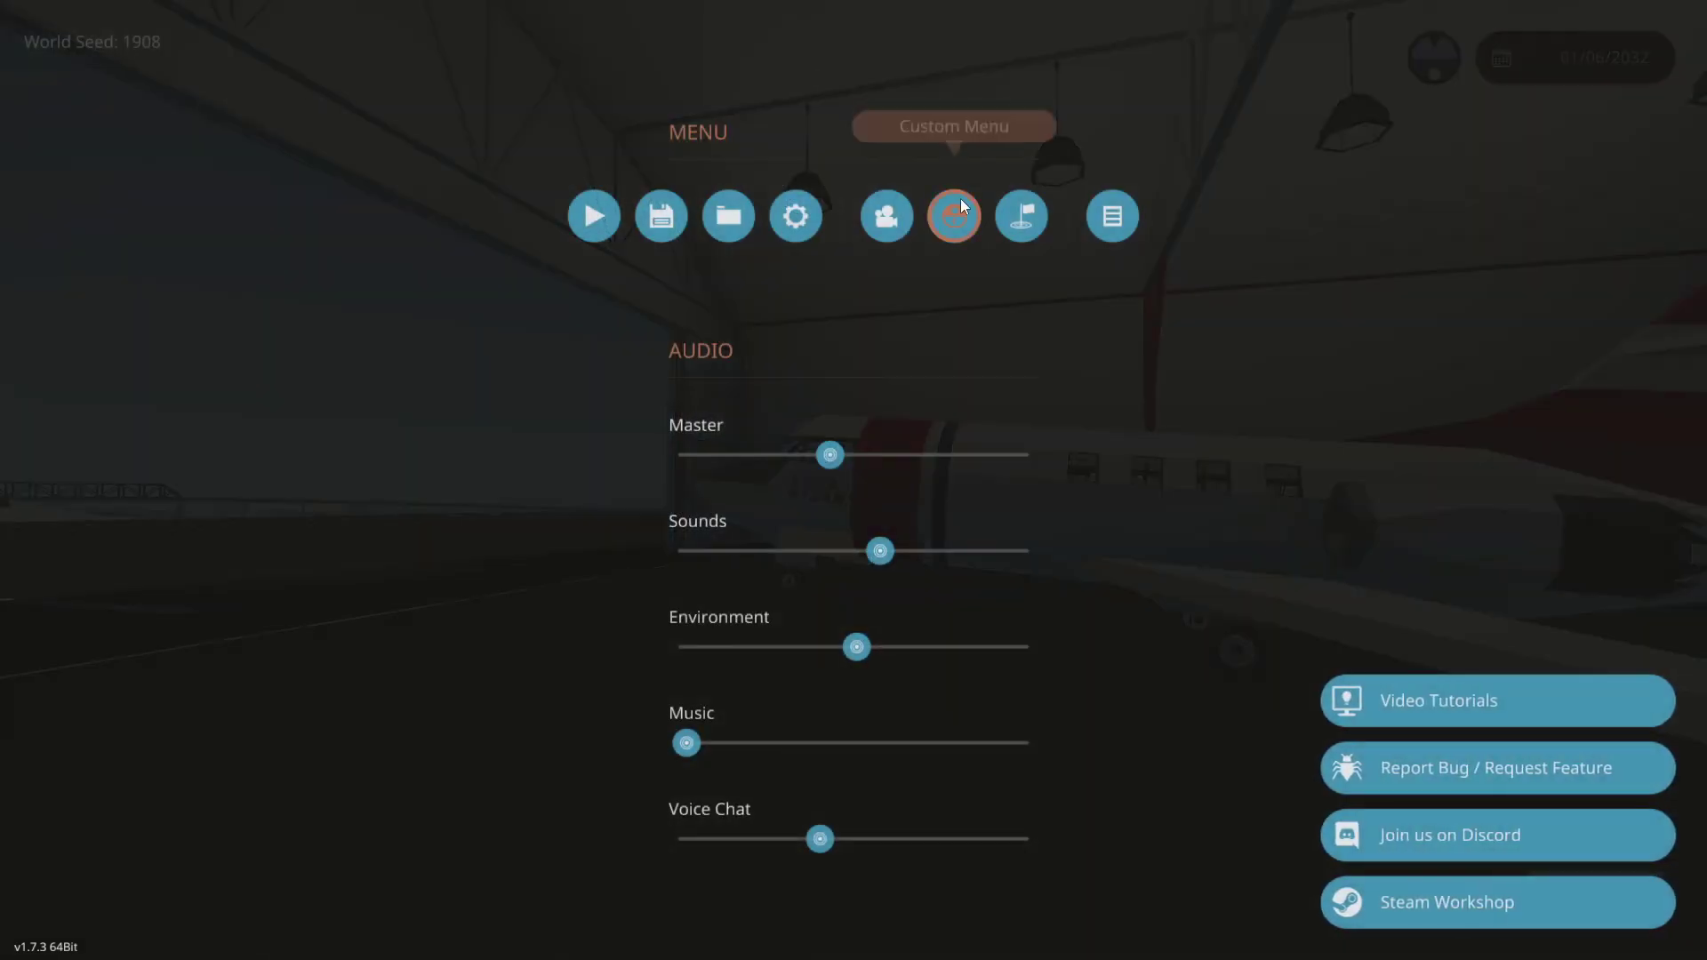
pyautogui.click(956, 210)
pyautogui.press('Escape')
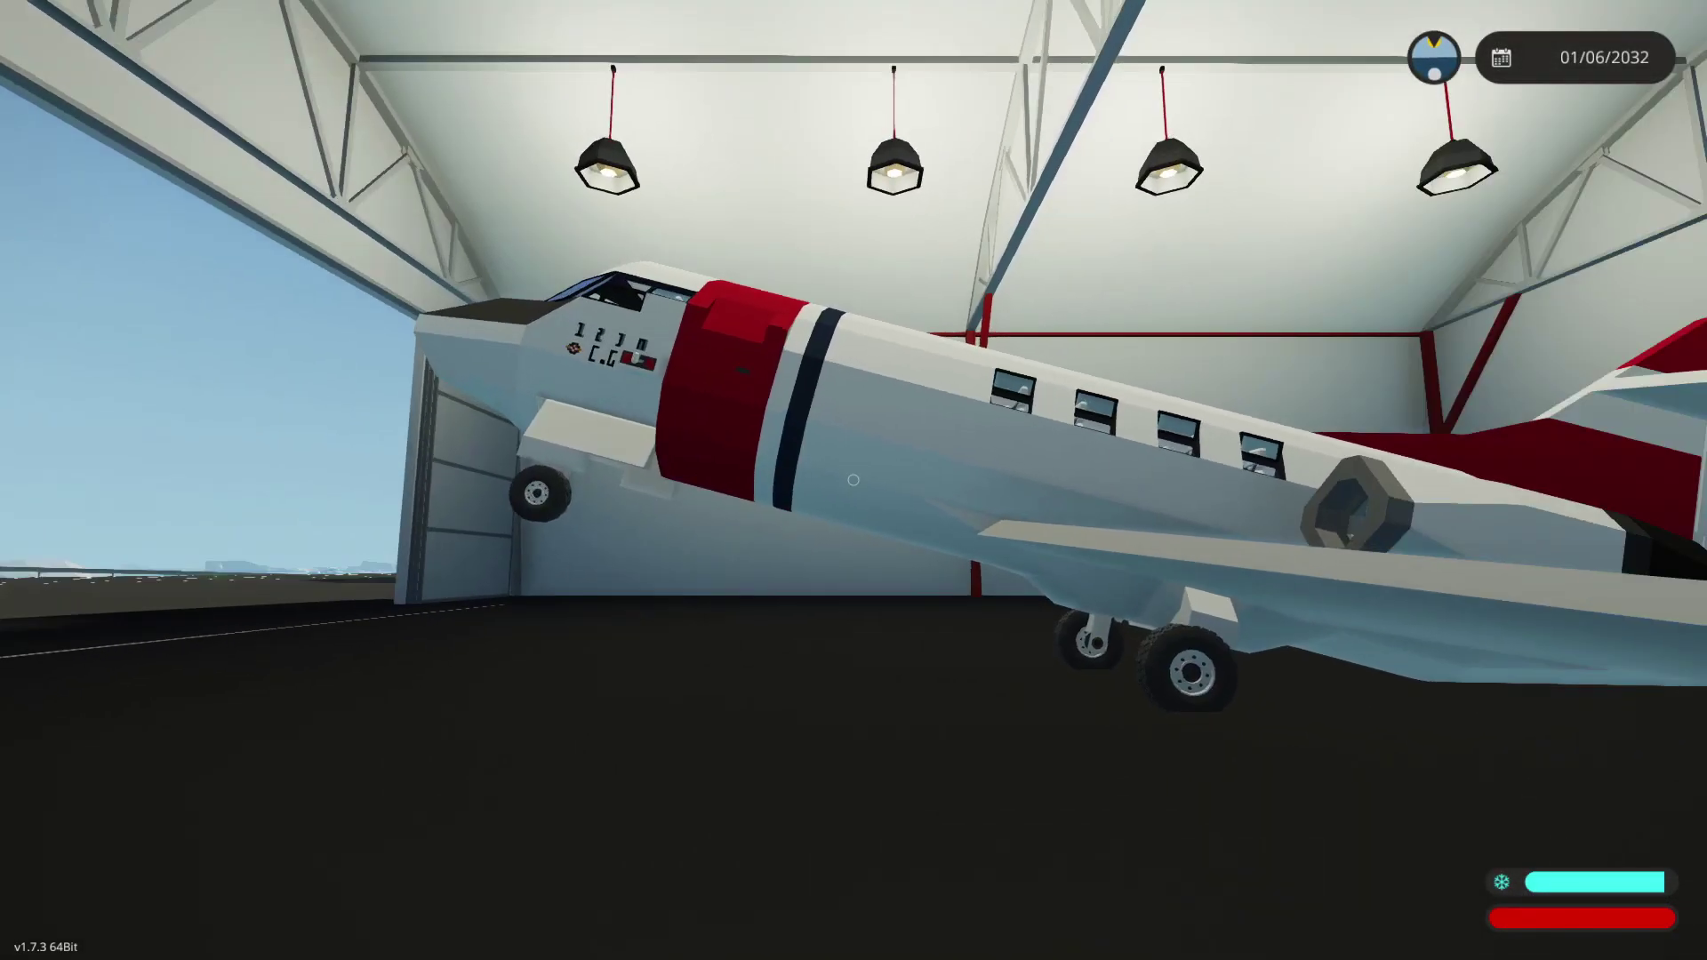
pyautogui.press('w')
pyautogui.press('q')
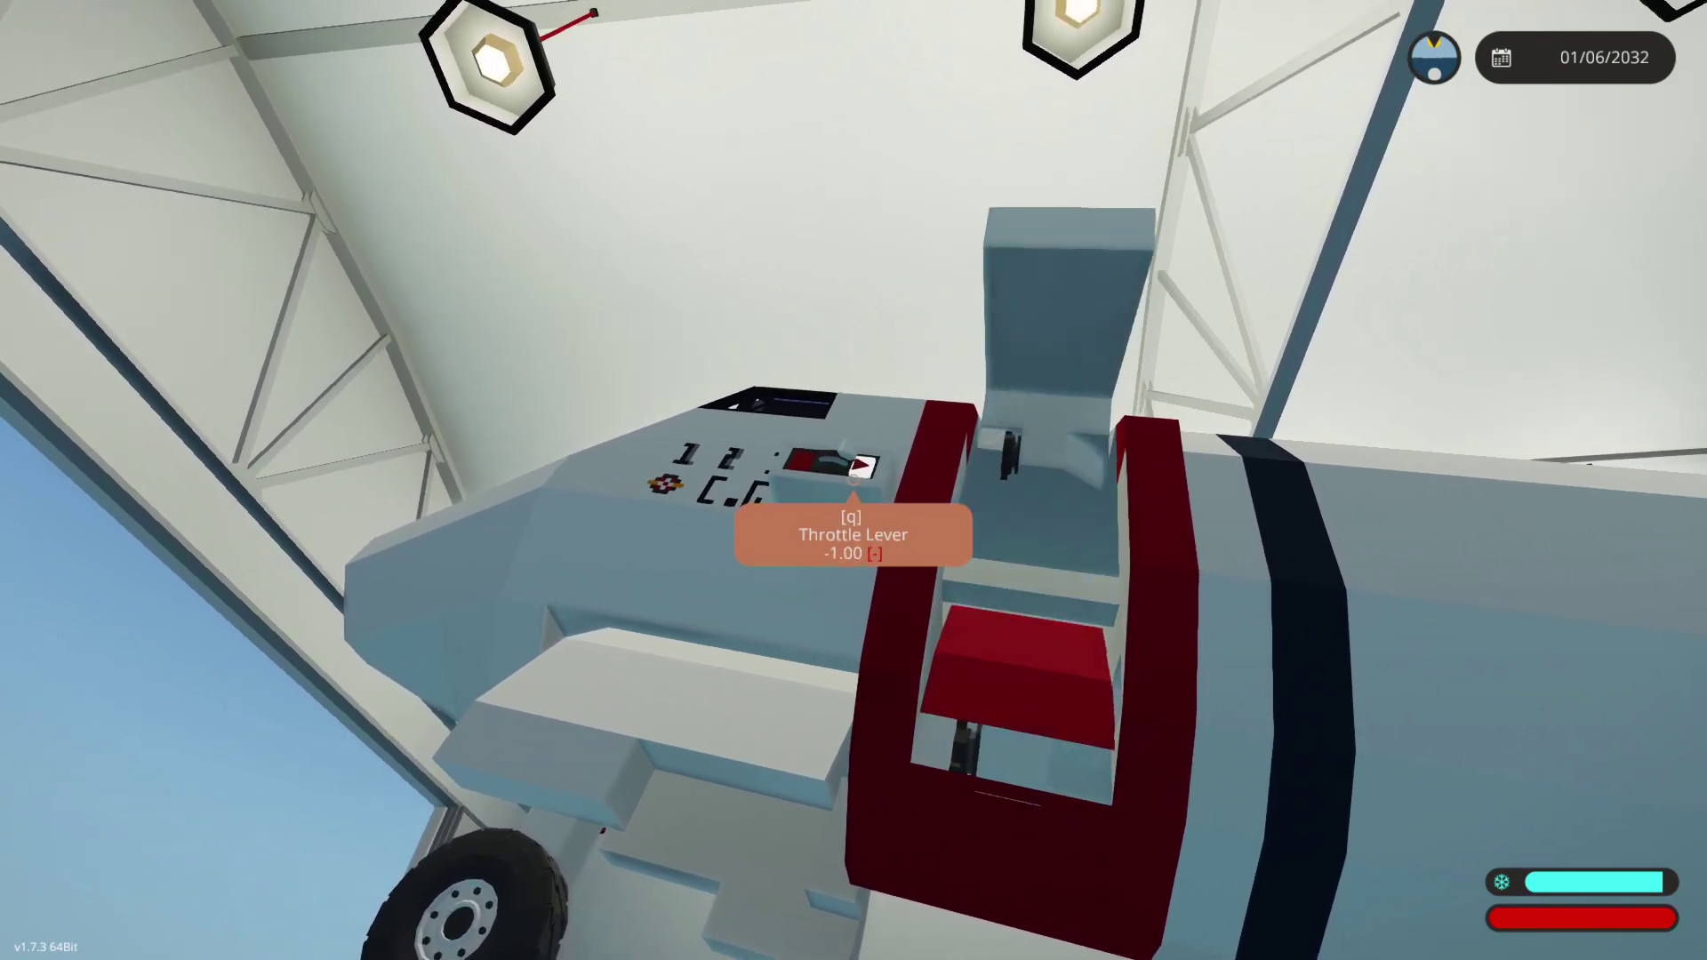
# Step: Back in the editor, set the door throttle lever's range to 0–1 in Logic mode
pyautogui.press('r')
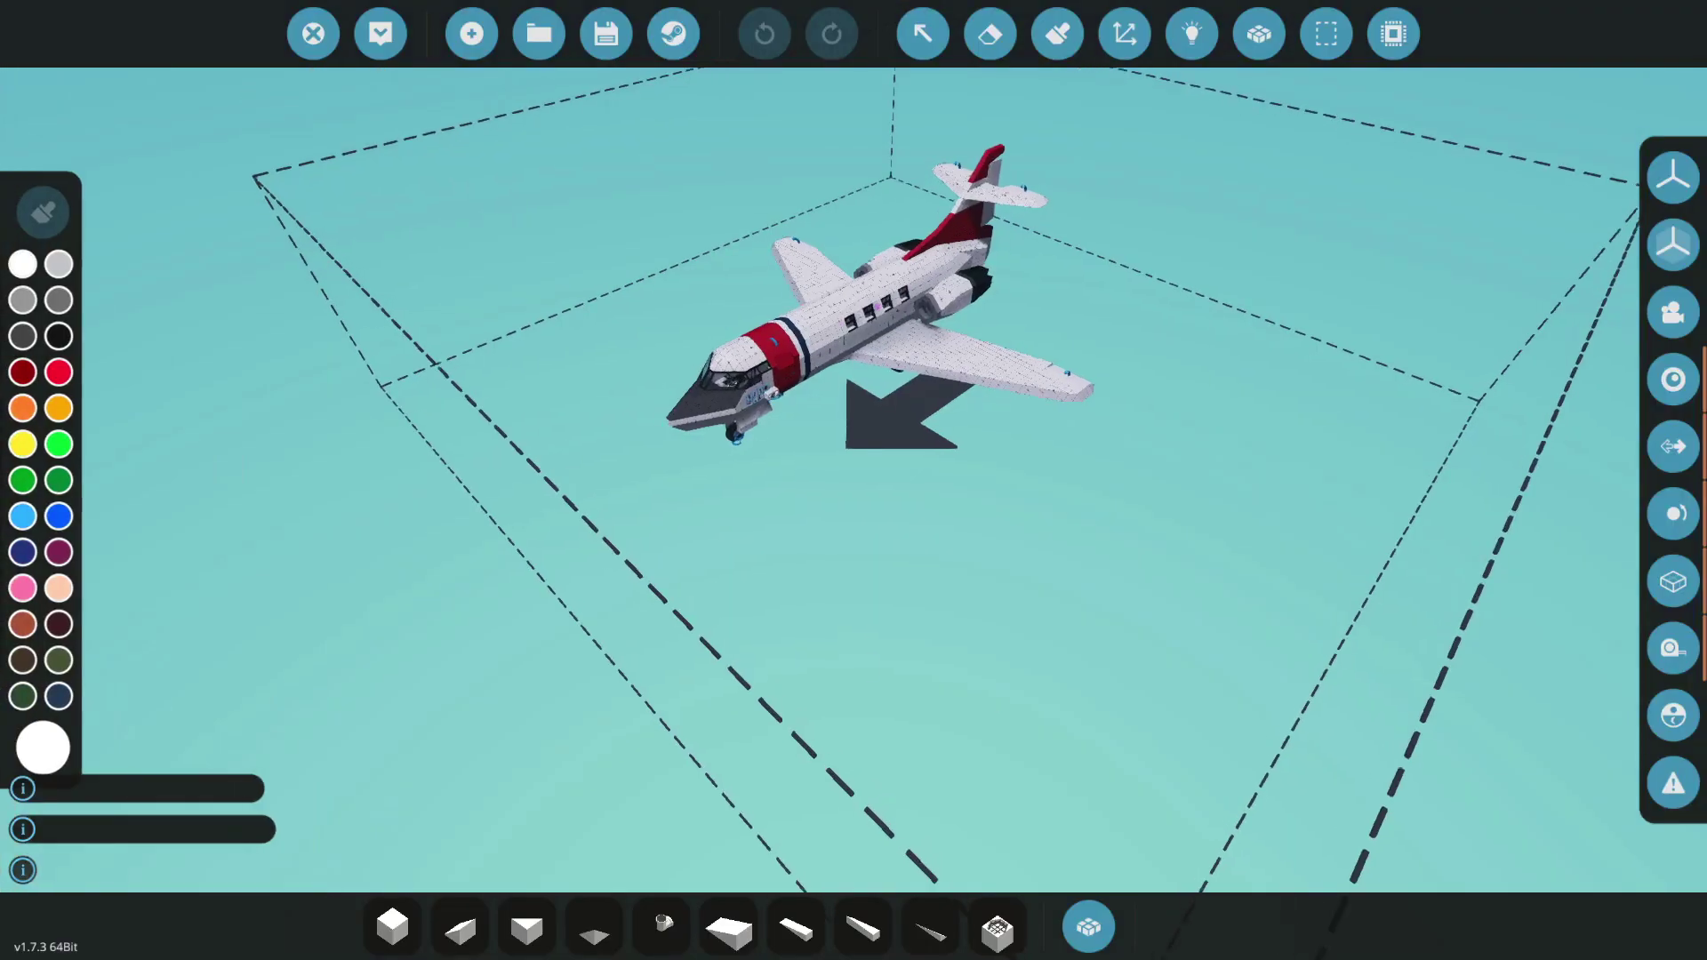
pyautogui.scroll(3, 853, 400)
pyautogui.scroll(5, 961, 652)
pyautogui.scroll(2, 880, 472)
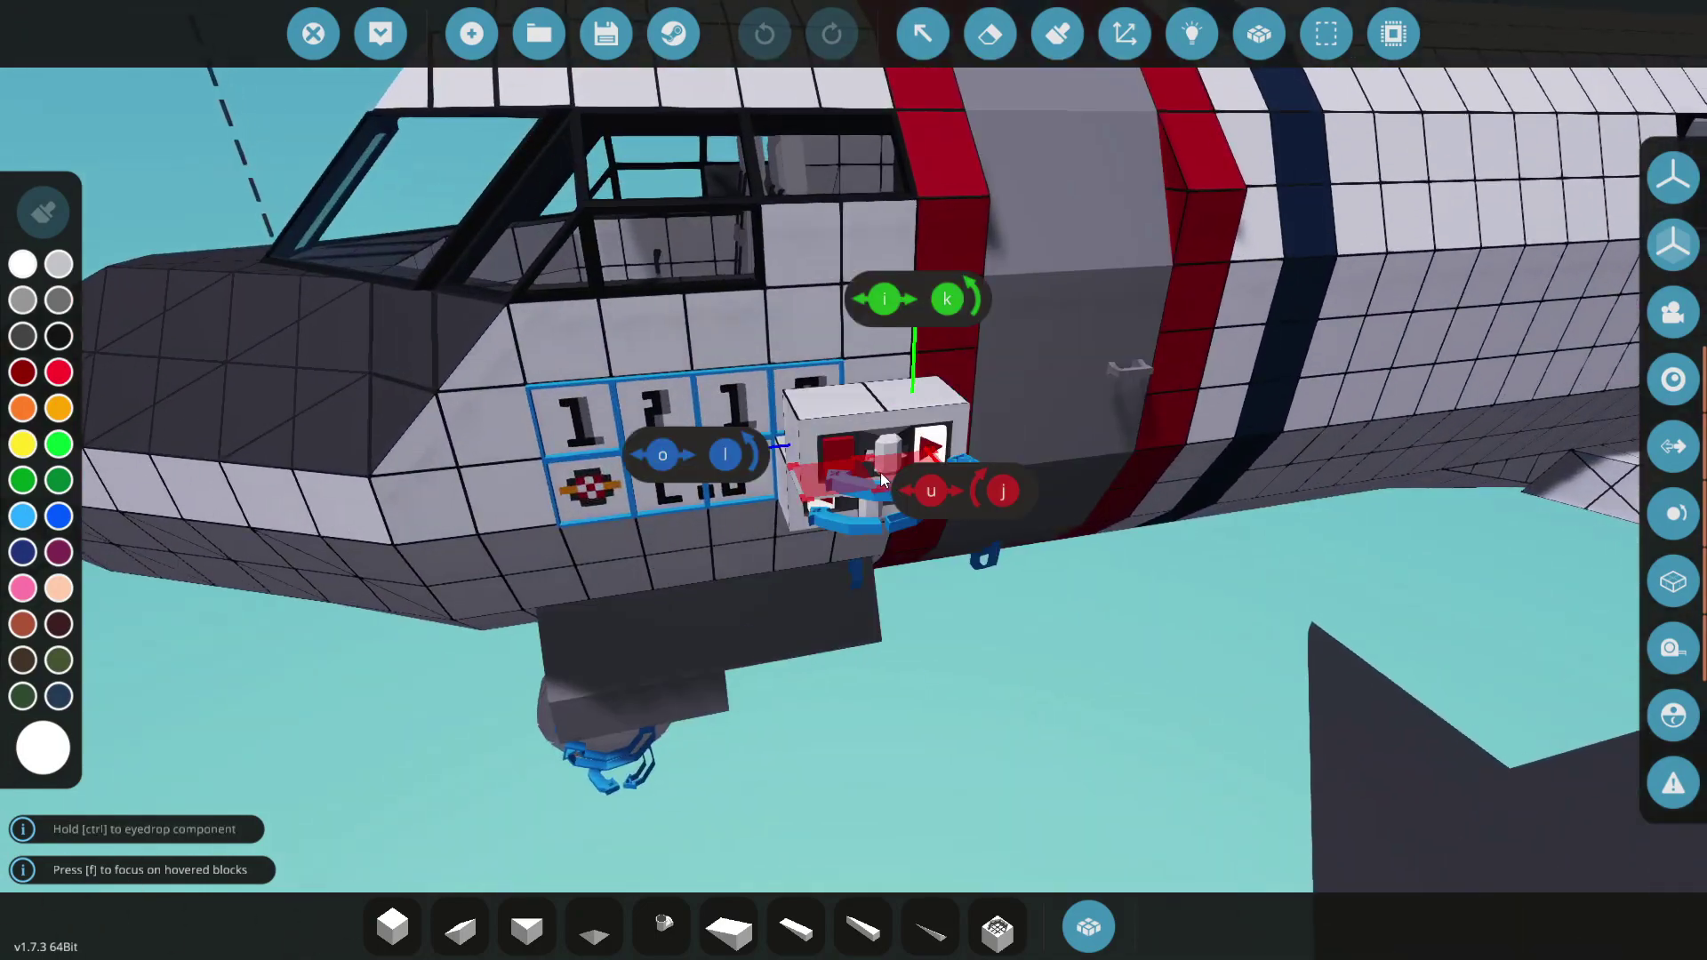
pyautogui.click(1196, 23)
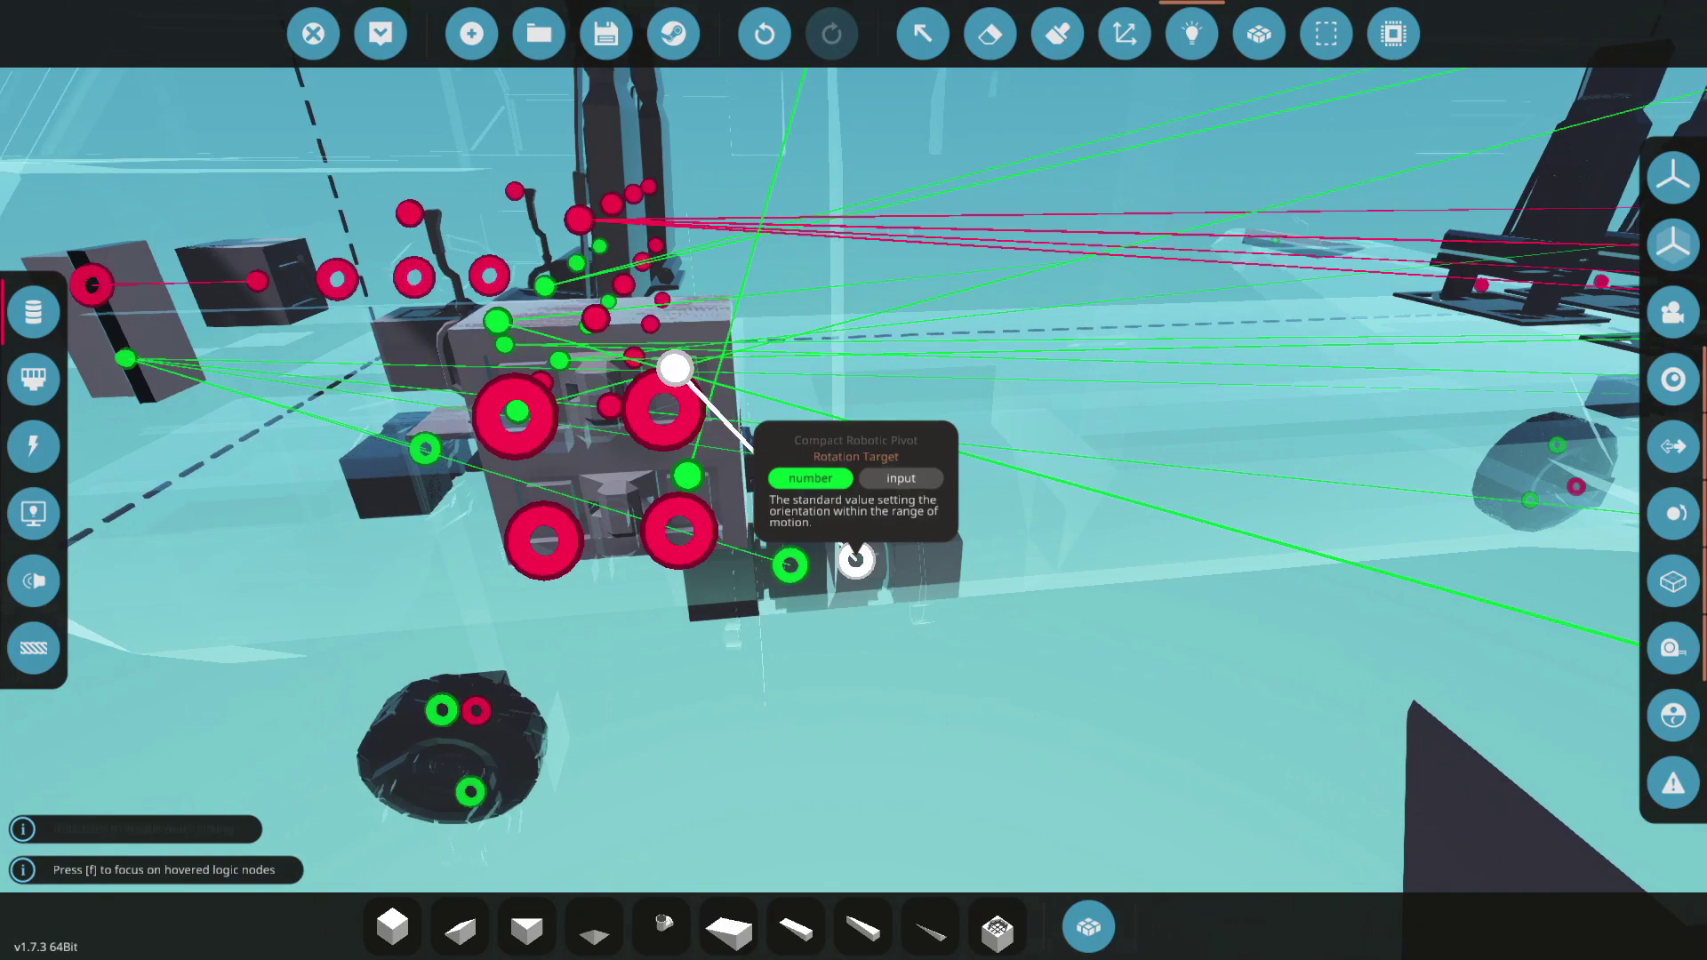
pyautogui.scroll(-3, 732, 602)
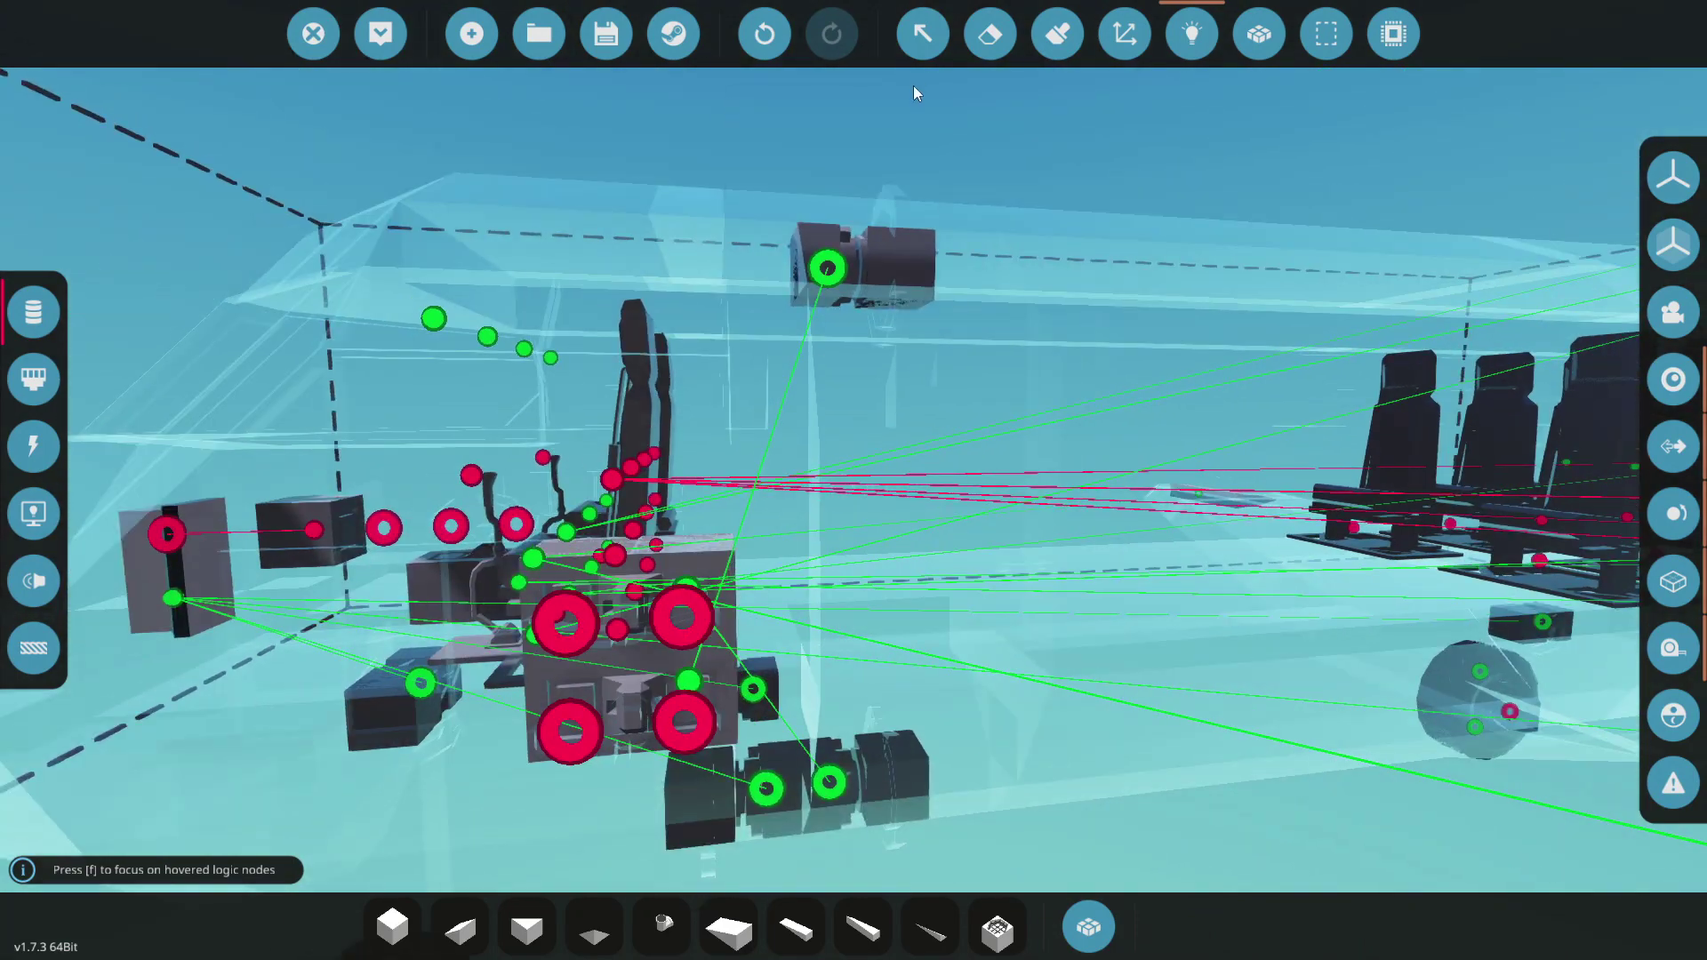
pyautogui.click(922, 33)
pyautogui.click(561, 578)
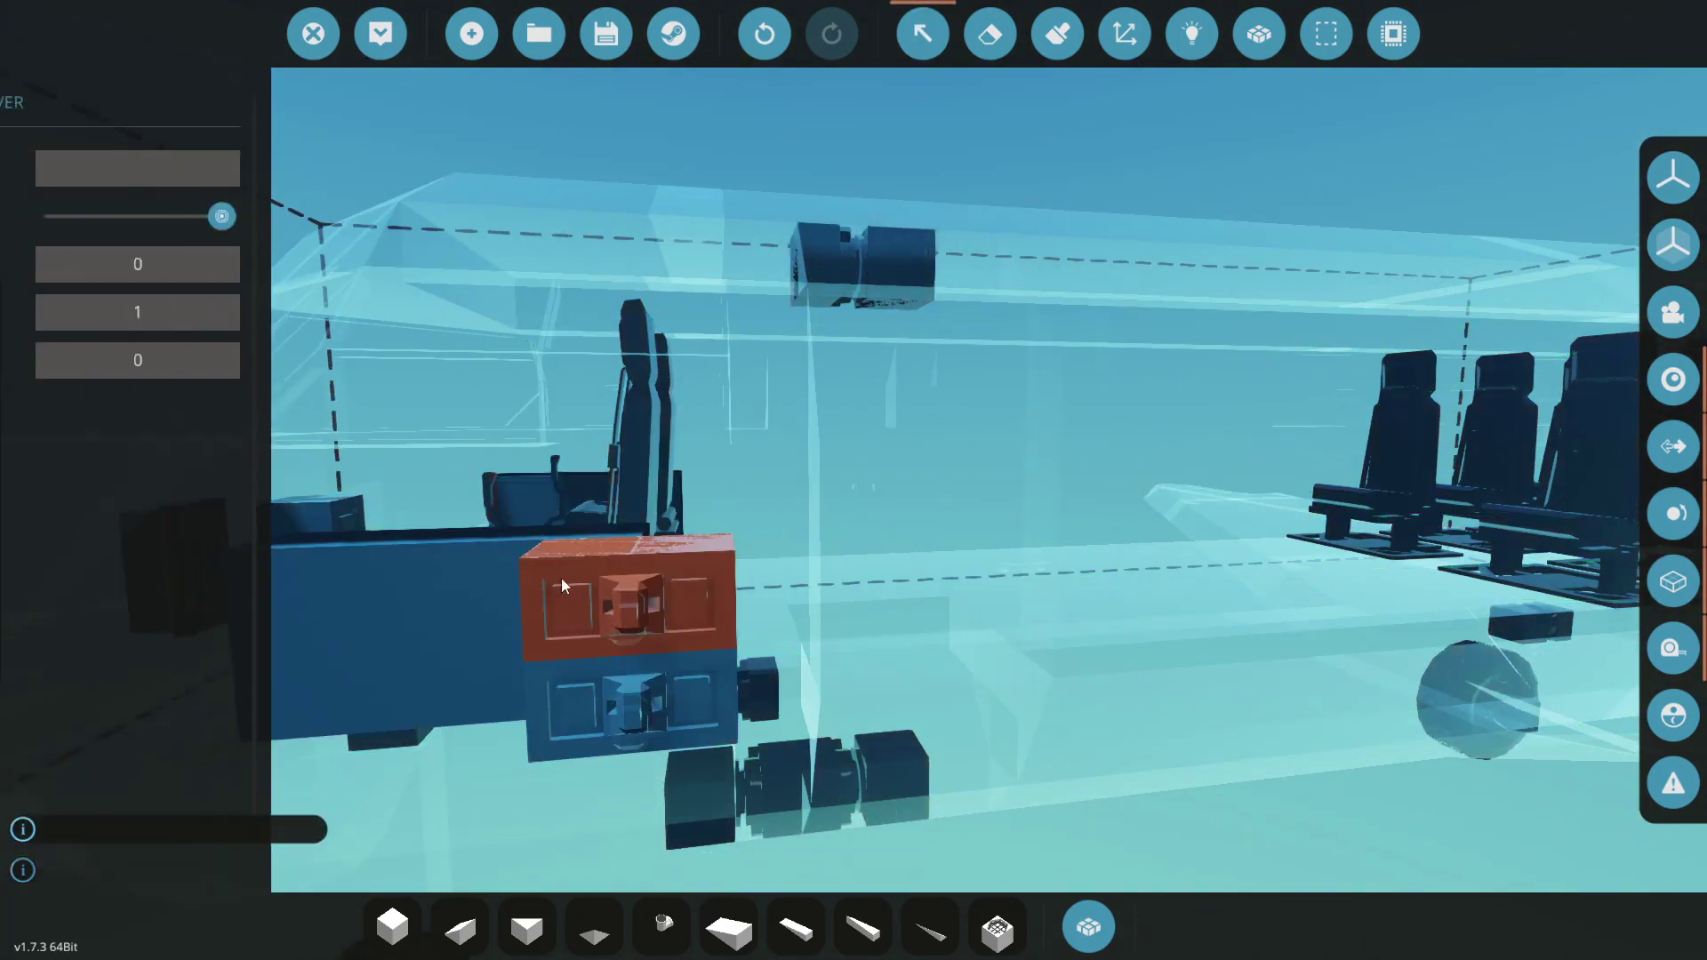
pyautogui.click(248, 263)
pyautogui.press('Return')
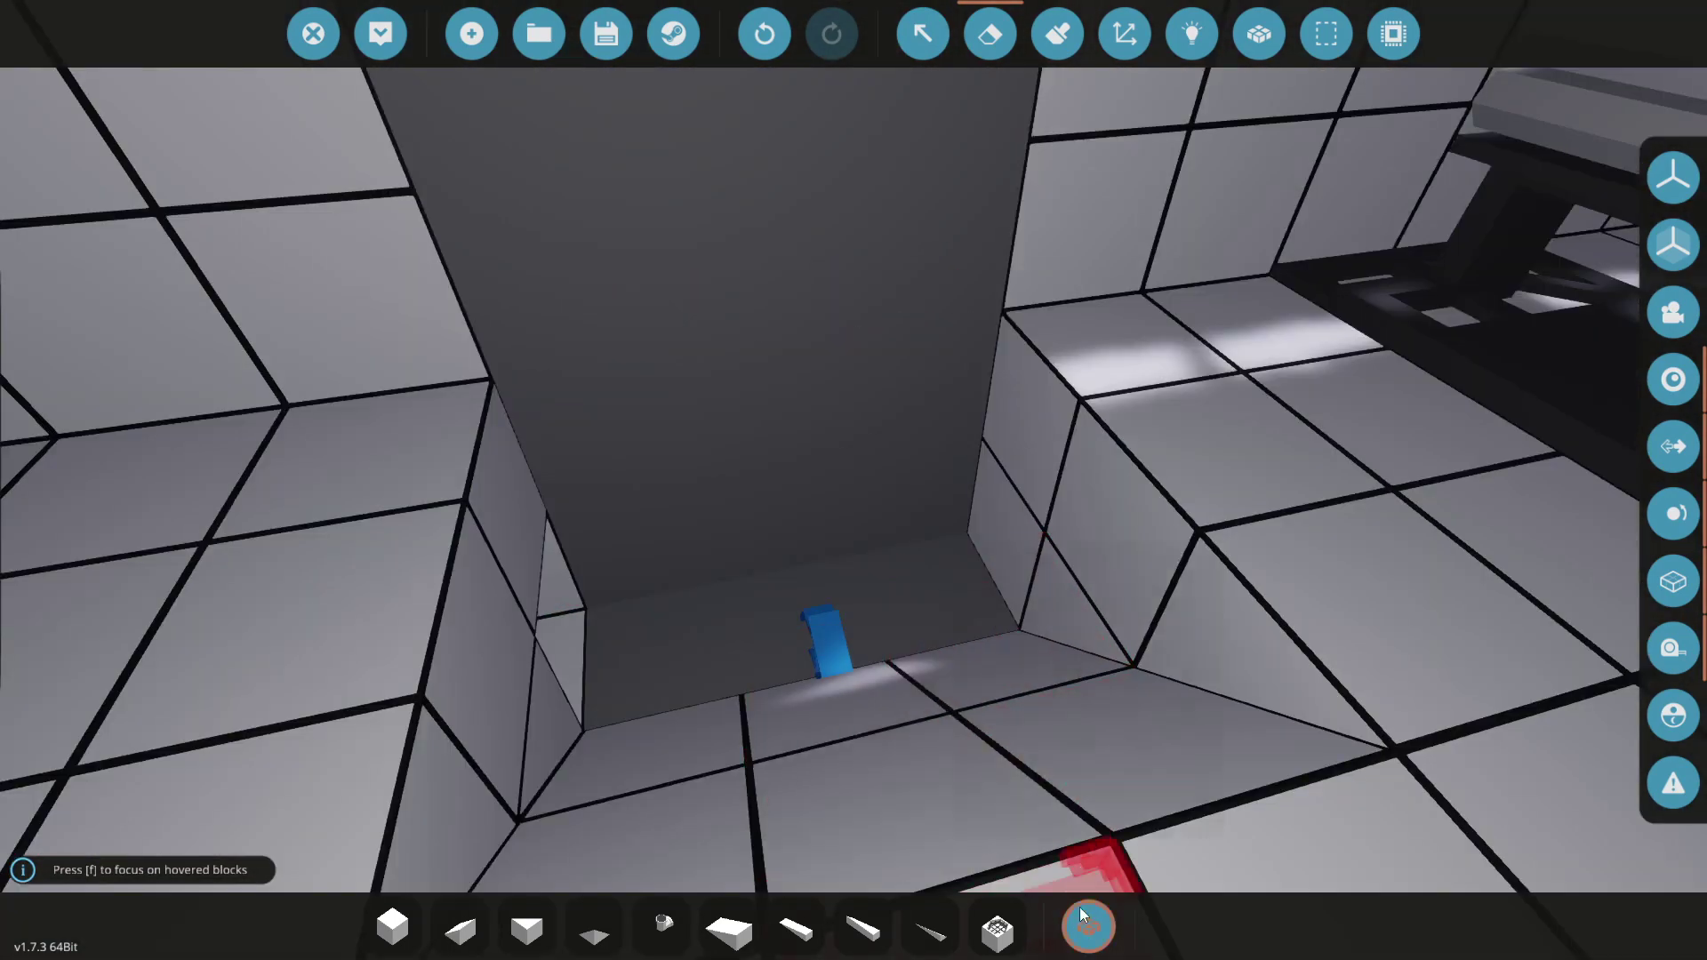
# Step: Pick the Stair Top from the inventory, then switch to plain cube blocks
pyautogui.click(1079, 910)
pyautogui.write('s')
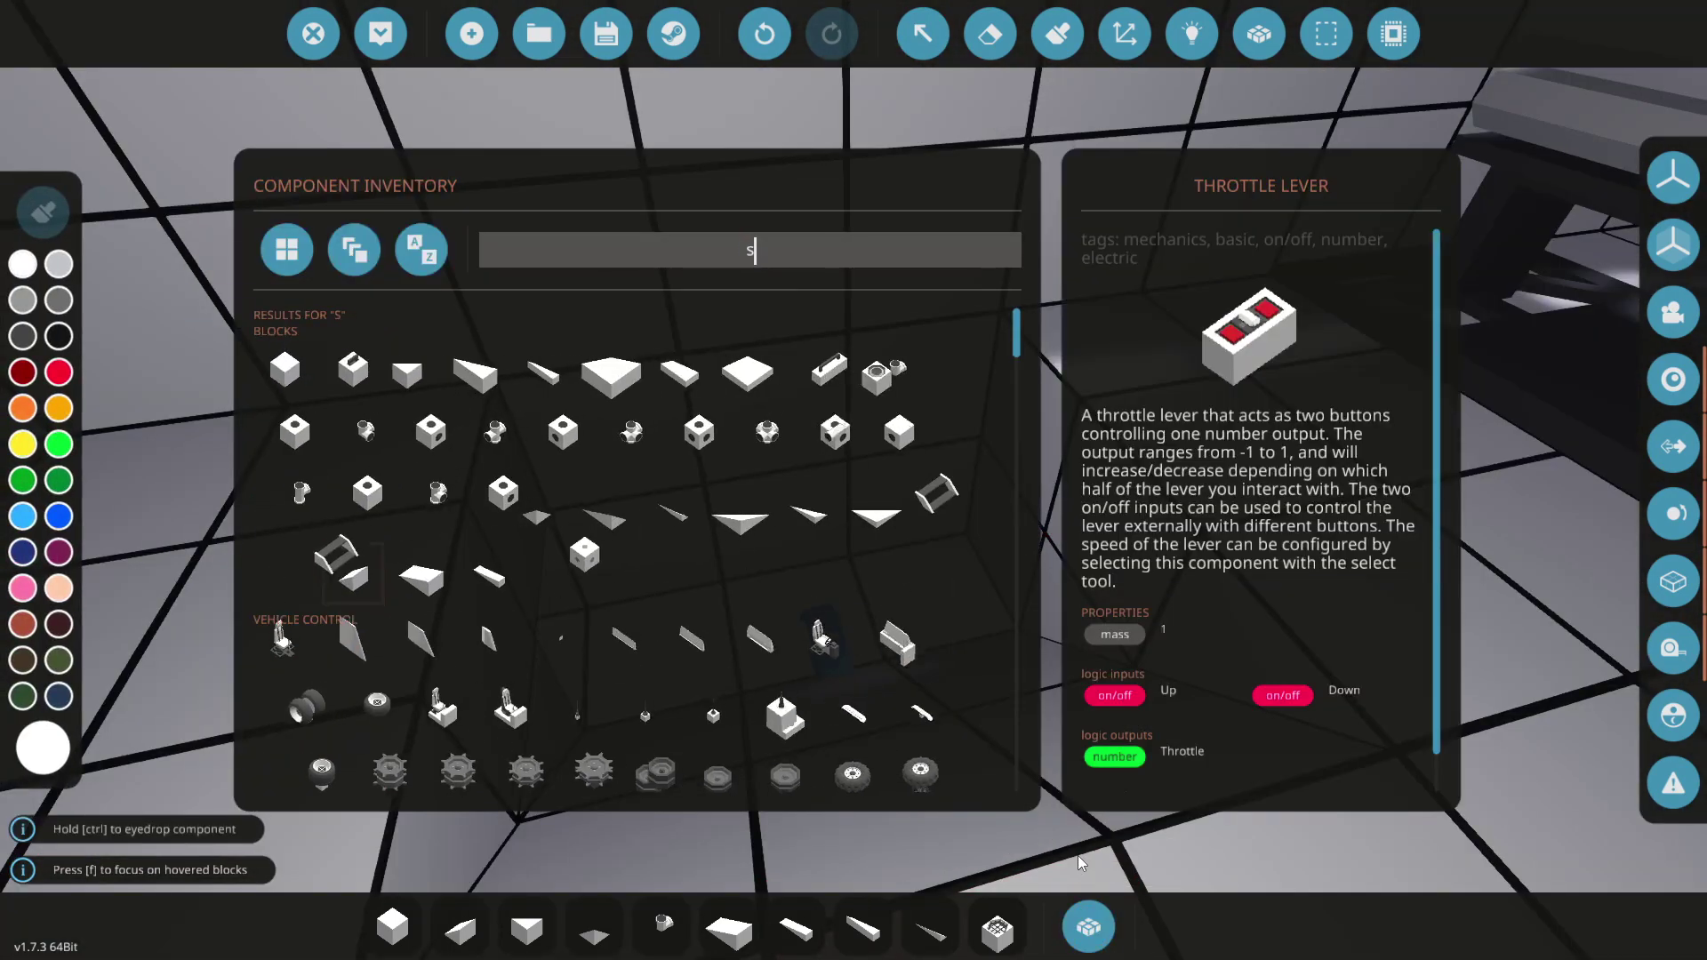
pyautogui.write('tair')
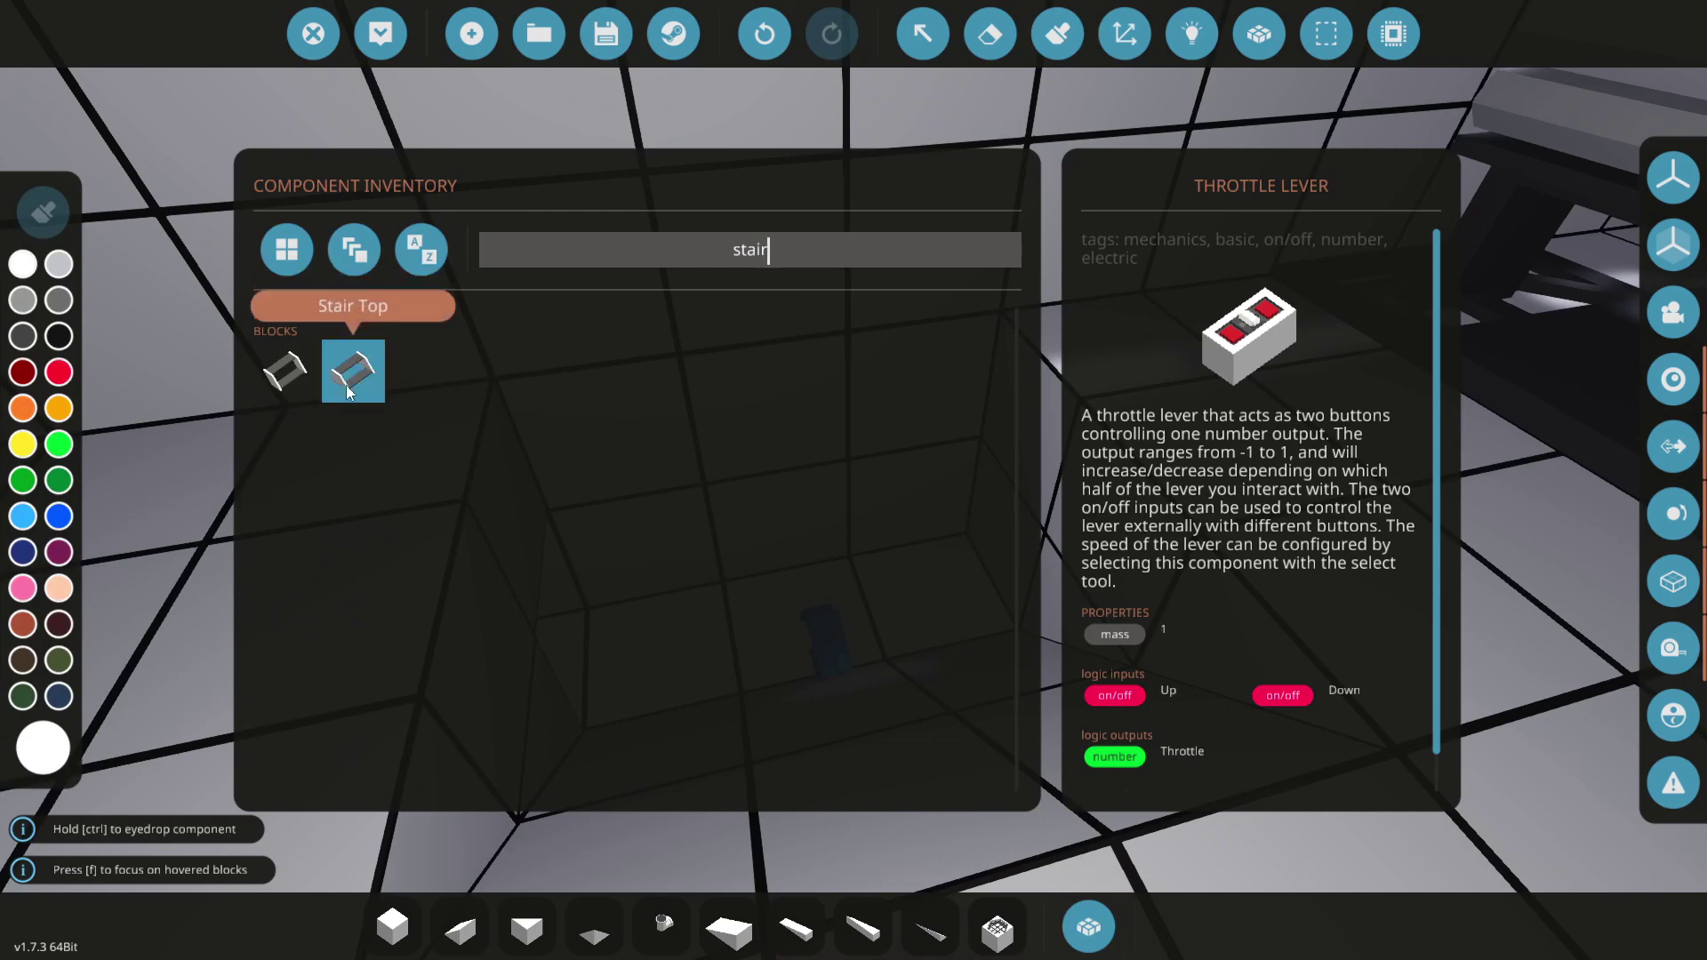
pyautogui.click(298, 379)
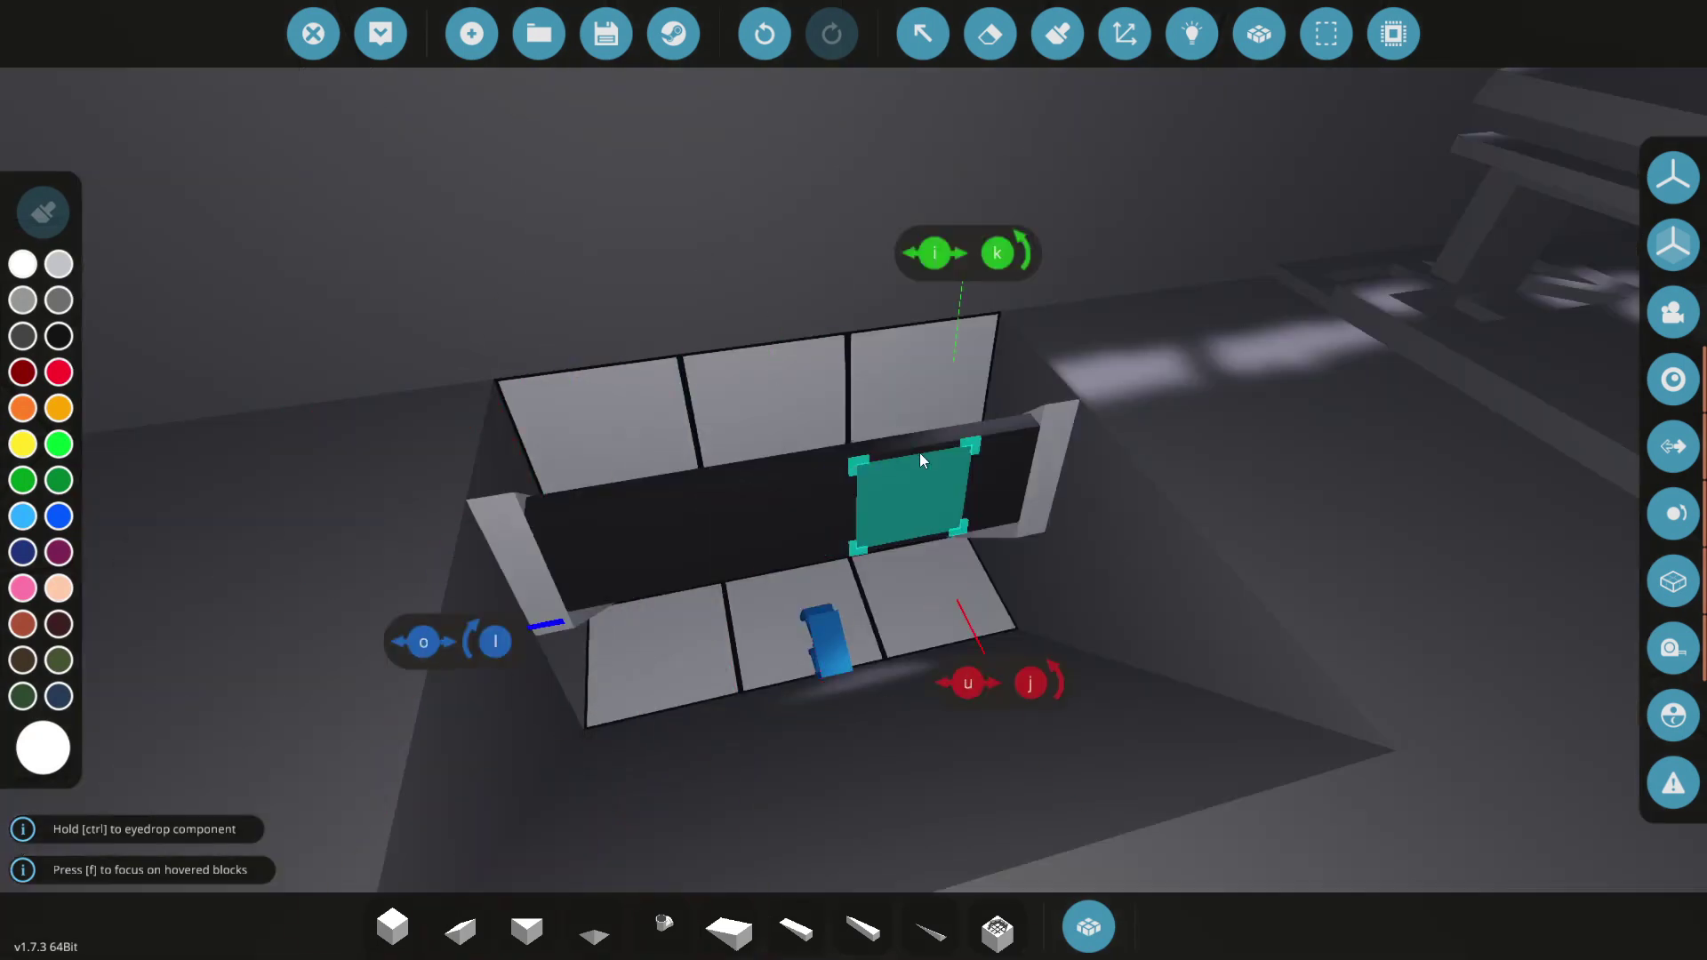
pyautogui.scroll(5, 713, 455)
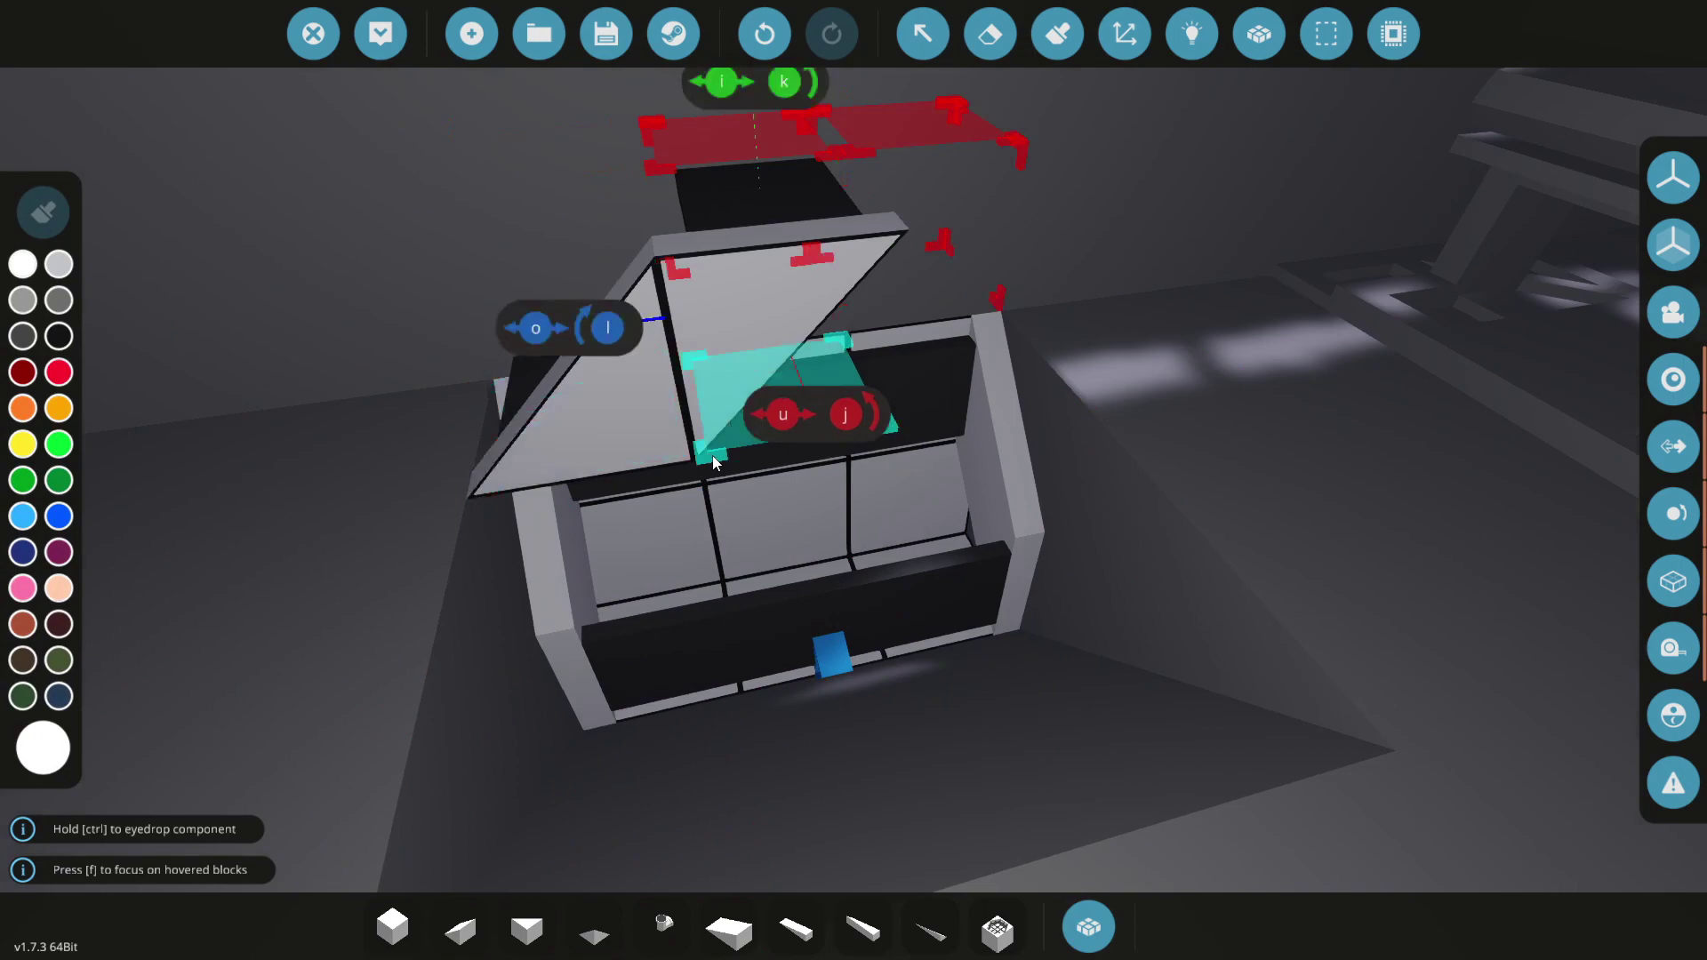
pyautogui.scroll(3, 861, 530)
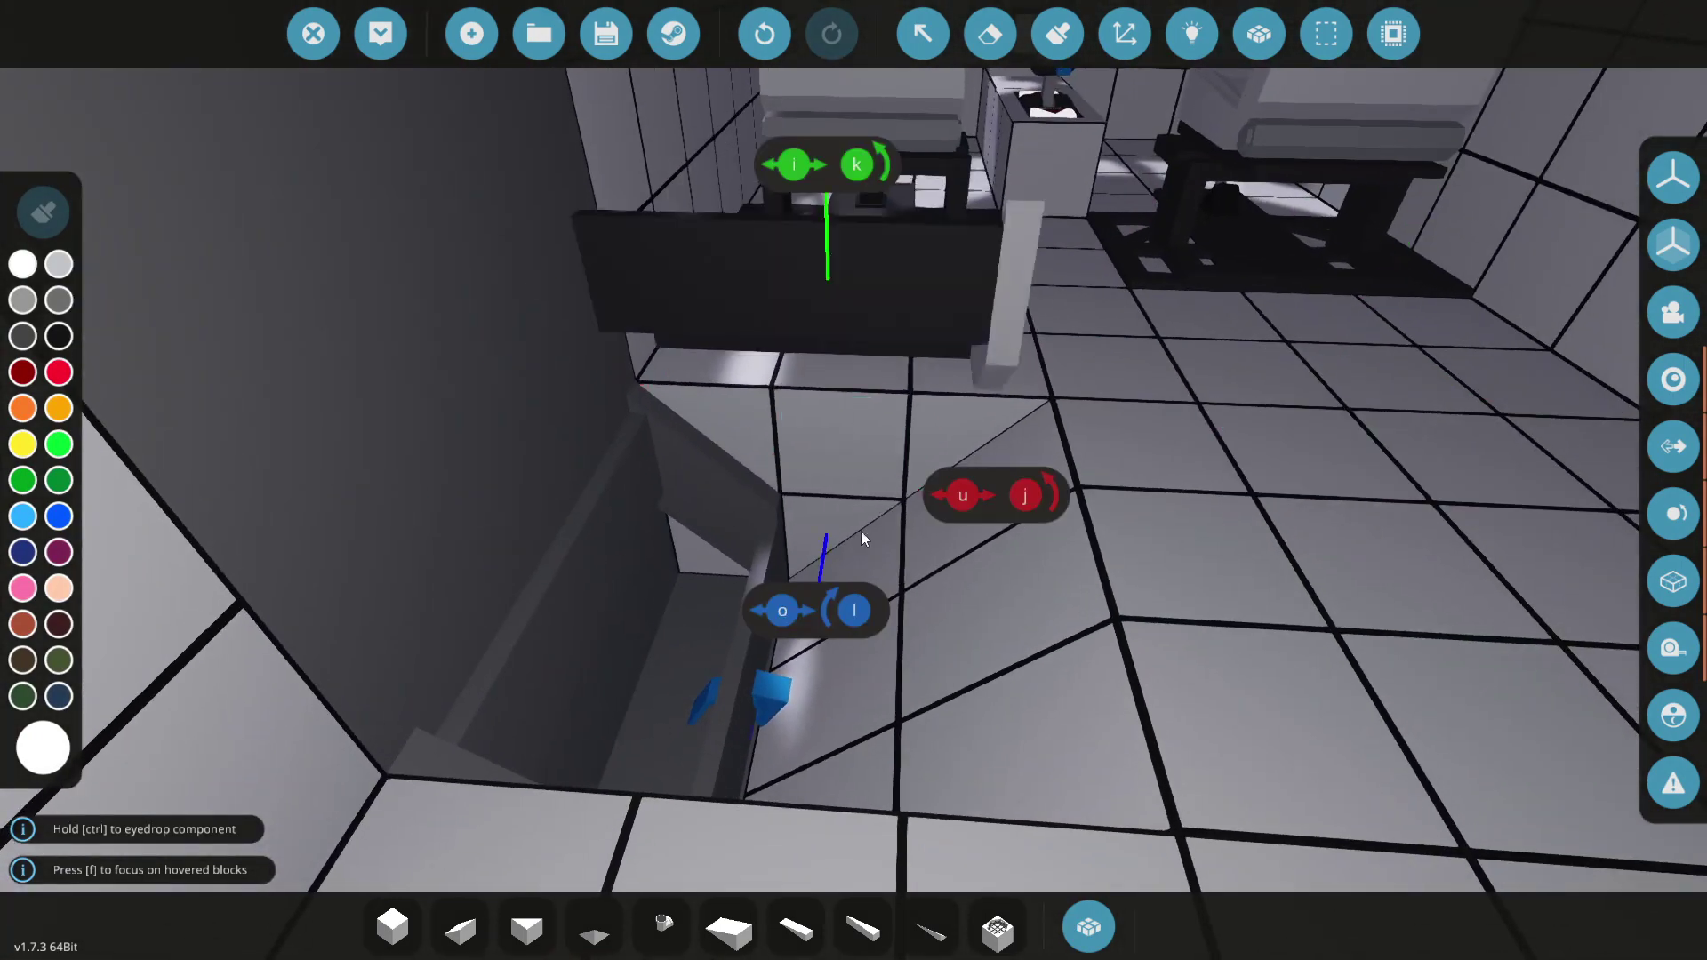
pyautogui.click(392, 927)
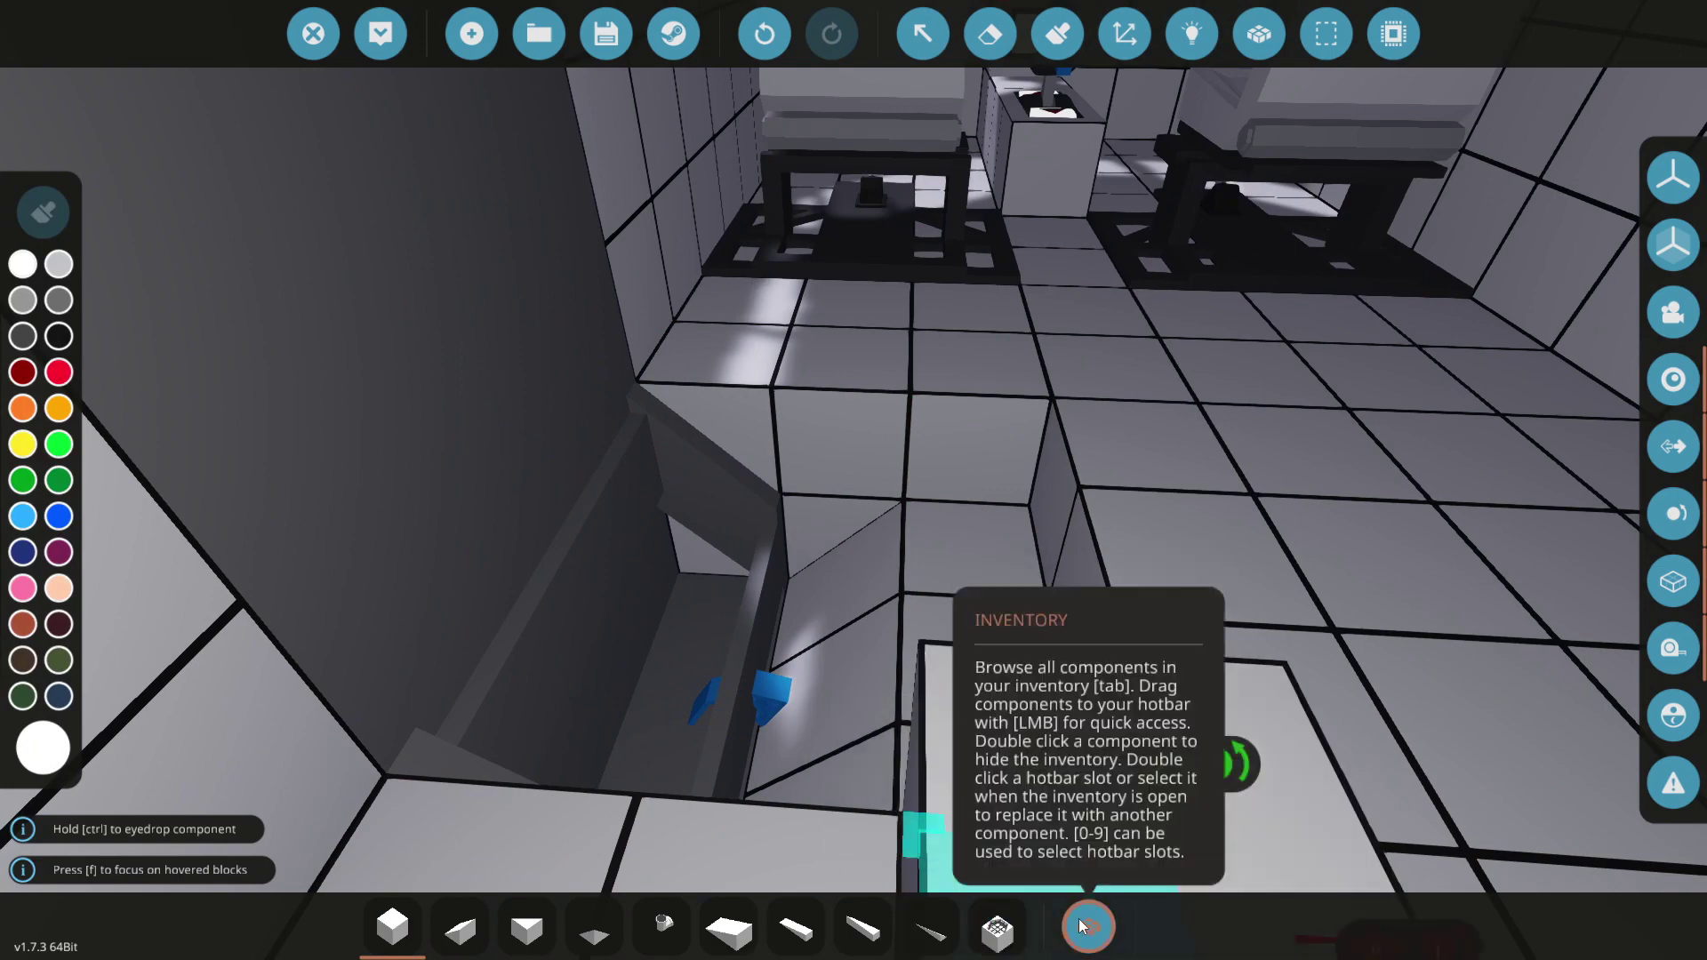
# Step: Reselect the Stair Top and rotate it to fit the top of the interior stairs
pyautogui.click(1088, 927)
pyautogui.click(353, 372)
pyautogui.press('k')
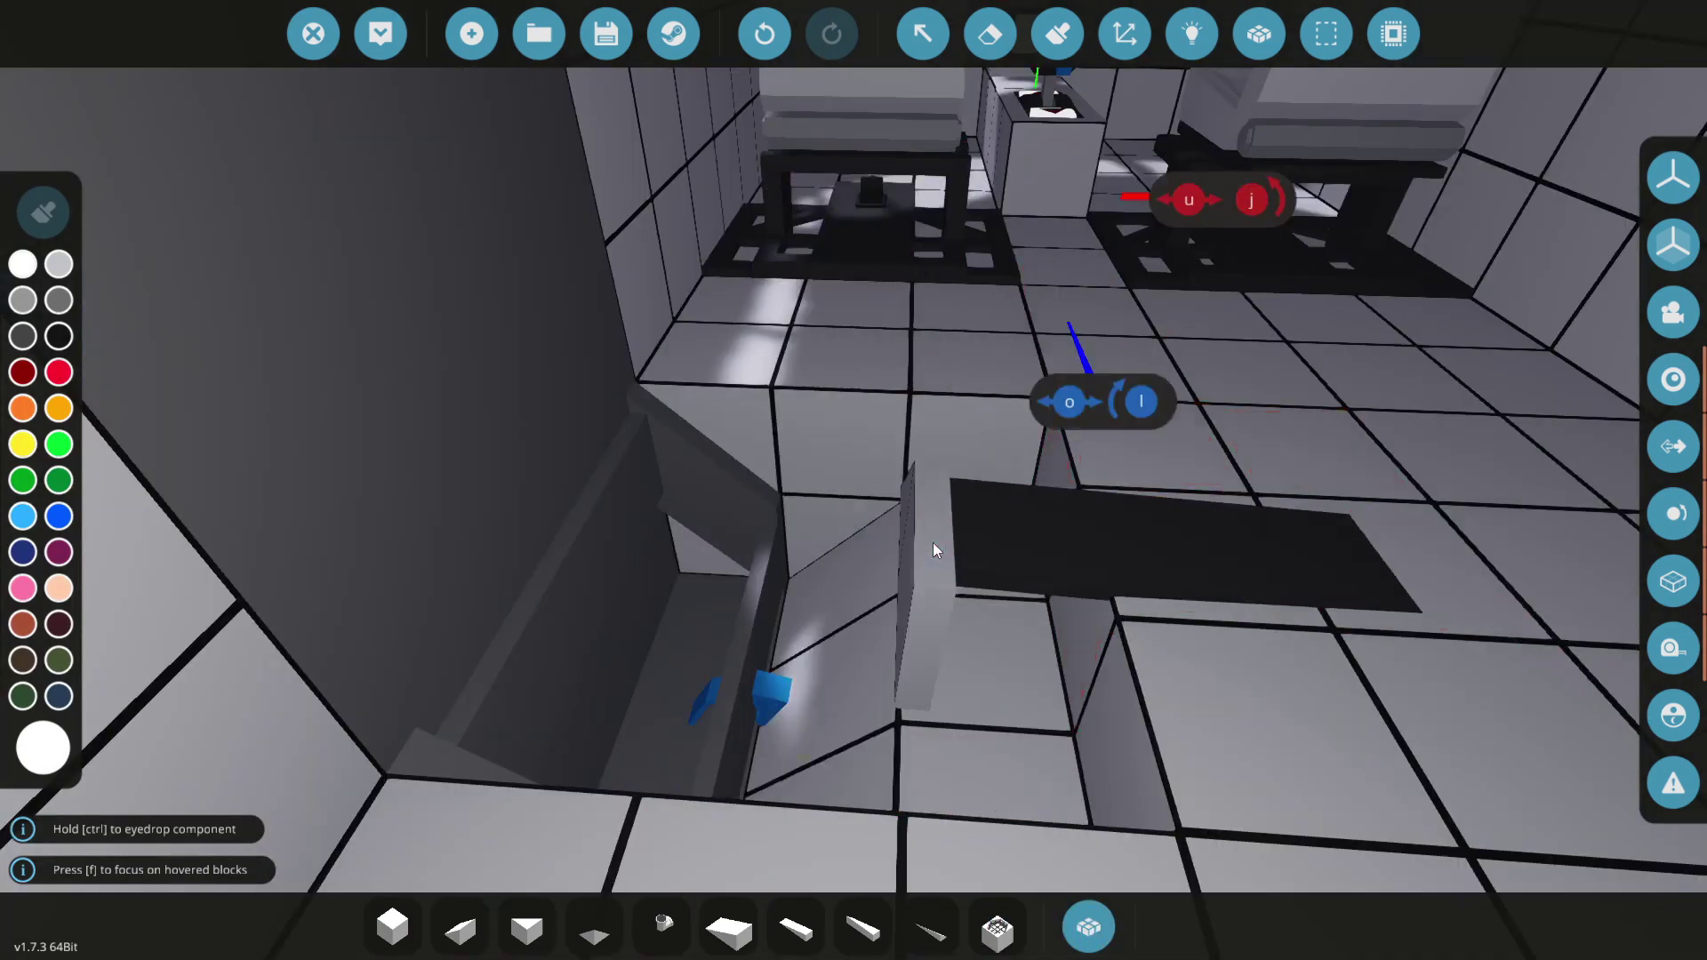
pyautogui.press('k')
pyautogui.press('k')
pyautogui.press('k')
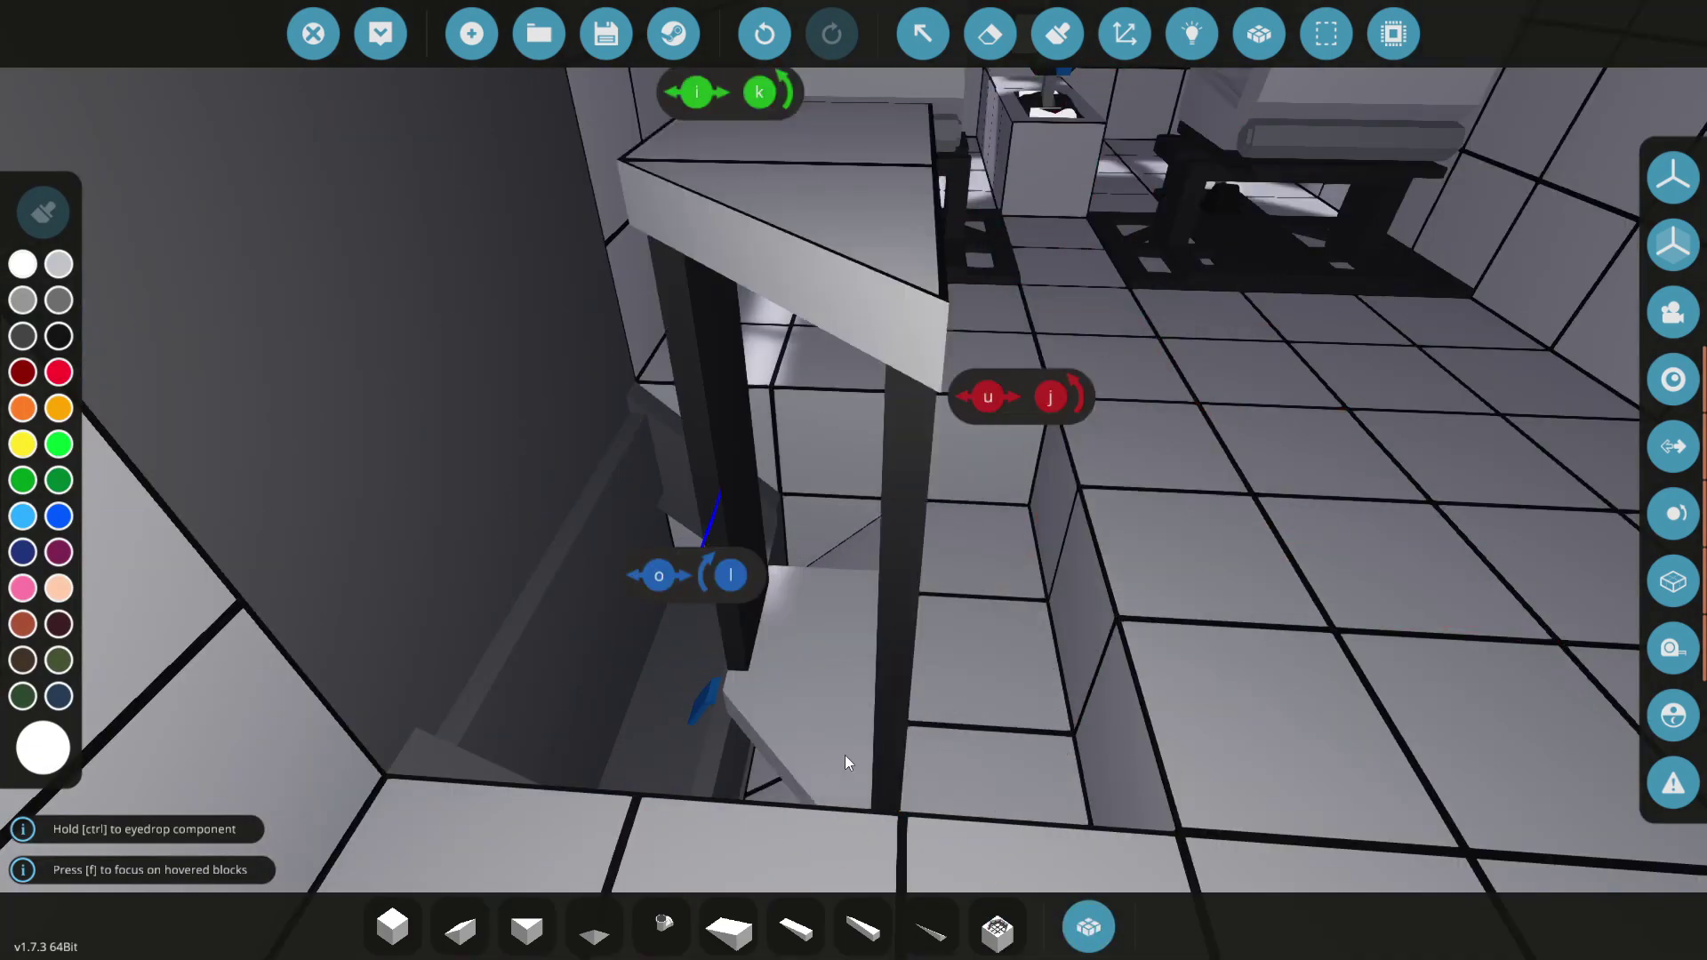
pyautogui.press('k')
pyautogui.press('l')
pyautogui.press('l')
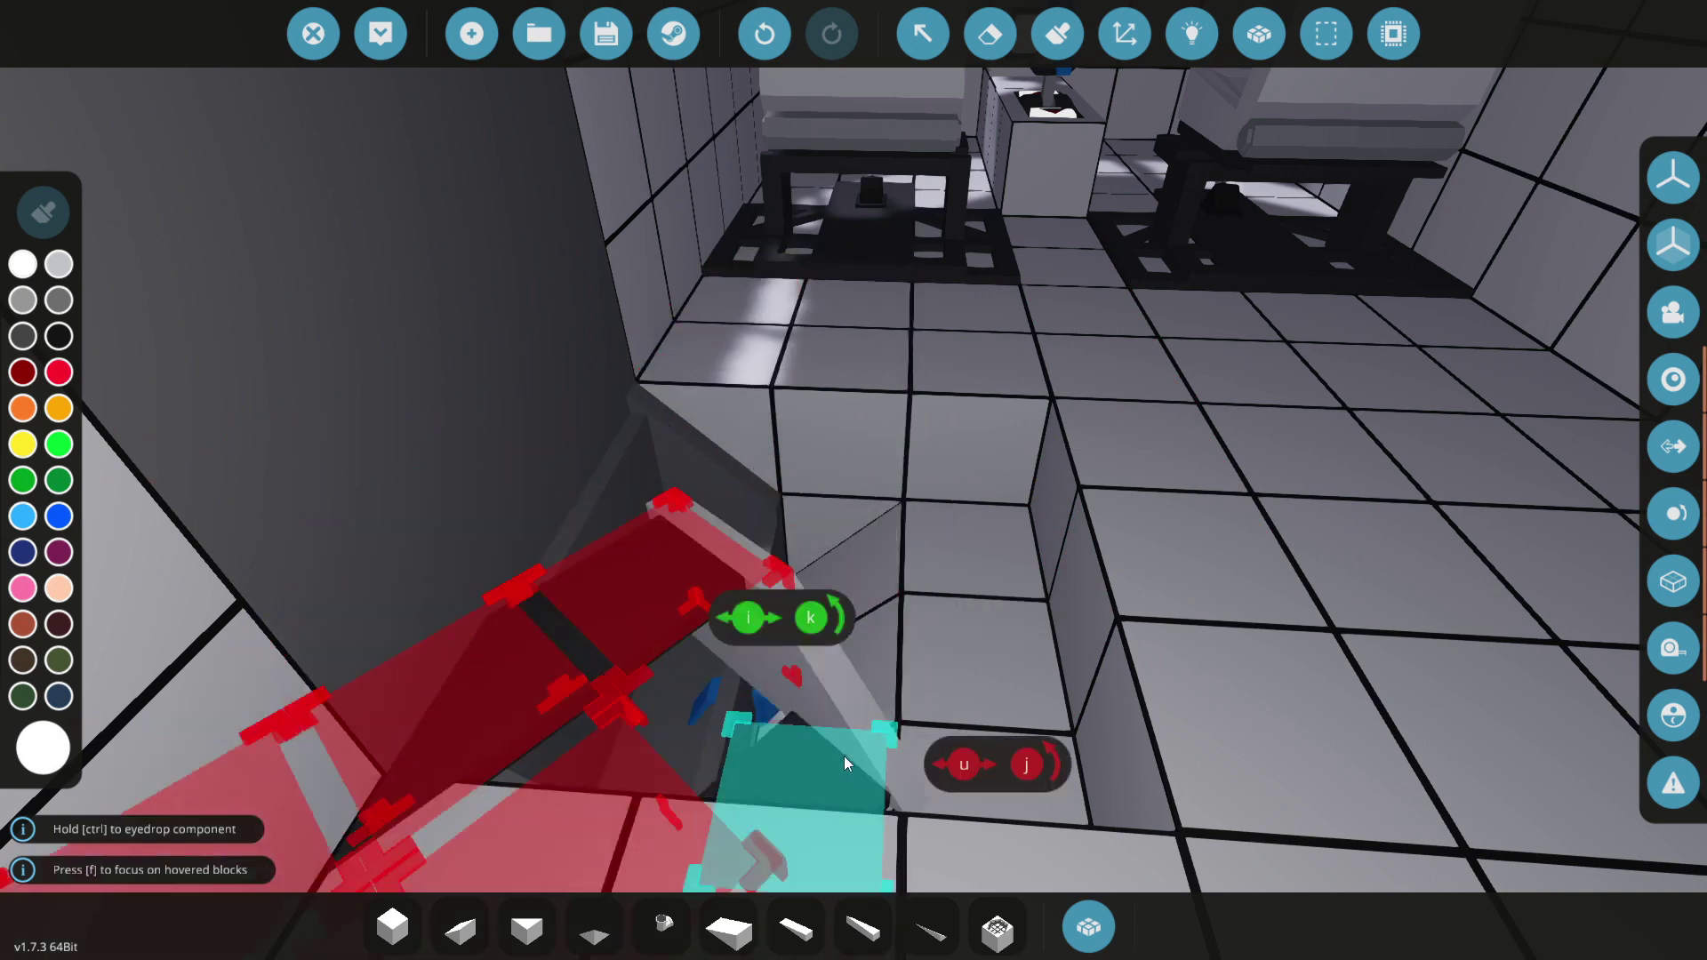
pyautogui.press('l')
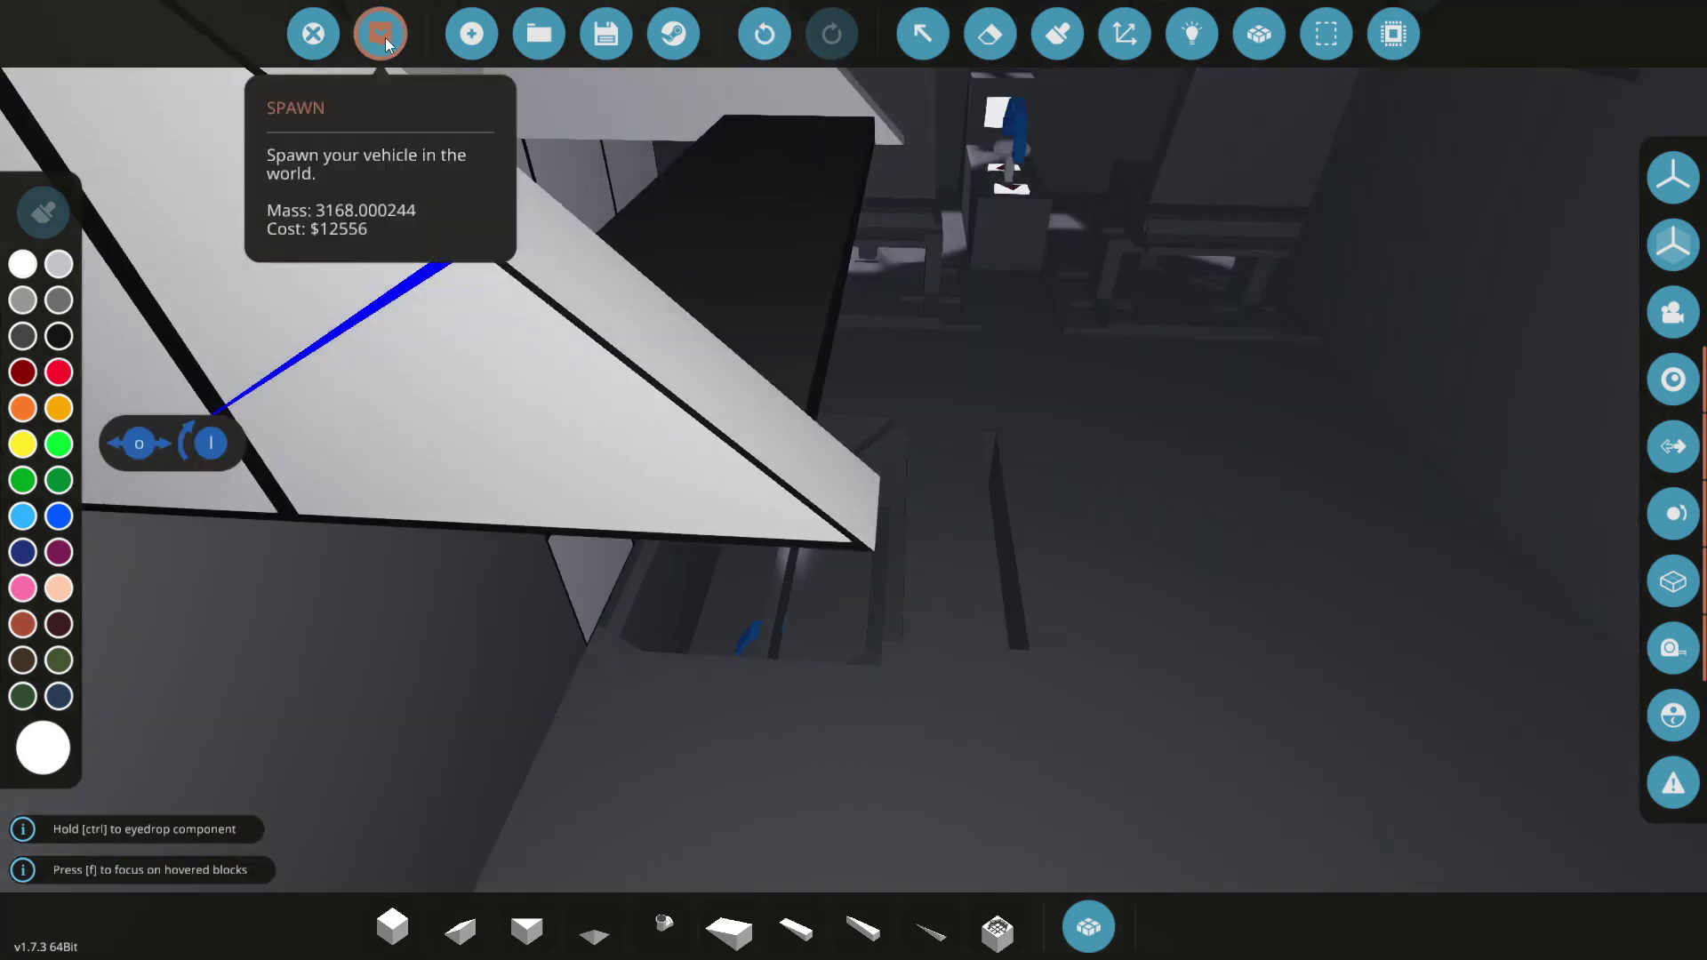
# Step: Spawn and walk up to the jet, then return to the editor's component inventory
pyautogui.click(384, 41)
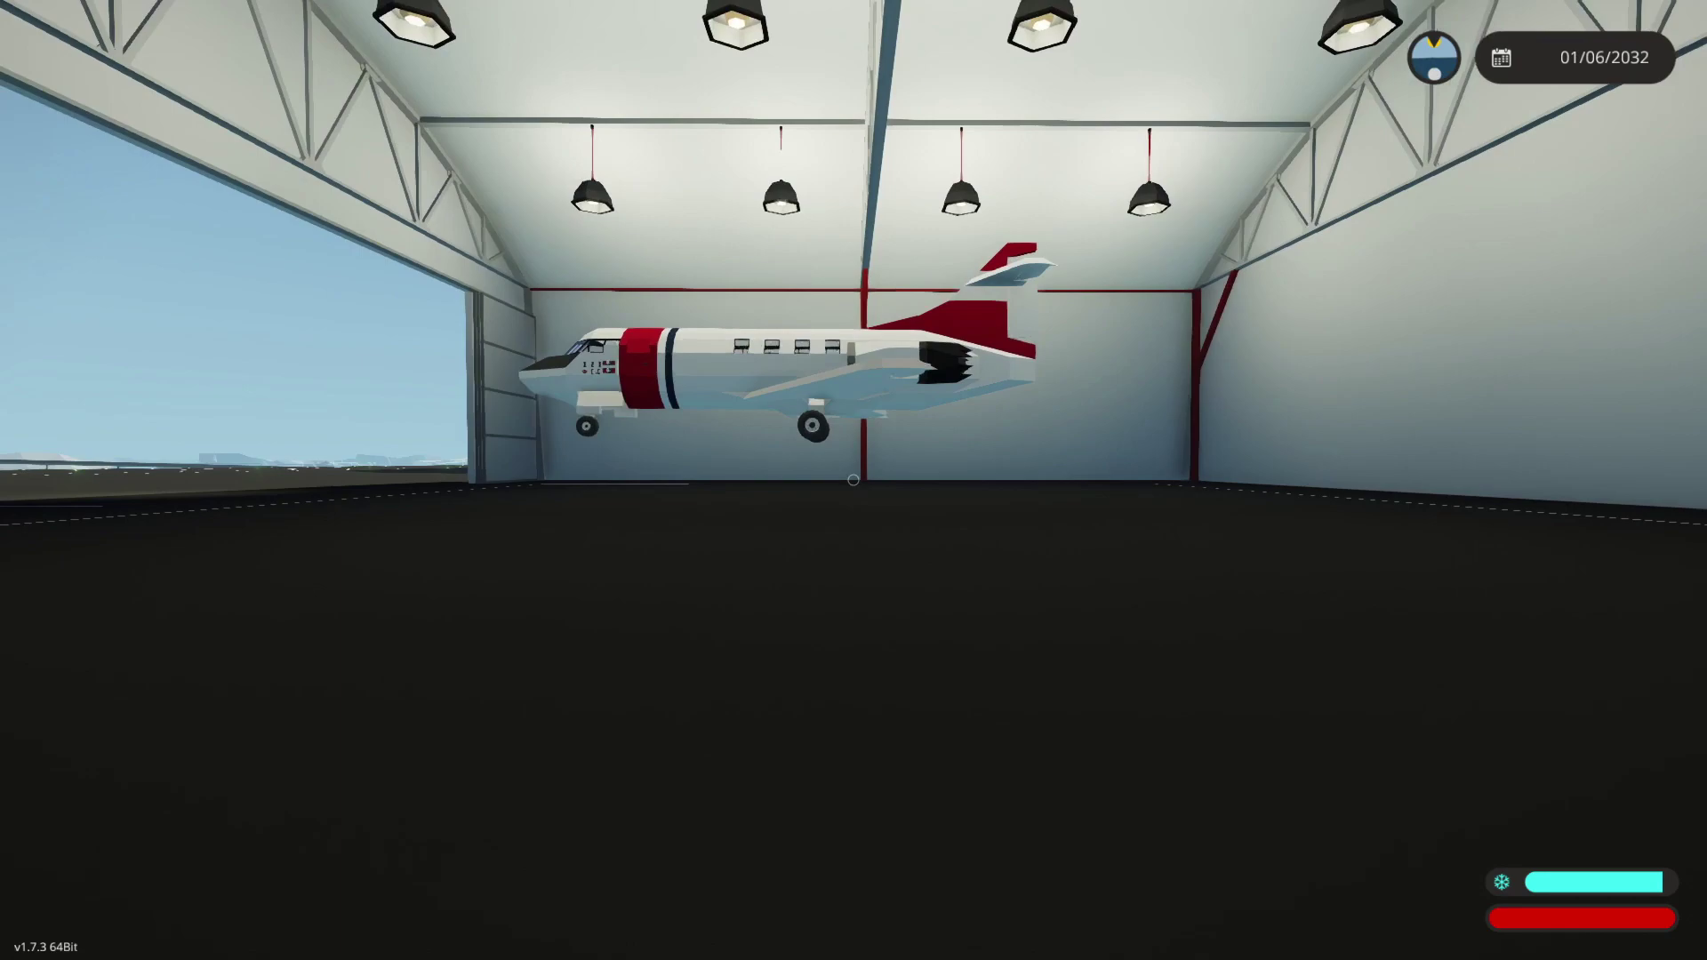
pyautogui.press('w')
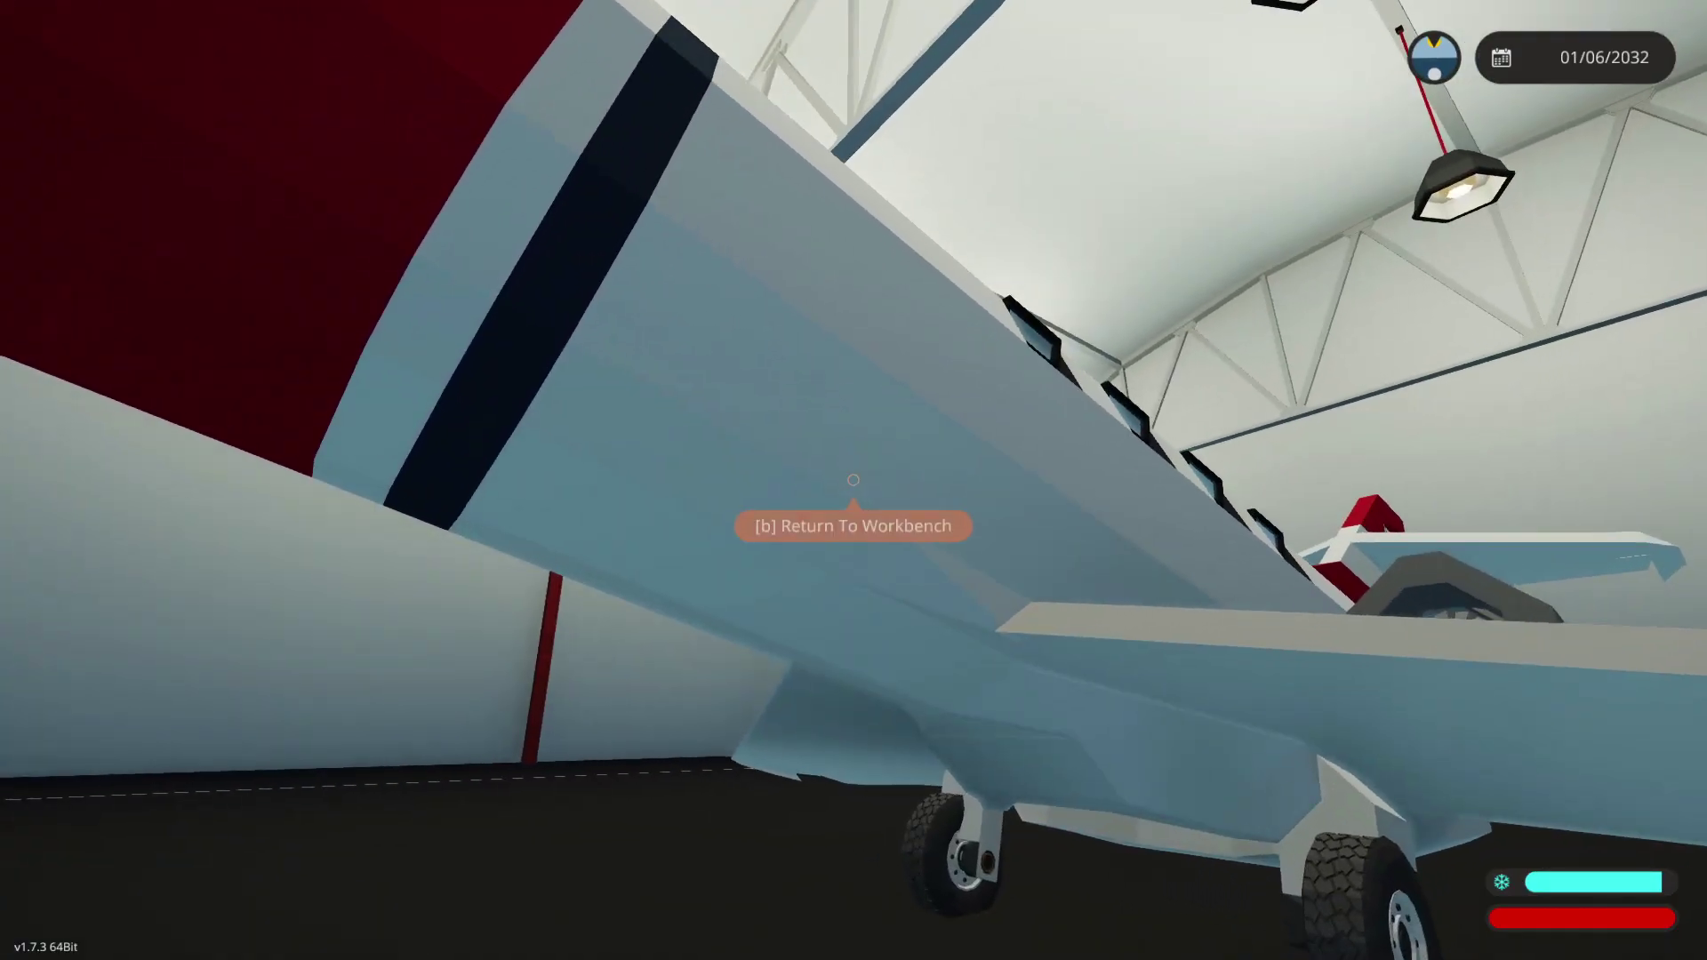
pyautogui.press('e')
pyautogui.click(1111, 934)
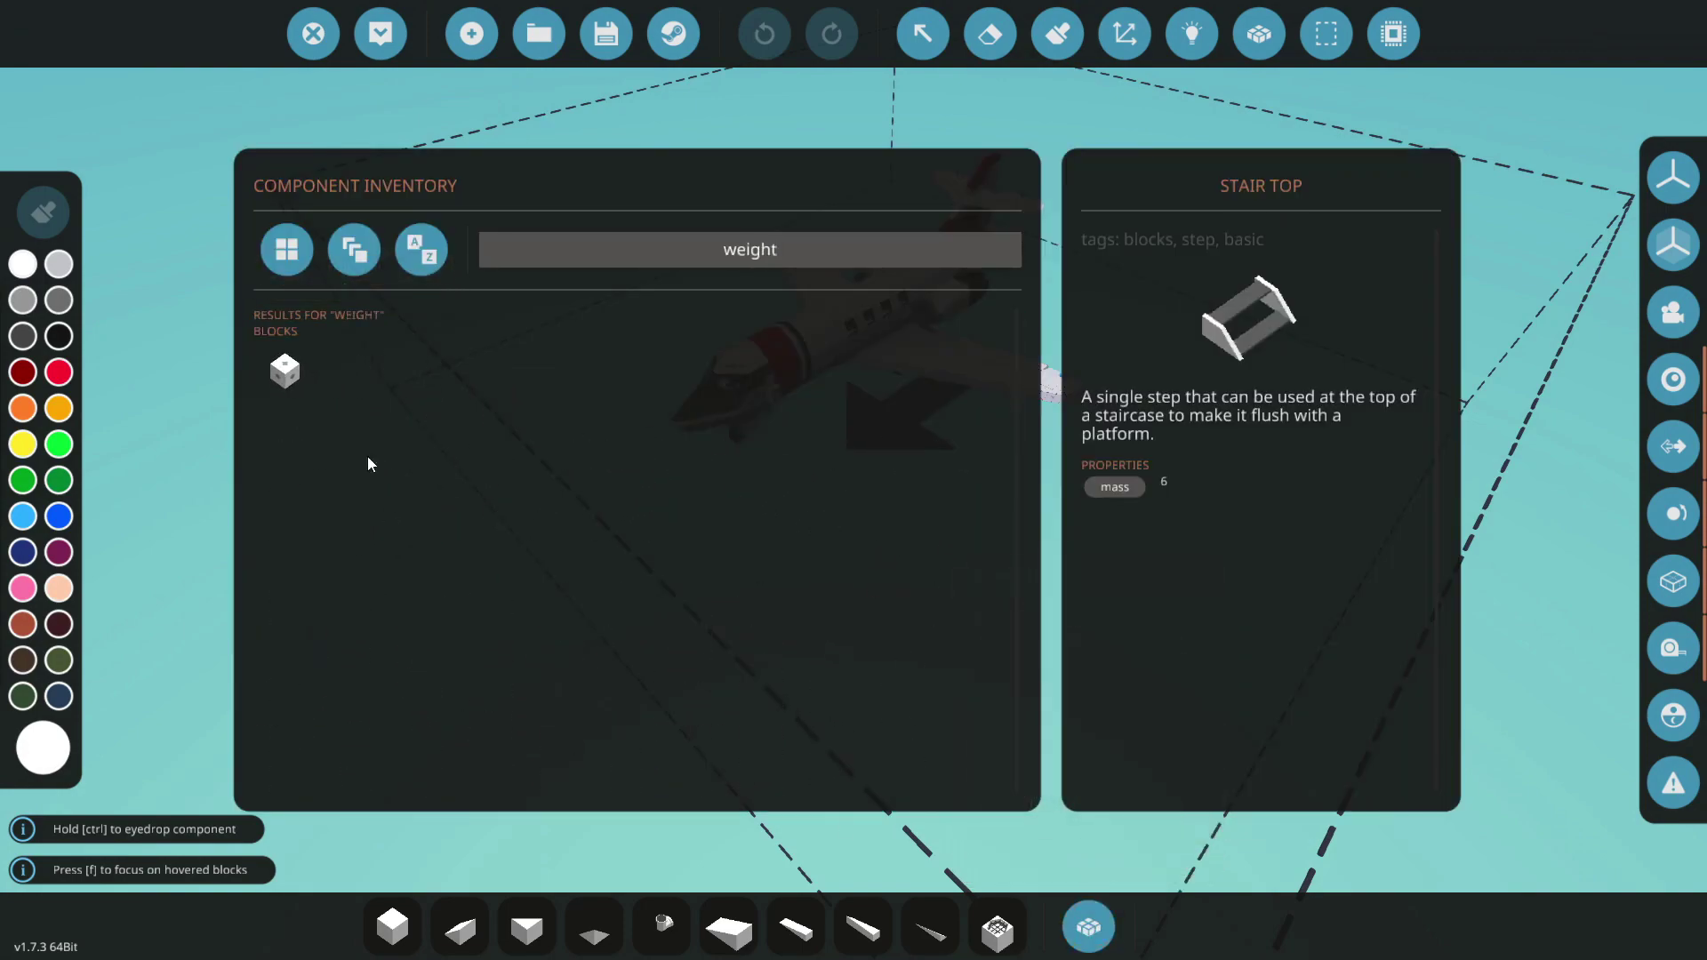
# Step: Stack five weight blocks in a column inside the fuselage, then spawn the jet
pyautogui.click(284, 380)
pyautogui.press('w')
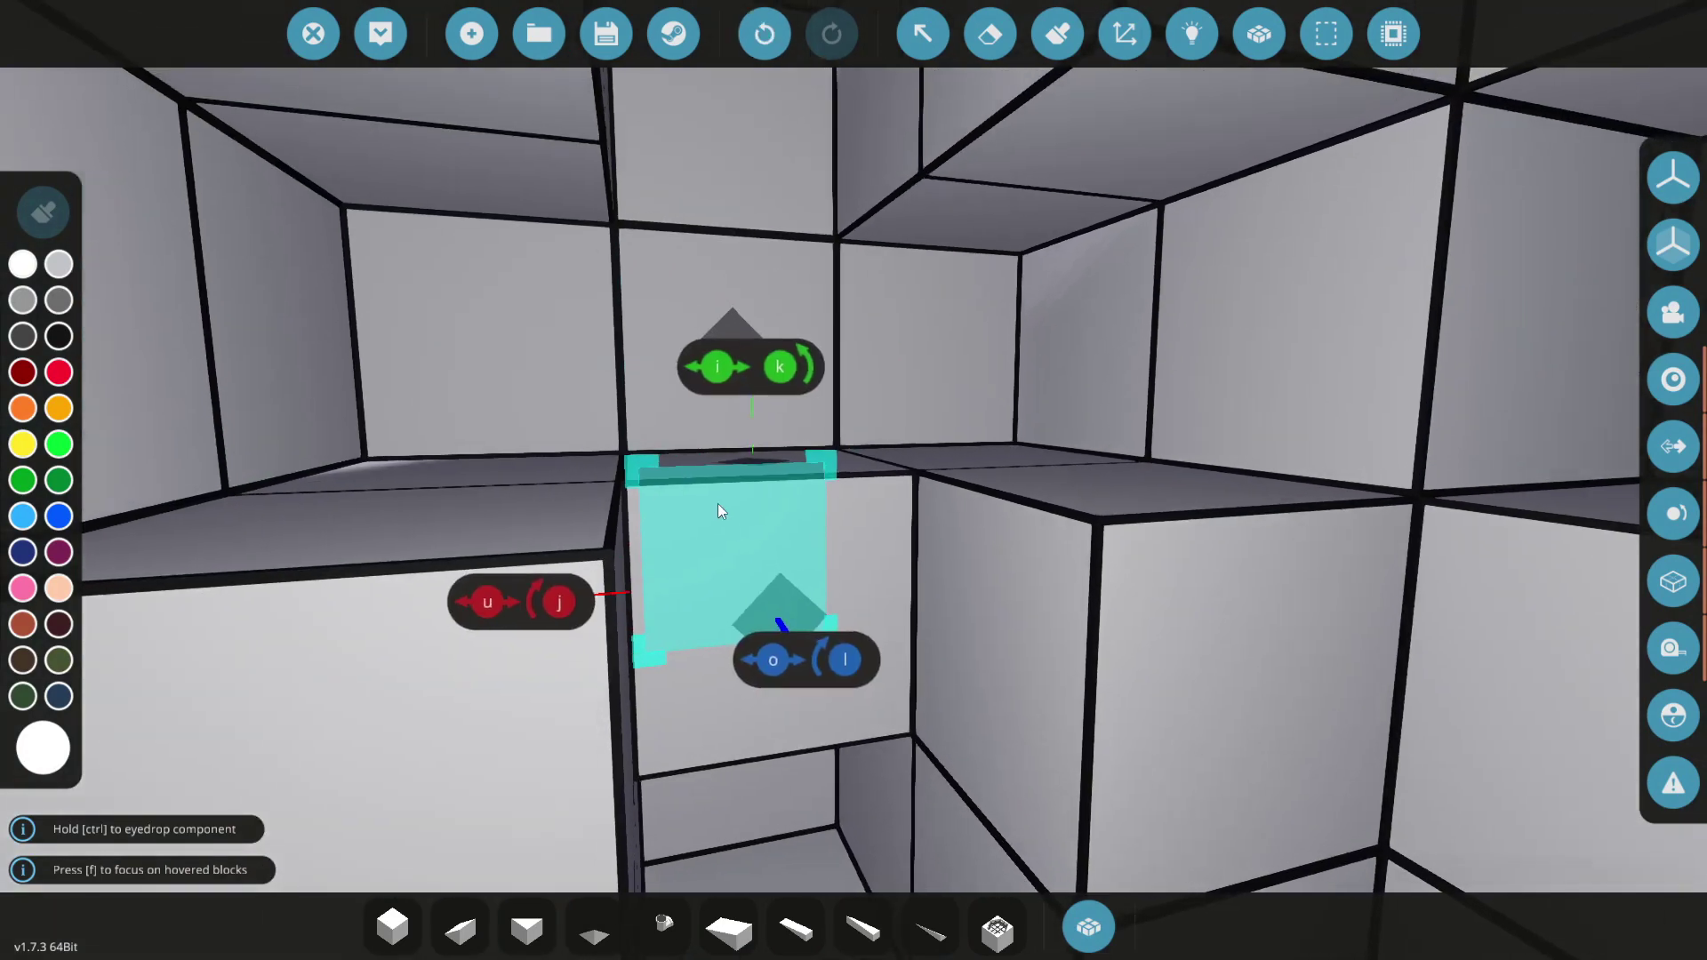
pyautogui.click(718, 503)
pyautogui.click(766, 382)
pyautogui.click(774, 638)
pyautogui.click(592, 373)
pyautogui.click(1021, 377)
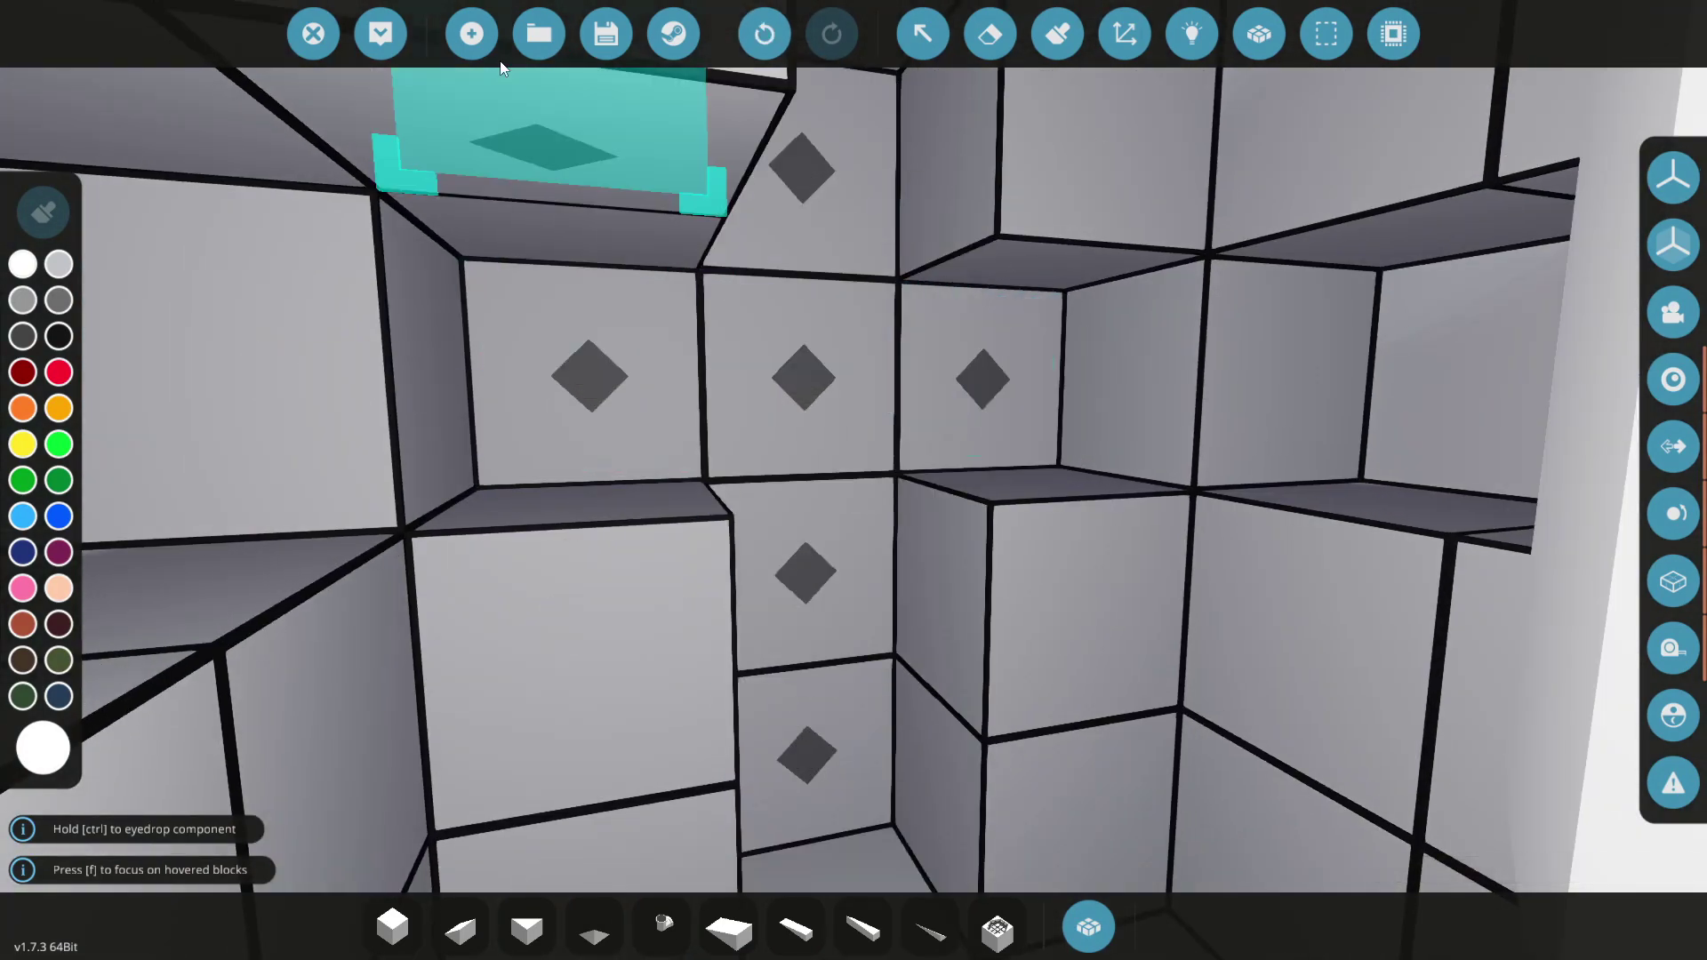
pyautogui.click(378, 33)
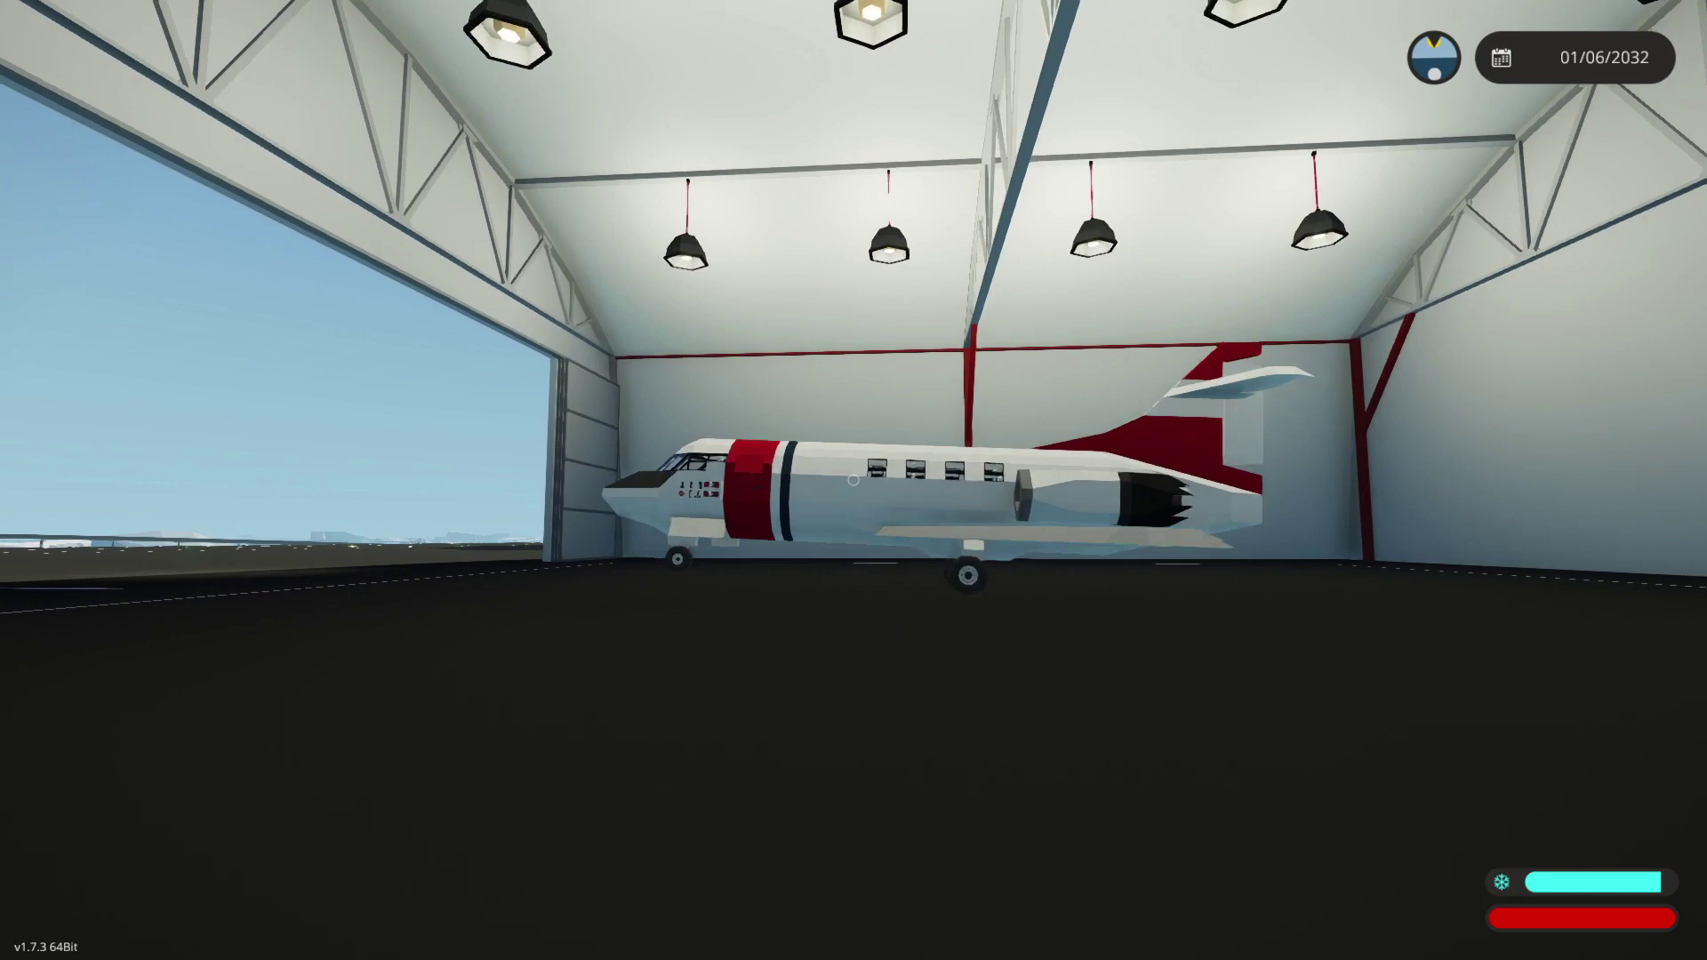
# Step: Walk to the nose and push the throttle lever to swing the side door open
pyautogui.press('w')
pyautogui.press('w')
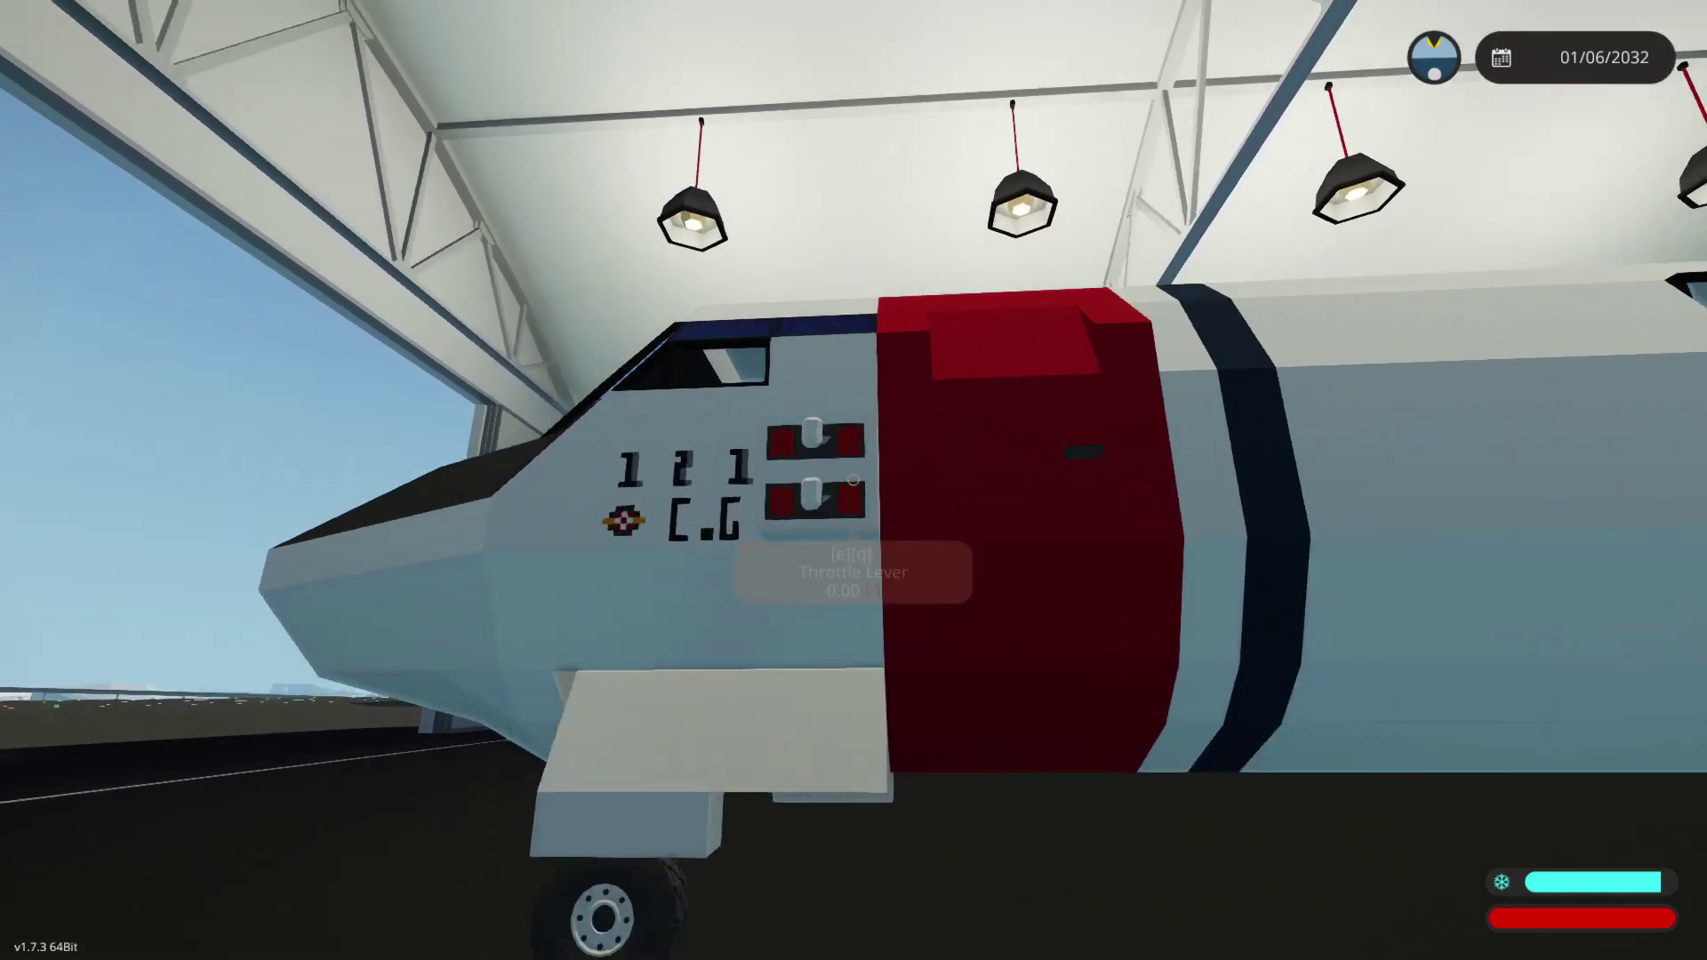
pyautogui.press('q')
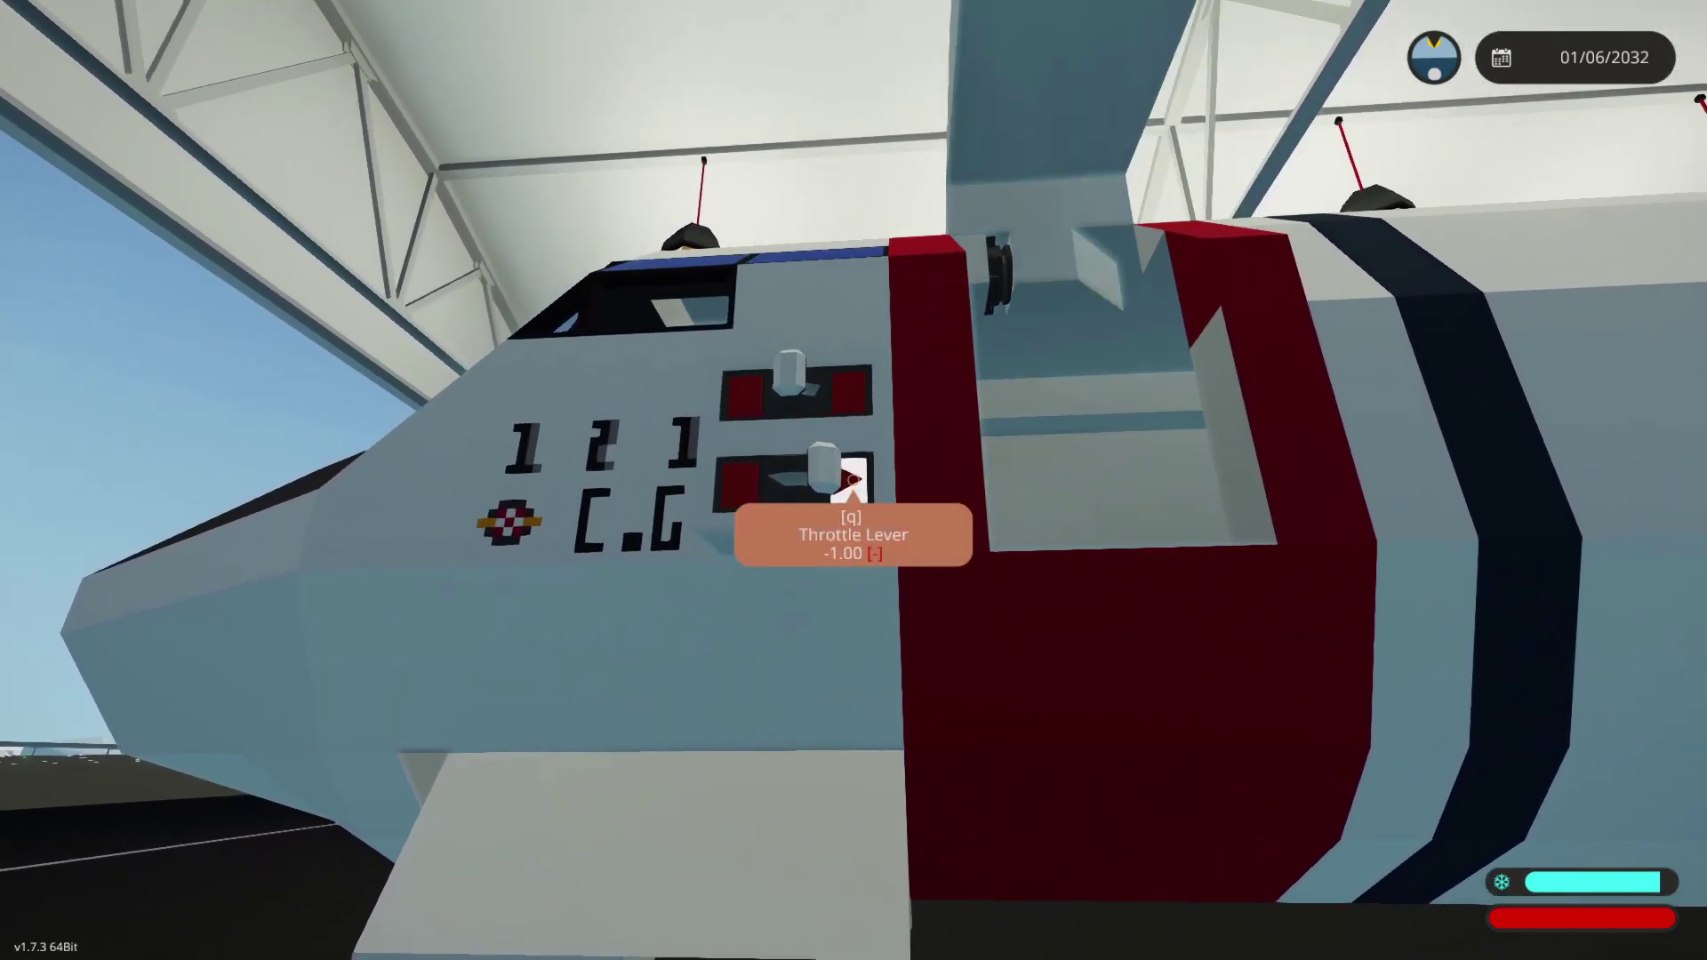
pyautogui.press('a')
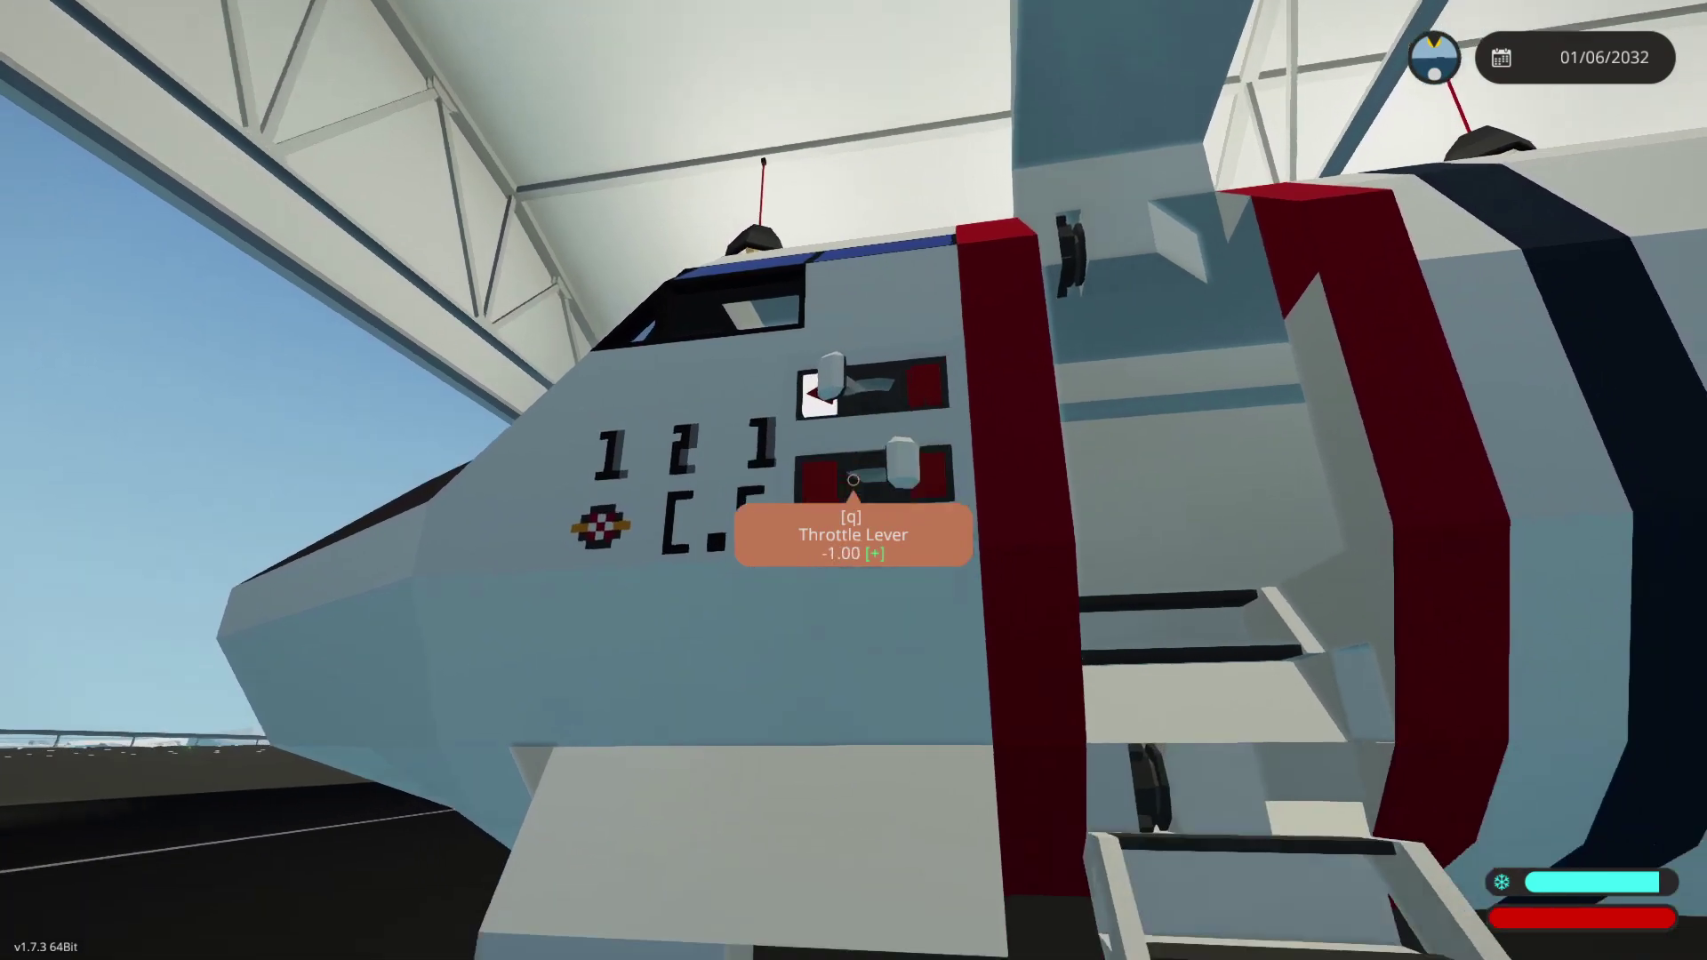
pyautogui.press('w')
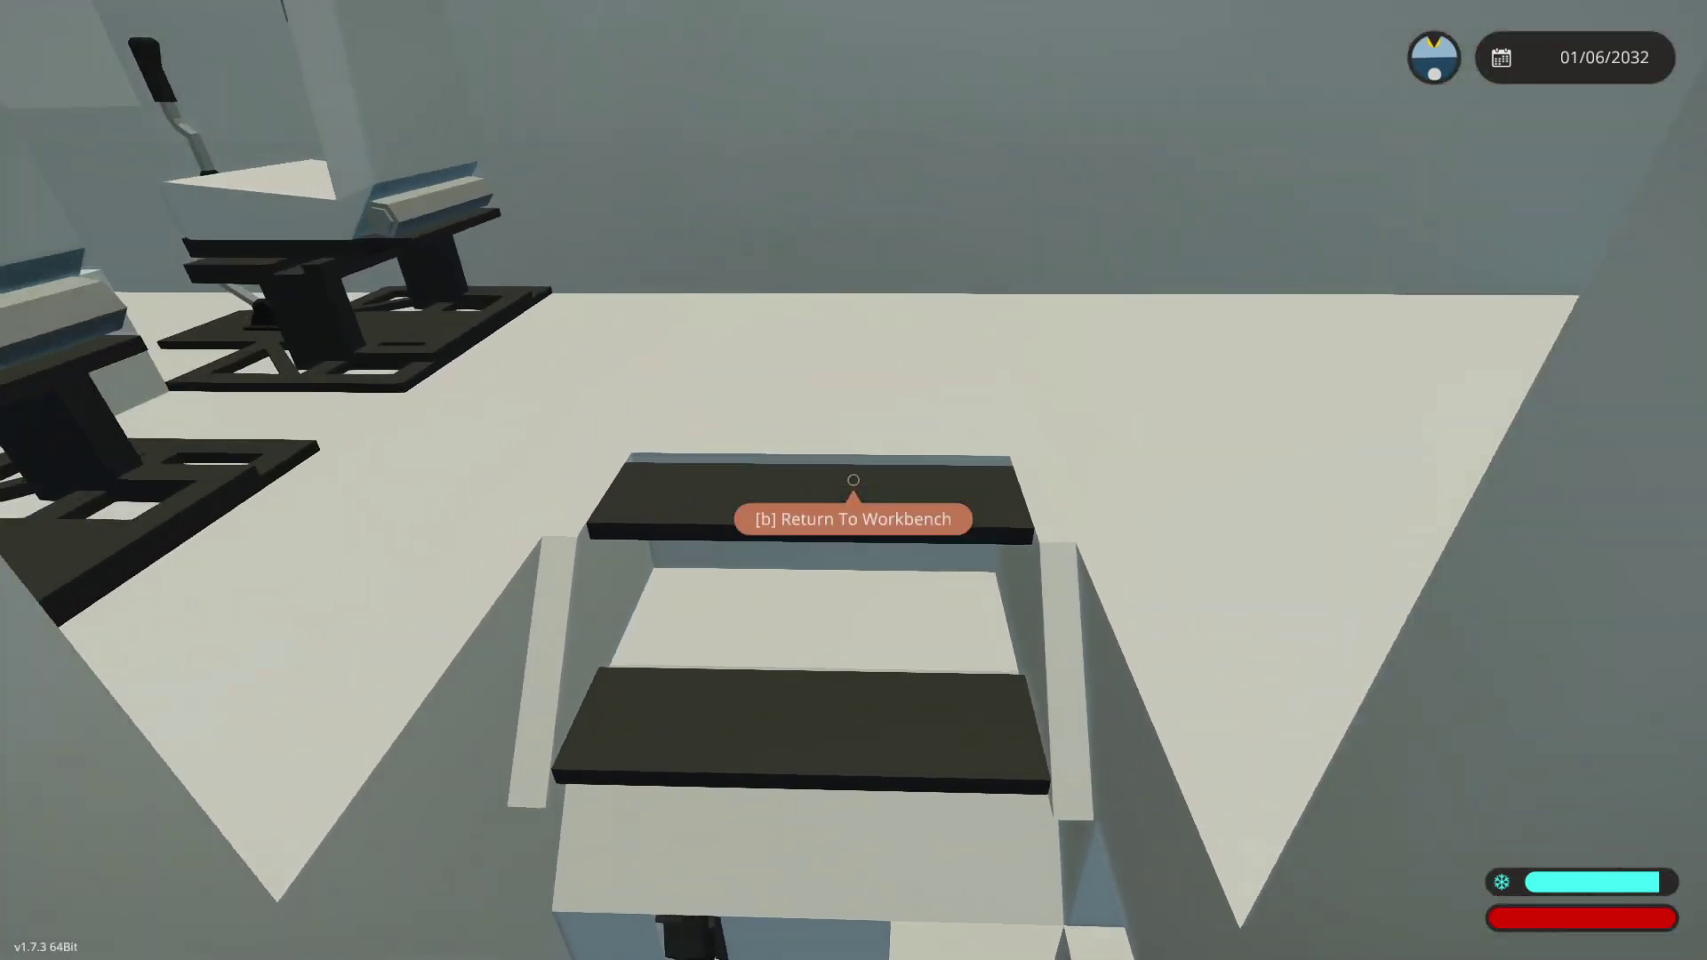
# Step: Climb the boarding stairs into the seat room and turn back toward the stairs
pyautogui.press('w')
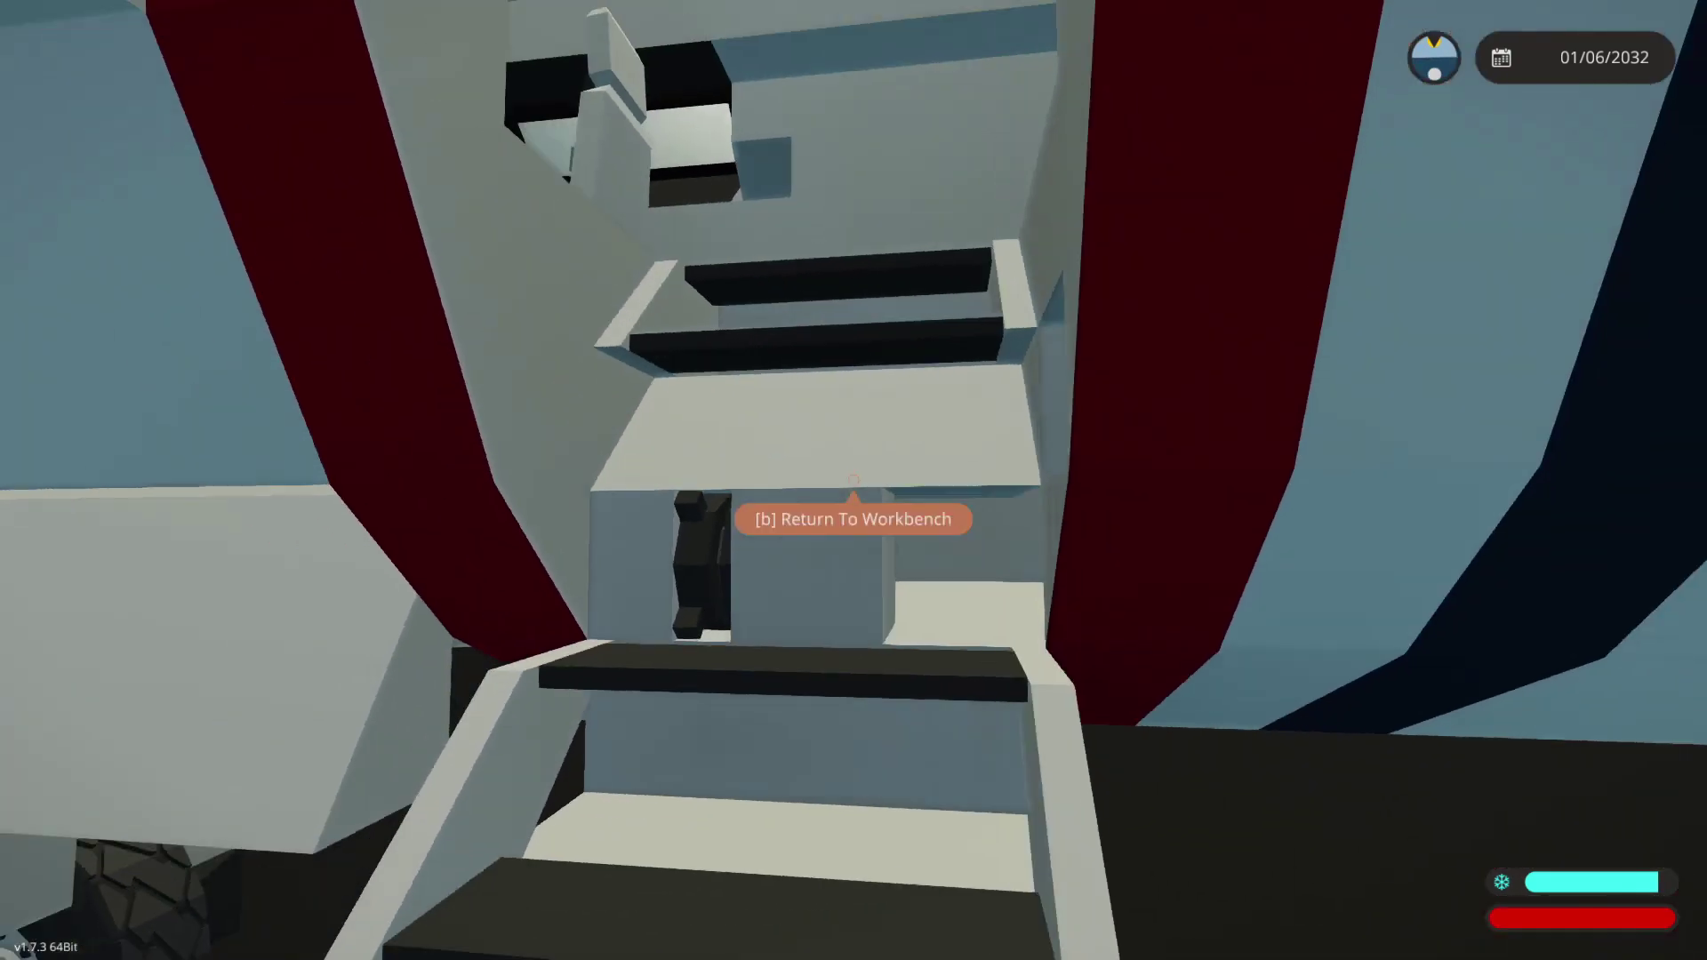
pyautogui.press('w')
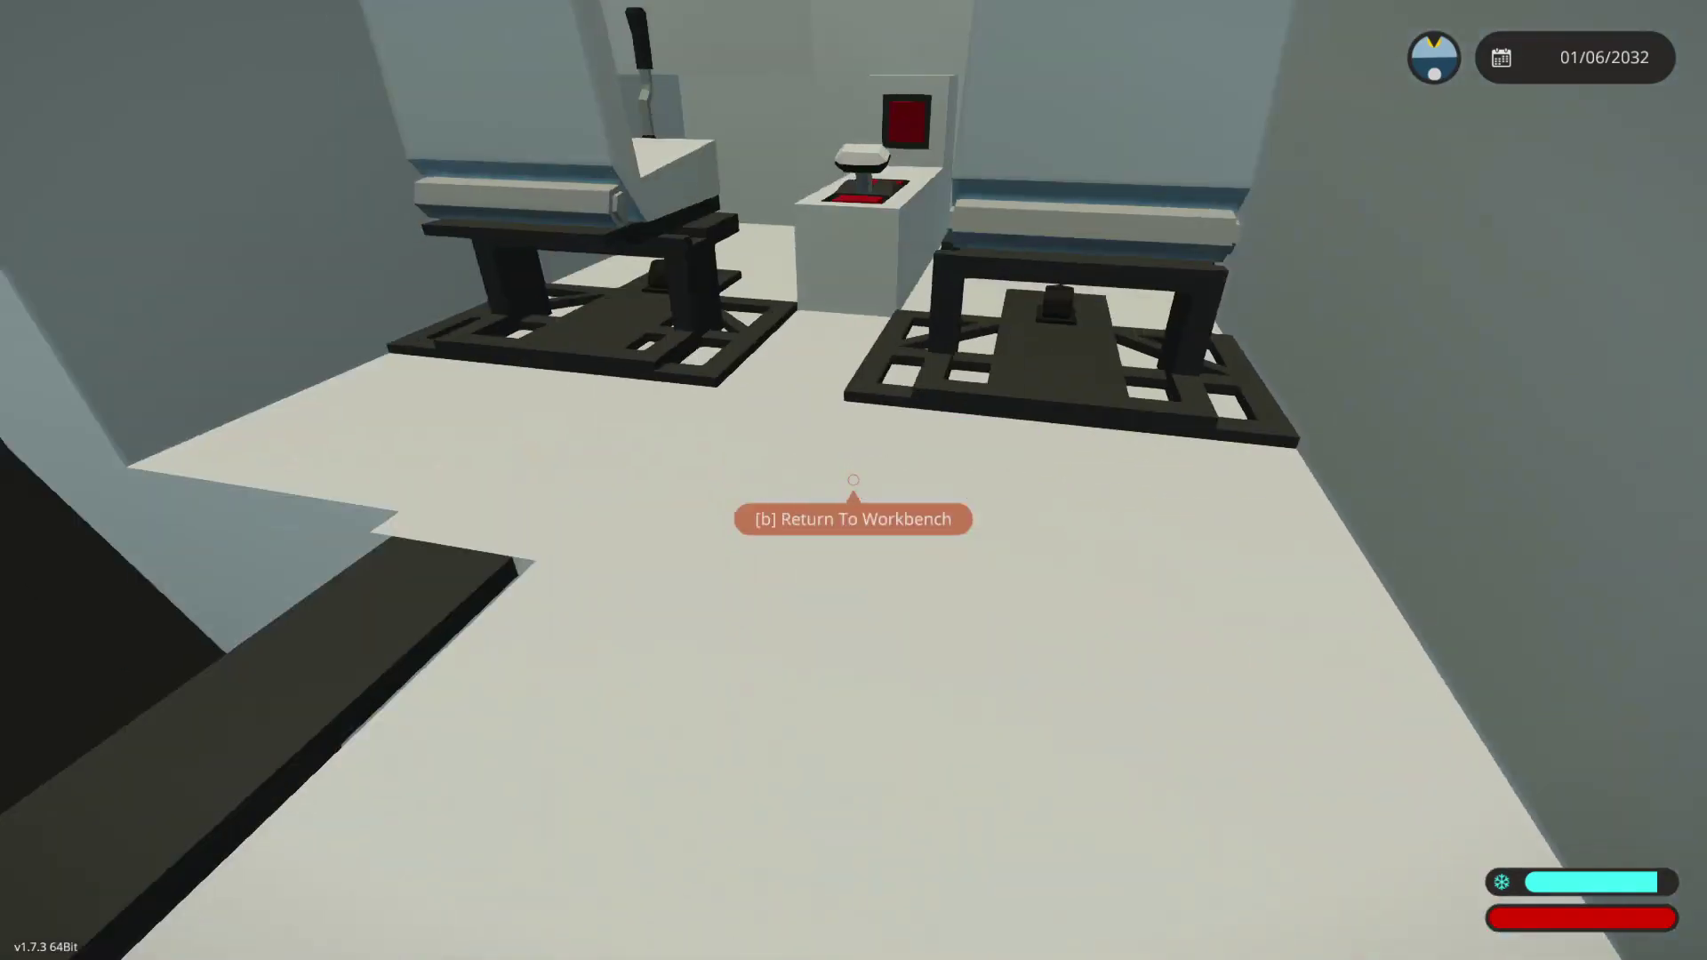
pyautogui.press('a')
pyautogui.press('w')
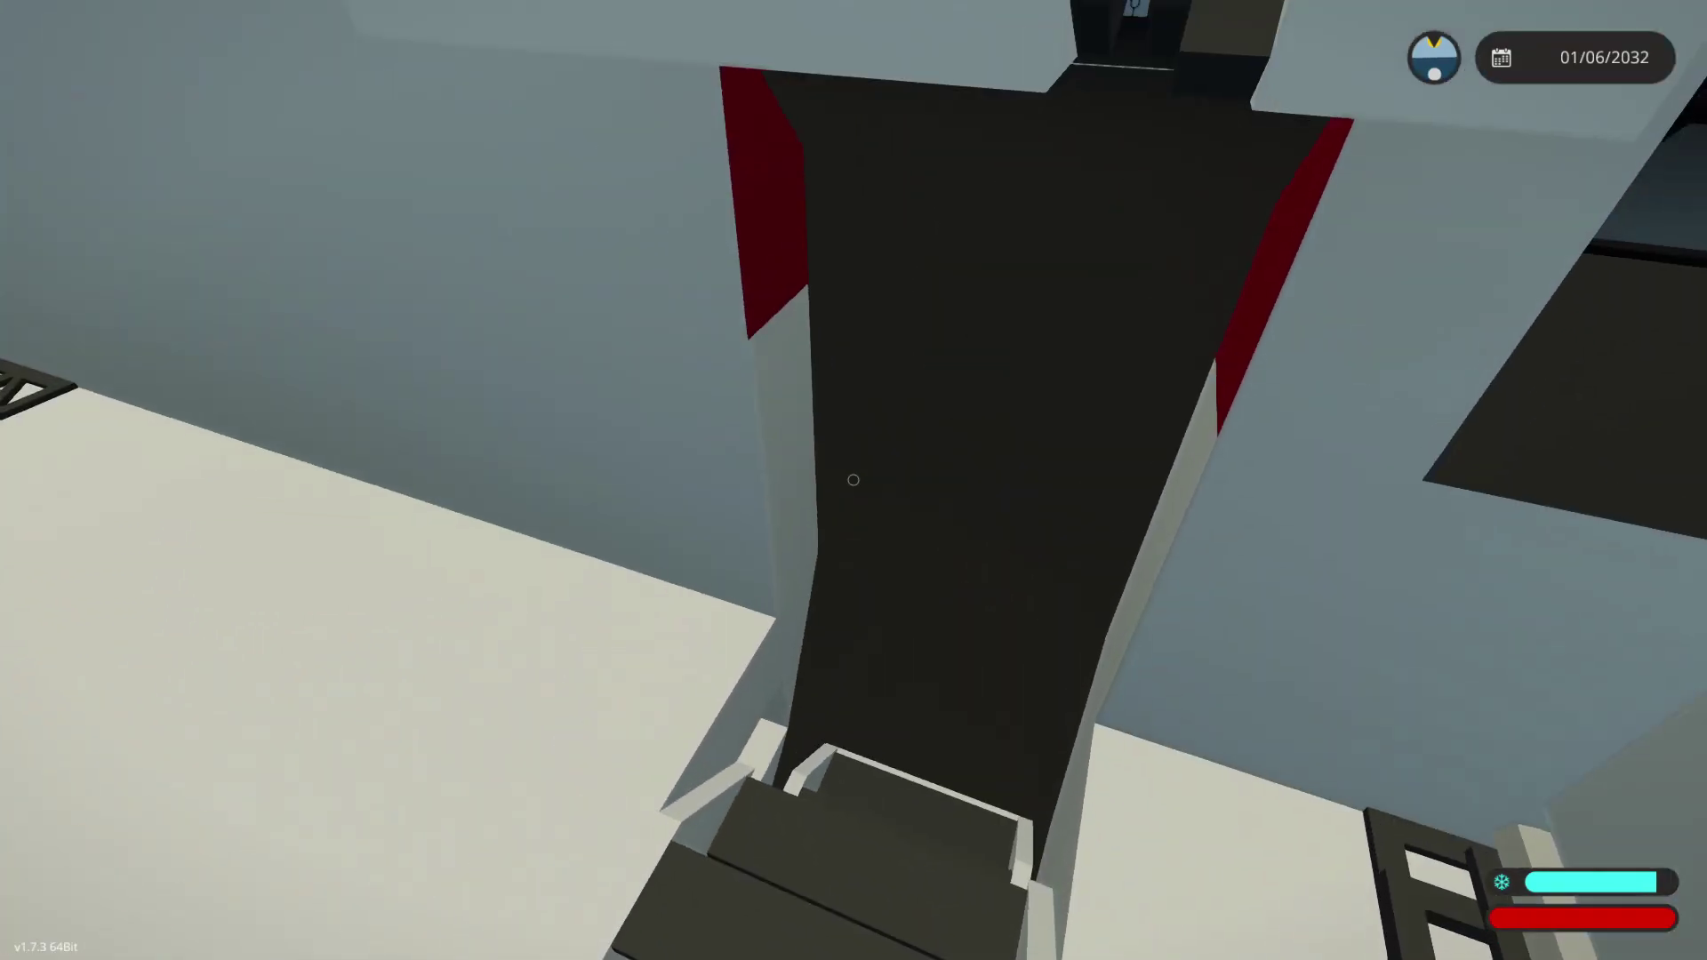
# Step: Return the jet to the workbench and sample the red colour for painting
pyautogui.press('b')
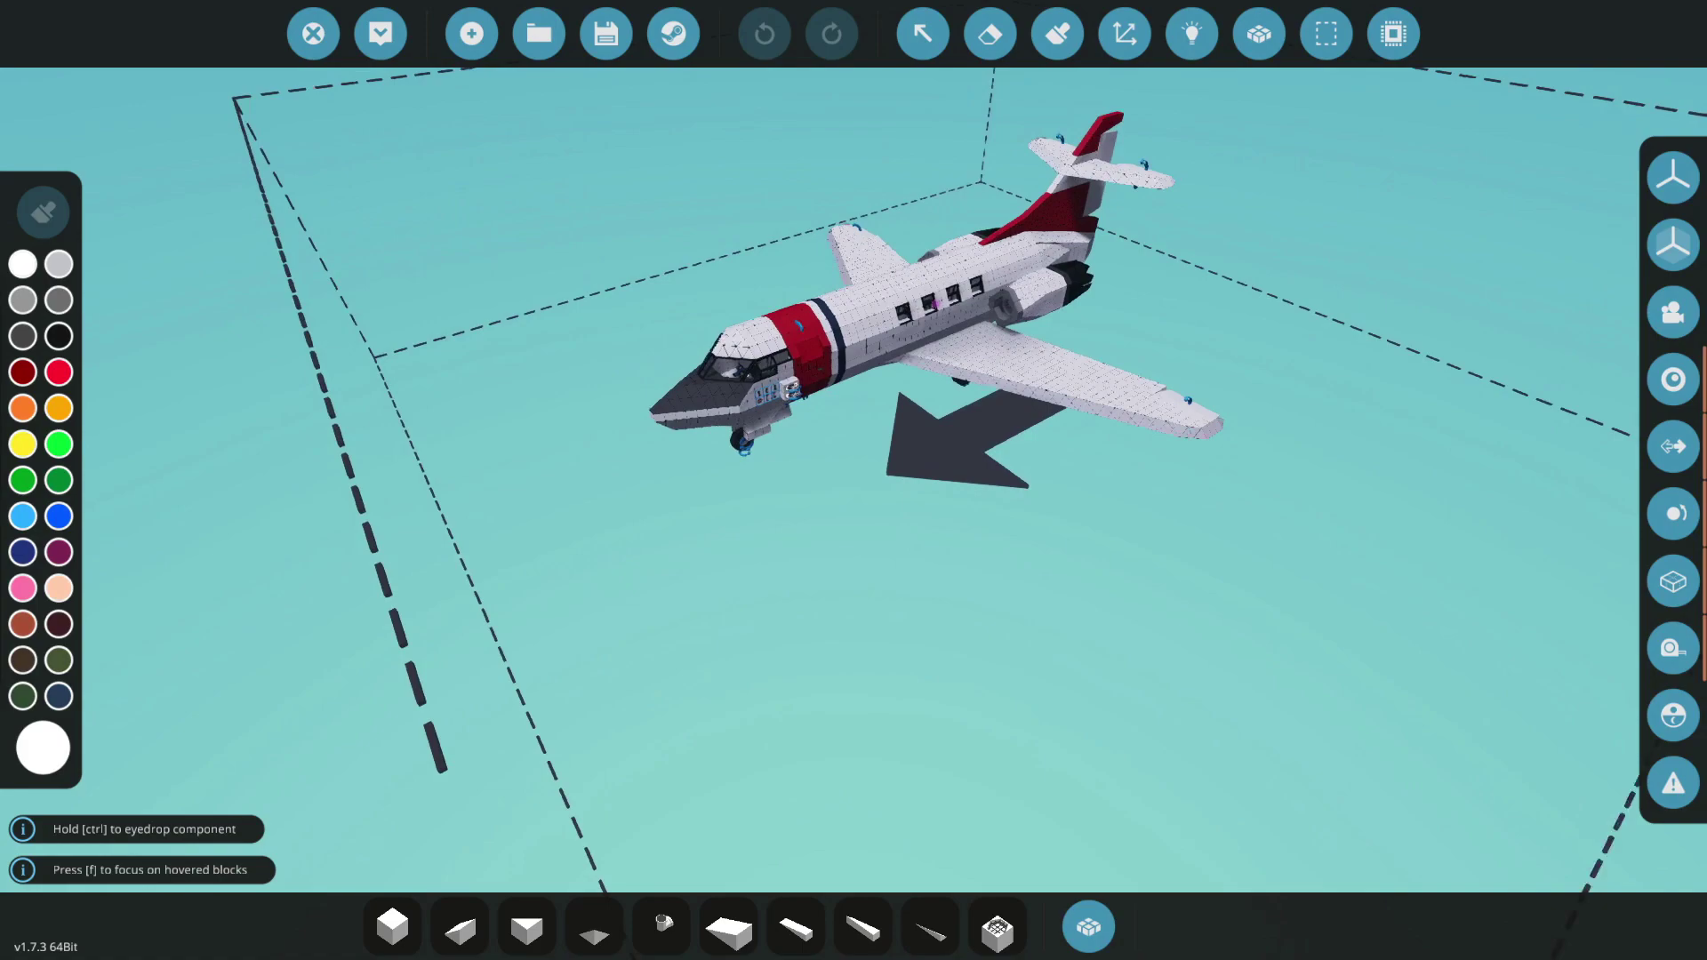
pyautogui.press('w')
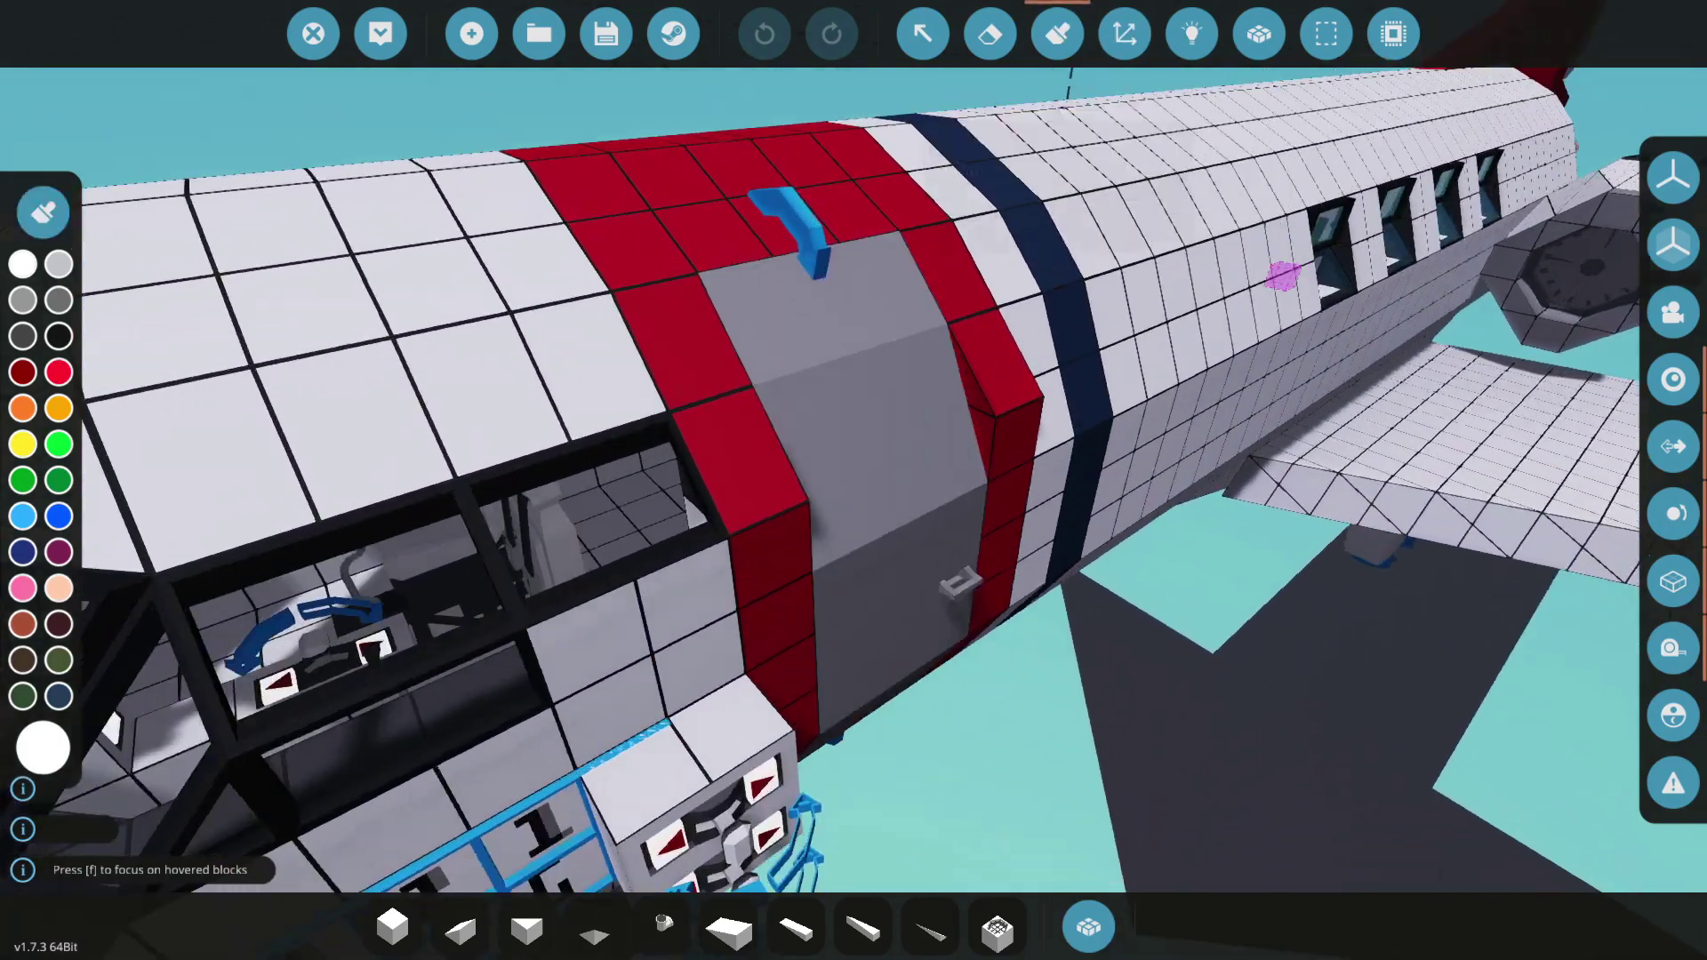
pyautogui.press('w')
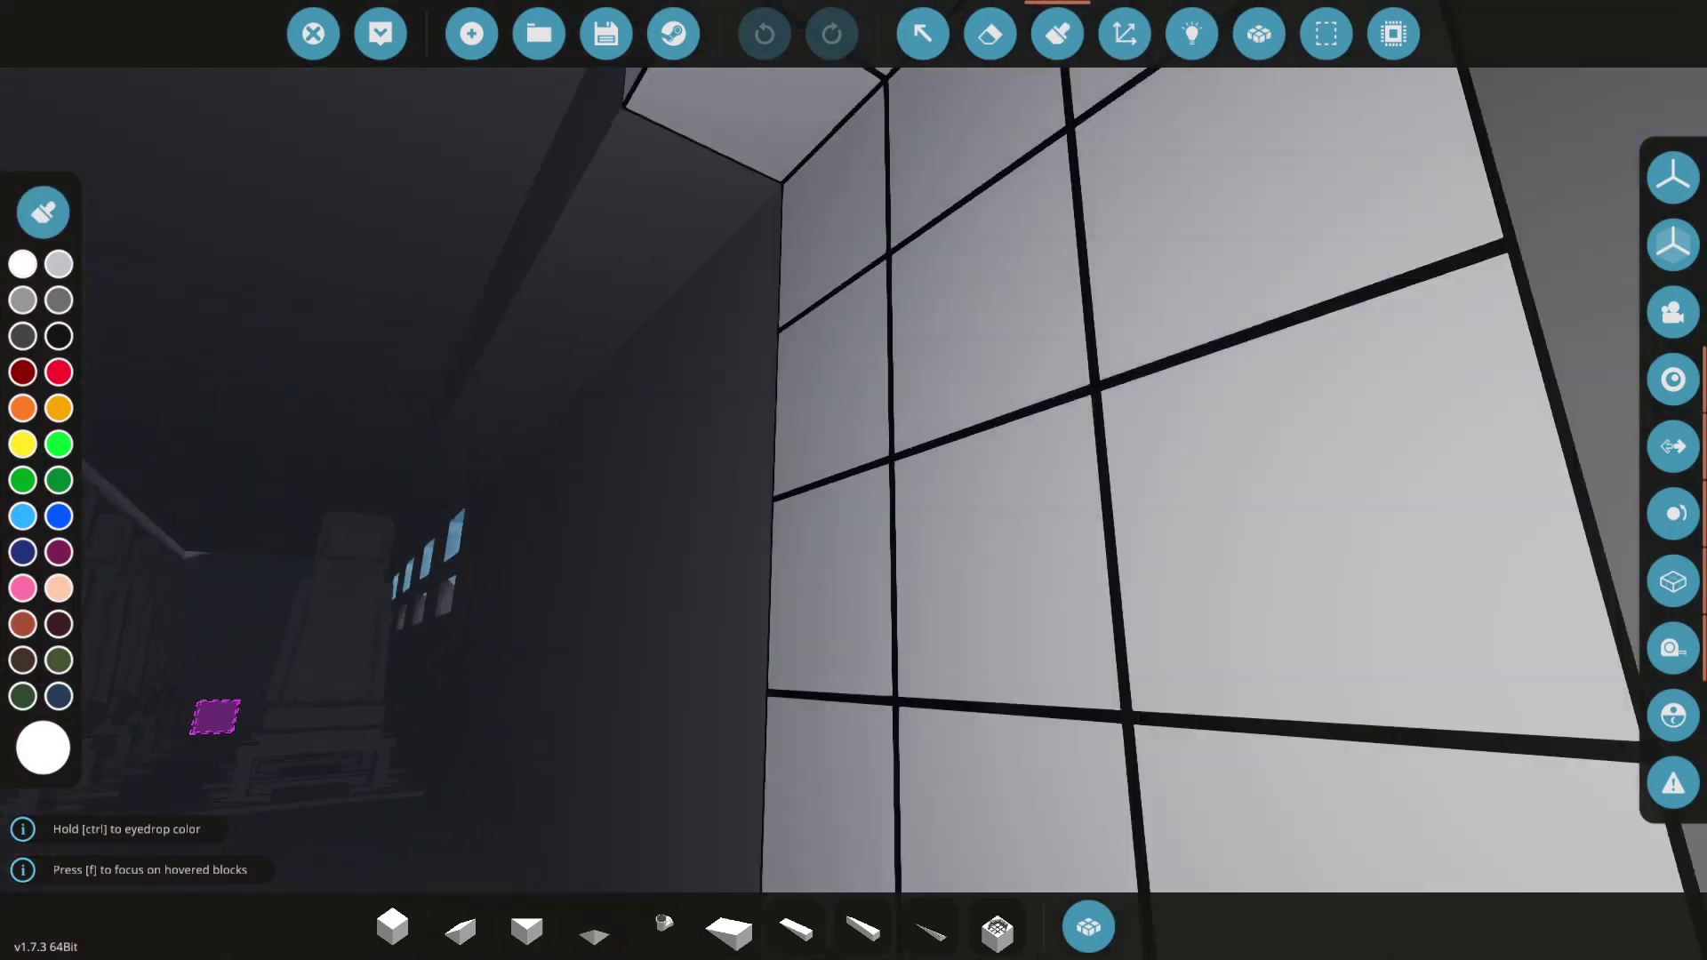
pyautogui.press('w')
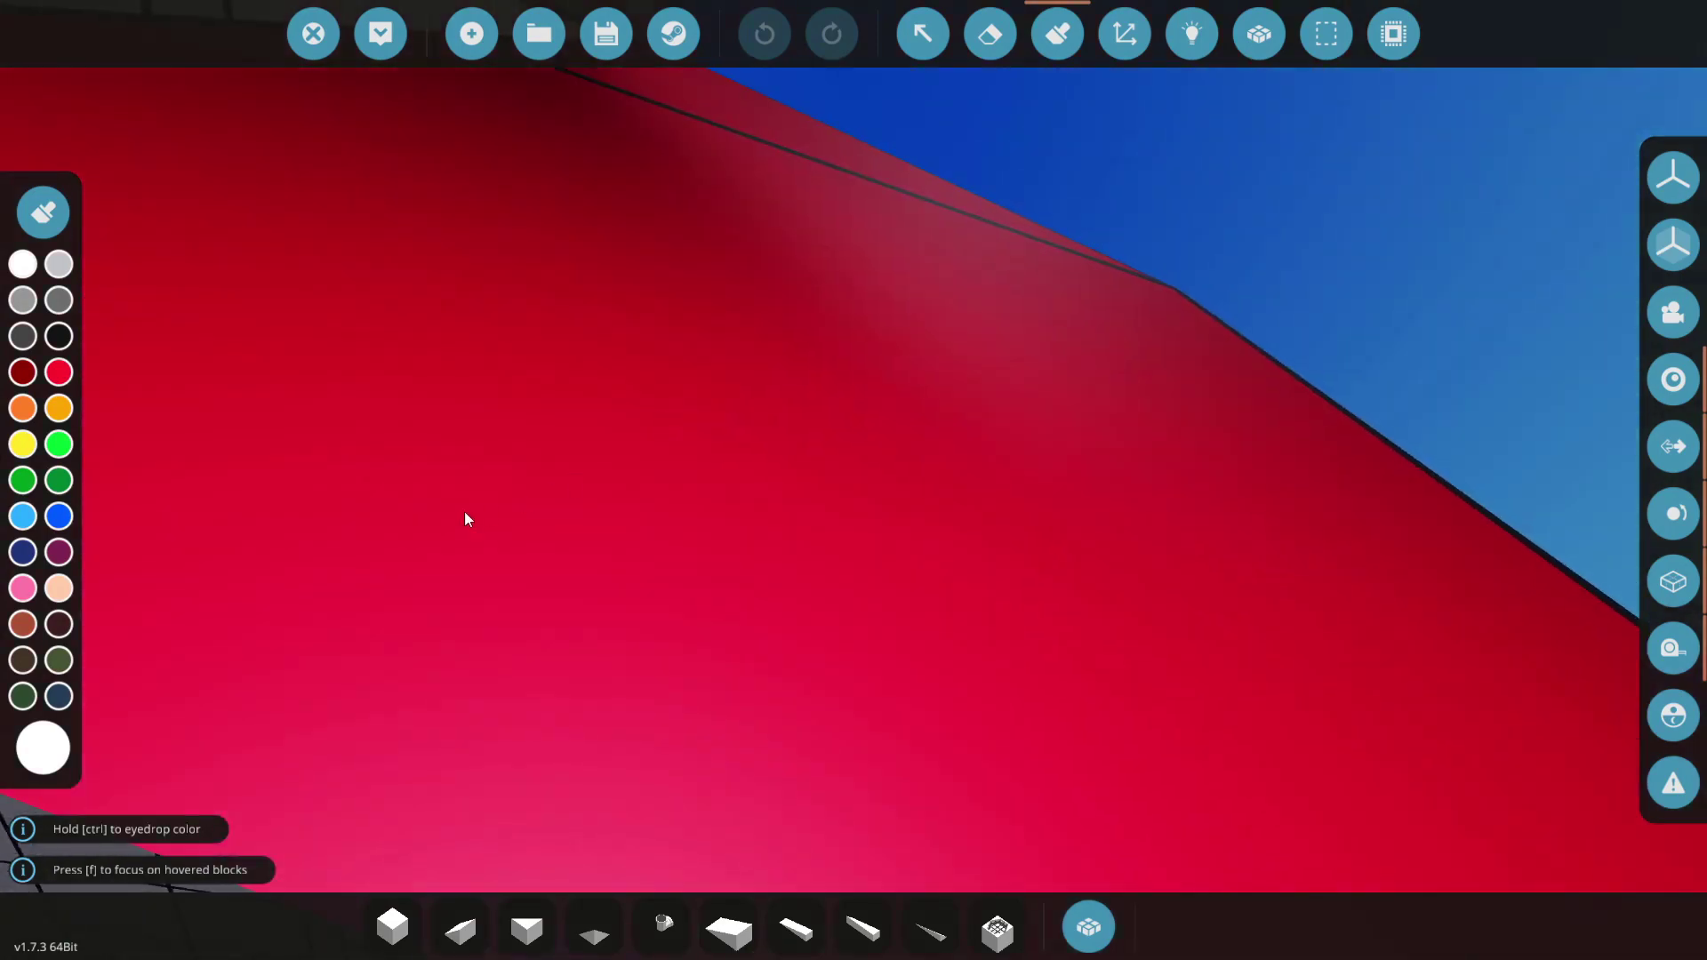
pyautogui.keyDown('ctrl'); pyautogui.click(903, 340); pyautogui.keyUp('ctrl')
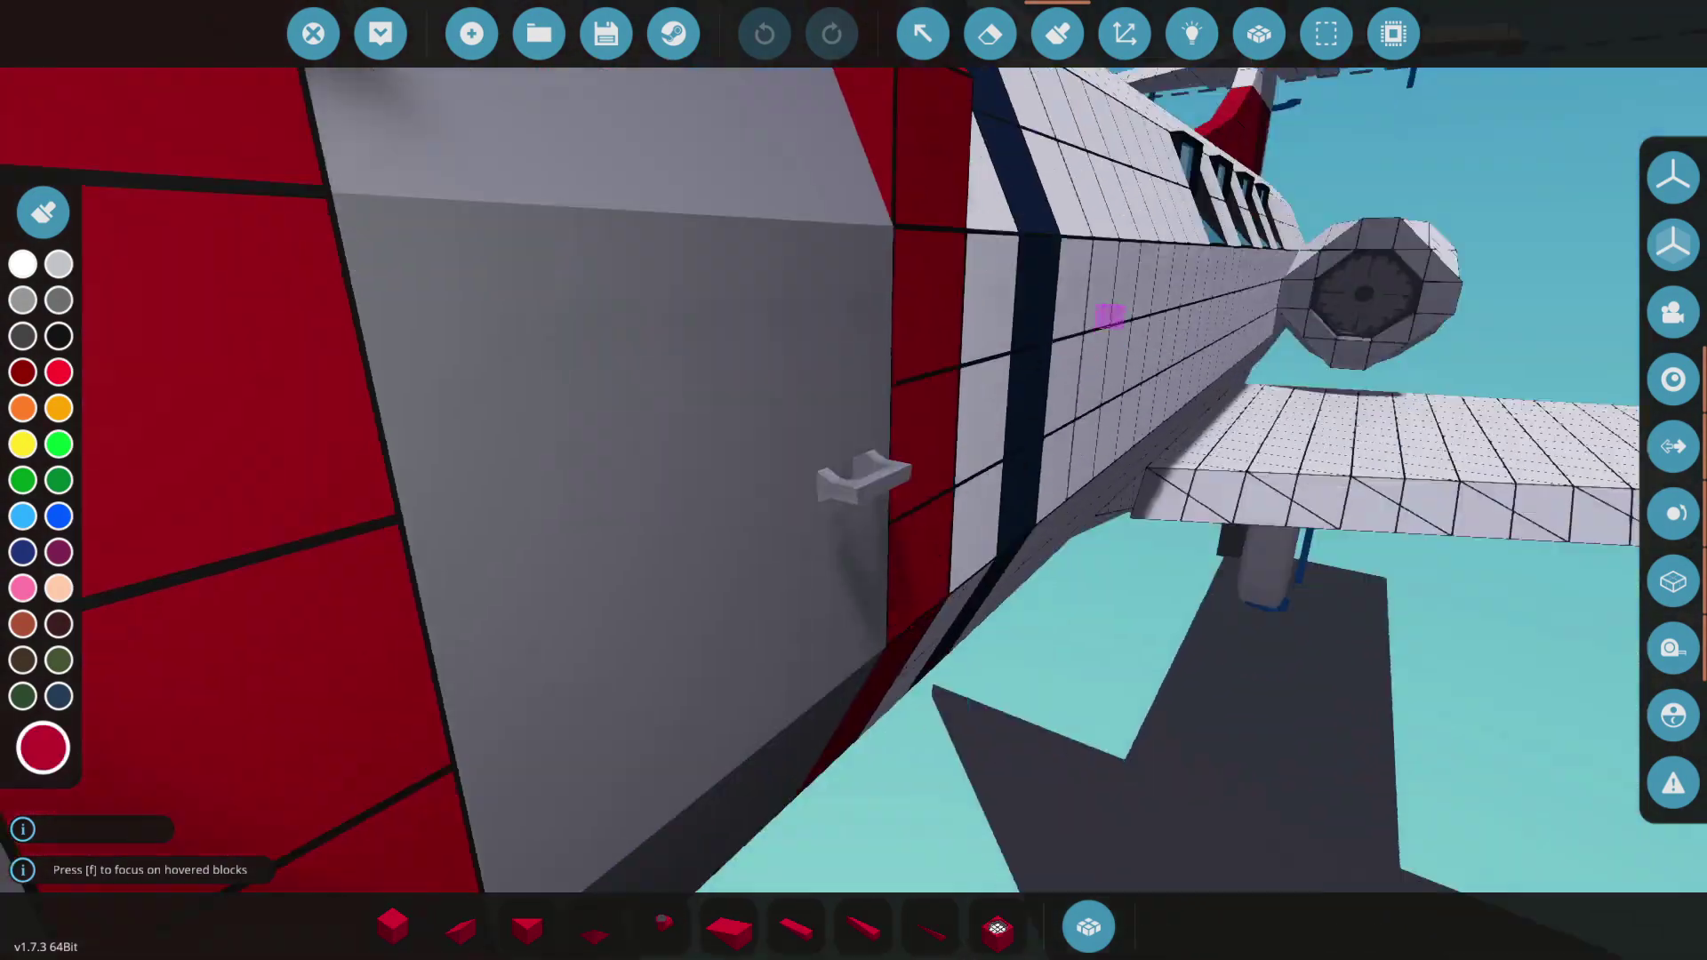
# Step: Paint the panels around the door opening and stairwell red
pyautogui.press('w')
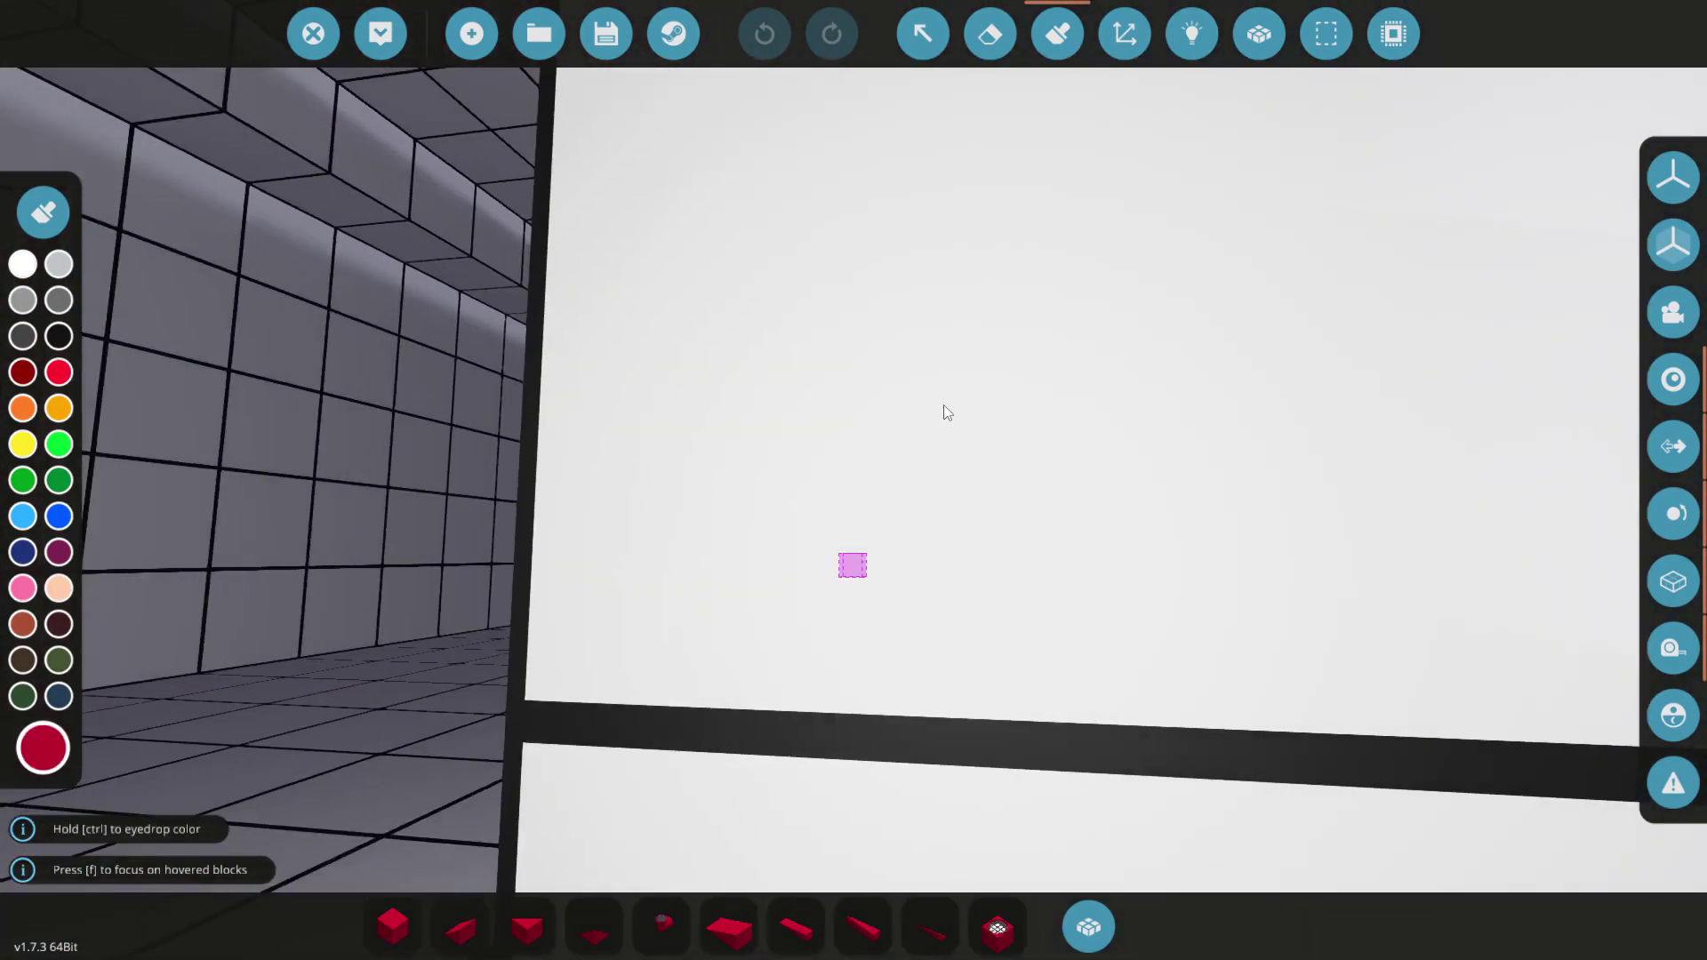
pyautogui.click(920, 514)
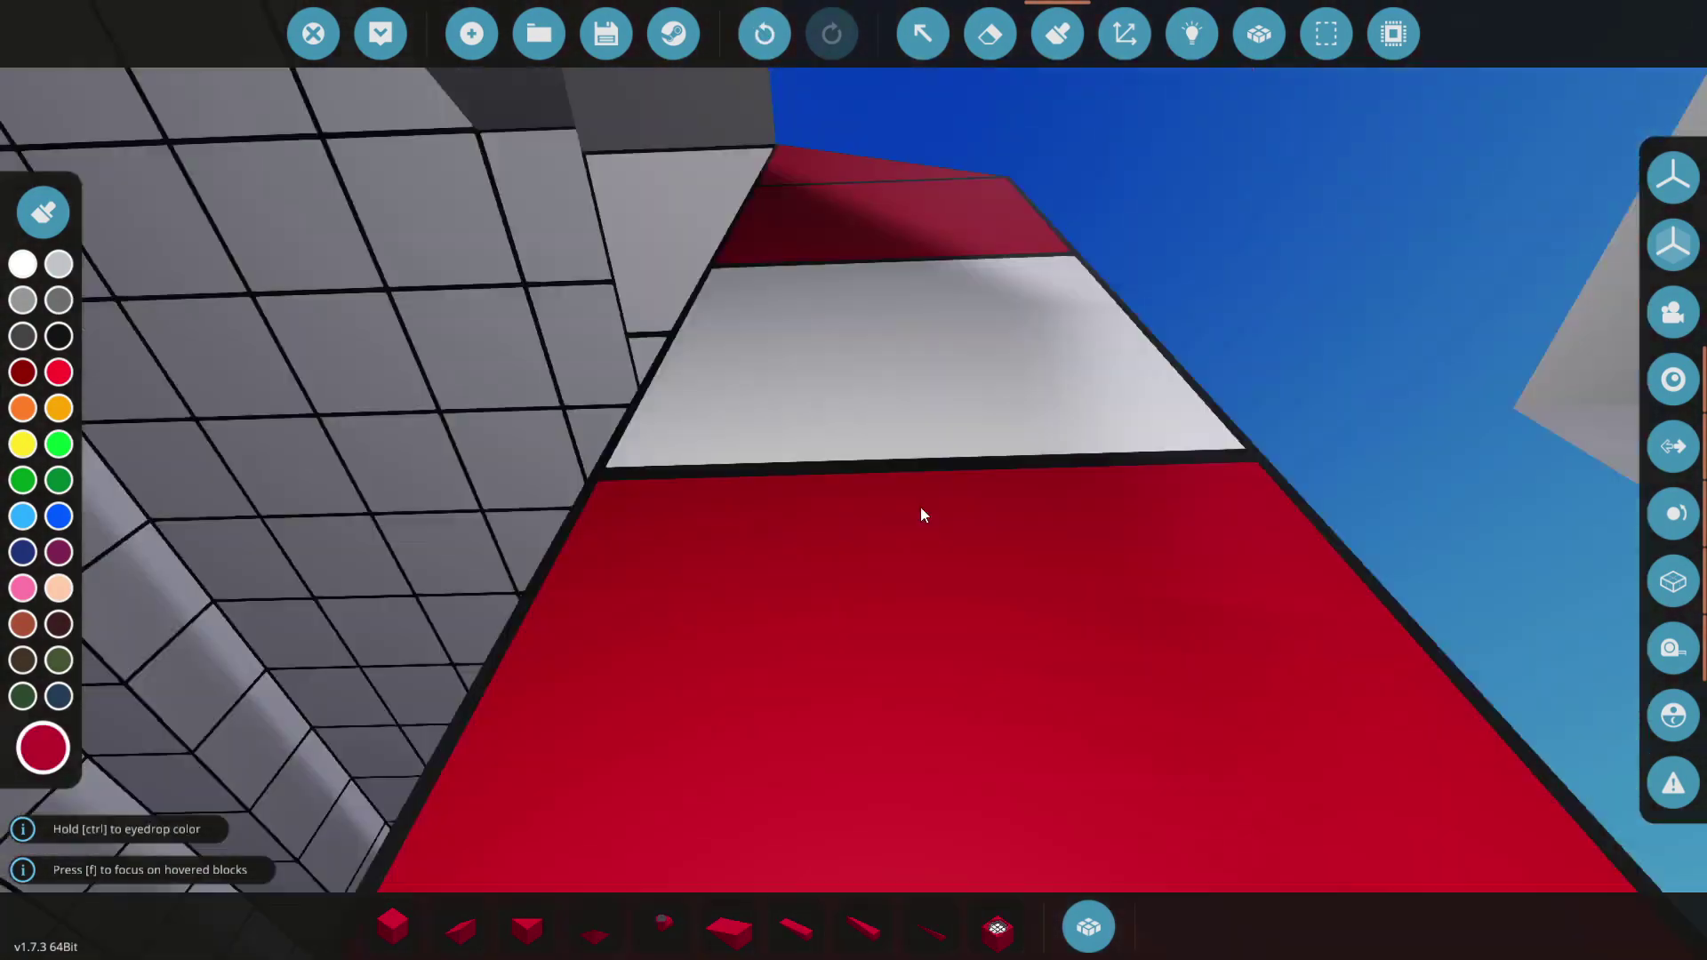
pyautogui.press('w')
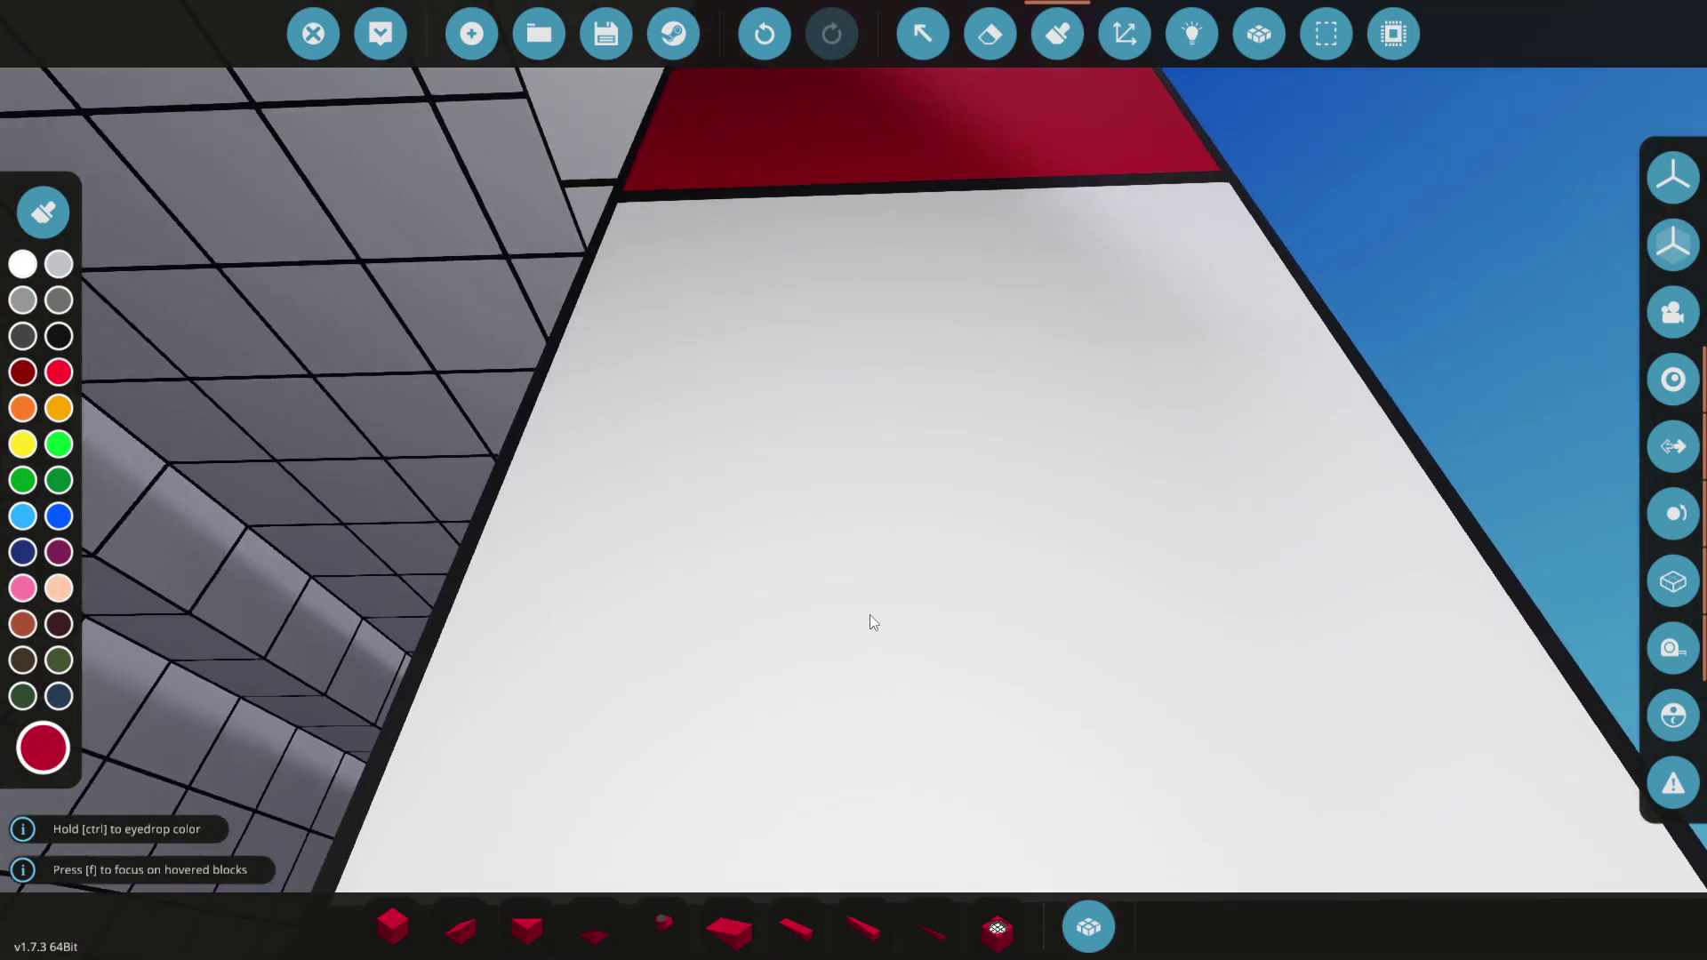
pyautogui.press('w')
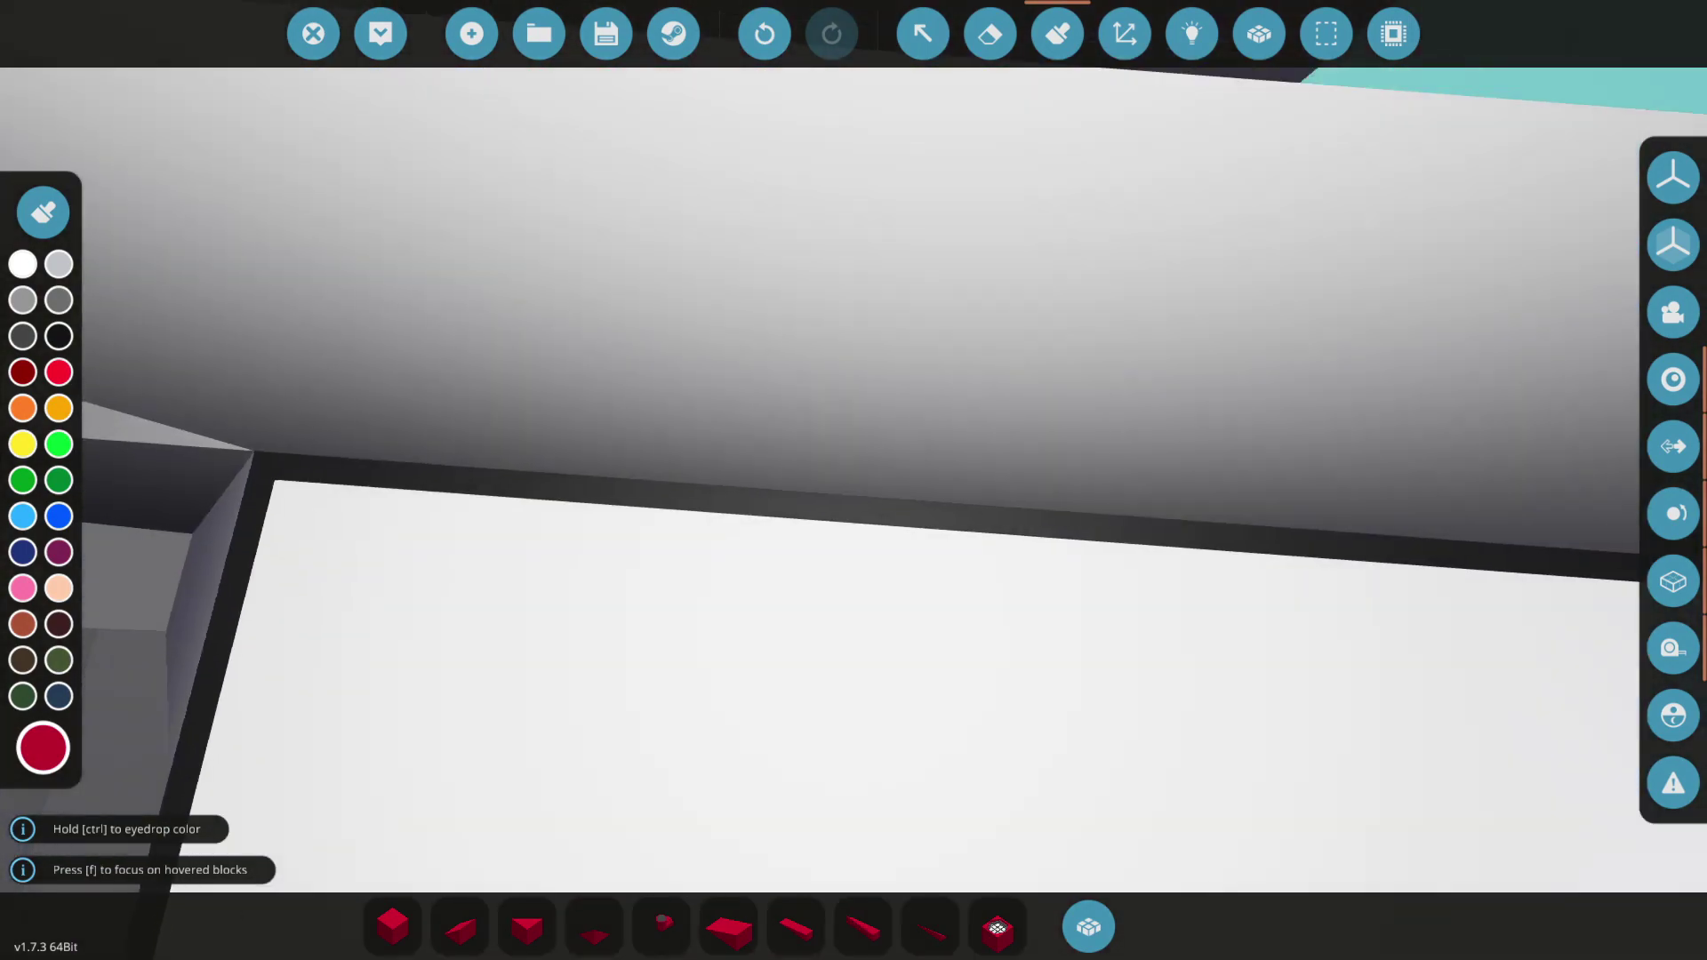
pyautogui.press('w')
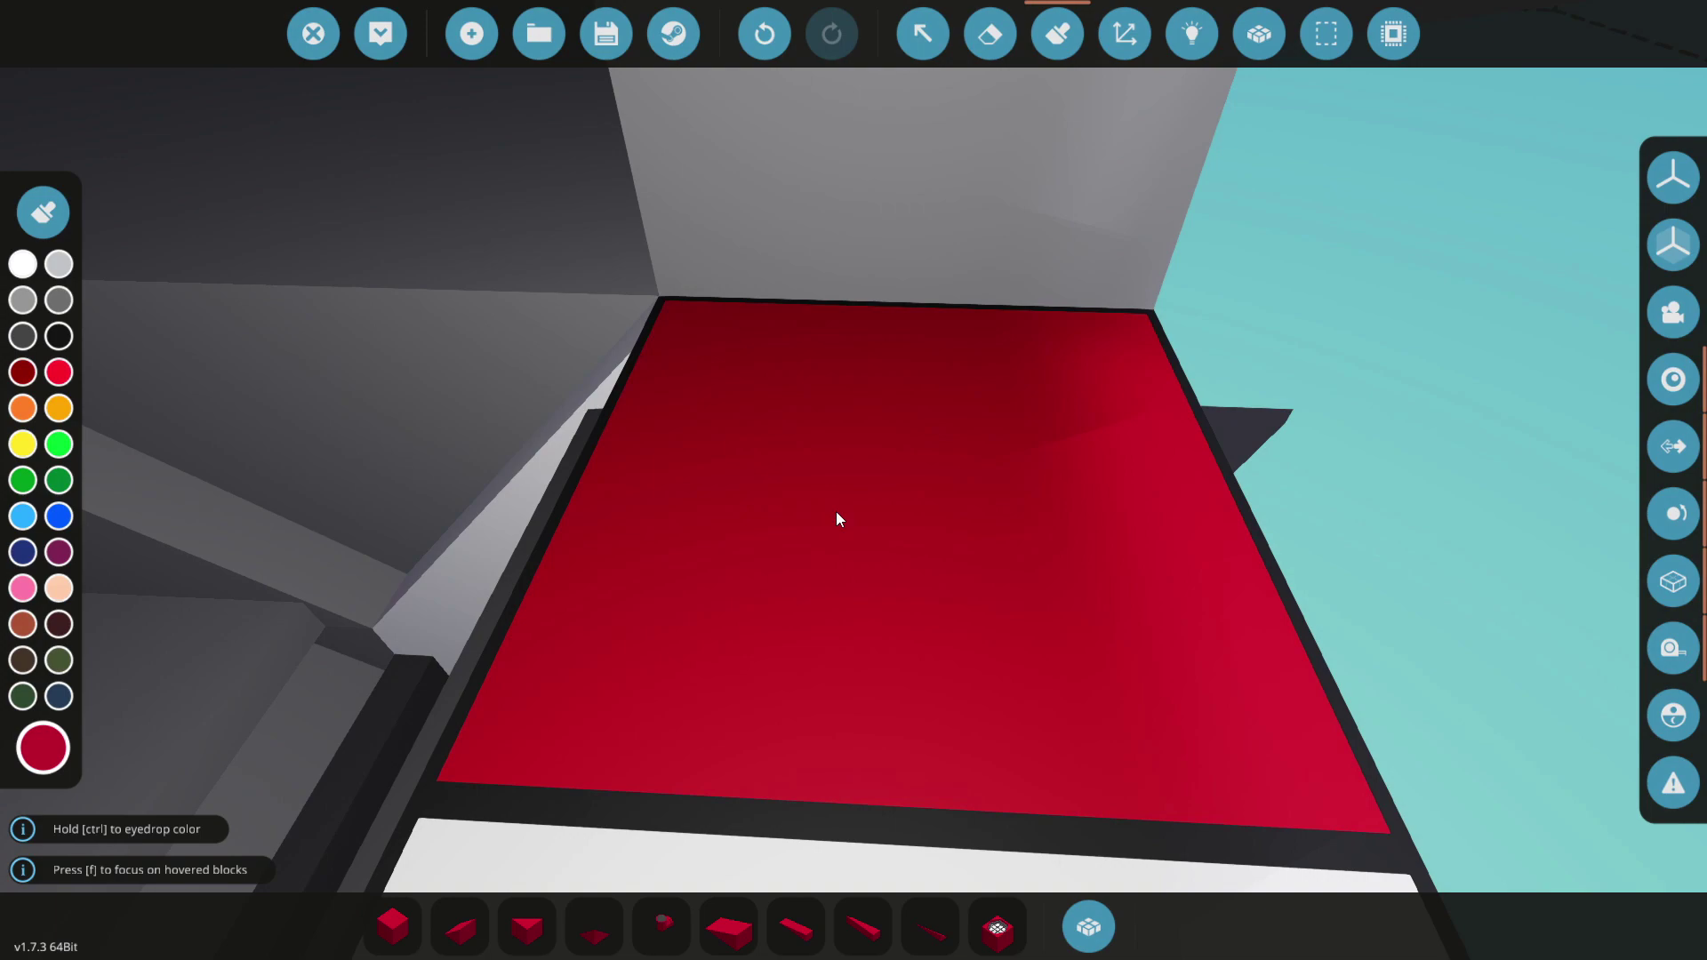
pyautogui.press('w')
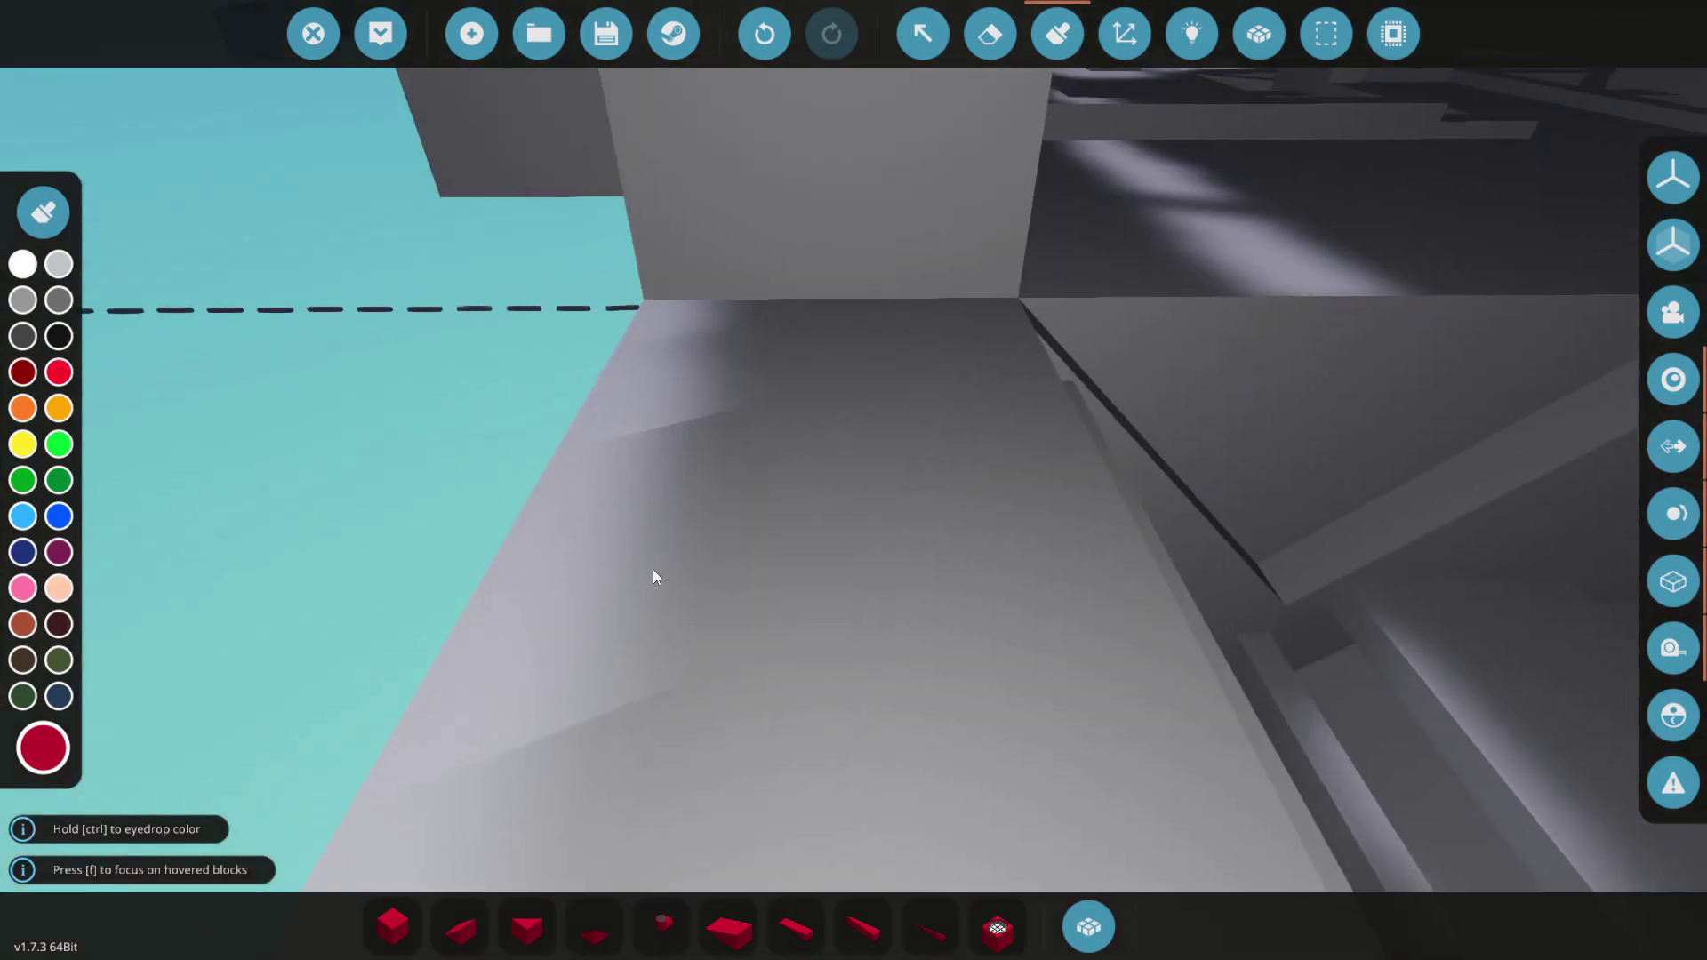
pyautogui.press('w')
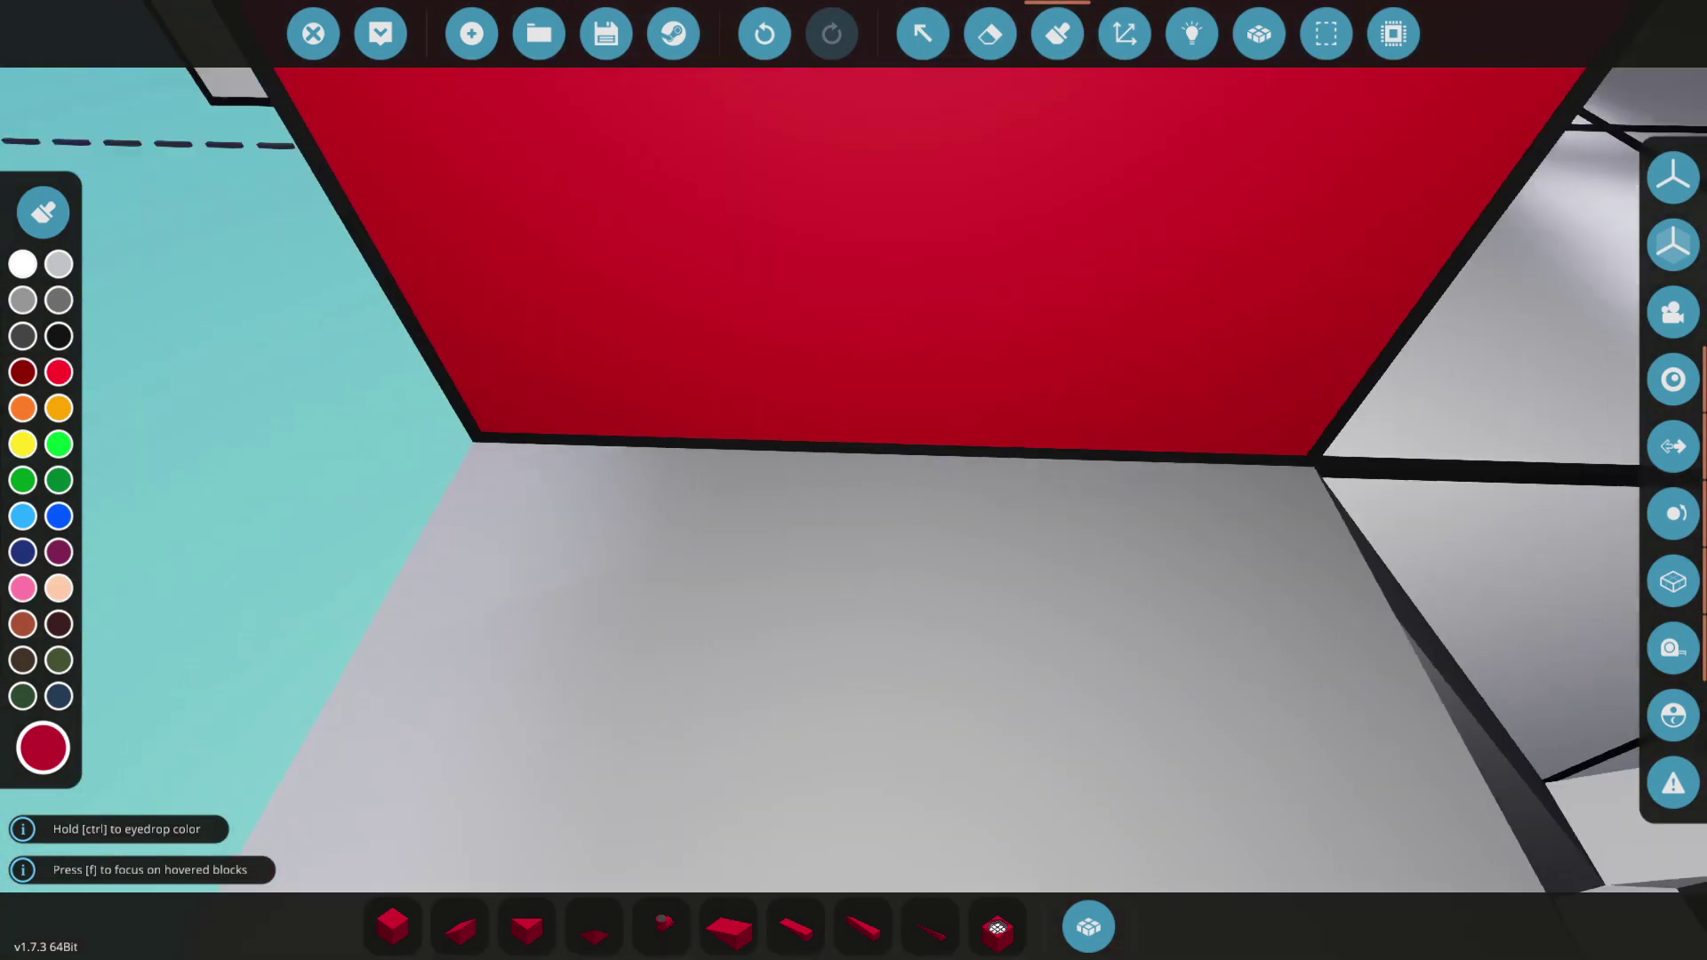
pyautogui.press('s')
pyautogui.press('w')
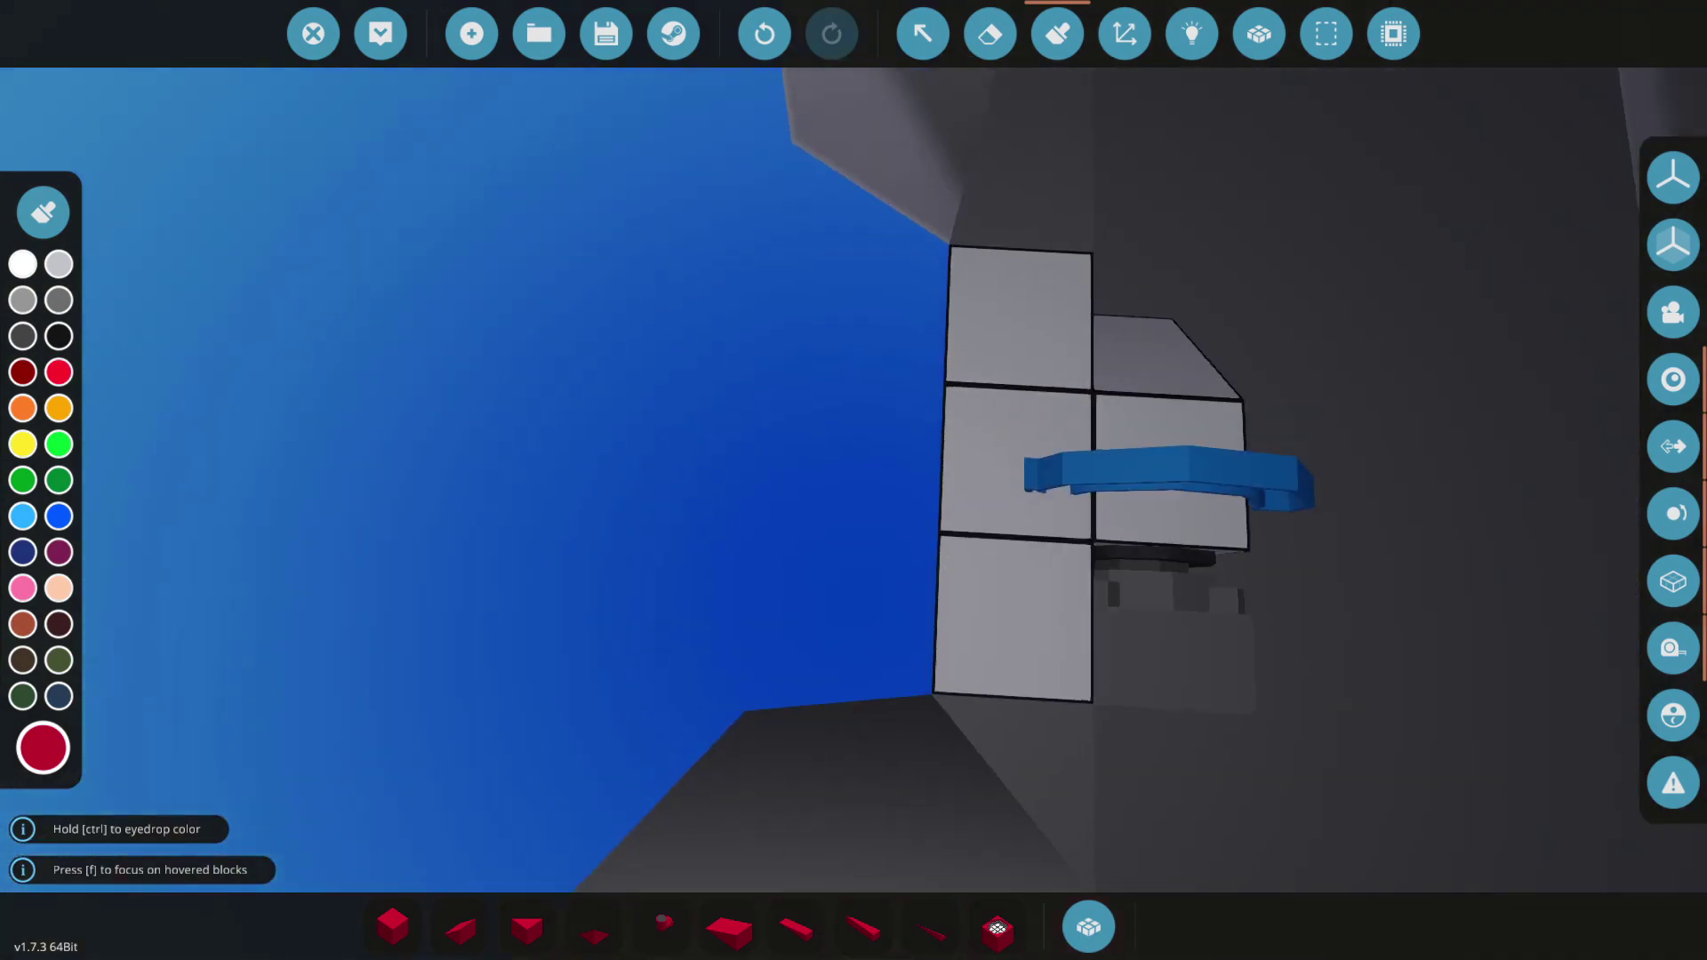
pyautogui.press('s')
pyautogui.press('w')
pyautogui.press('s')
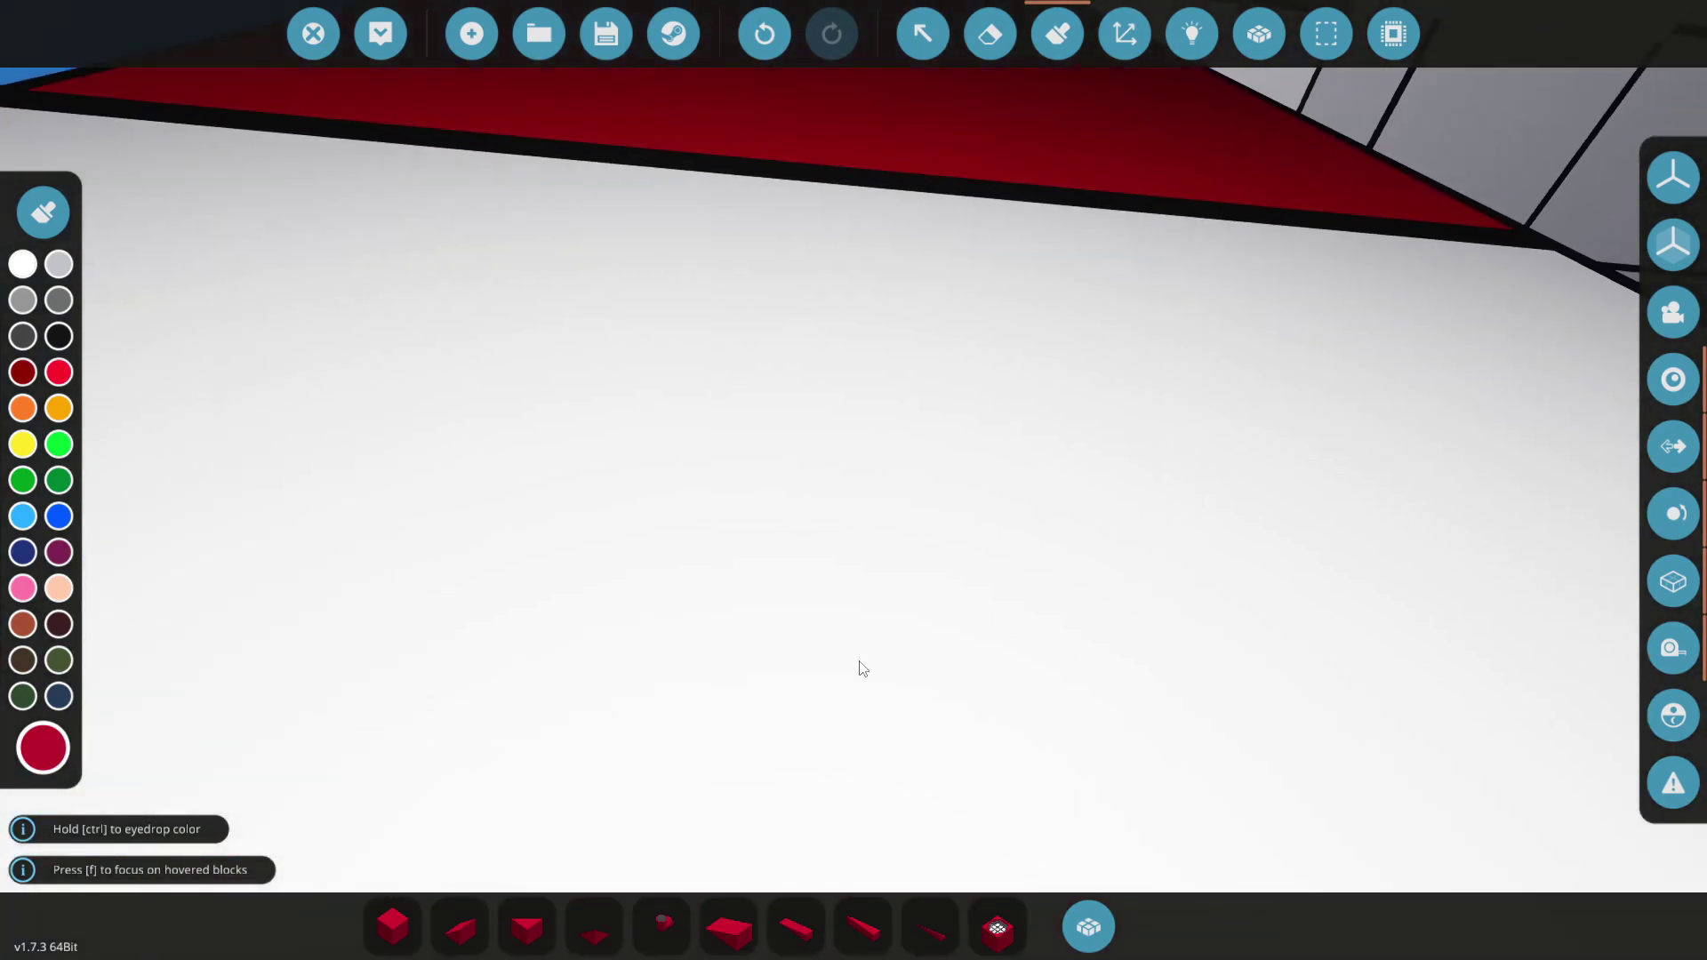
pyautogui.press('s')
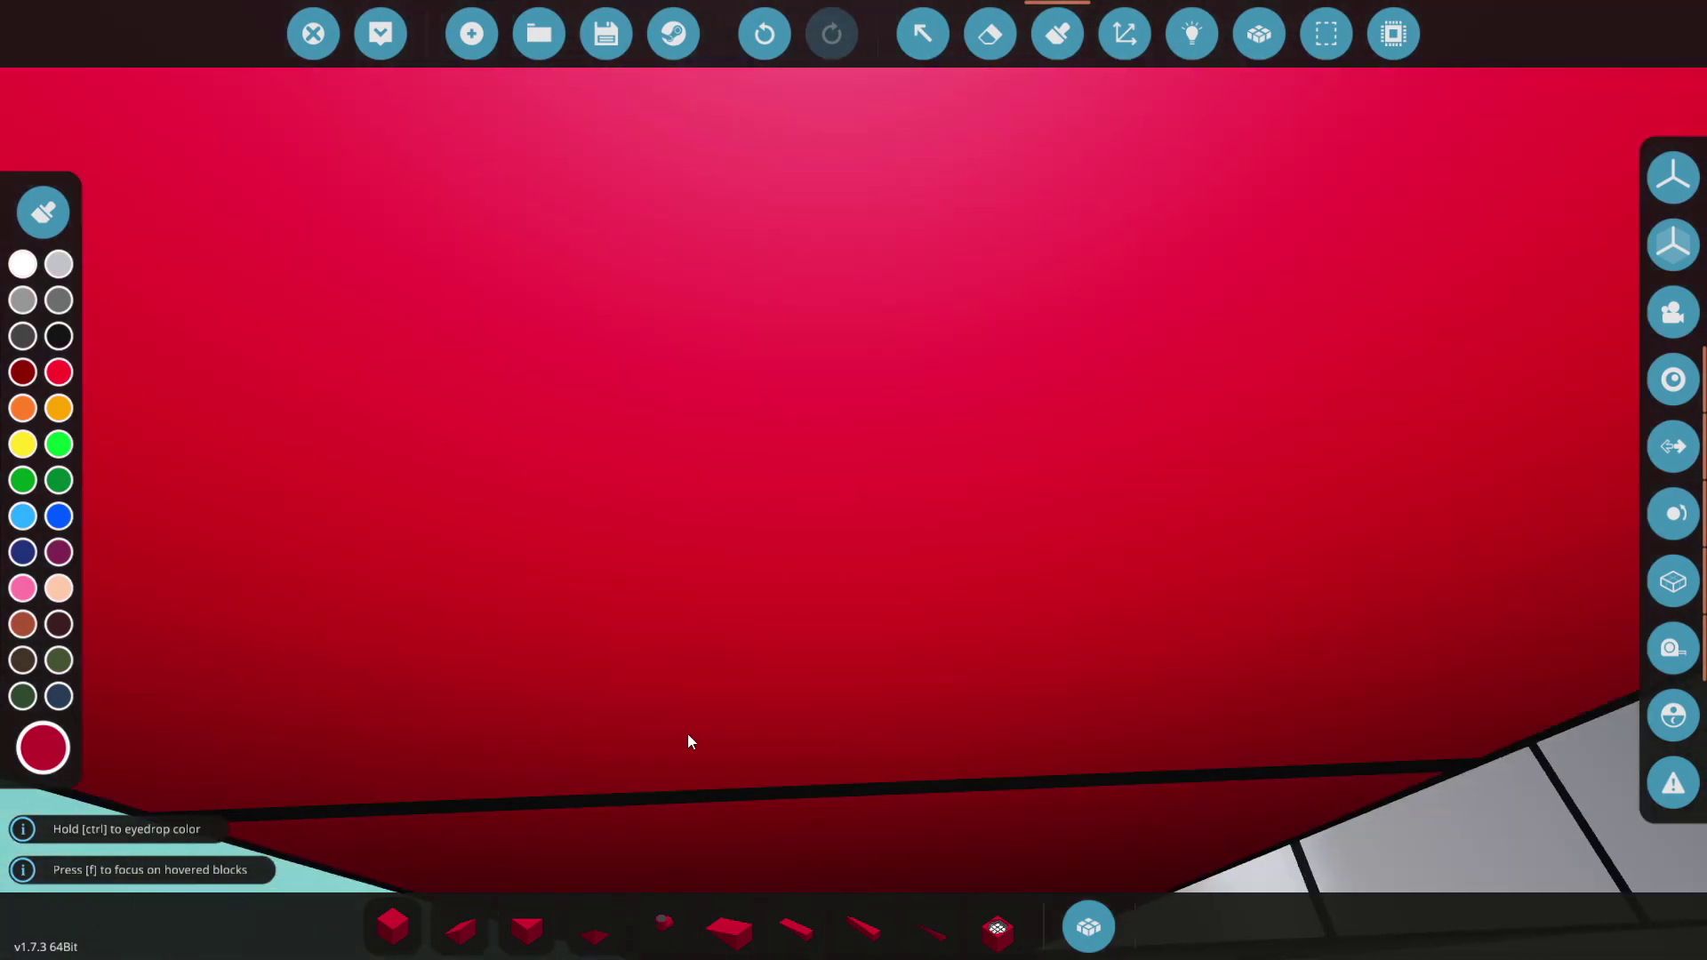
pyautogui.press('s')
pyautogui.press('w')
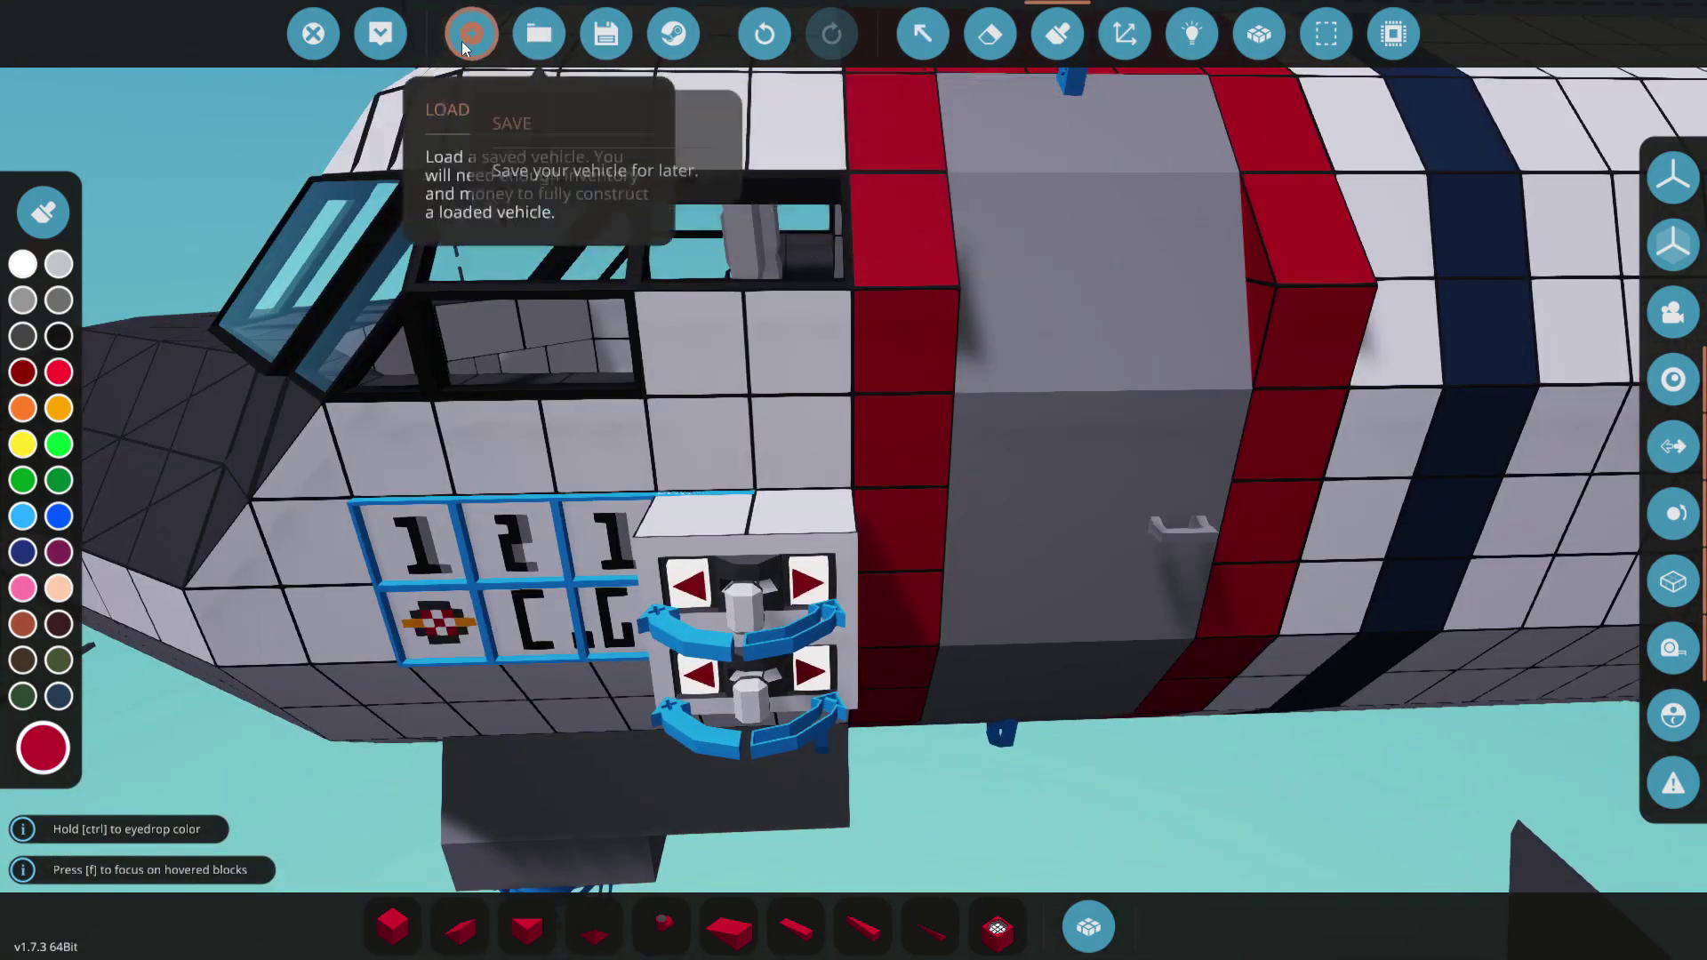
# Step: Spawn the repainted jet, push the door lever fully up, then return to the editor
pyautogui.click(400, 42)
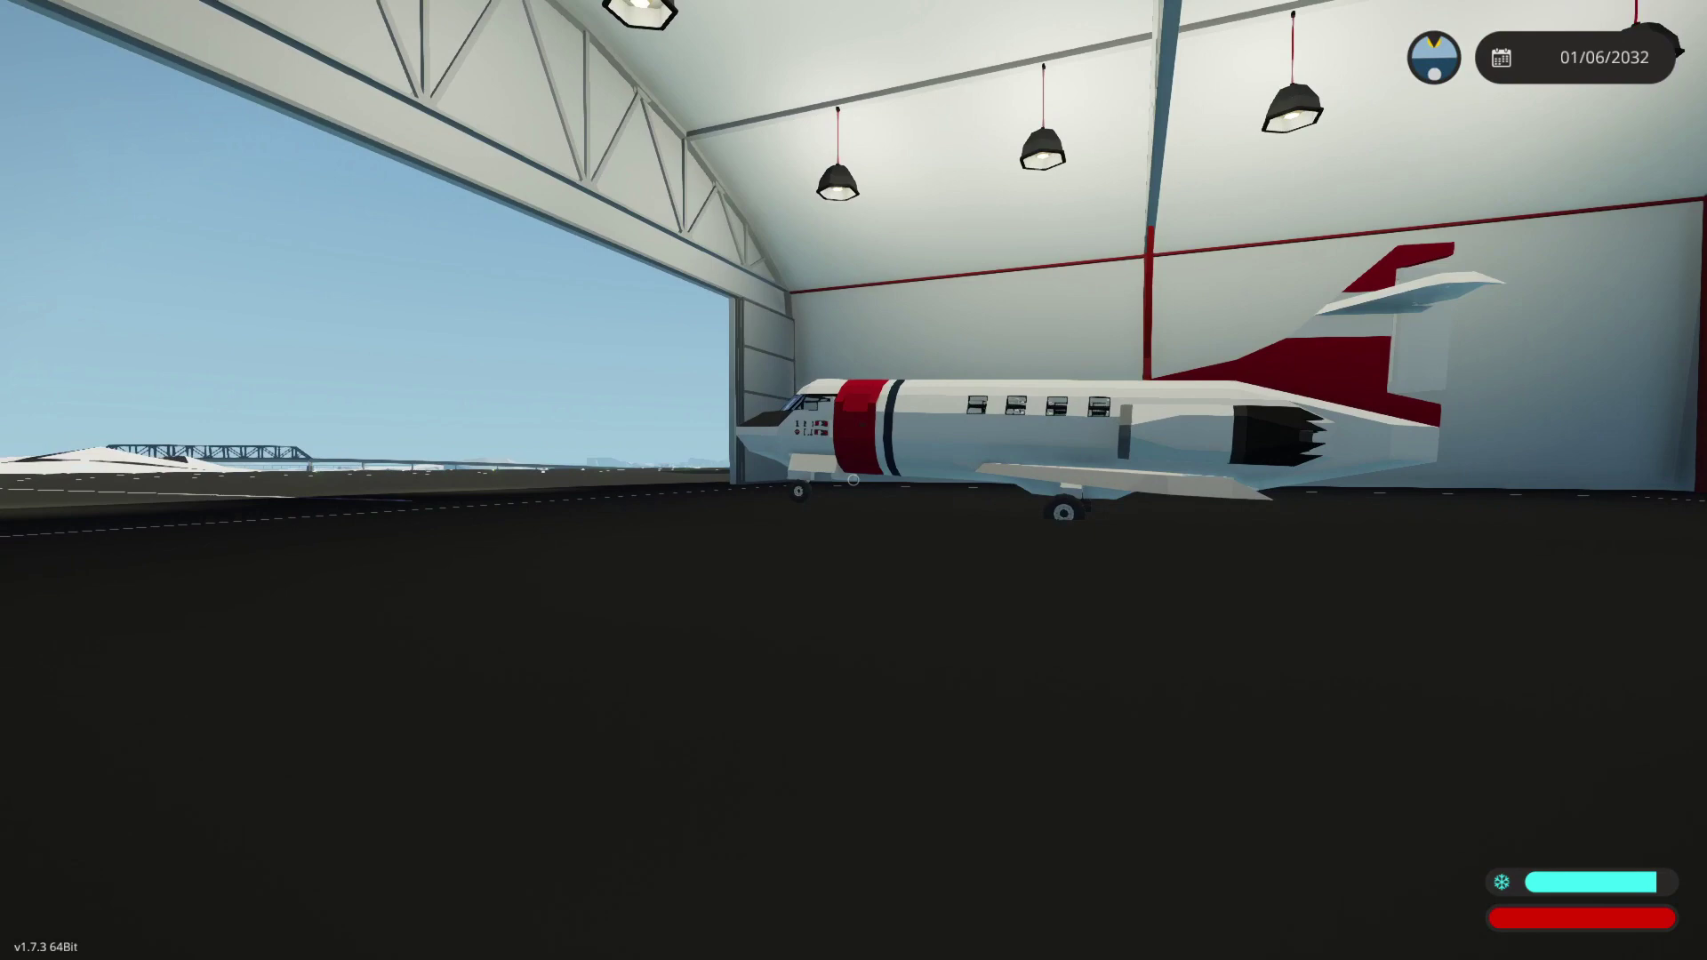
pyautogui.press('w')
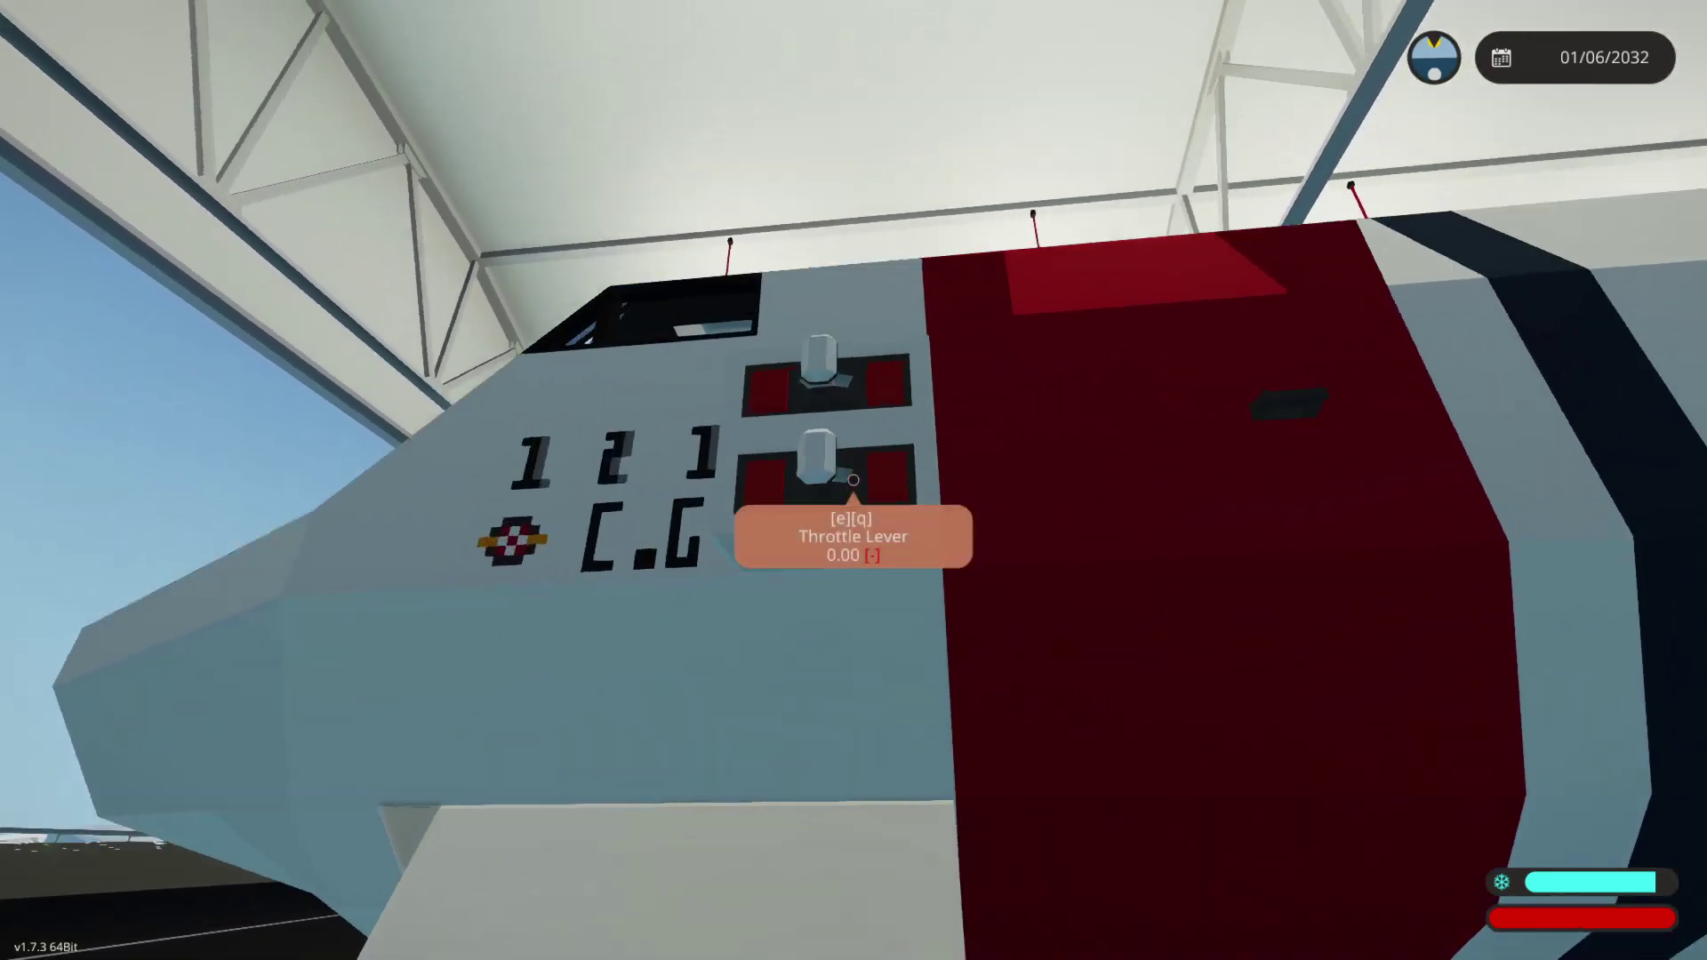
pyautogui.press('q')
pyautogui.press('q')
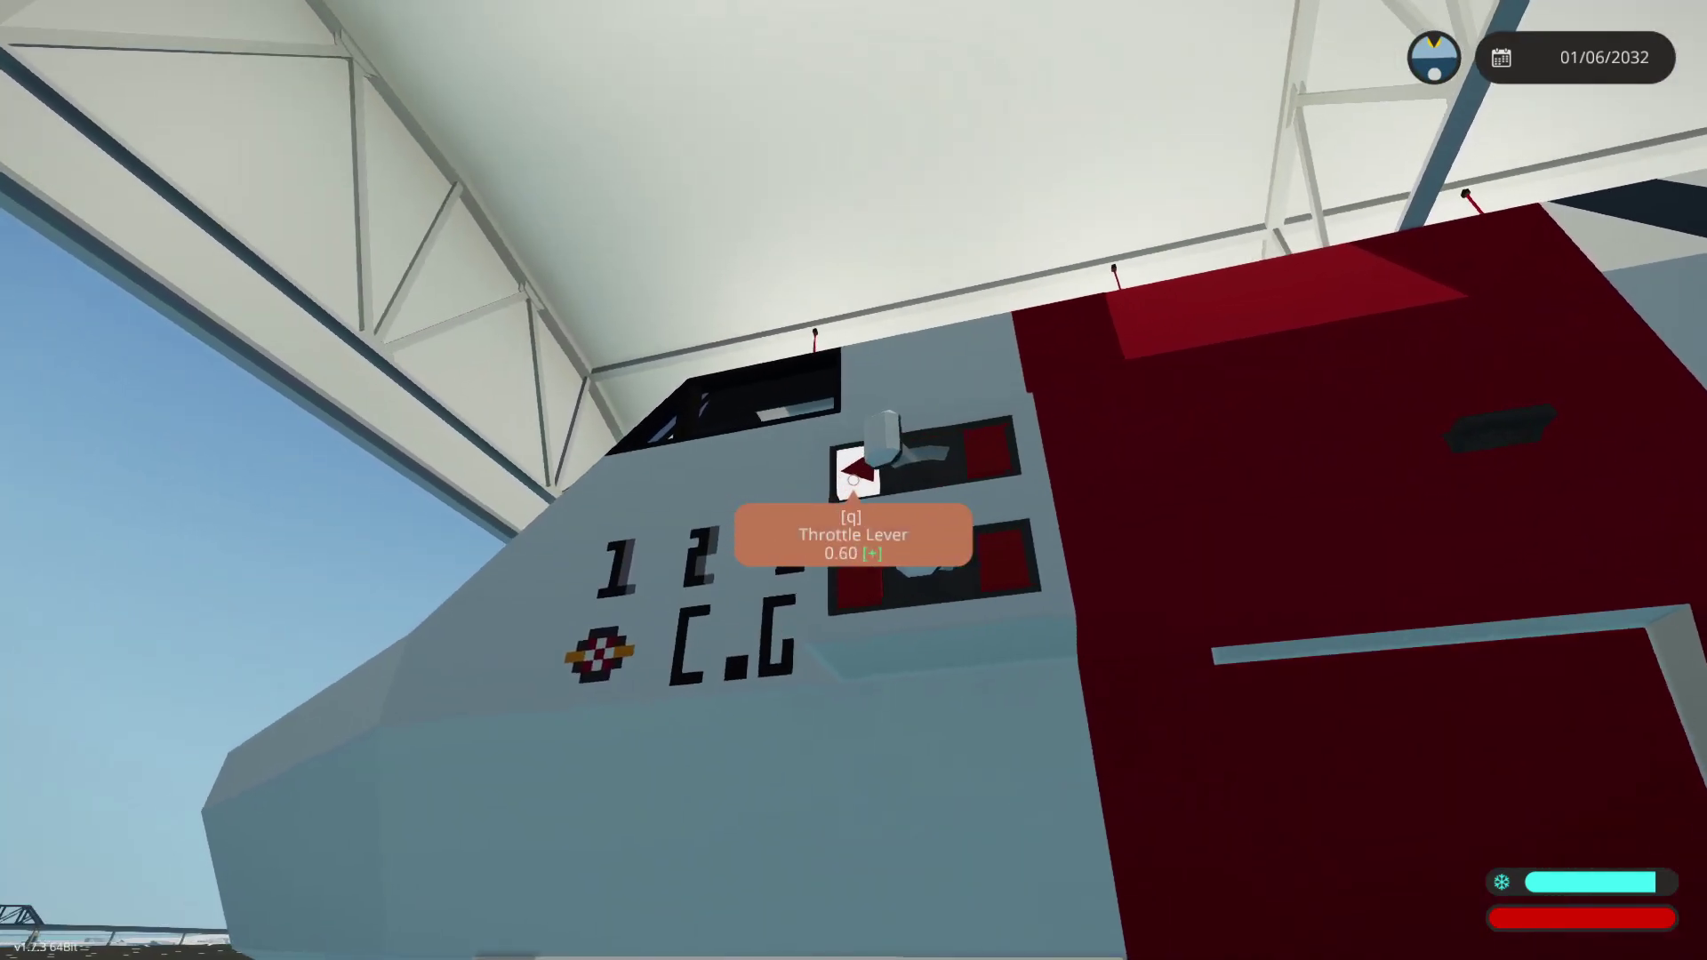
pyautogui.press('q')
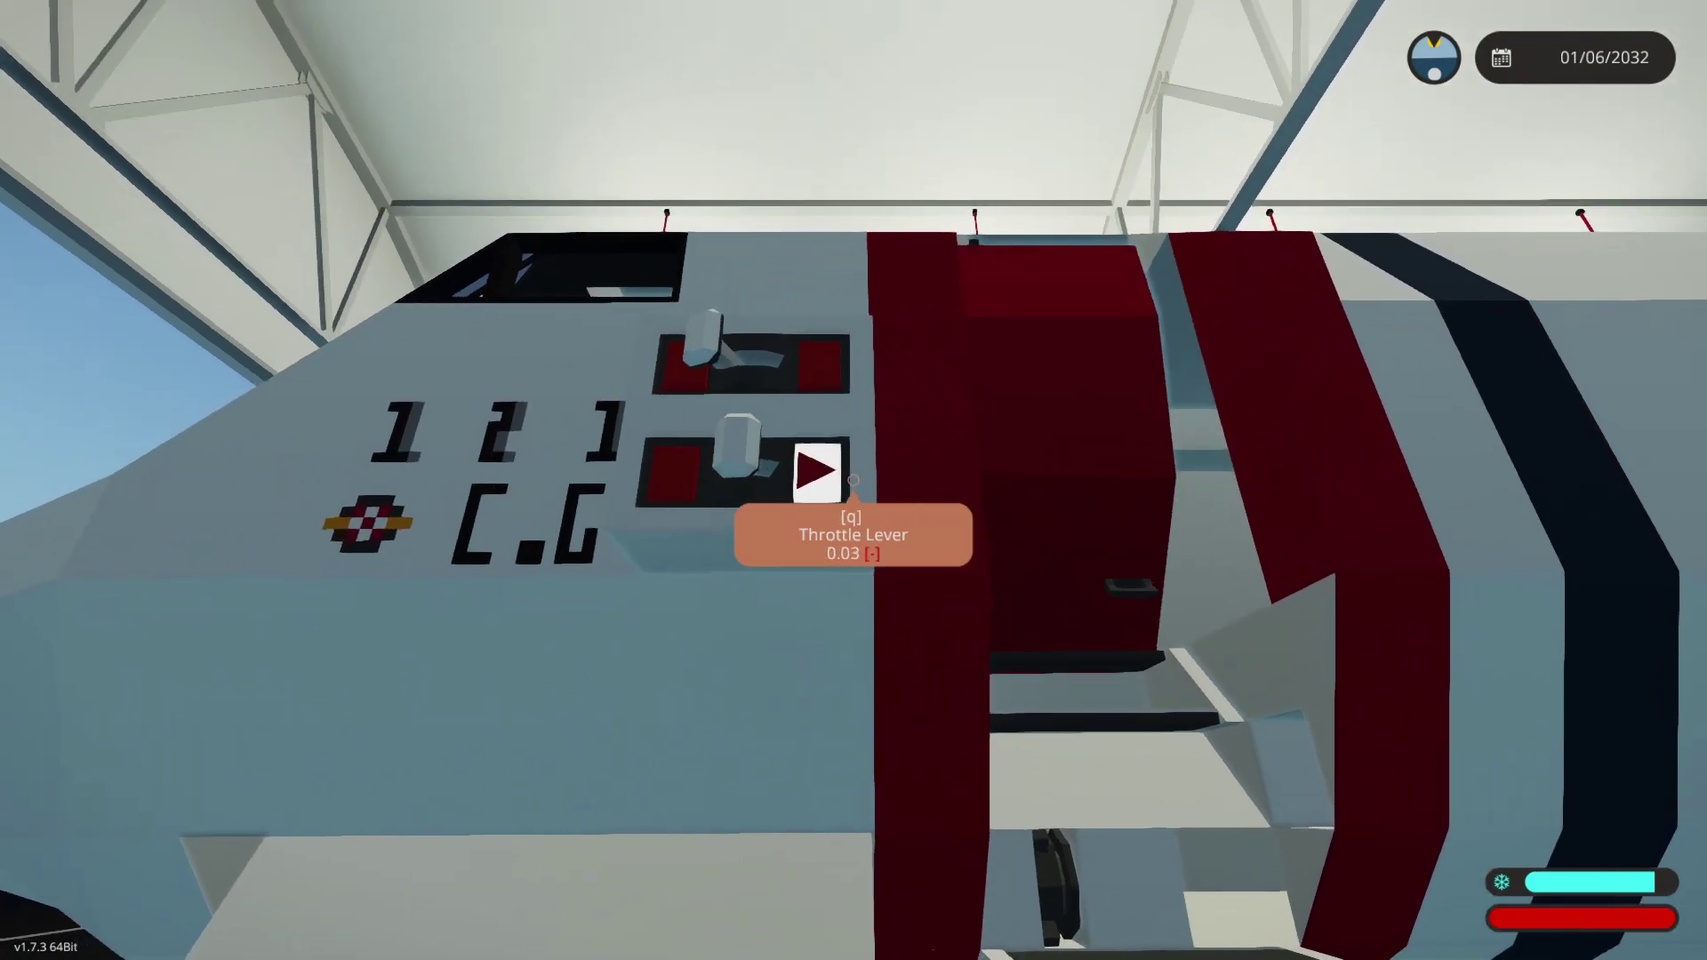
pyautogui.press('q')
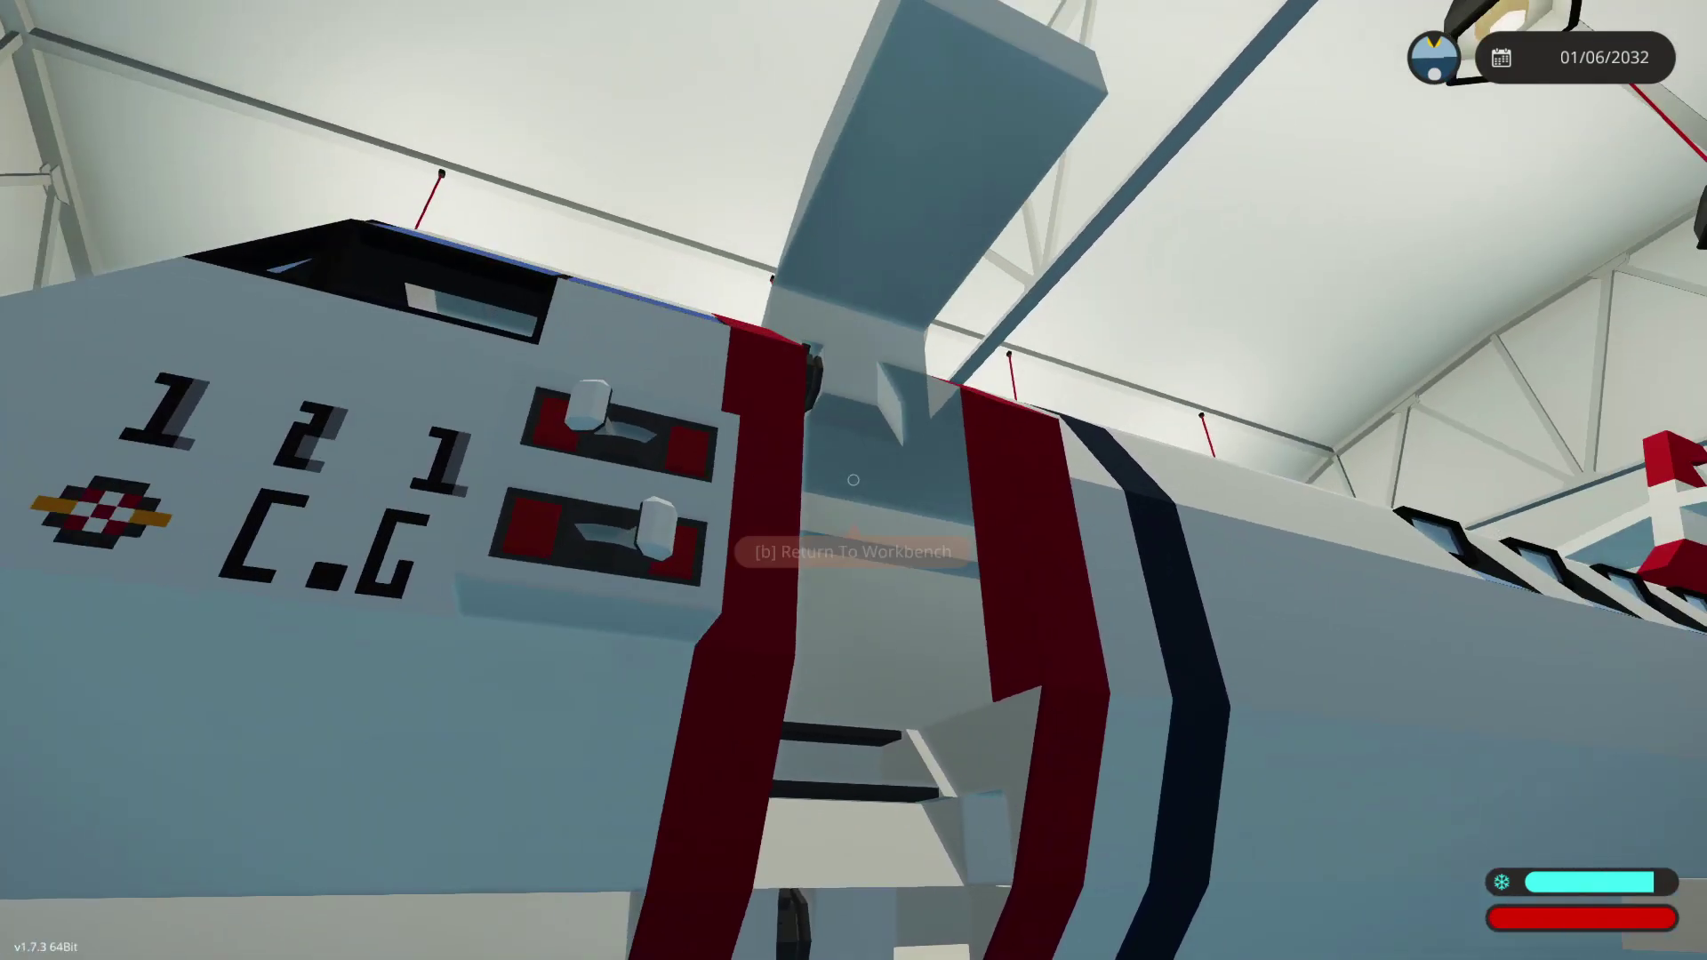
pyautogui.press('e')
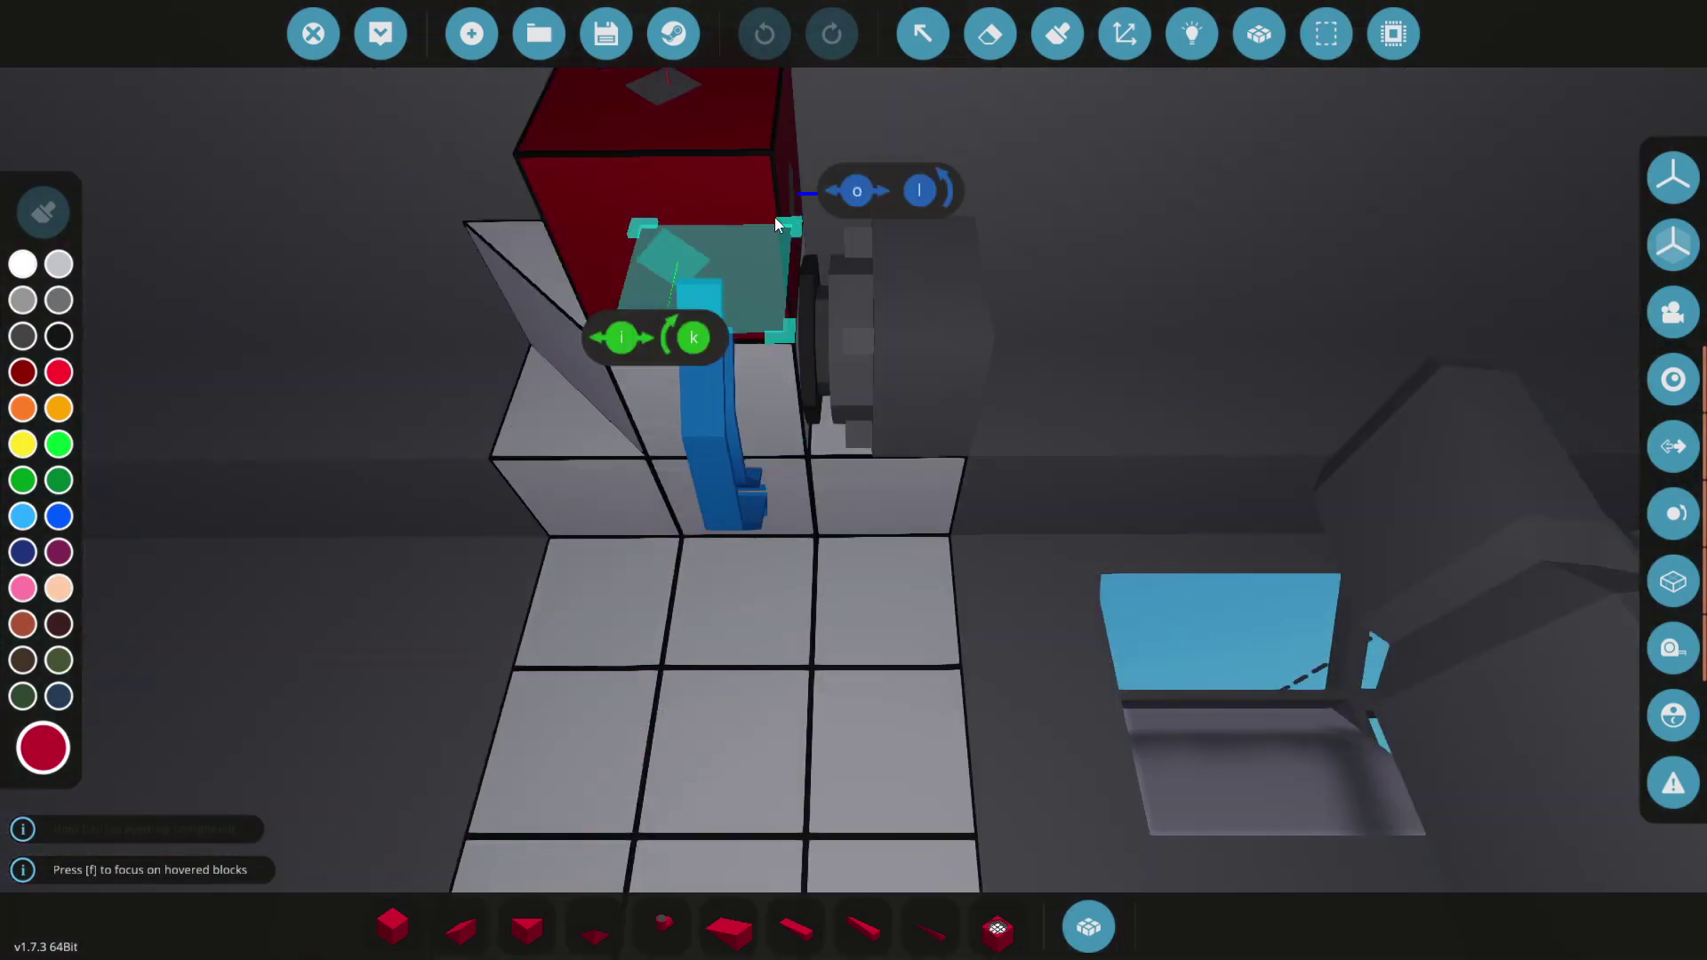
# Step: Place a plate beside the door hinge and remove the wedge block in the recess
pyautogui.click(651, 502)
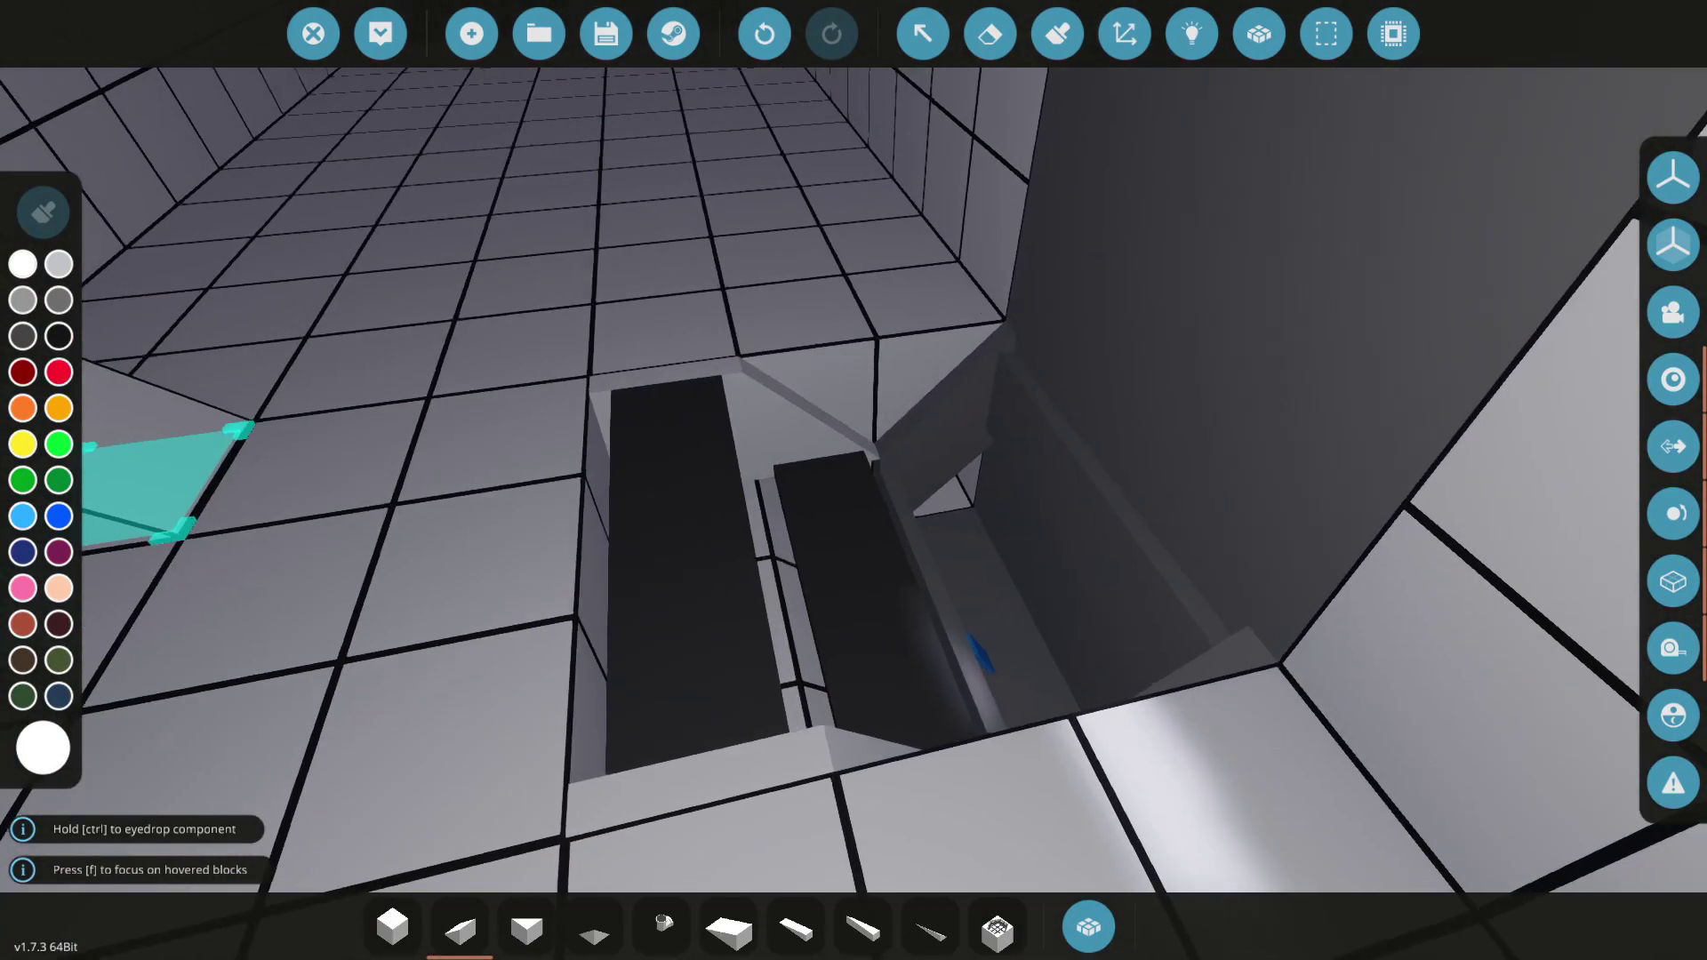
pyautogui.press('x')
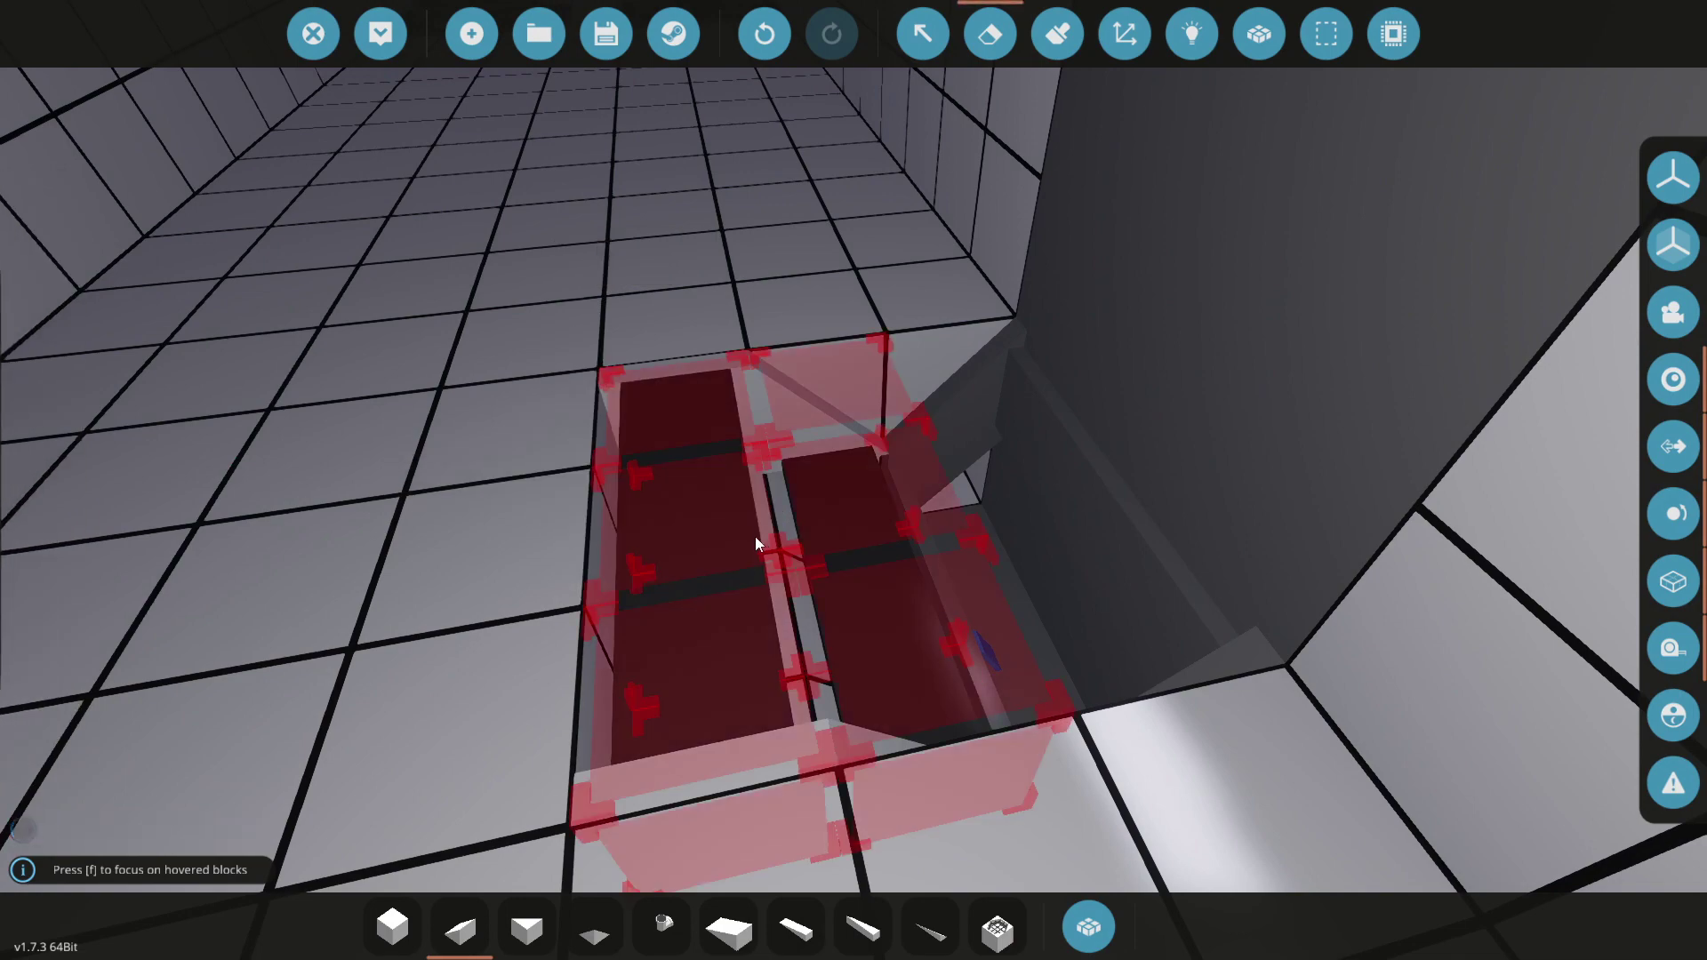
pyautogui.click(756, 536)
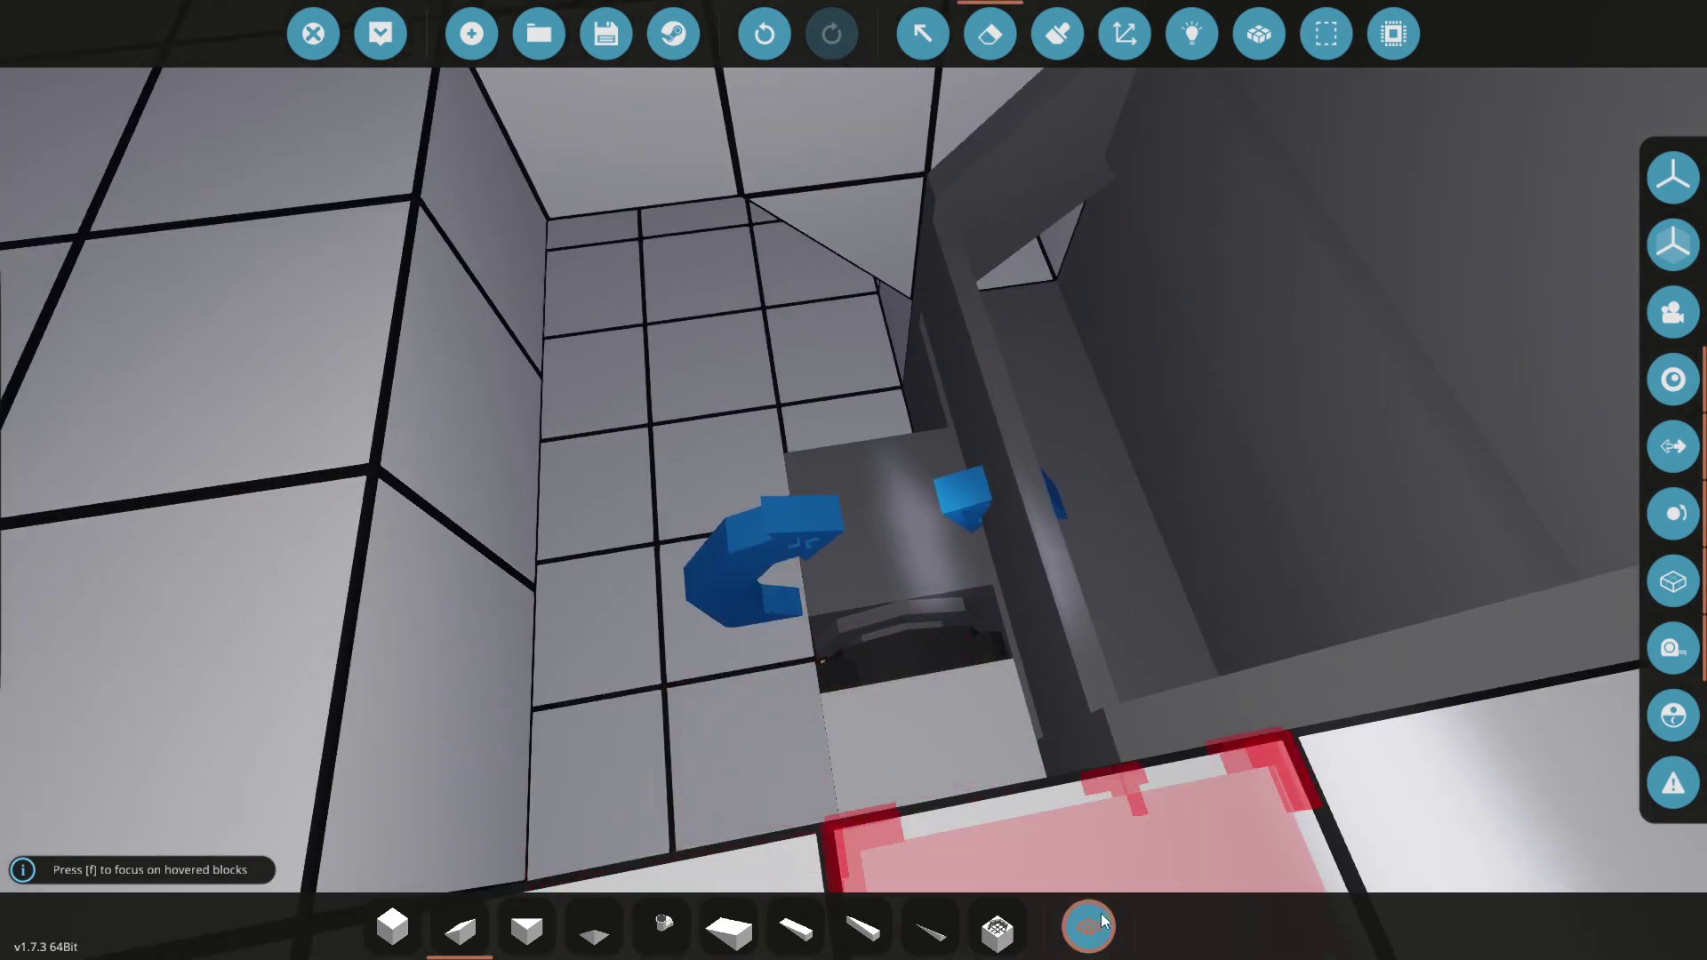
# Step: Pick the Stair Top component from the inventory and survey the recess and fuselage side
pyautogui.click(1102, 921)
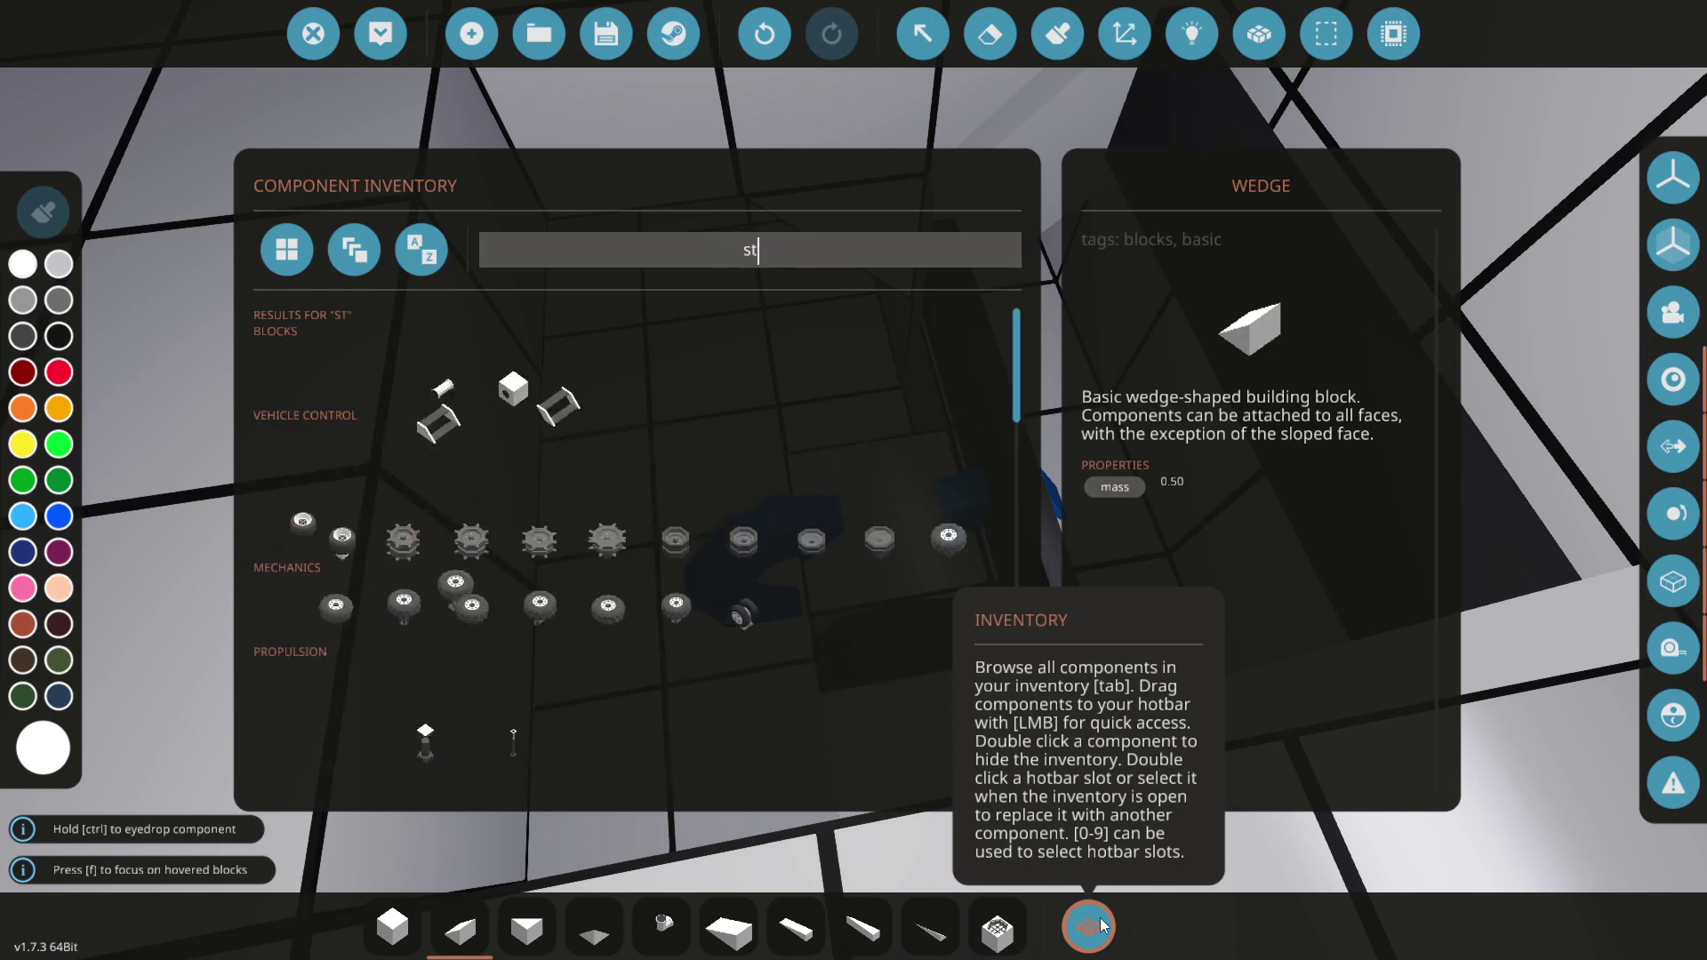
pyautogui.doubleClick(358, 379)
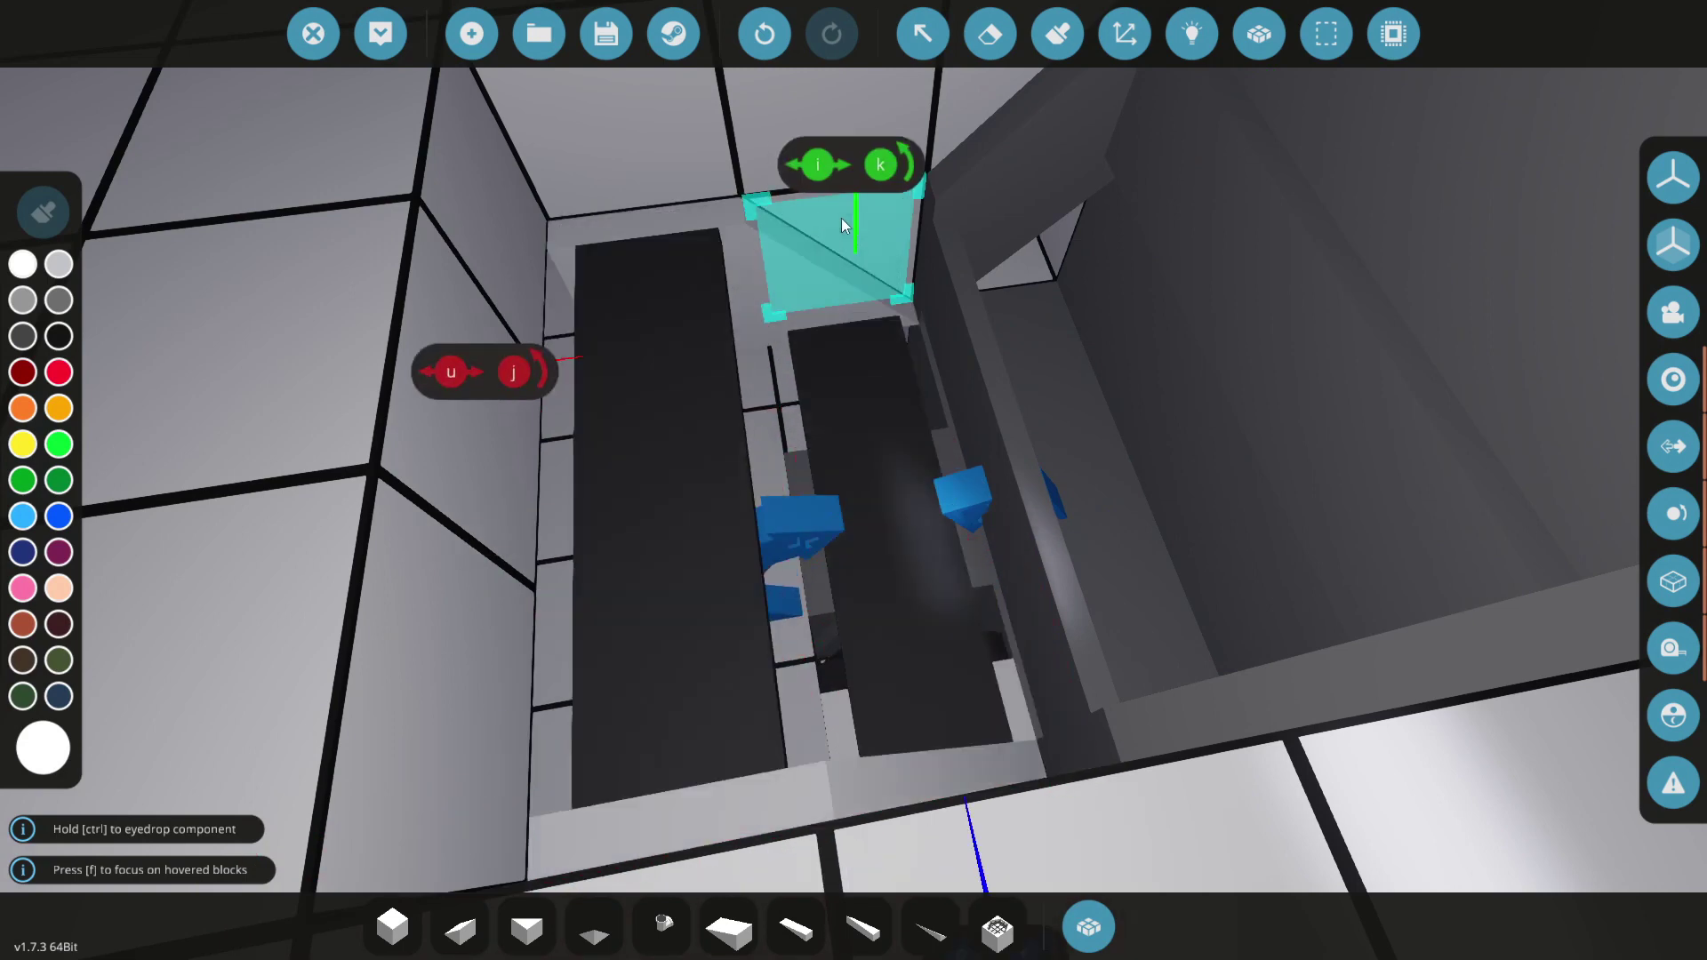
pyautogui.press('s')
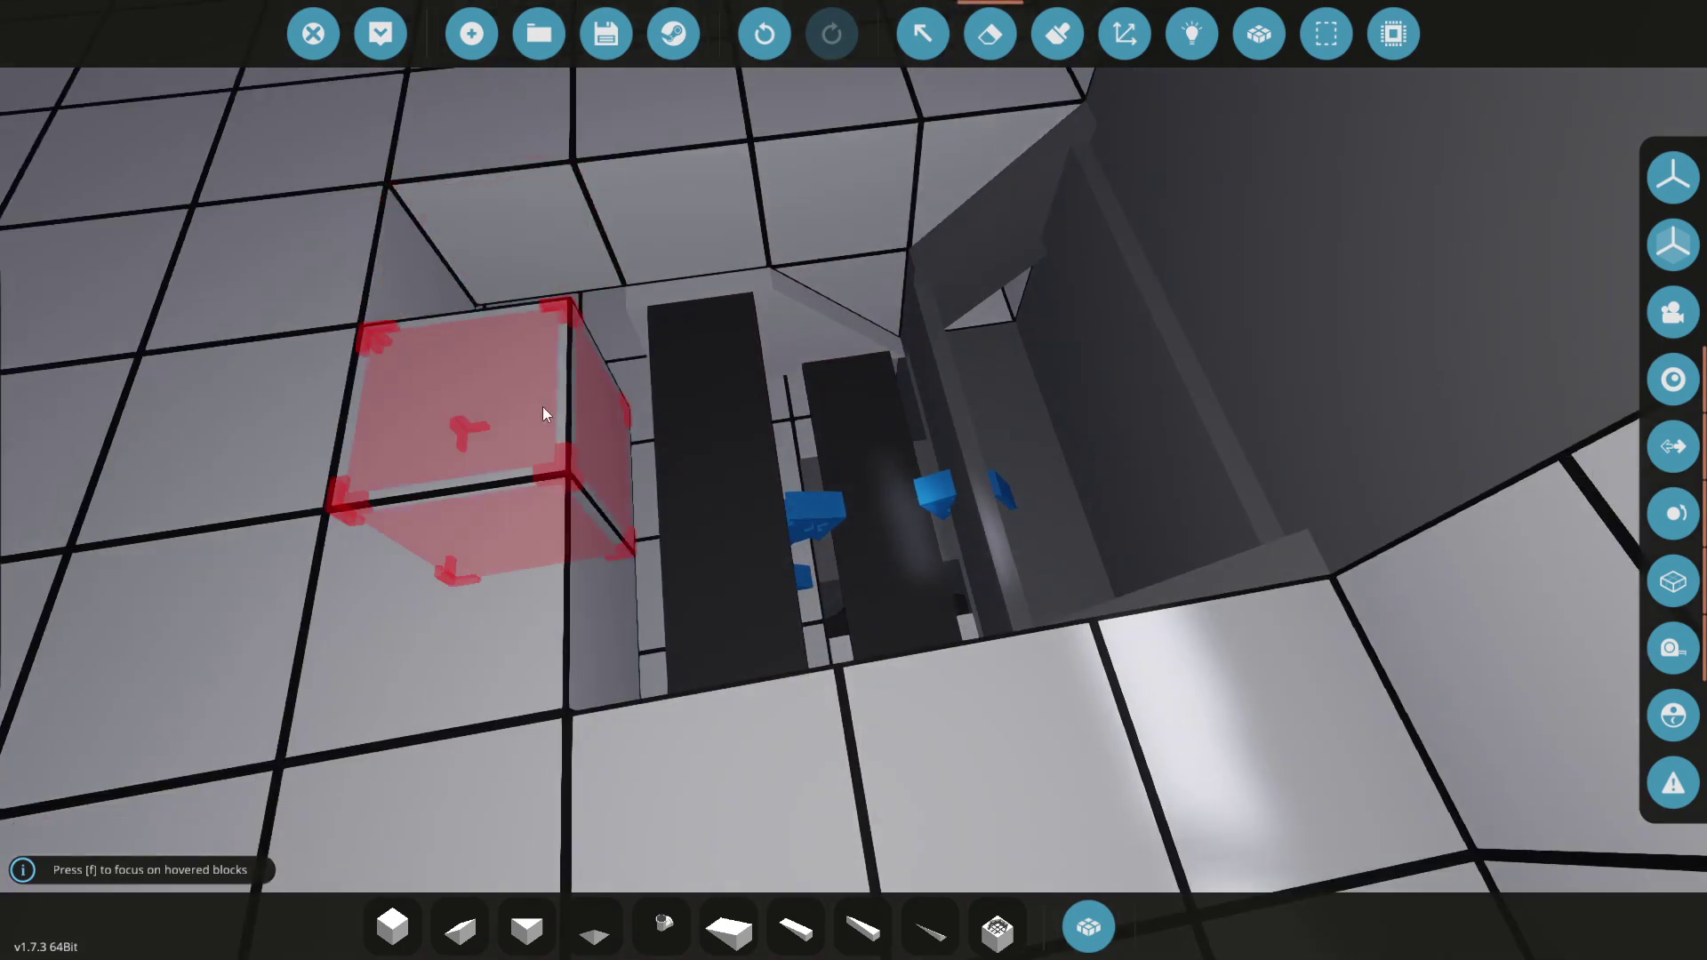
pyautogui.press('w')
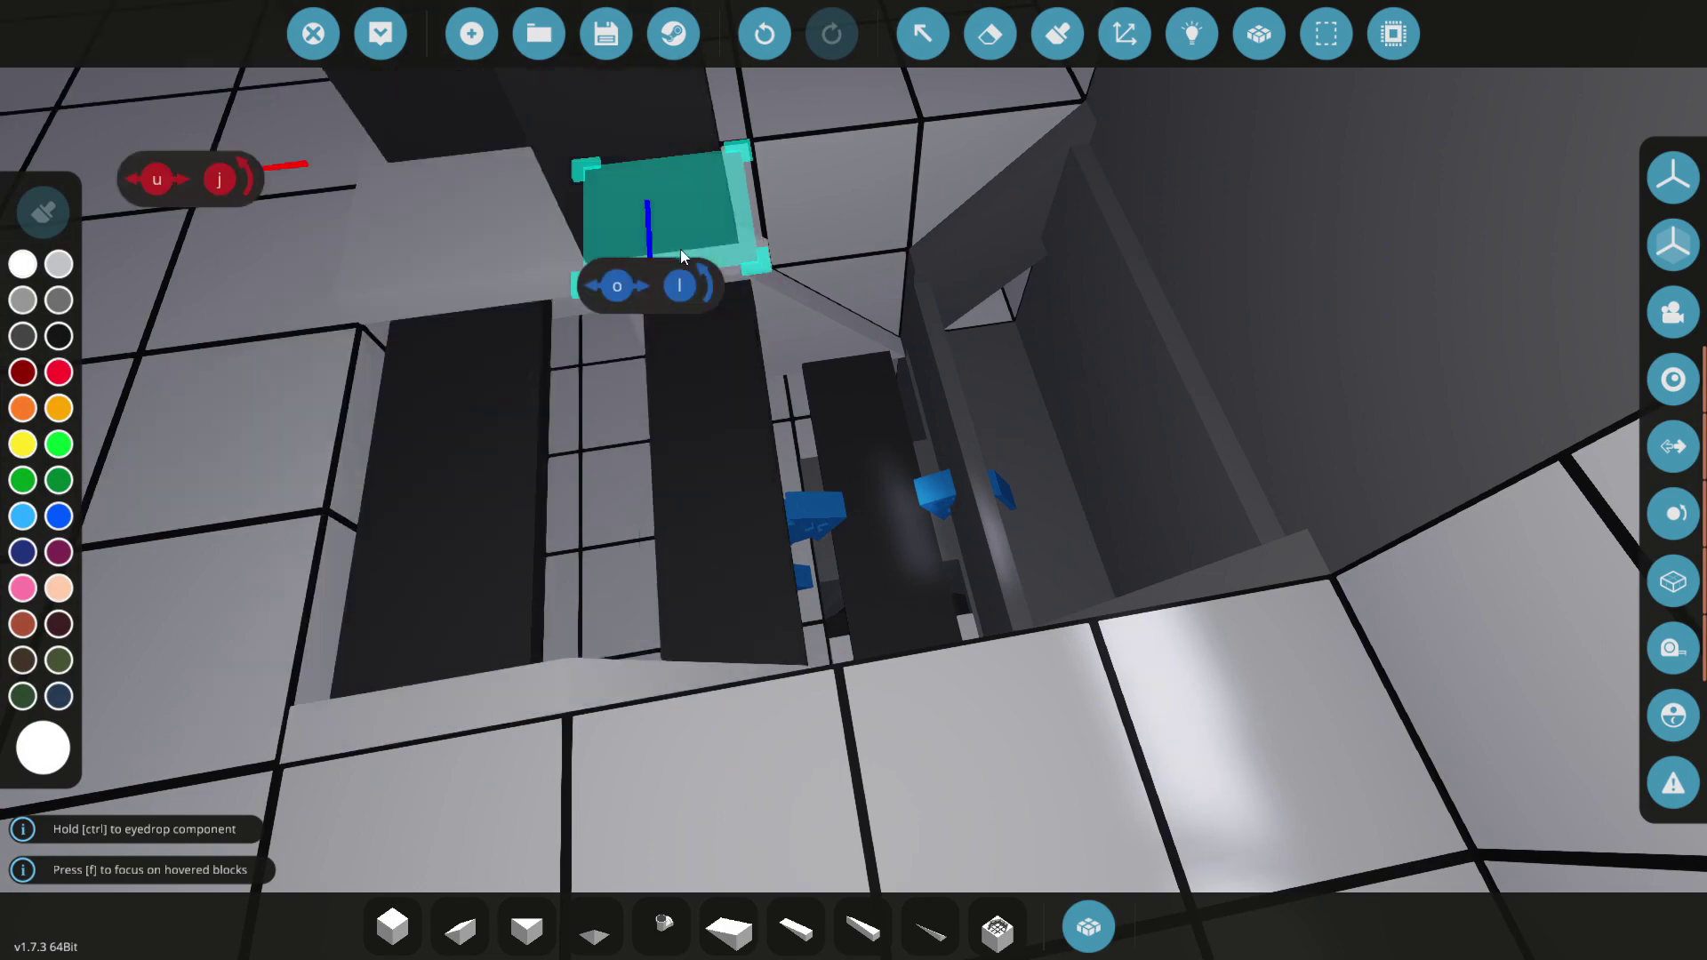
pyautogui.press('s')
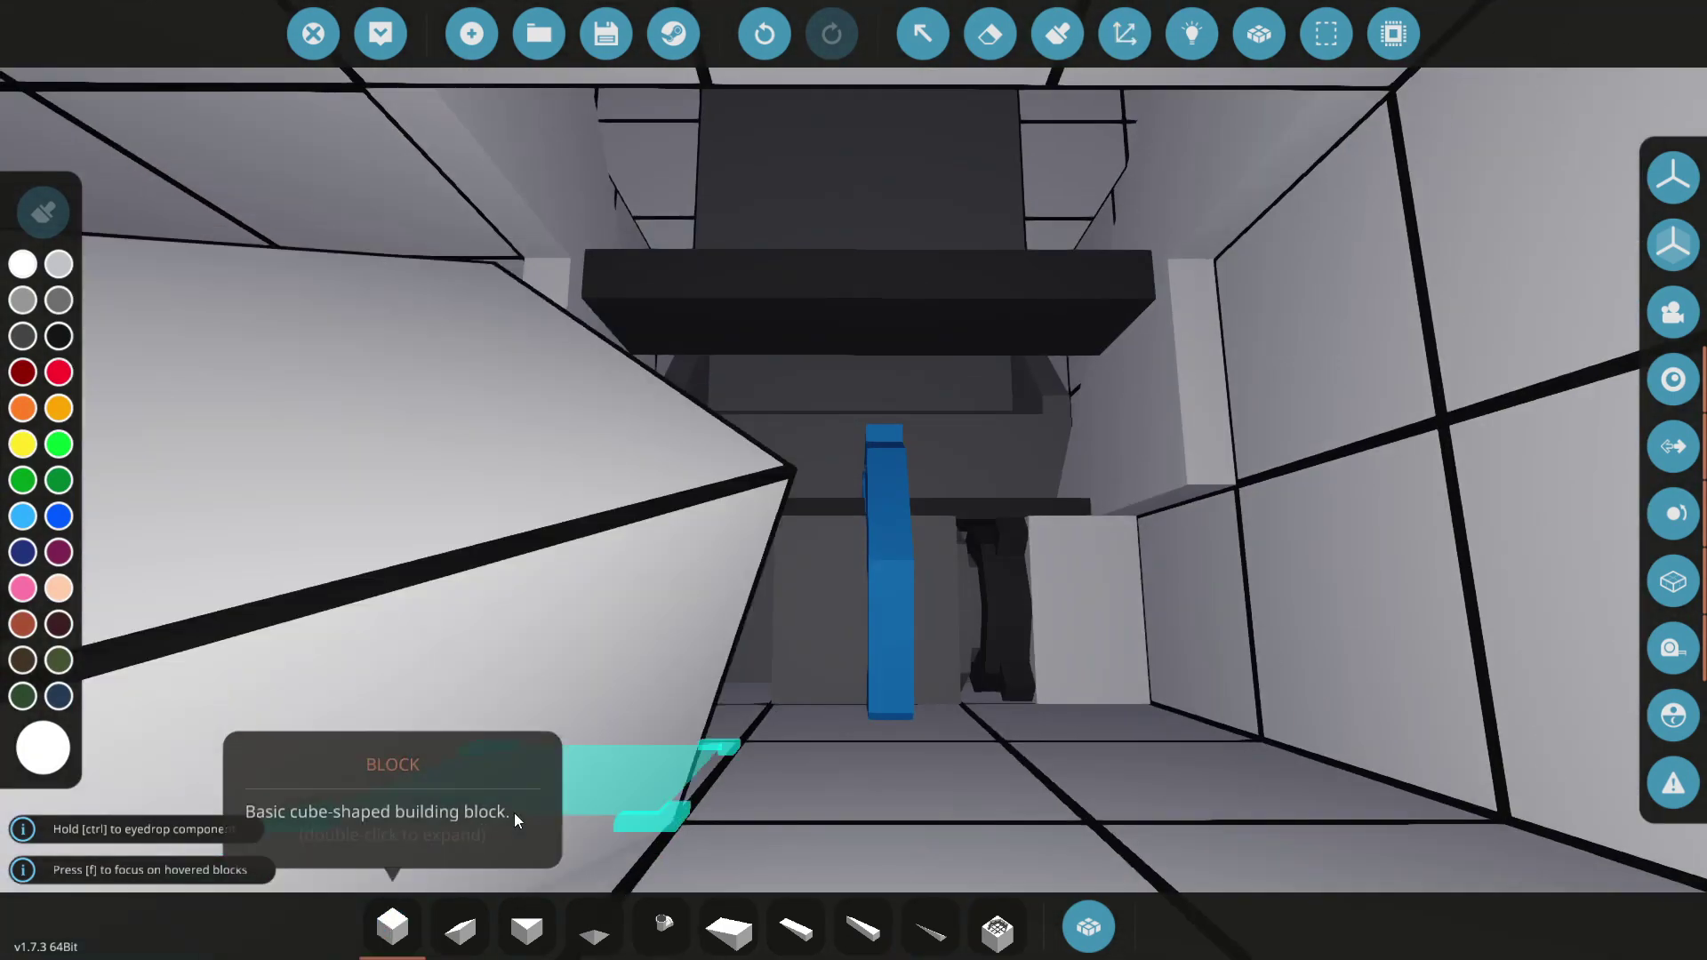
pyautogui.press('w')
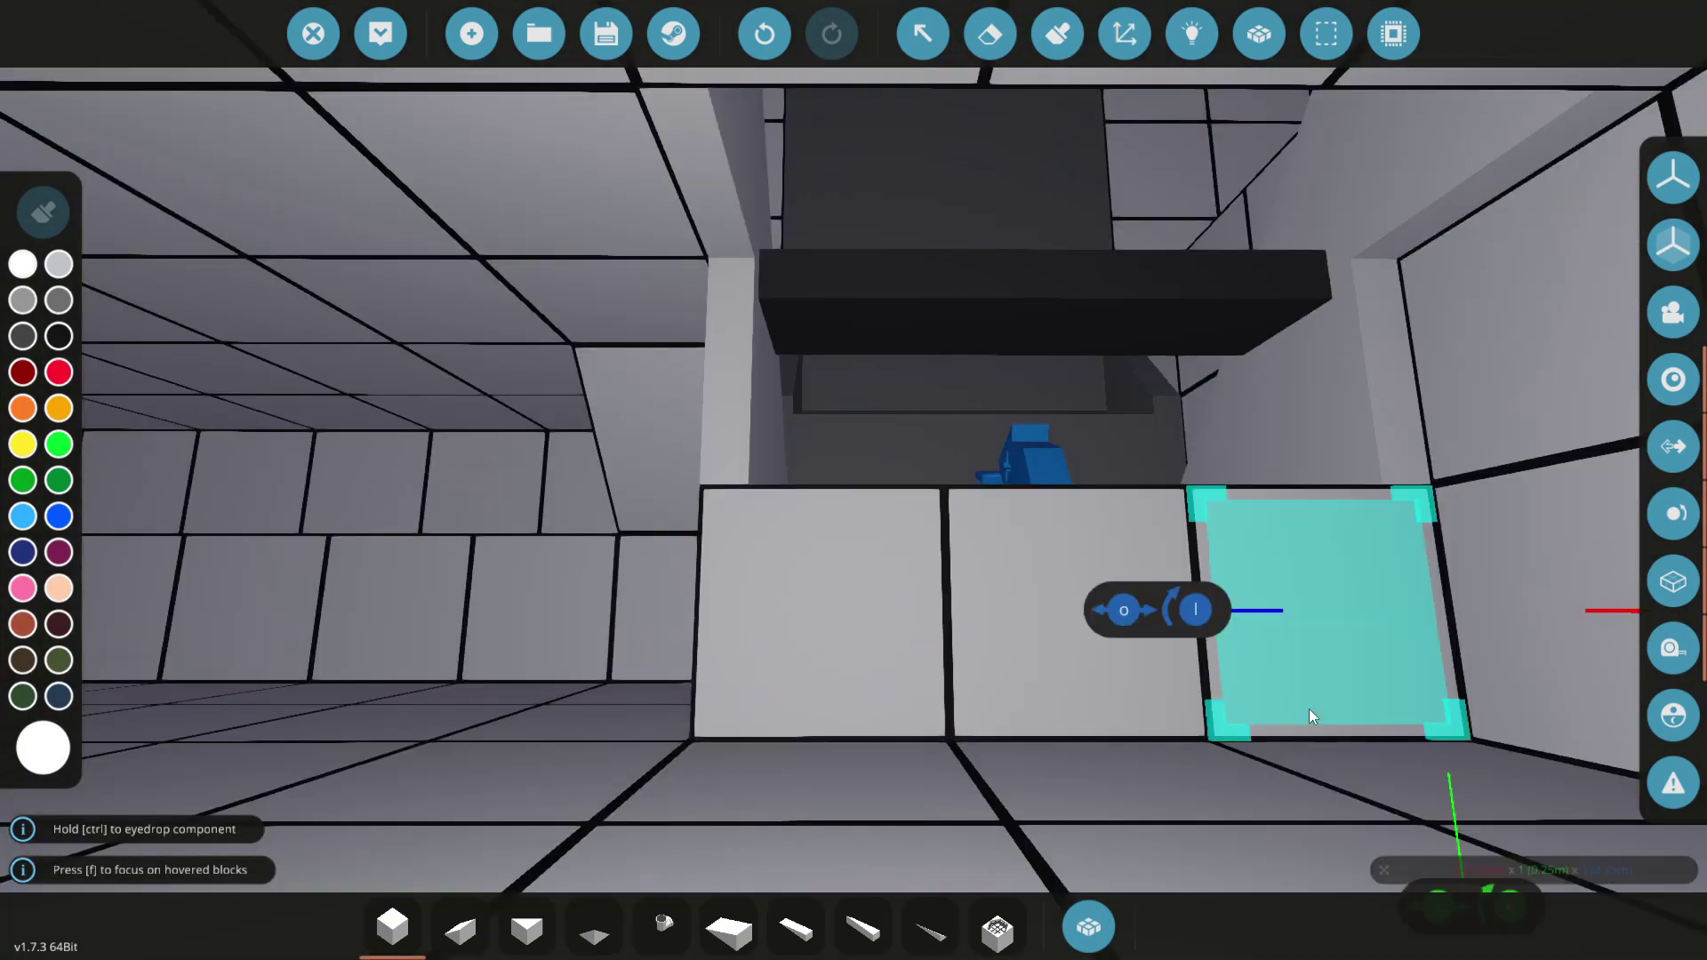
pyautogui.press('s')
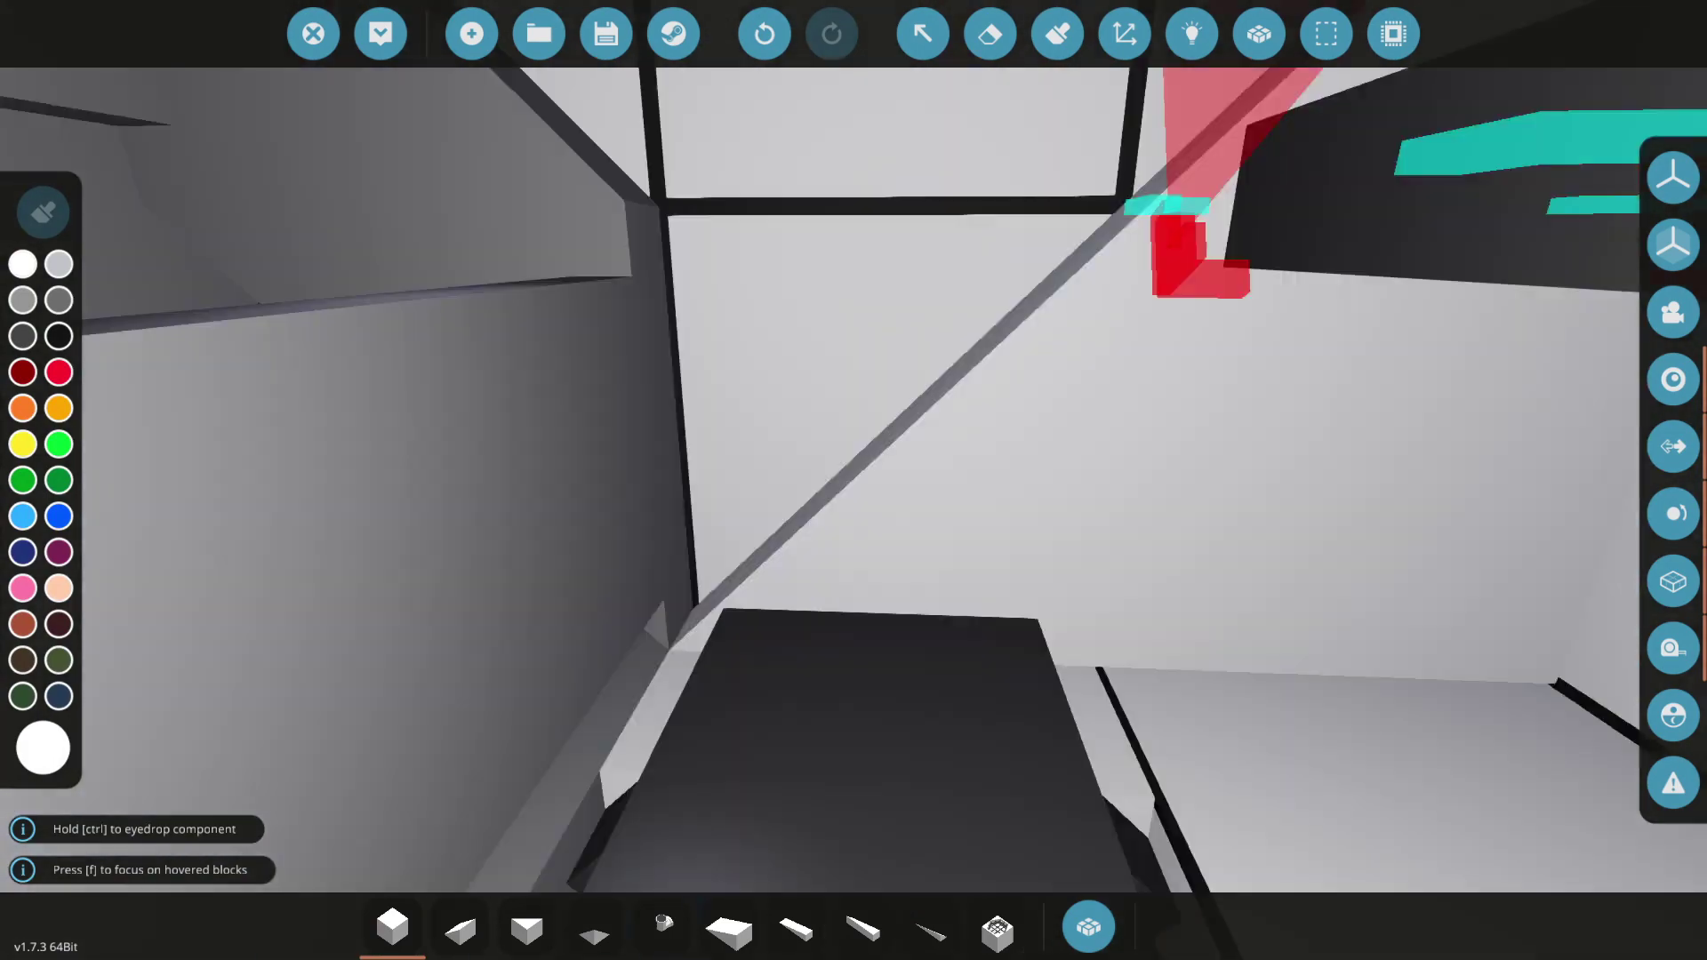
pyautogui.press('w')
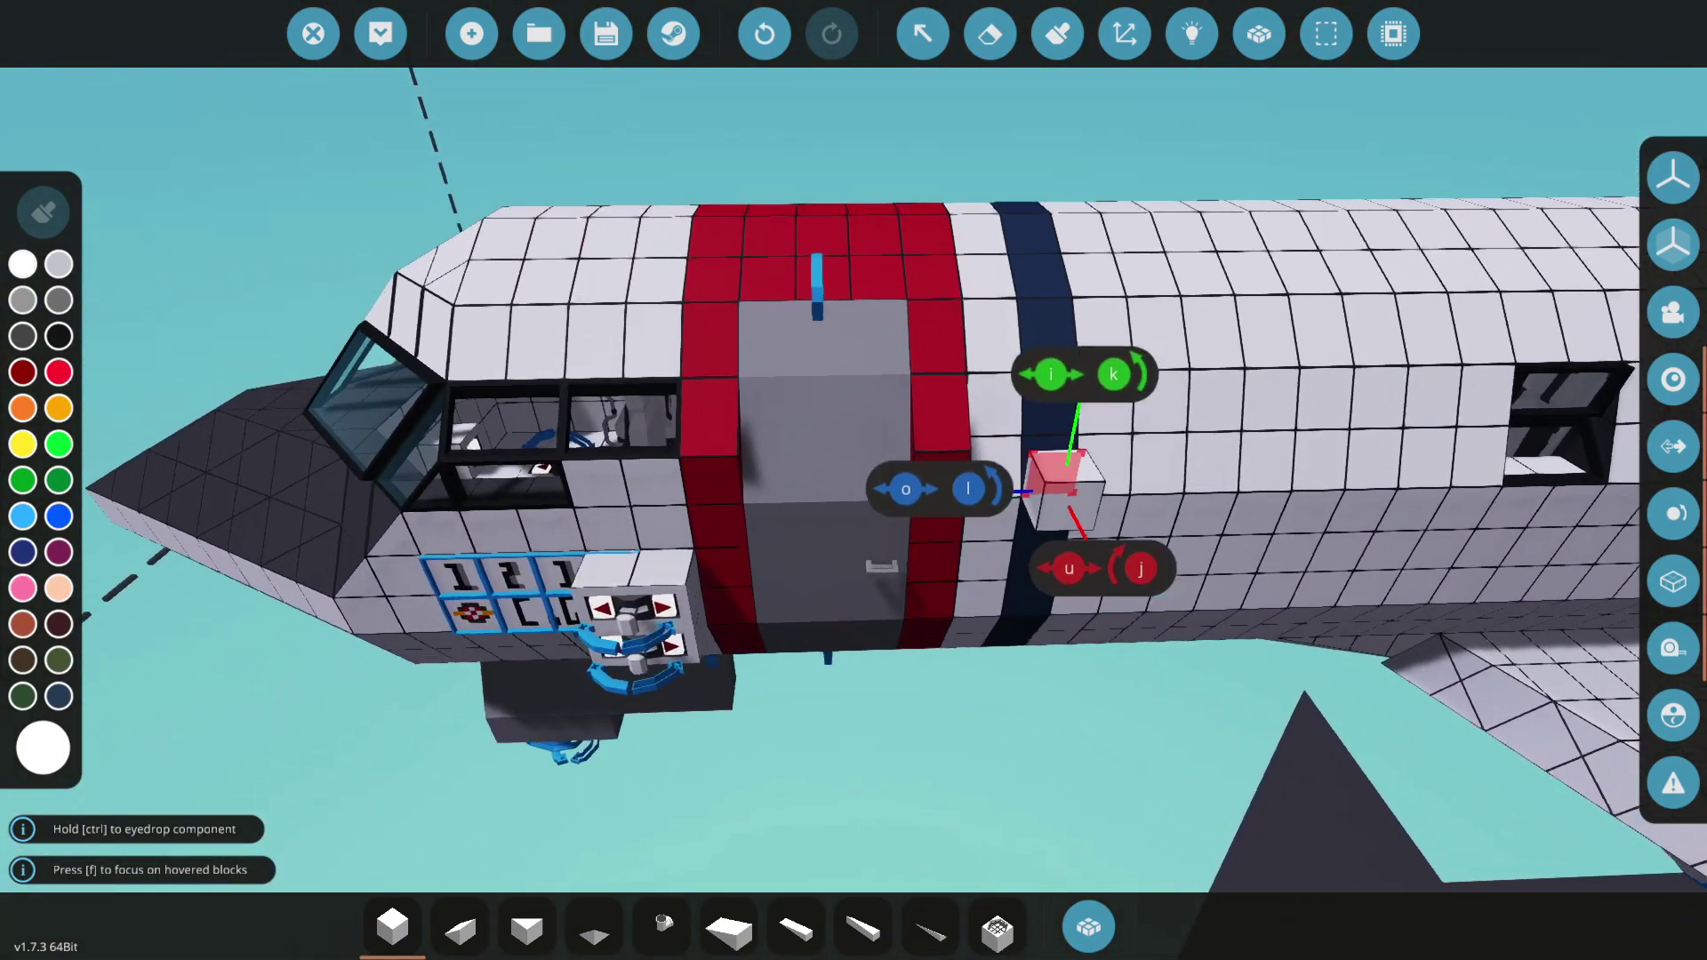
pyautogui.press('w')
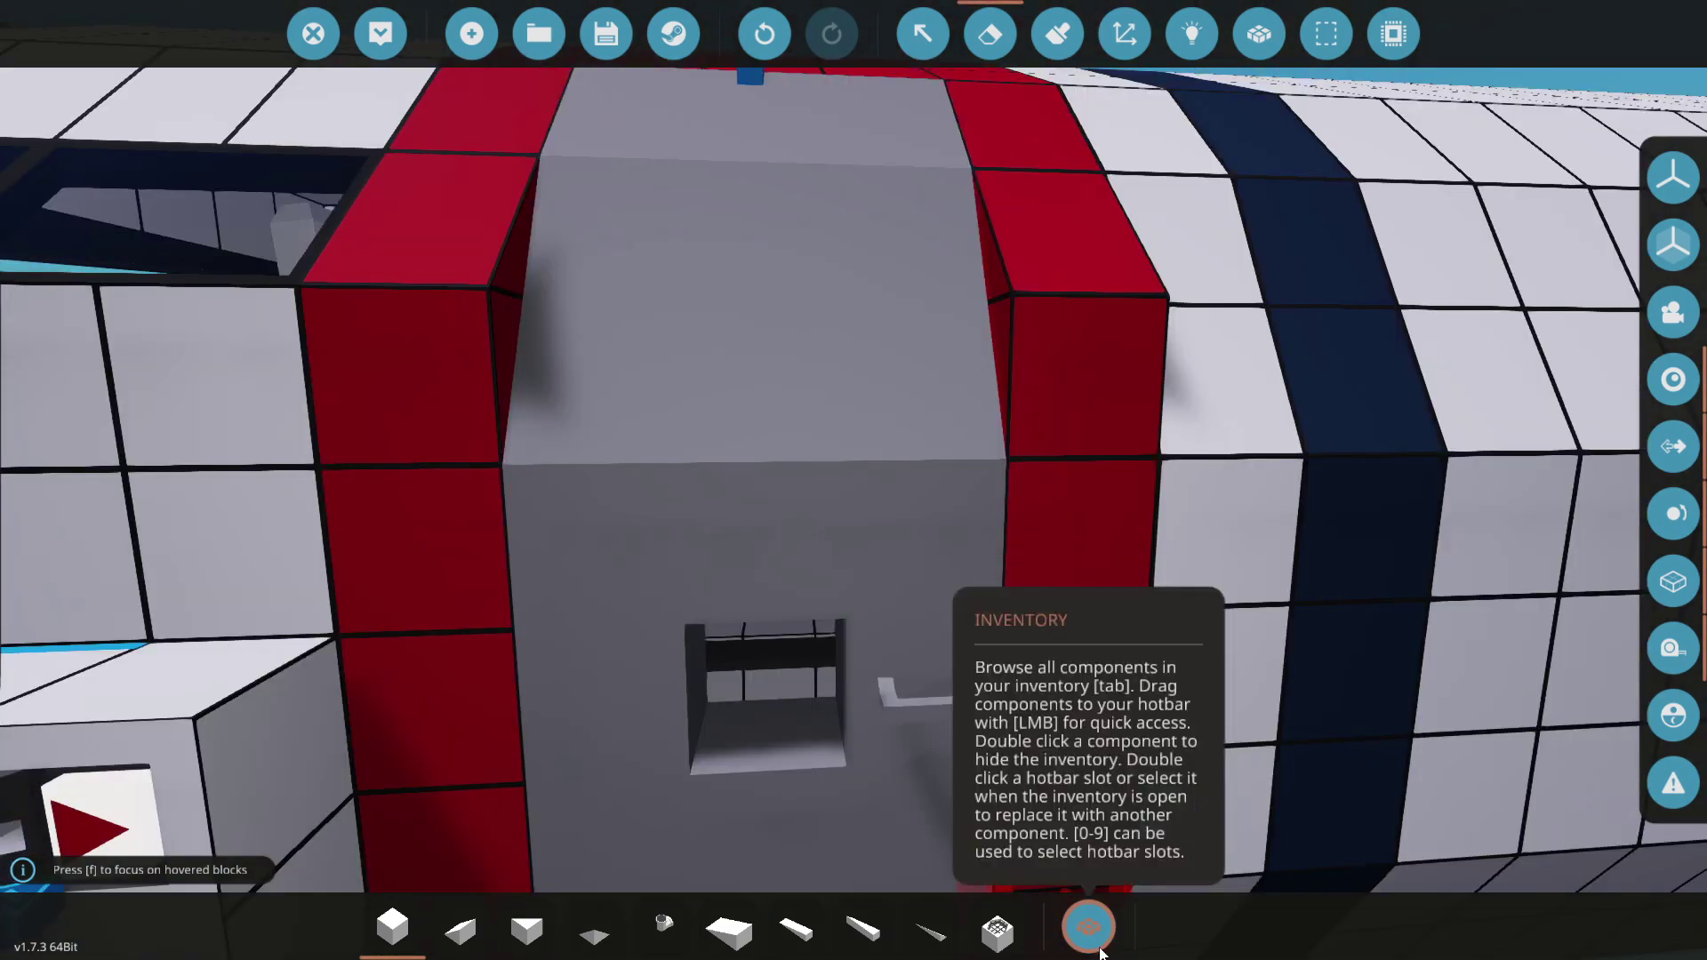
# Step: Mount a toggle button from the inventory on the door's outer panel
pyautogui.click(1099, 948)
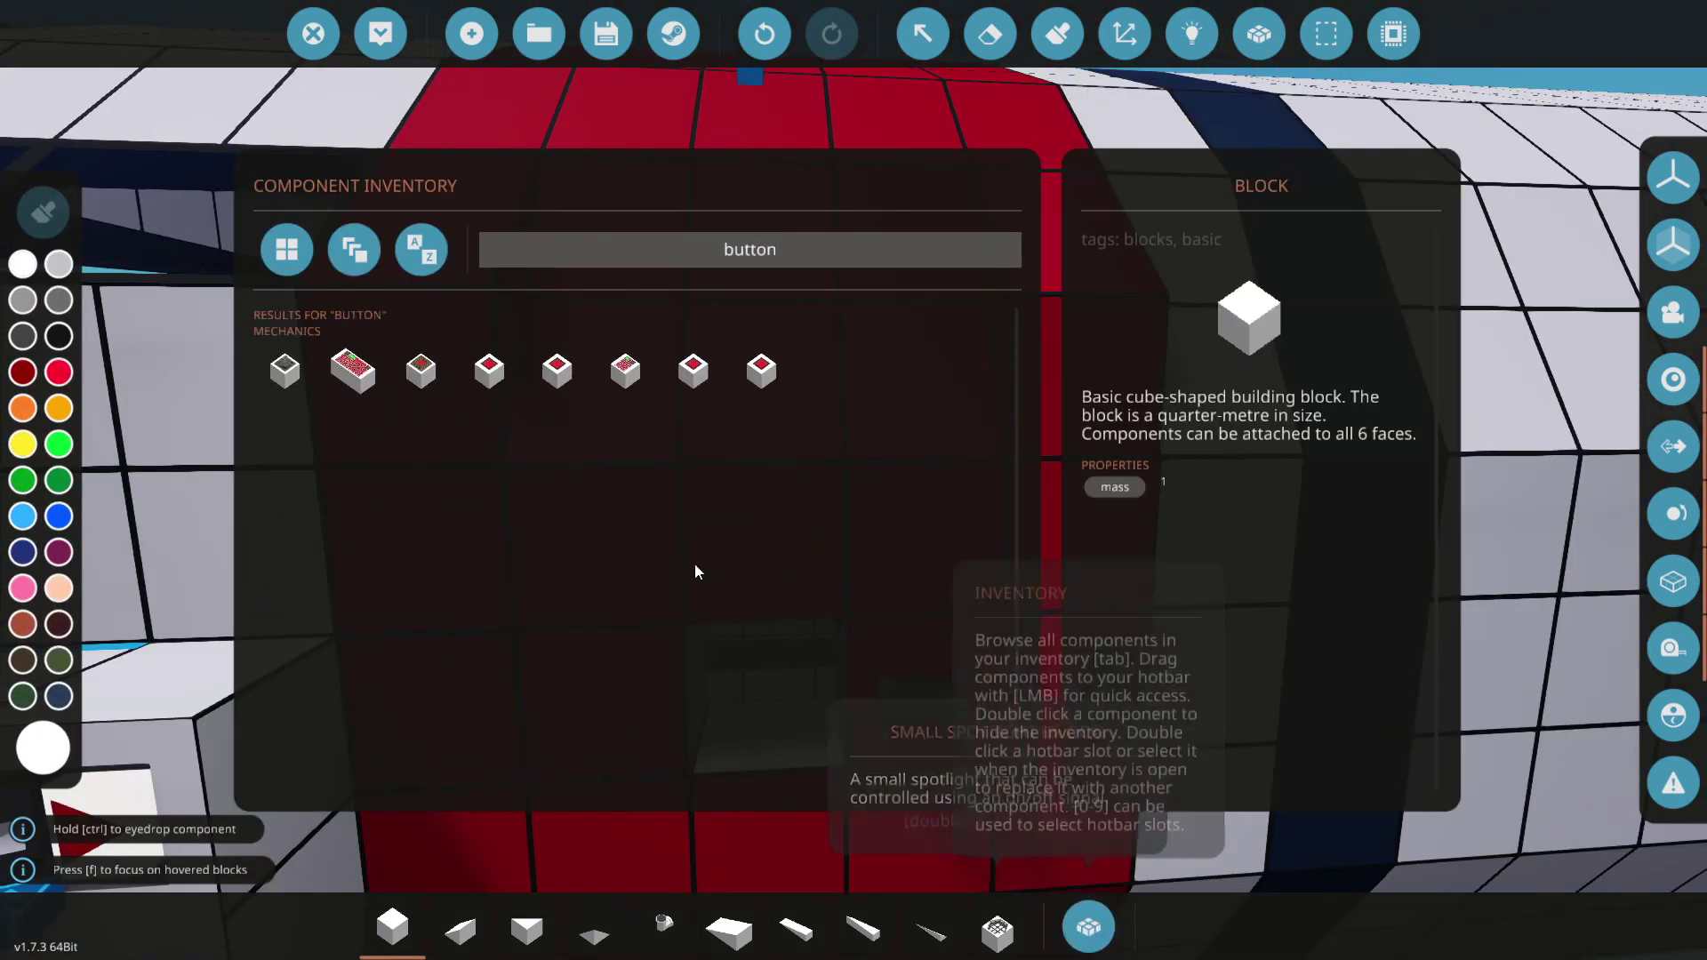
pyautogui.click(737, 378)
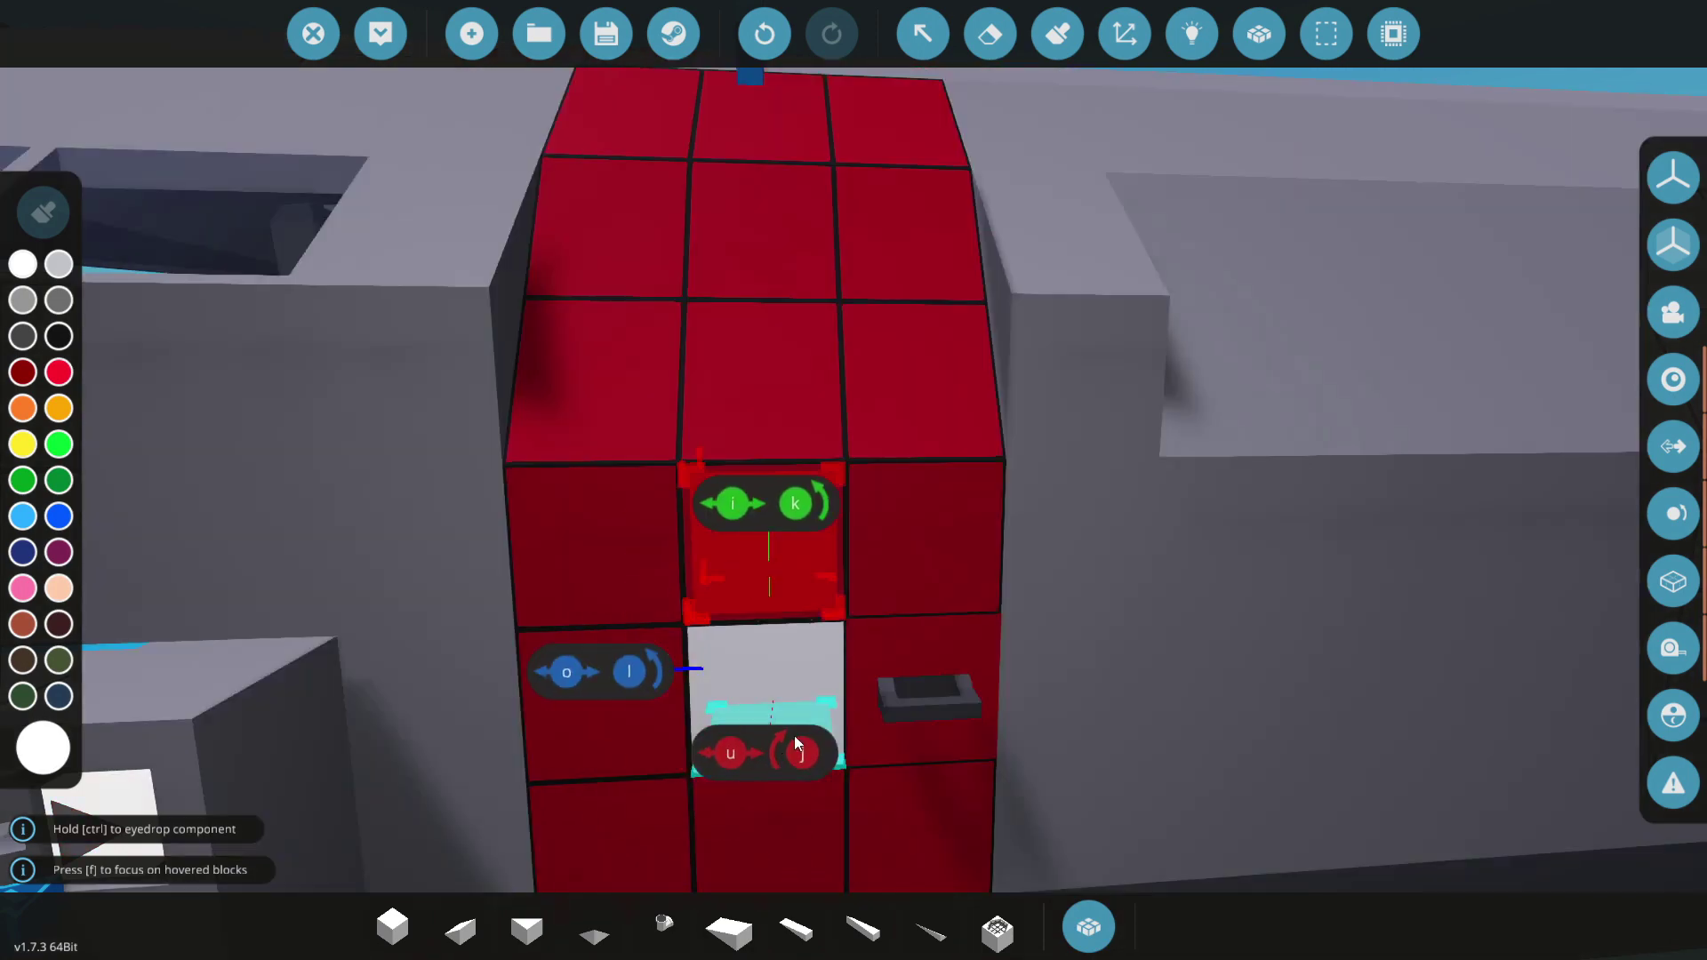
pyautogui.click(793, 735)
pyautogui.click(1053, 37)
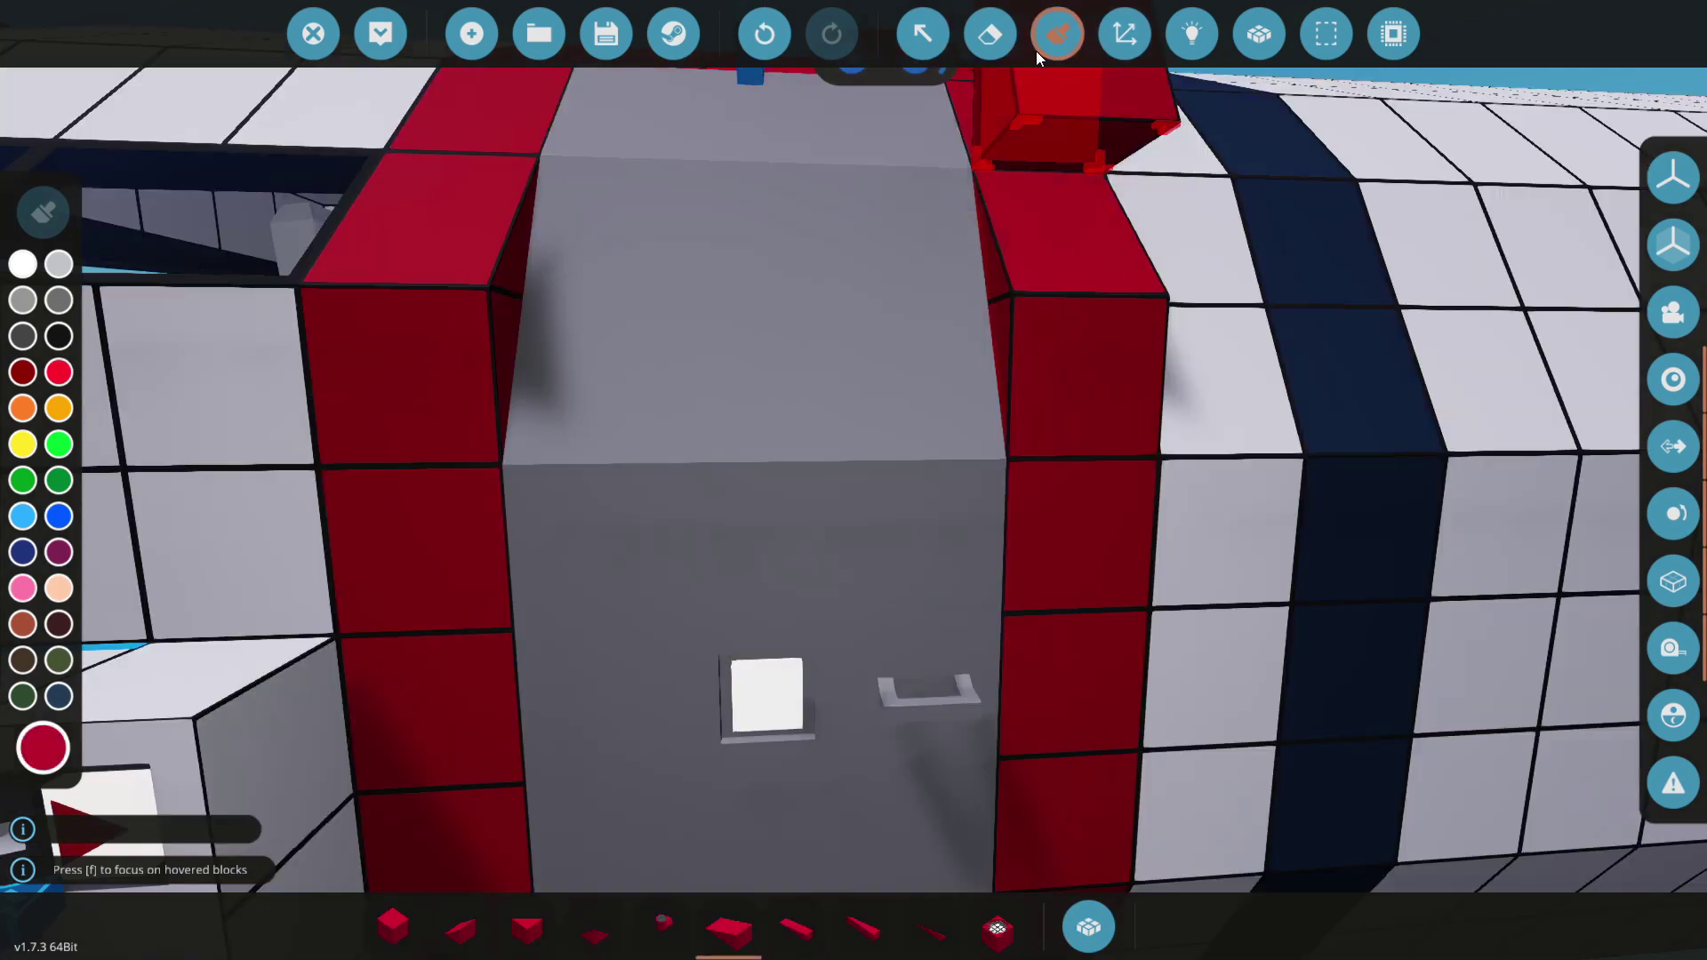
# Step: Pick the switchbox from an 'swt' search and install the red switch on an inside block
pyautogui.press('w')
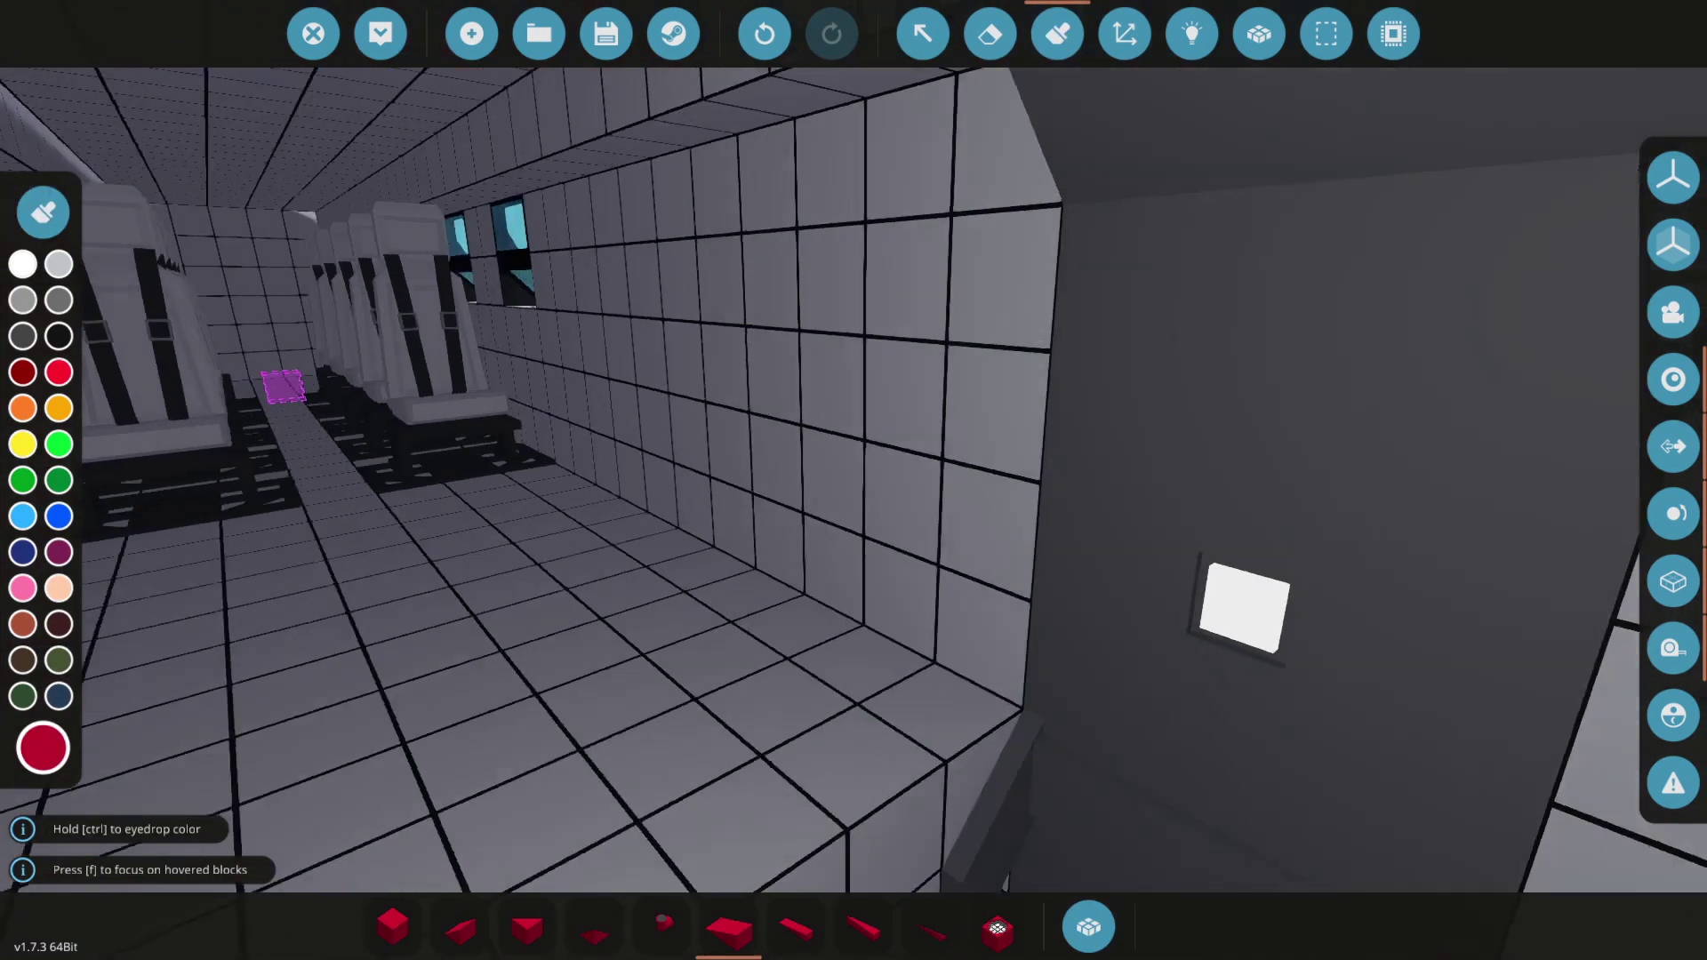
pyautogui.press('s')
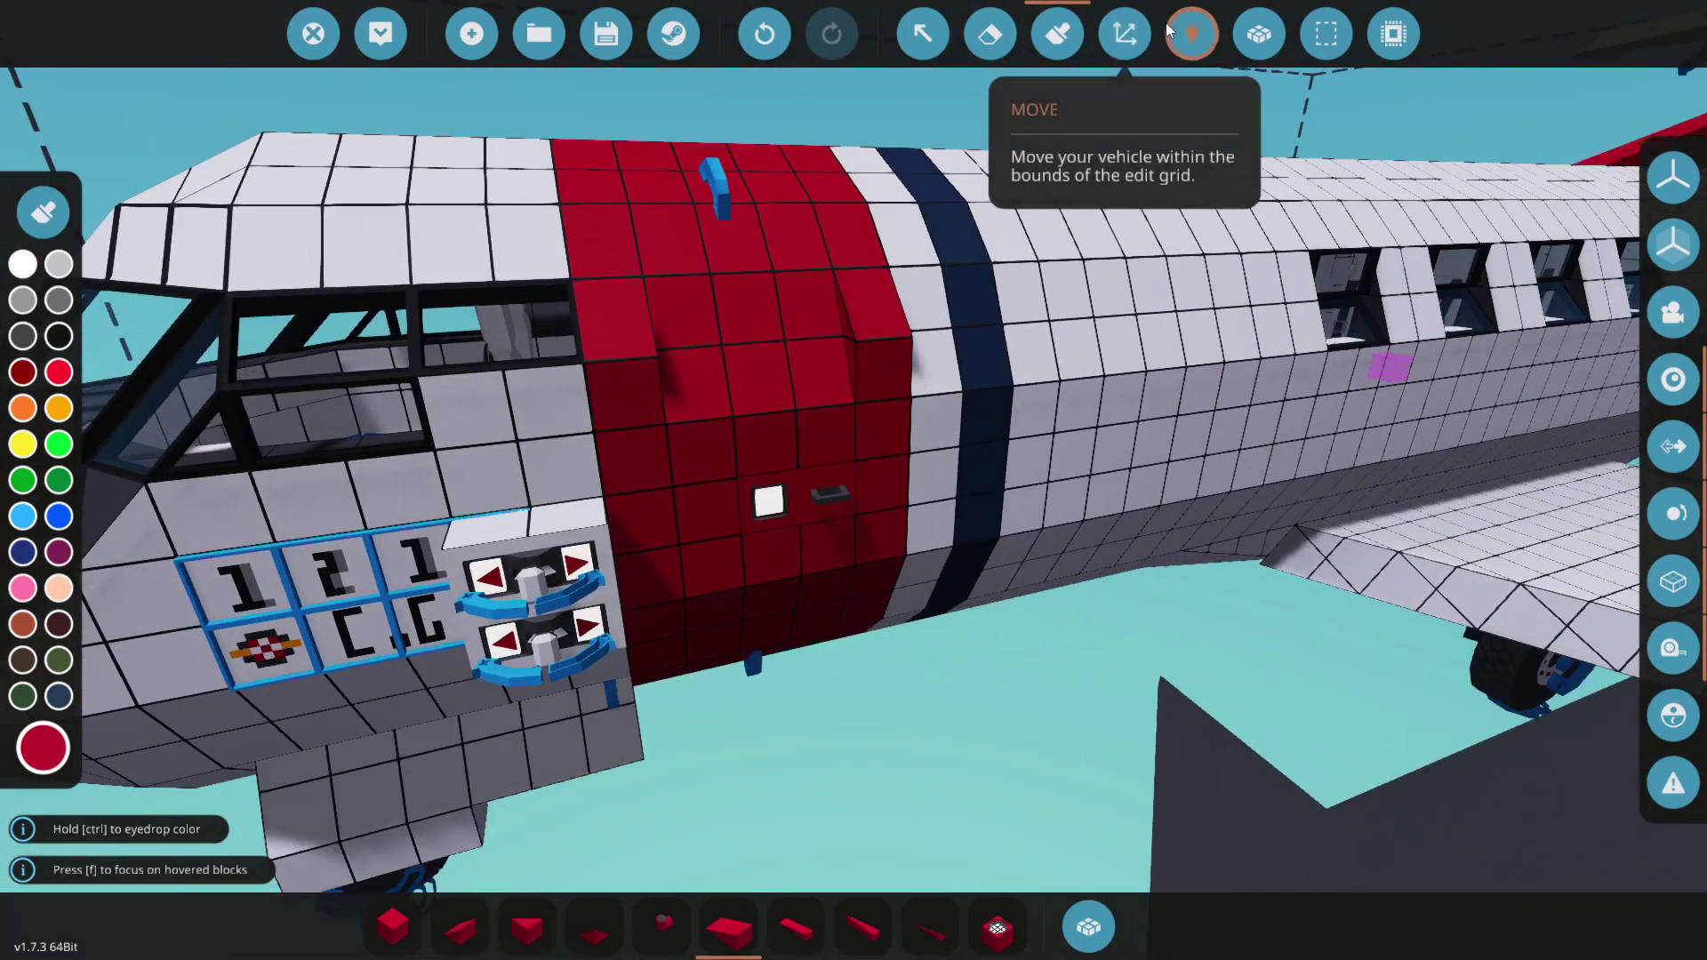
pyautogui.click(1109, 911)
pyautogui.write('sw')
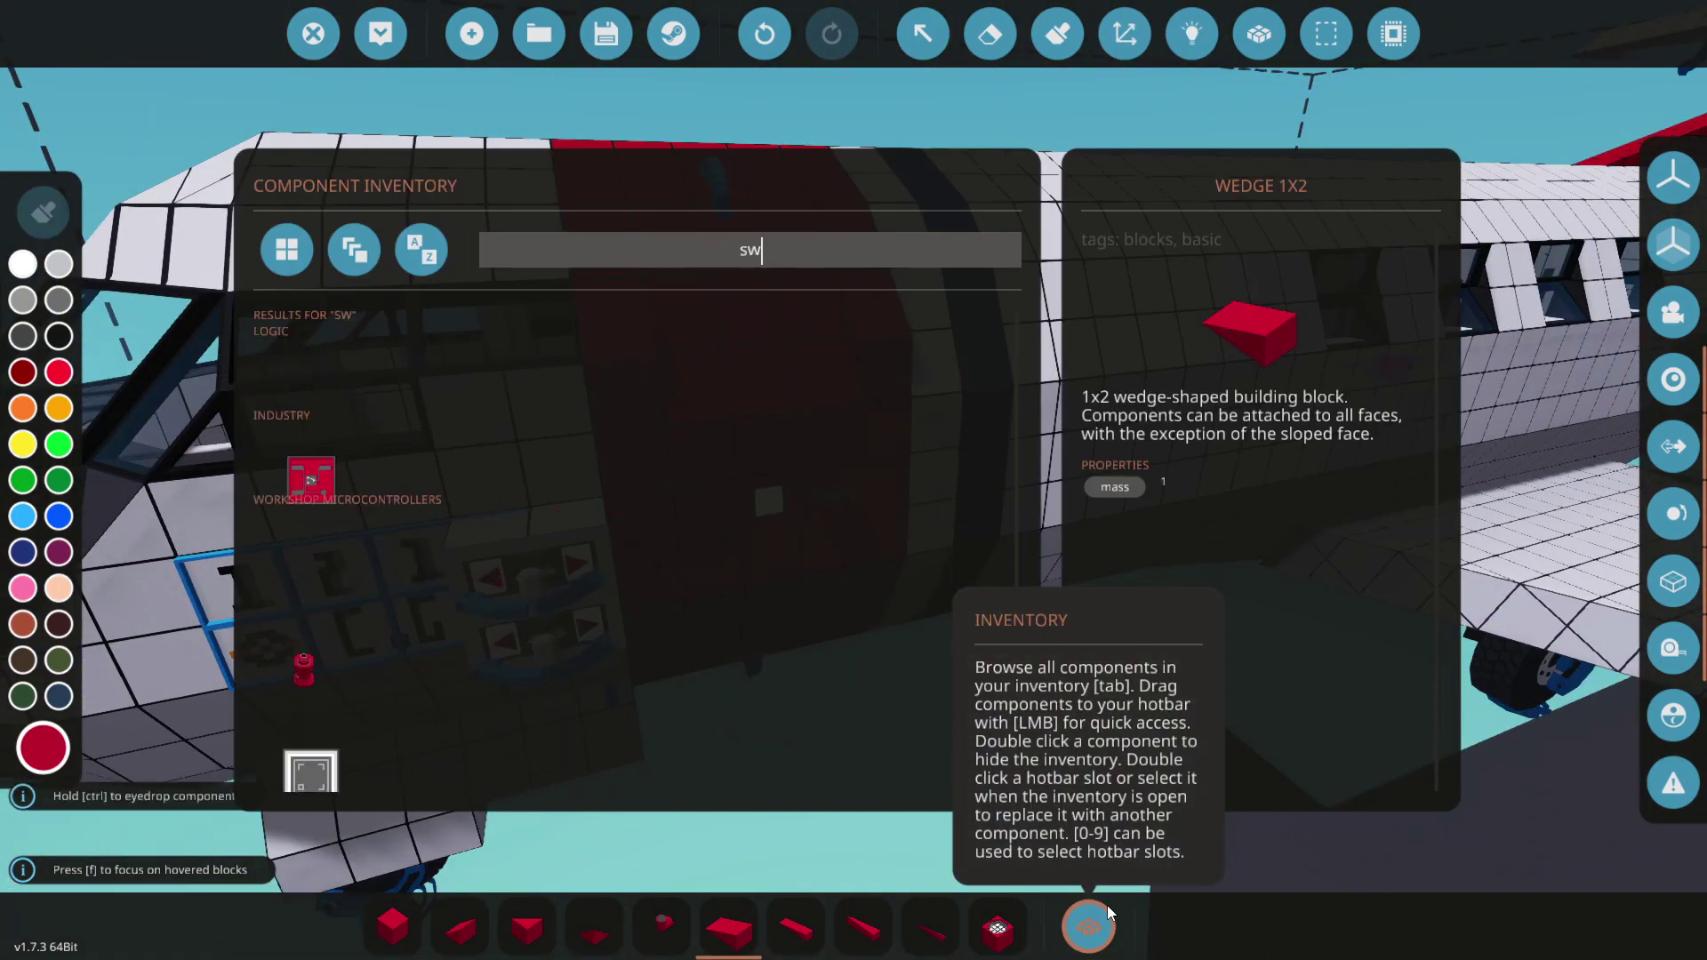
pyautogui.write('it')
pyautogui.doubleClick(284, 371)
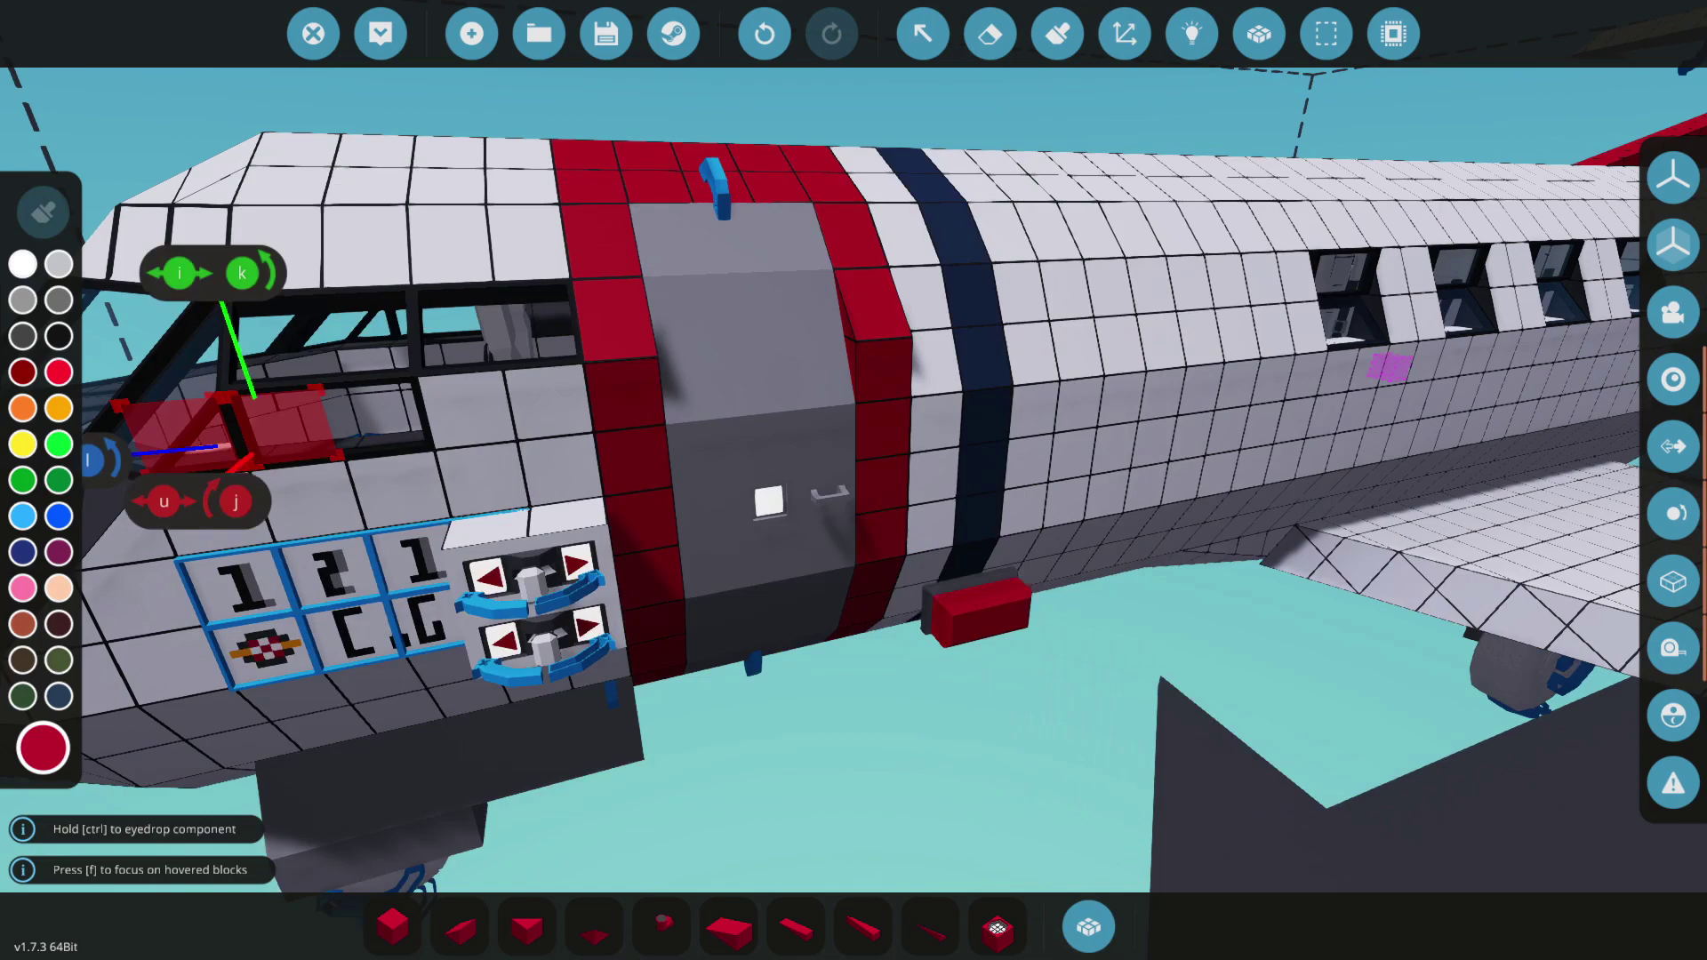
pyautogui.press('w')
pyautogui.press('w')
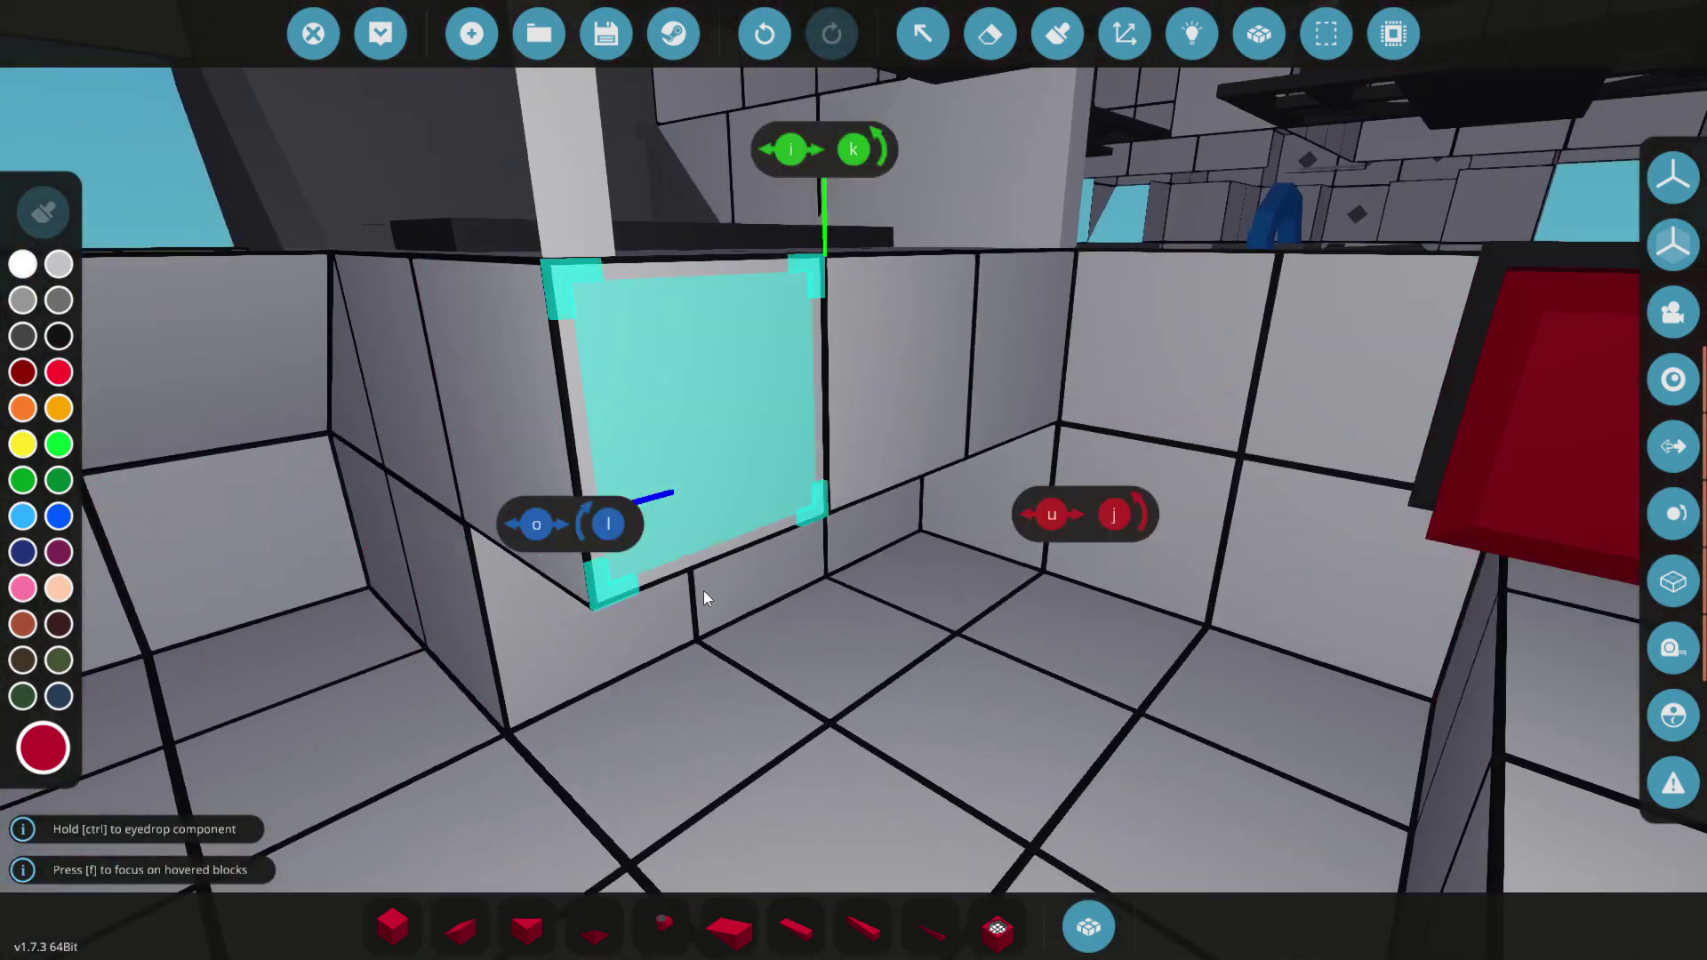
pyautogui.click(863, 625)
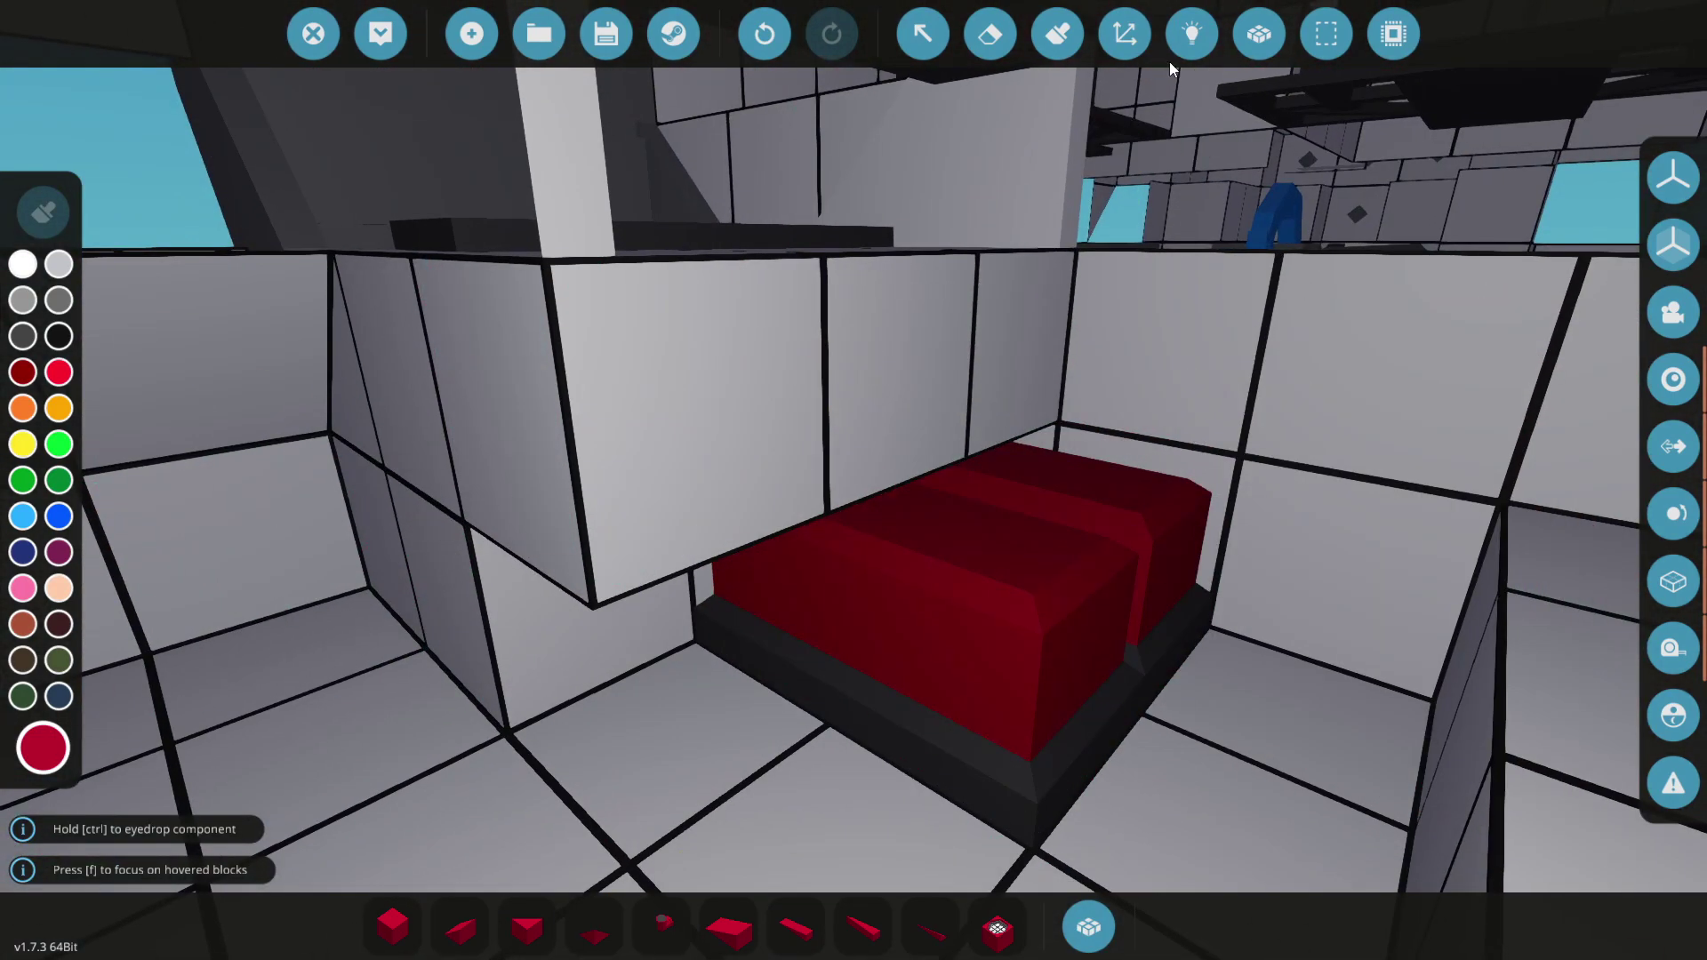
# Step: Wire the switch output to another logic node in the Logic view
pyautogui.click(1204, 42)
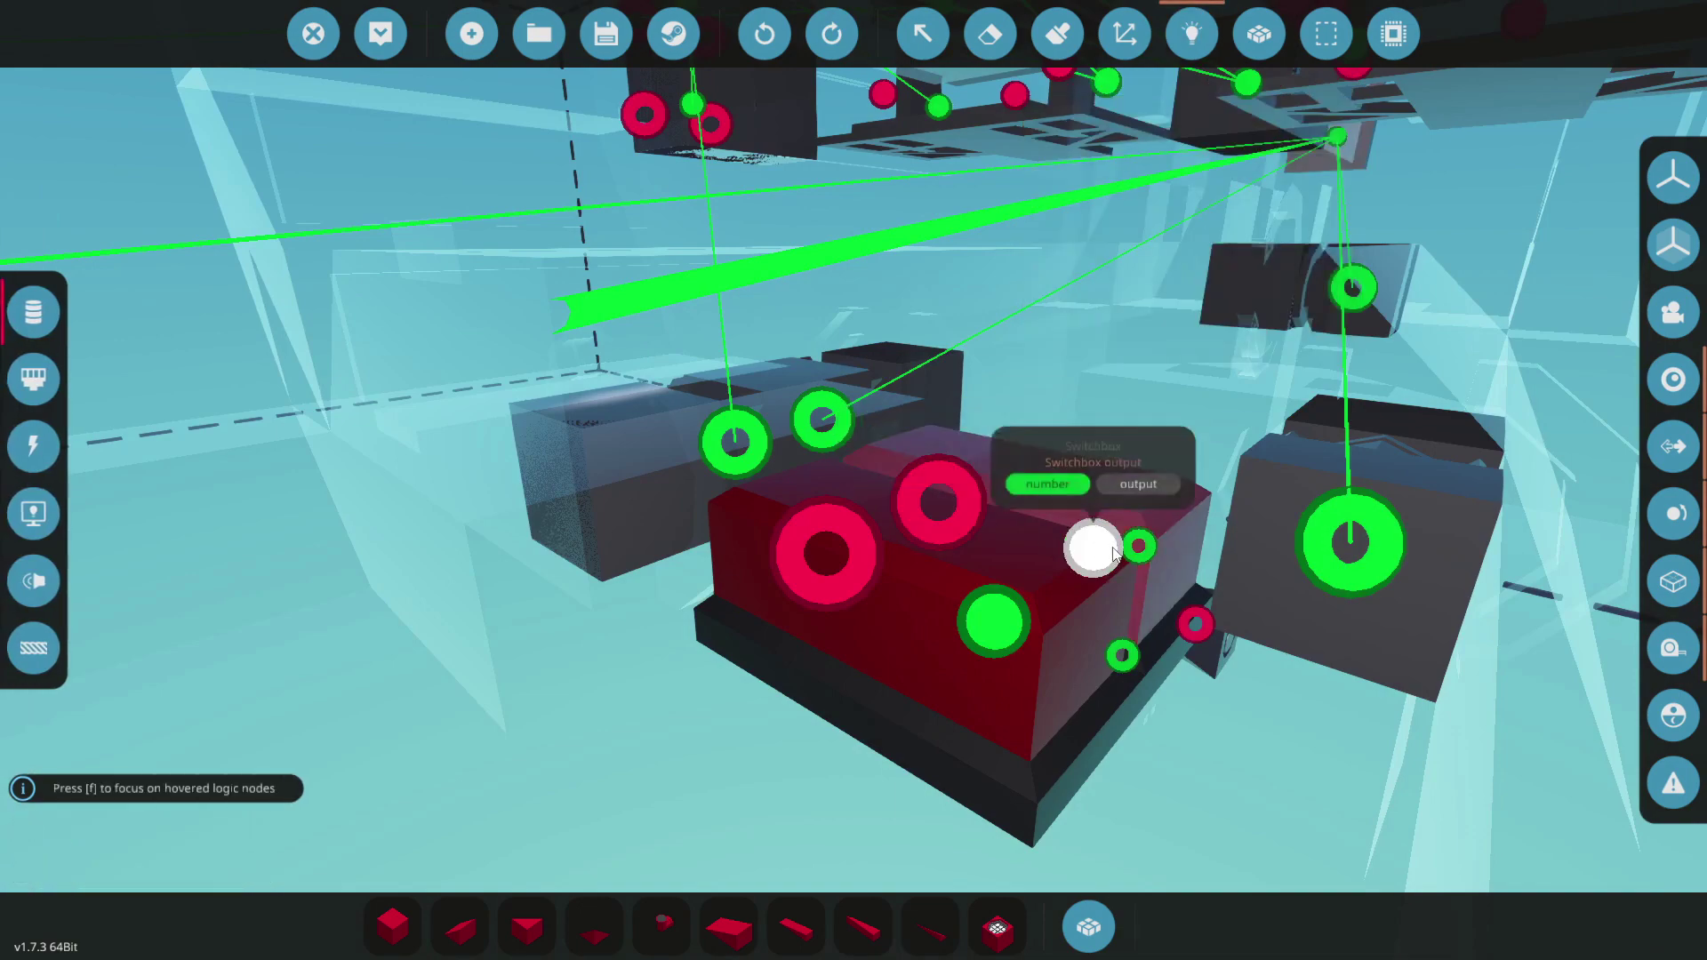
pyautogui.moveTo(1093, 546)
pyautogui.mouseDown()
pyautogui.moveTo(705, 627)
pyautogui.moveTo(673, 665)
pyautogui.mouseUp()
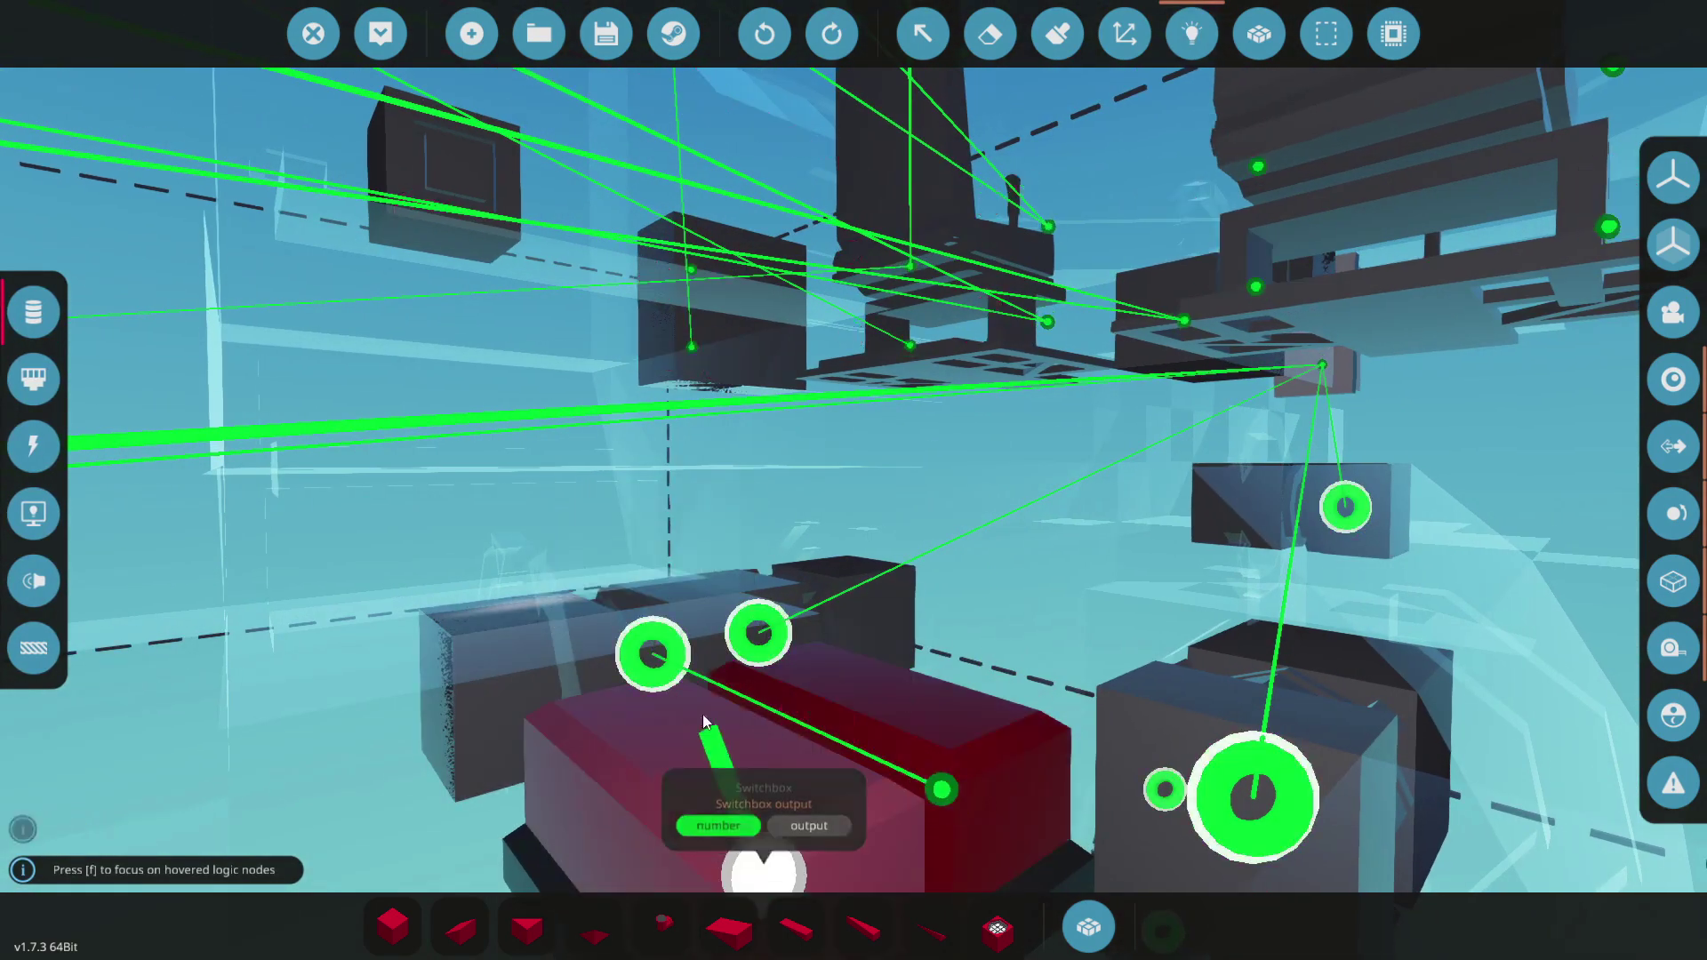
pyautogui.press('f')
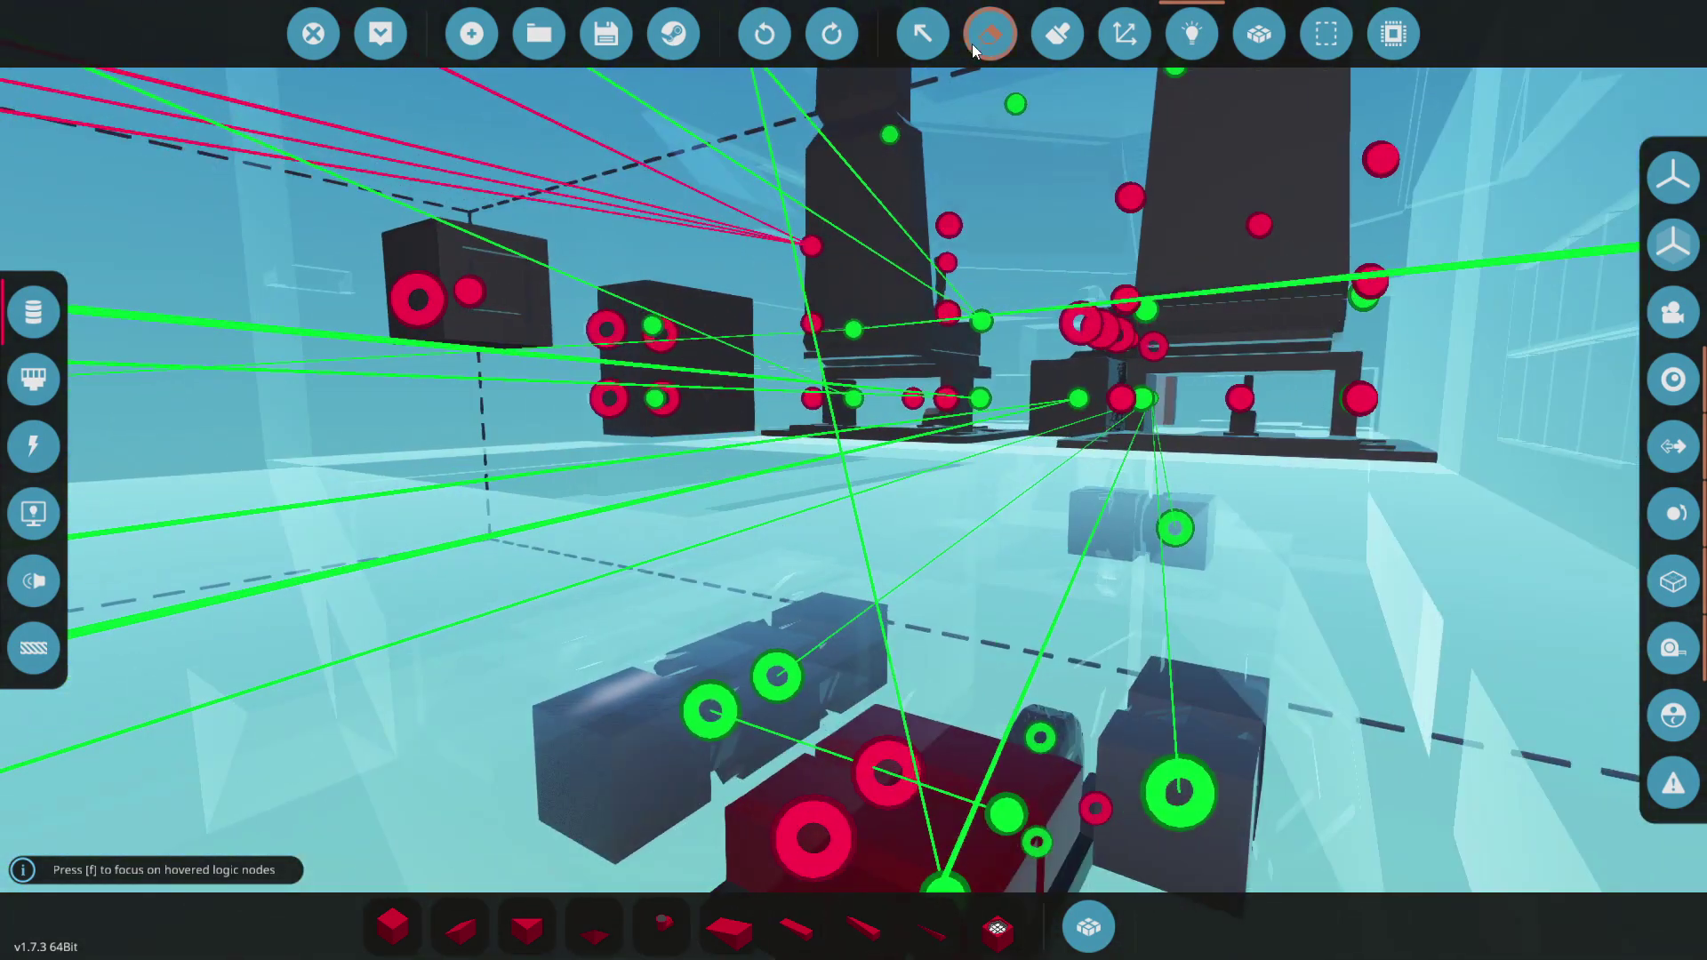
pyautogui.click(921, 31)
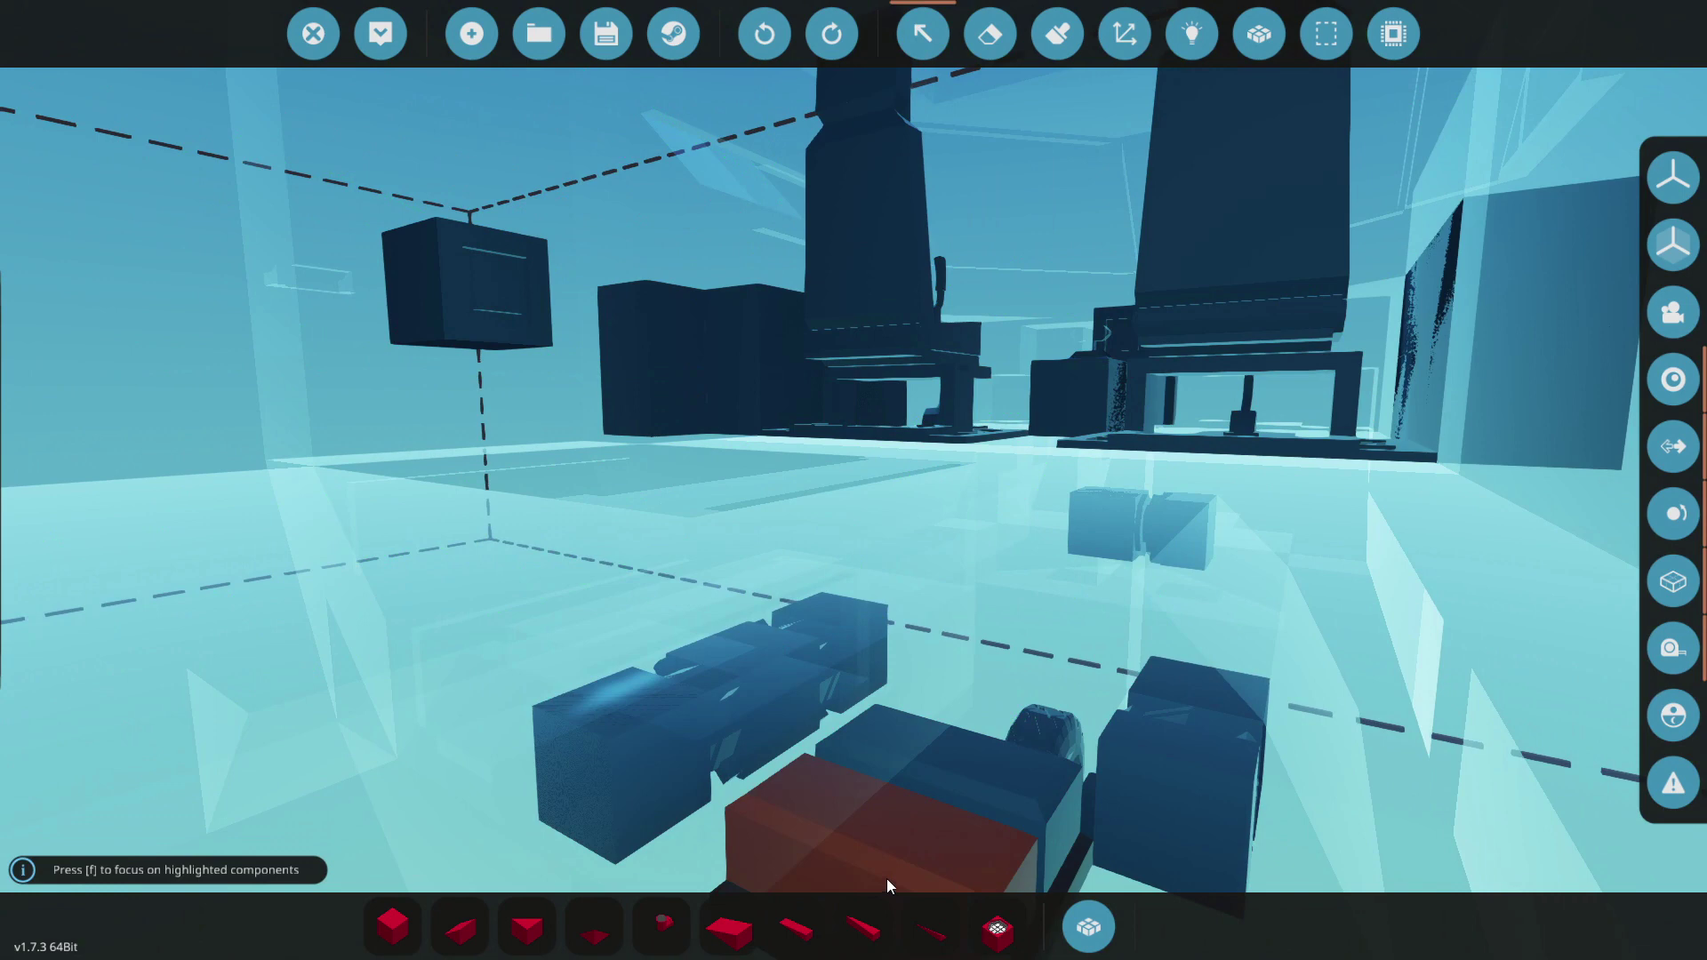
# Step: Review the switchbox settings (on value -1) and wire its on/off input to the control node
pyautogui.press('f')
pyautogui.click(985, 563)
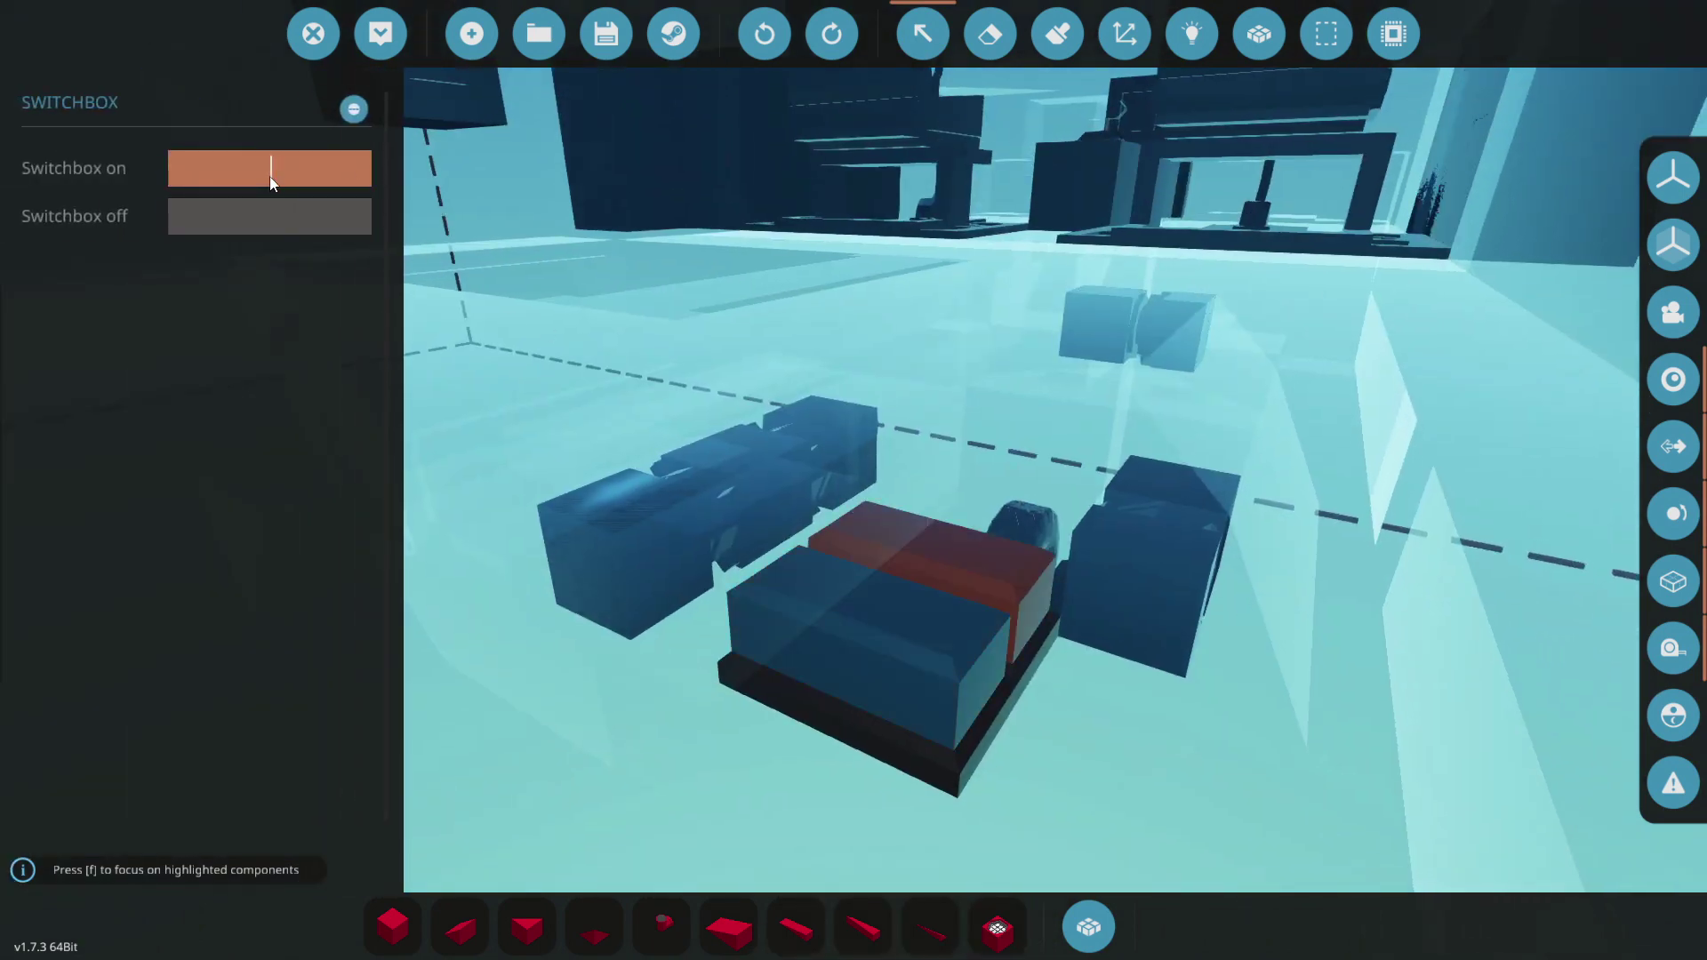
pyautogui.write('1')
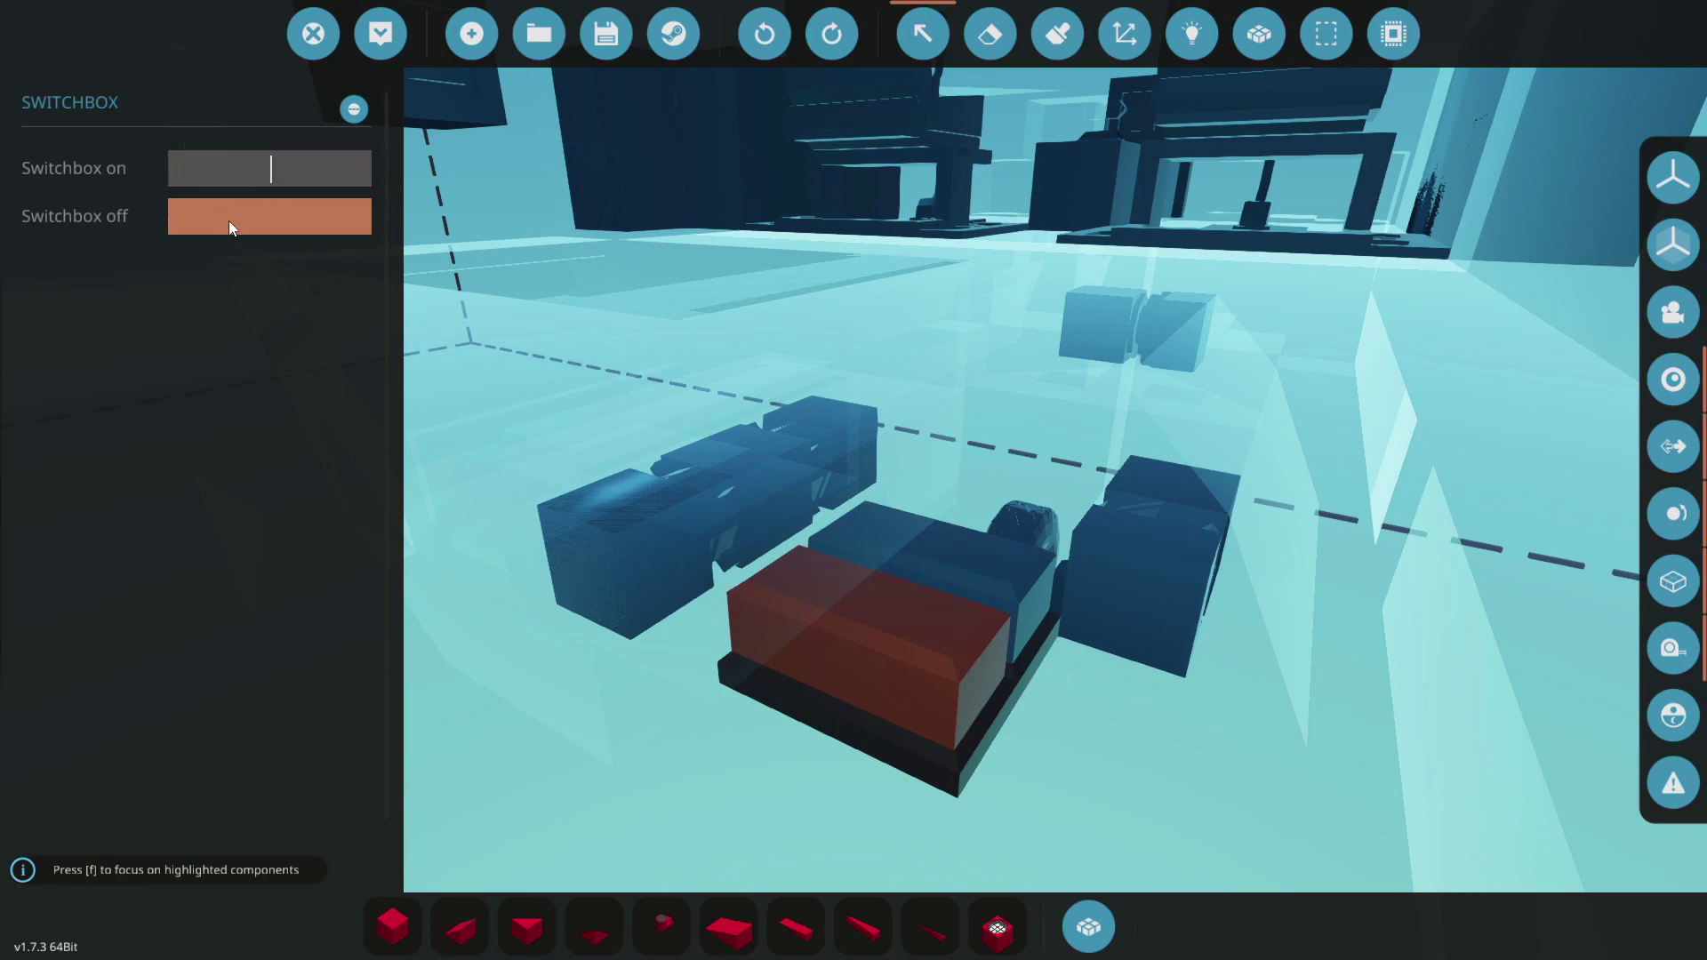
pyautogui.write('3')
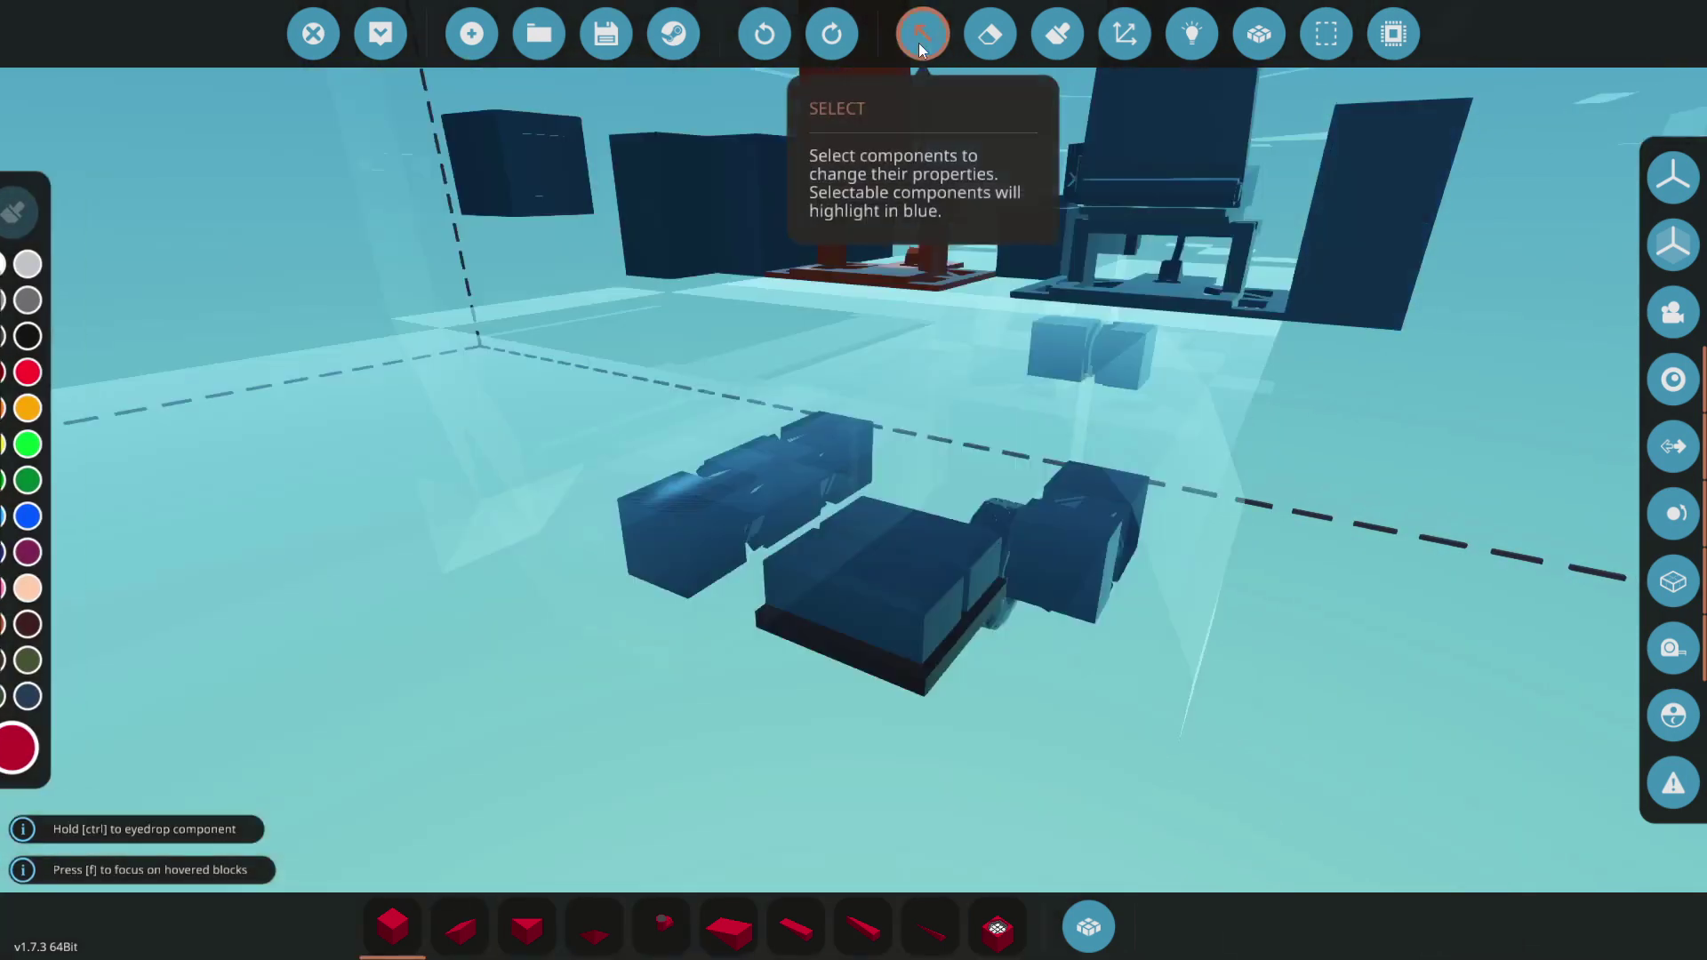
pyautogui.click(920, 50)
pyautogui.click(972, 625)
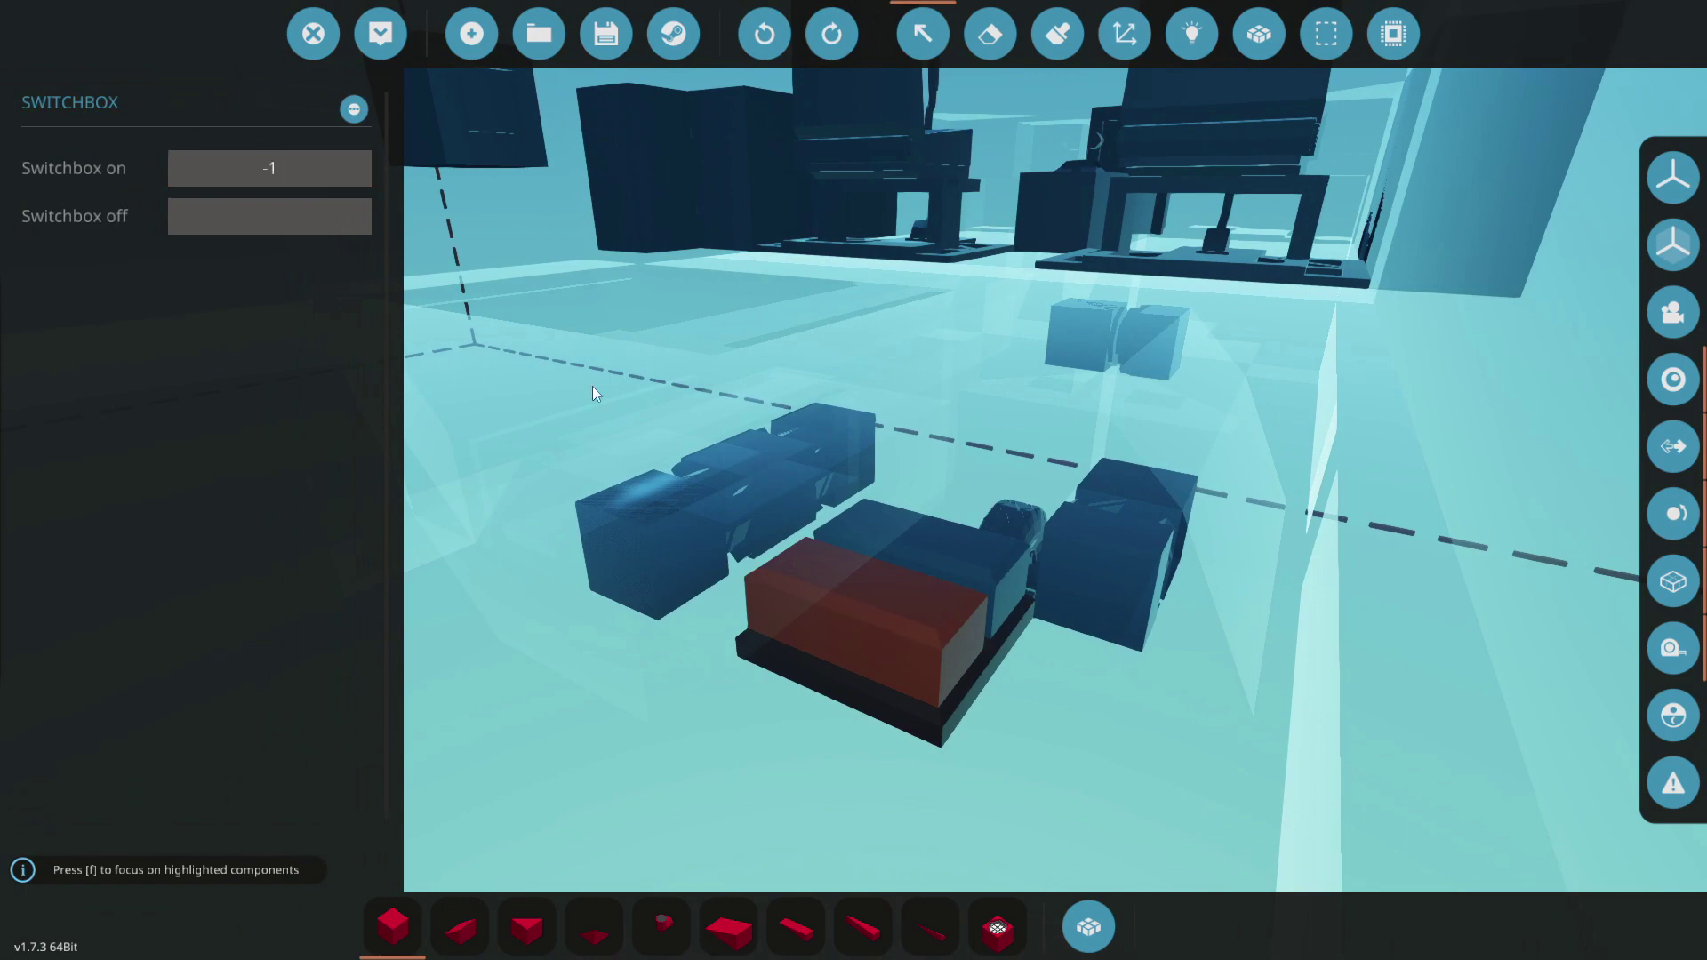
pyautogui.click(827, 267)
pyautogui.click(1205, 45)
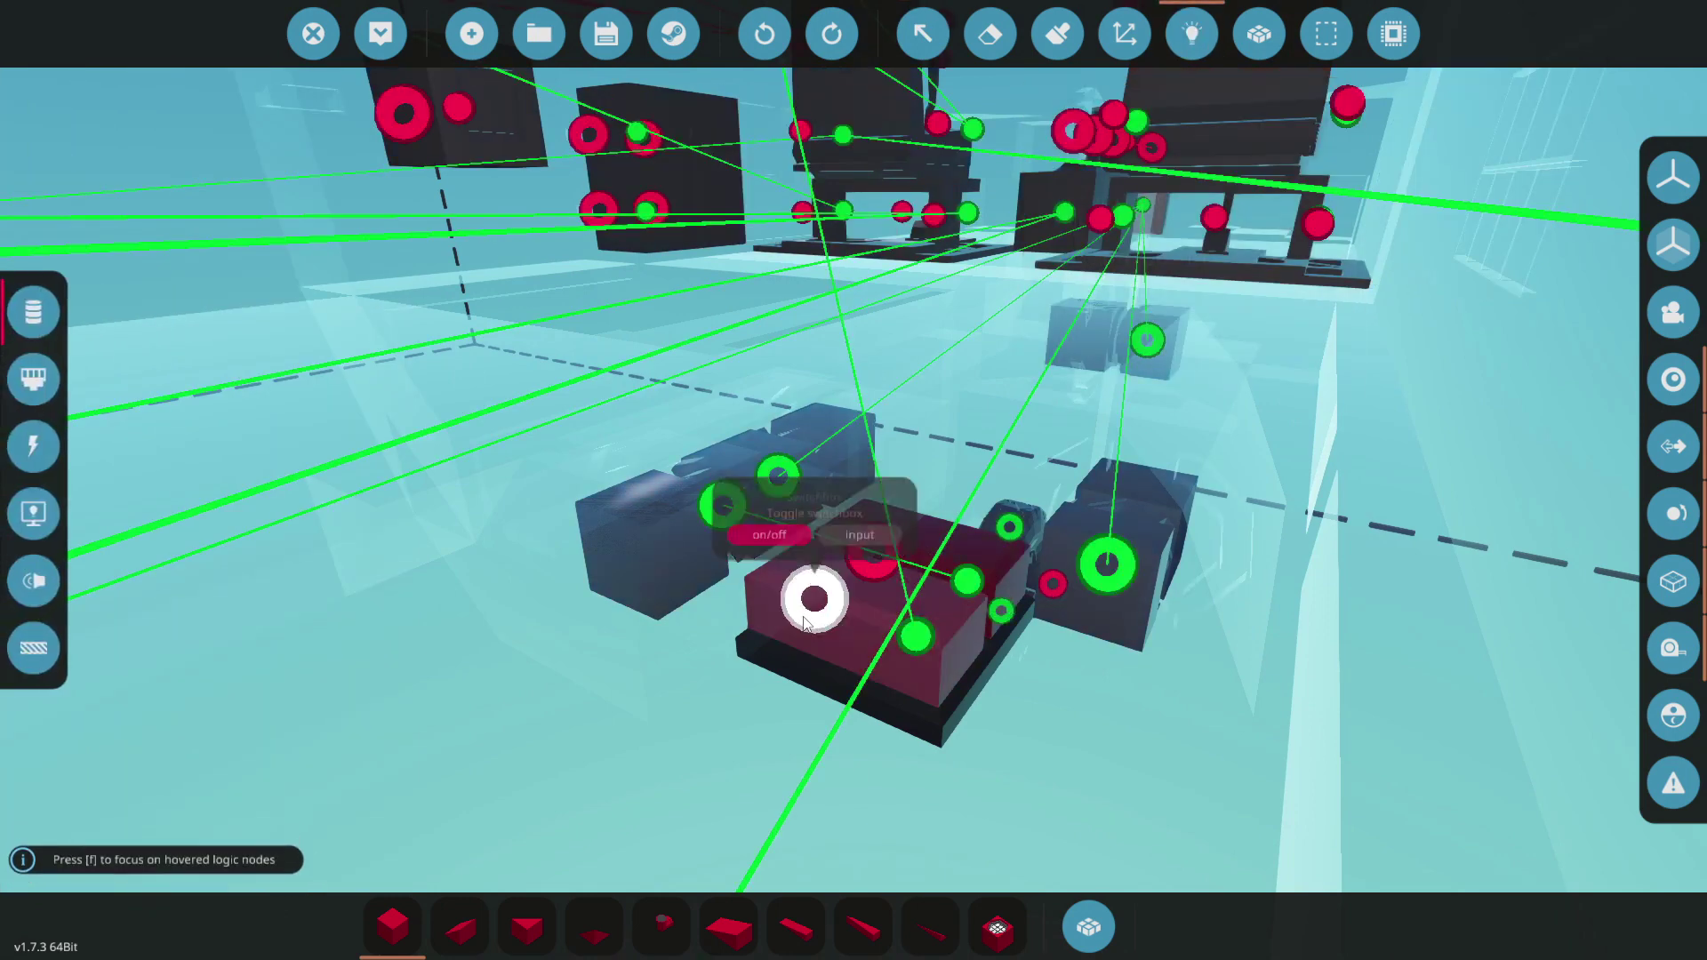
pyautogui.moveTo(814, 601); pyautogui.dragTo(670, 385)
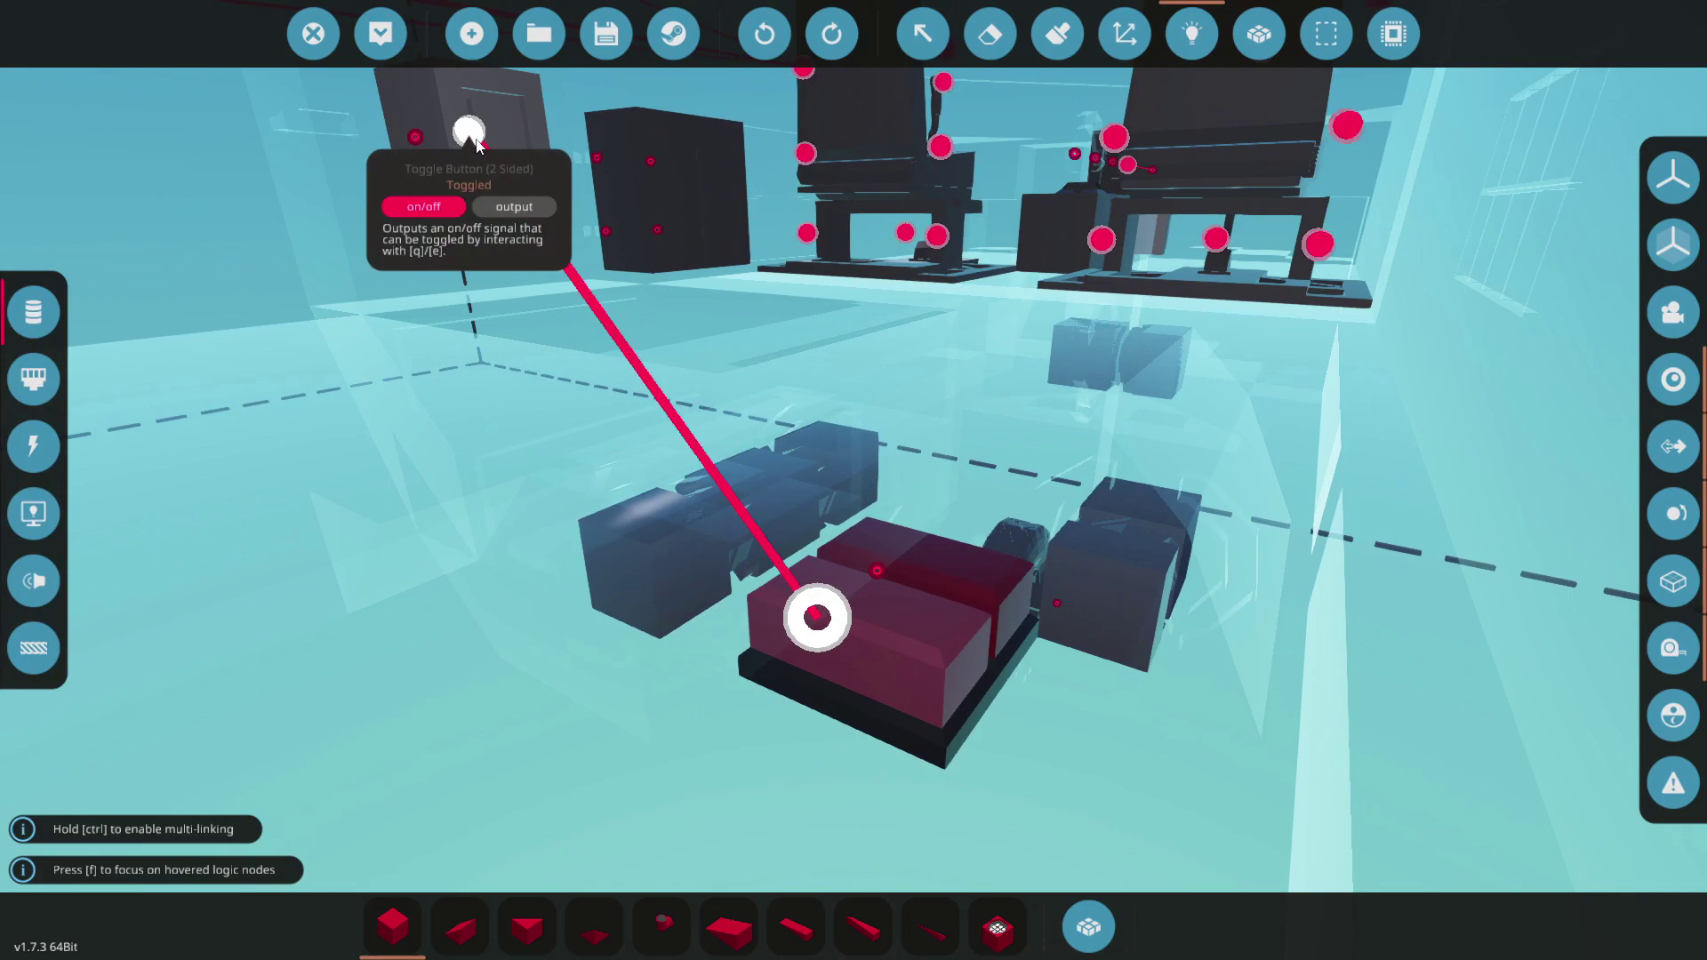
# Step: Spawn the jet and press the door toggle to open the hatch and extend the stairs
pyautogui.click(386, 38)
pyautogui.press('w')
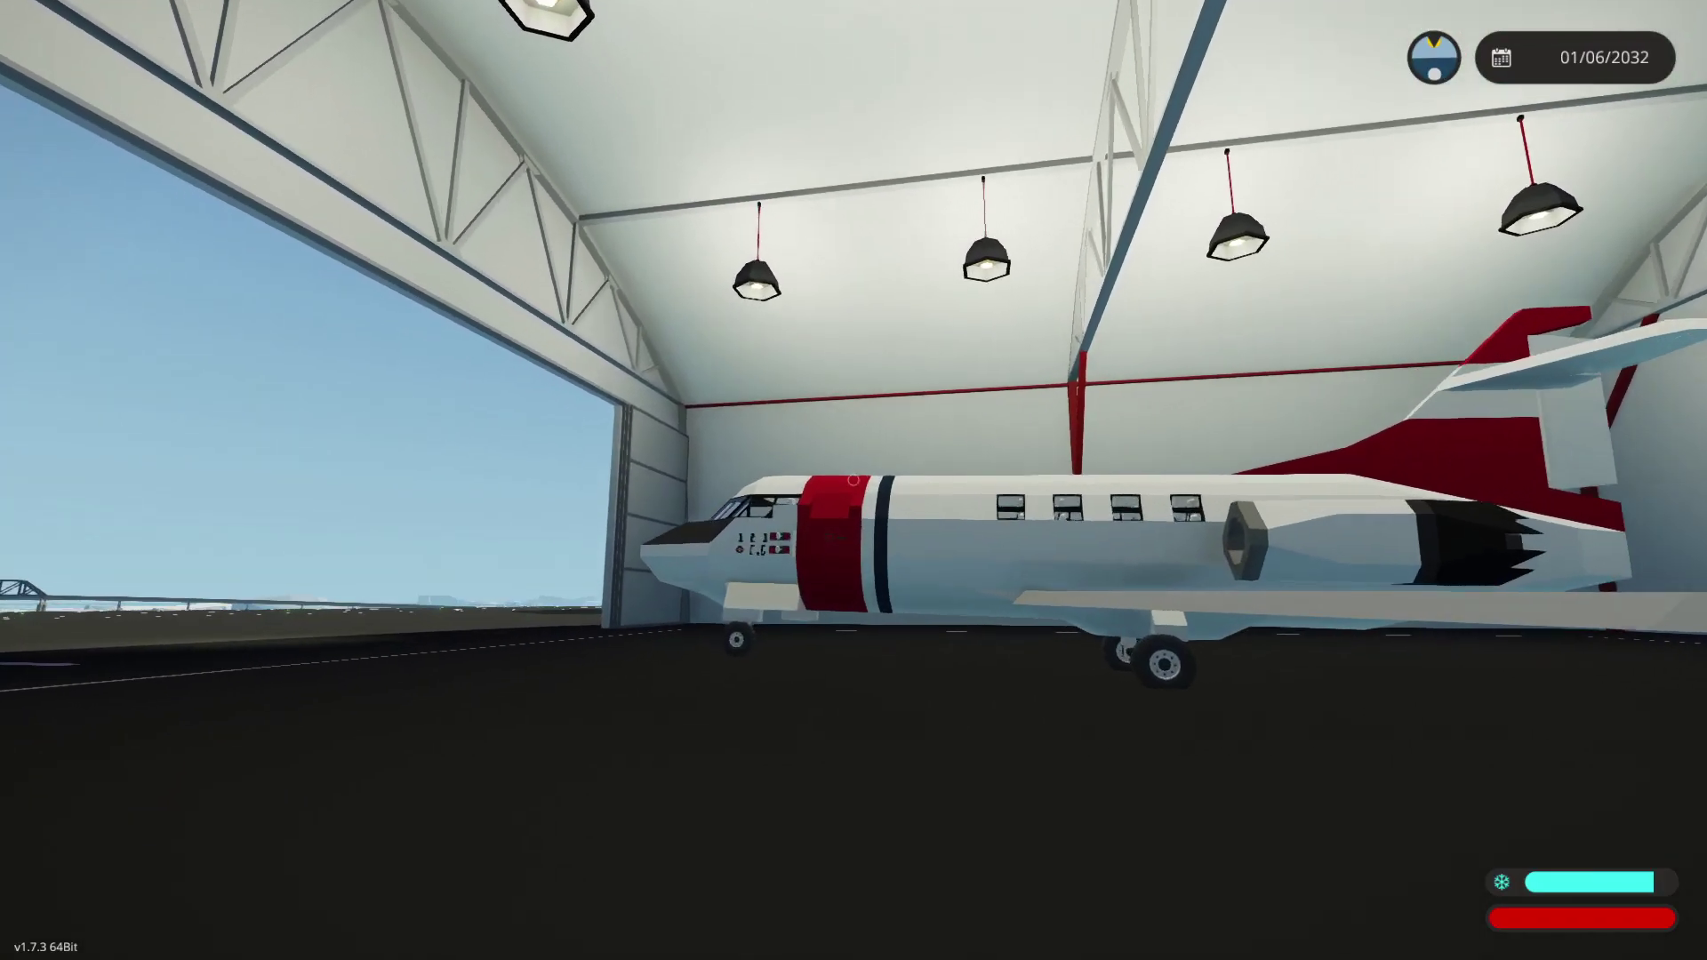
pyautogui.press('e')
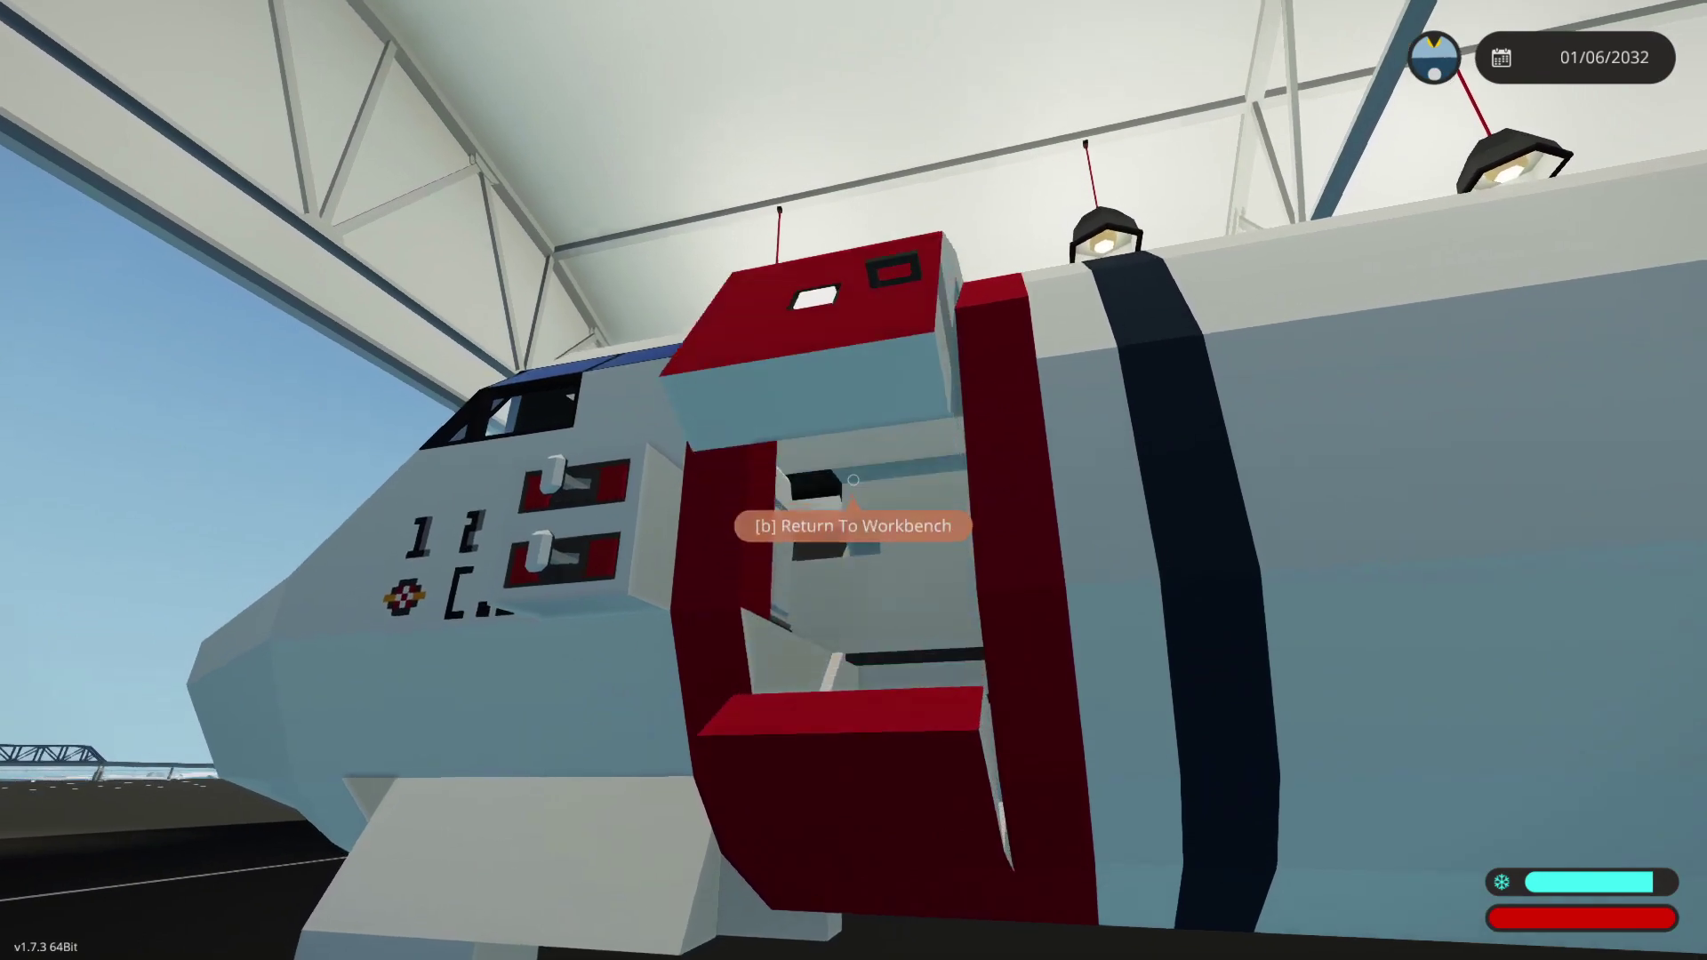
pyautogui.press('w')
pyautogui.press('w')
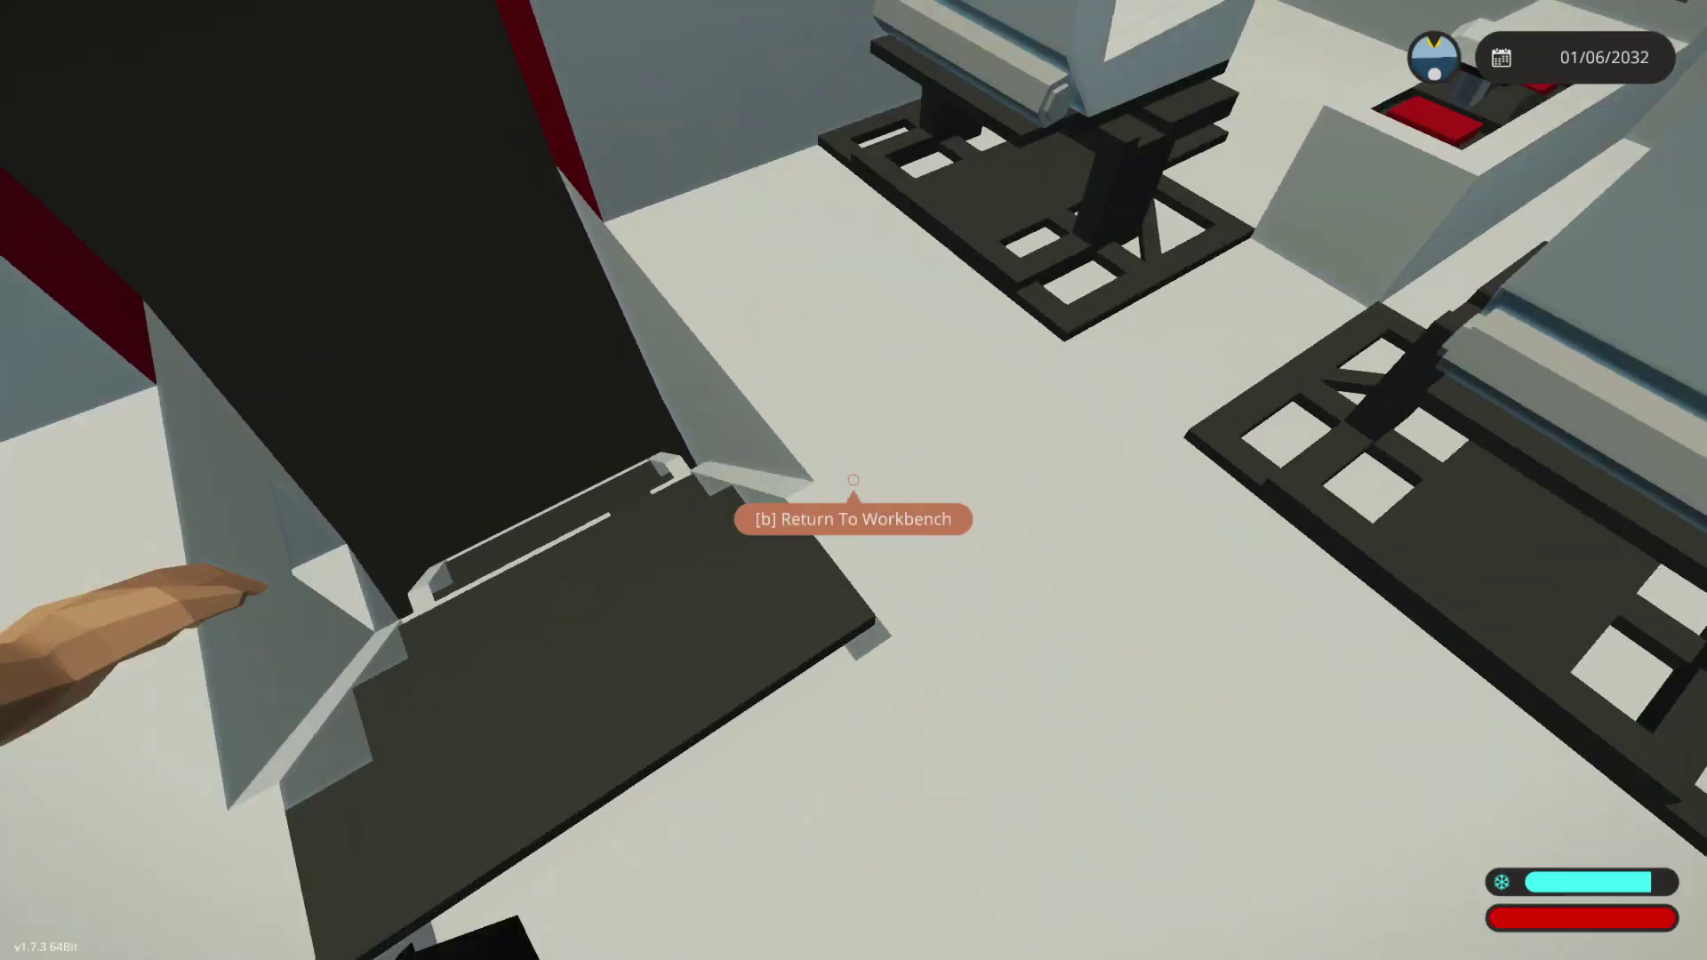
# Step: Climb the boarding stairs, walk back out, and return to the workbench
pyautogui.press('w')
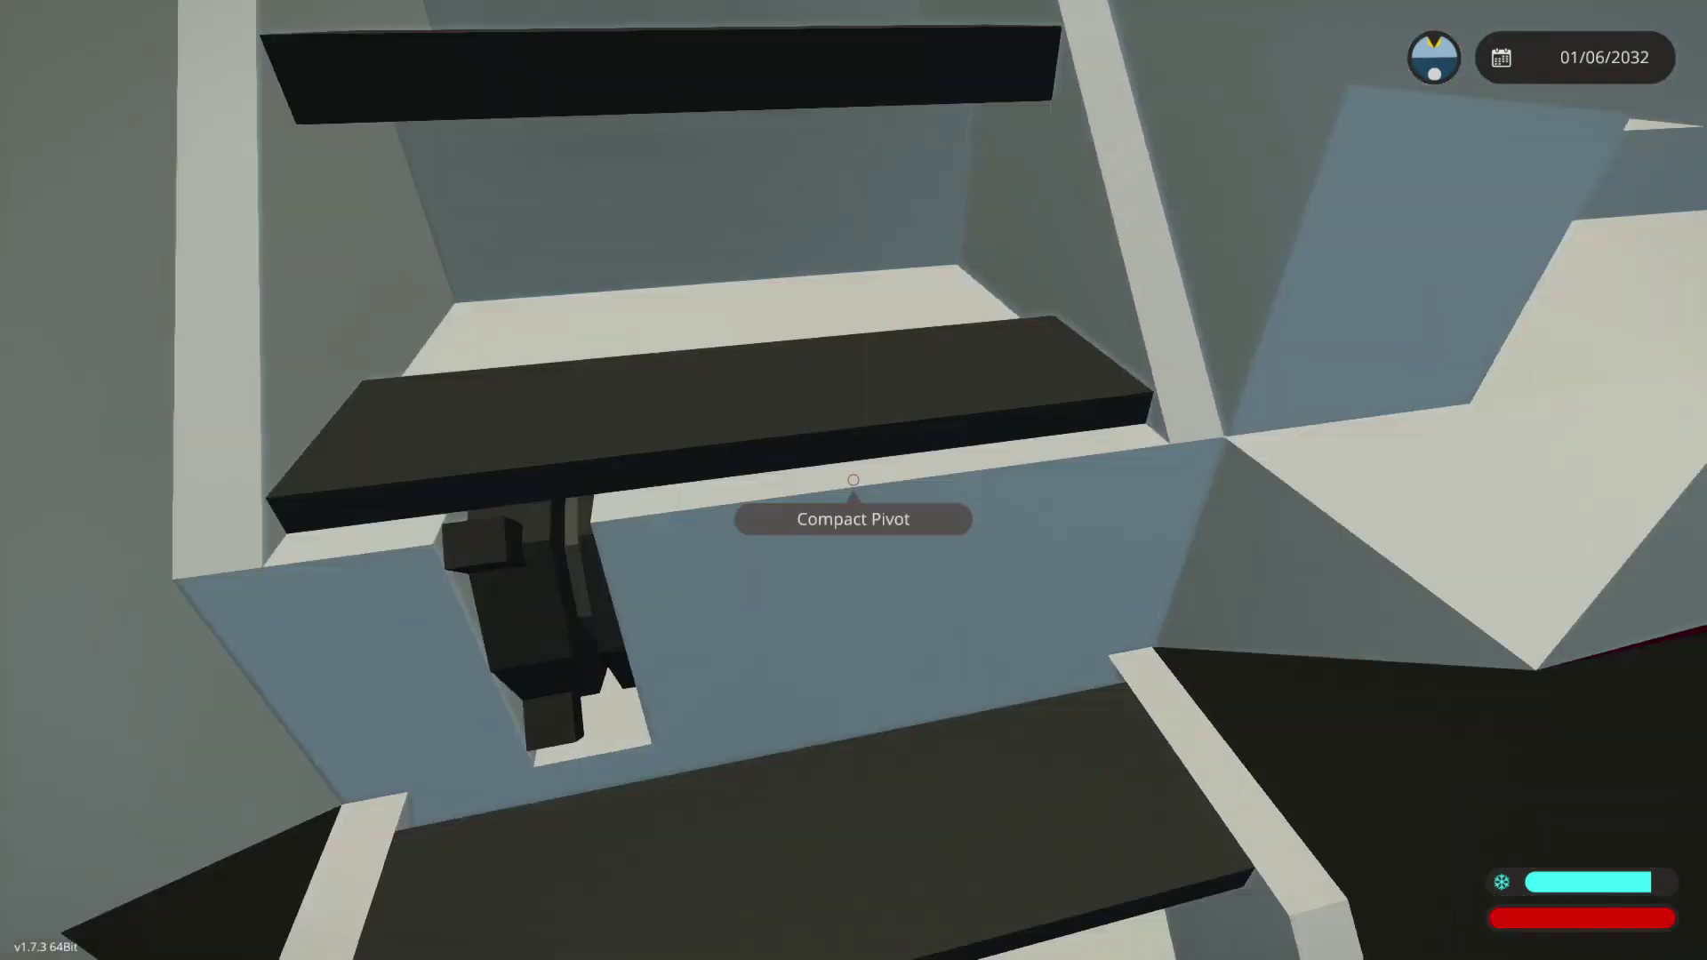
pyautogui.press('w')
pyautogui.press('s')
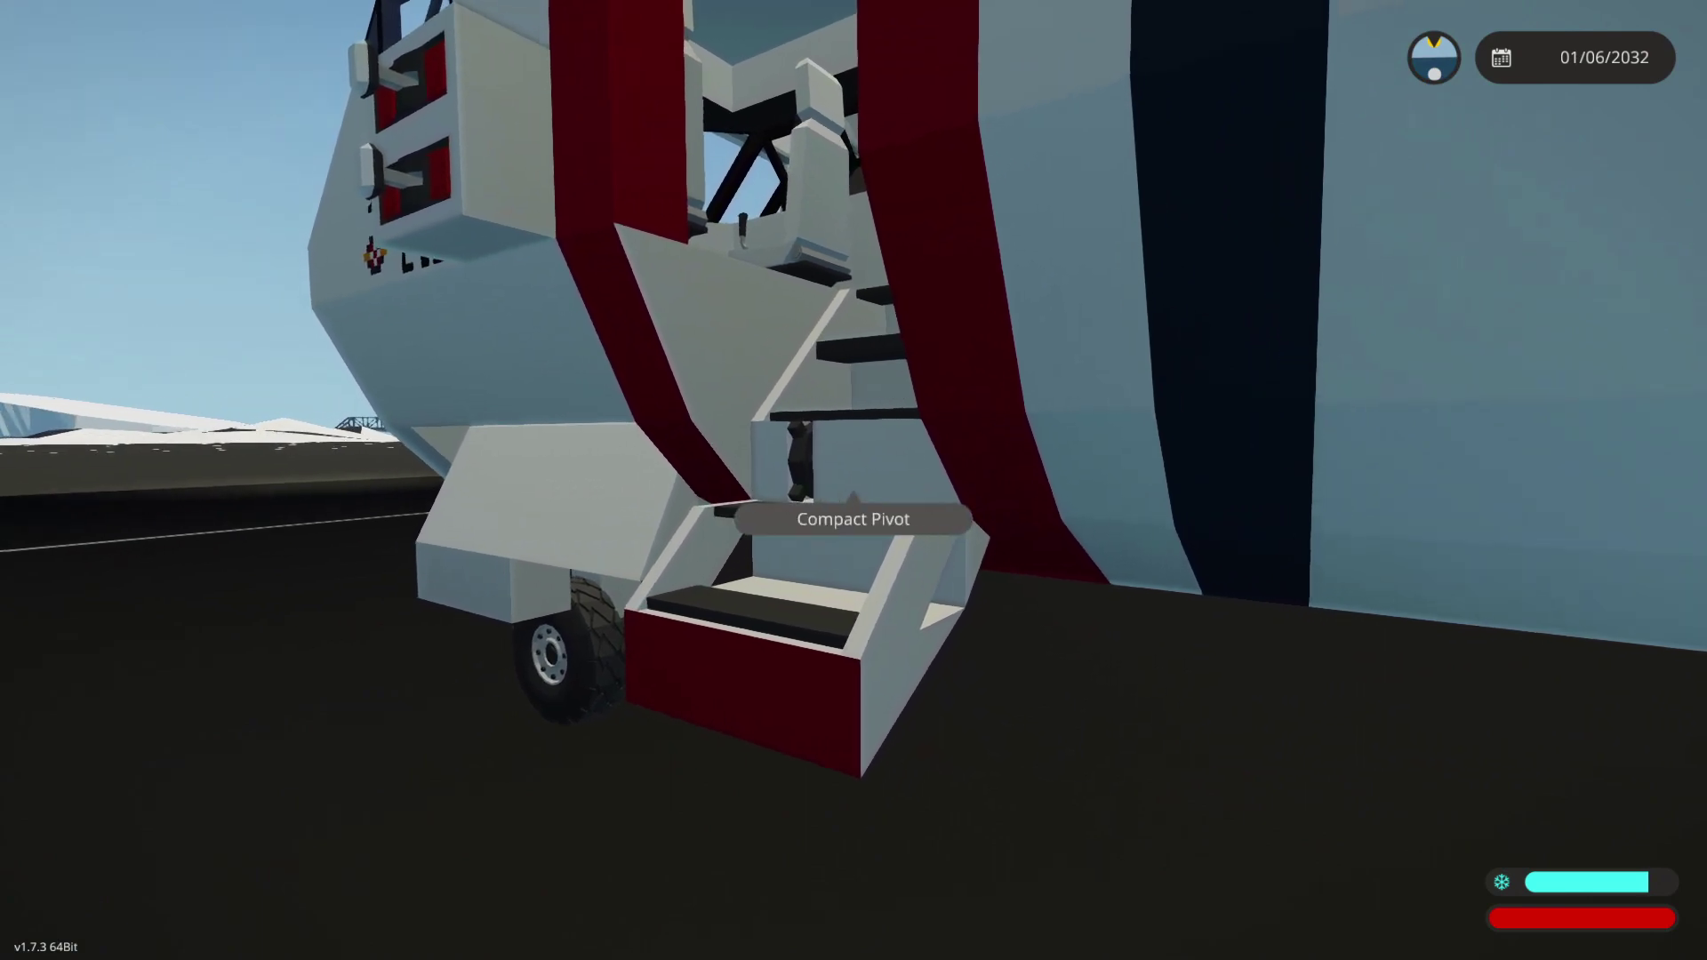
pyautogui.press('b')
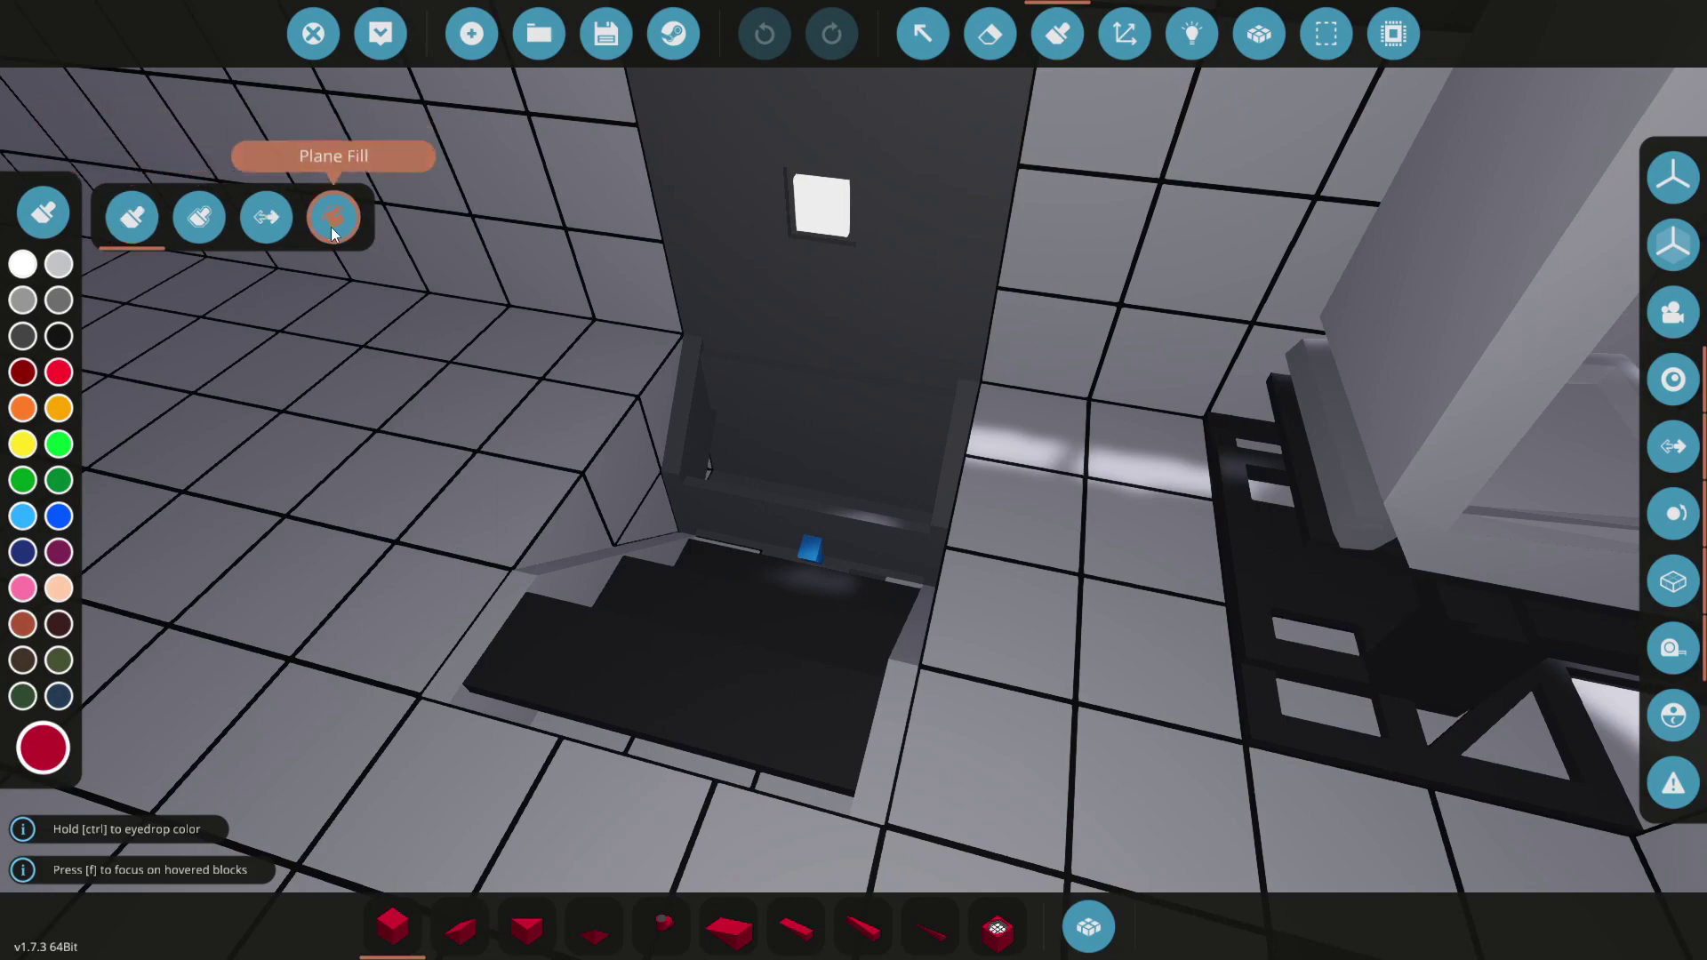
# Step: Paint the stairwell floor blocks dark grey
pyautogui.click(23, 335)
pyautogui.moveTo(858, 549); pyautogui.dragTo(979, 465)
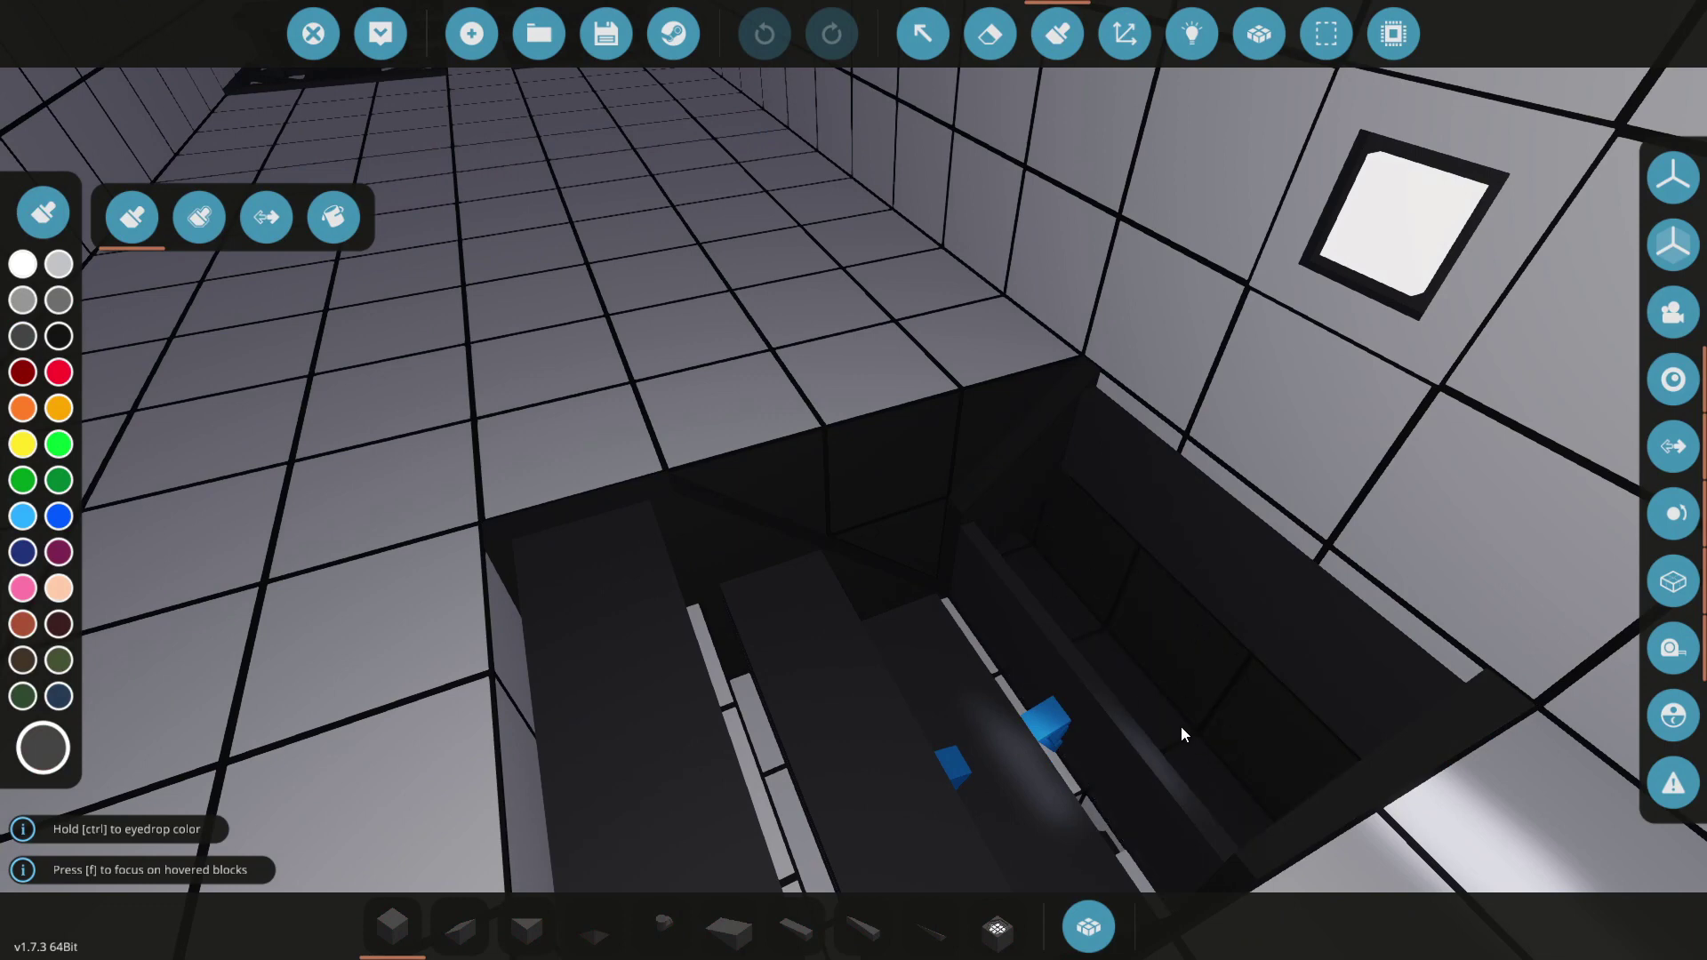
pyautogui.click(761, 769)
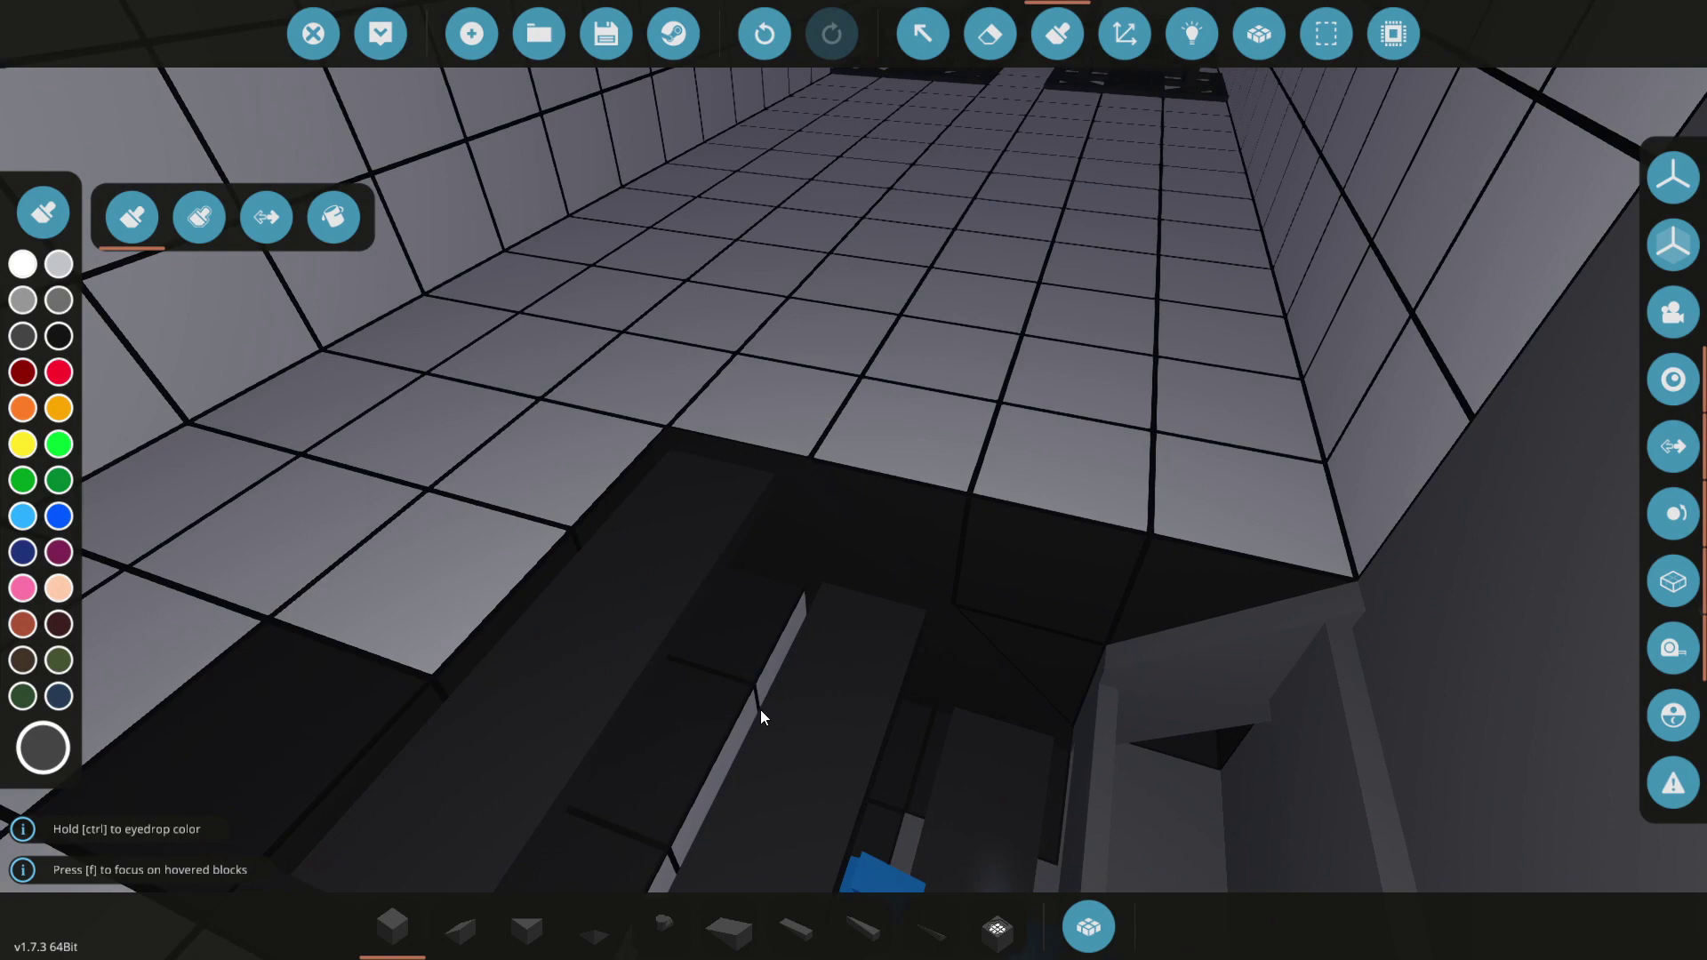
pyautogui.moveTo(711, 777); pyautogui.dragTo(835, 709)
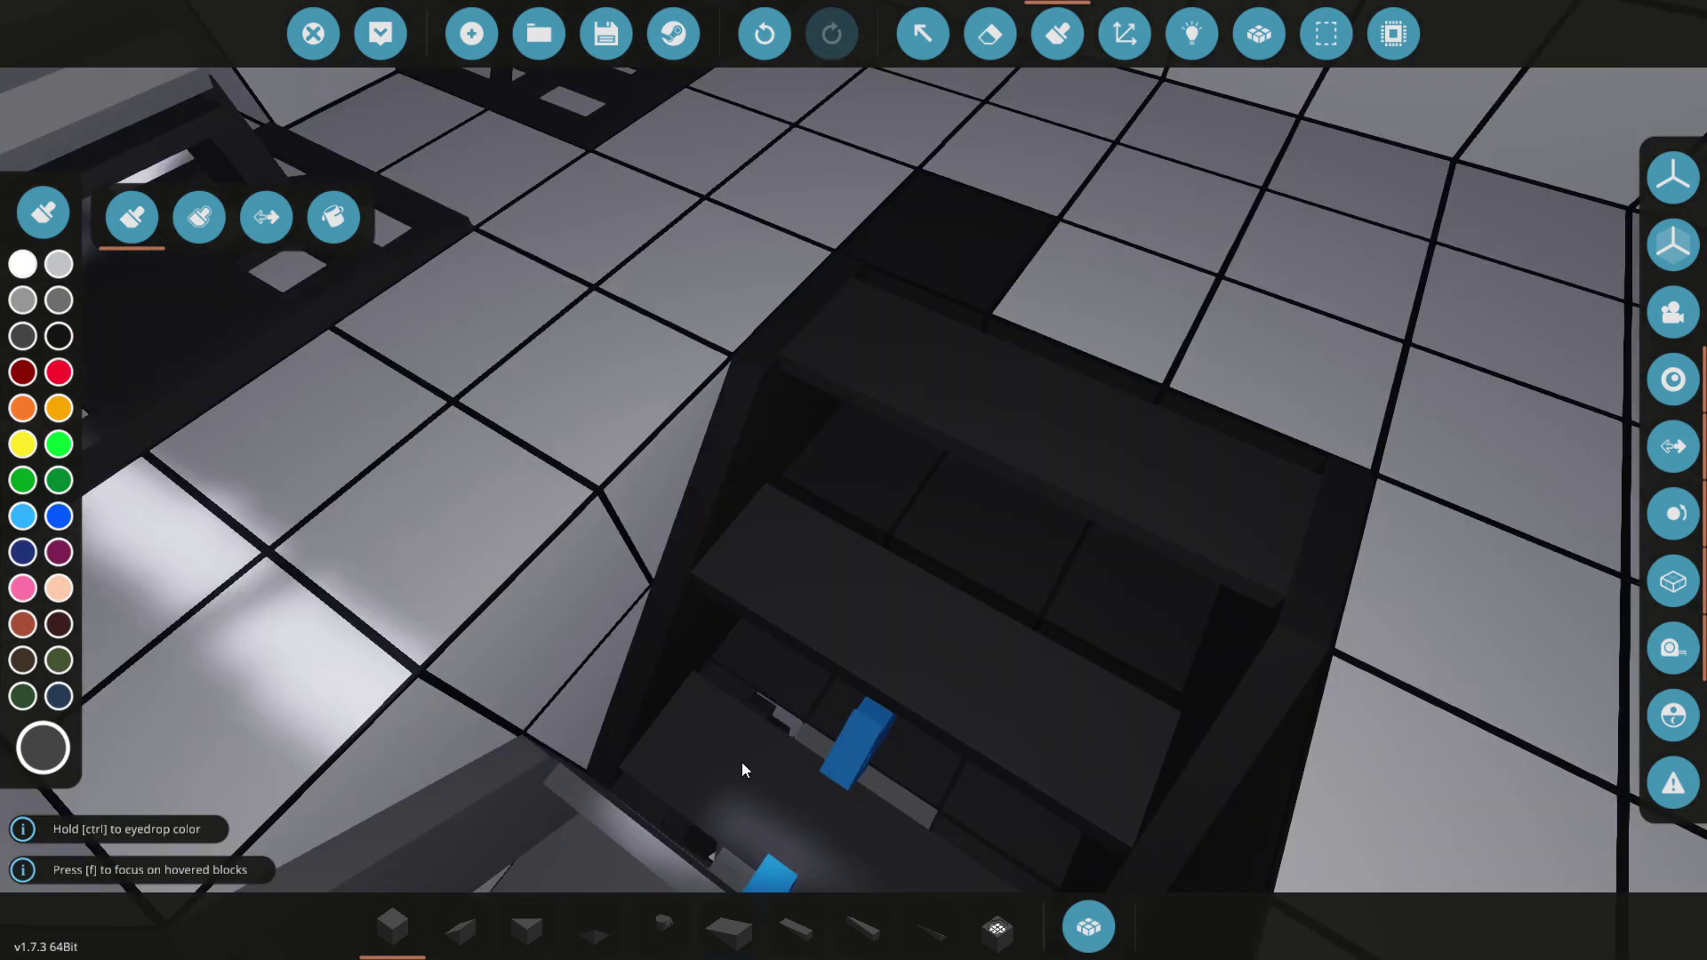
pyautogui.moveTo(677, 464); pyautogui.dragTo(565, 544)
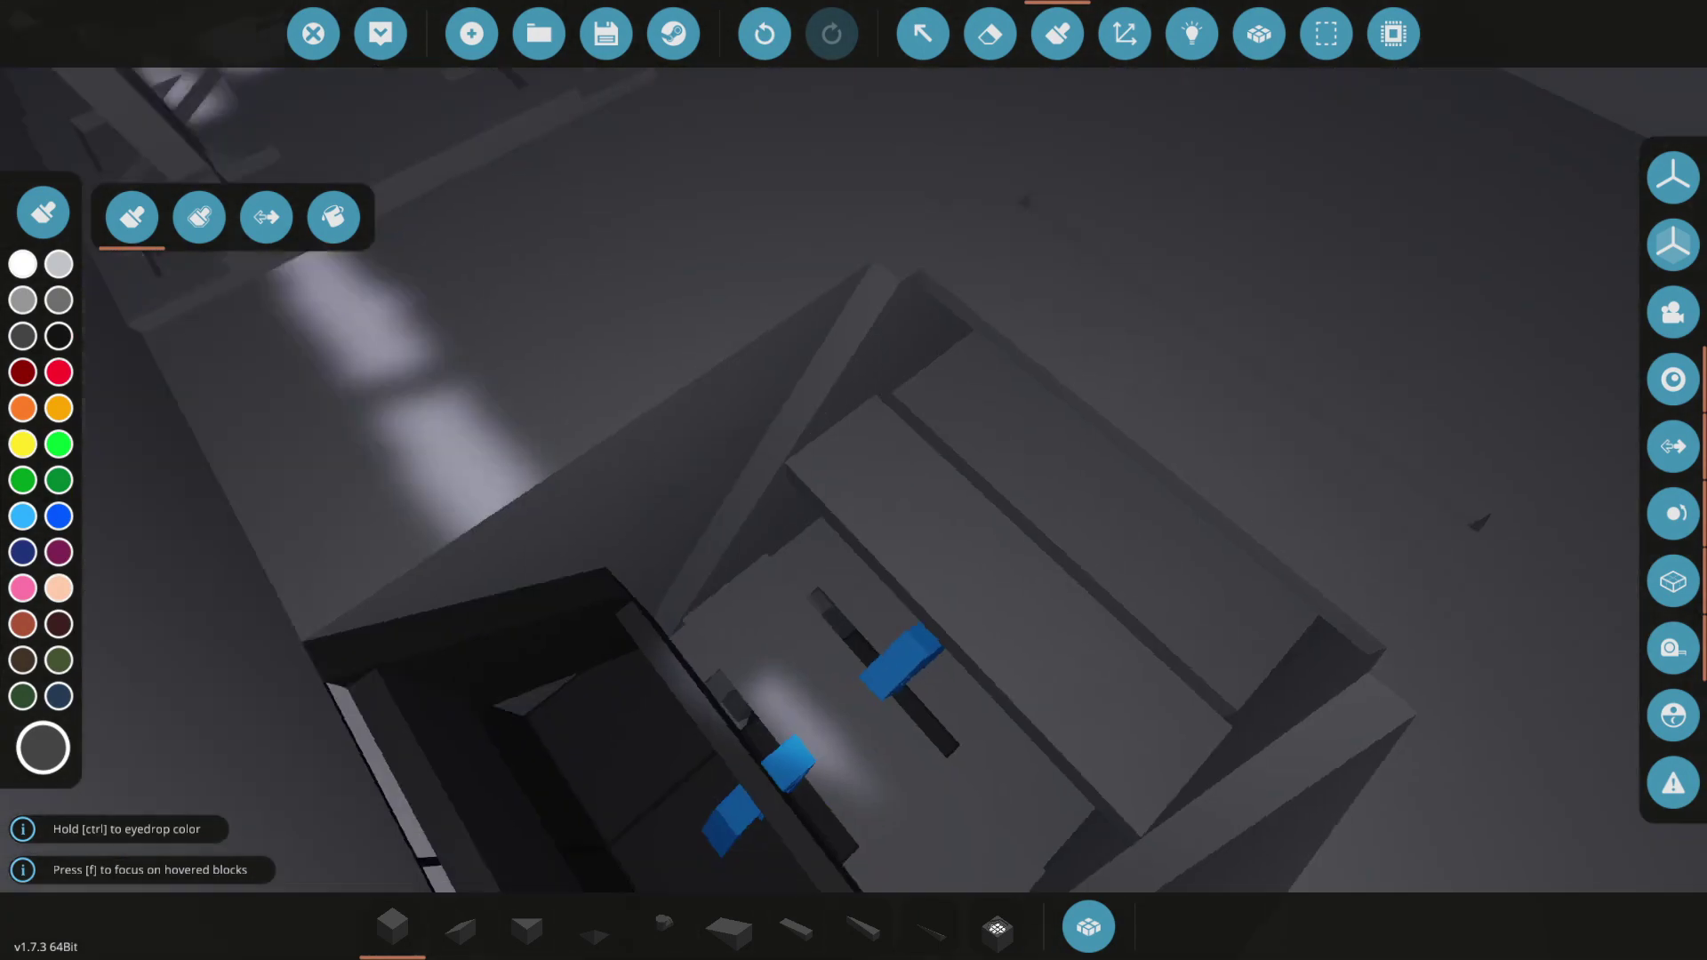
pyautogui.moveTo(569, 632); pyautogui.dragTo(668, 532)
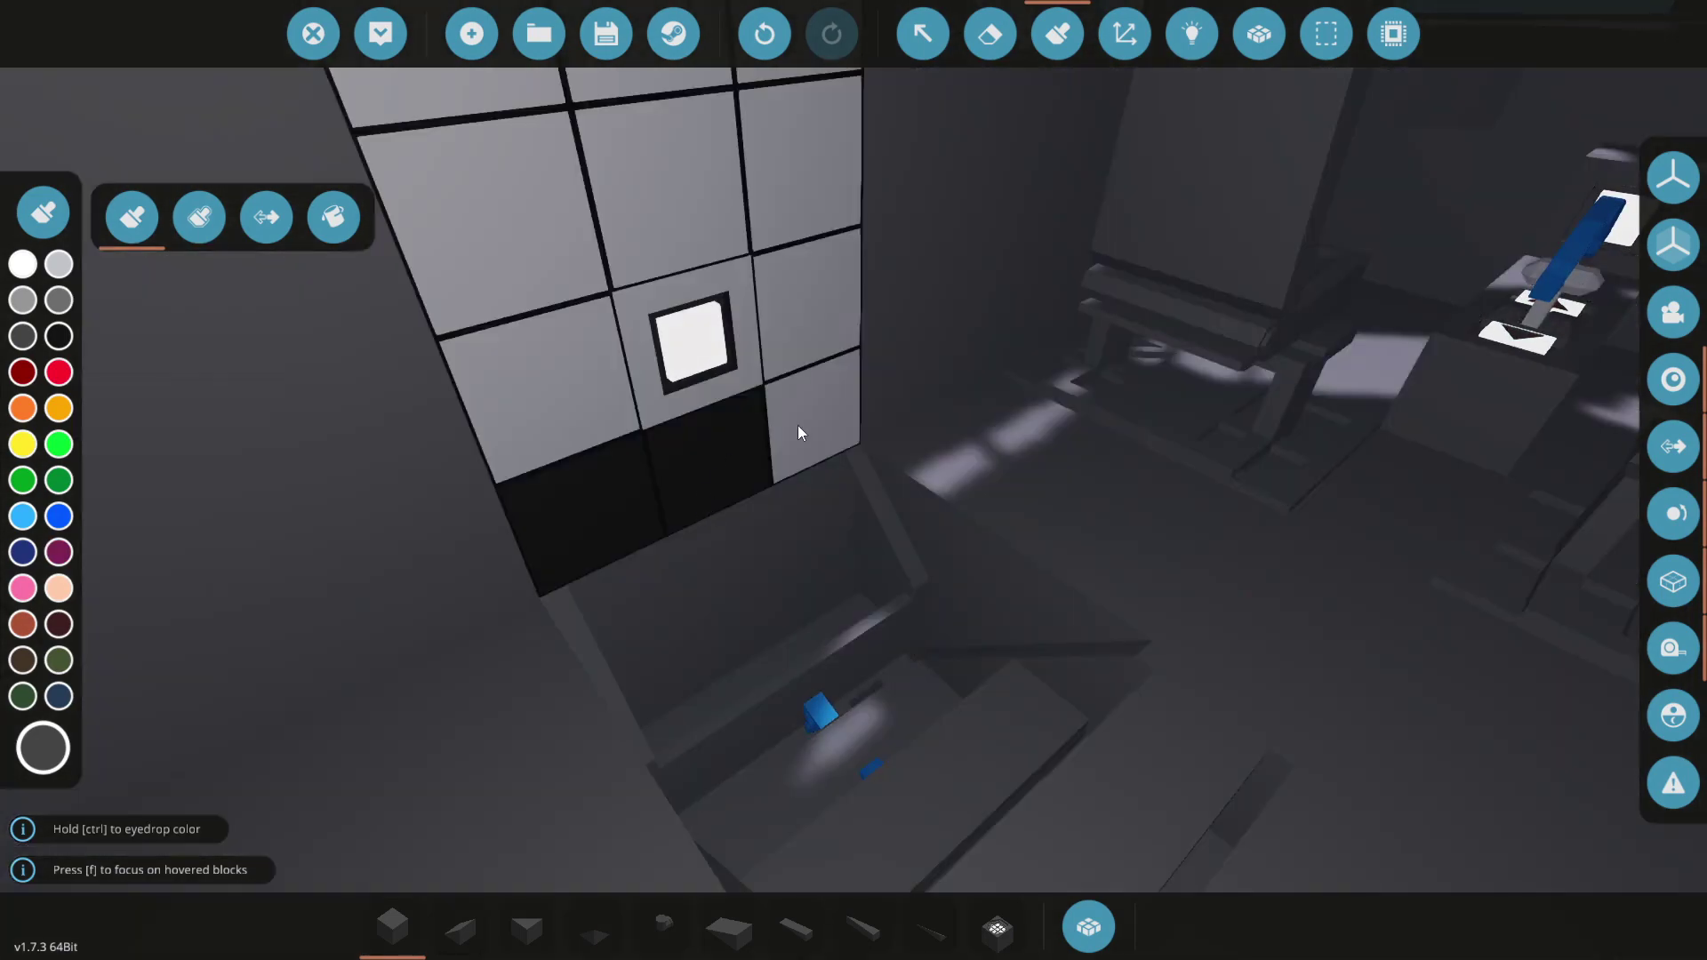
# Step: Paint the wall tiles below the light white, then resample dark grey
pyautogui.keyDown('ctrl'); pyautogui.click(801, 420); pyautogui.keyUp('ctrl')
pyautogui.moveTo(802, 421); pyautogui.dragTo(598, 495)
pyautogui.moveTo(728, 485); pyautogui.dragTo(925, 497)
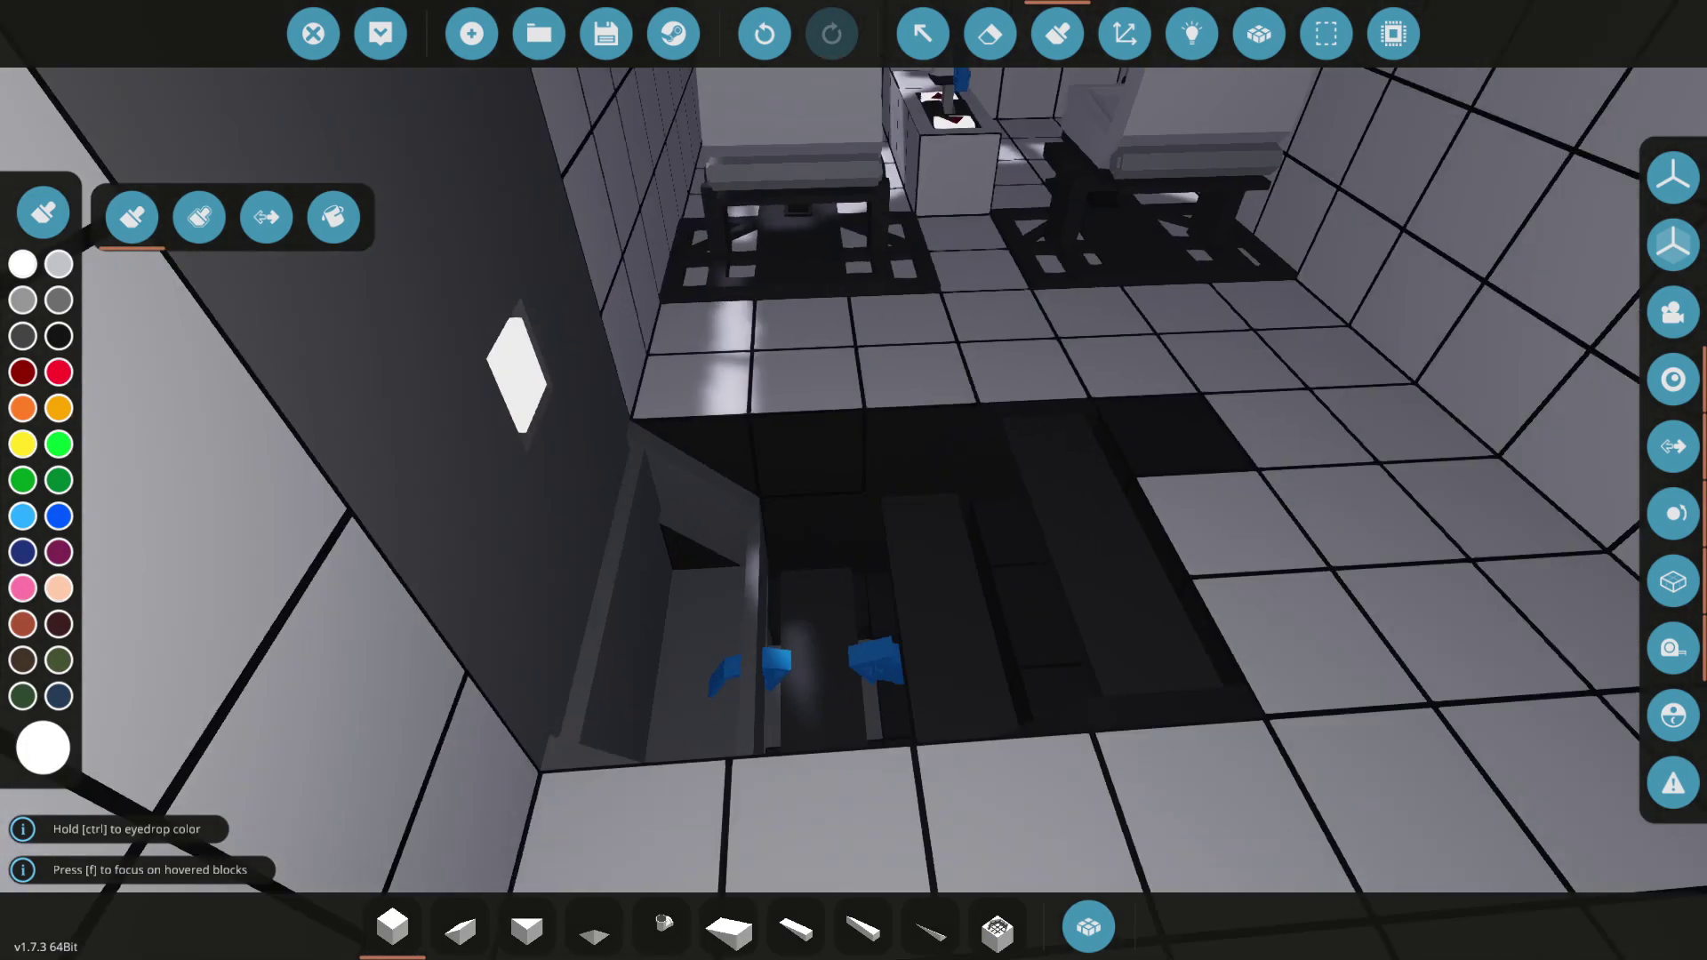
pyautogui.keyDown('ctrl'); pyautogui.click(947, 391); pyautogui.keyUp('ctrl')
pyautogui.moveTo(967, 423)
pyautogui.mouseDown()
pyautogui.moveTo(829, 486)
pyautogui.moveTo(758, 609)
pyautogui.mouseUp()
# Step: Take the wedge block and rotate it into position beside the stairwell
pyautogui.press('1')
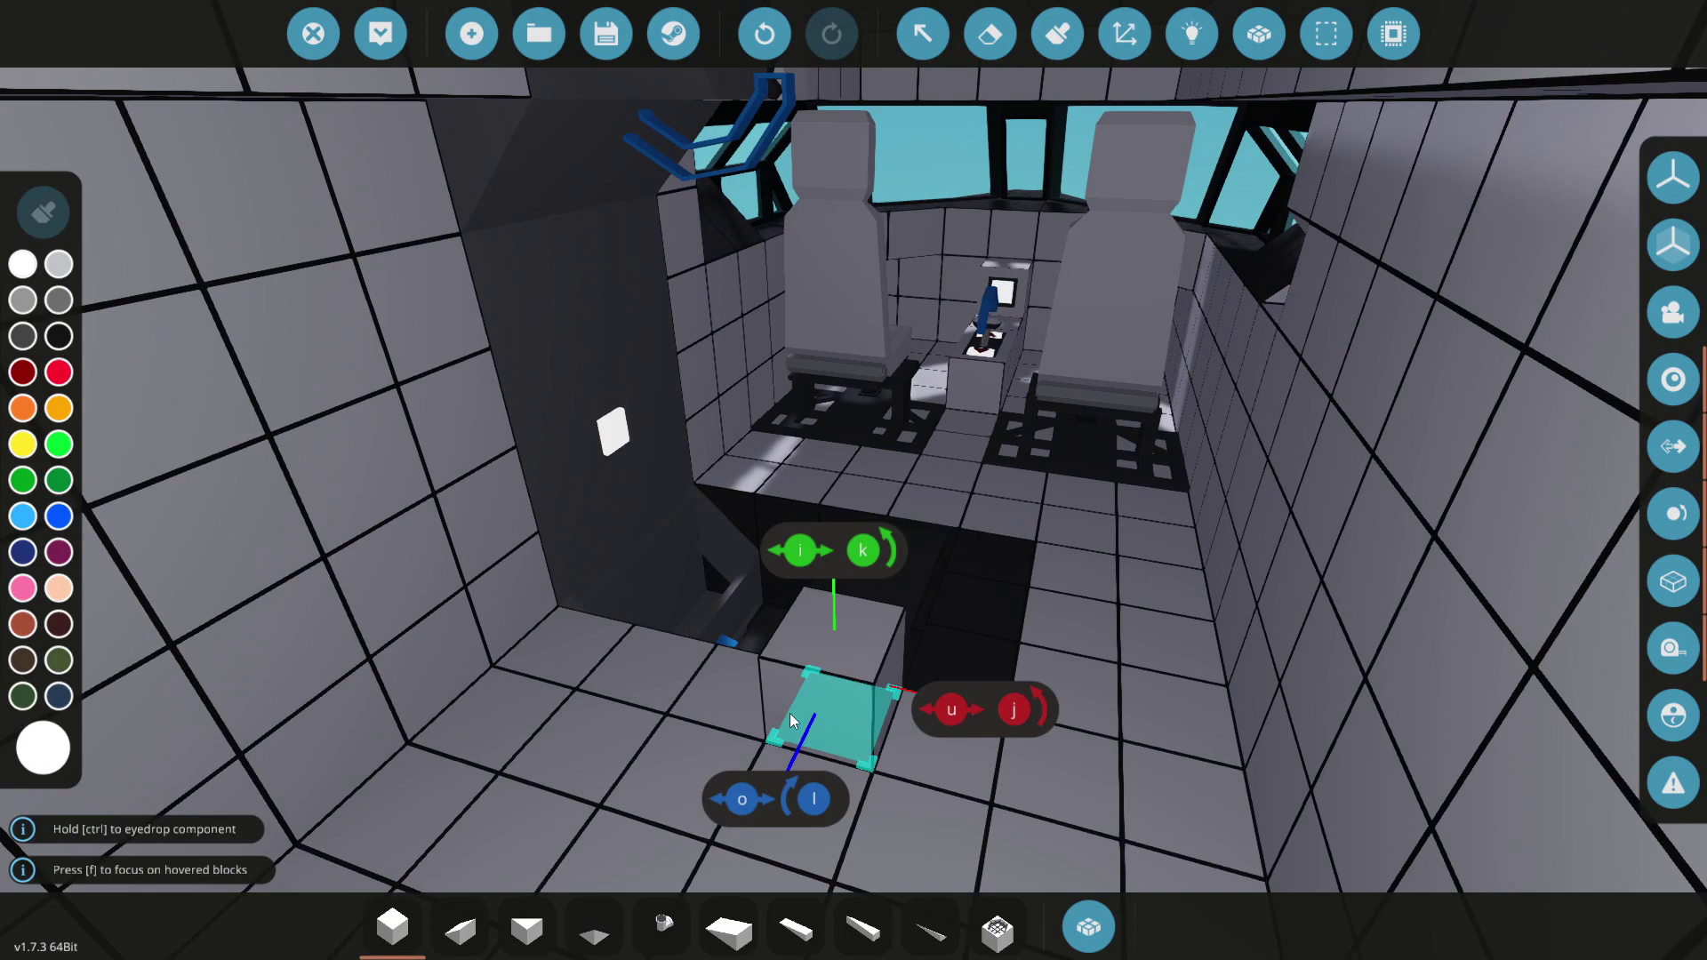
pyautogui.press('d')
pyautogui.moveTo(772, 714); pyautogui.dragTo(730, 515)
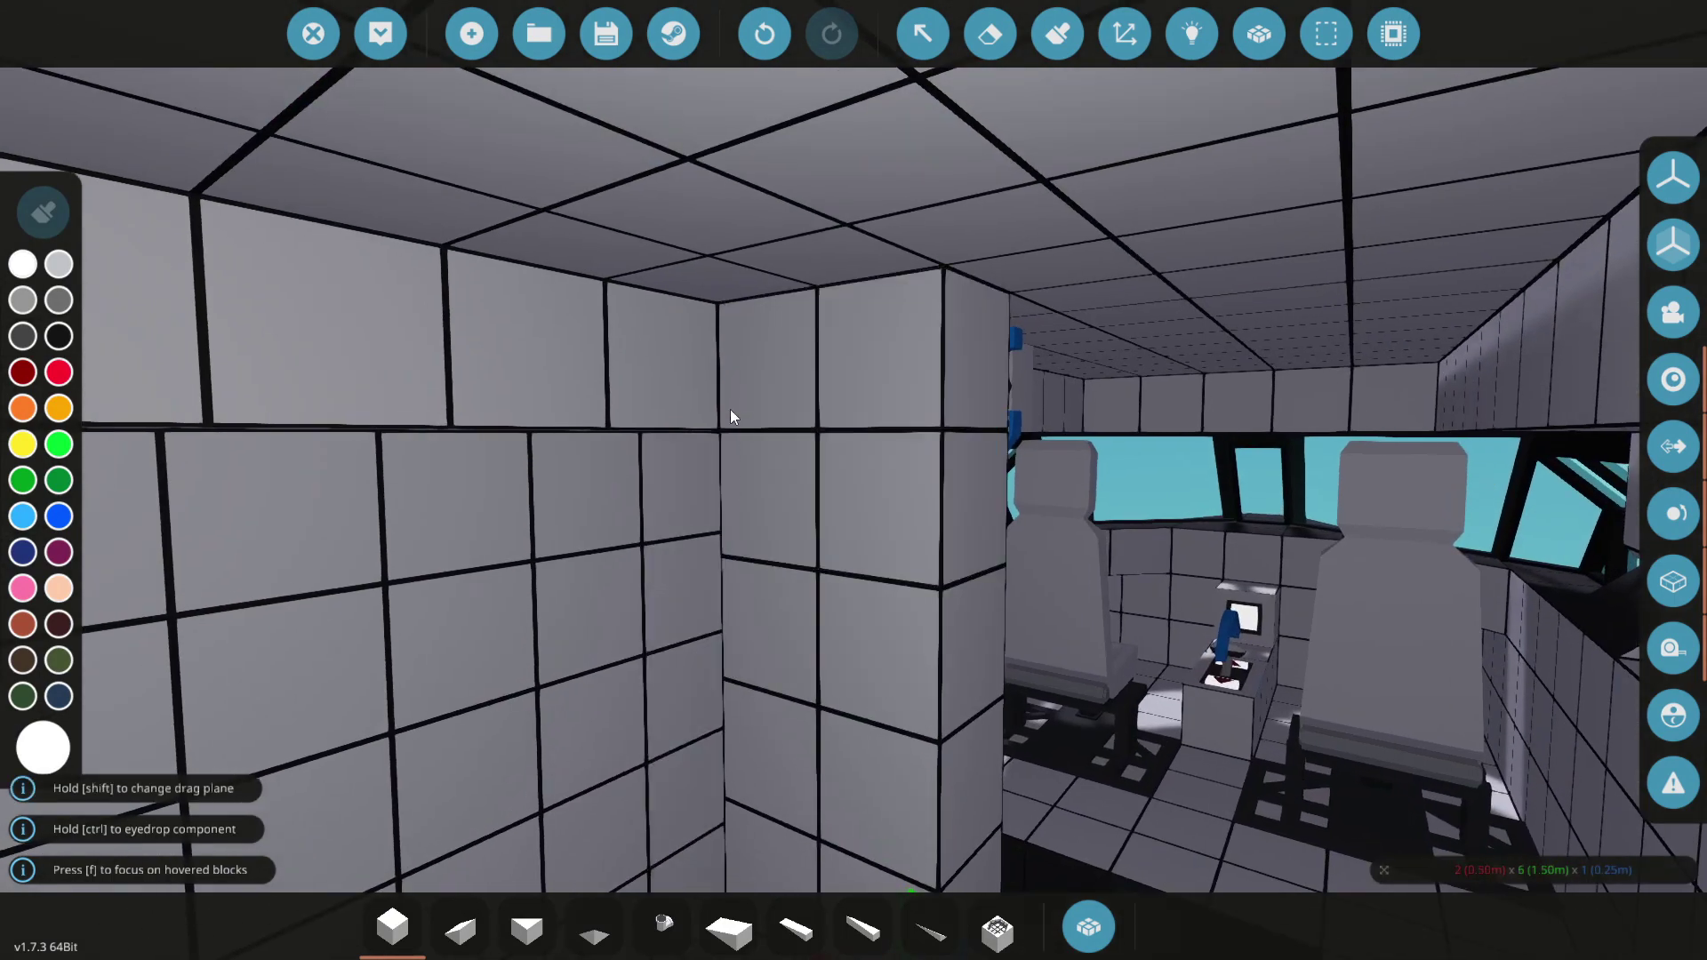
pyautogui.moveTo(759, 388); pyautogui.dragTo(814, 891)
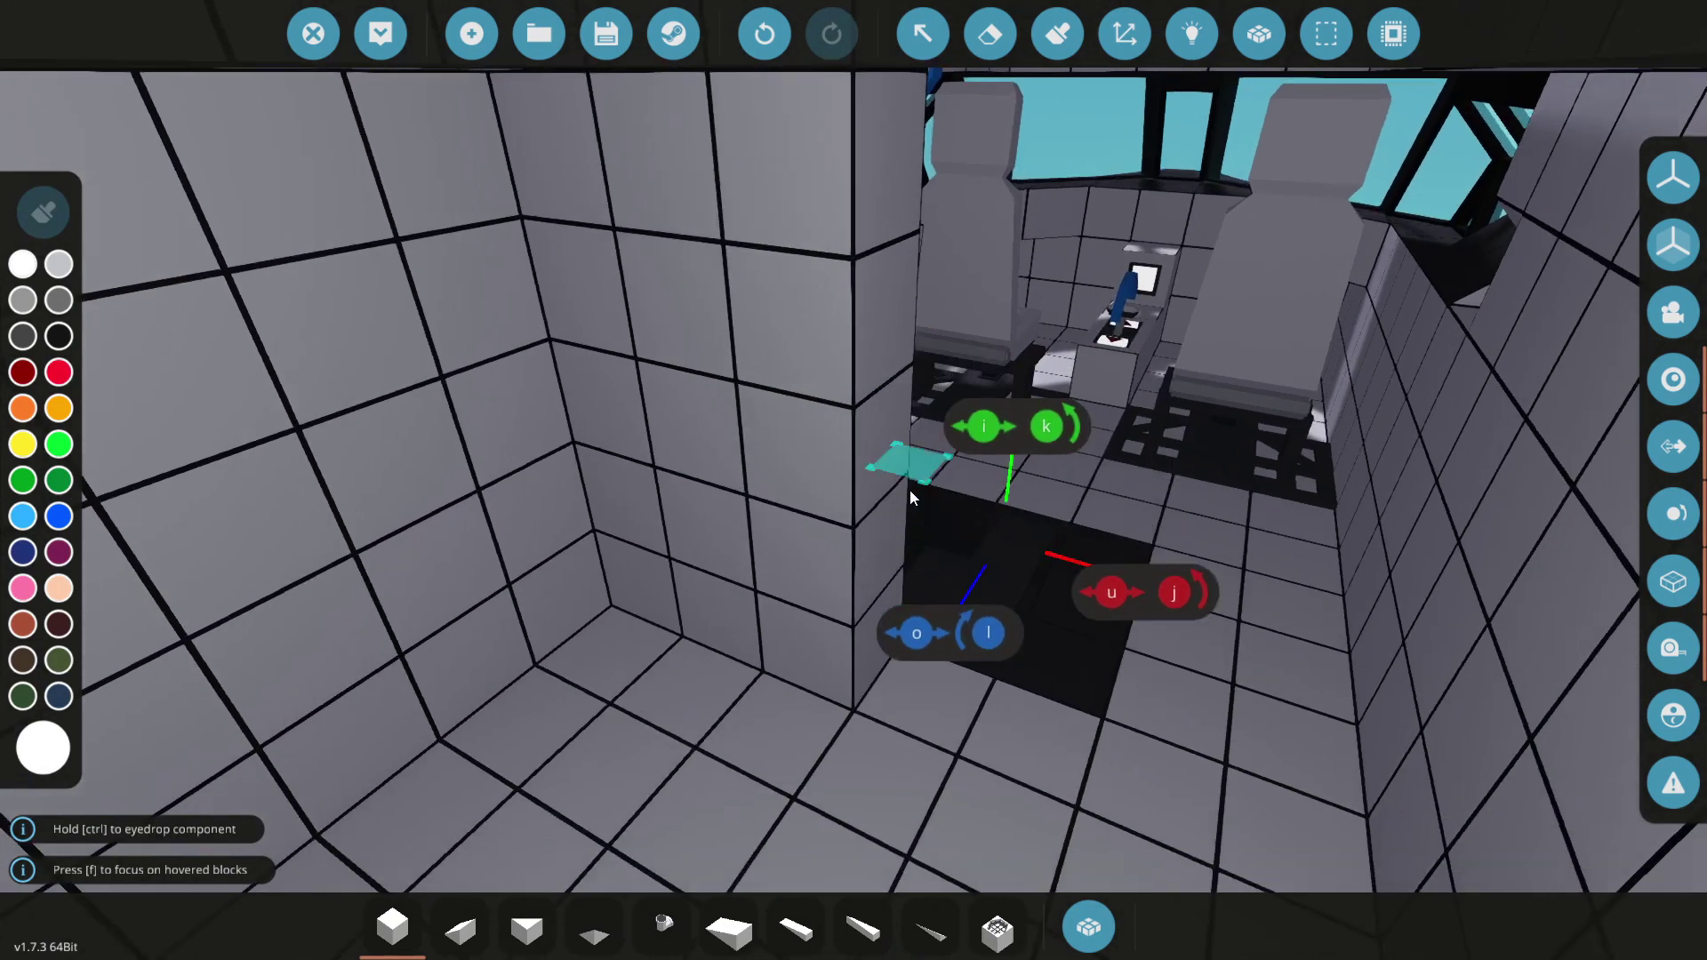
pyautogui.press('l')
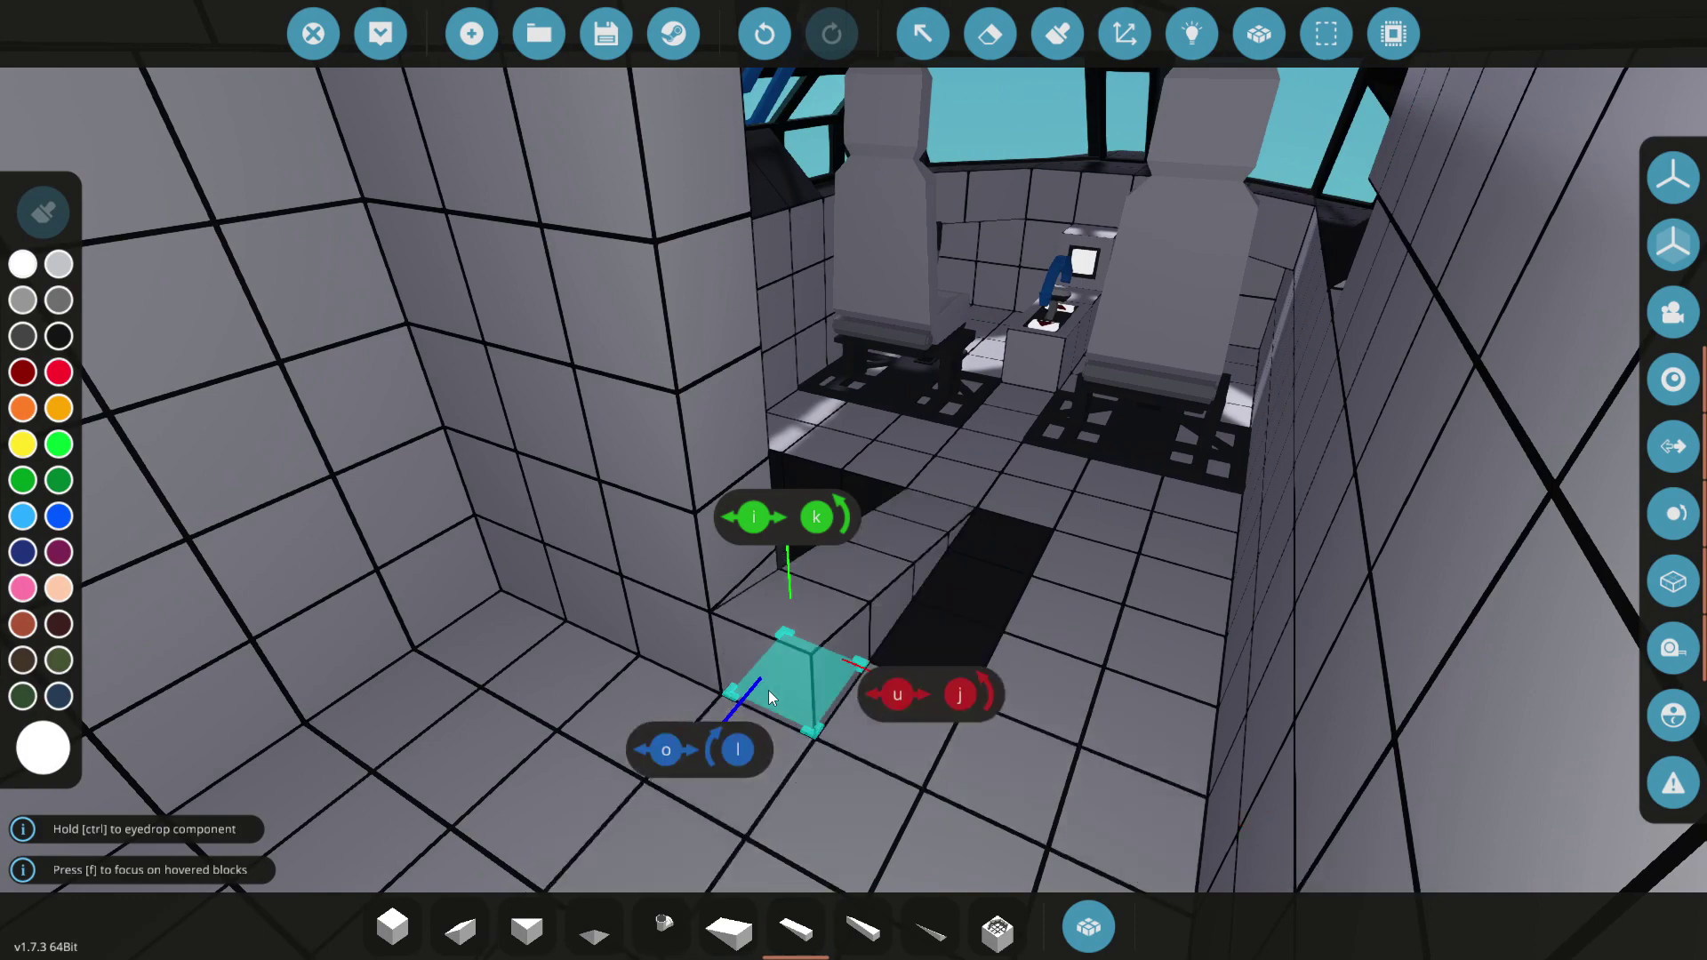
pyautogui.press('l')
pyautogui.press('k')
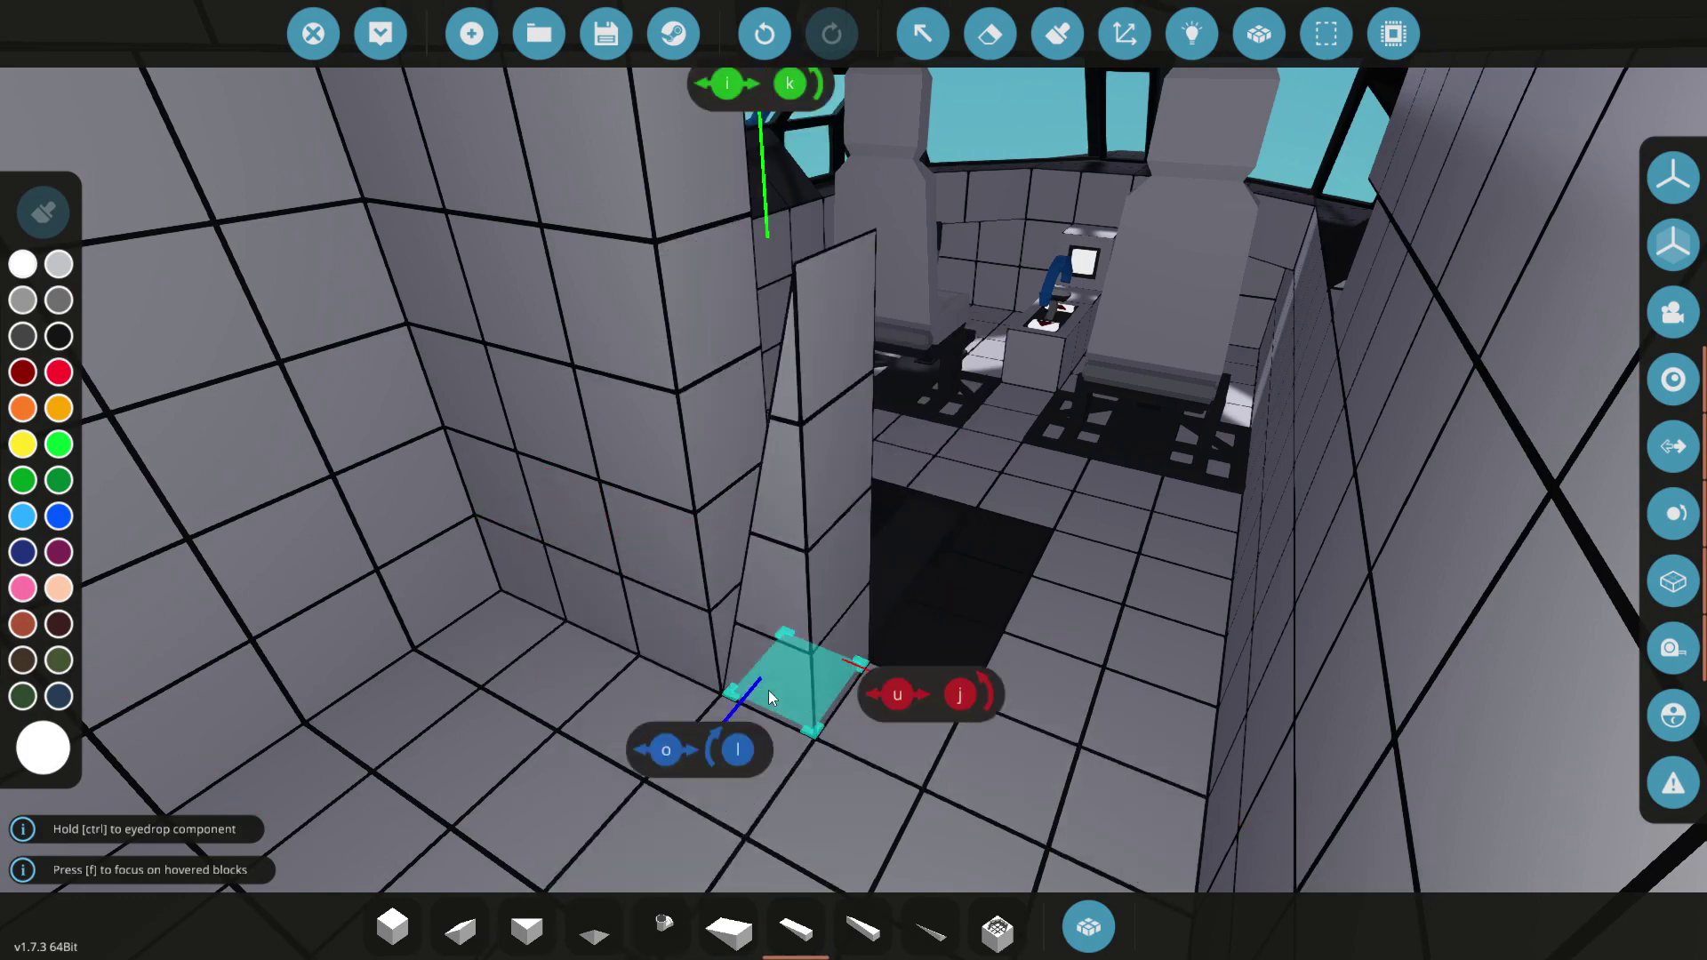
# Step: Switch to placing plain blocks from the hotbar
pyautogui.press('s')
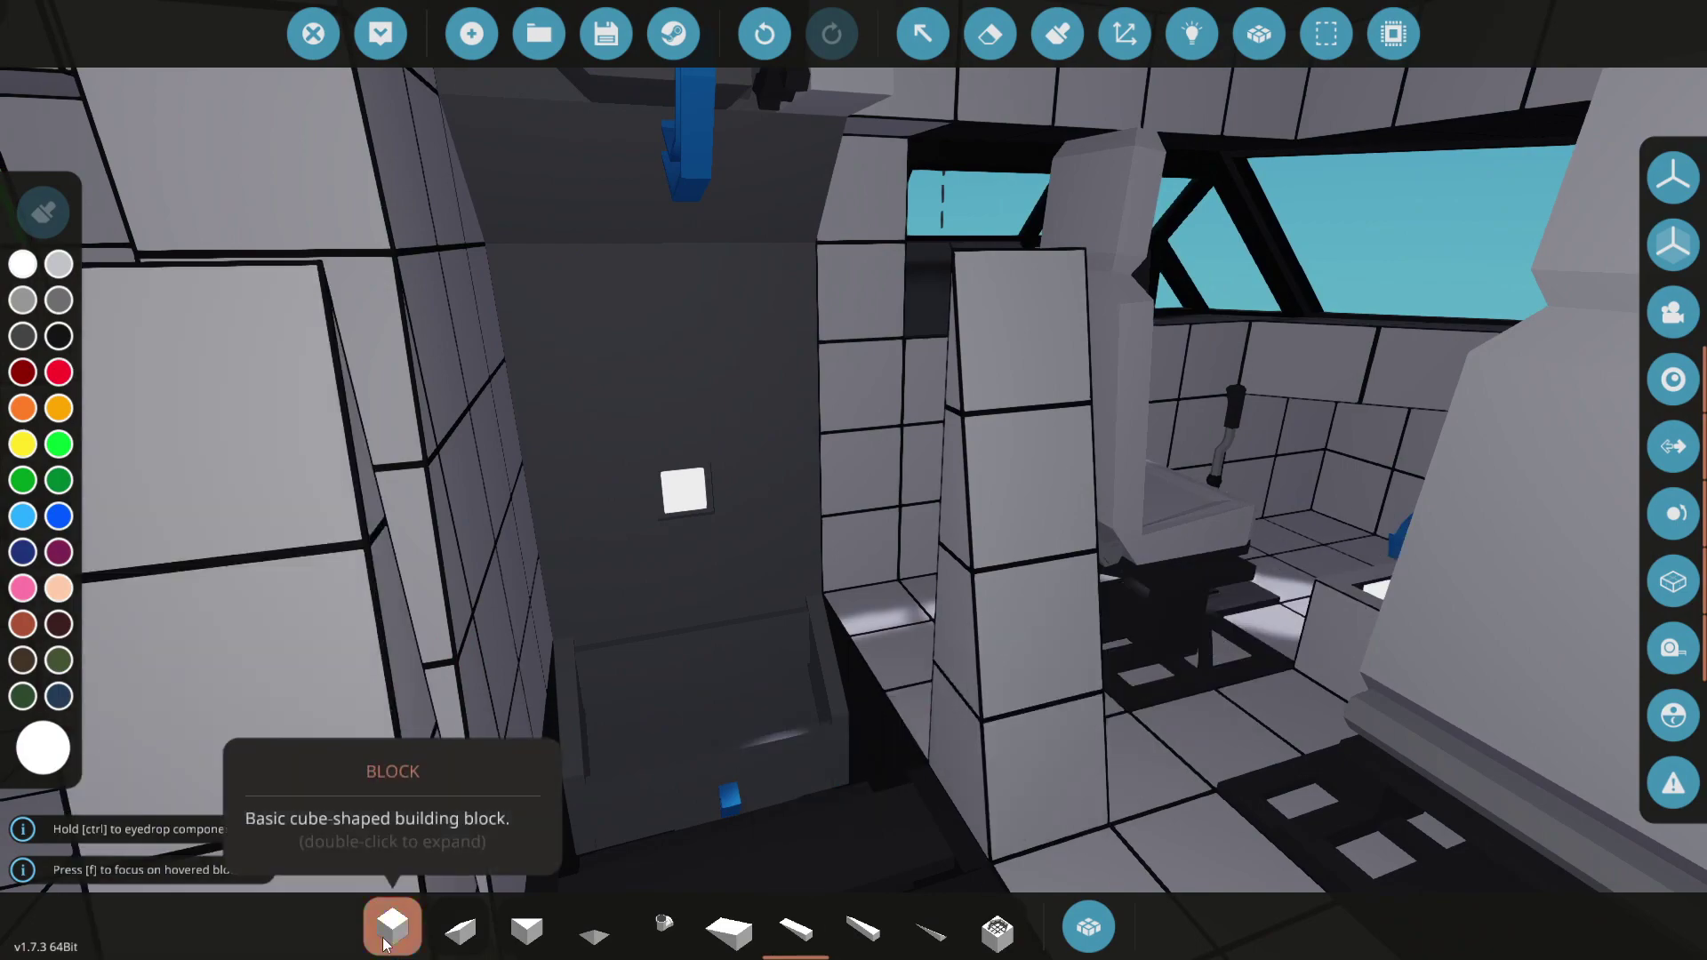
pyautogui.click(385, 941)
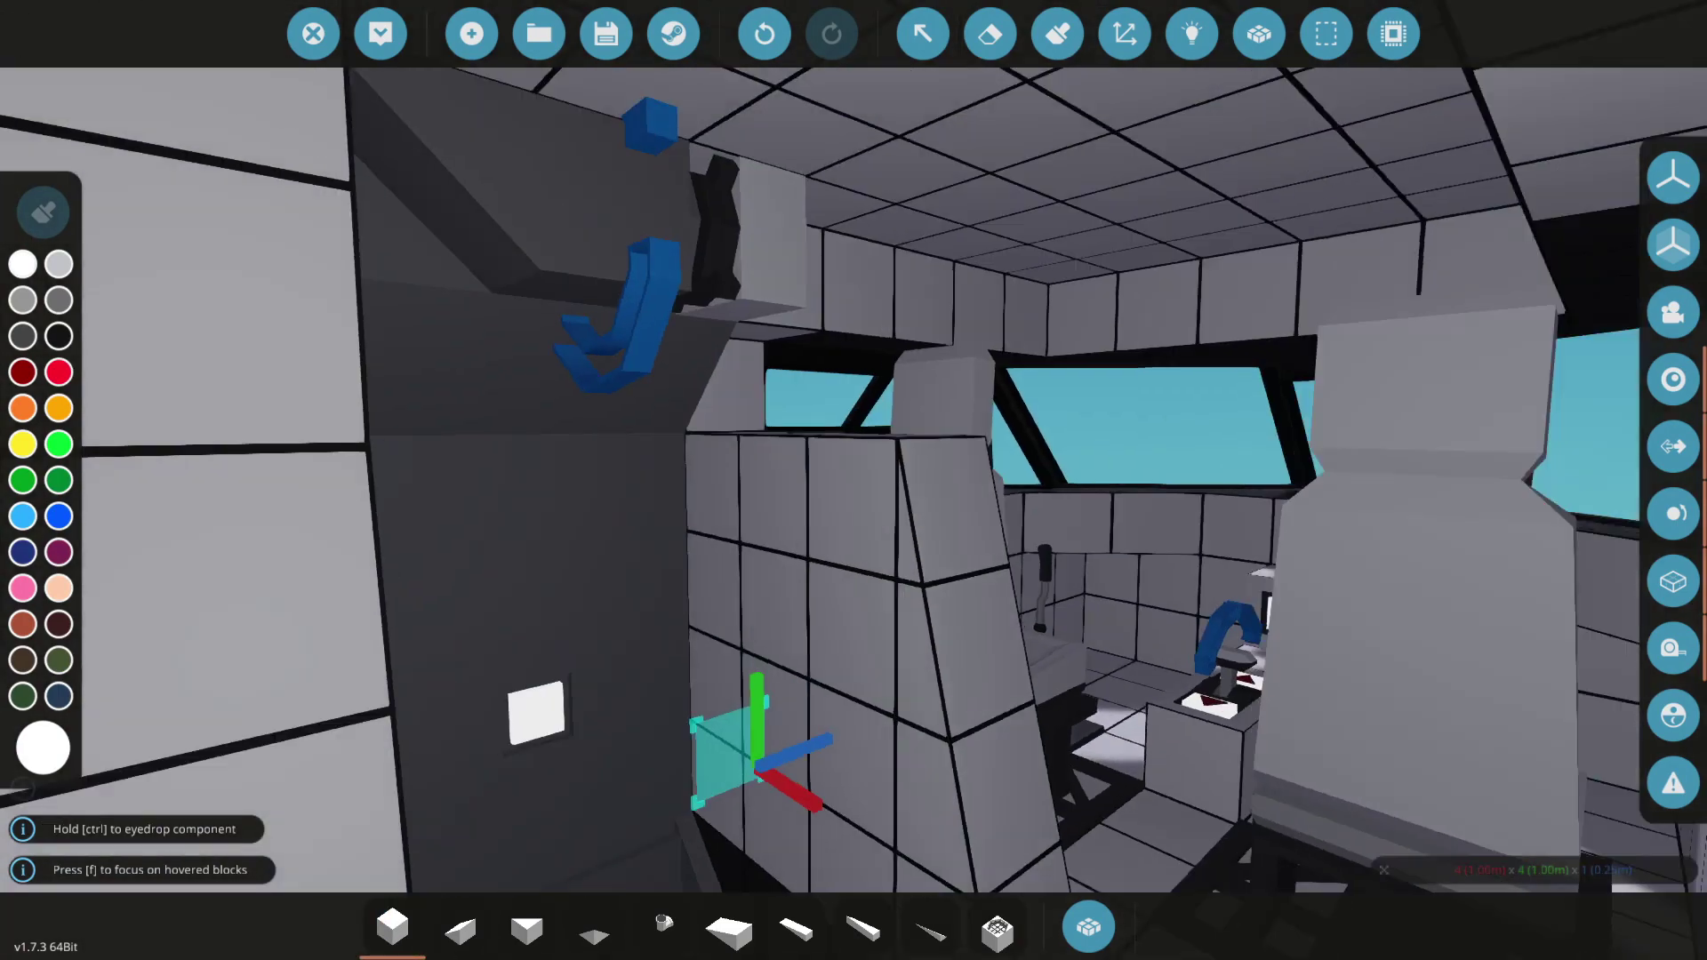
pyautogui.press('s')
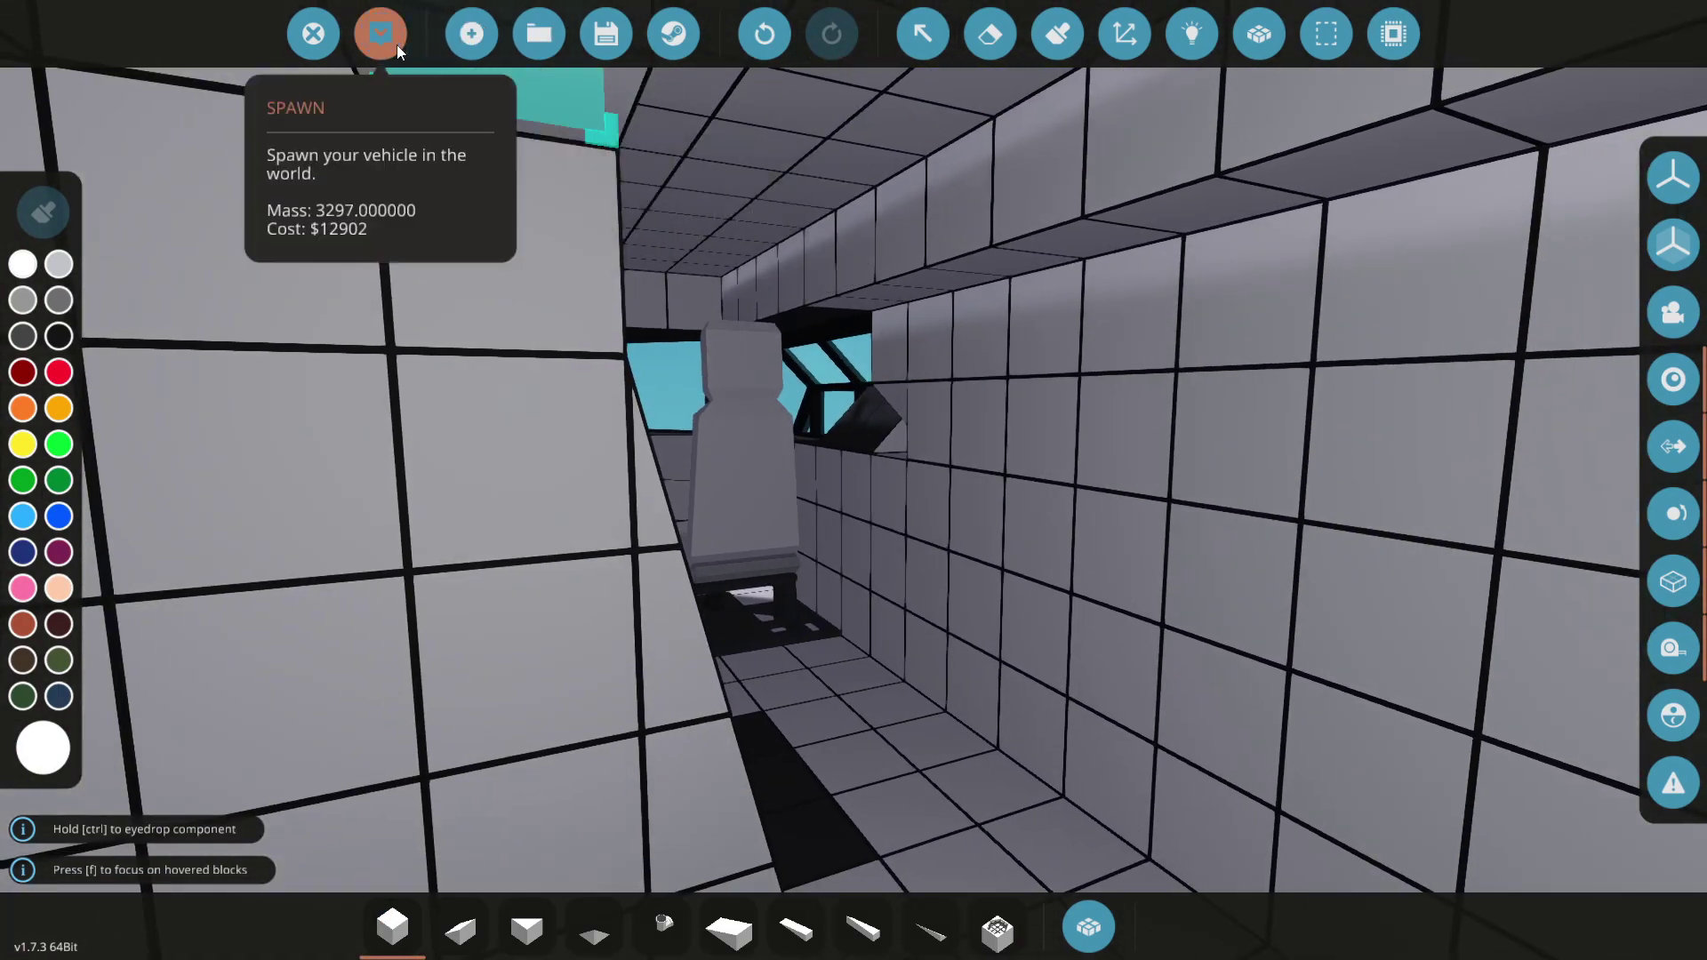
pyautogui.click(382, 34)
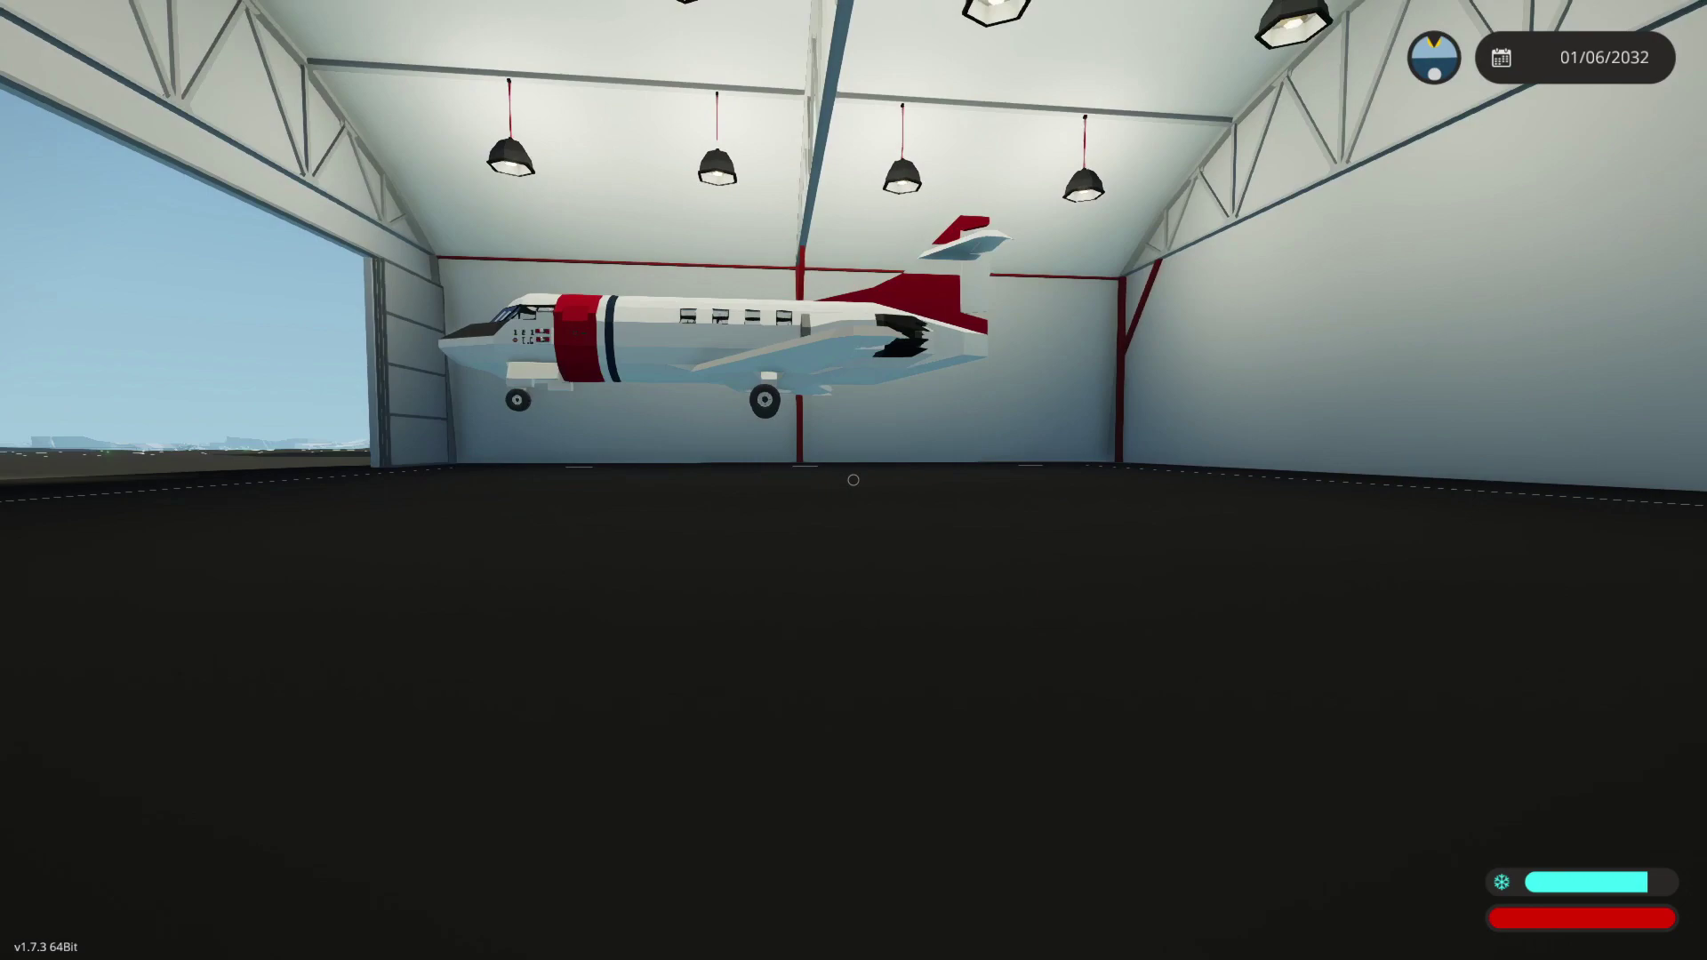
pyautogui.press('w')
pyautogui.press('w')
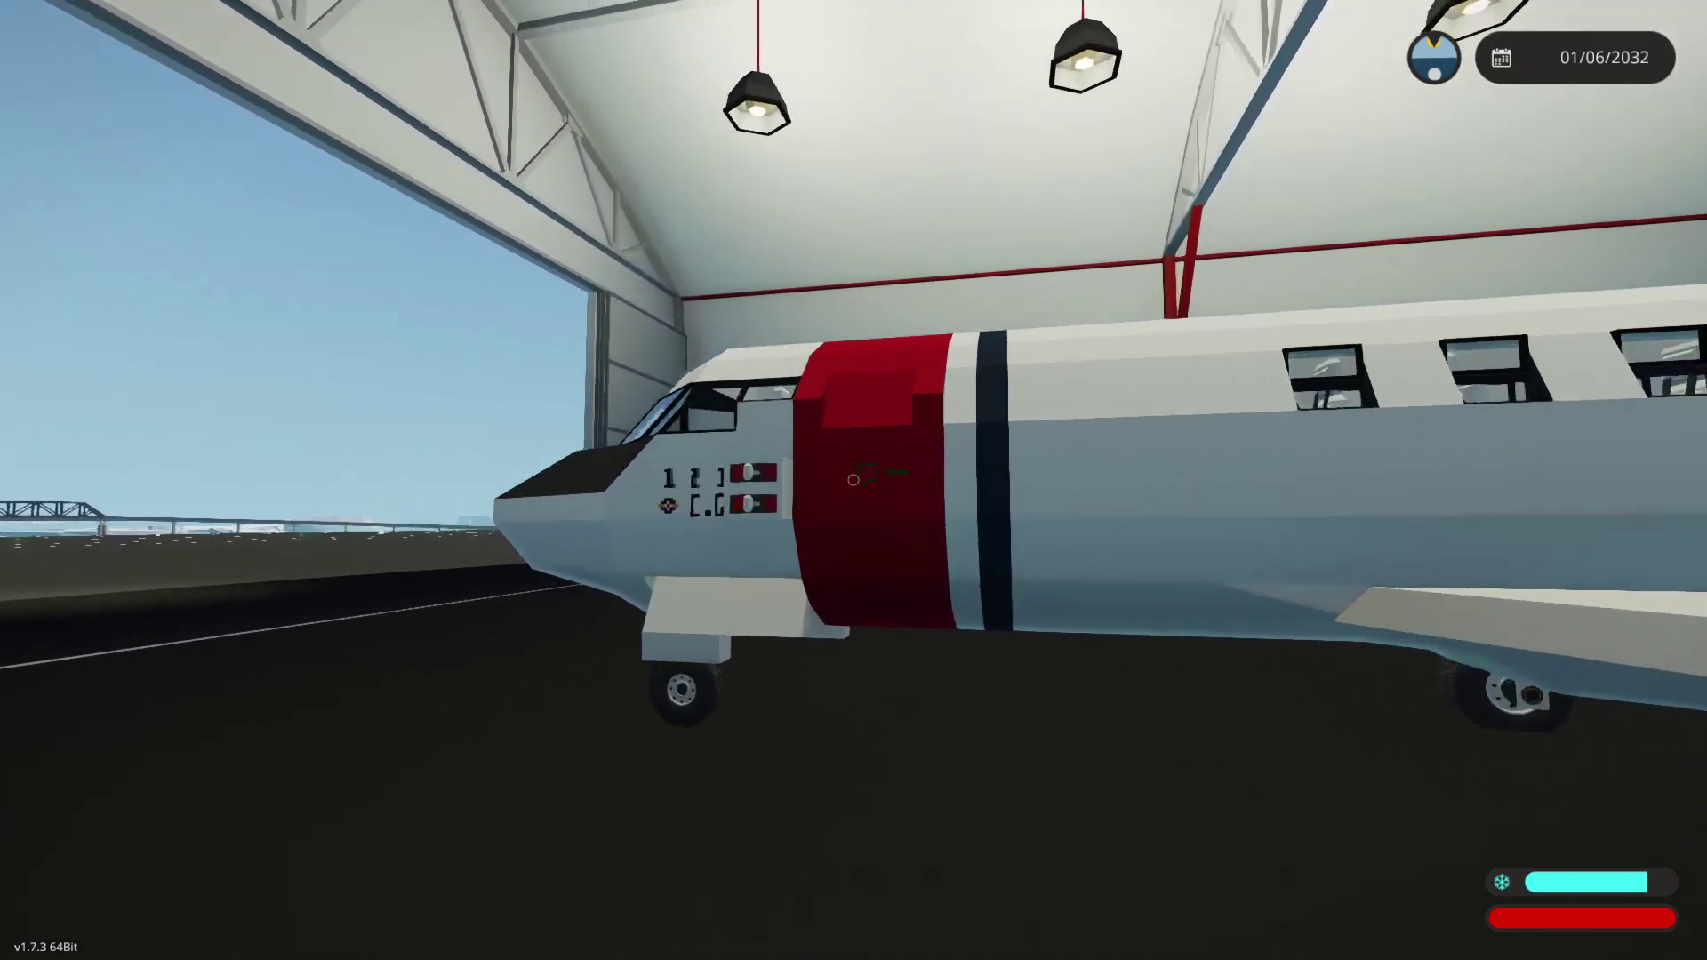
pyautogui.press('w')
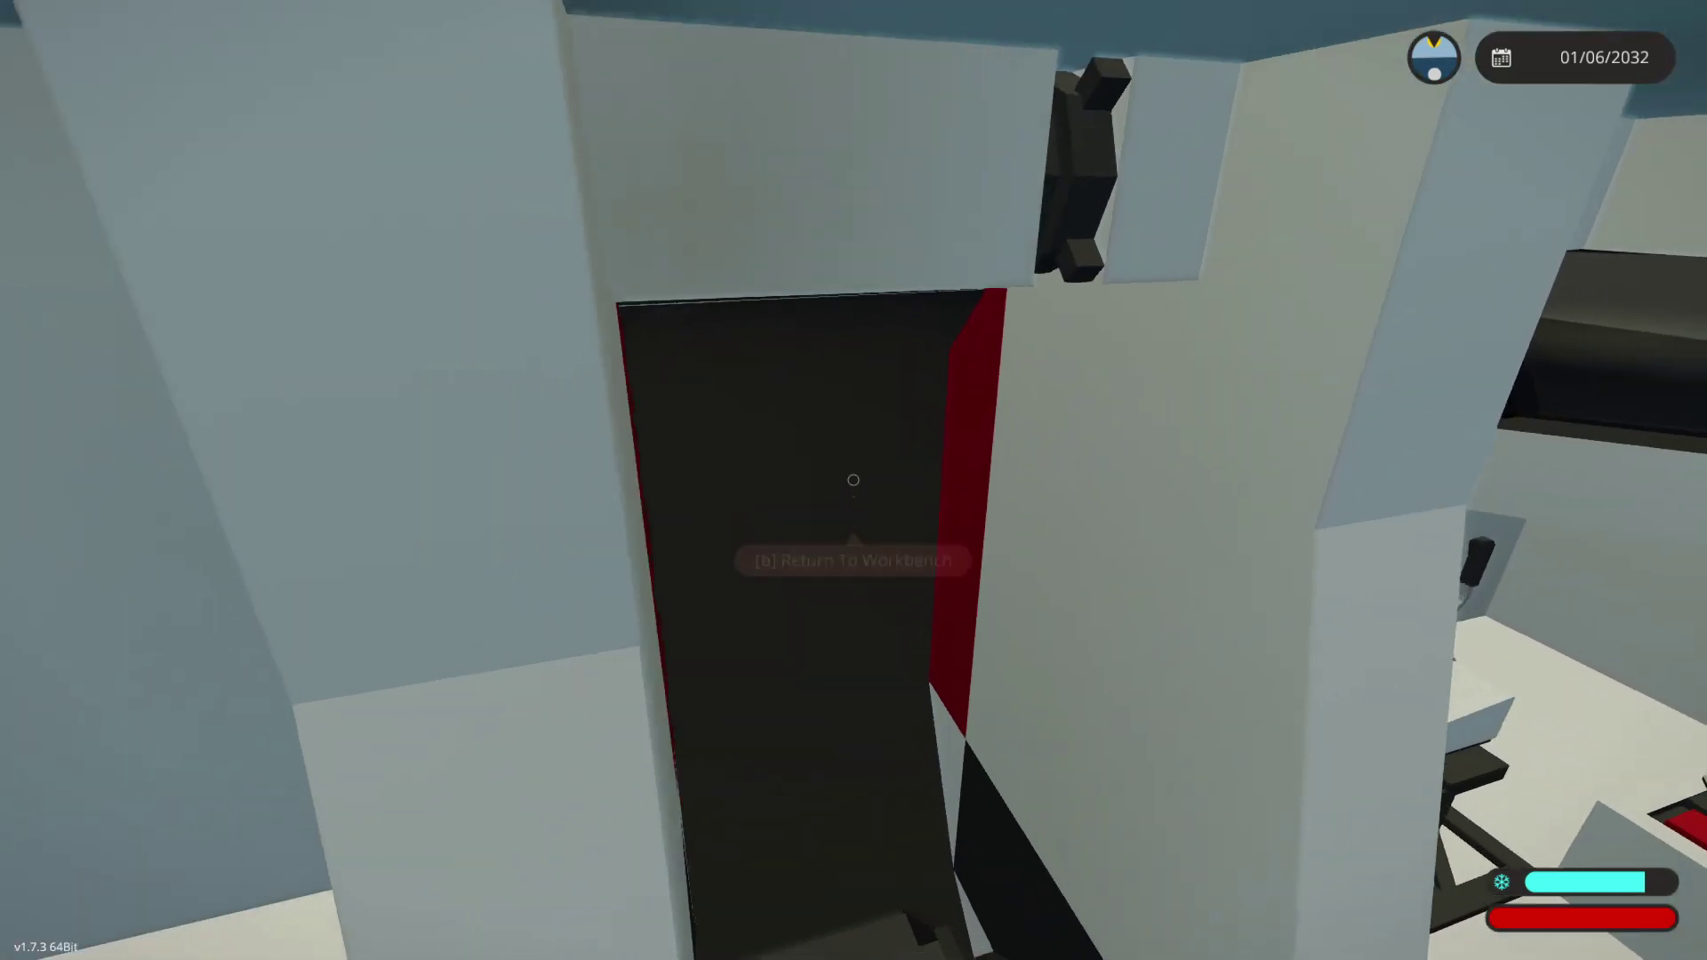
pyautogui.press('w')
pyautogui.press('w')
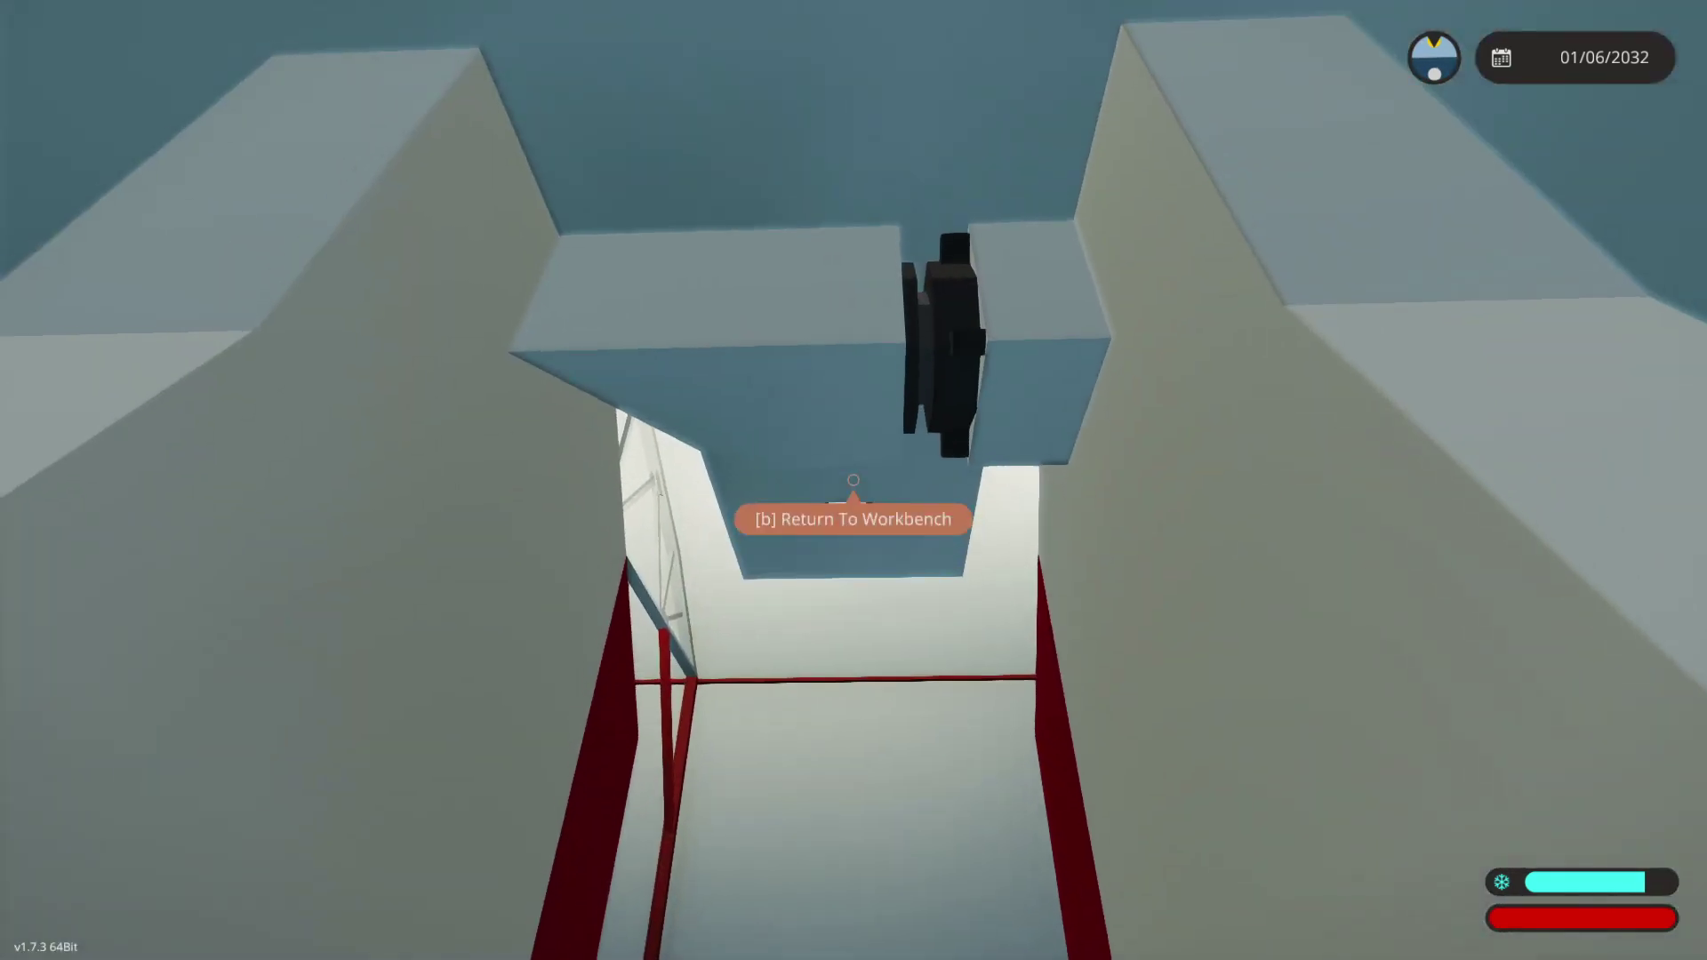
pyautogui.press('w')
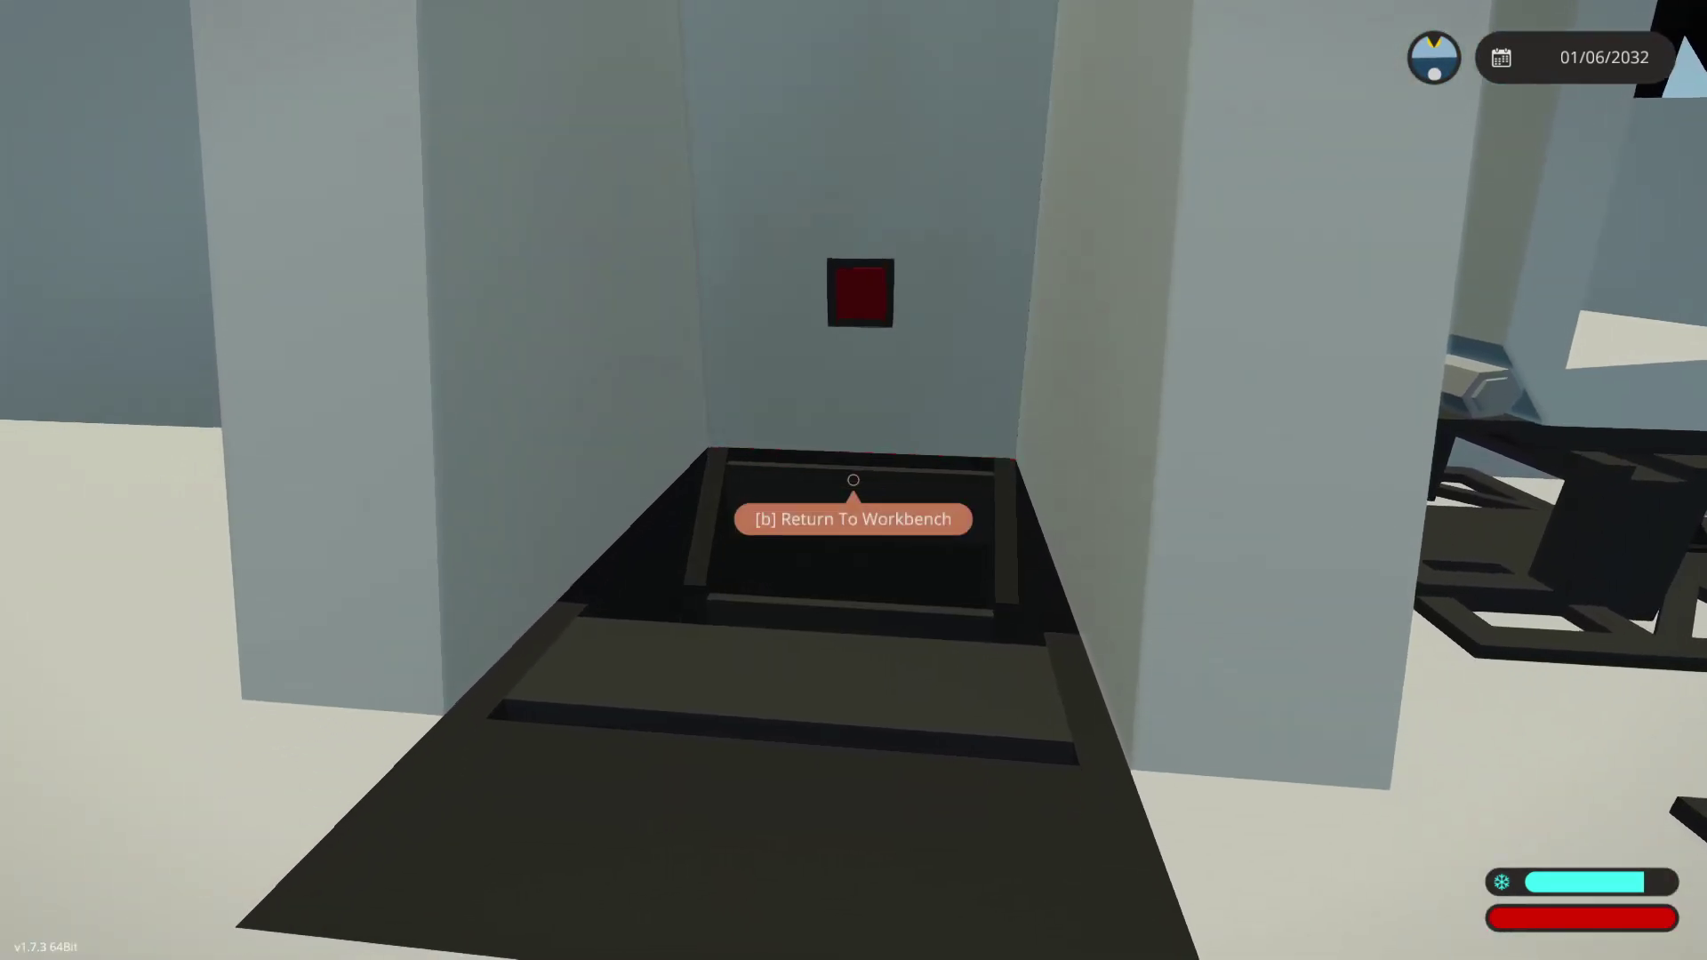
pyautogui.press('w')
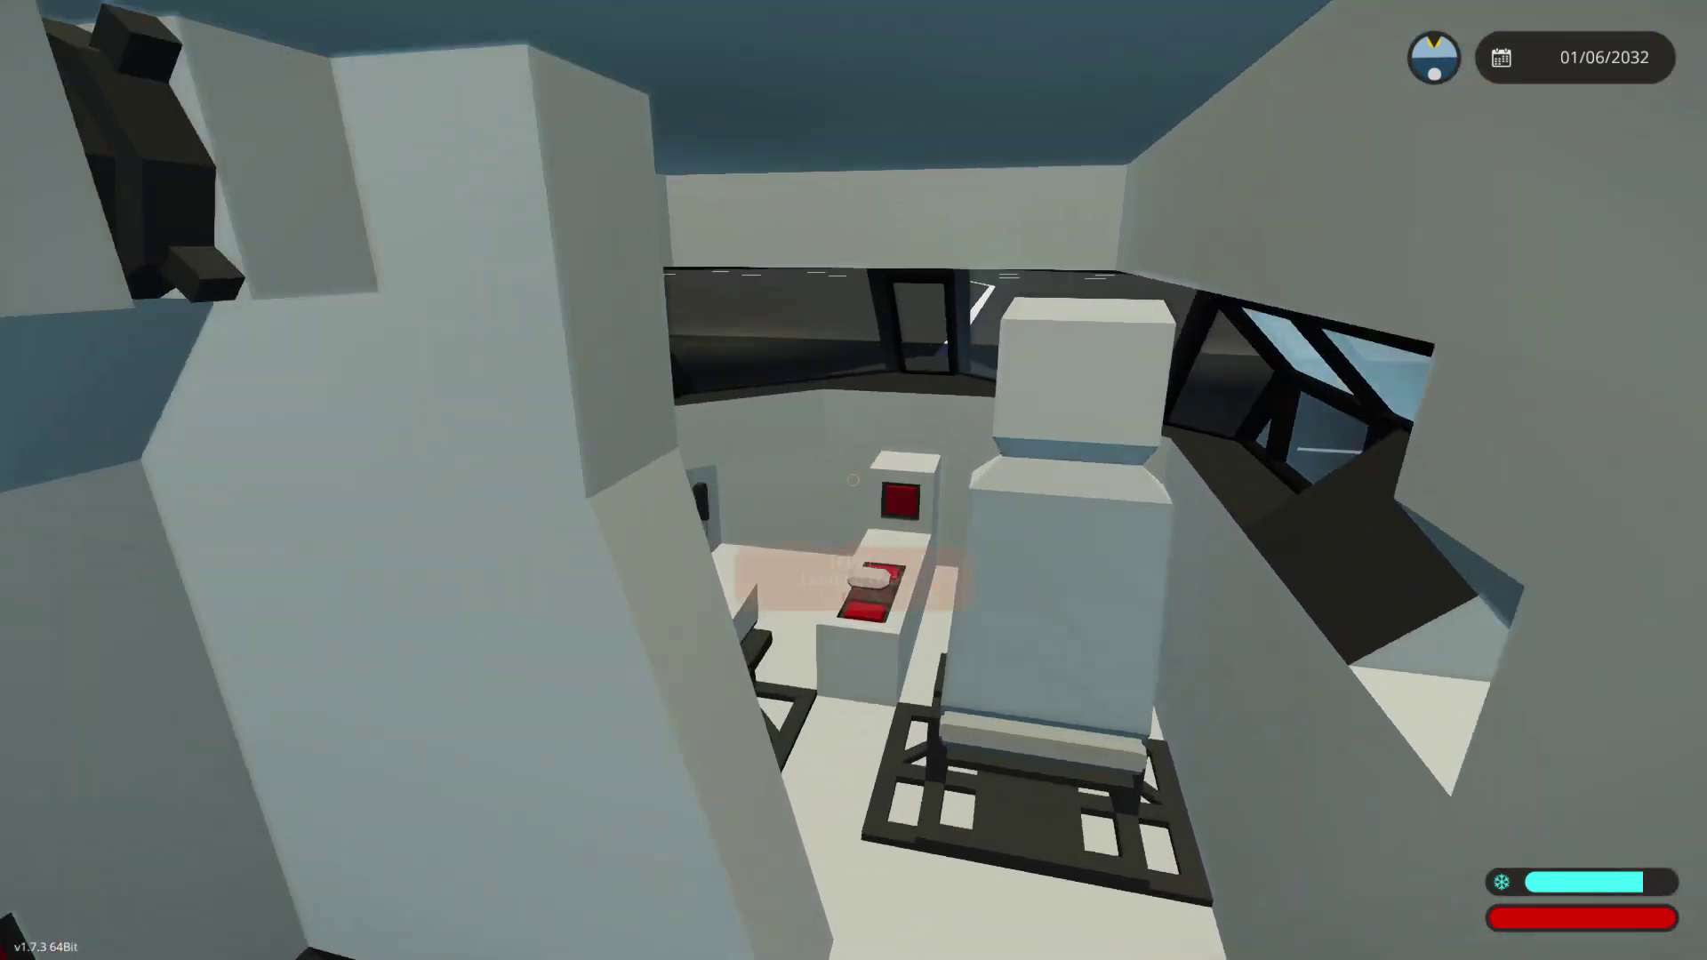
# Step: Return to the workbench editor and fly the camera around the door area into the fuselage
pyautogui.press('b')
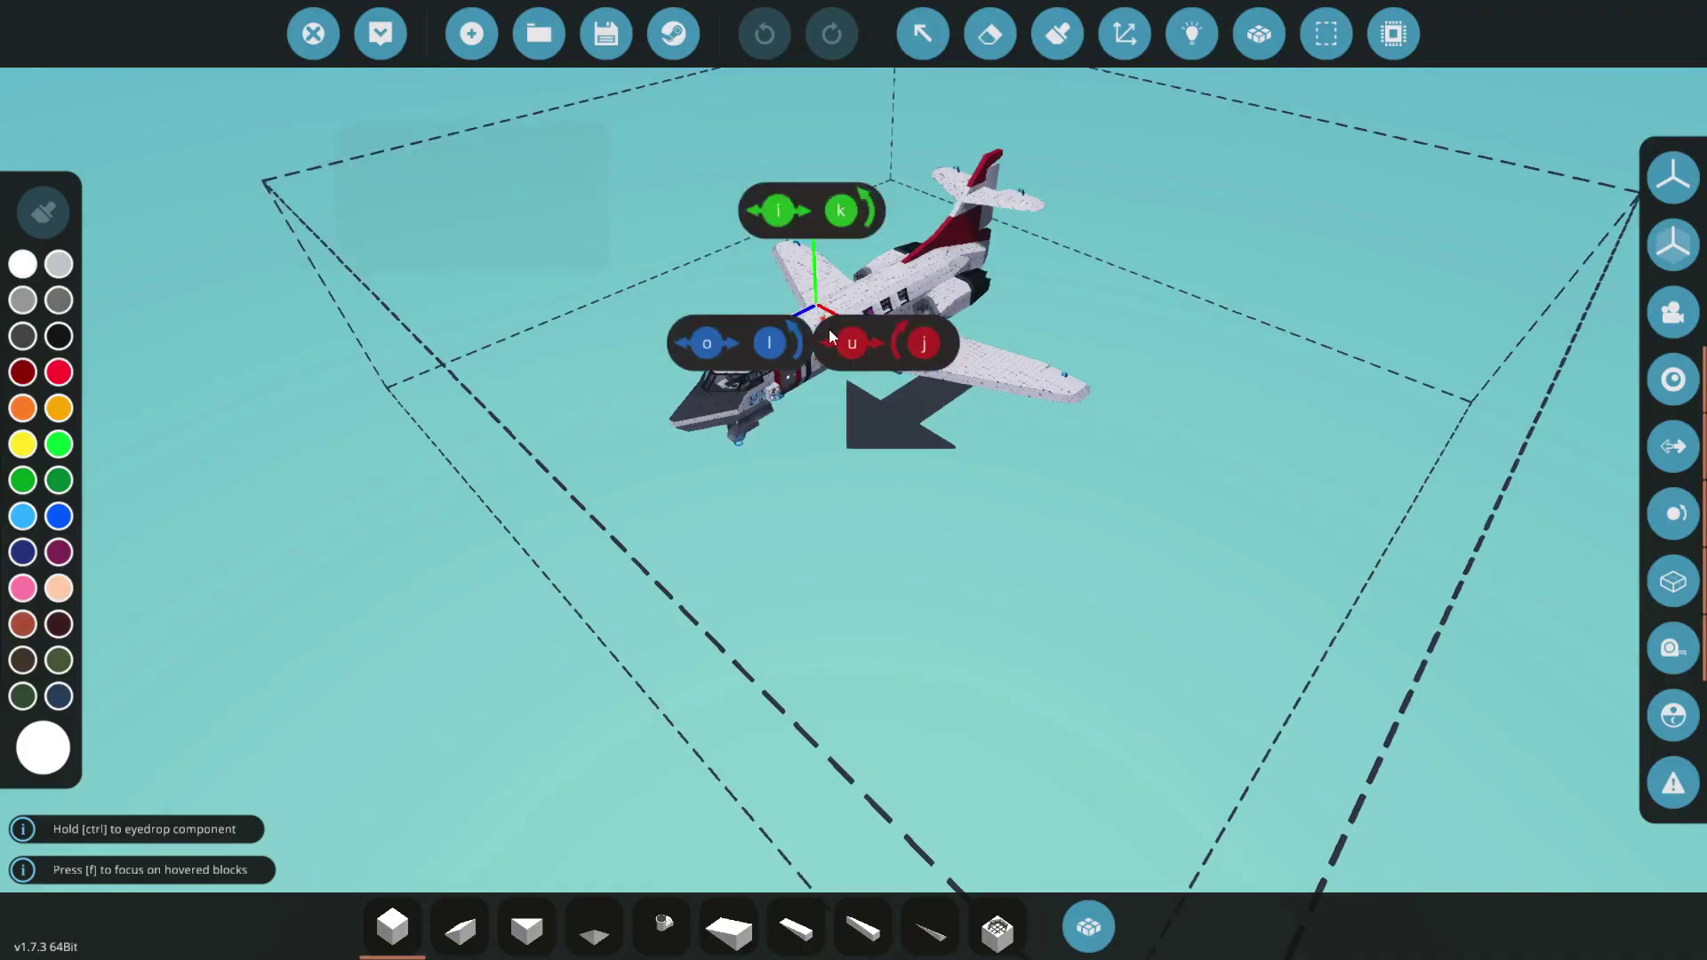
pyautogui.press('f')
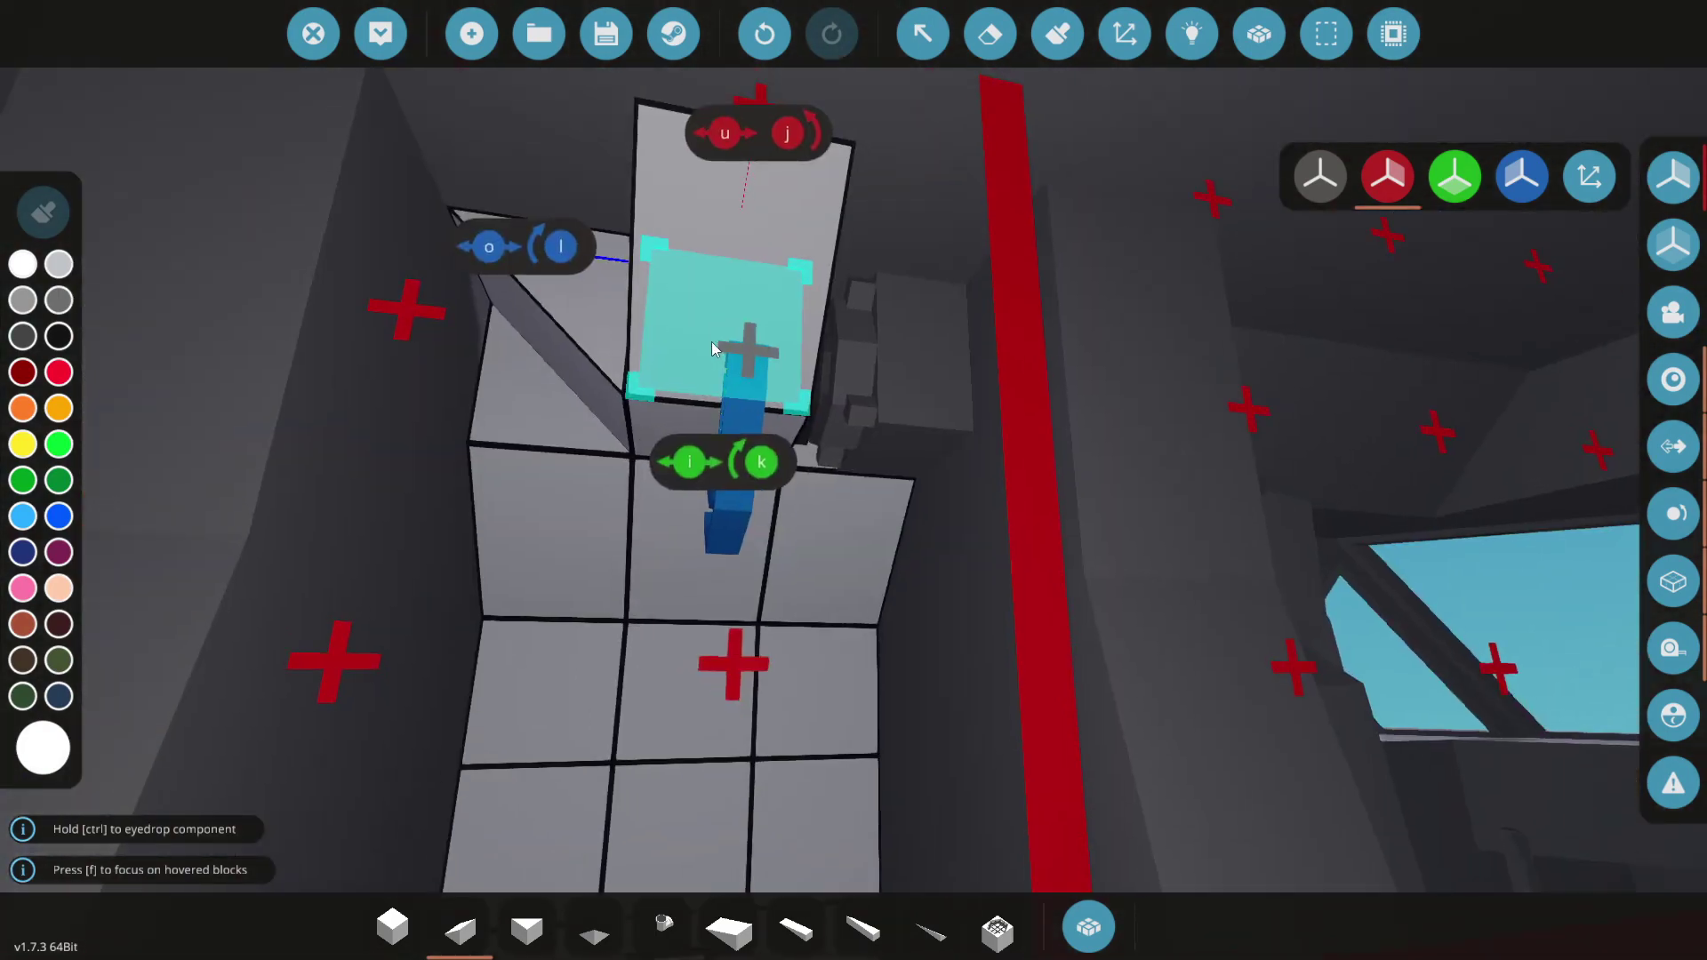
pyautogui.press('a')
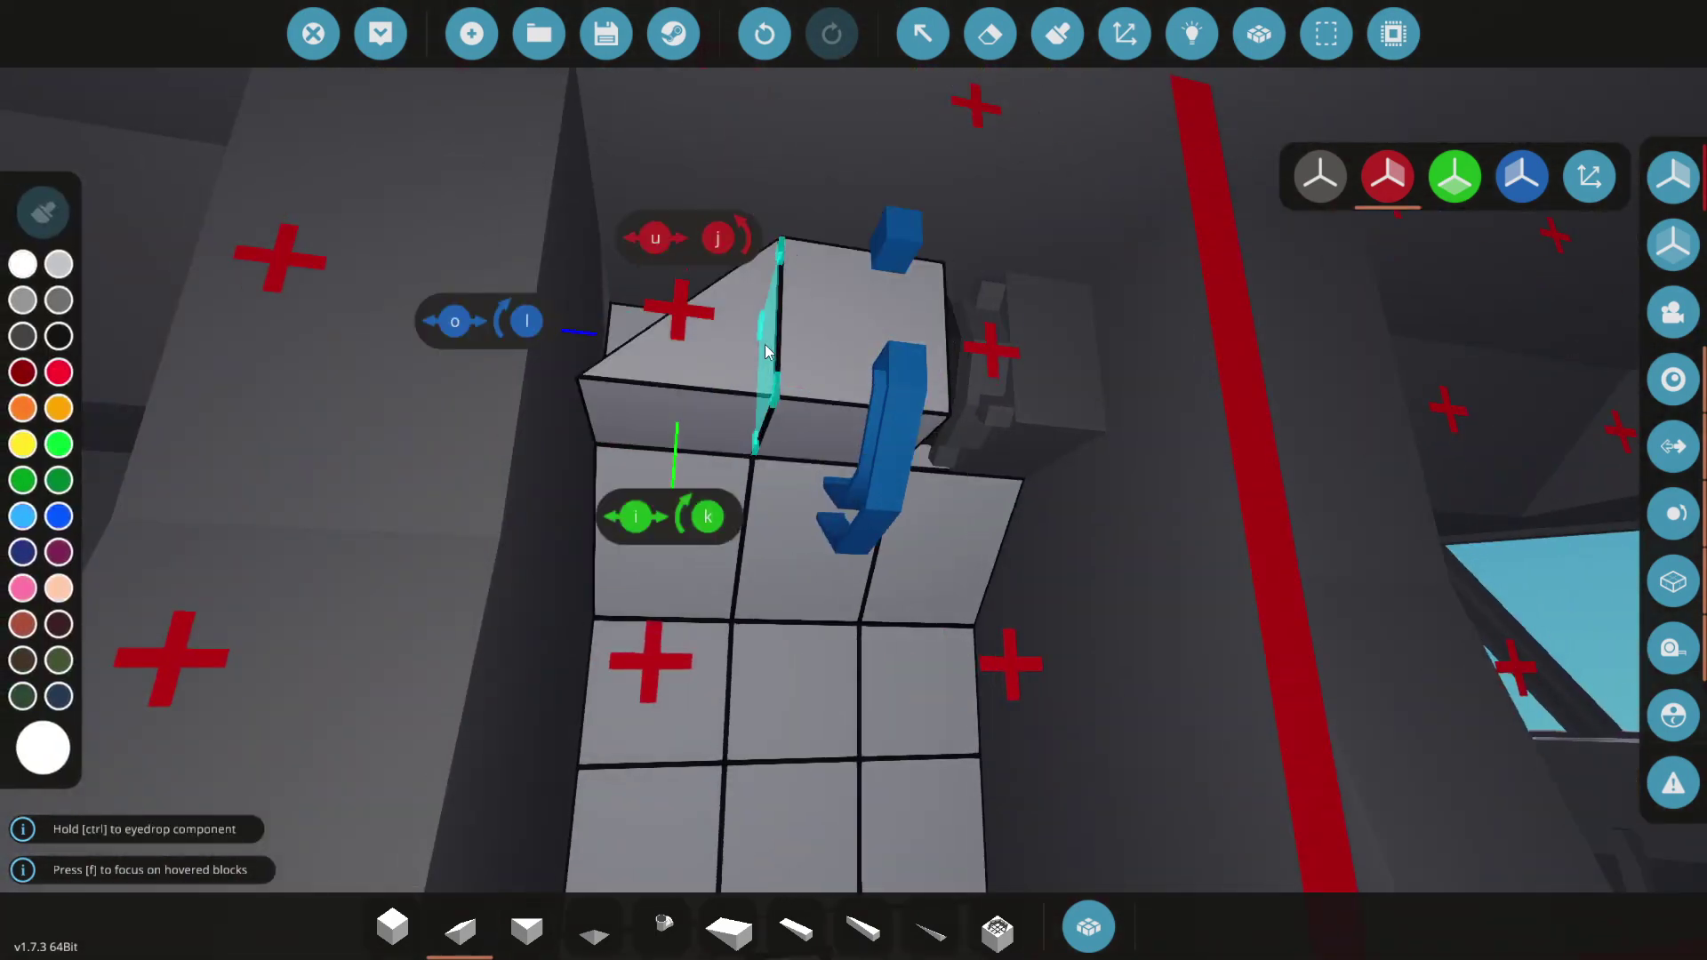
pyautogui.press('w')
pyautogui.press('w')
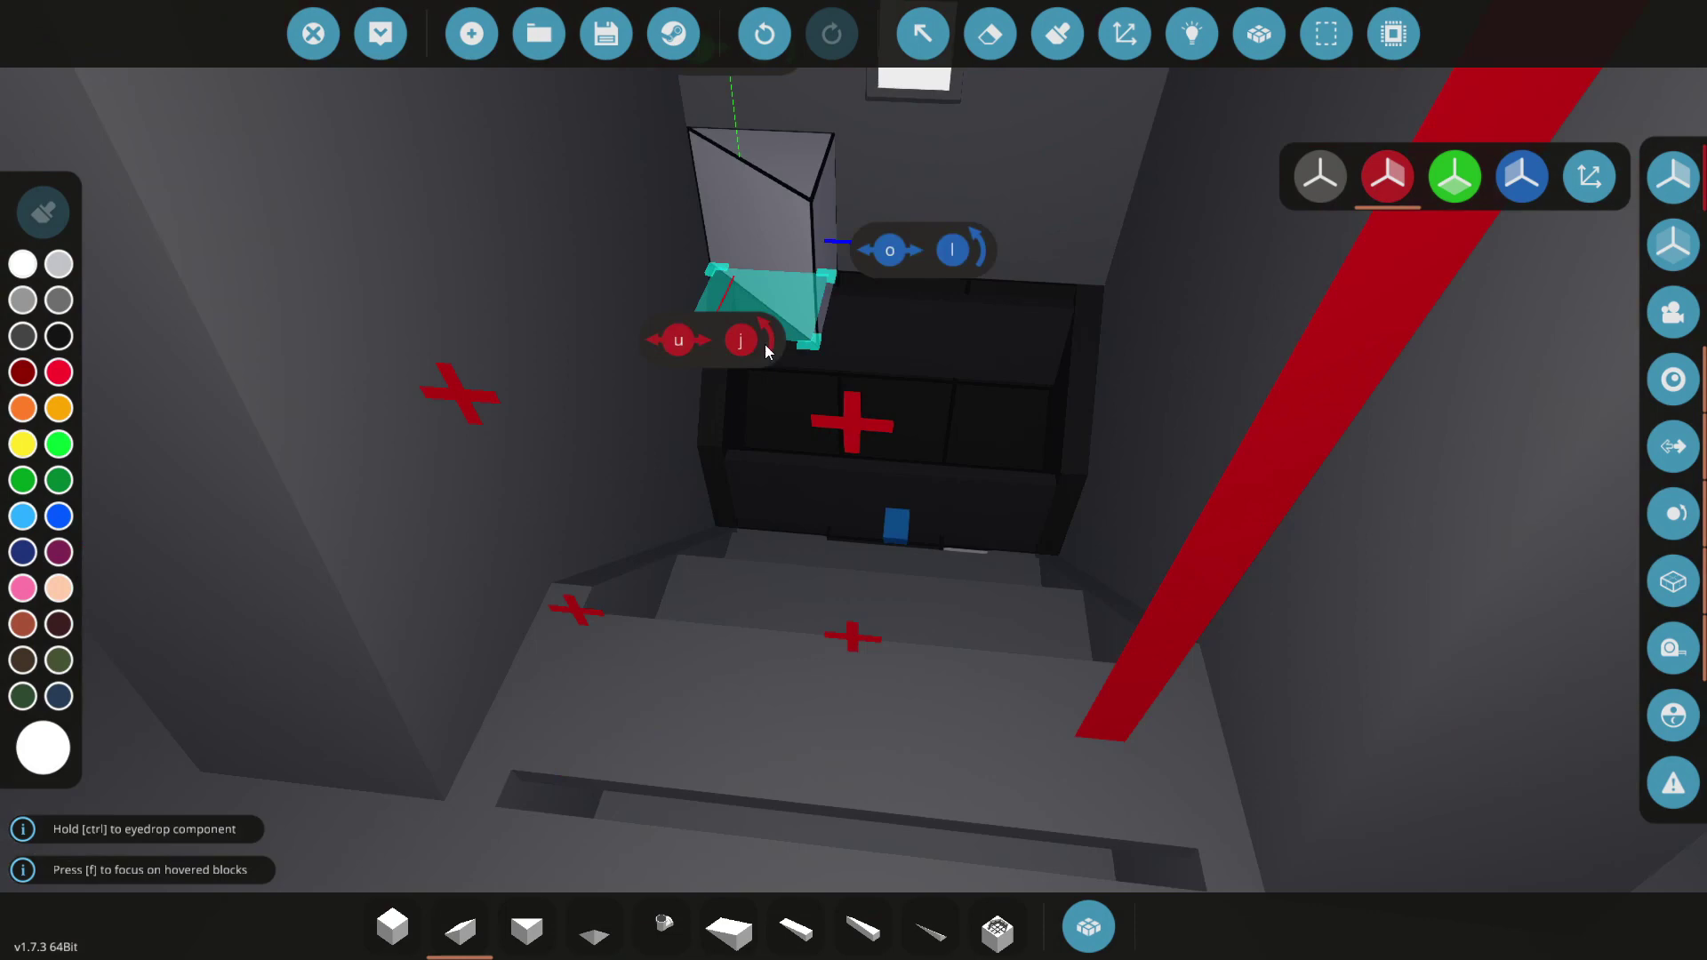
pyautogui.press('w')
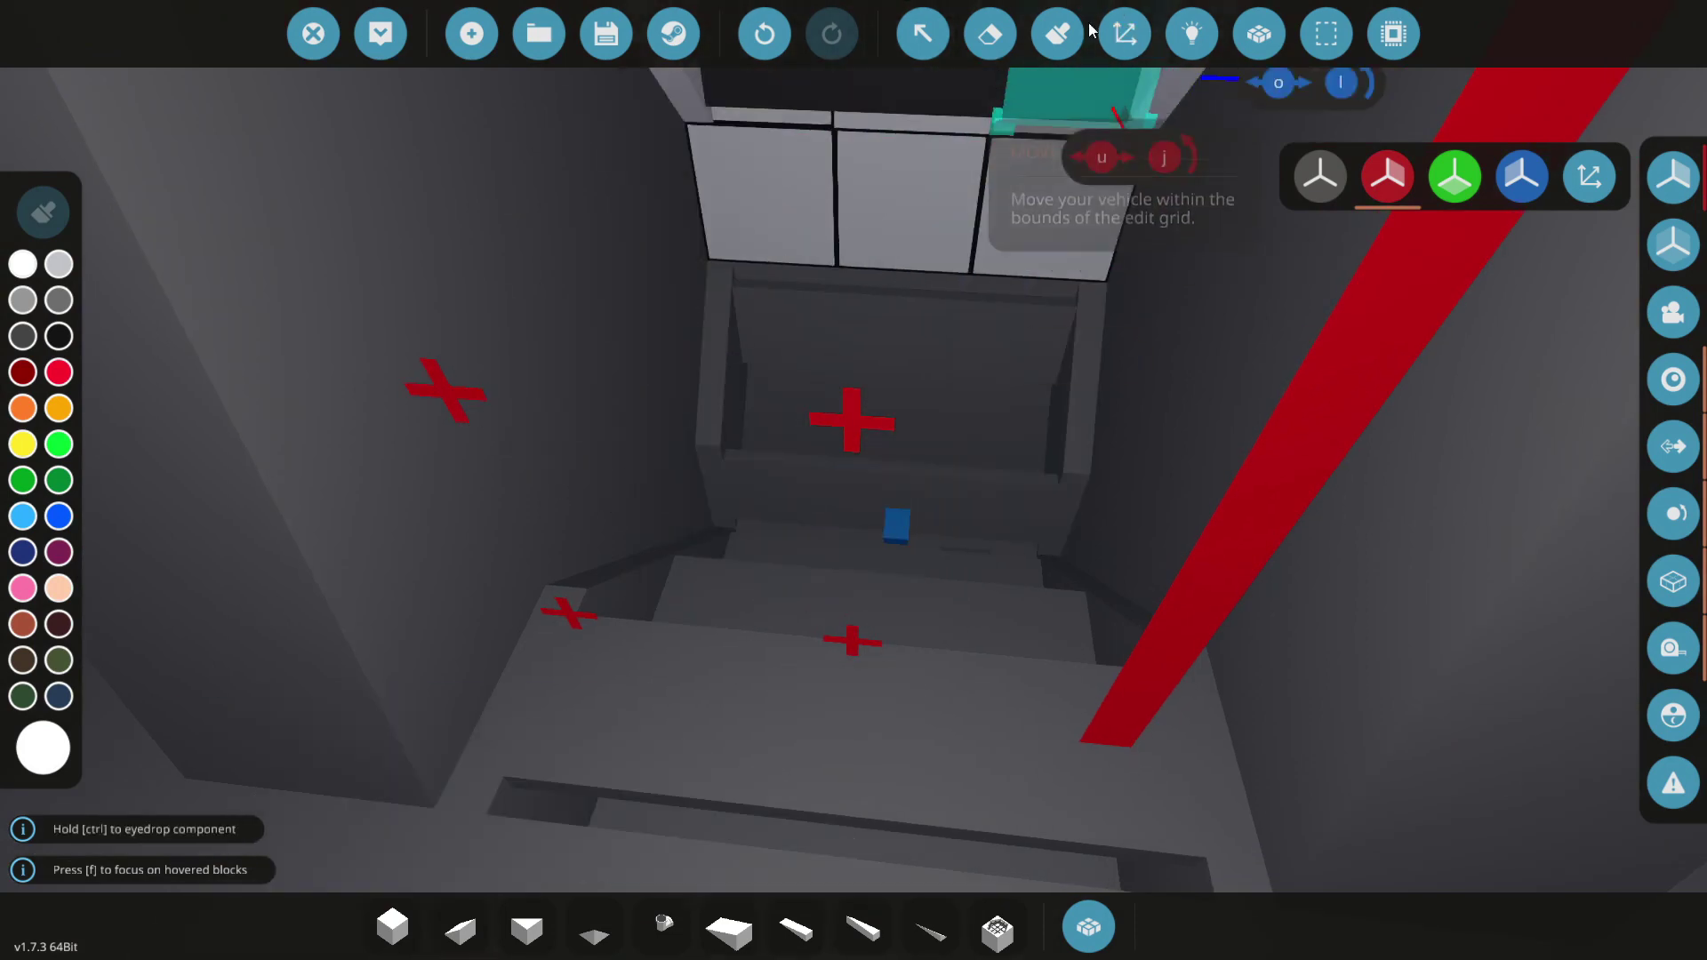
pyautogui.press('w')
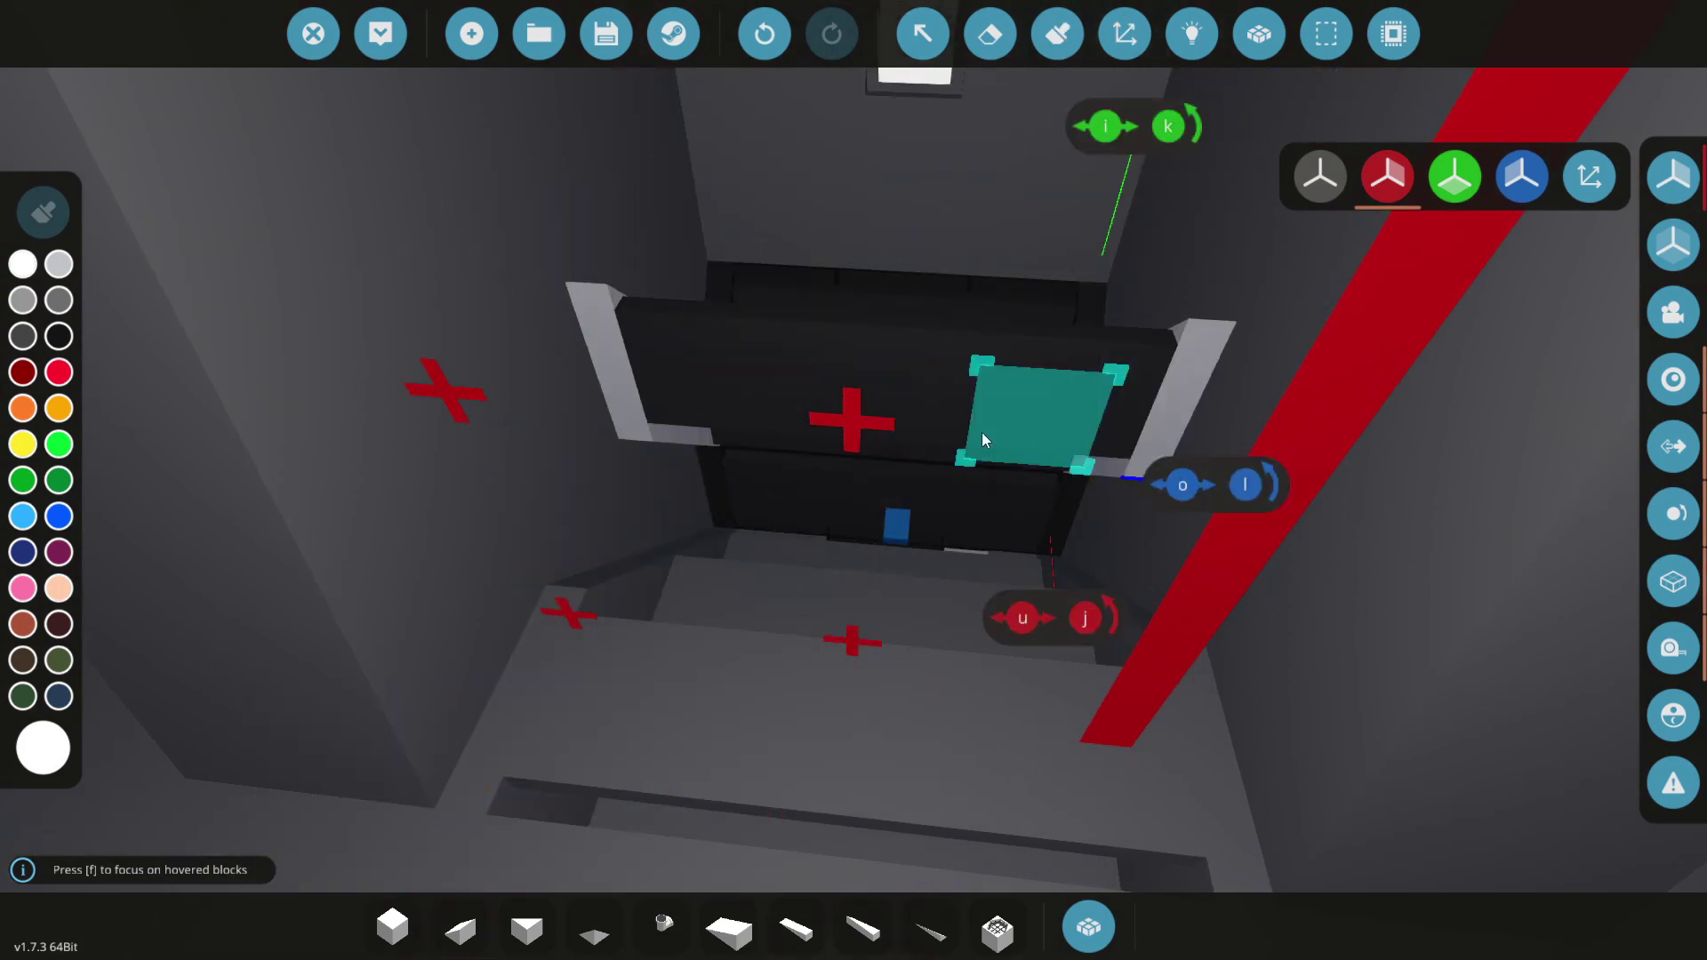
# Step: Switch to the Paint tool and fly the camera through the jet's interior toward the grey blocks
pyautogui.click(1058, 33)
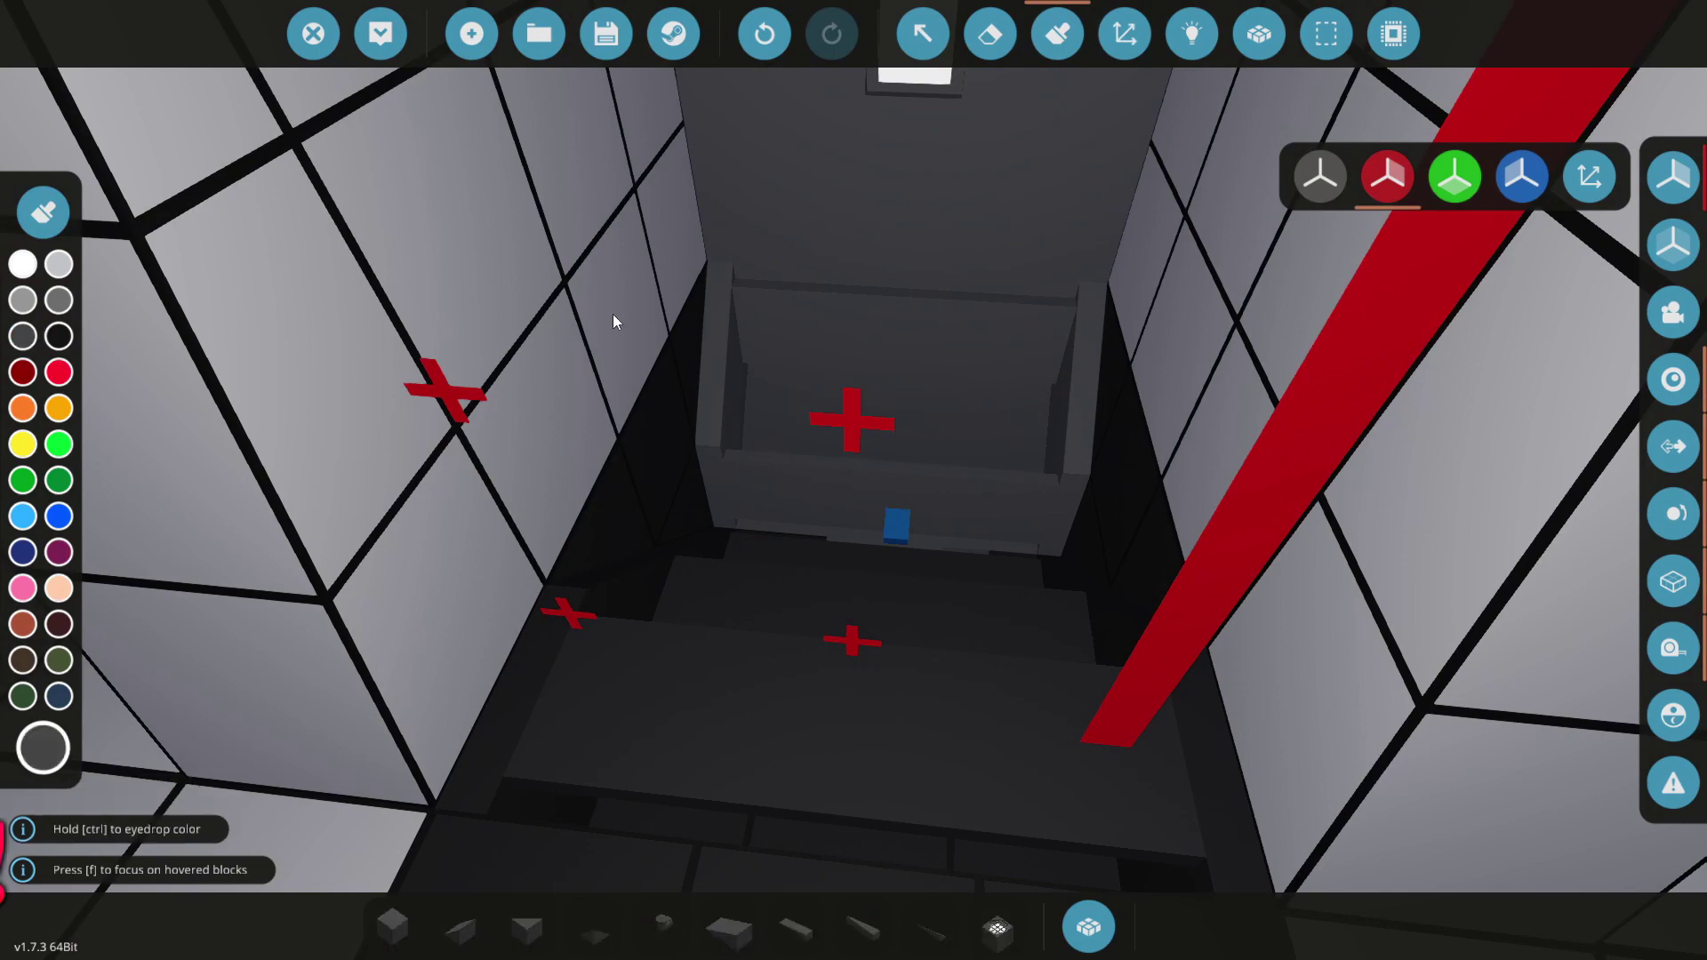
pyautogui.press('w')
pyautogui.press('w')
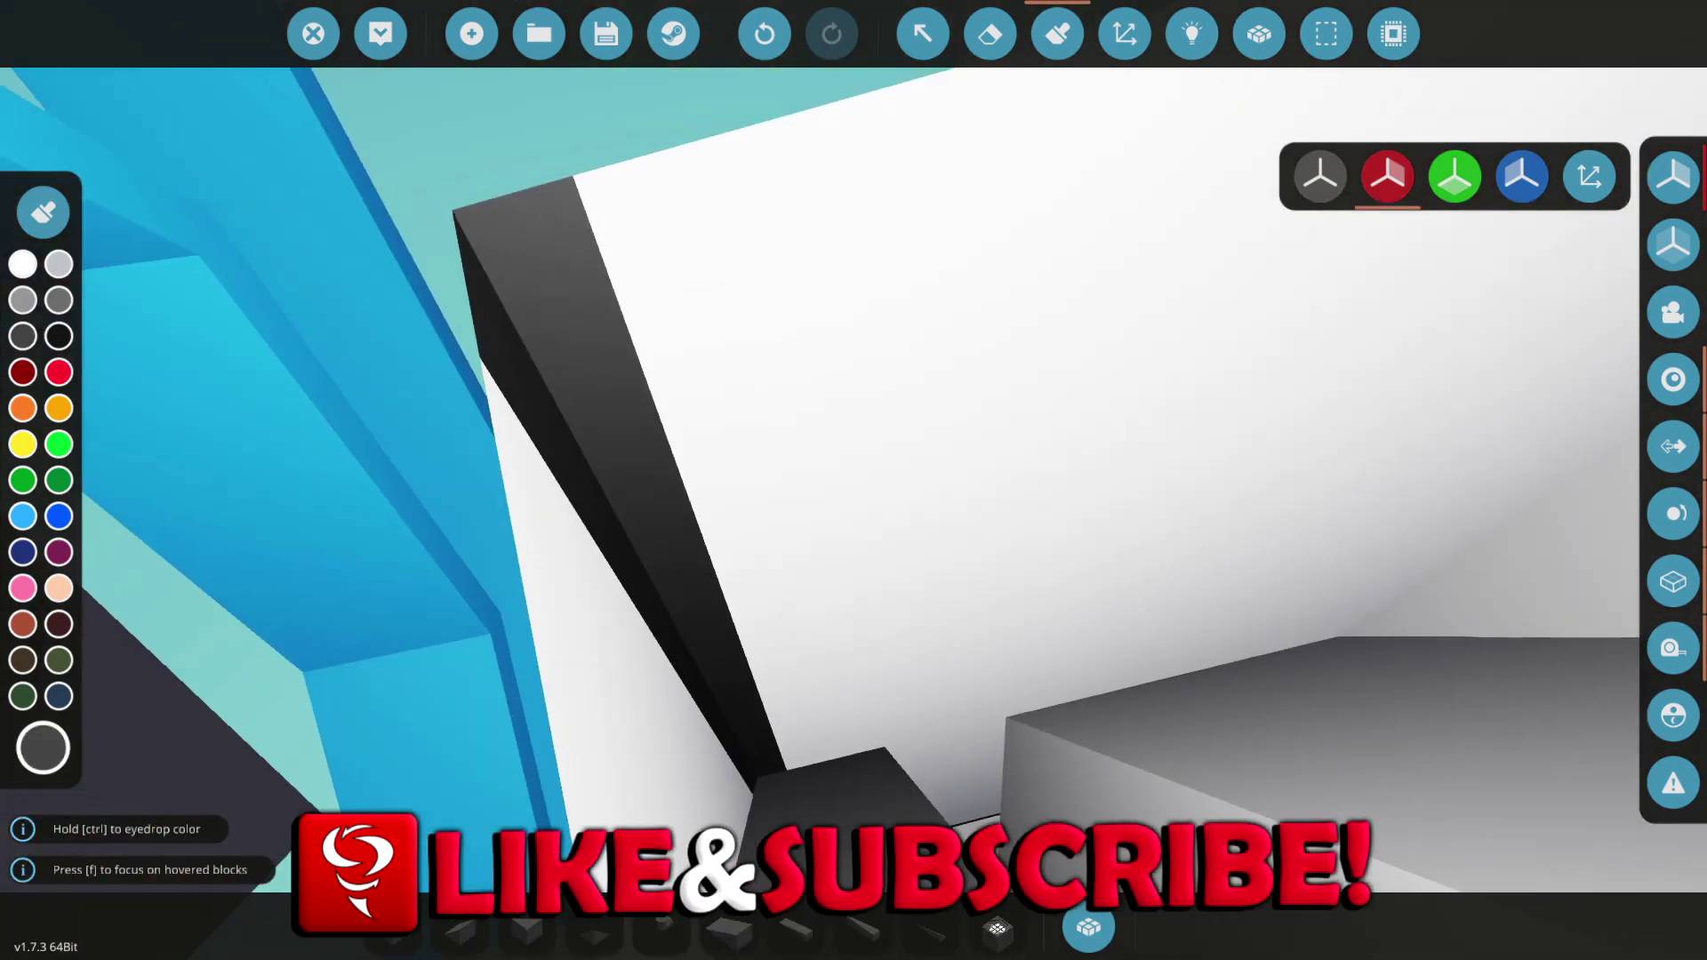
pyautogui.press('w')
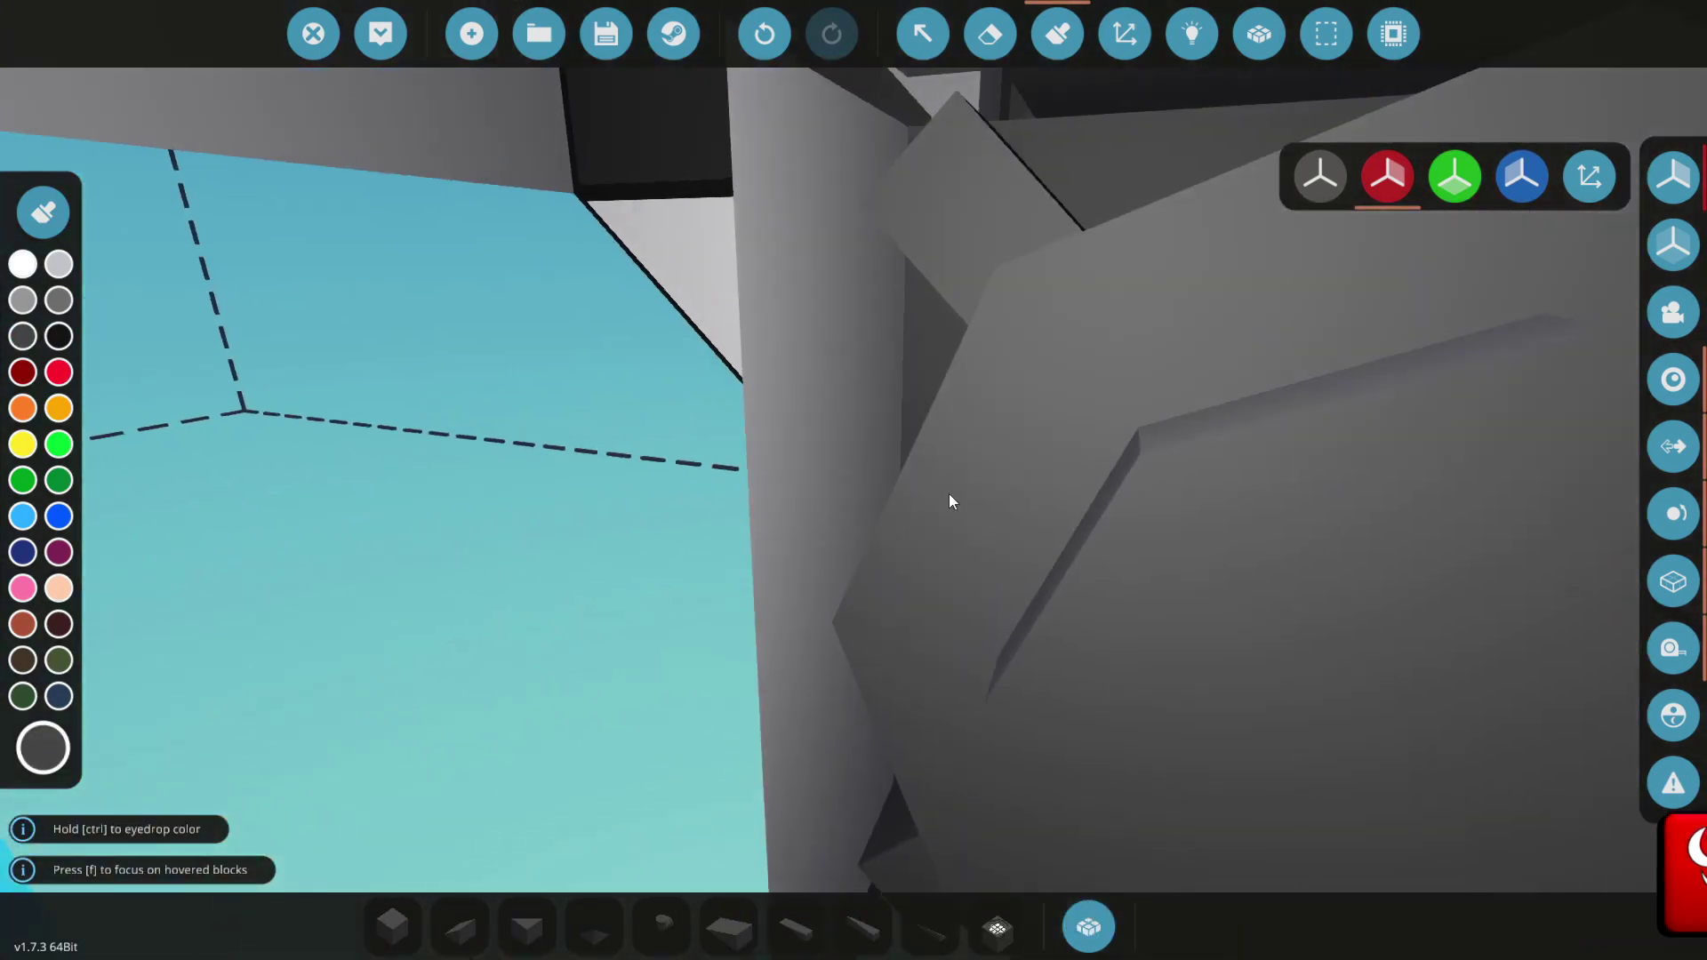
pyautogui.press('w')
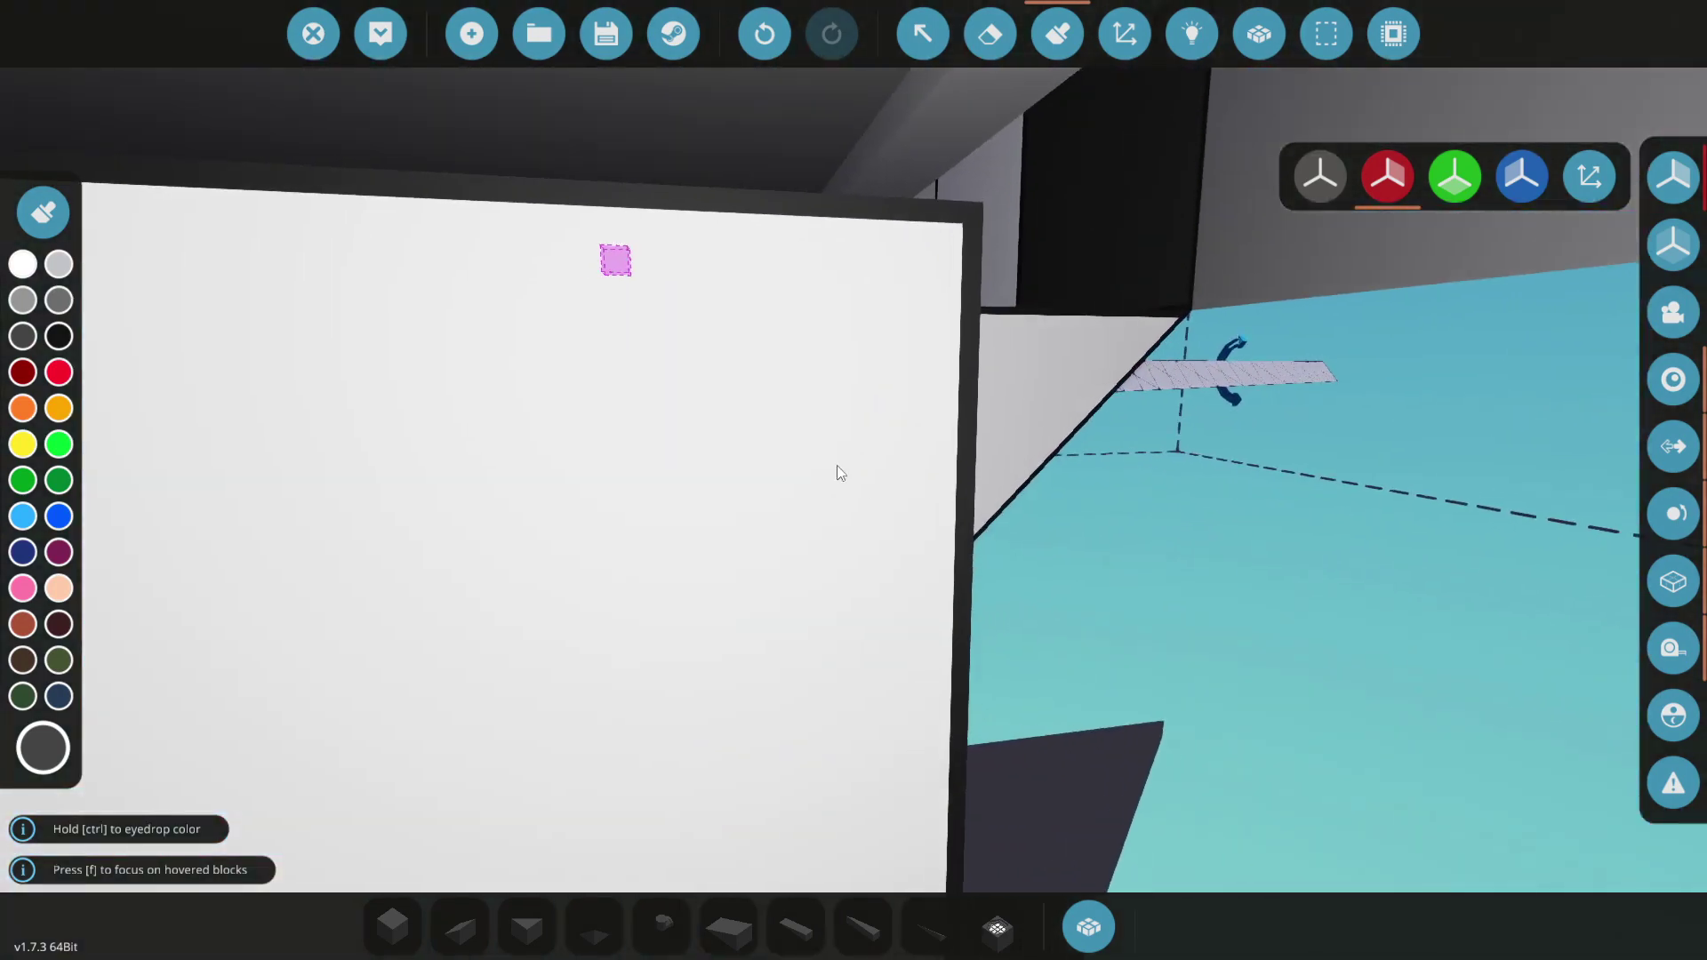
pyautogui.press('w')
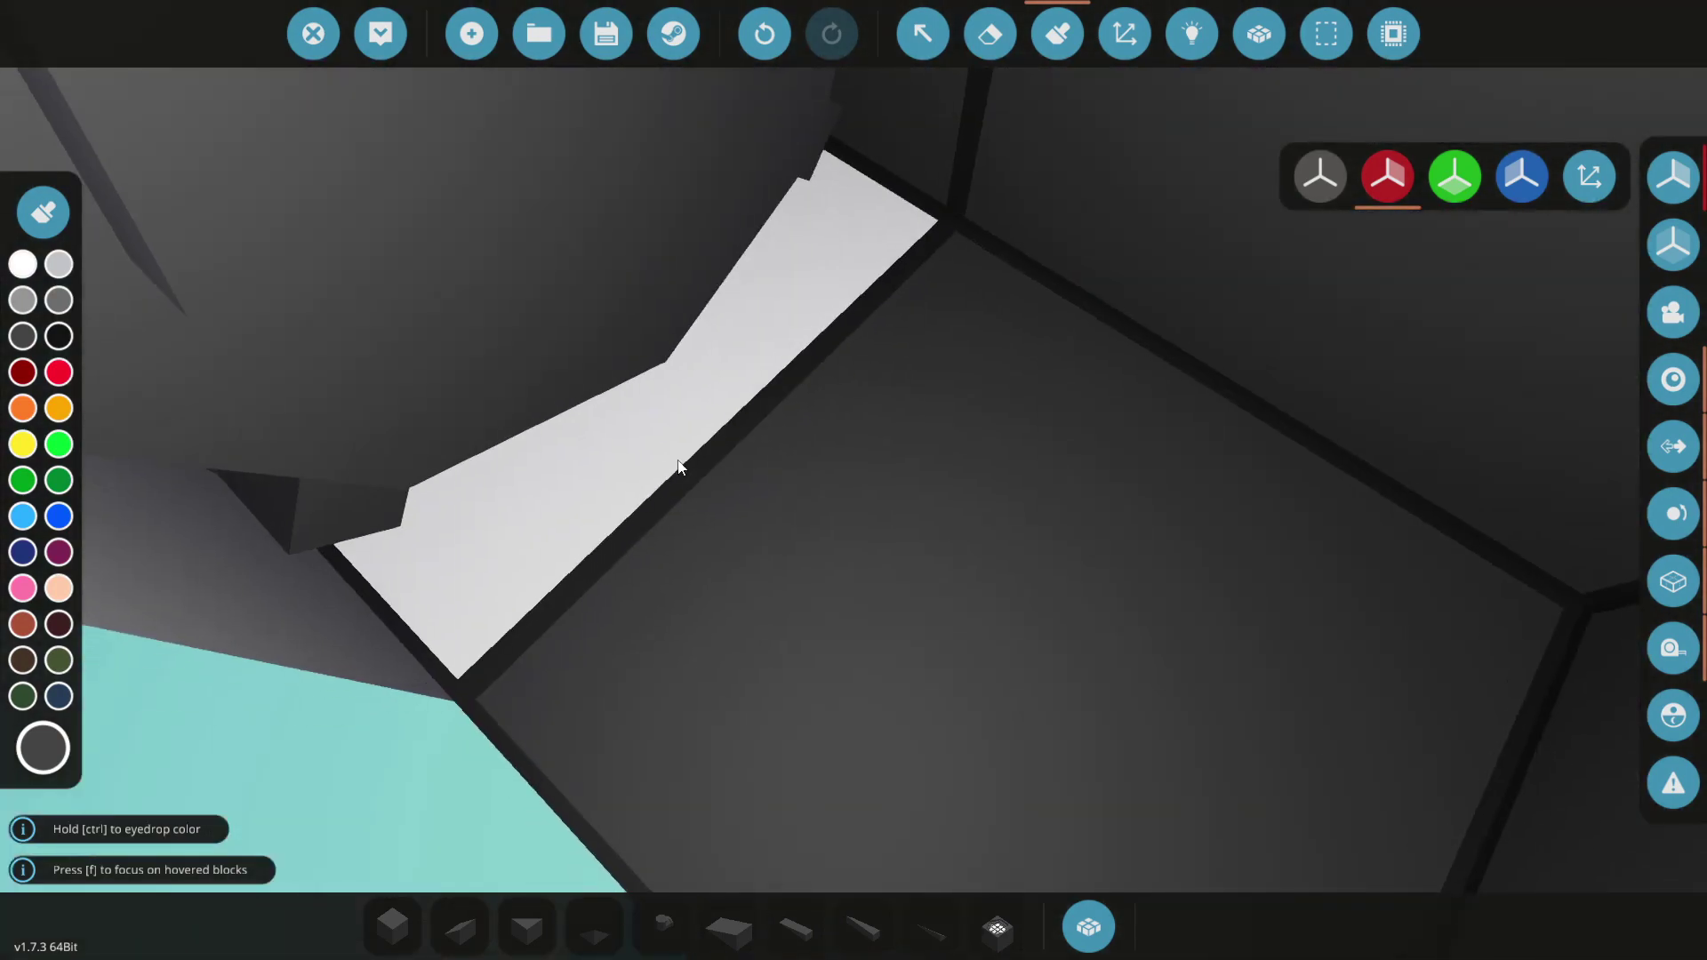
pyautogui.press('w')
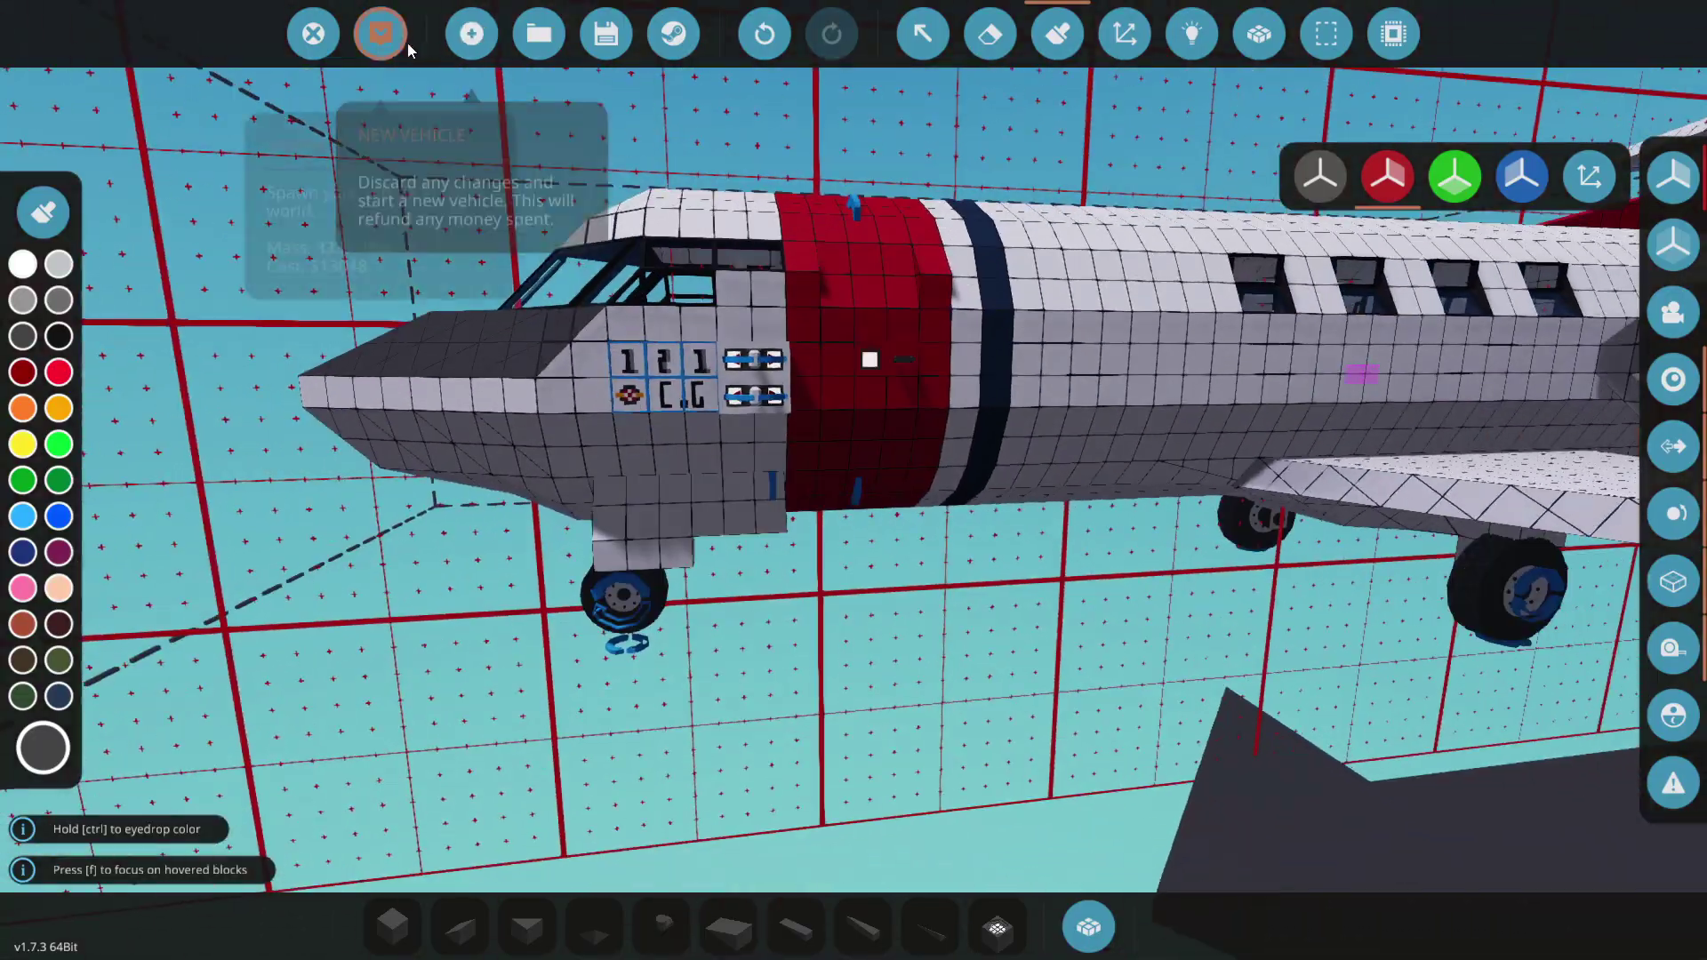
# Step: Spawn the jet, open the red side door, inspect the steps, and return to the editor
pyautogui.click(382, 33)
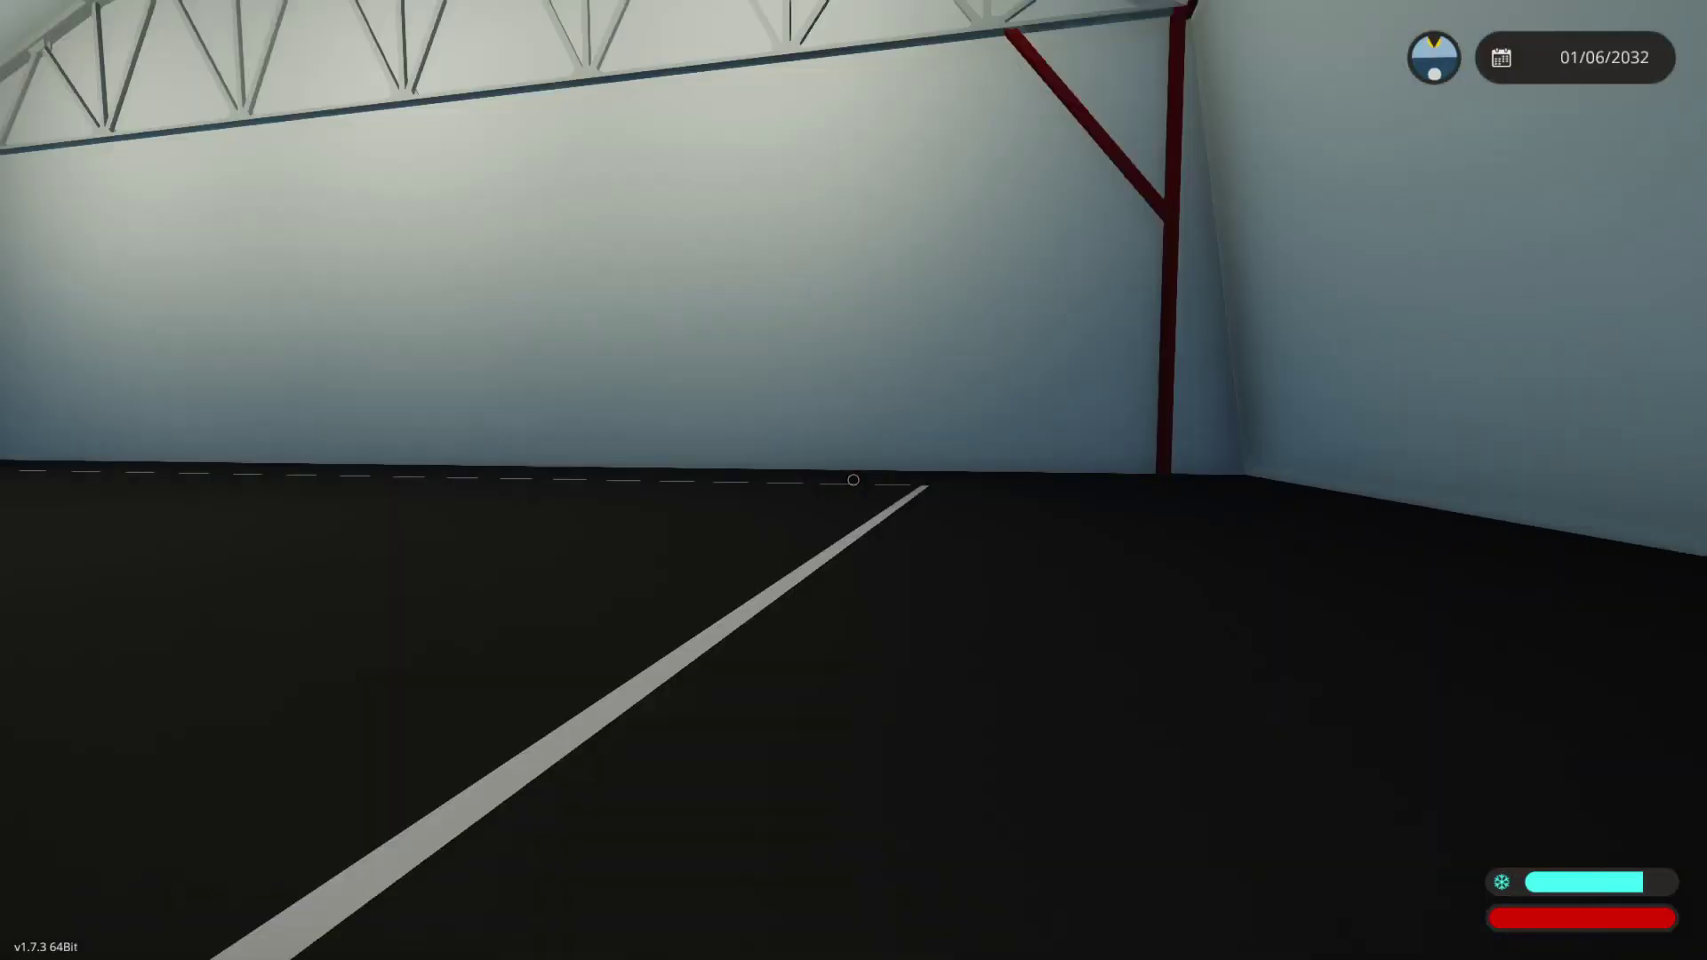
pyautogui.press('w')
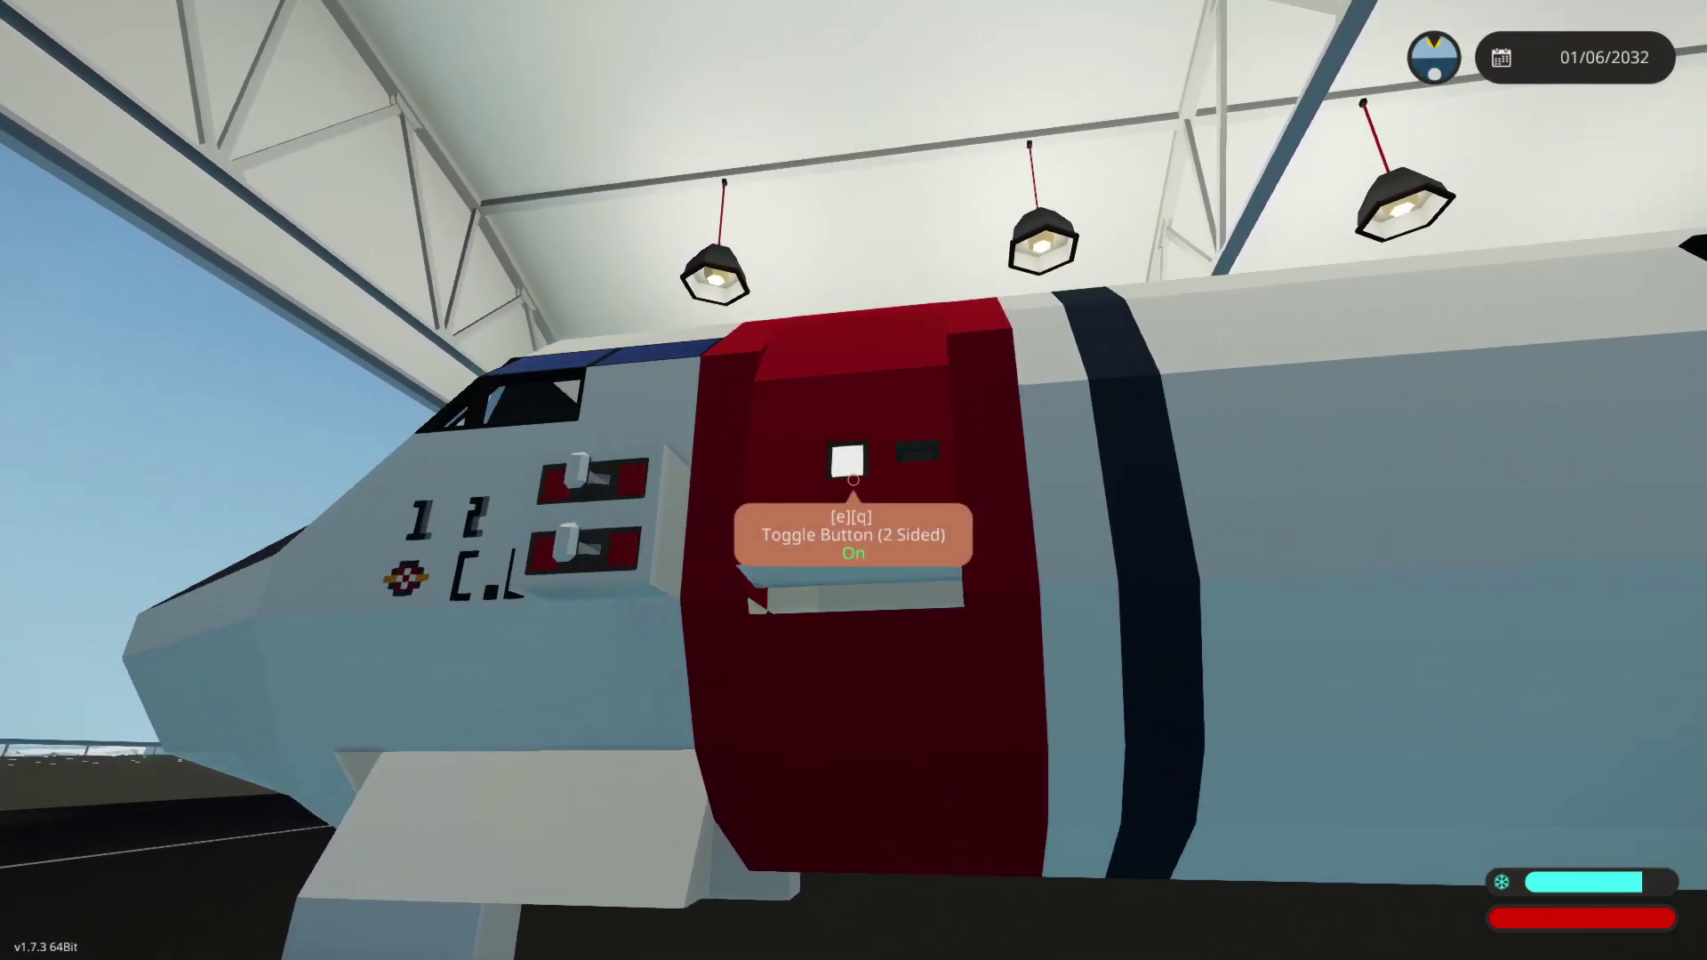
pyautogui.click(854, 480)
pyautogui.press('w')
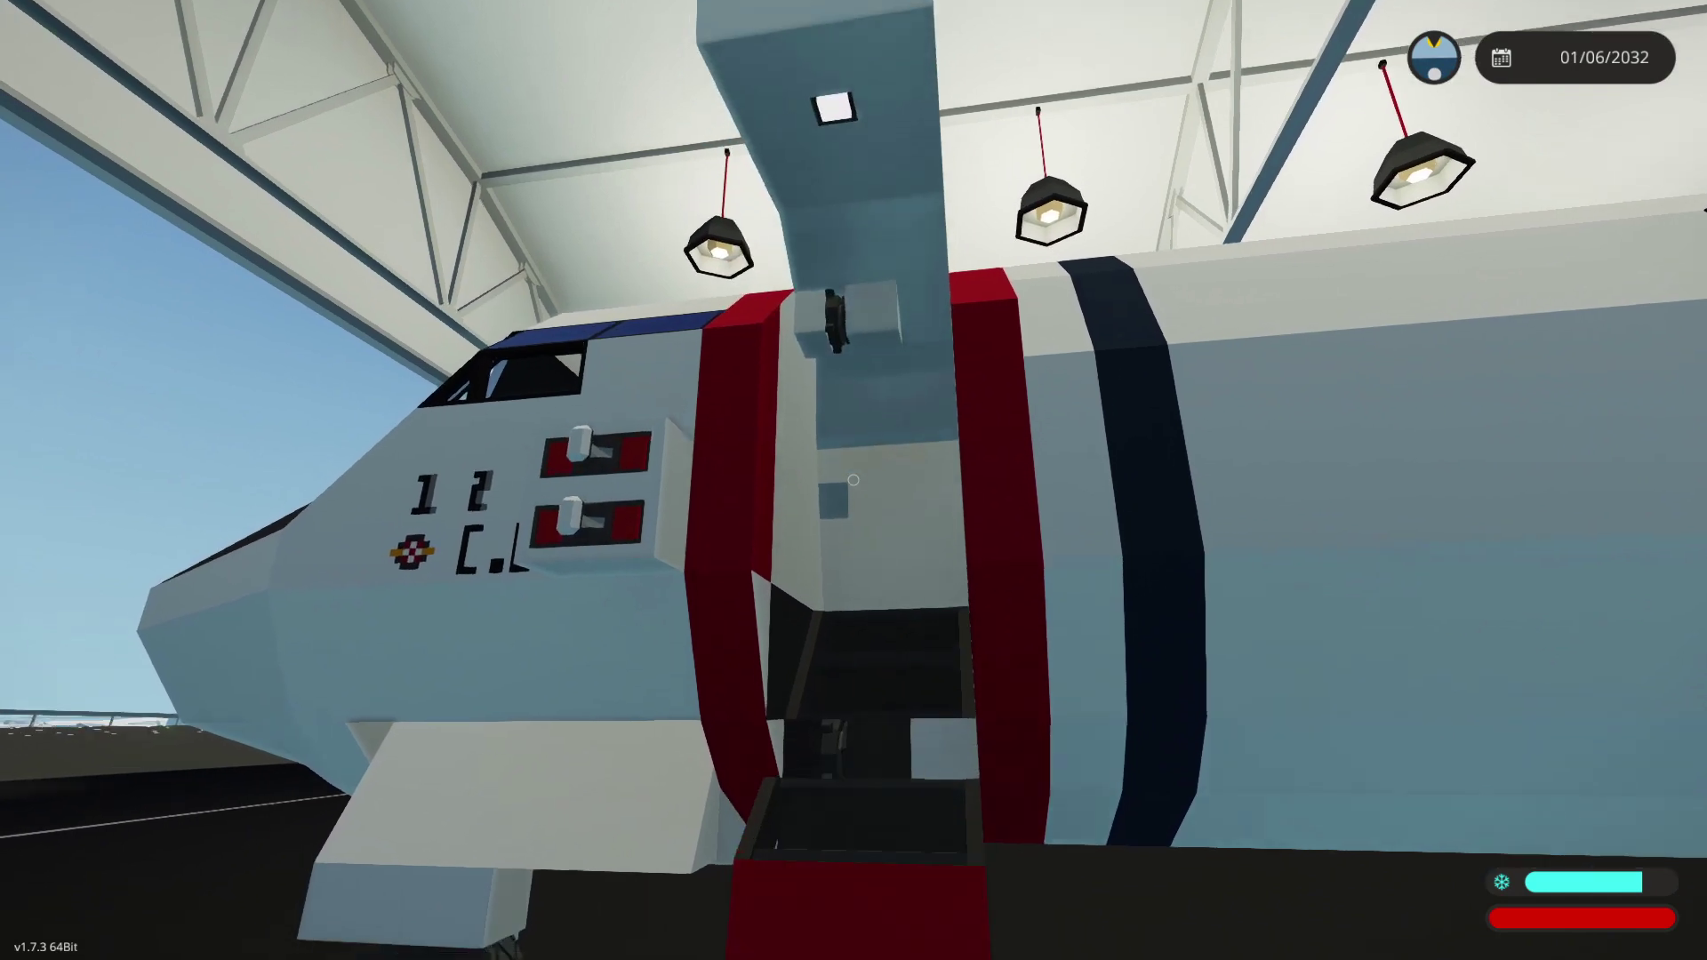
pyautogui.press('w')
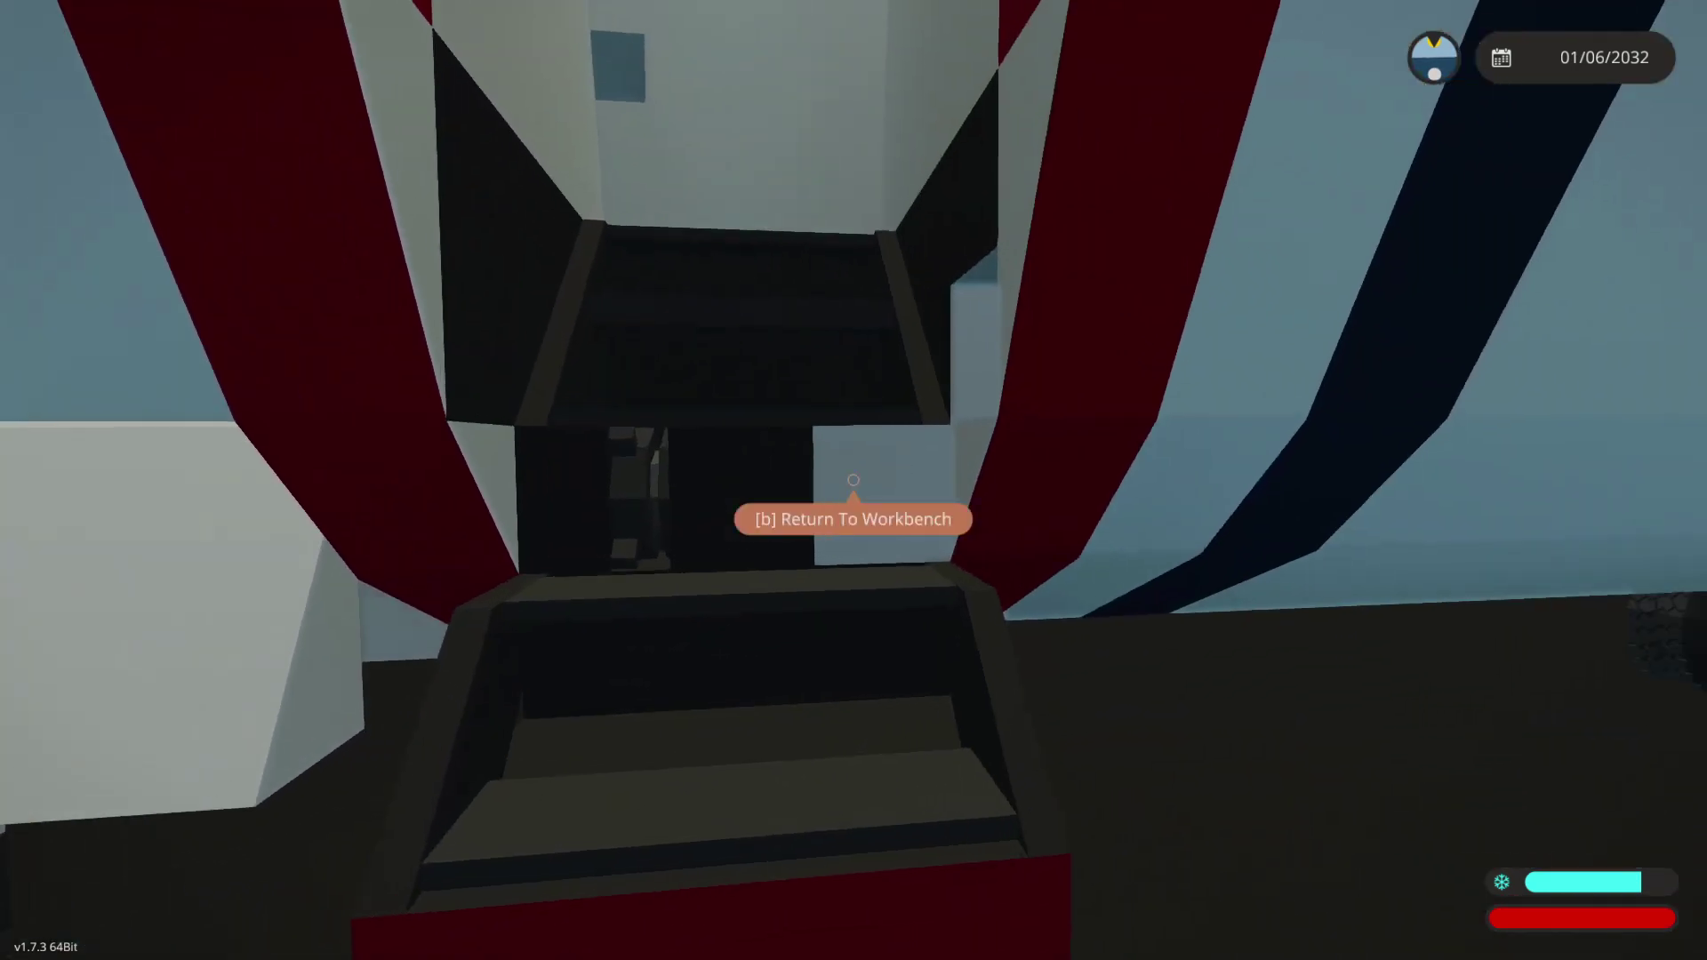
pyautogui.press('s')
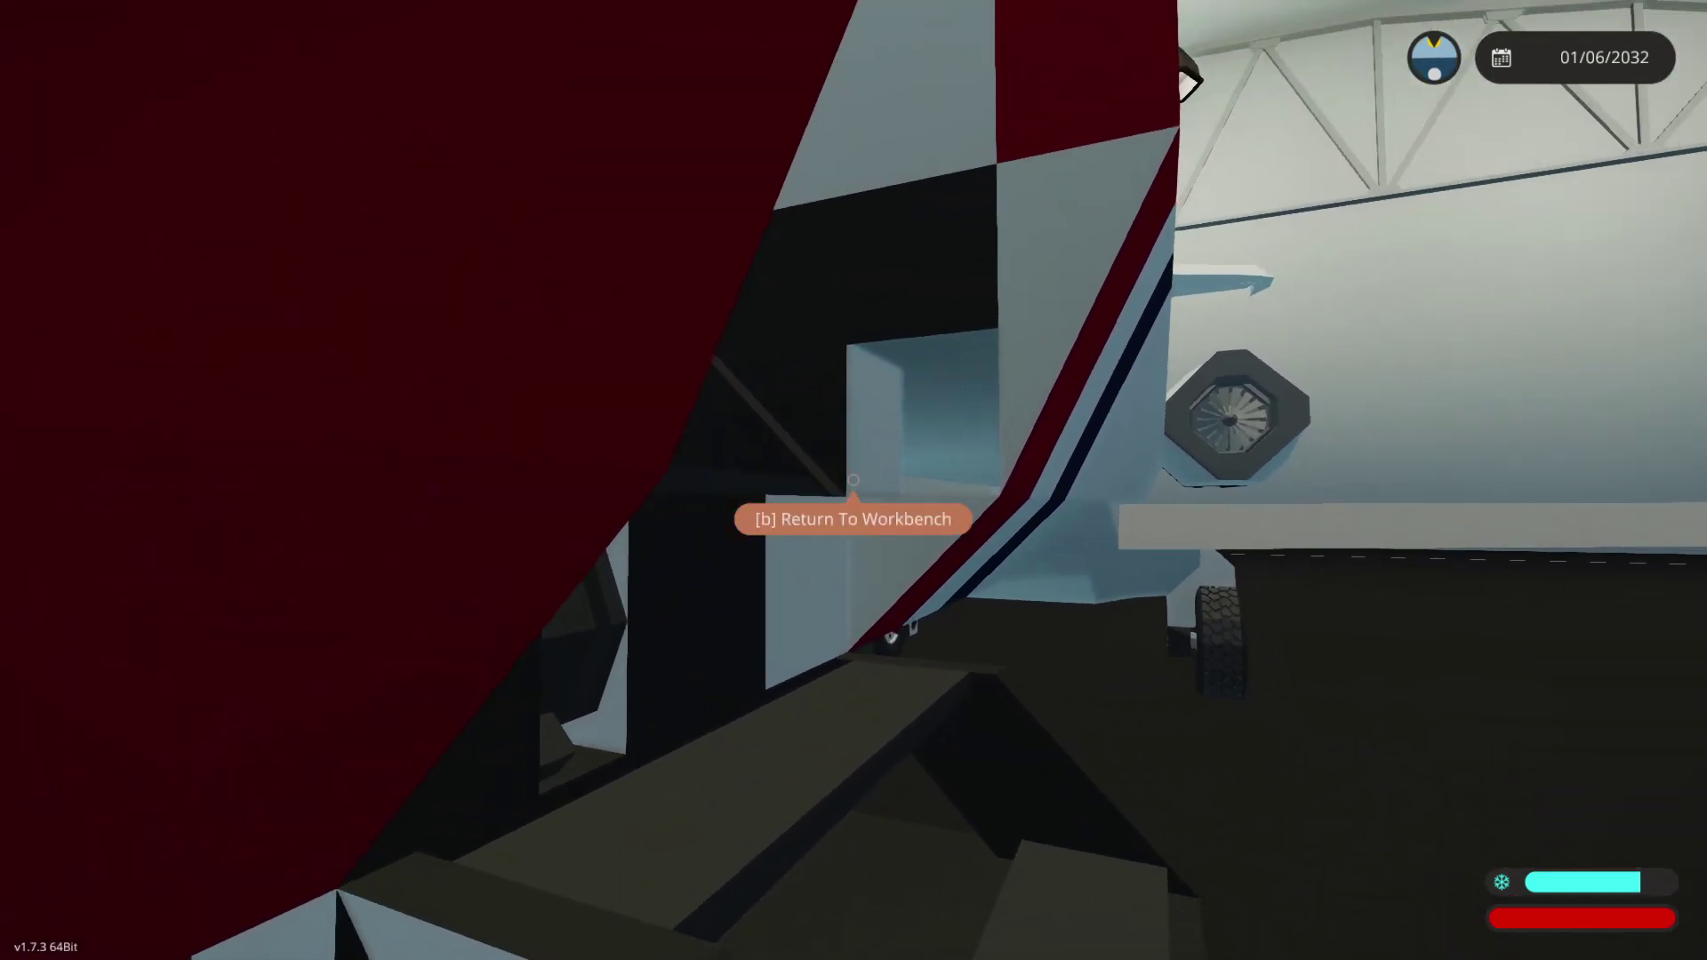
pyautogui.press('b')
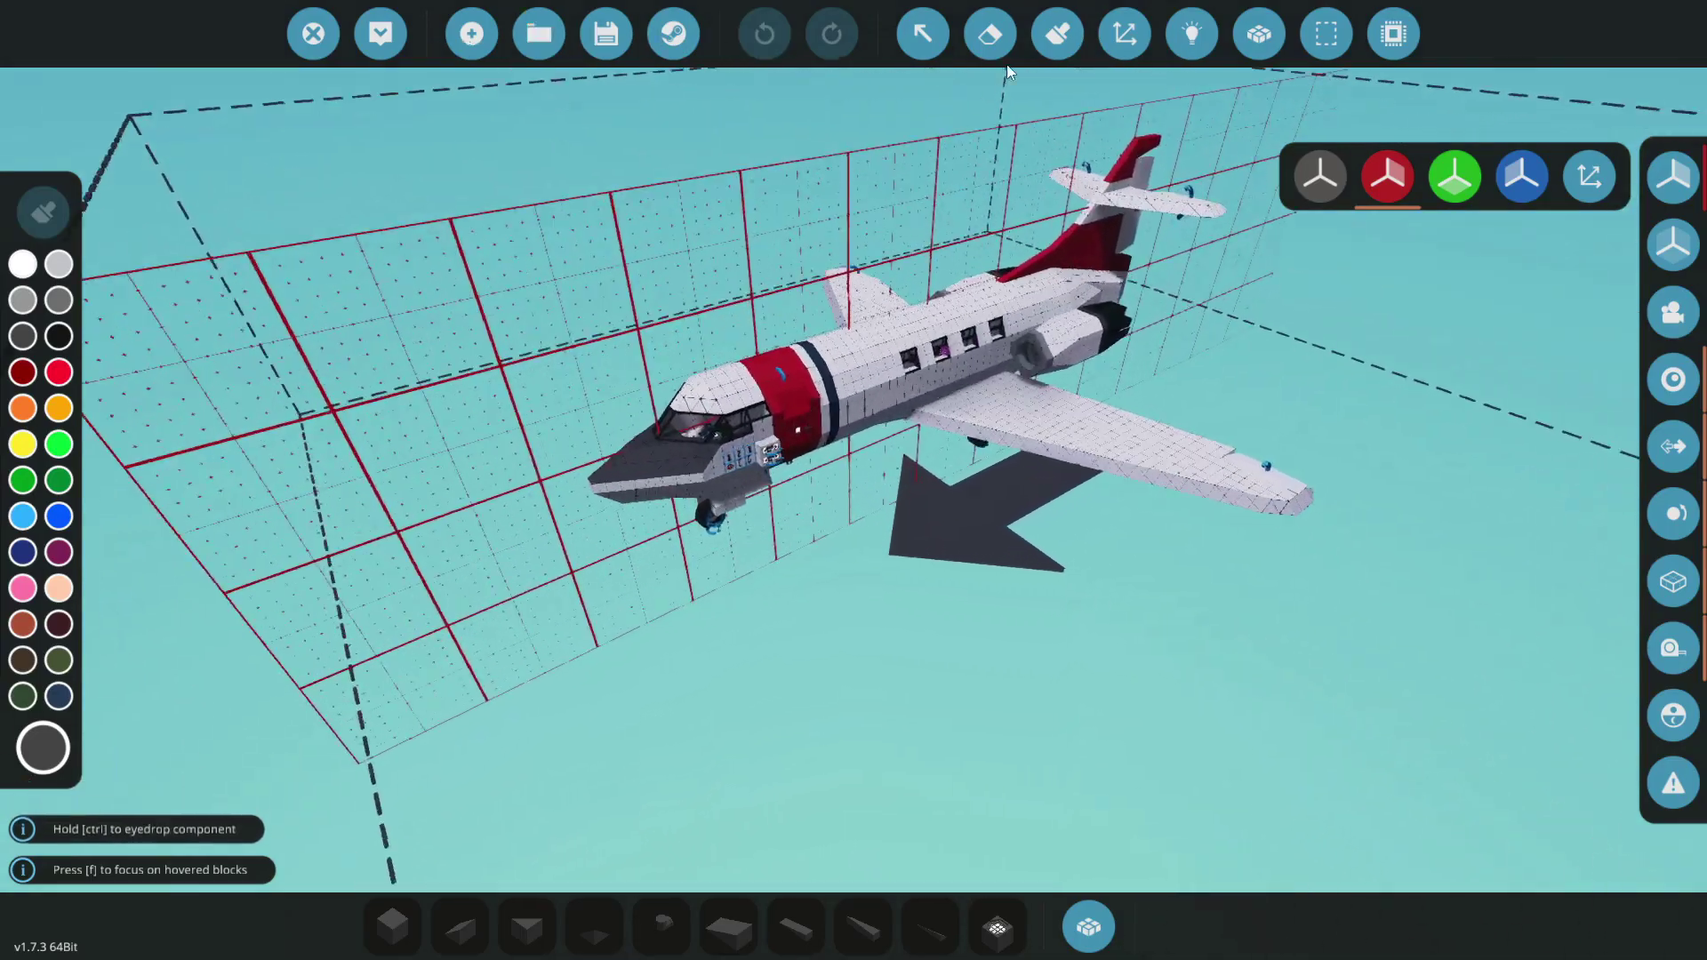
# Step: Eyedrop red and paint a fuselage block near the door red
pyautogui.press('w')
pyautogui.keyDown('ctrl'); pyautogui.click(930, 220); pyautogui.keyUp('ctrl')
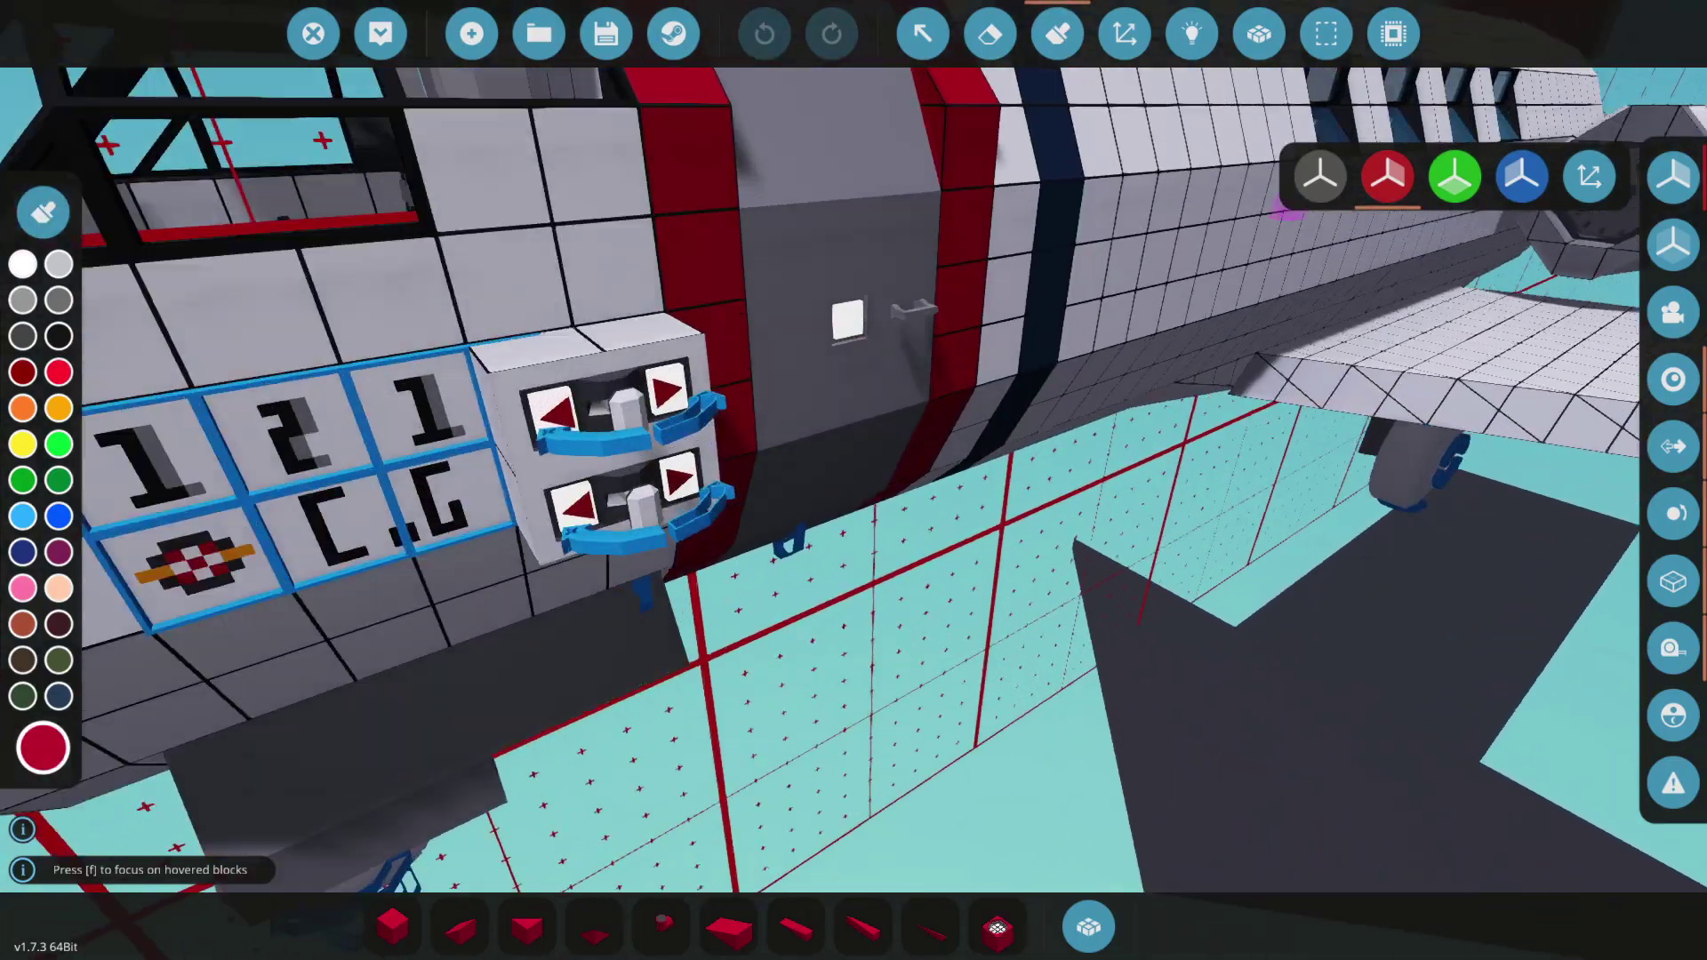
pyautogui.click(970, 410)
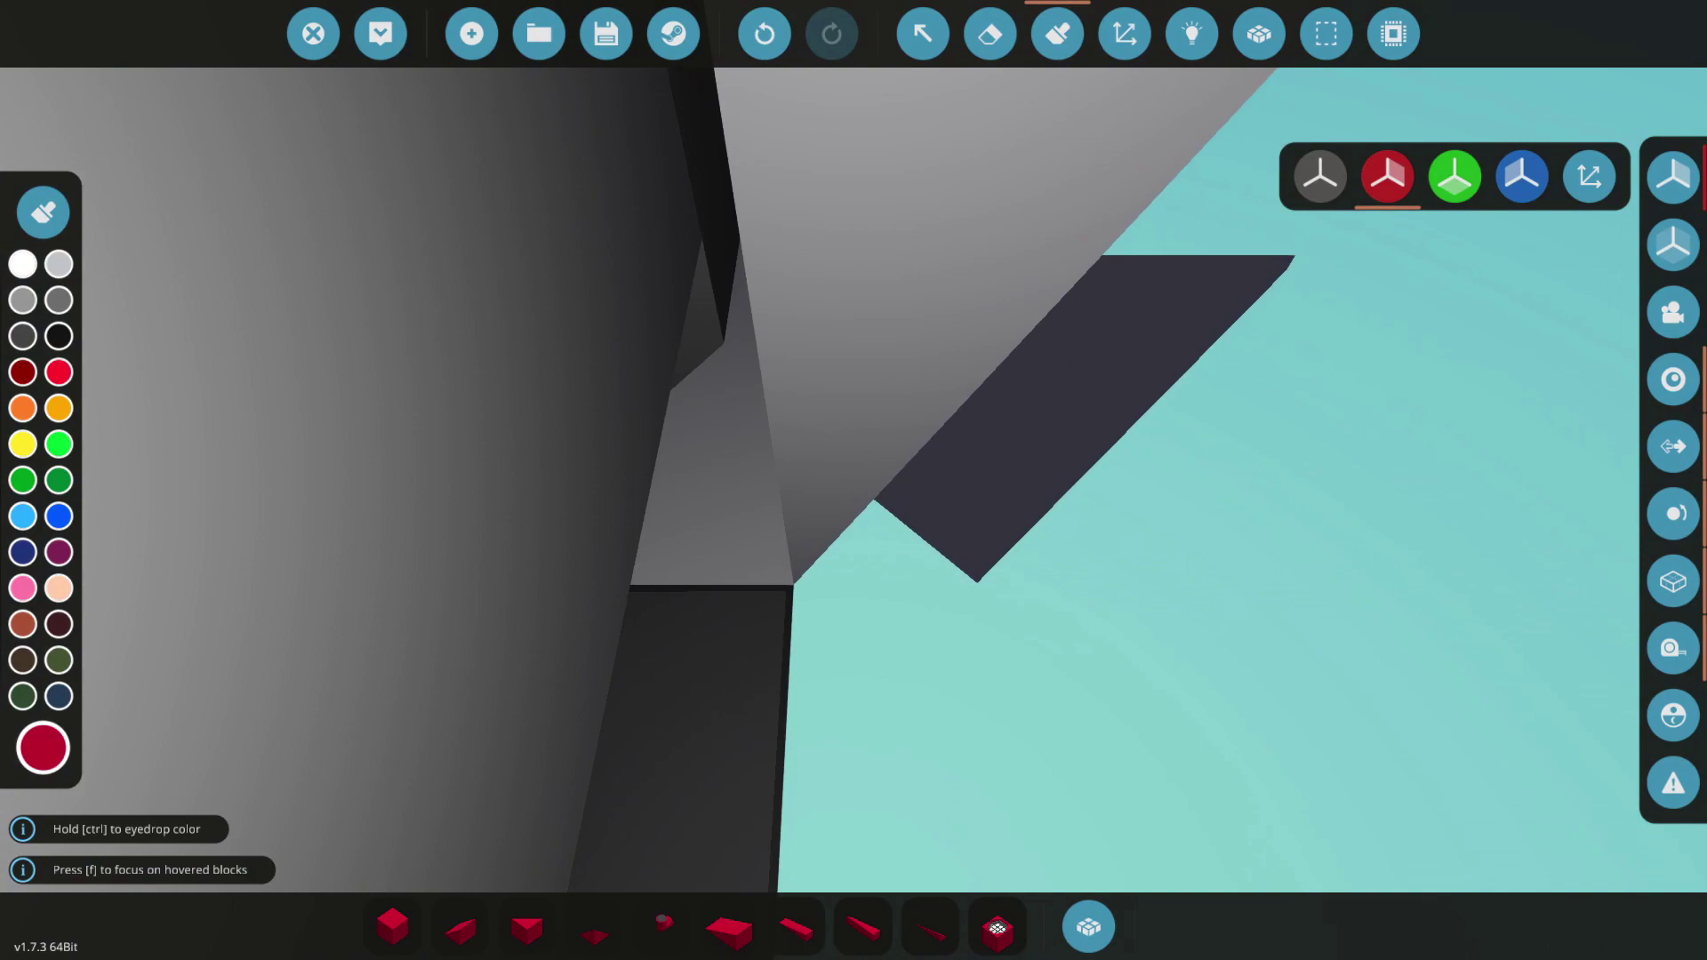
# Step: Fly the camera through the jet's interior, past the red panels, to the landing gear
pyautogui.press('w')
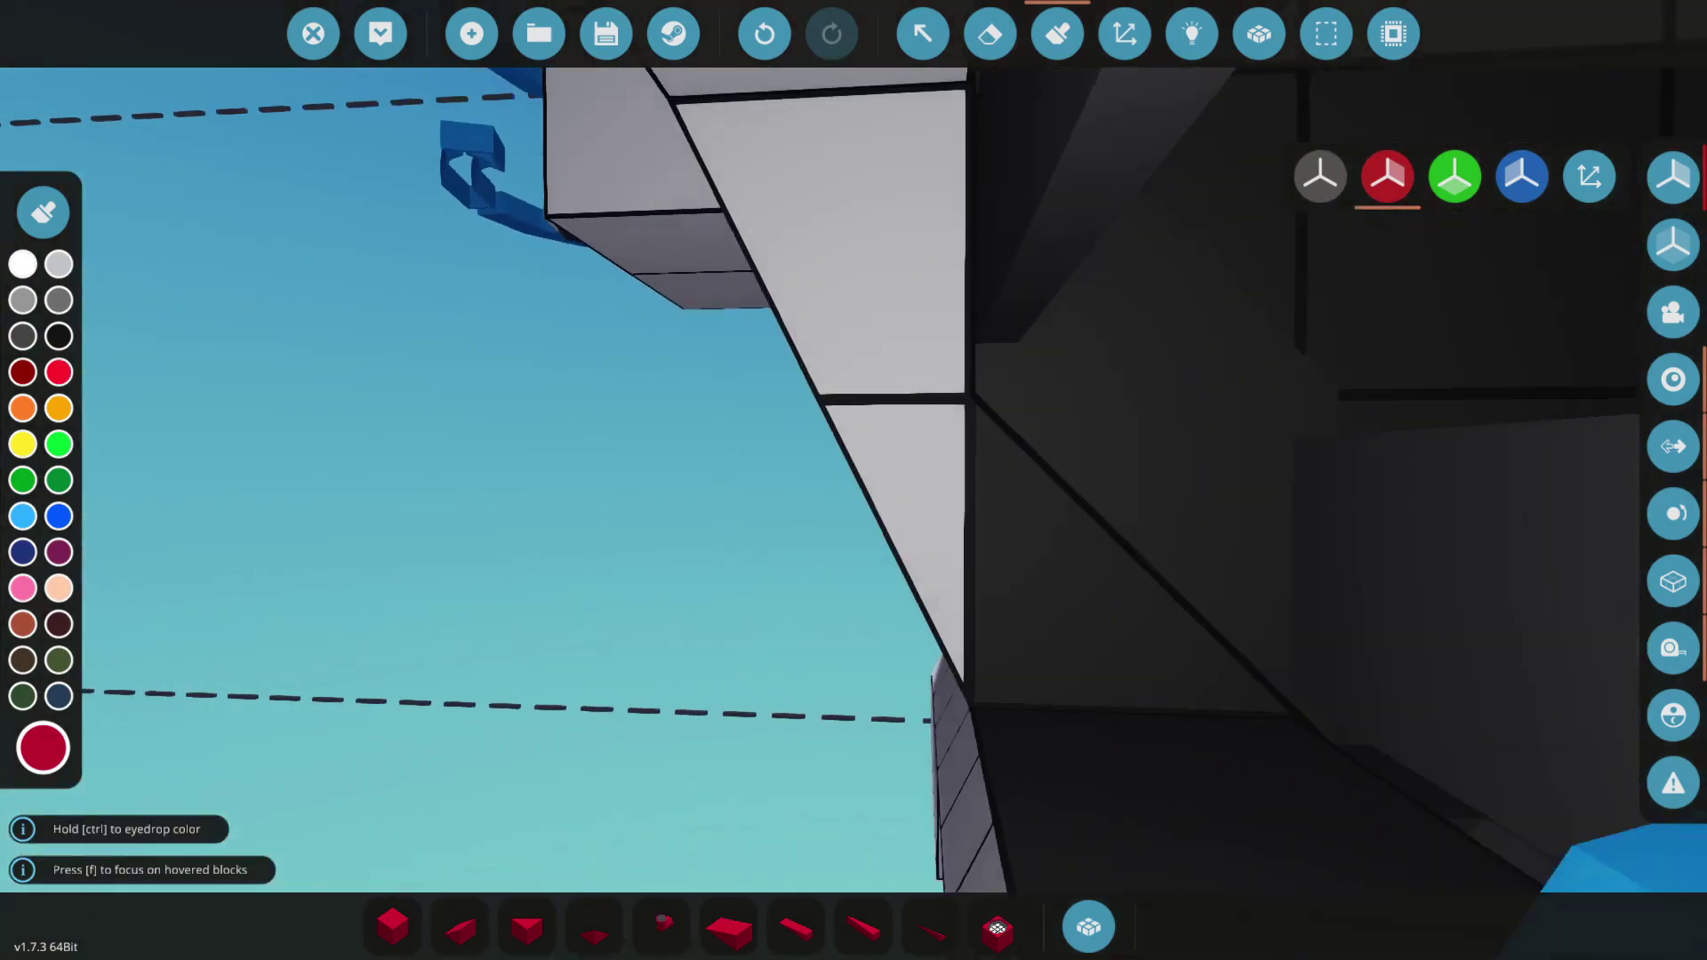
pyautogui.press('w')
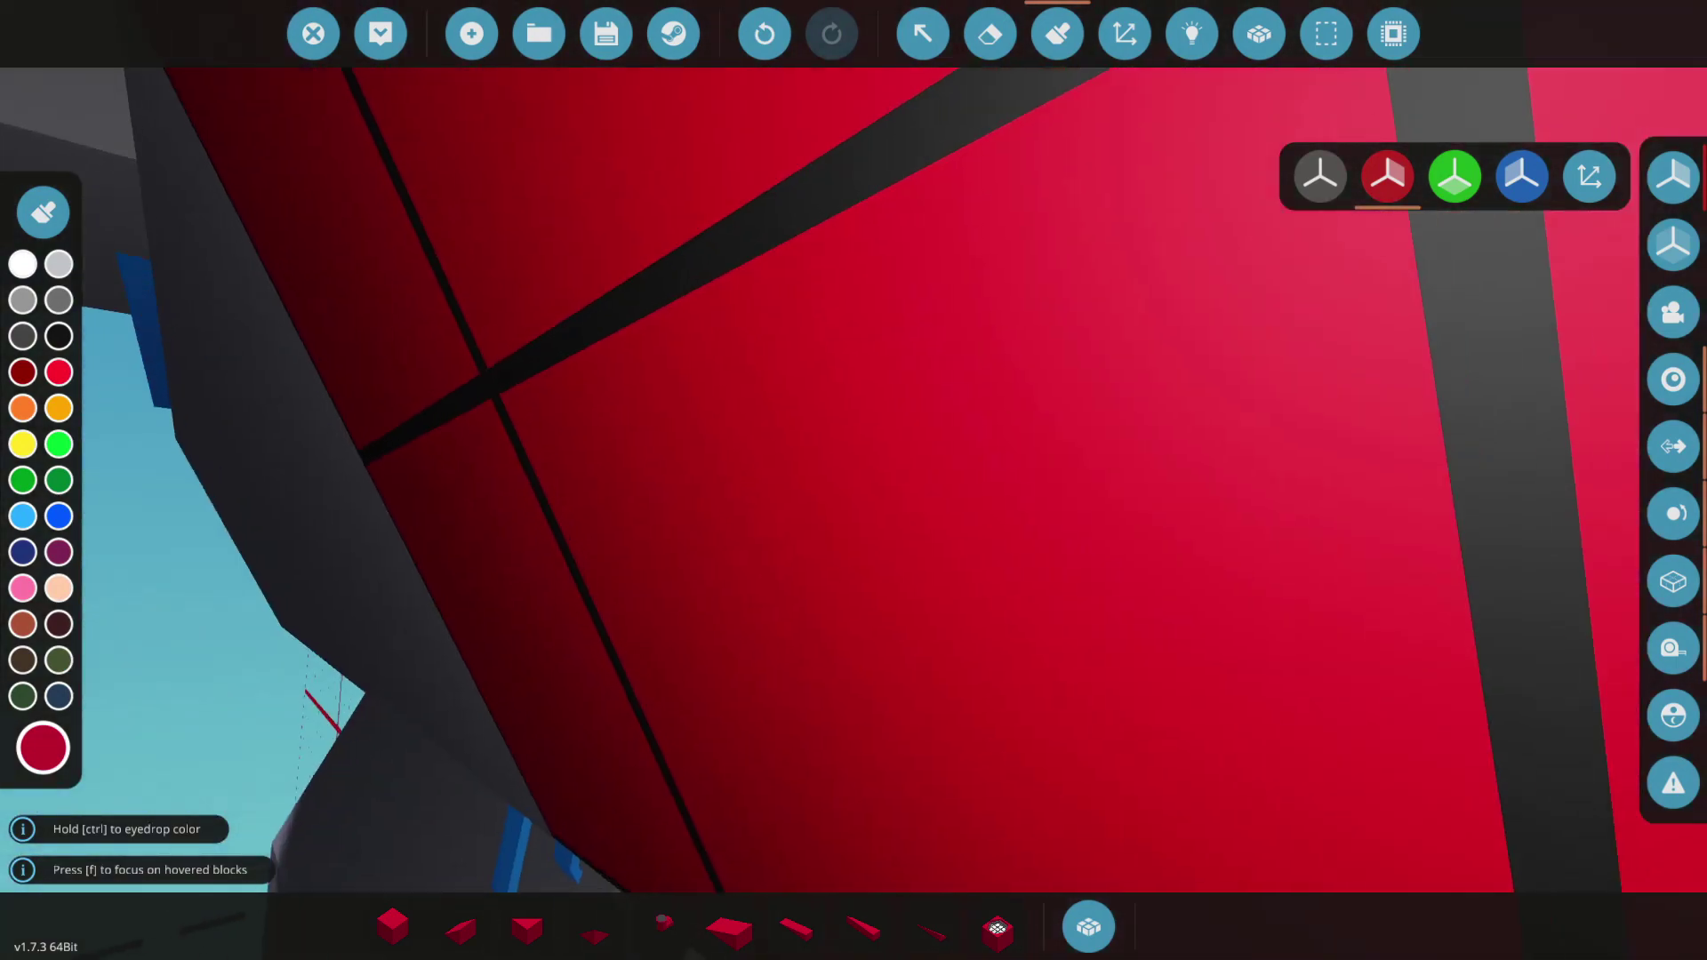
pyautogui.press('w')
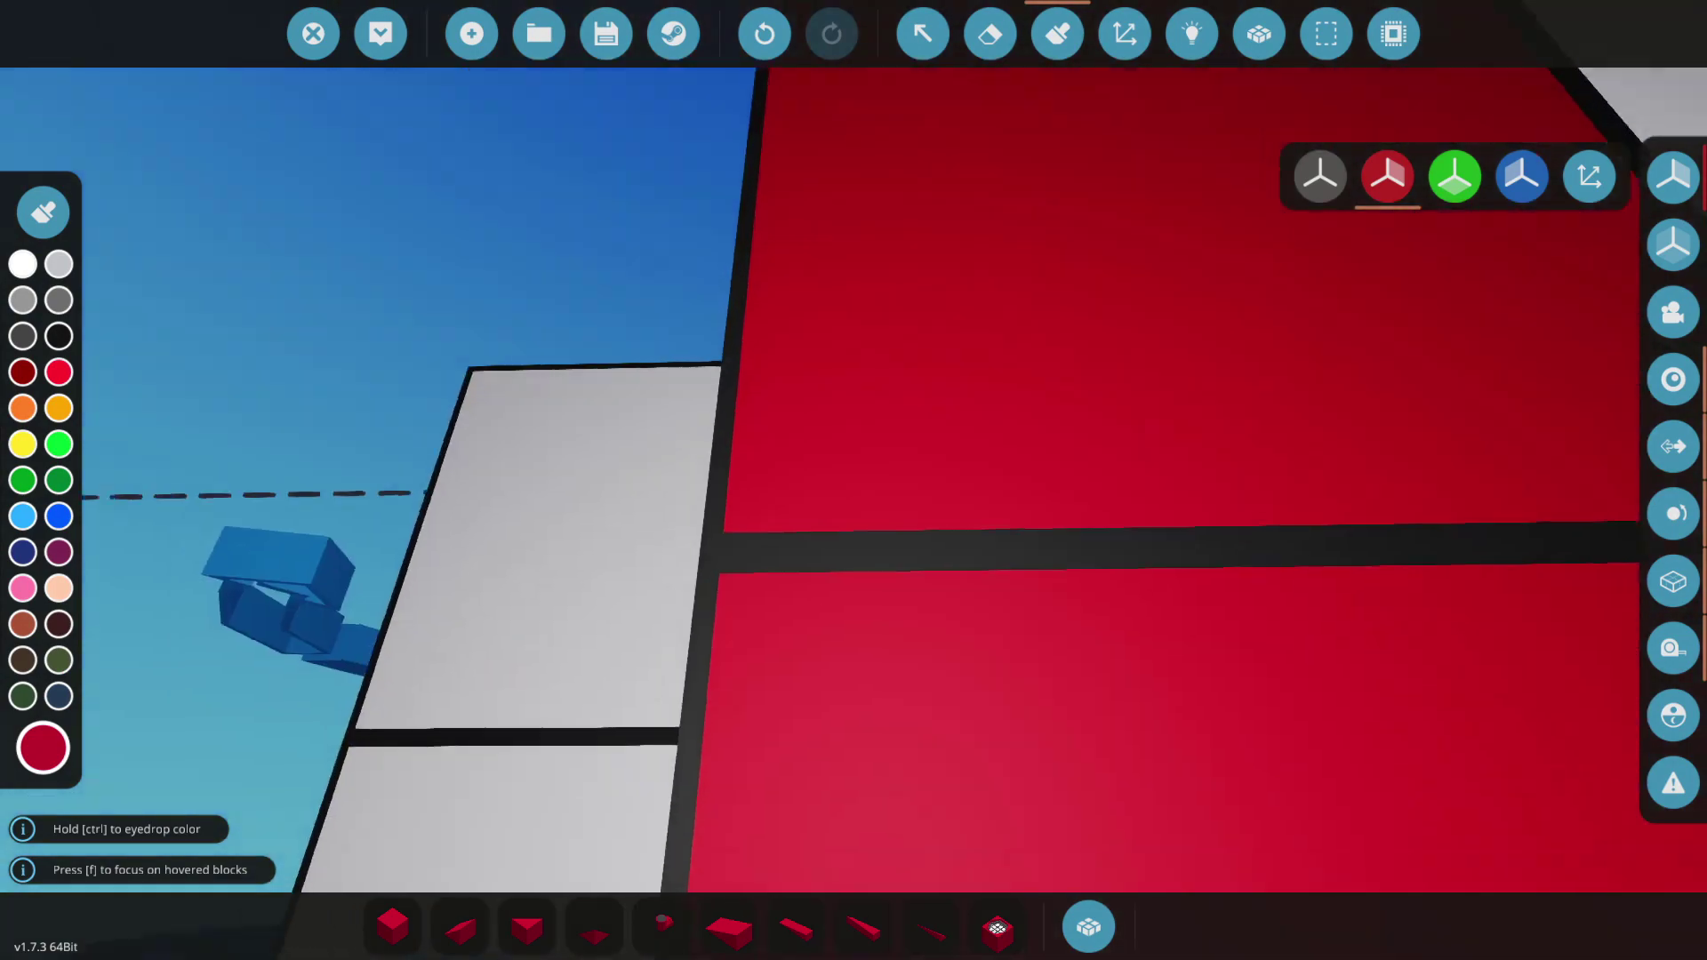
pyautogui.press('w')
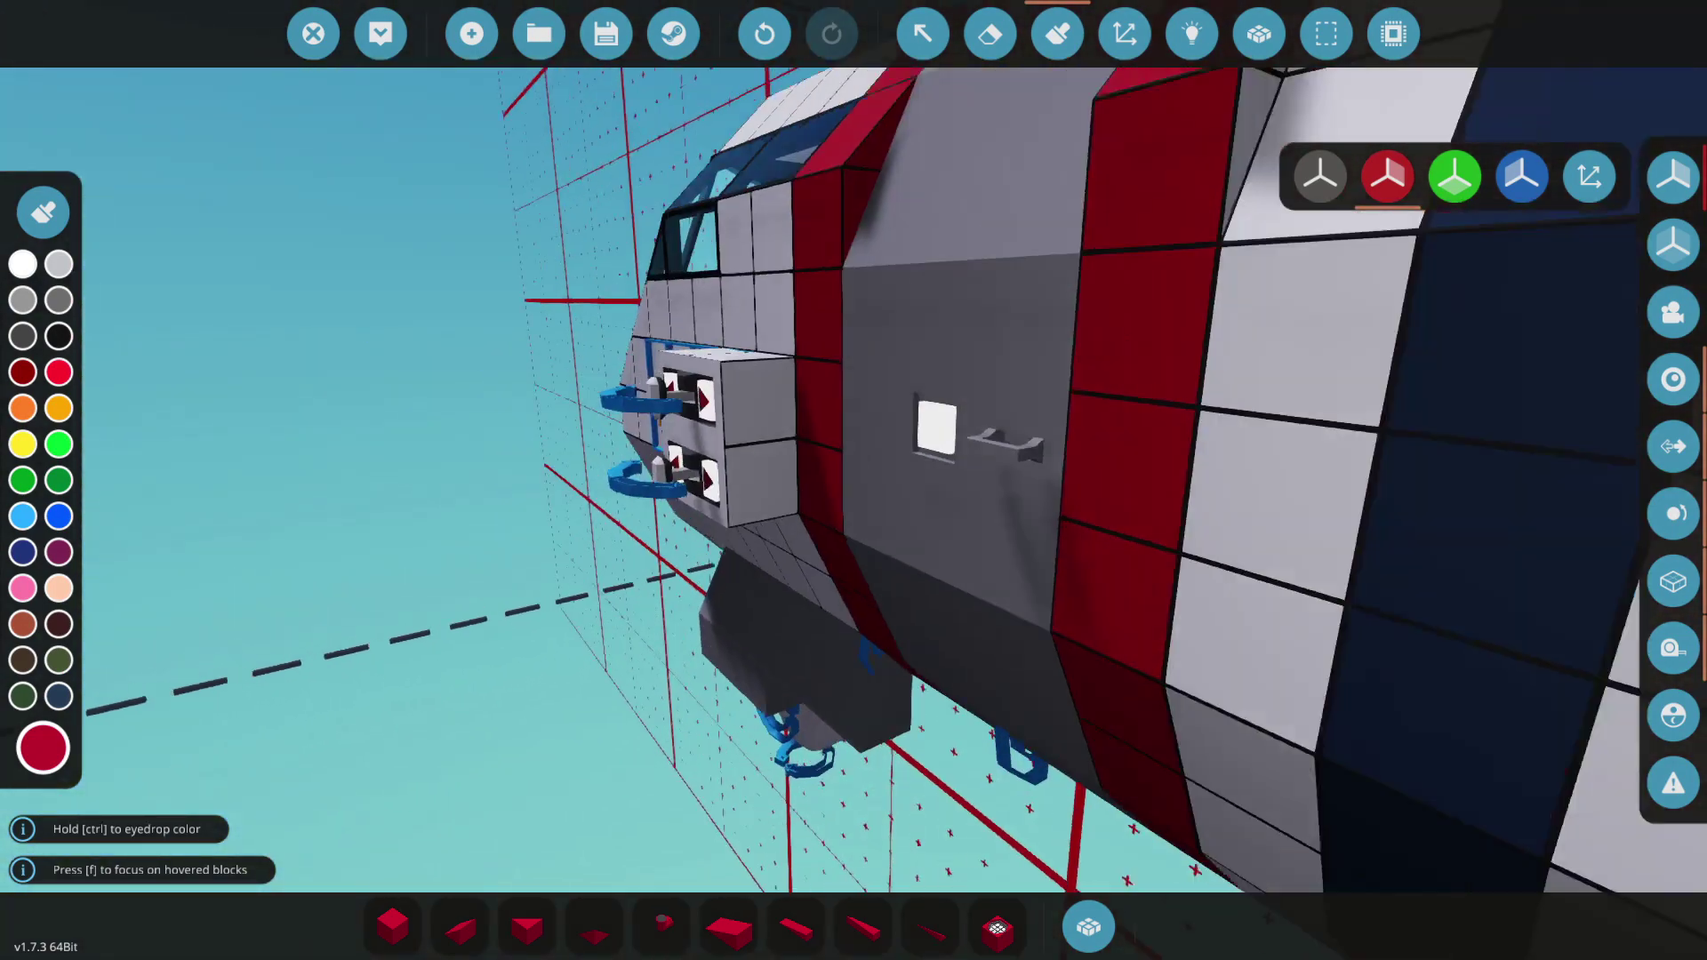
pyautogui.press('w')
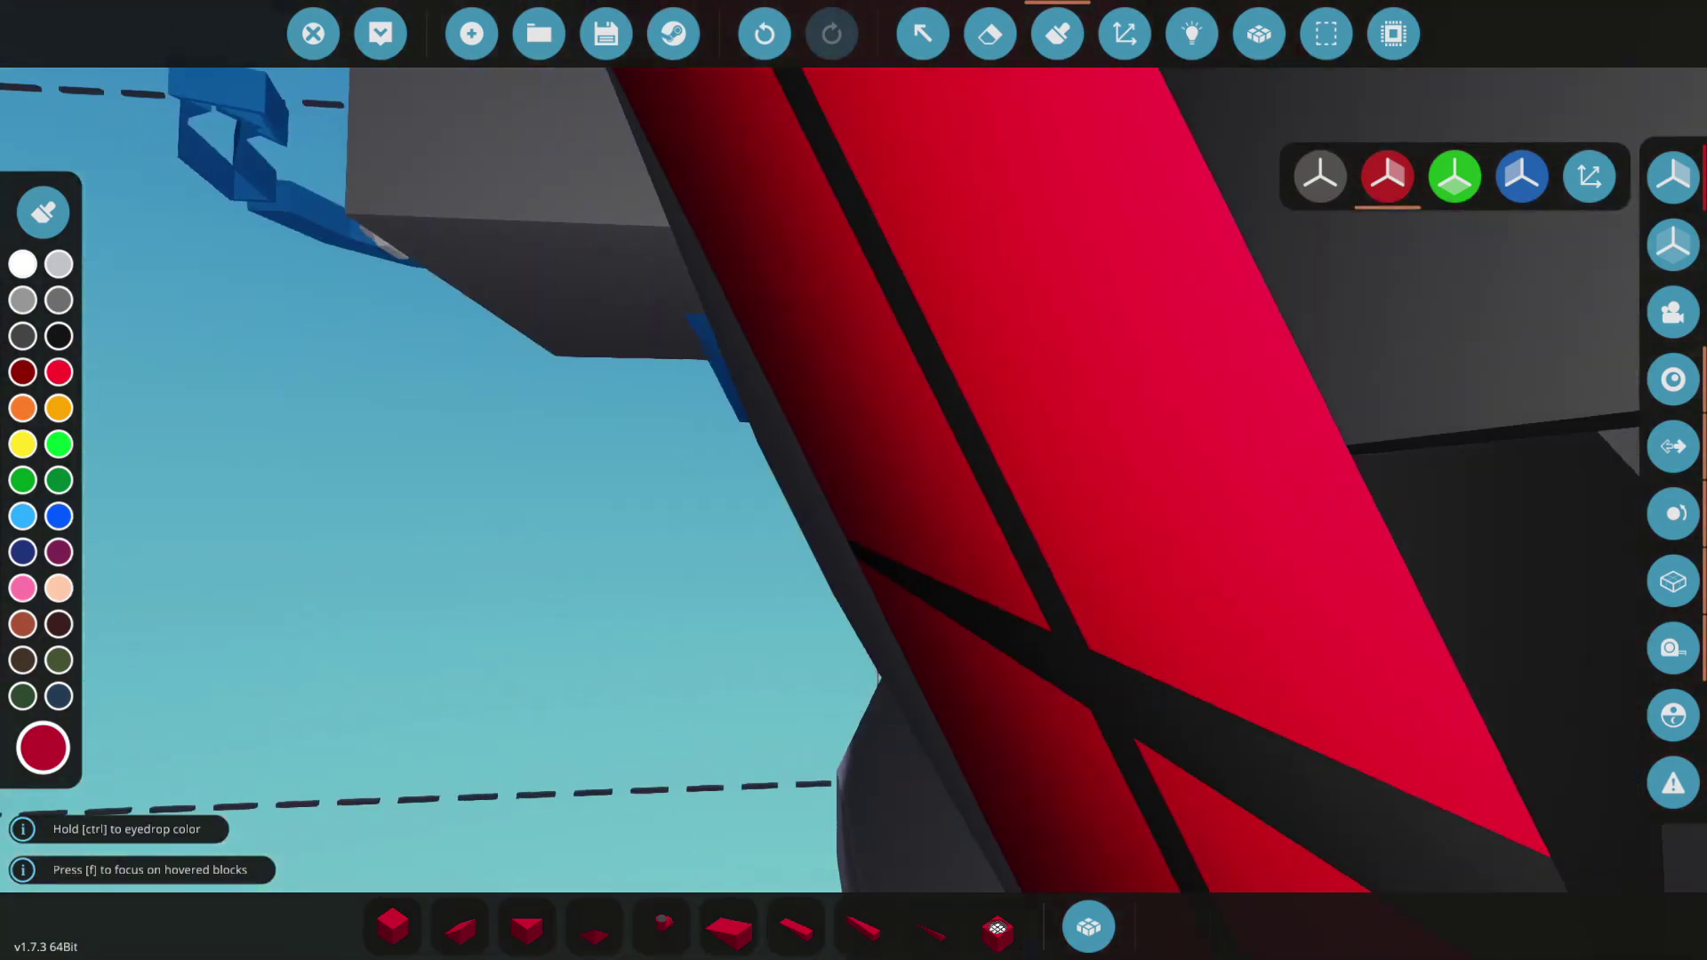
pyautogui.press('w')
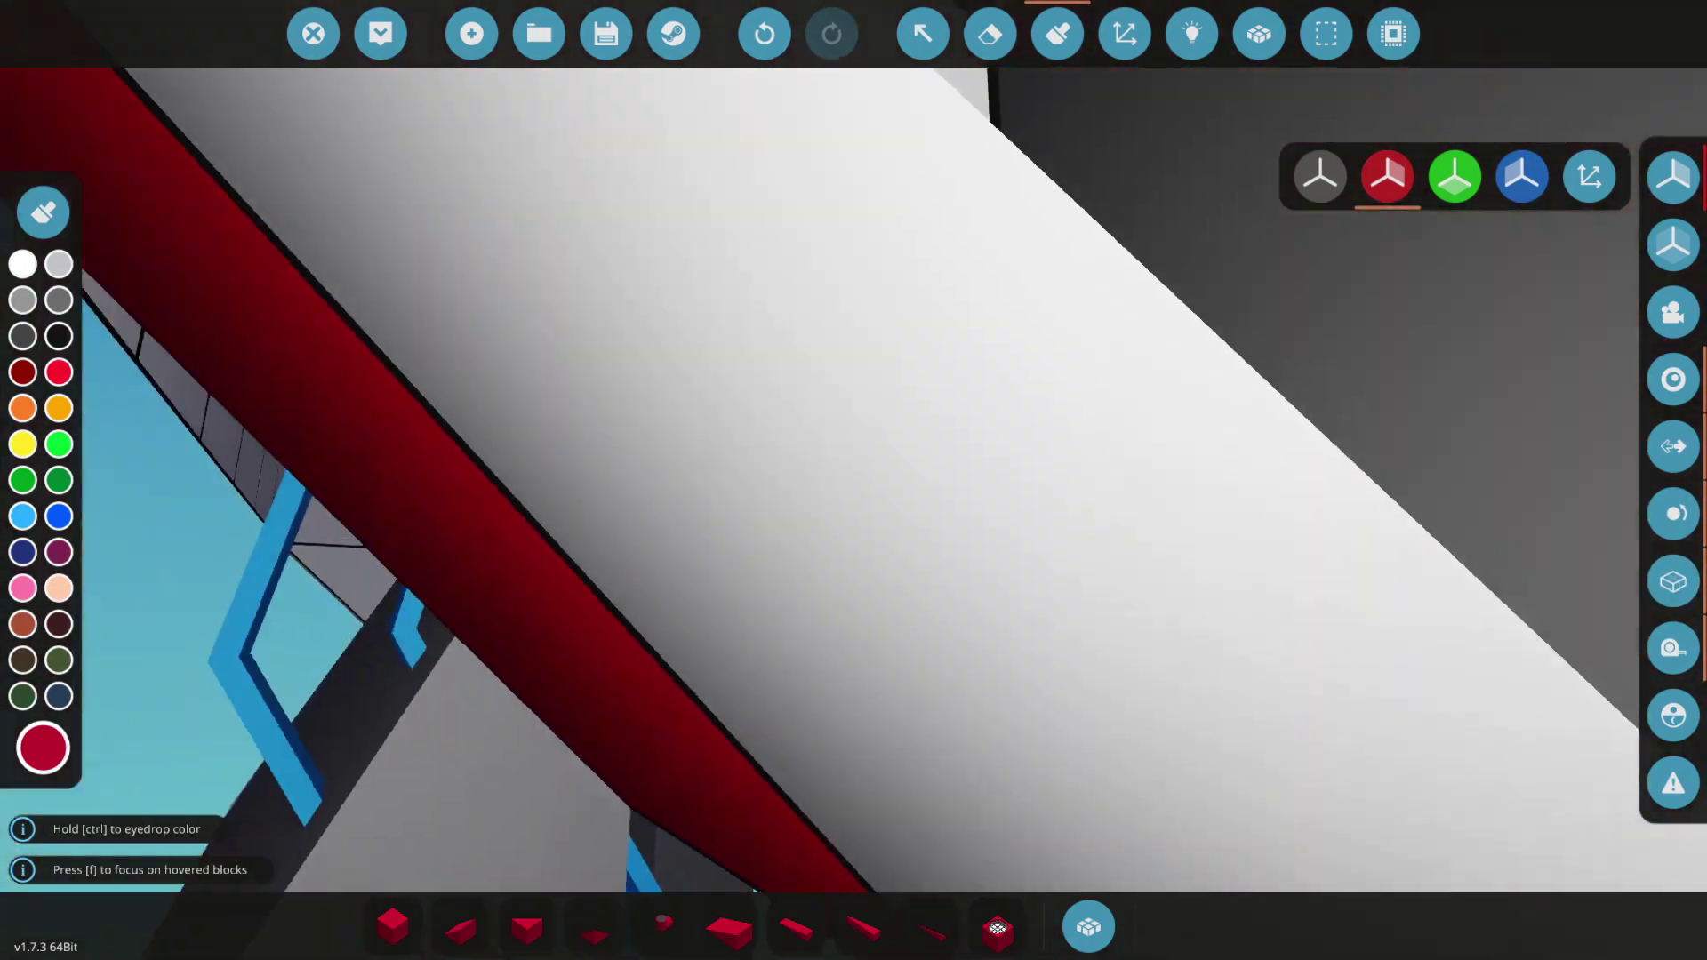
pyautogui.press('w')
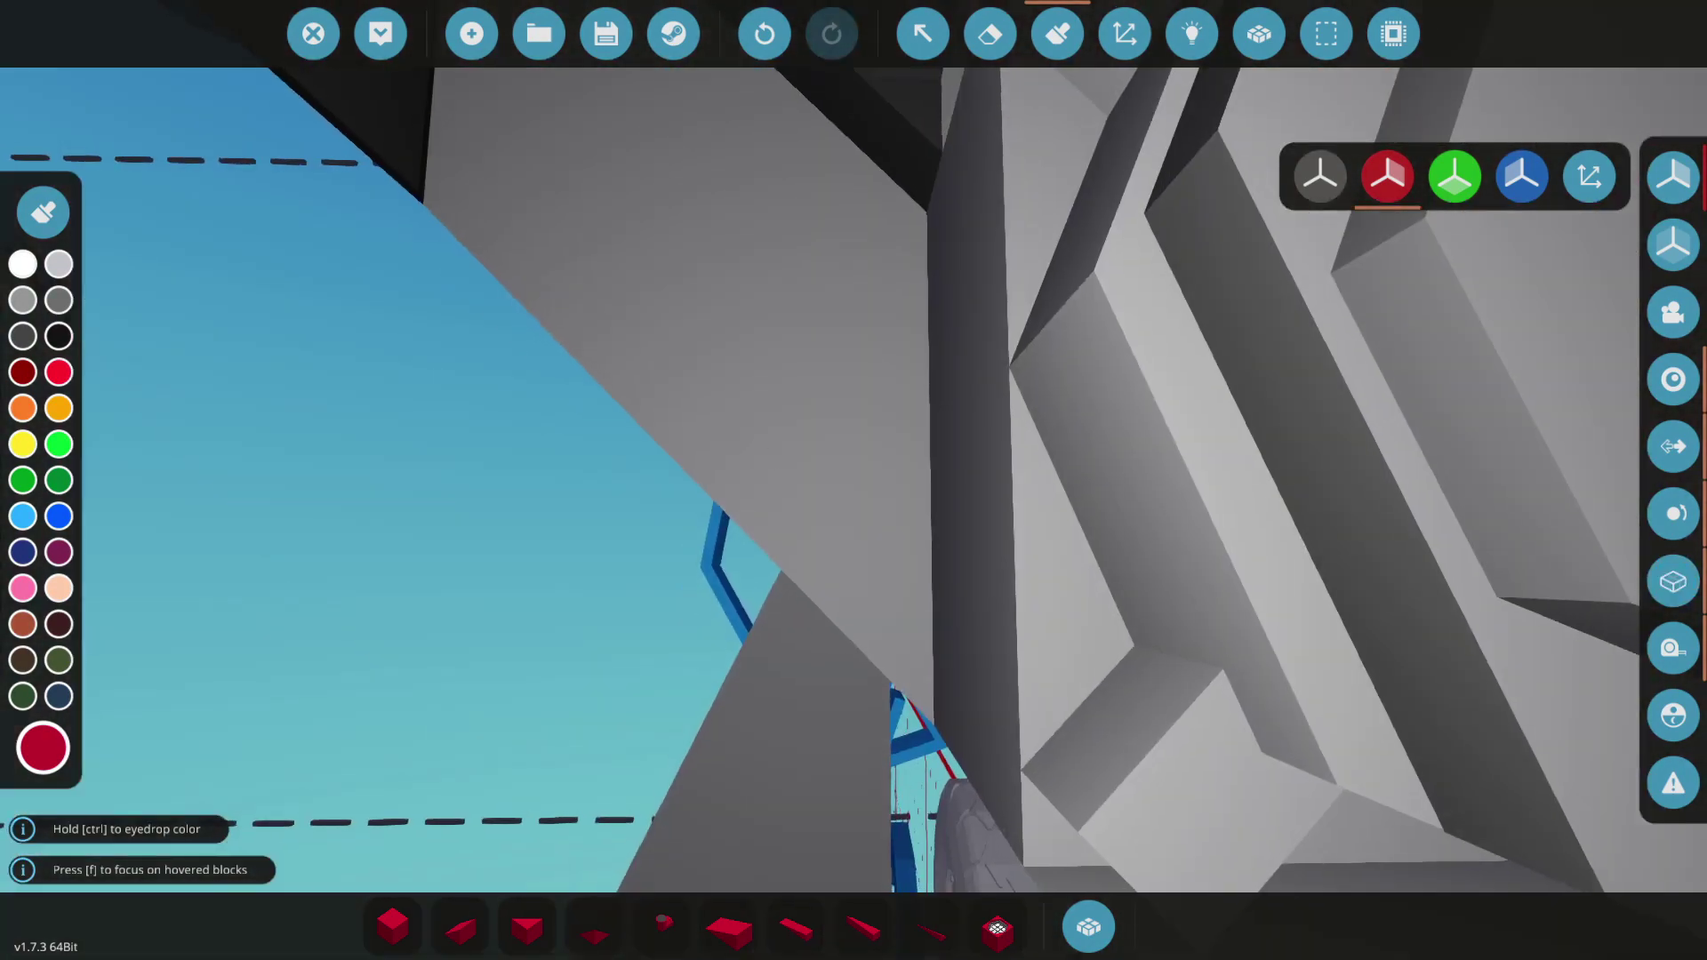
pyautogui.press('w')
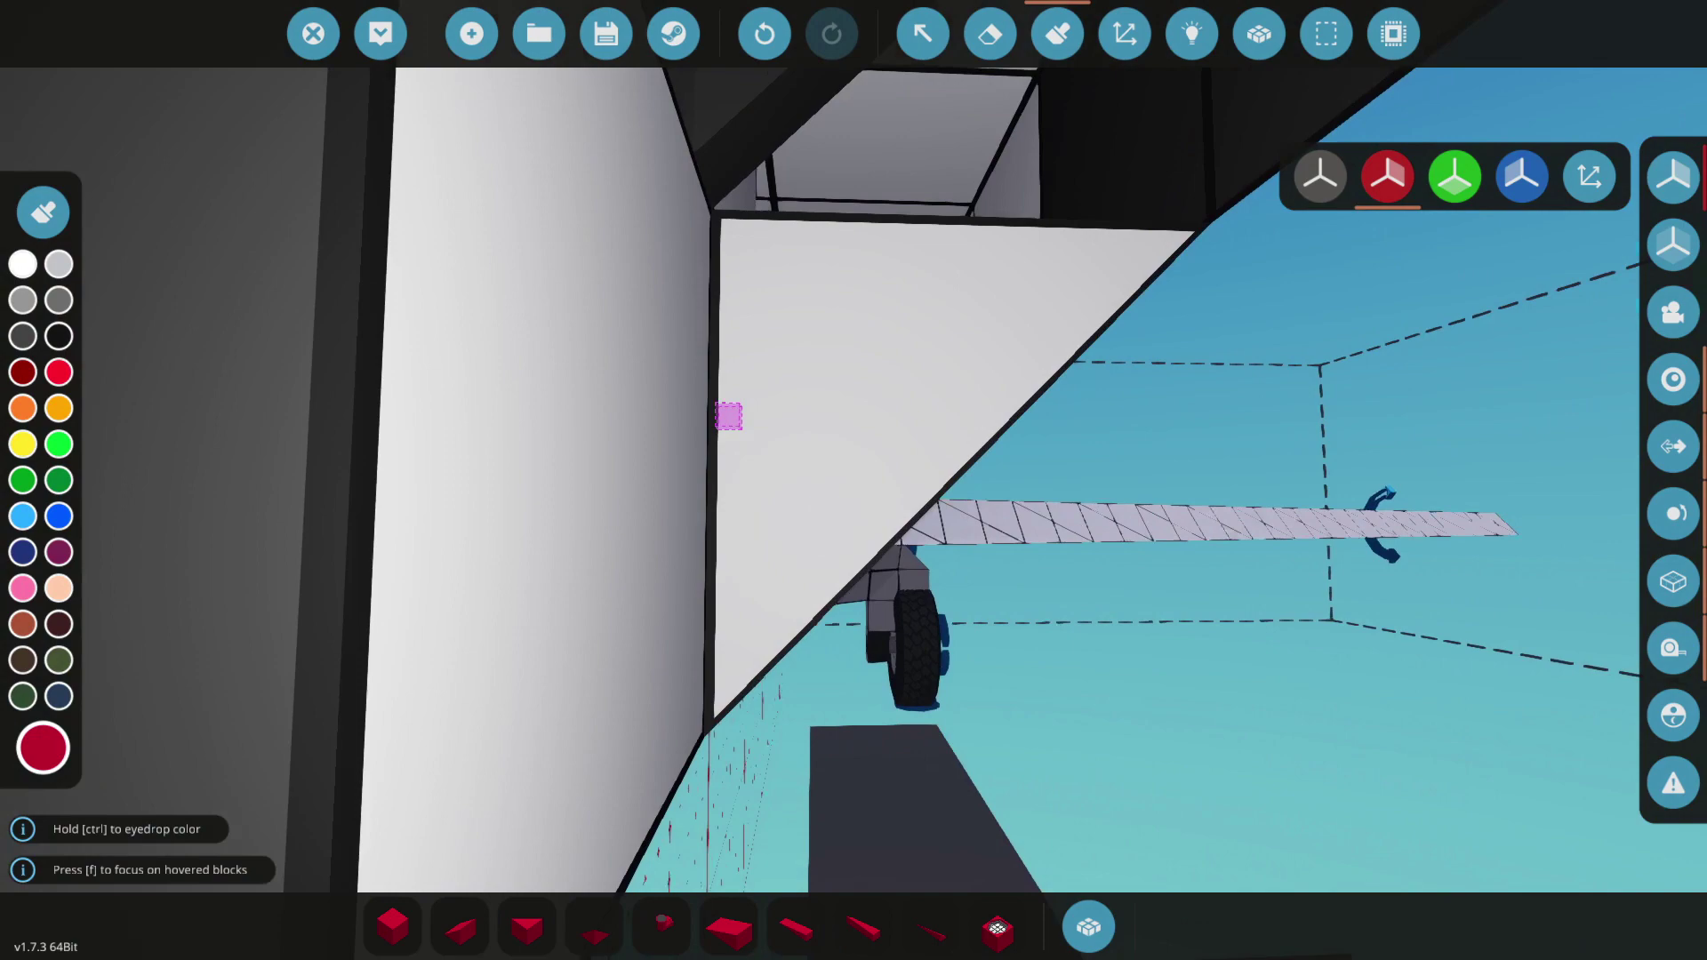
pyautogui.press('a')
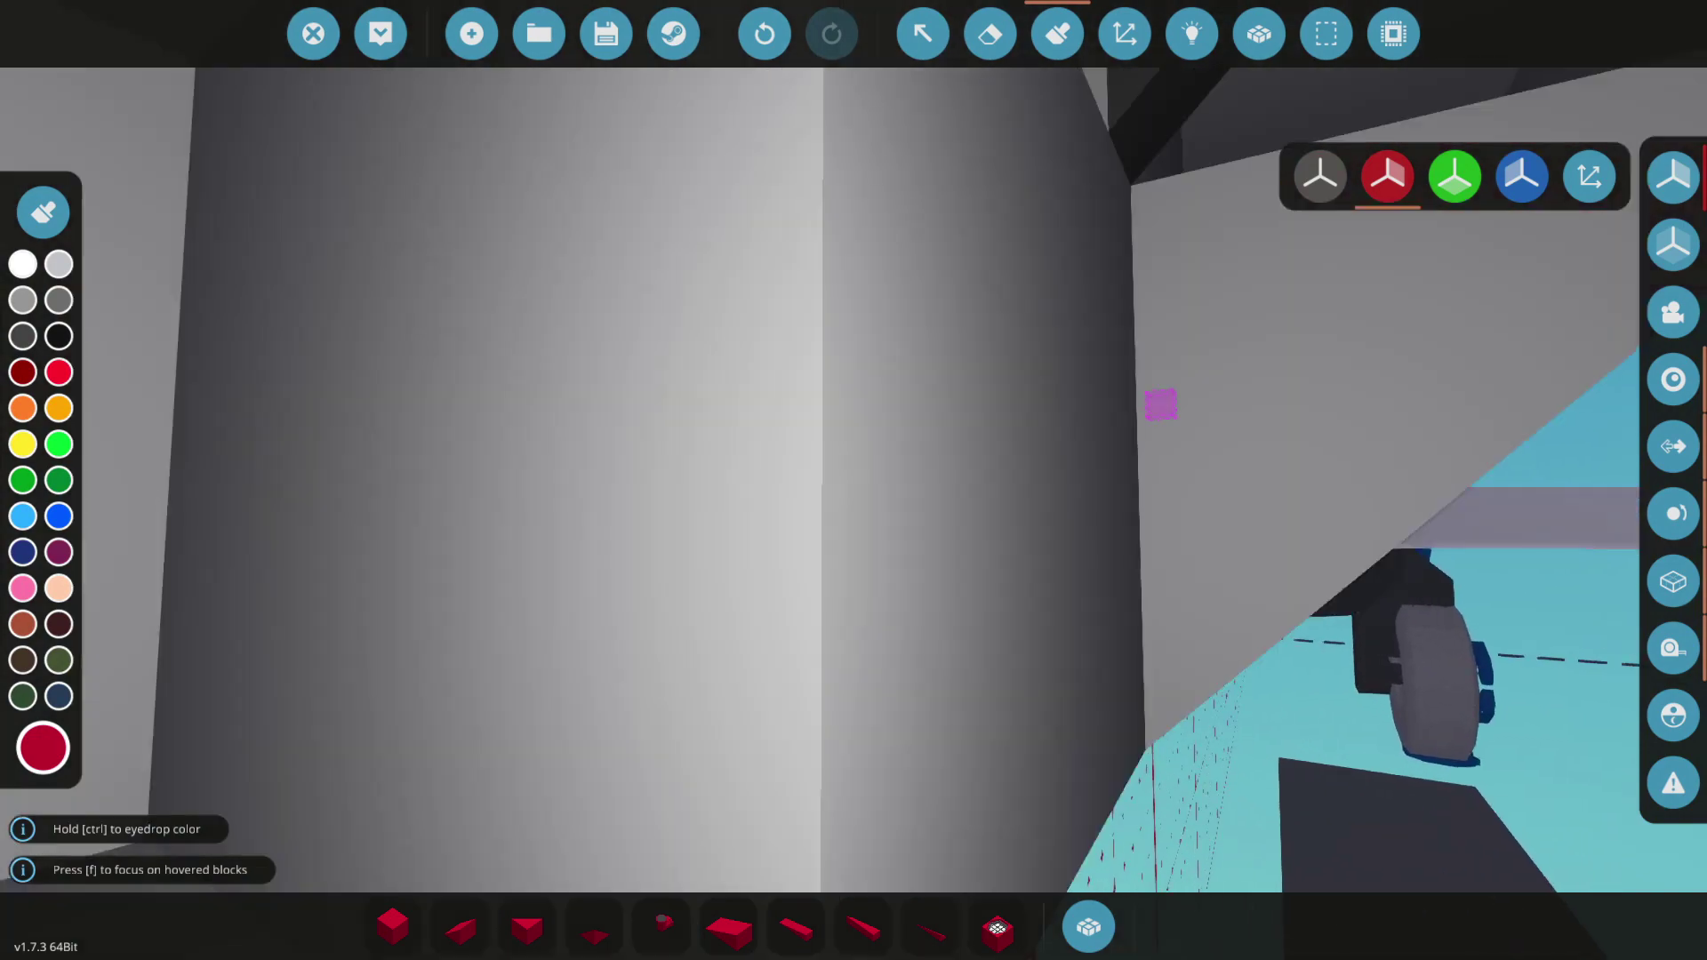
# Step: Pick dark grey as the paint colour and fly into the cabin corridor
pyautogui.click(23, 336)
pyautogui.press('w')
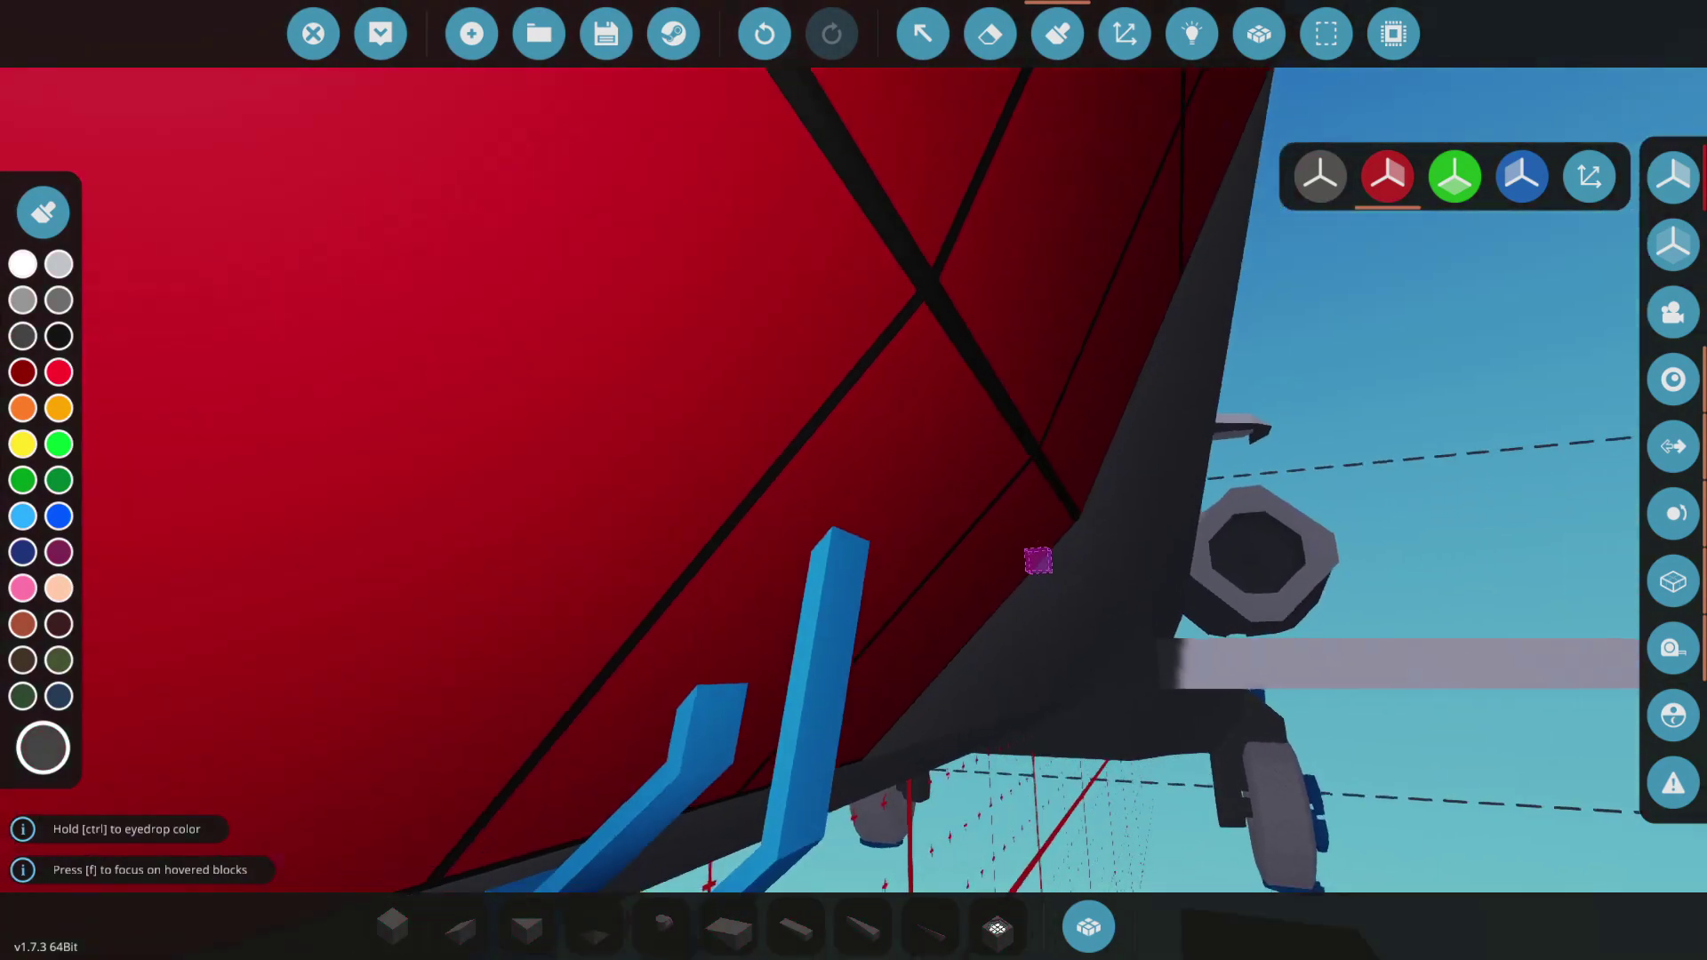
pyautogui.press('w')
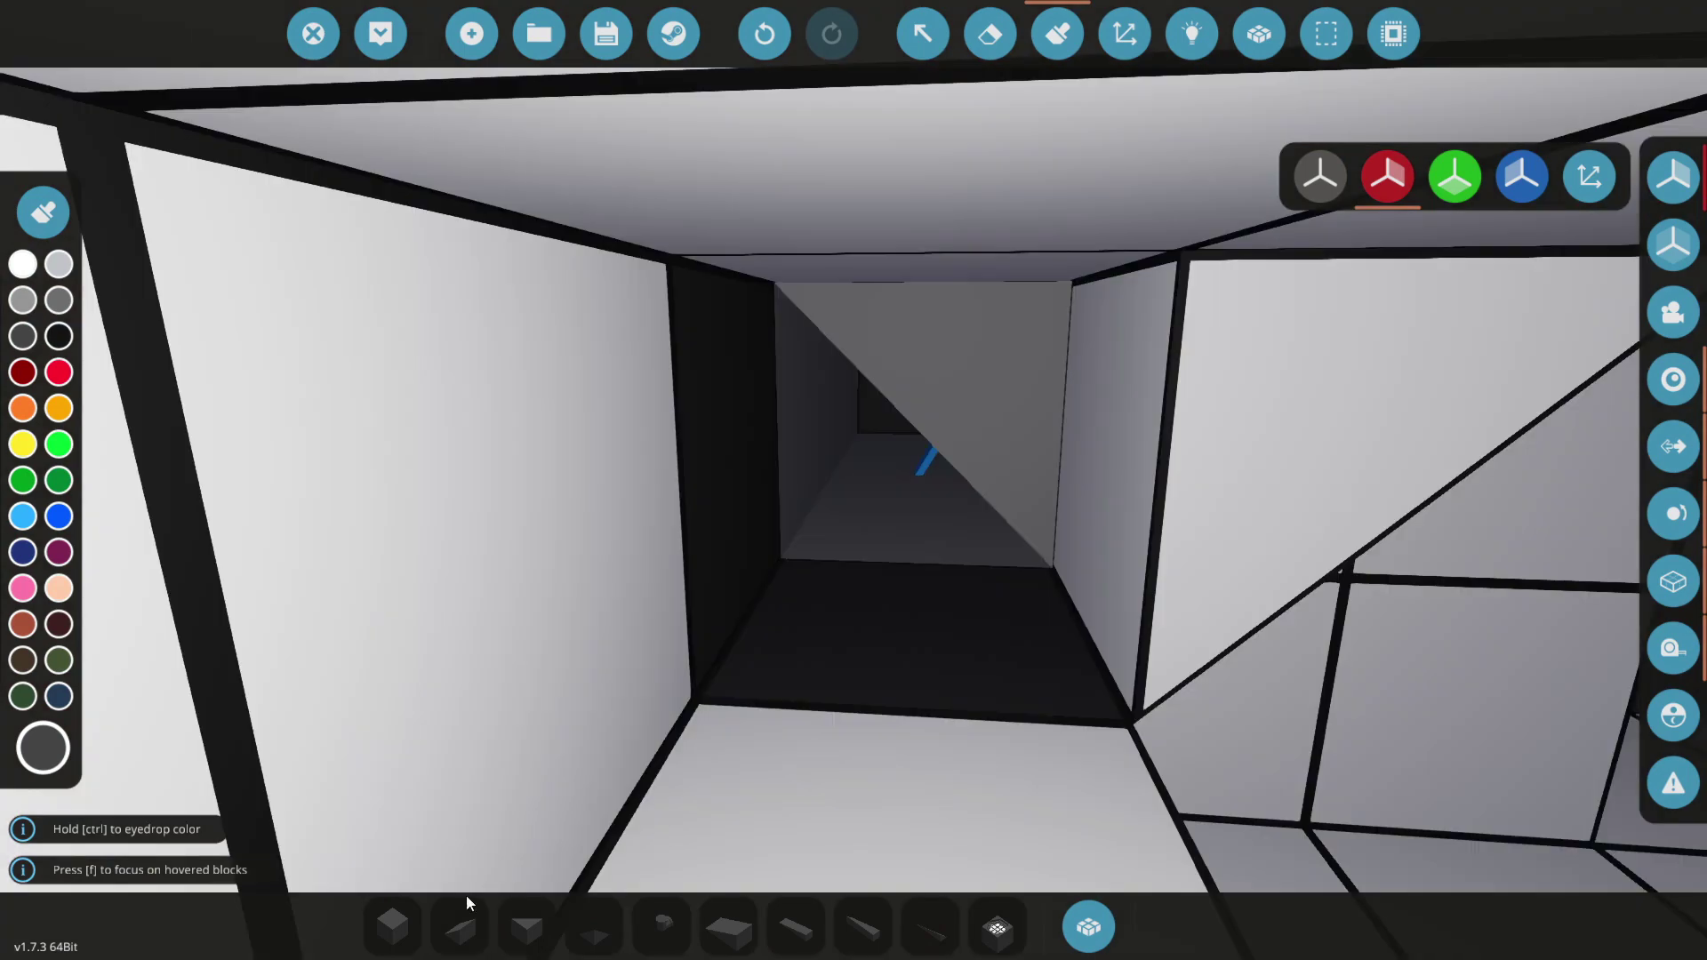
pyautogui.press('w')
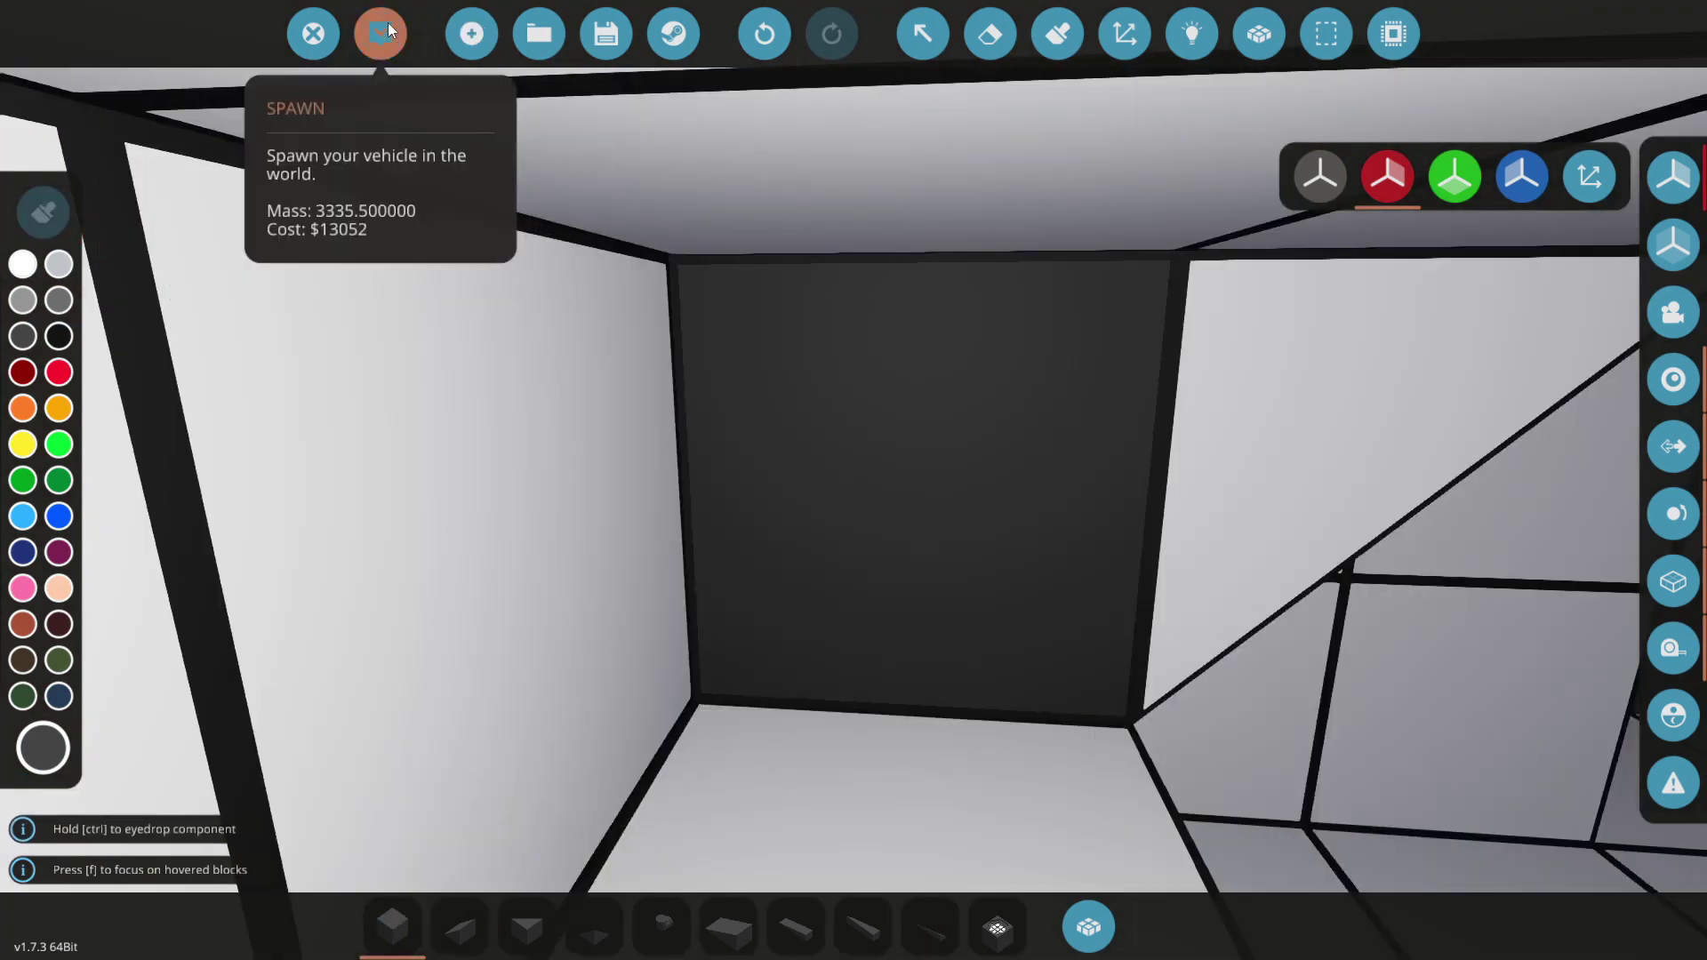
# Step: Respawn the jet, open the red side door, climb the boarding steps, then return to the editor
pyautogui.click(382, 31)
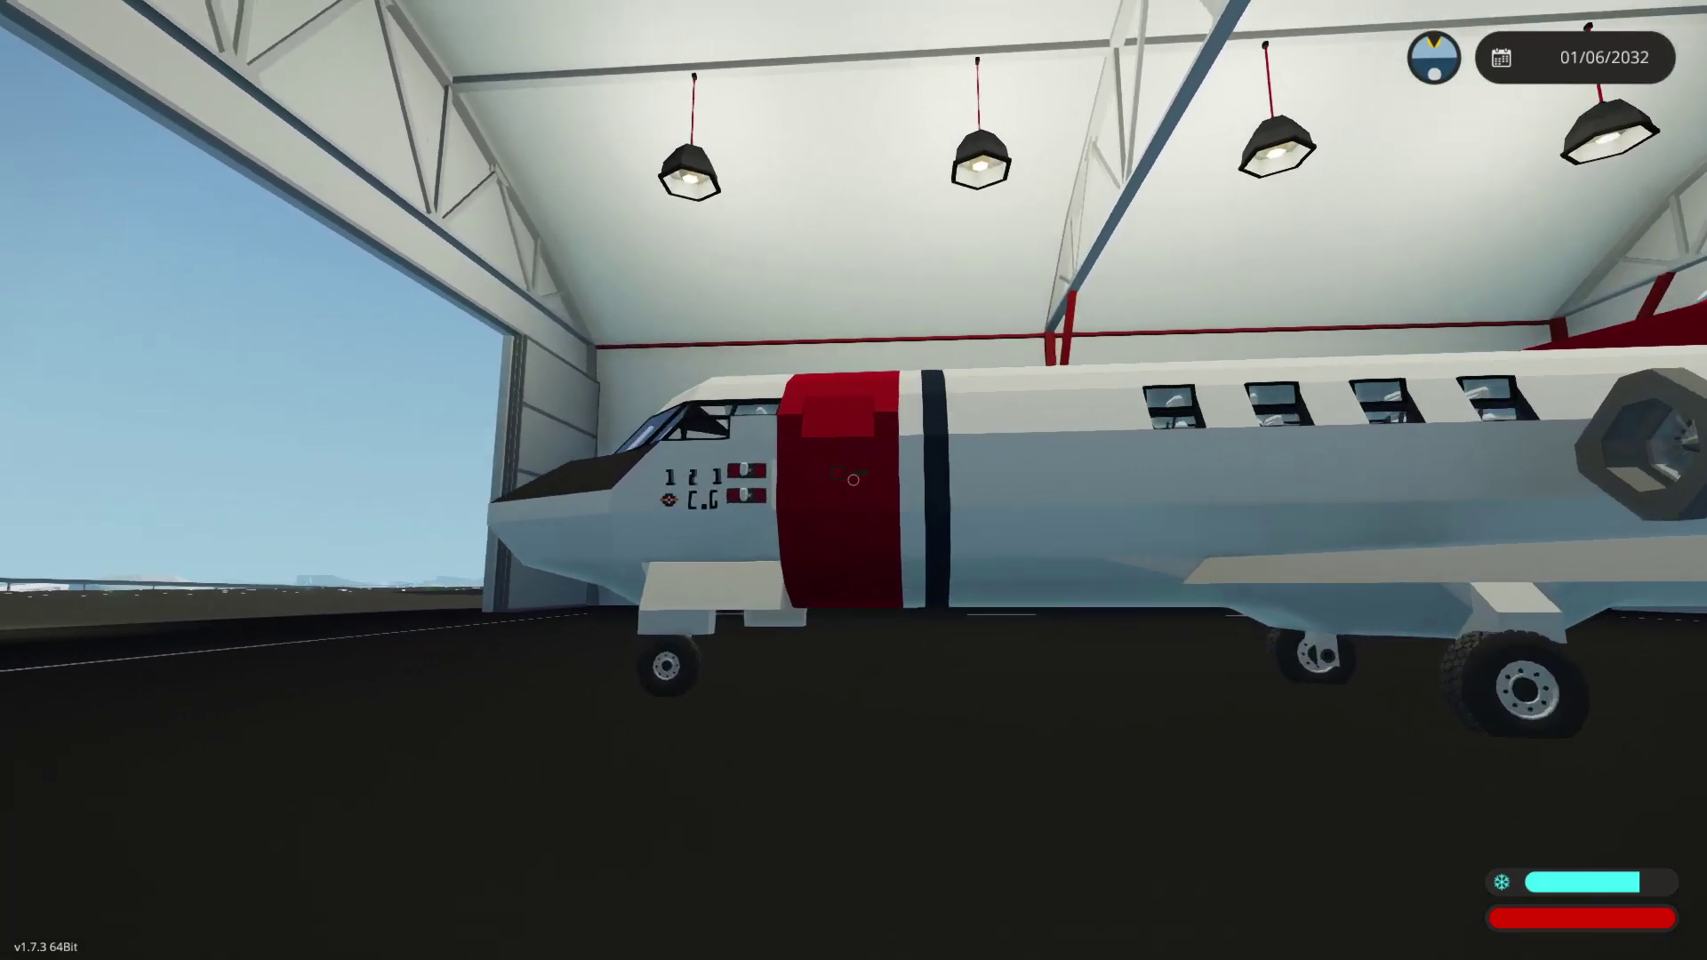
pyautogui.press('w')
pyautogui.click(855, 481)
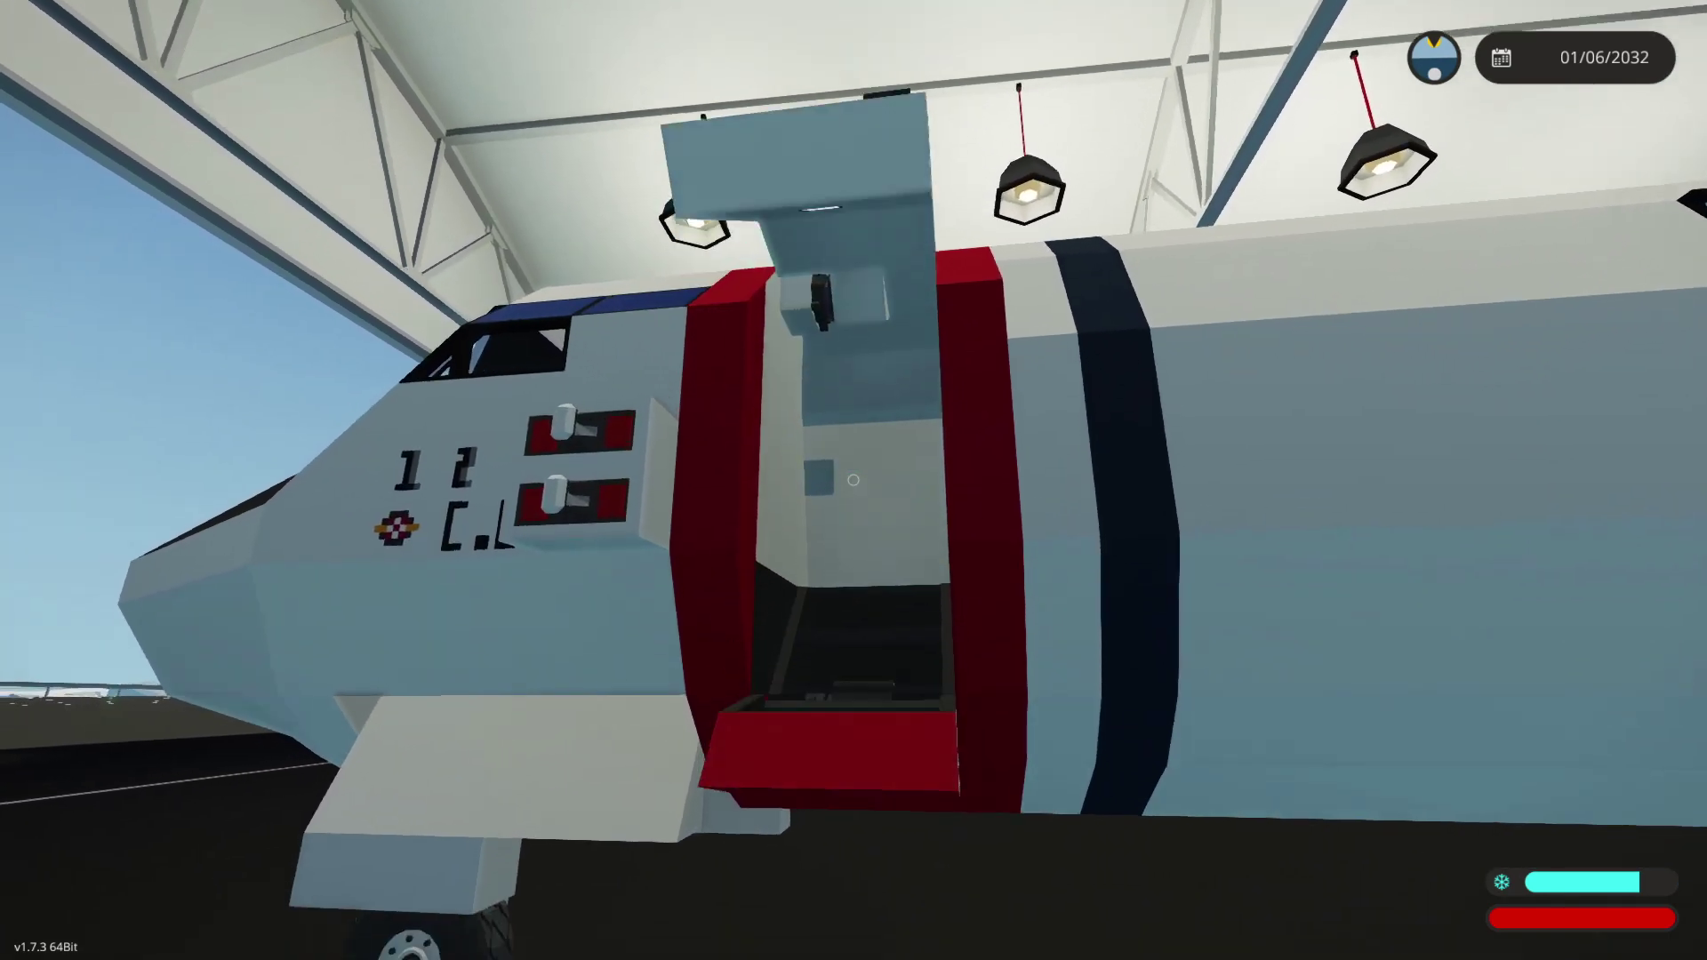
pyautogui.press('w')
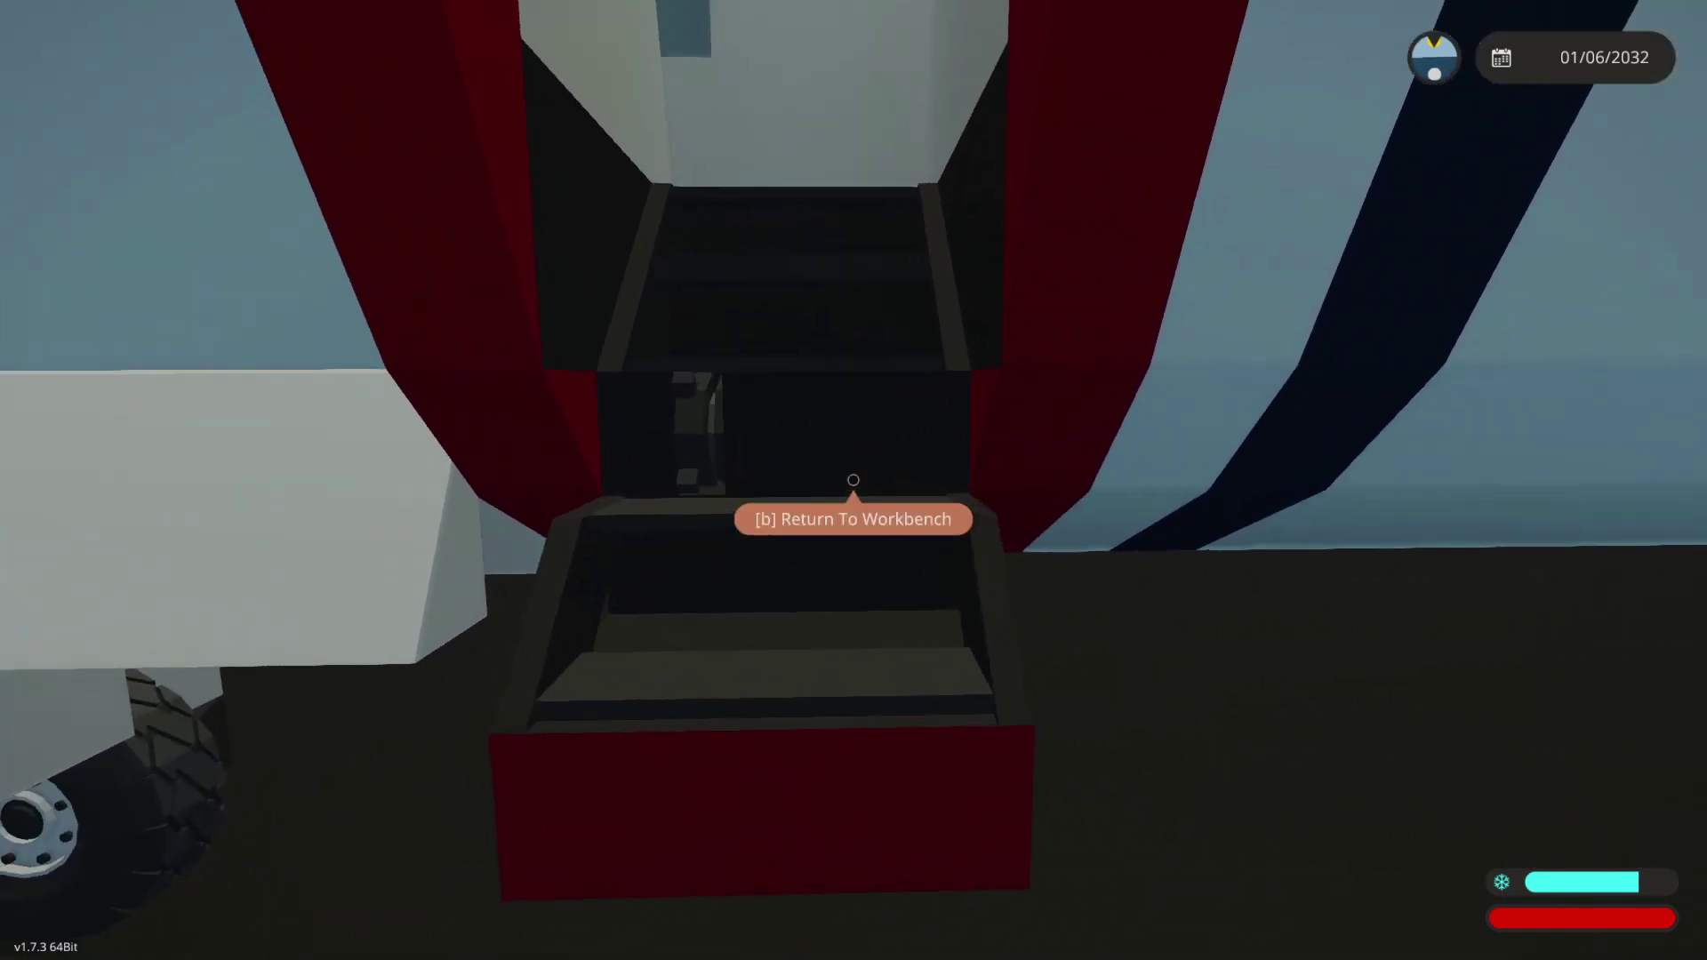
pyautogui.press('w')
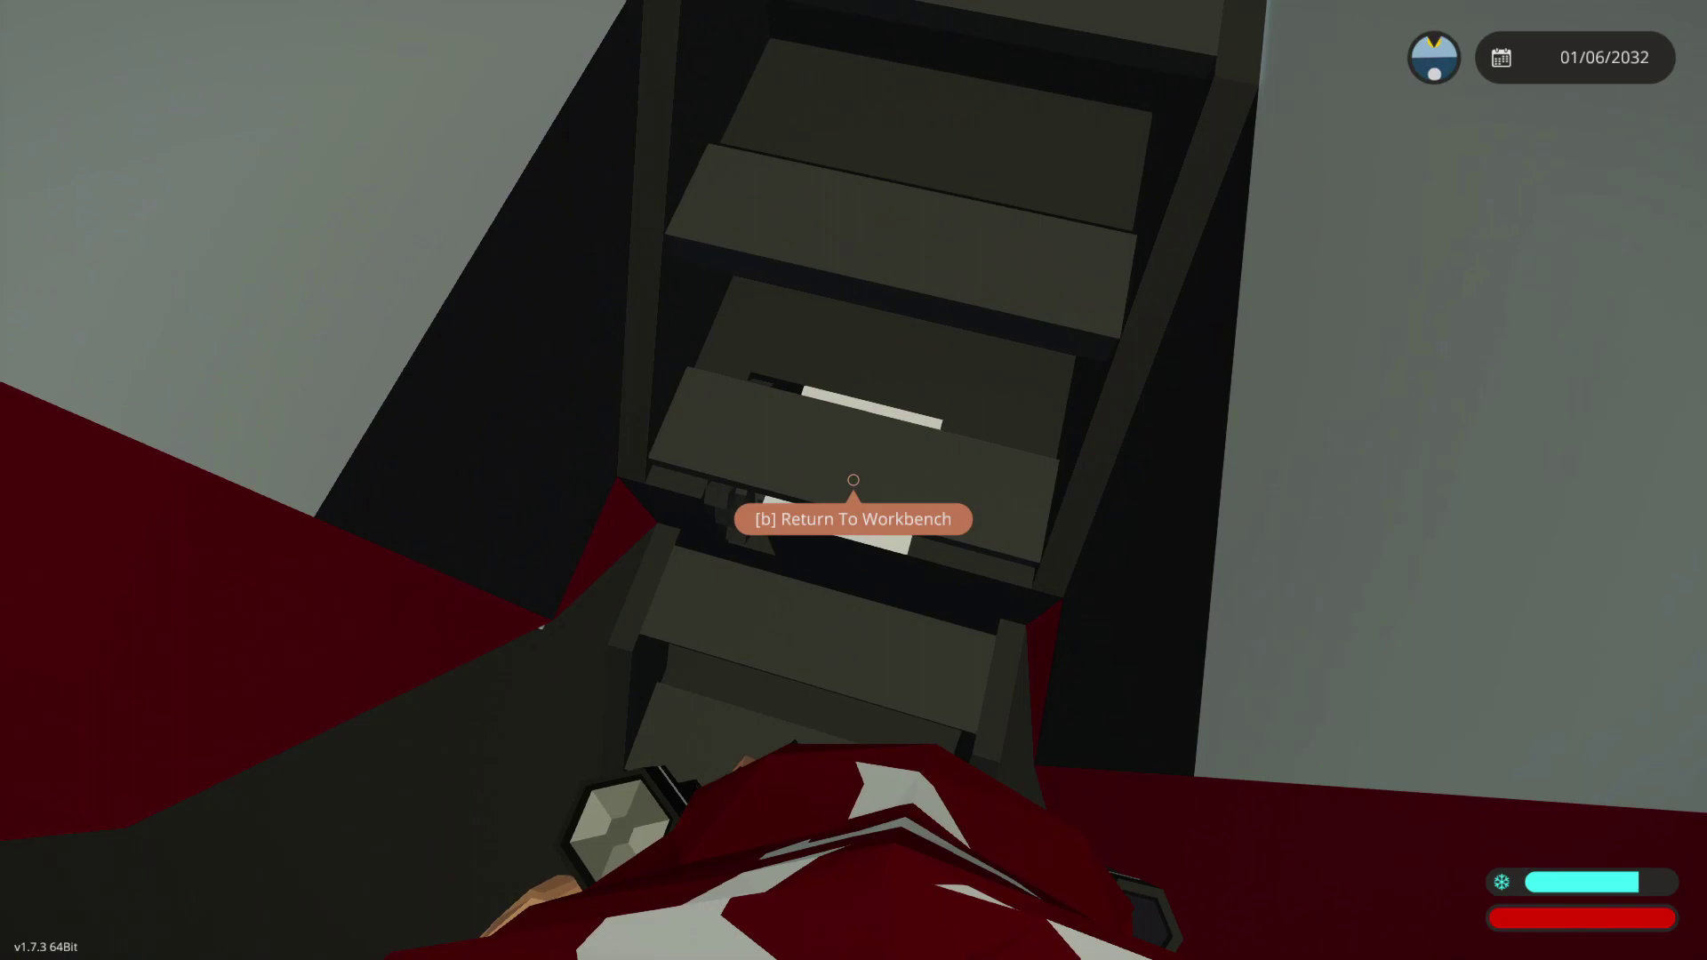
pyautogui.press('b')
# Step: Paint a block on the cabin wall inside the hull with the Paint tool
pyautogui.press('w')
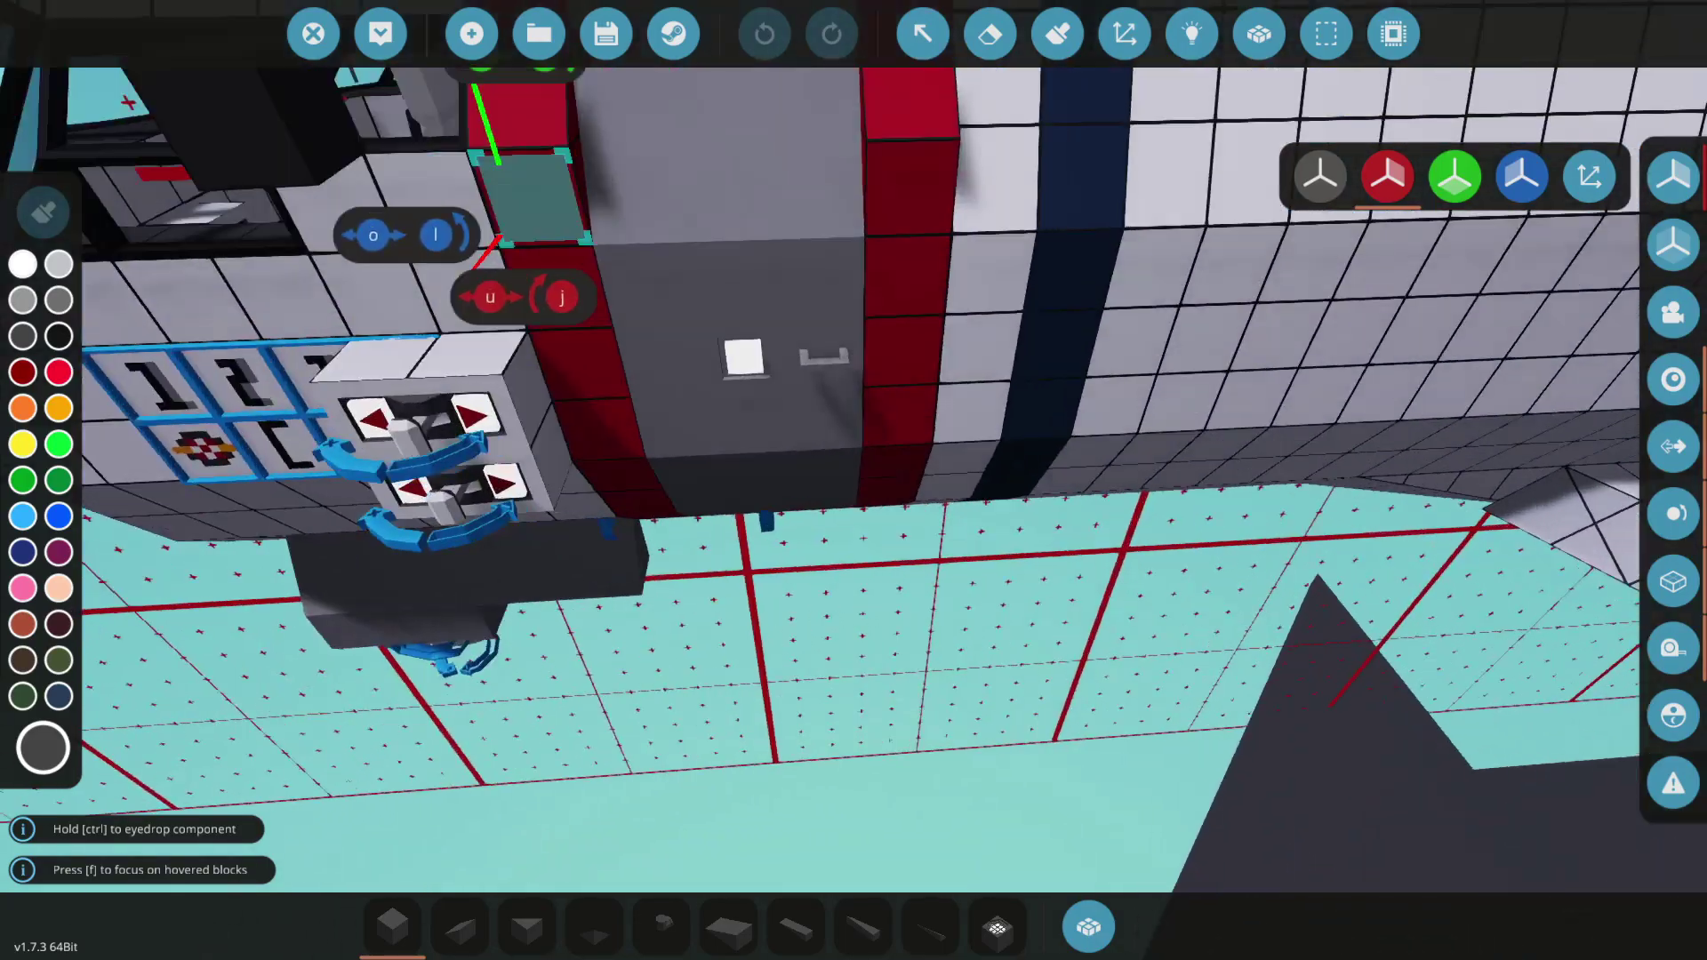
pyautogui.click(1057, 33)
pyautogui.press('w')
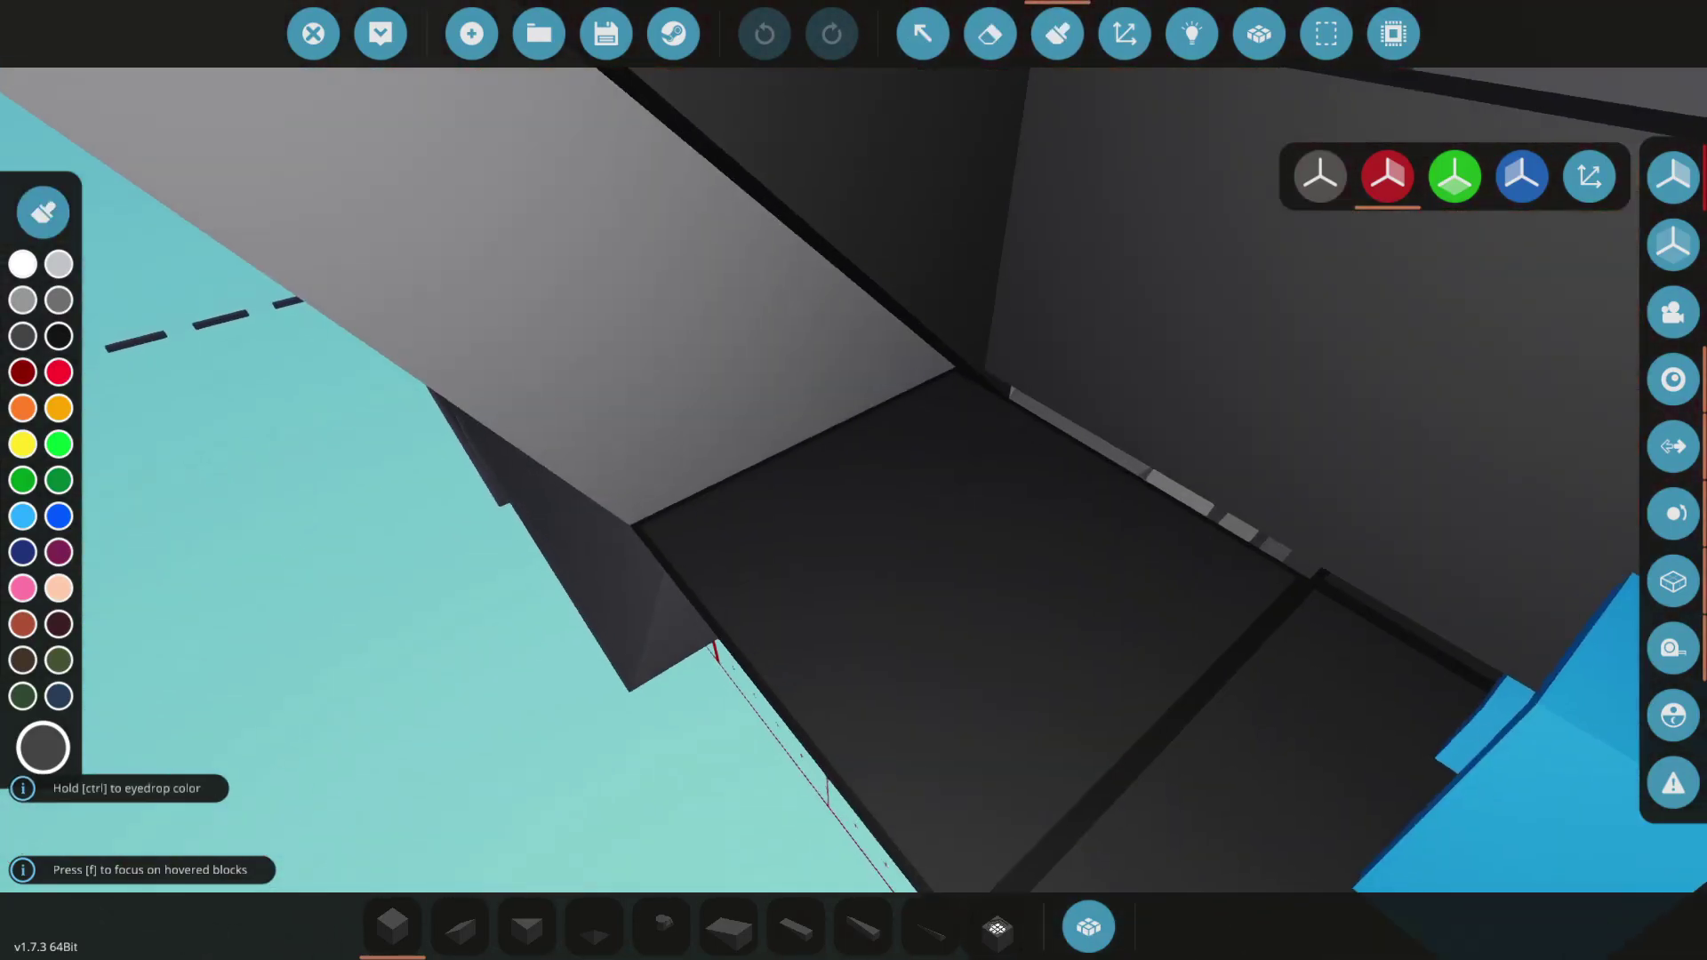
pyautogui.press('w')
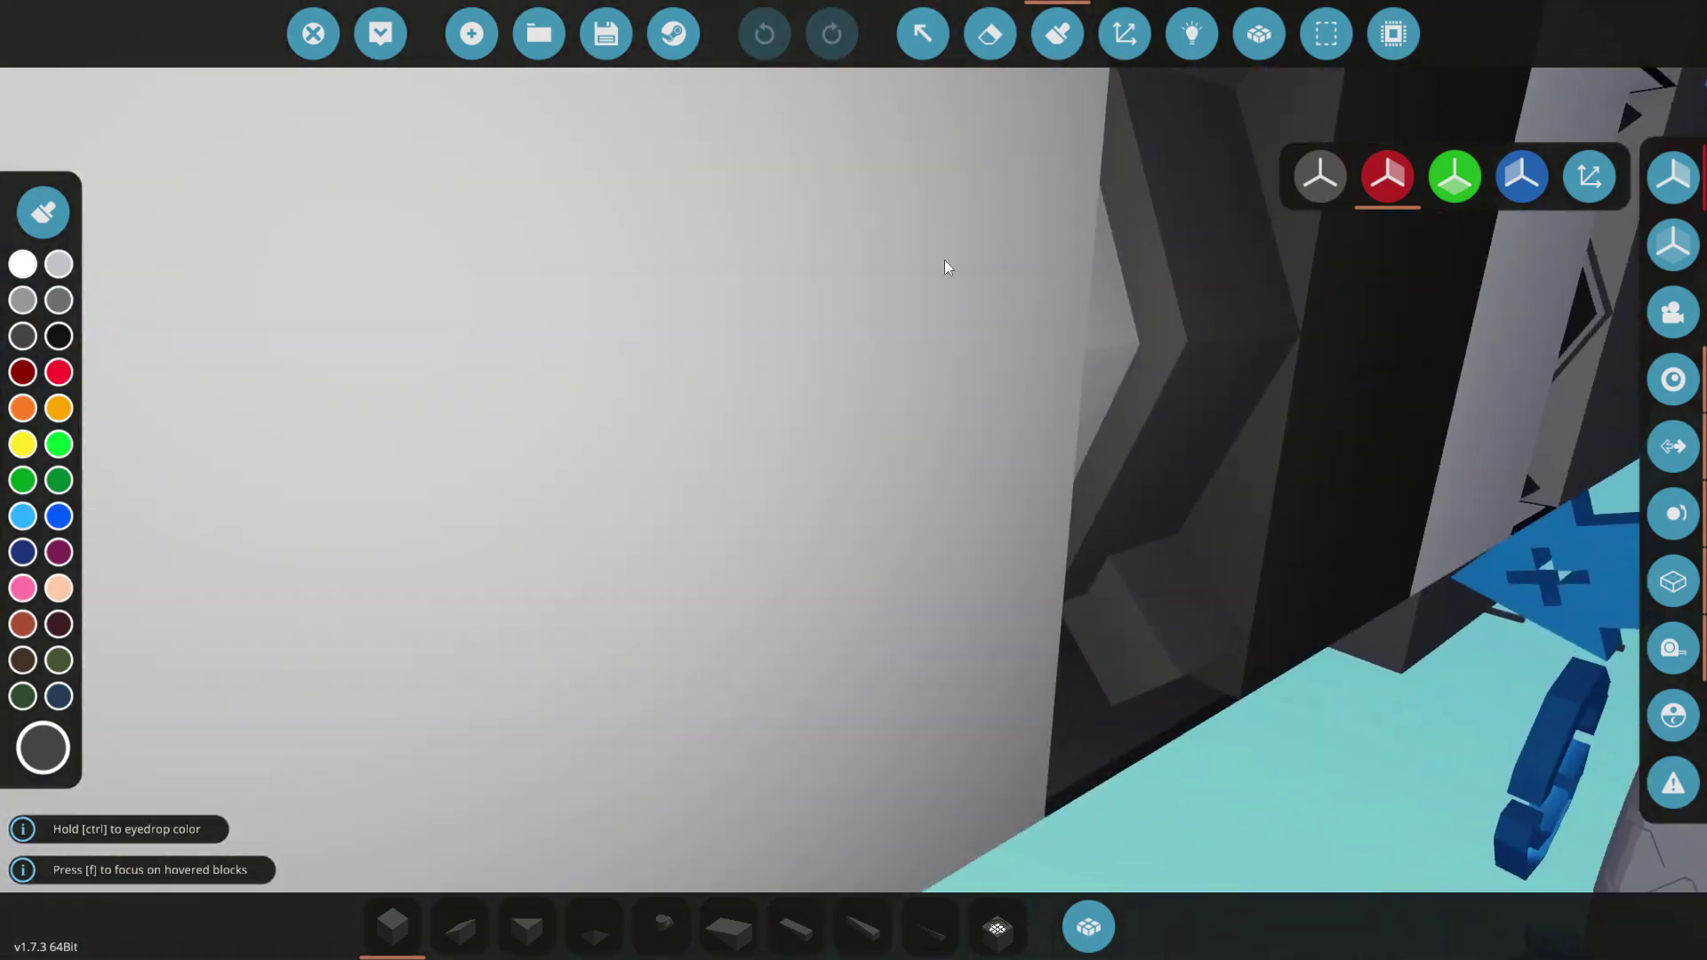
pyautogui.click(735, 442)
# Step: Look over the fuselage top and nose stripes from outside, then spawn the jet
pyautogui.press('s')
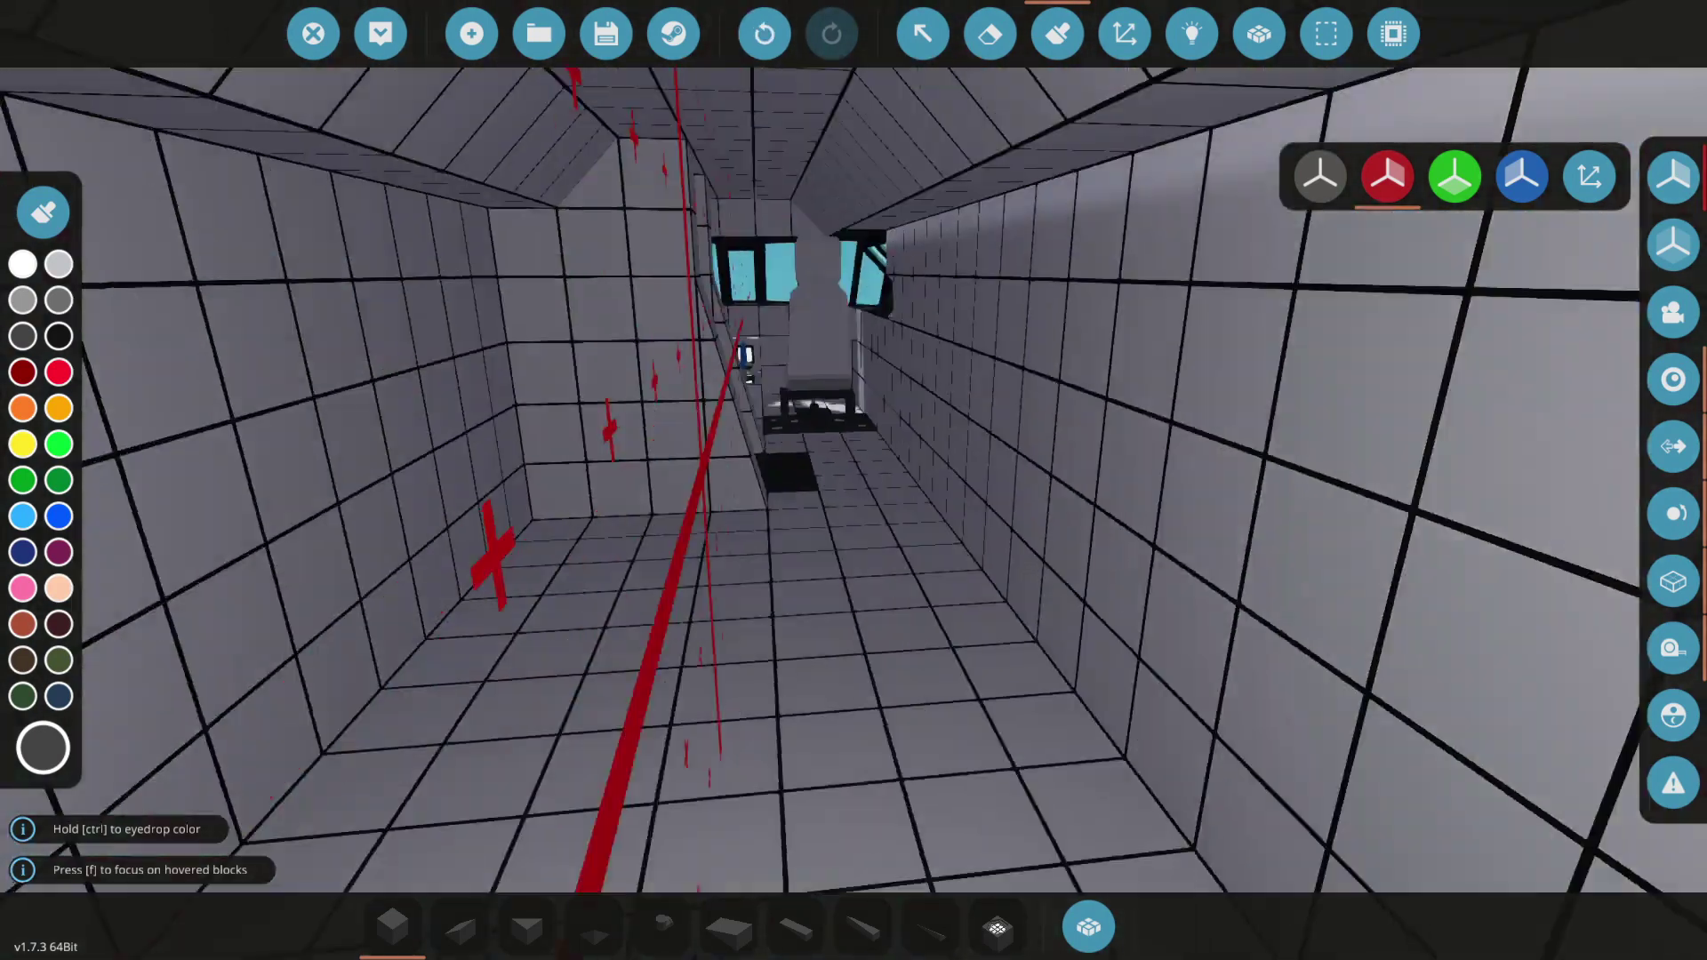
pyautogui.press('w')
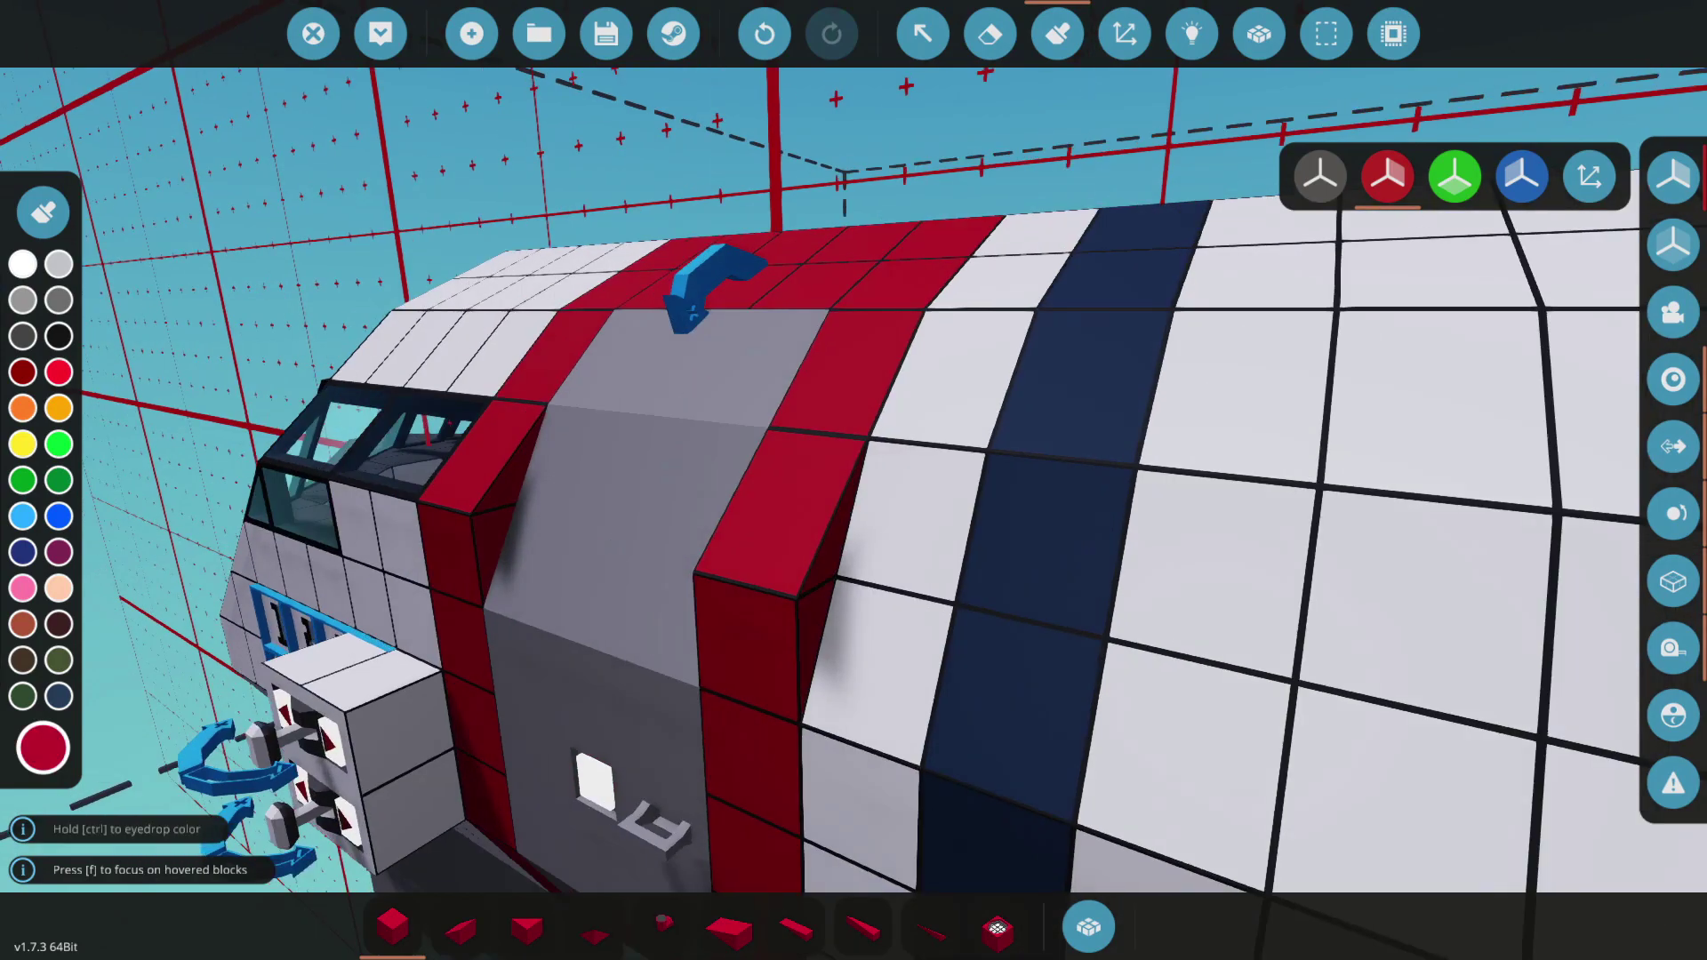
pyautogui.press('s')
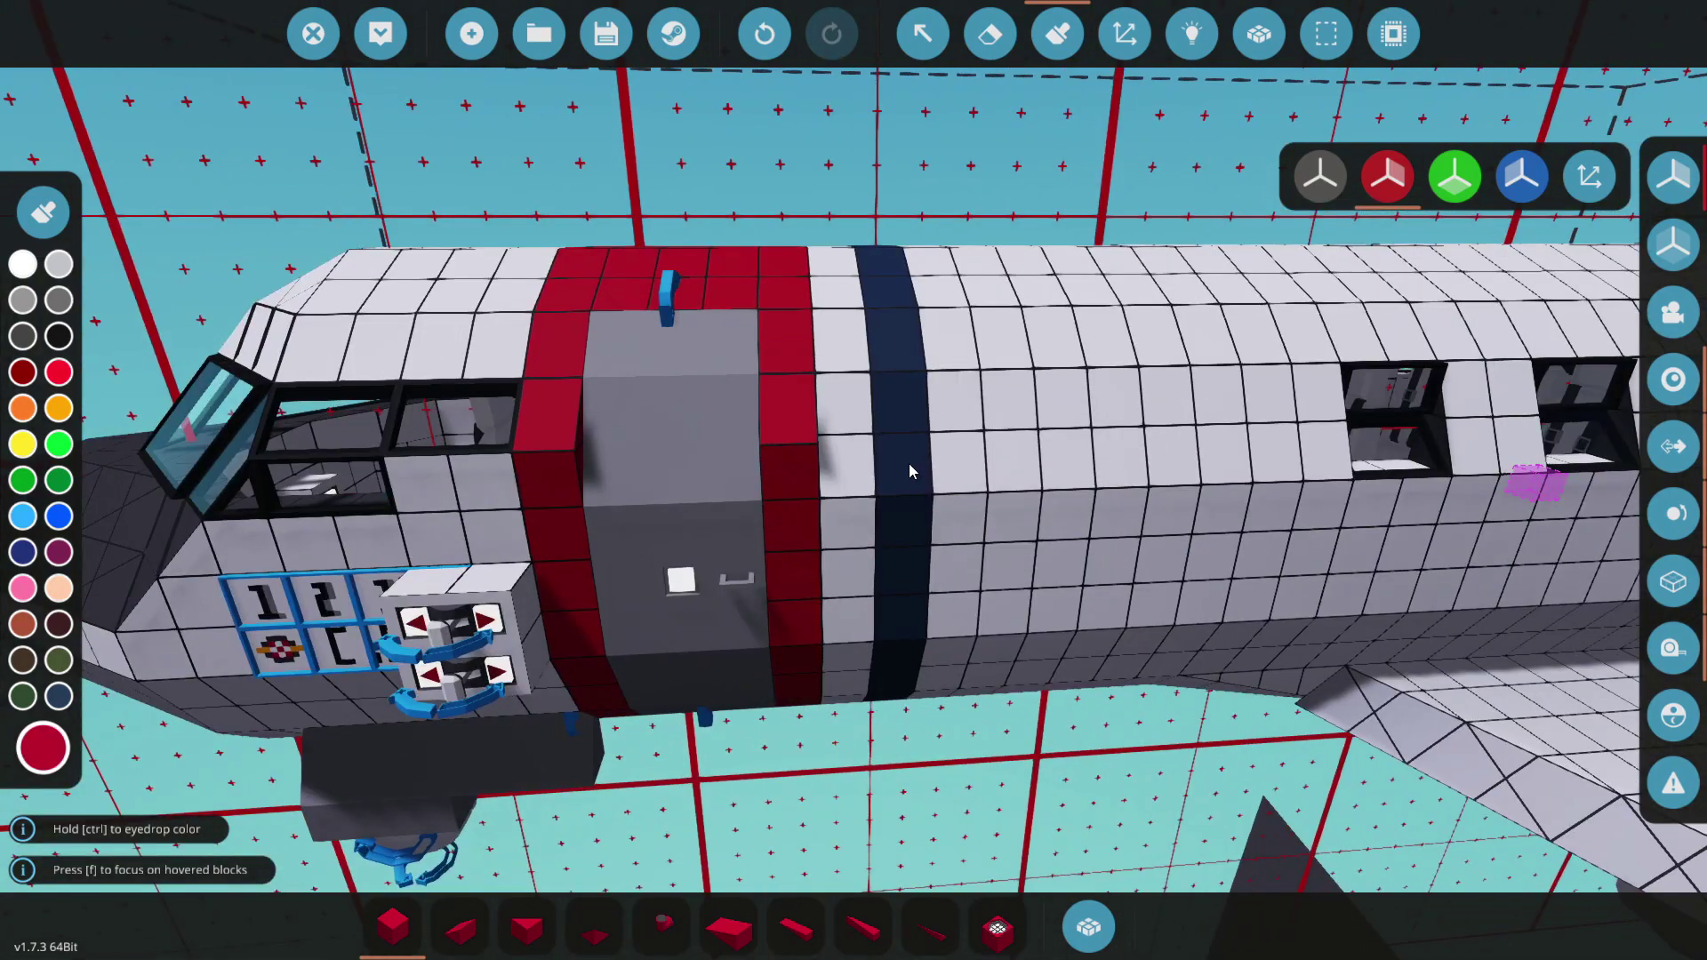
pyautogui.moveTo(909, 470); pyautogui.dragTo(644, 534)
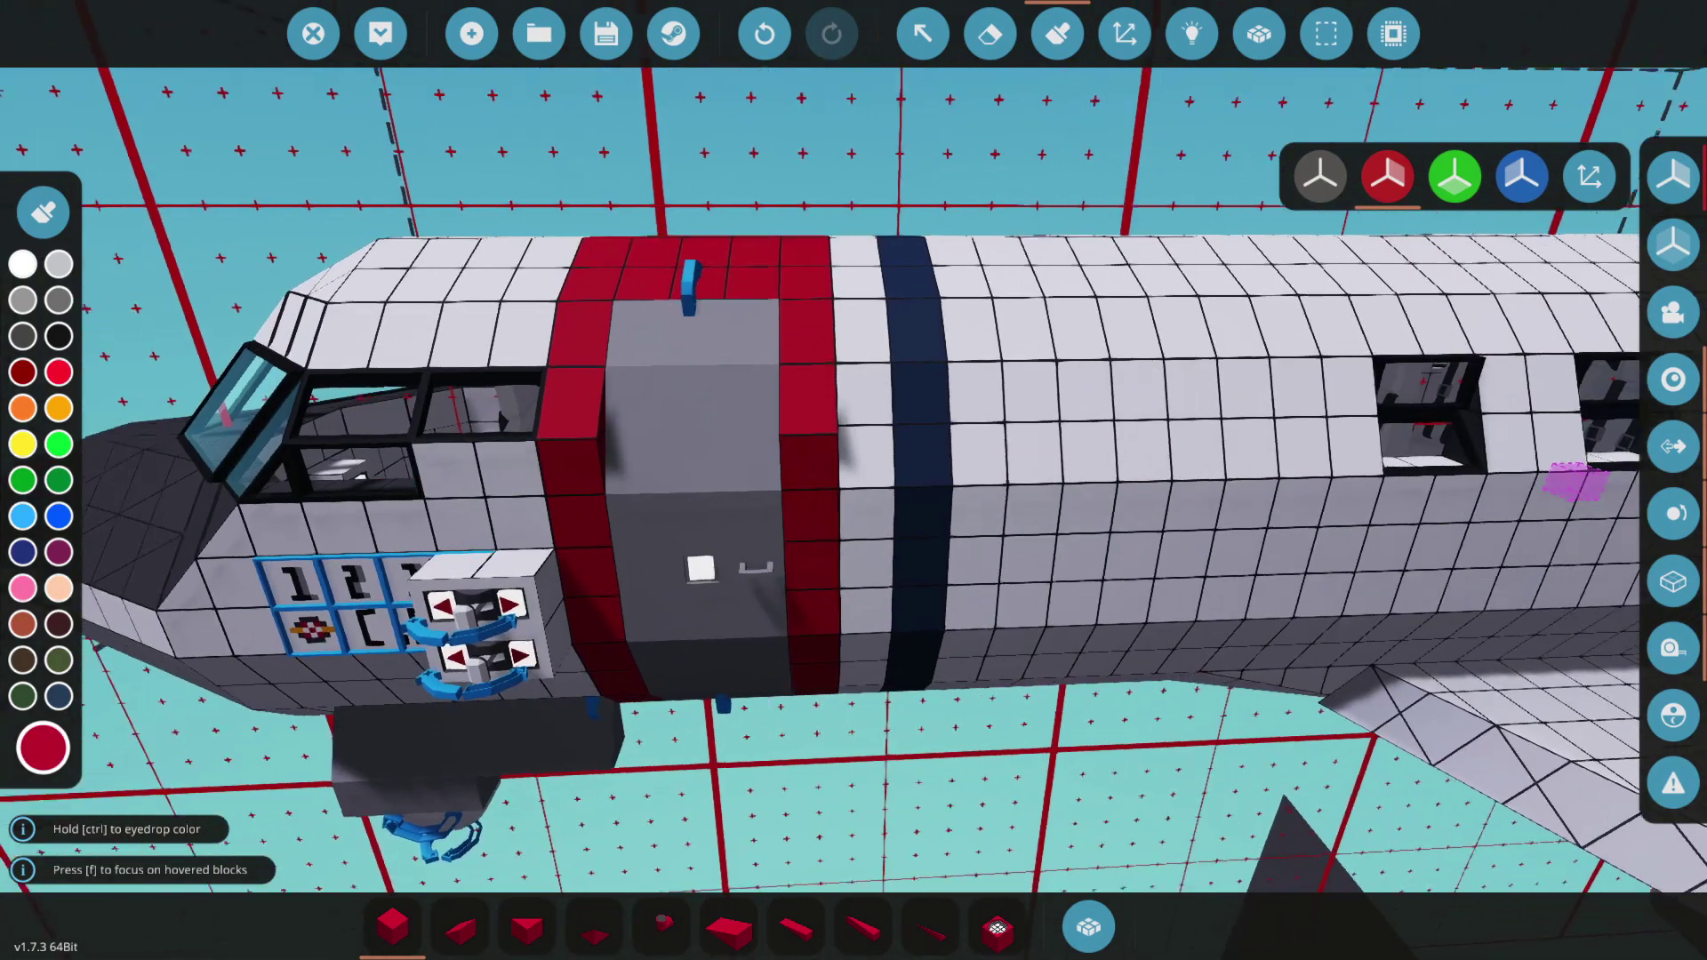
pyautogui.press('s')
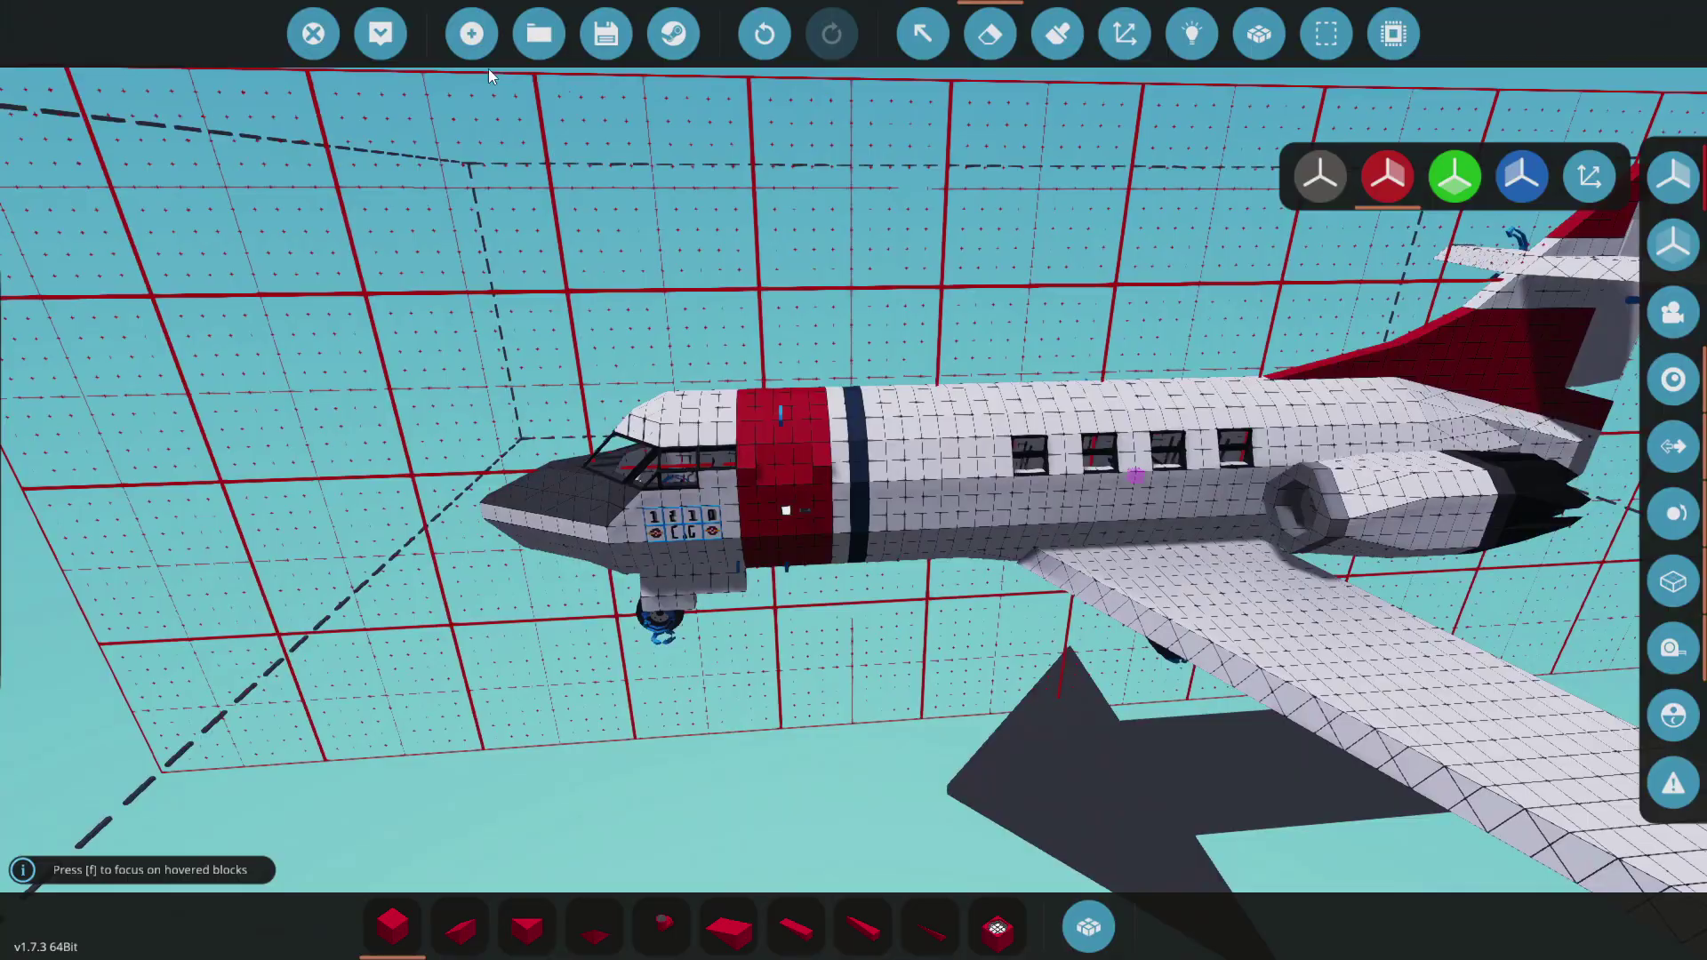
pyautogui.click(380, 33)
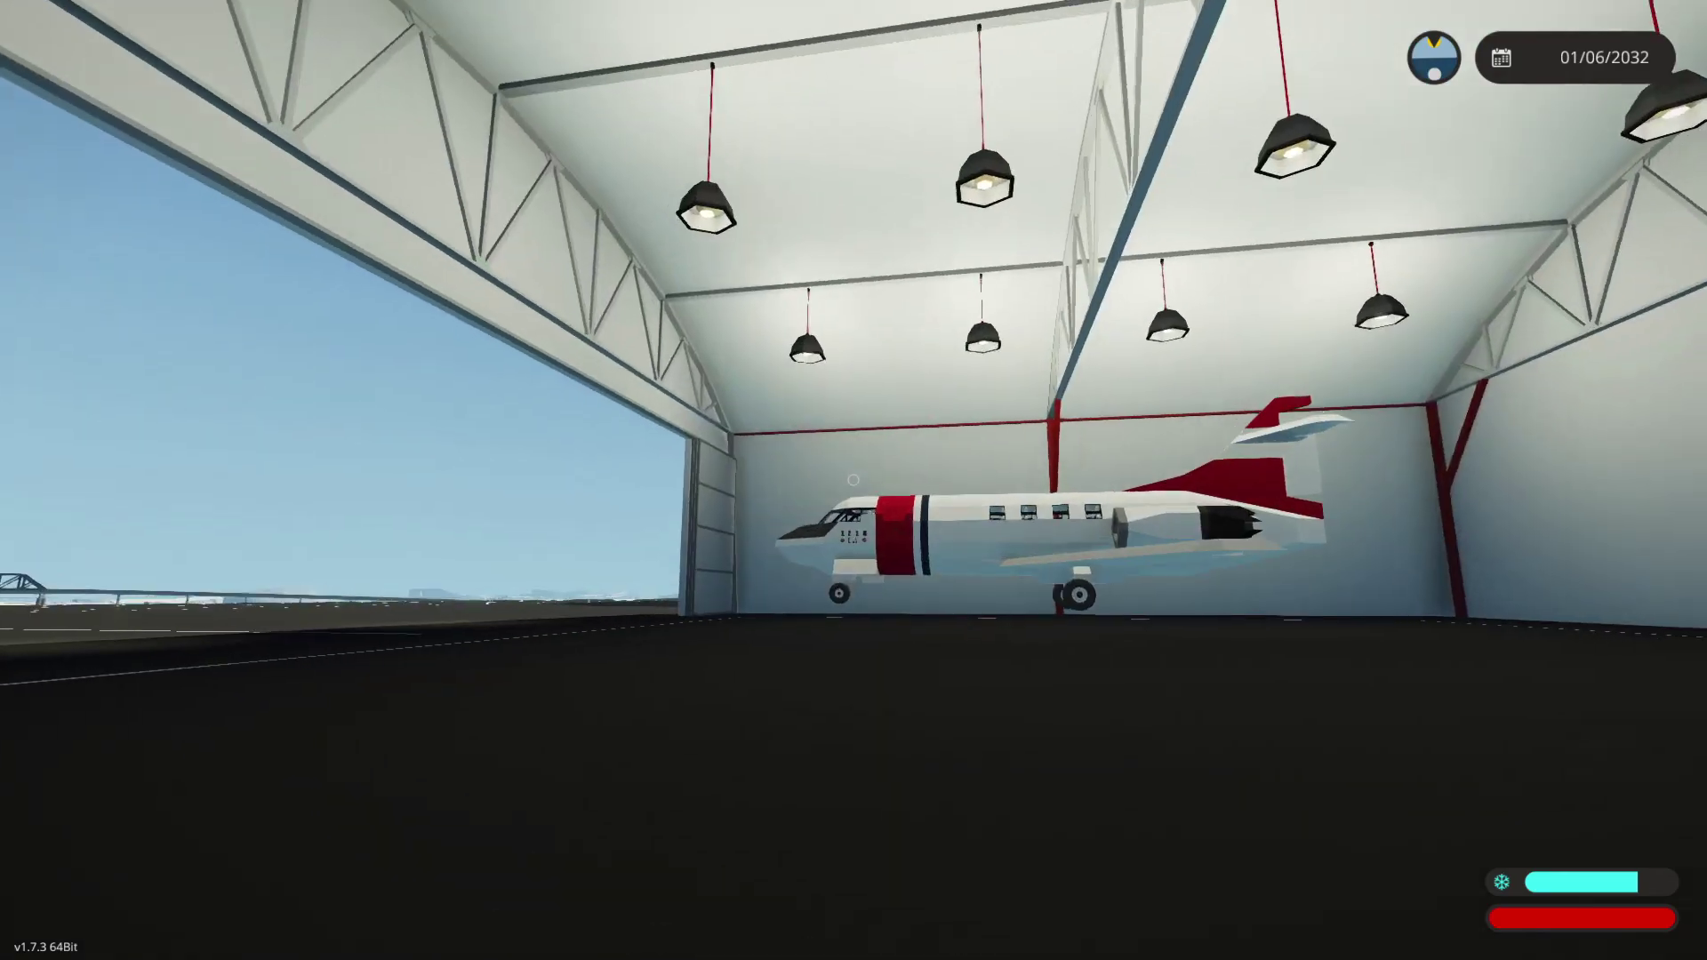
# Step: Walk to the jet, open the side door with Q, and enter the cabin past the seat
pyautogui.press('w')
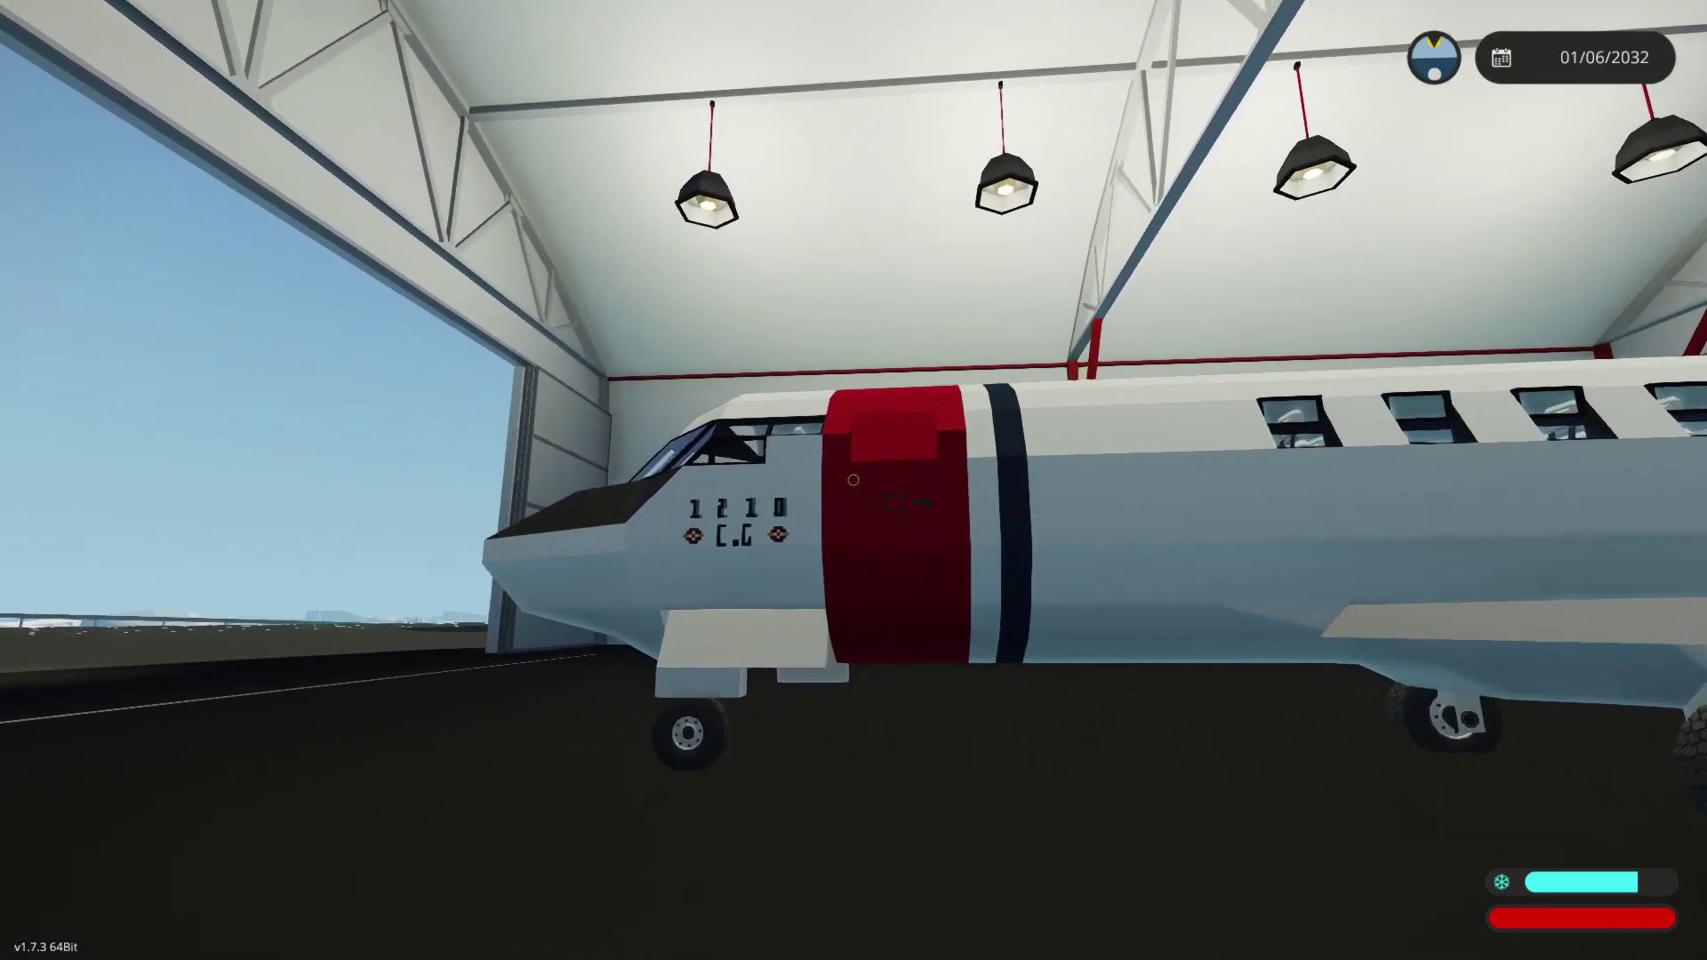
pyautogui.press('q')
pyautogui.press('w')
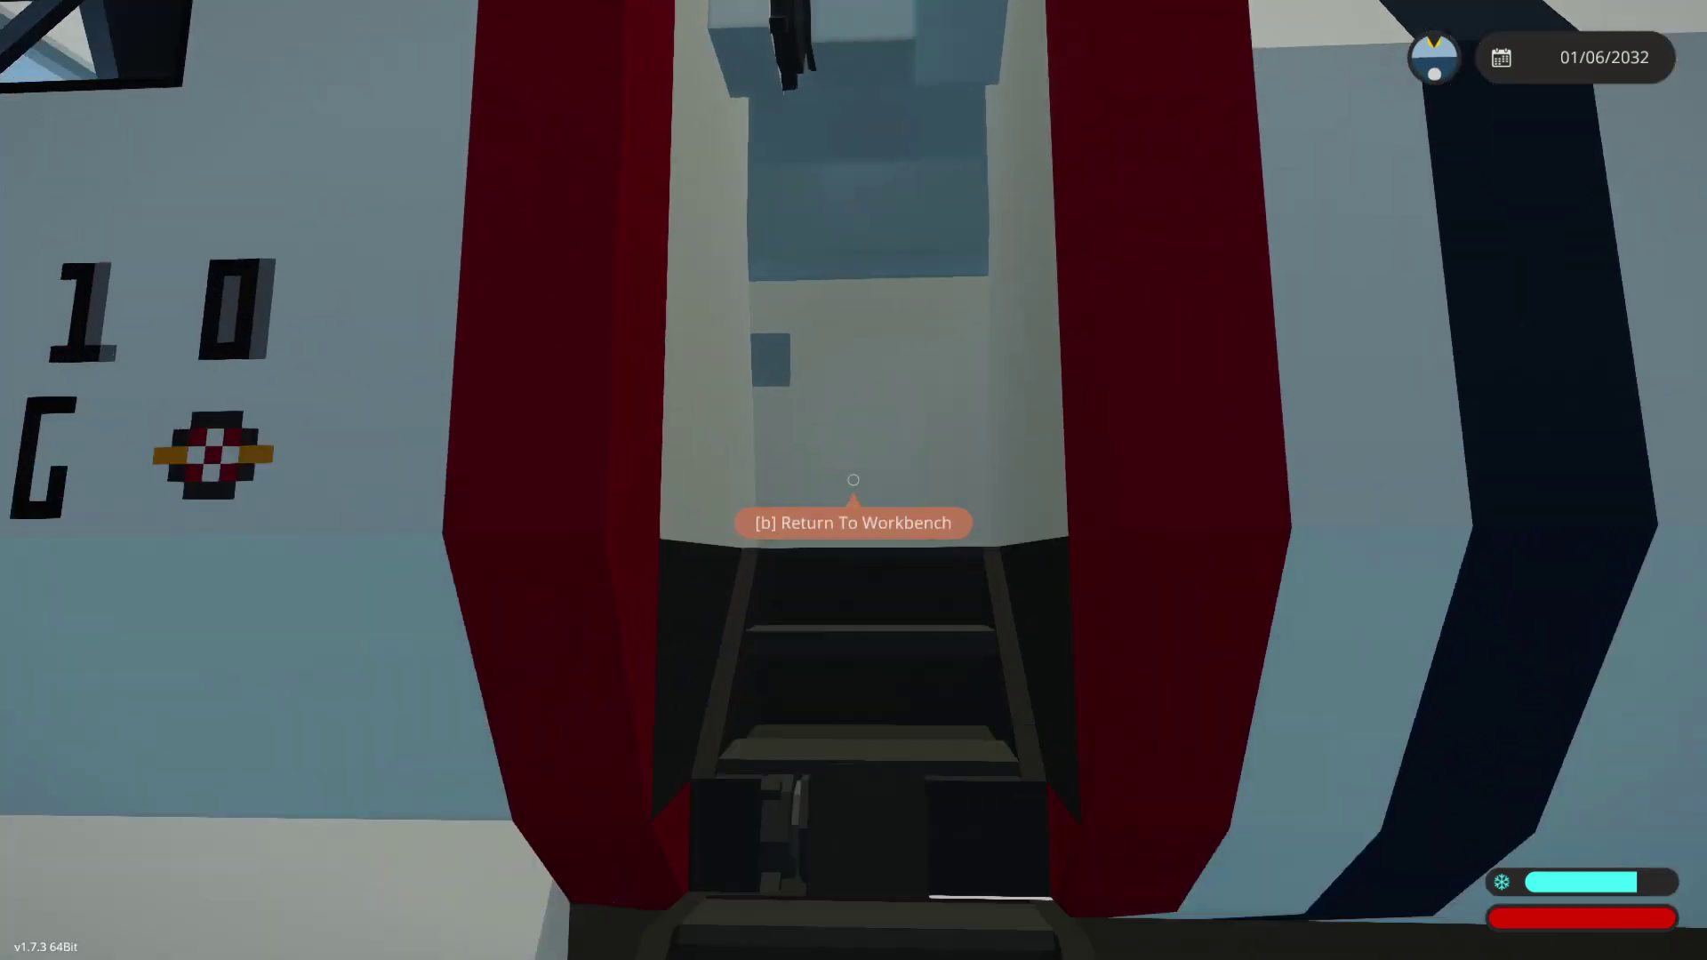
pyautogui.press('w')
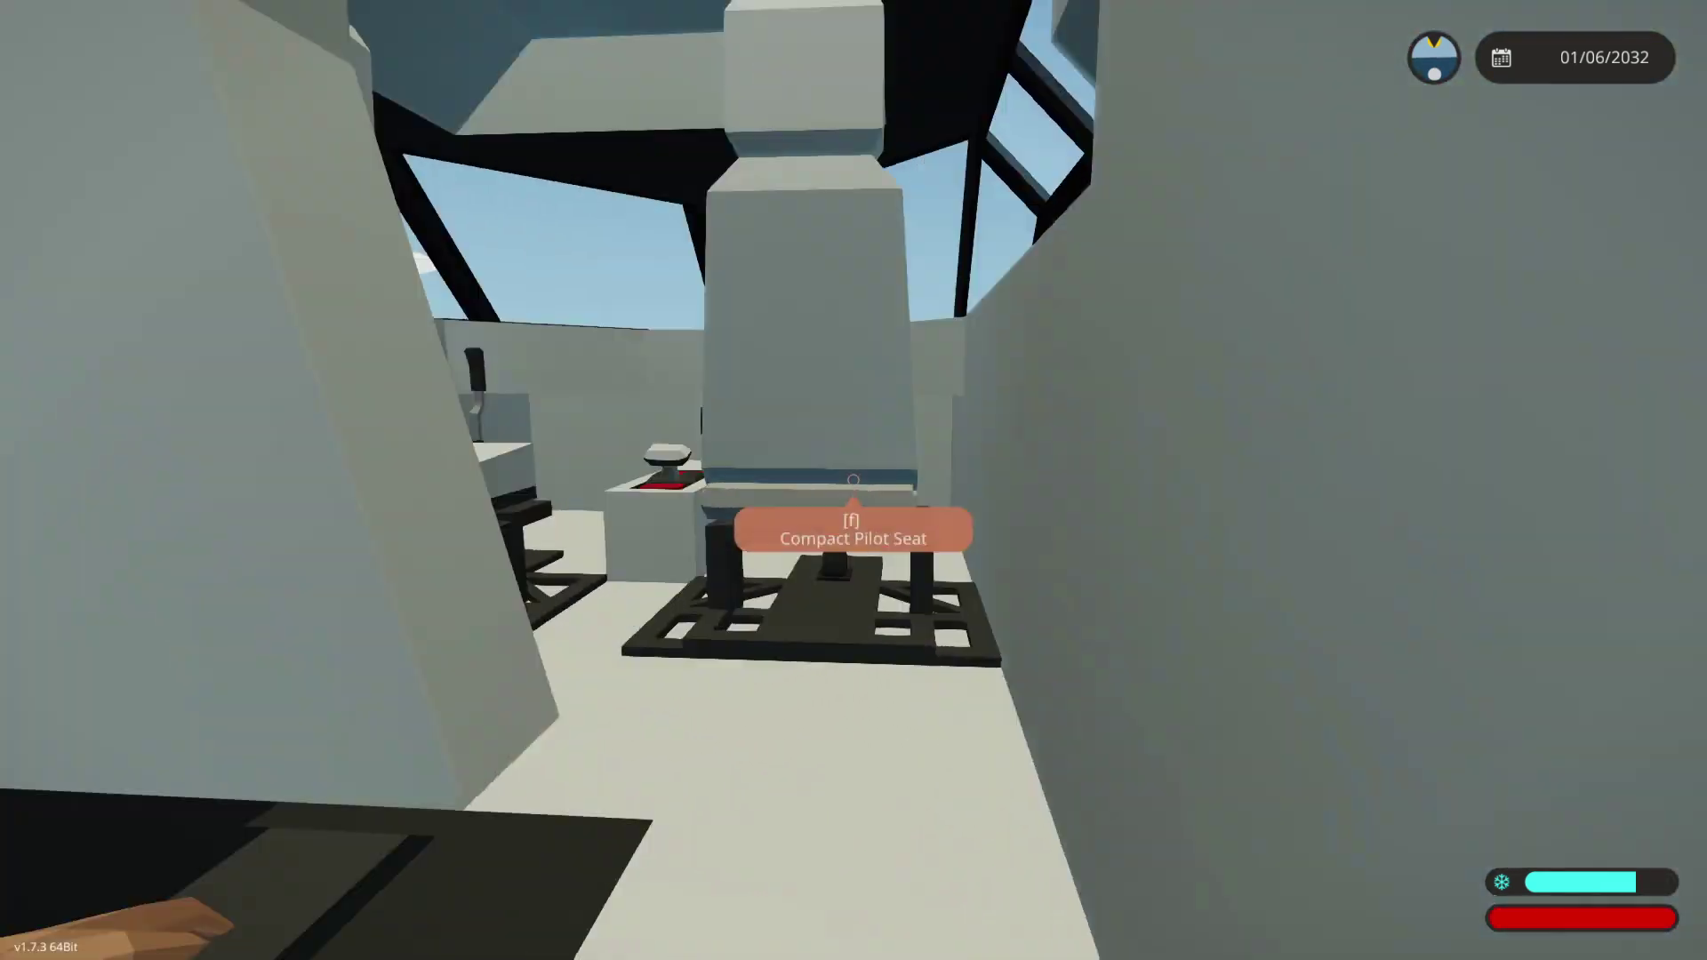
# Step: Back in the editor, place and undo a red nose block, then place a white cube there
pyautogui.press('b')
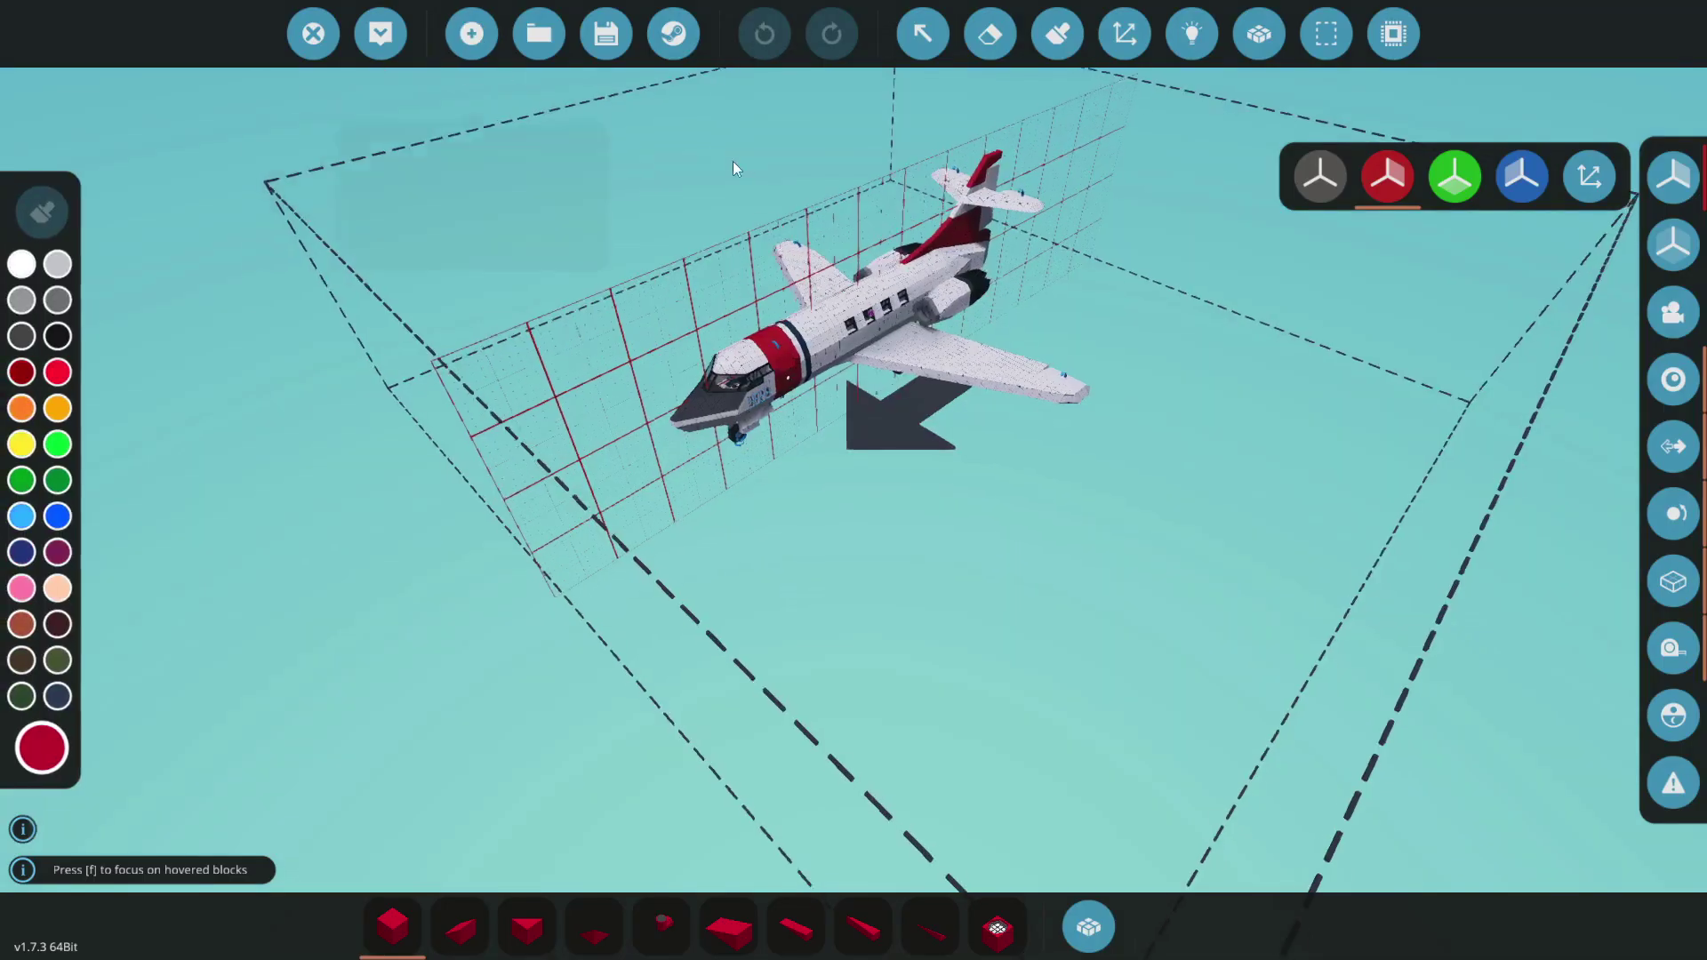
pyautogui.press('w')
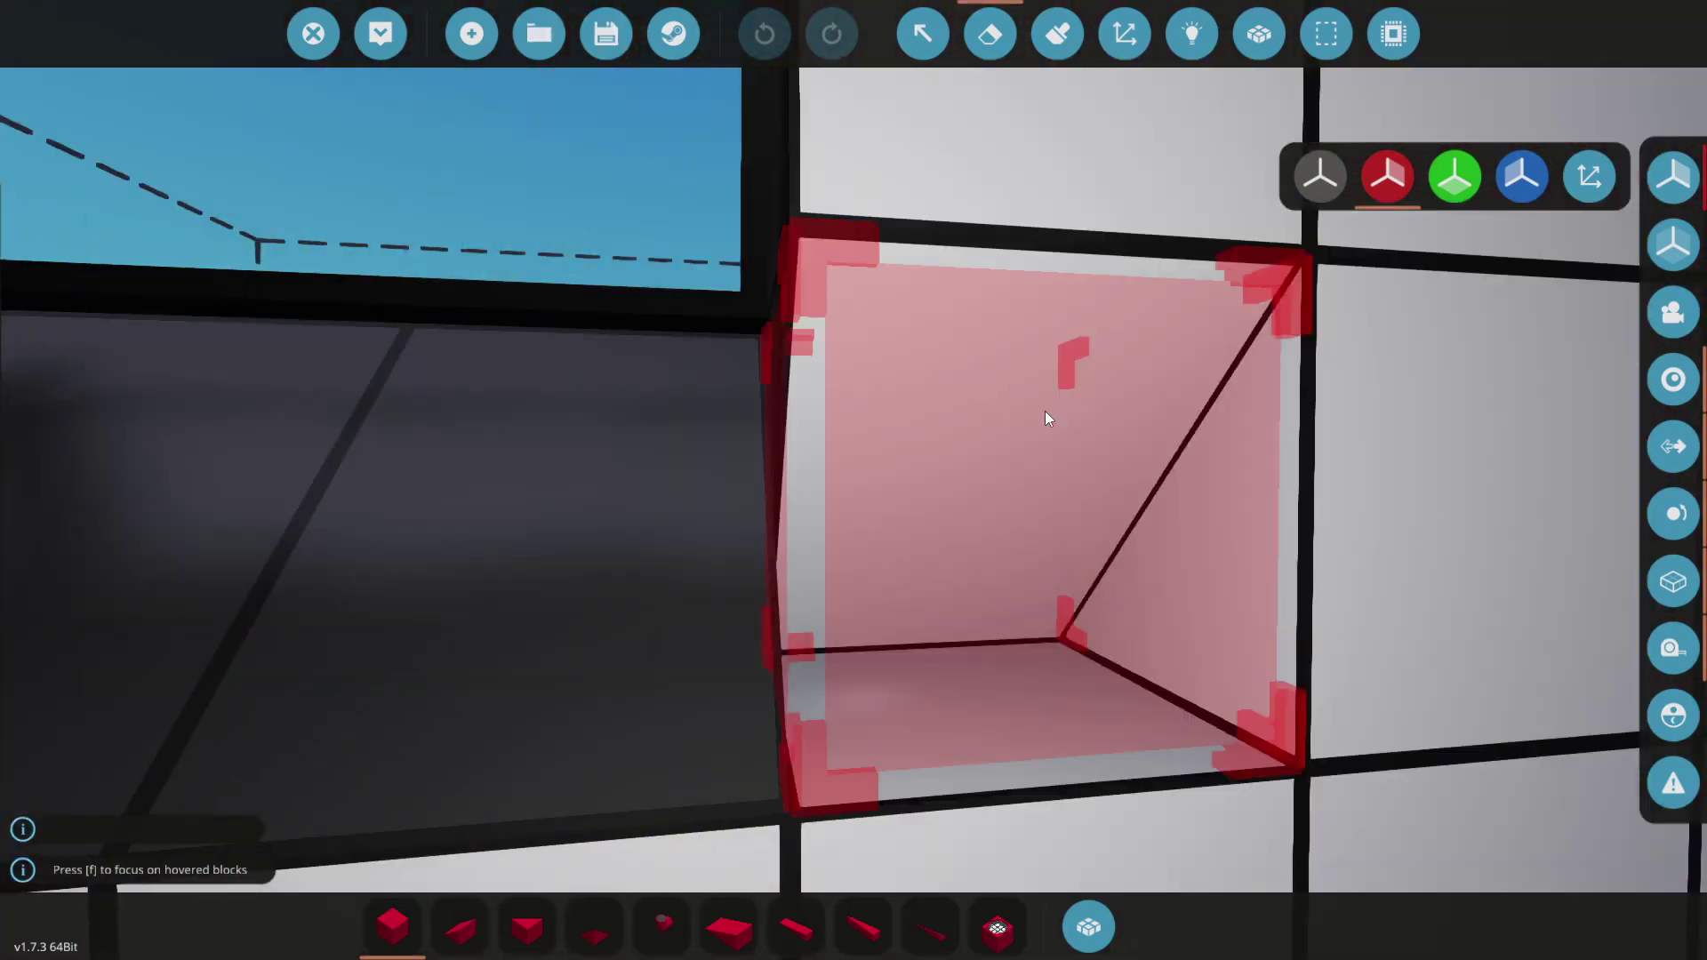
pyautogui.click(1046, 413)
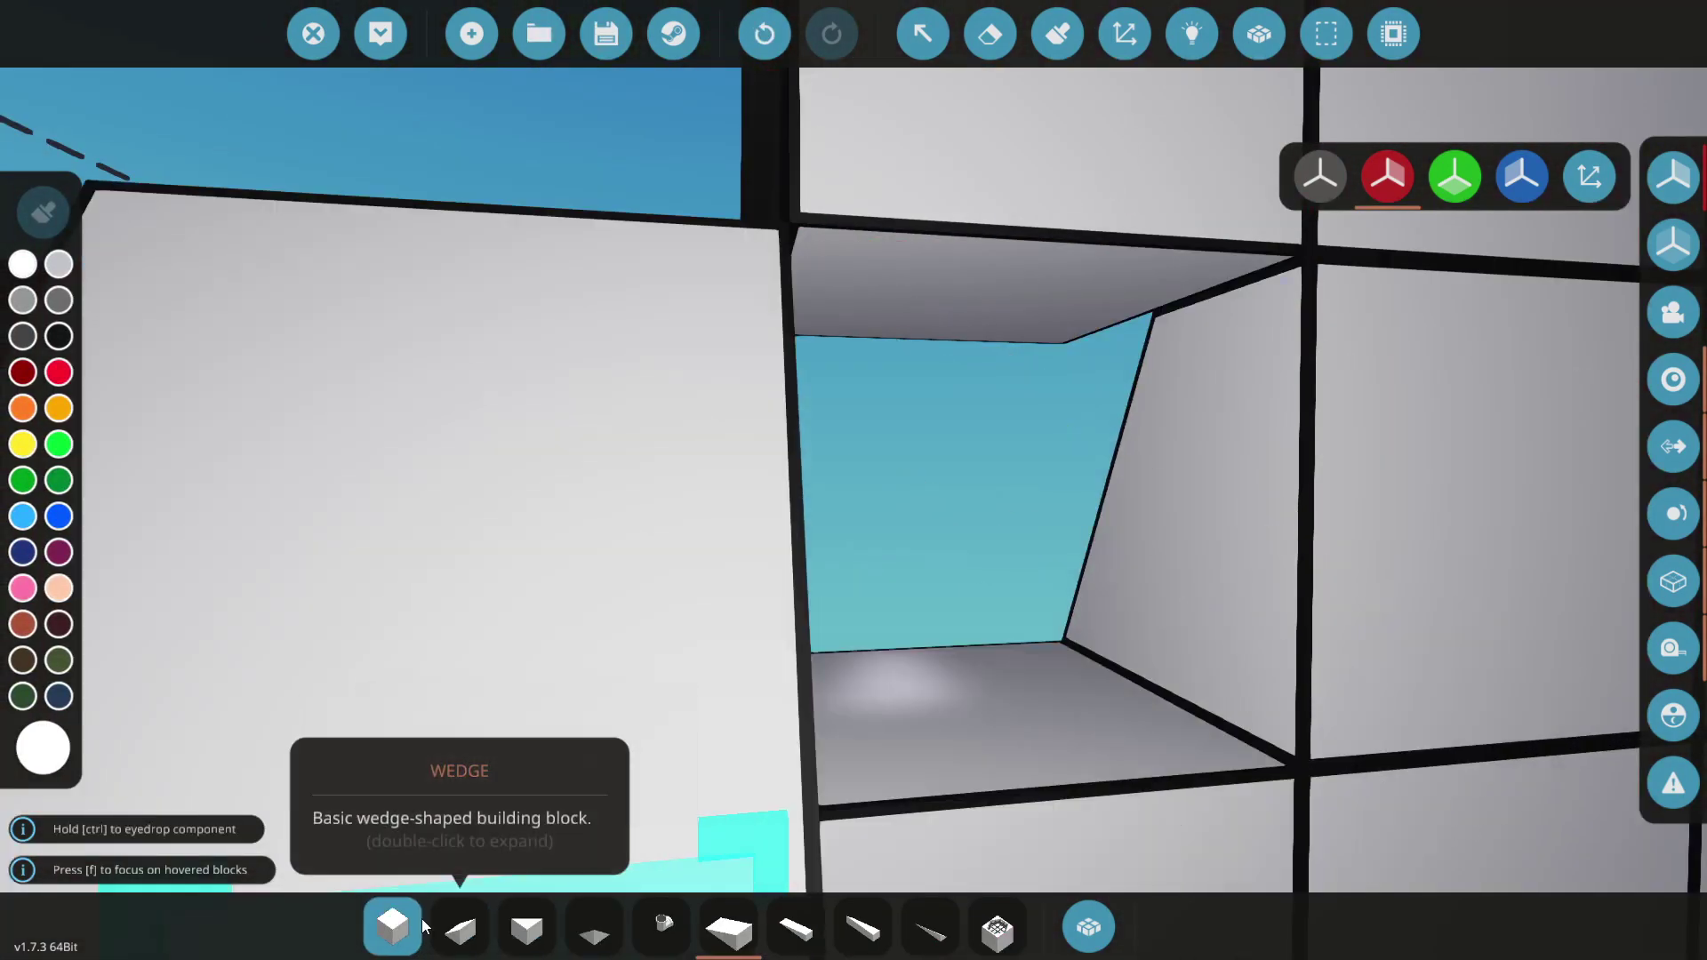
pyautogui.click(392, 927)
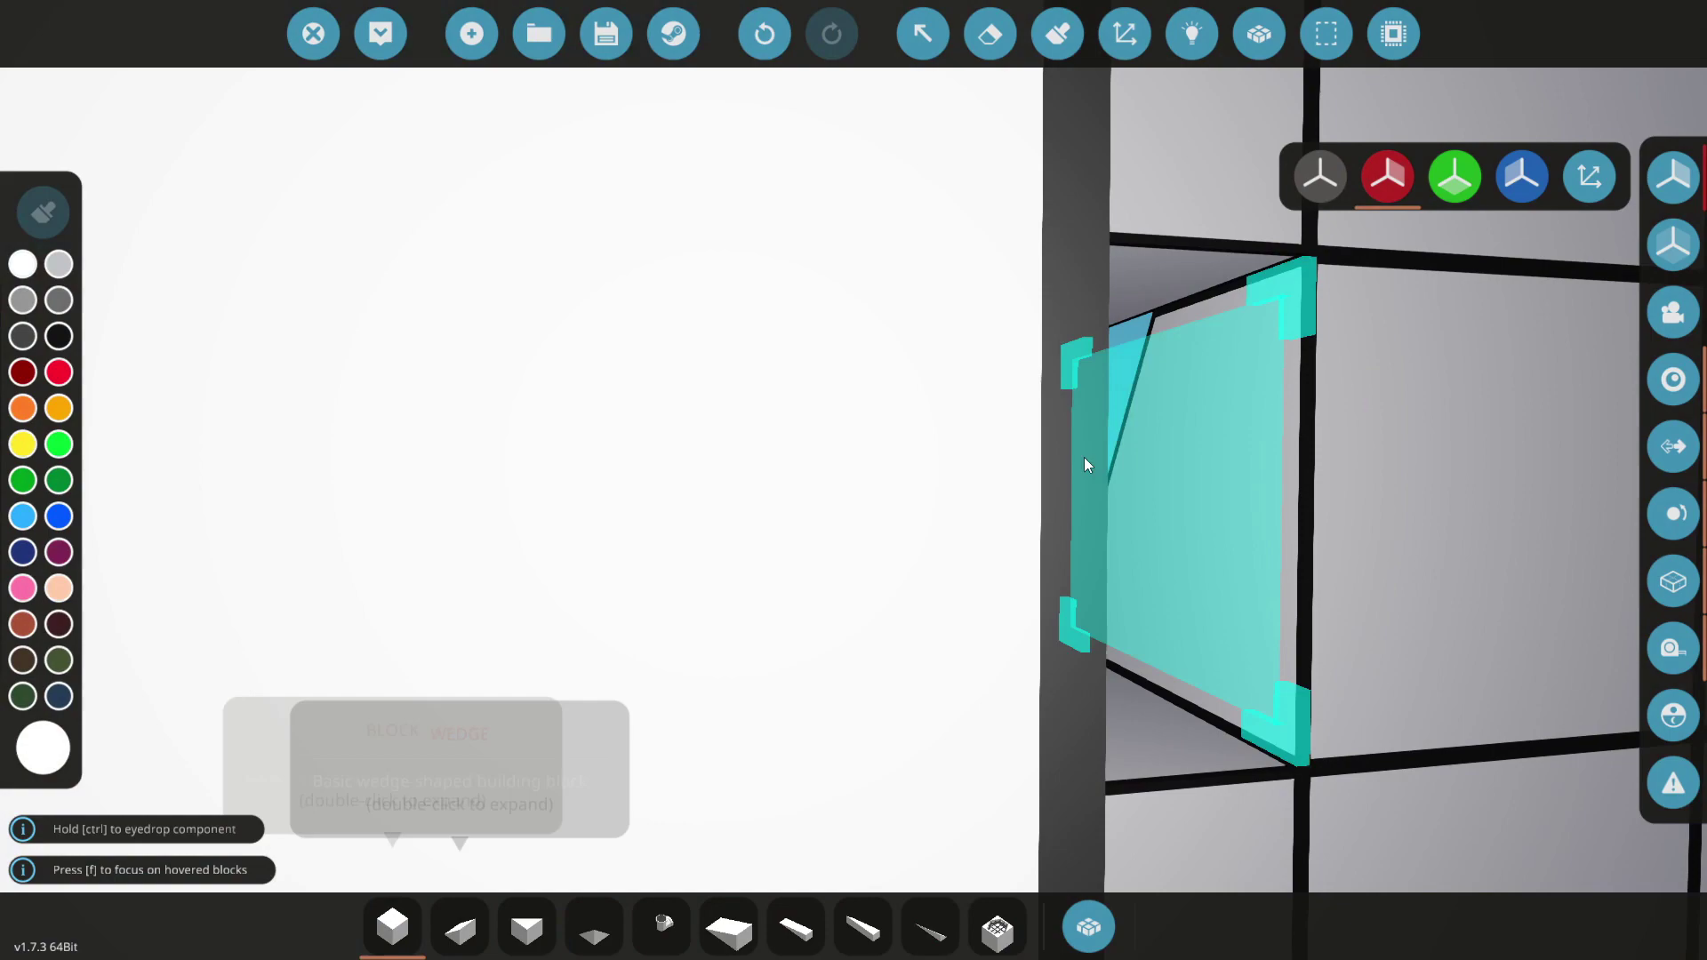
pyautogui.hotkey('ctrl', 'z')
pyautogui.click(971, 468)
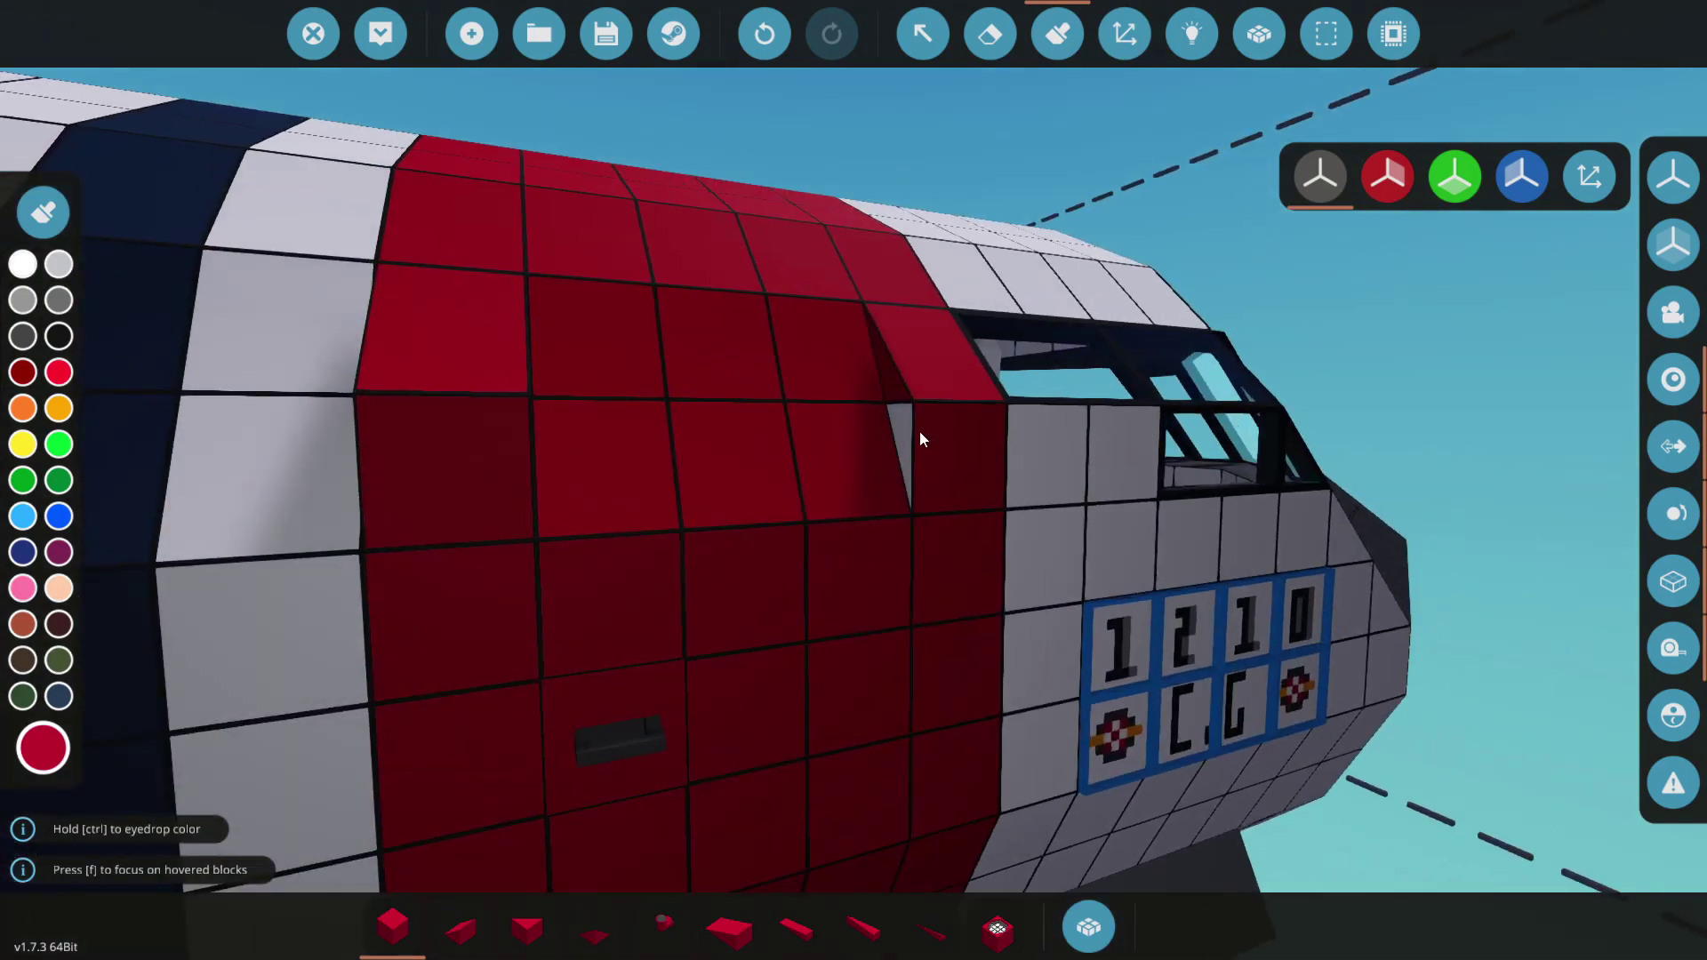
# Step: Frame the red door section closely, then pull back to a full view of the jet
pyautogui.press('f')
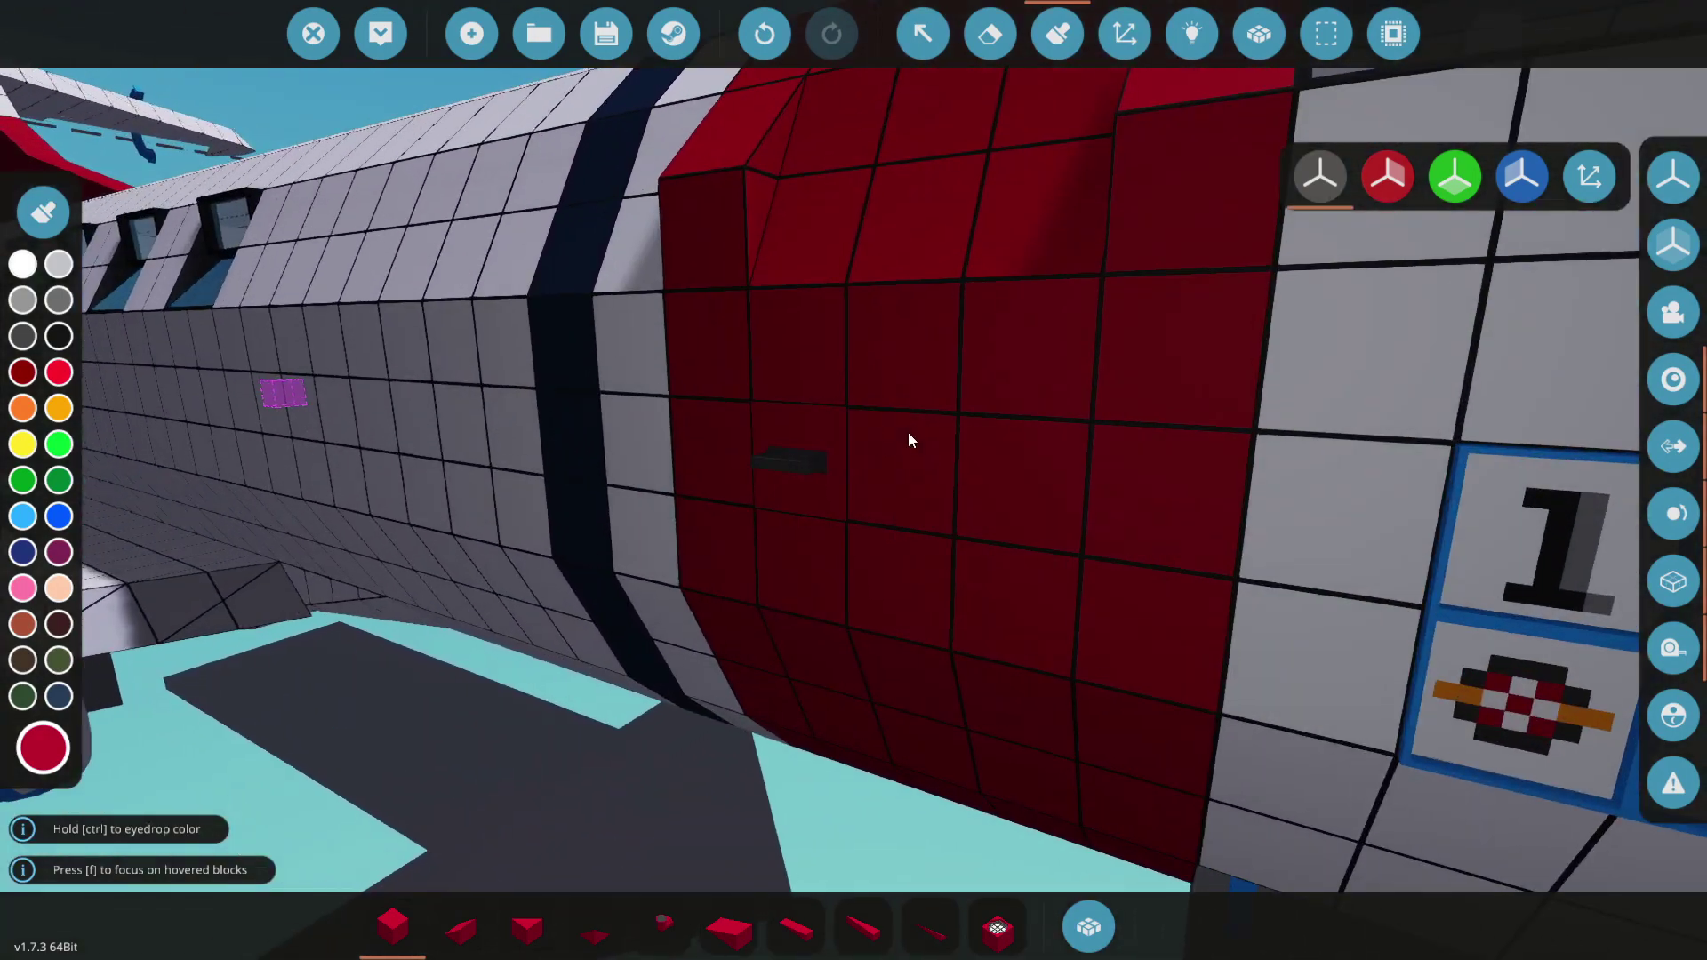
pyautogui.press('f')
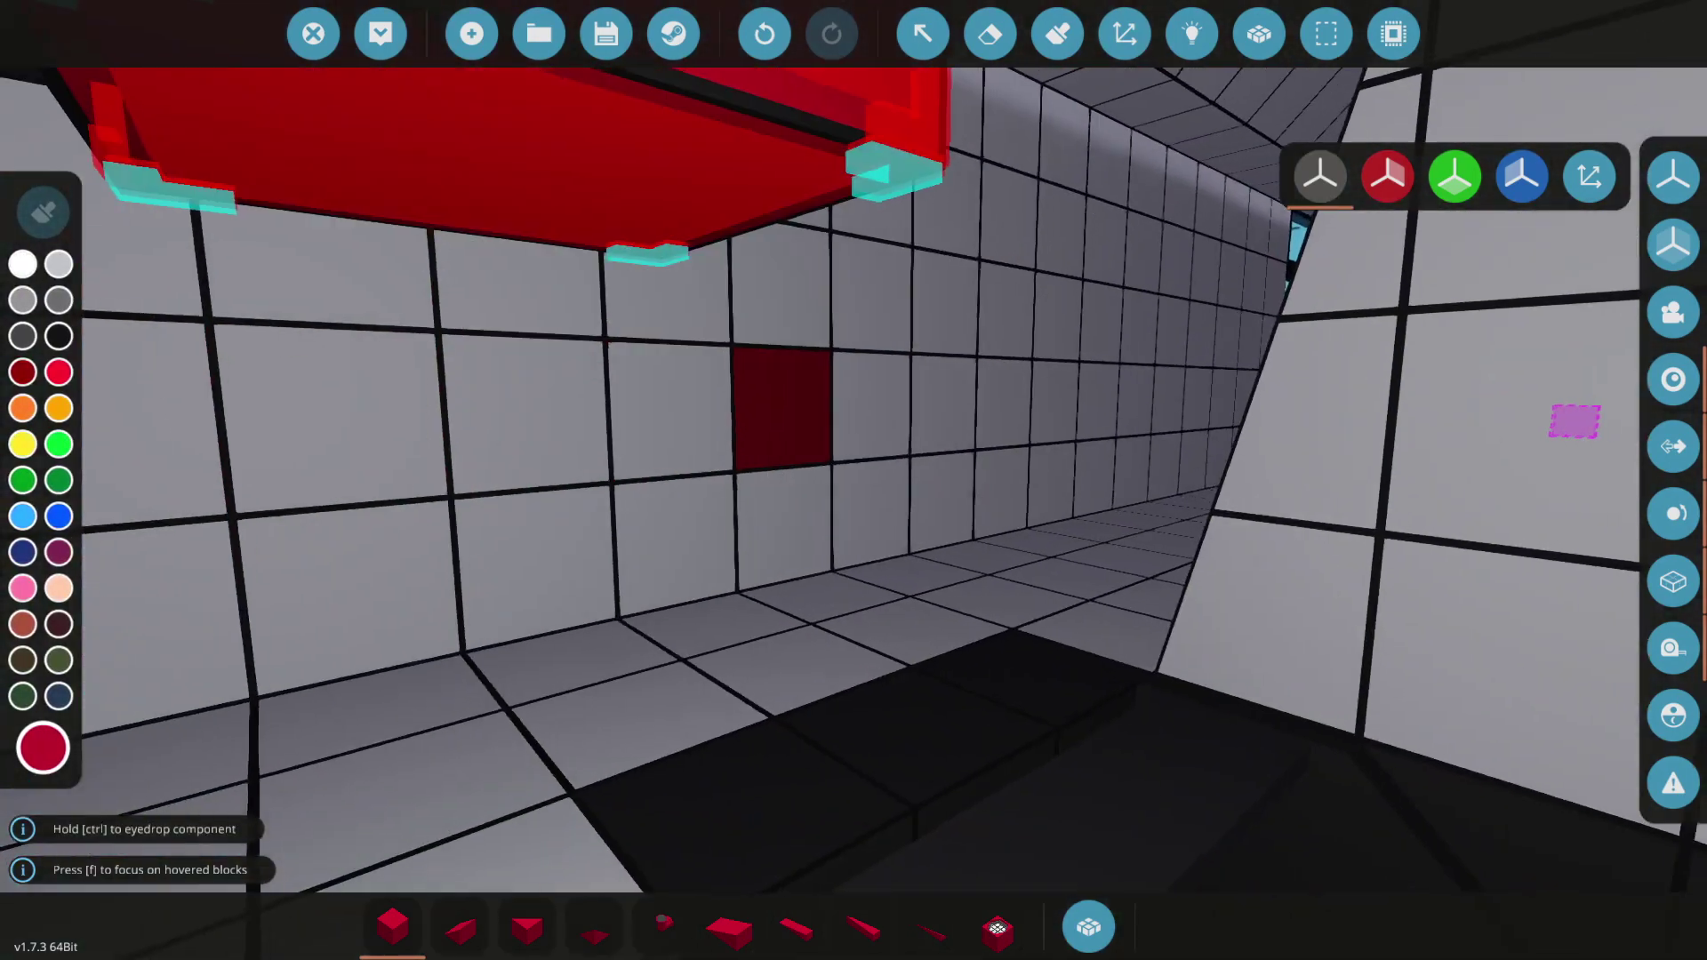
pyautogui.press('f')
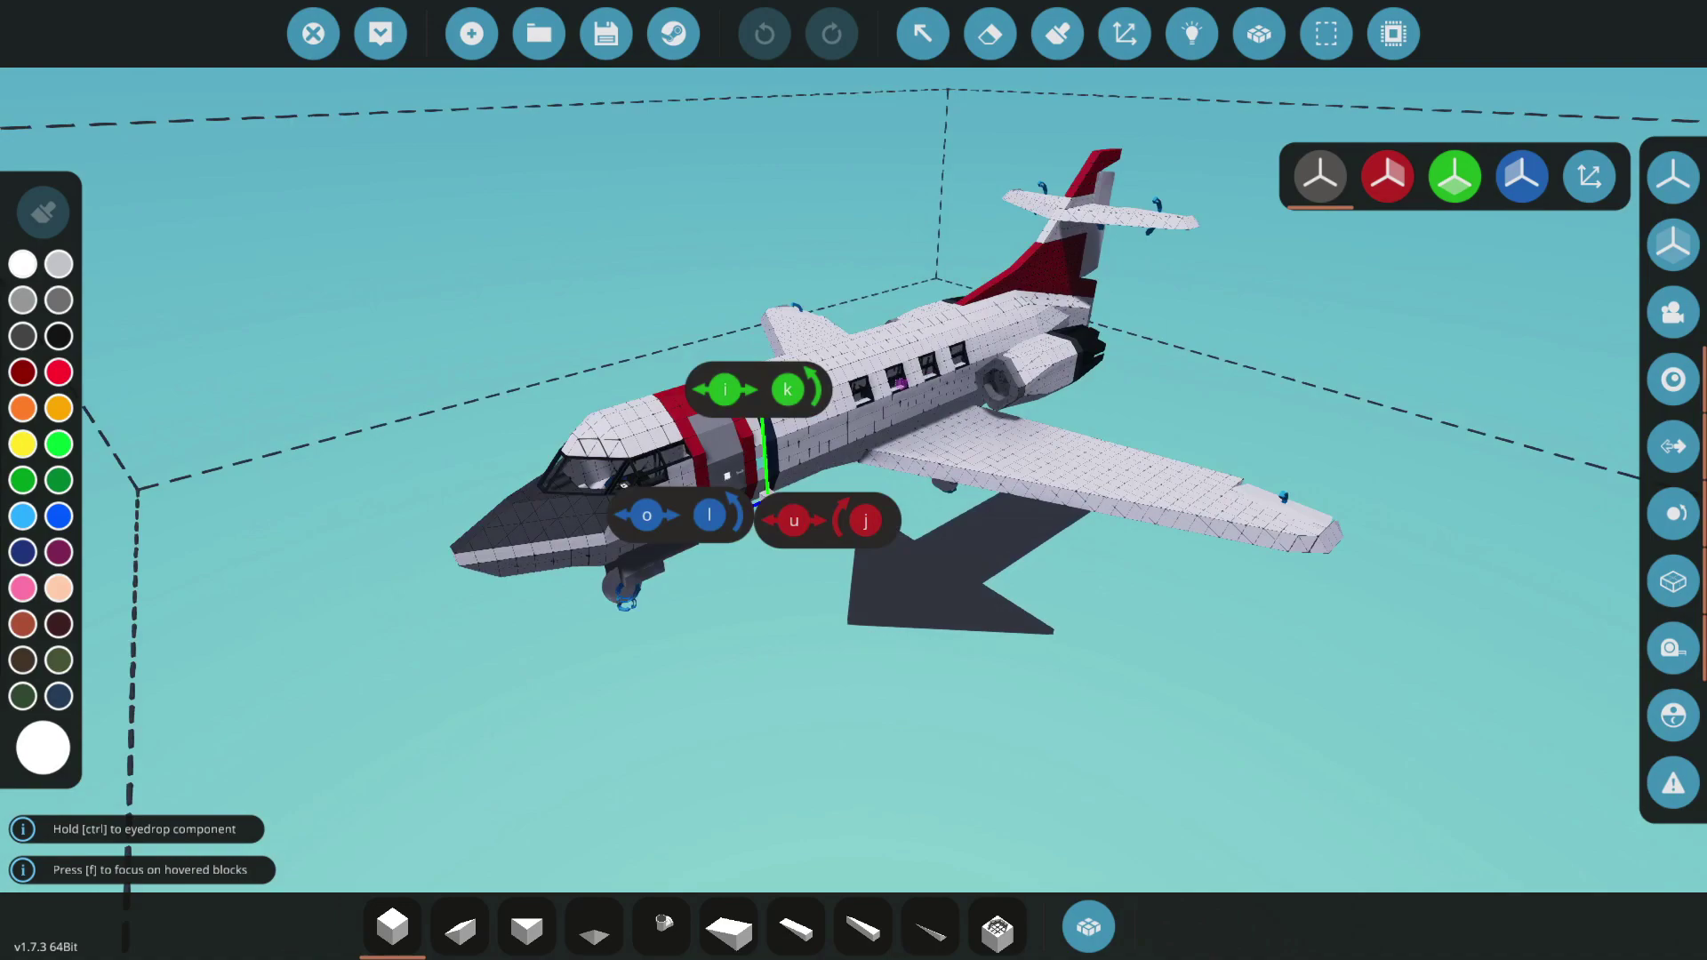
# Step: Delete the red blocks beside the jet's side door
pyautogui.press('f')
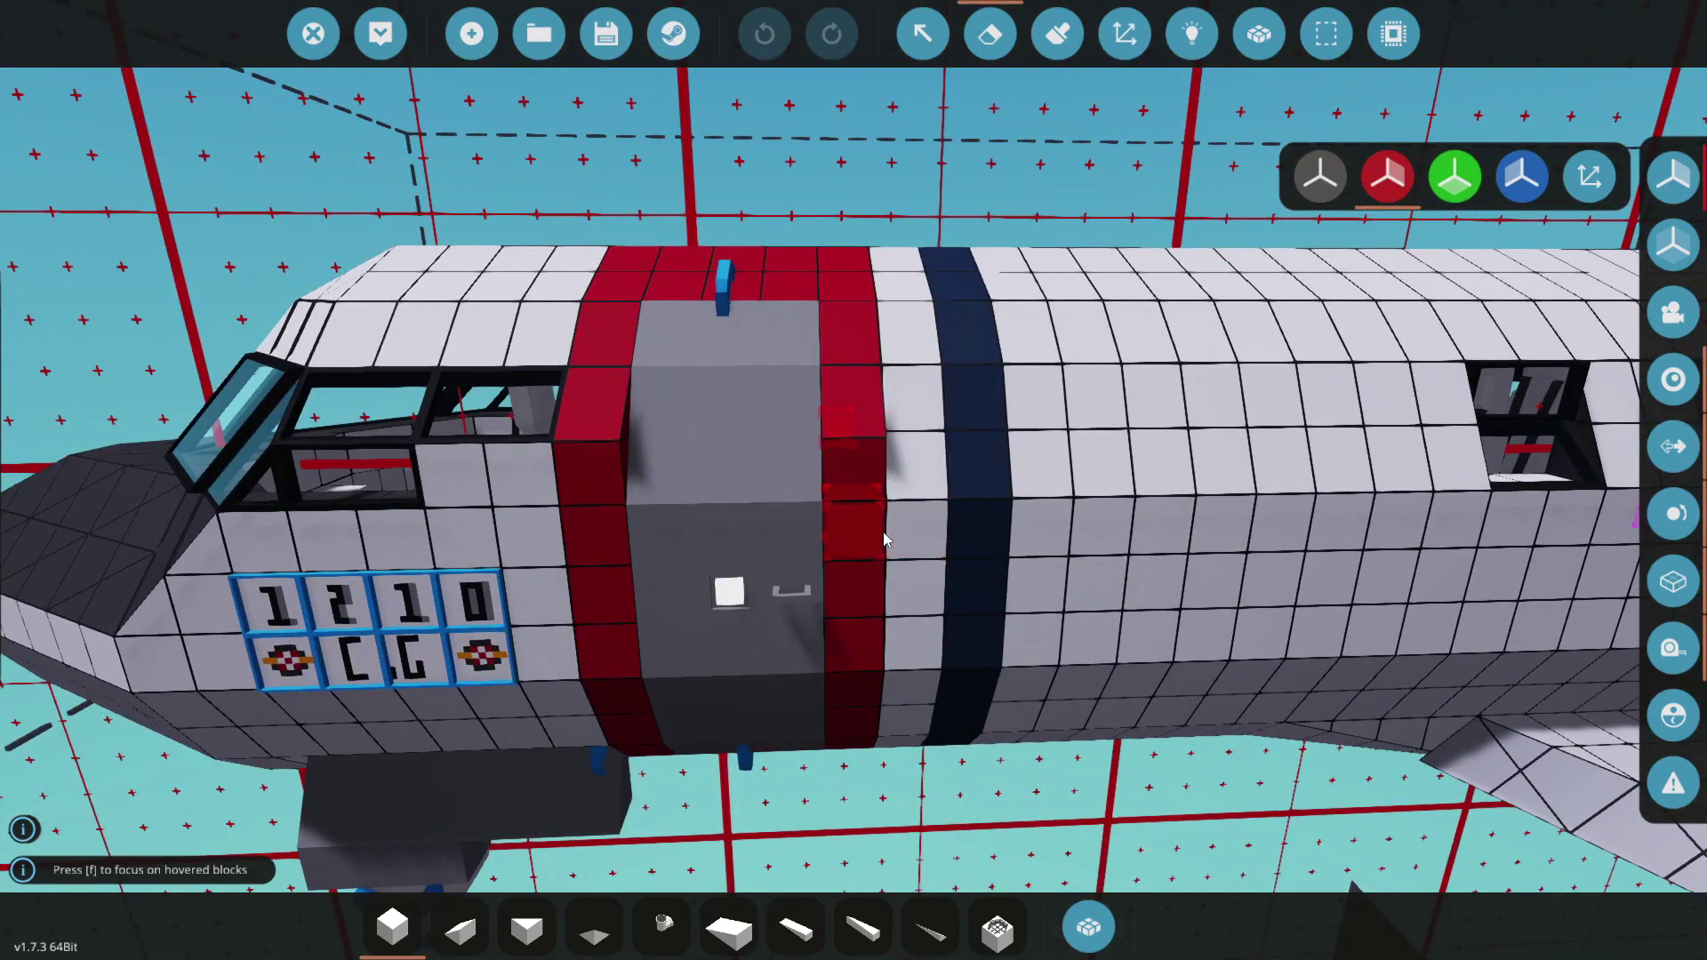
pyautogui.rightClick(864, 604)
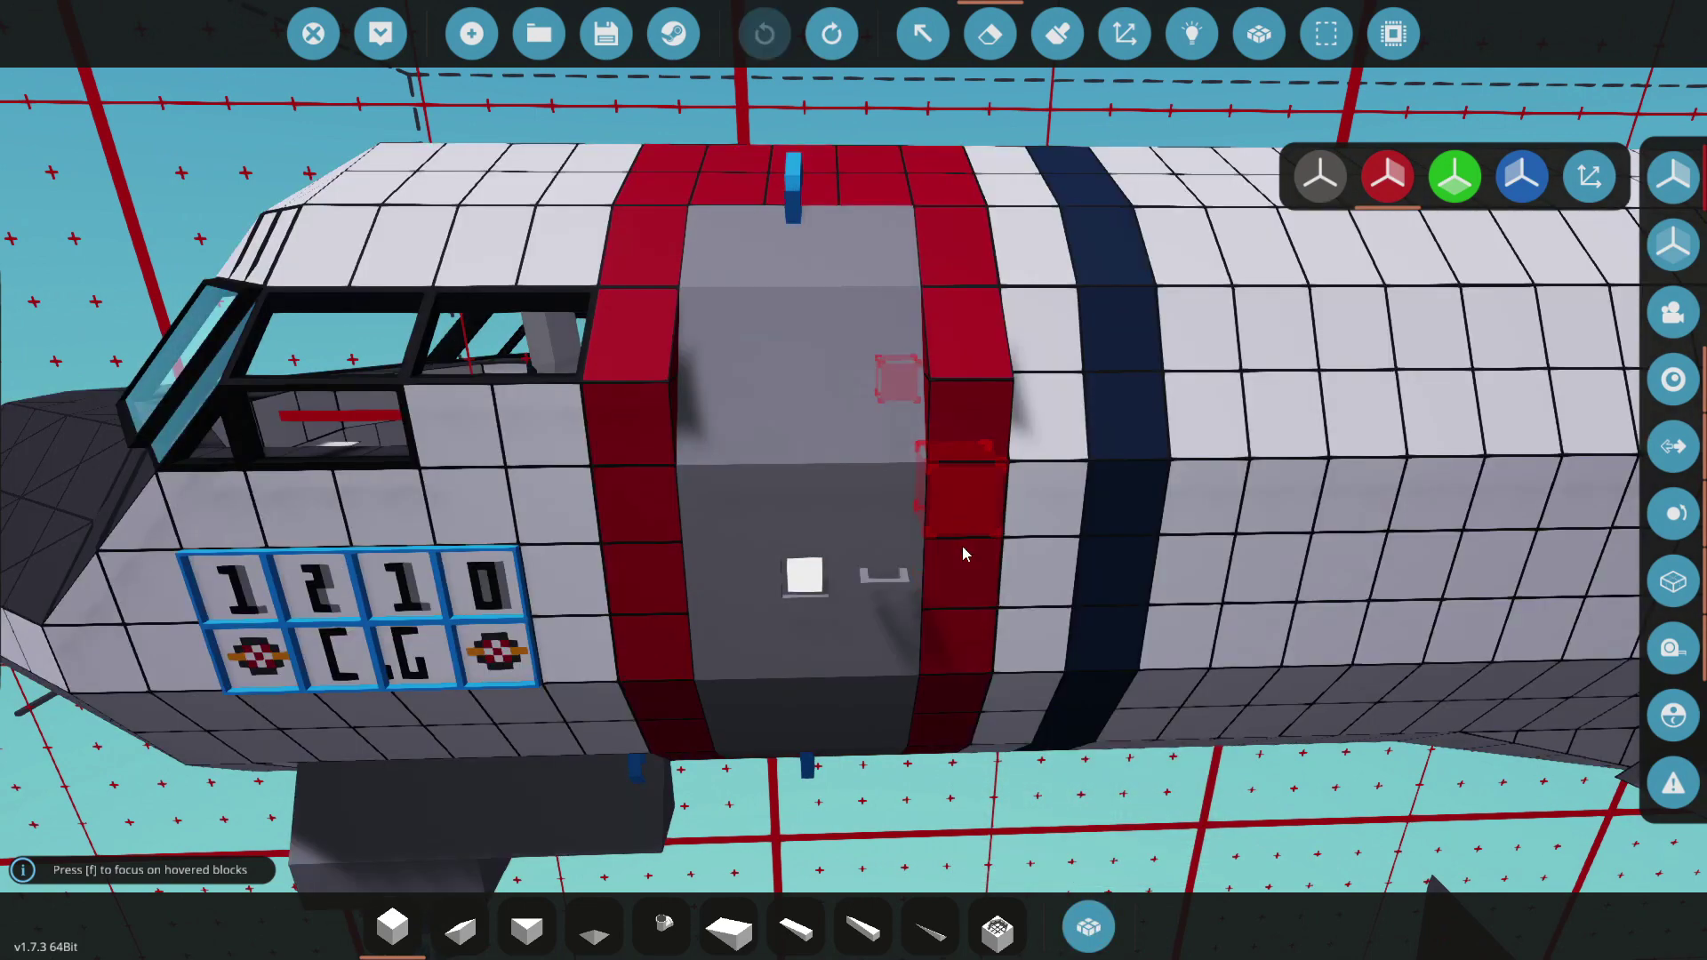
pyautogui.click(721, 566)
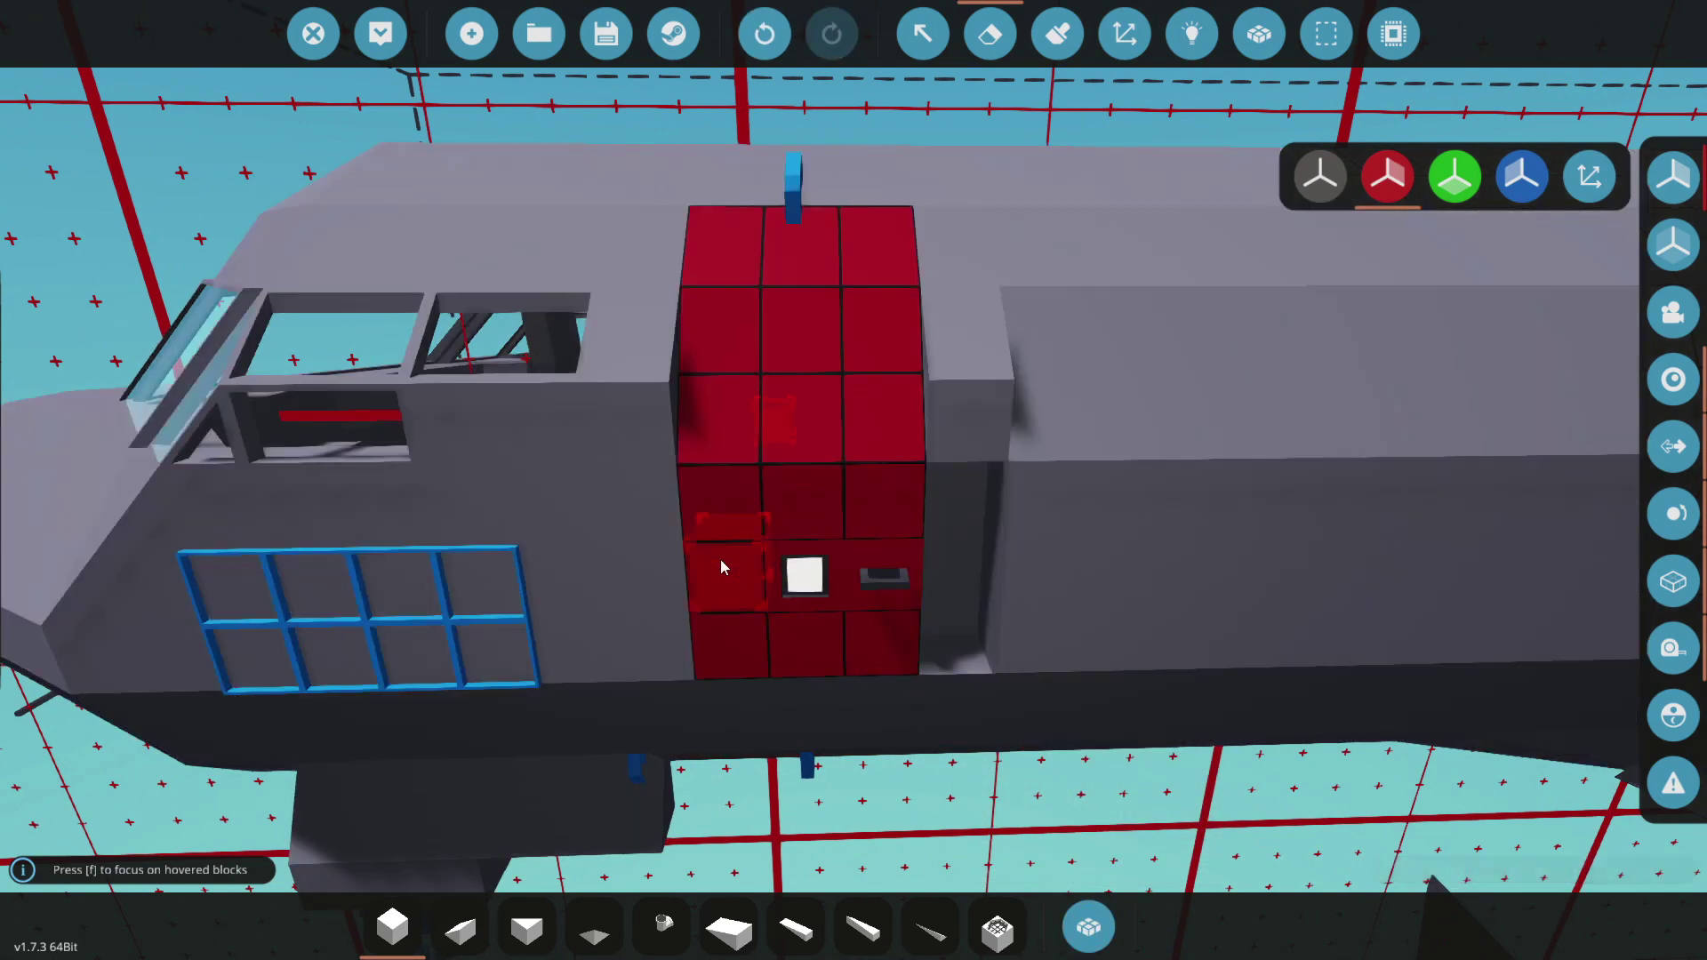
# Step: Place a ladder piece from the component inventory beside the door, then spawn the updated jet
pyautogui.click(1101, 895)
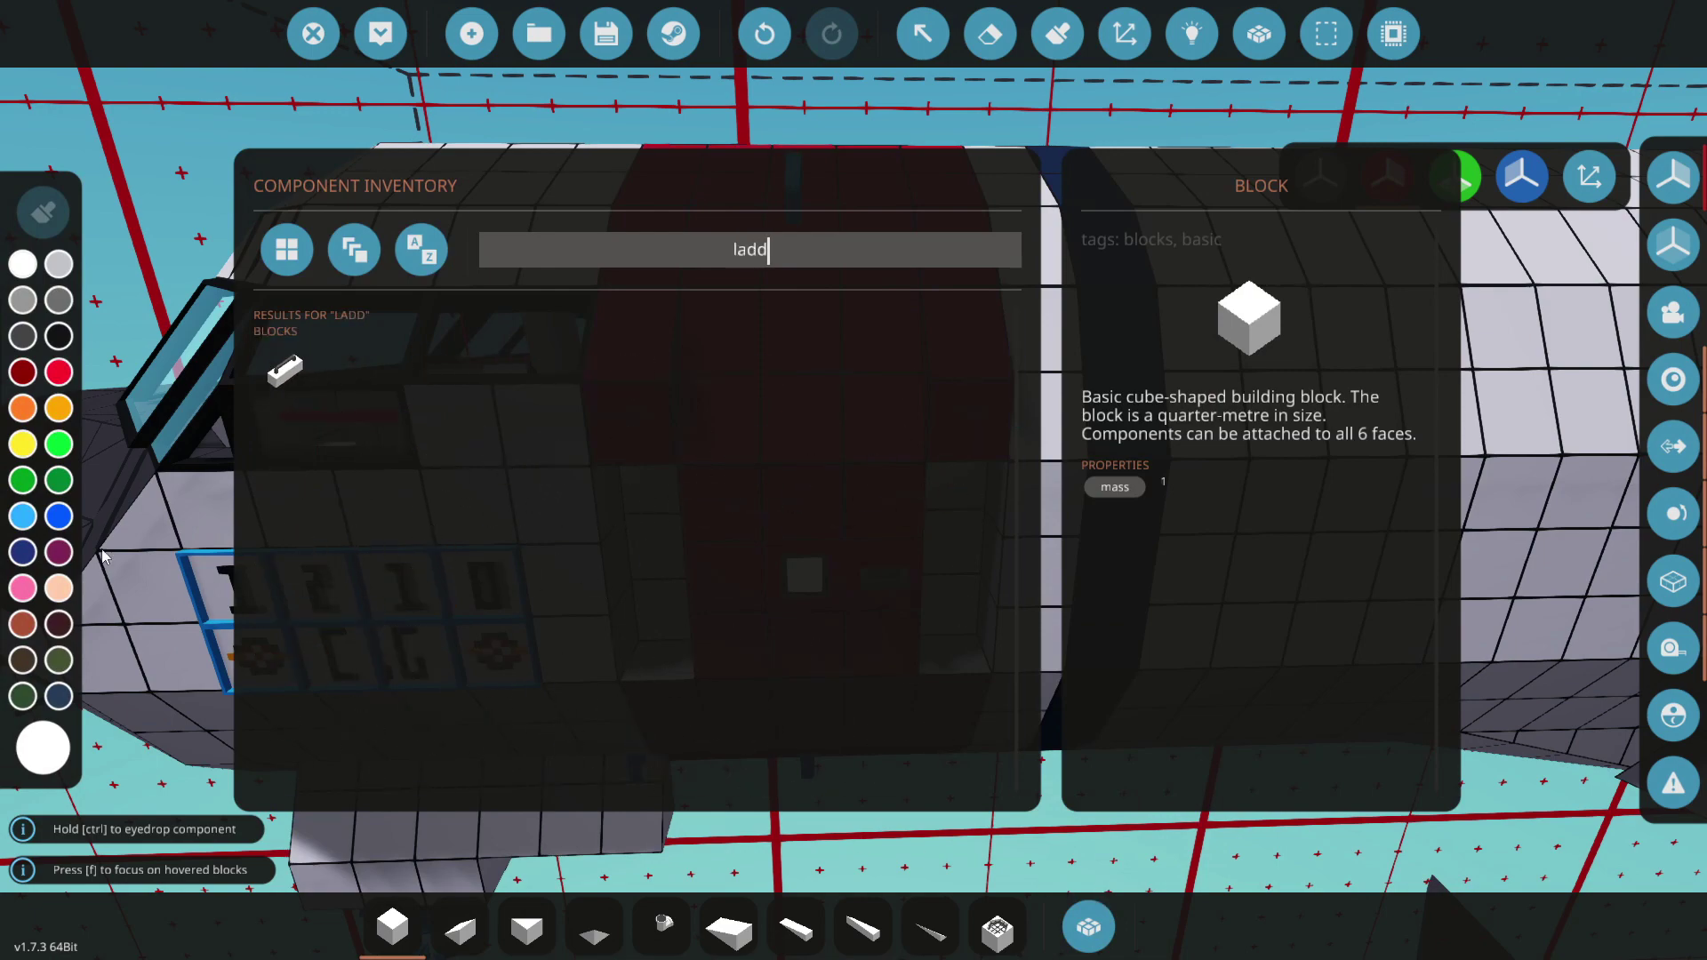
pyautogui.click(286, 373)
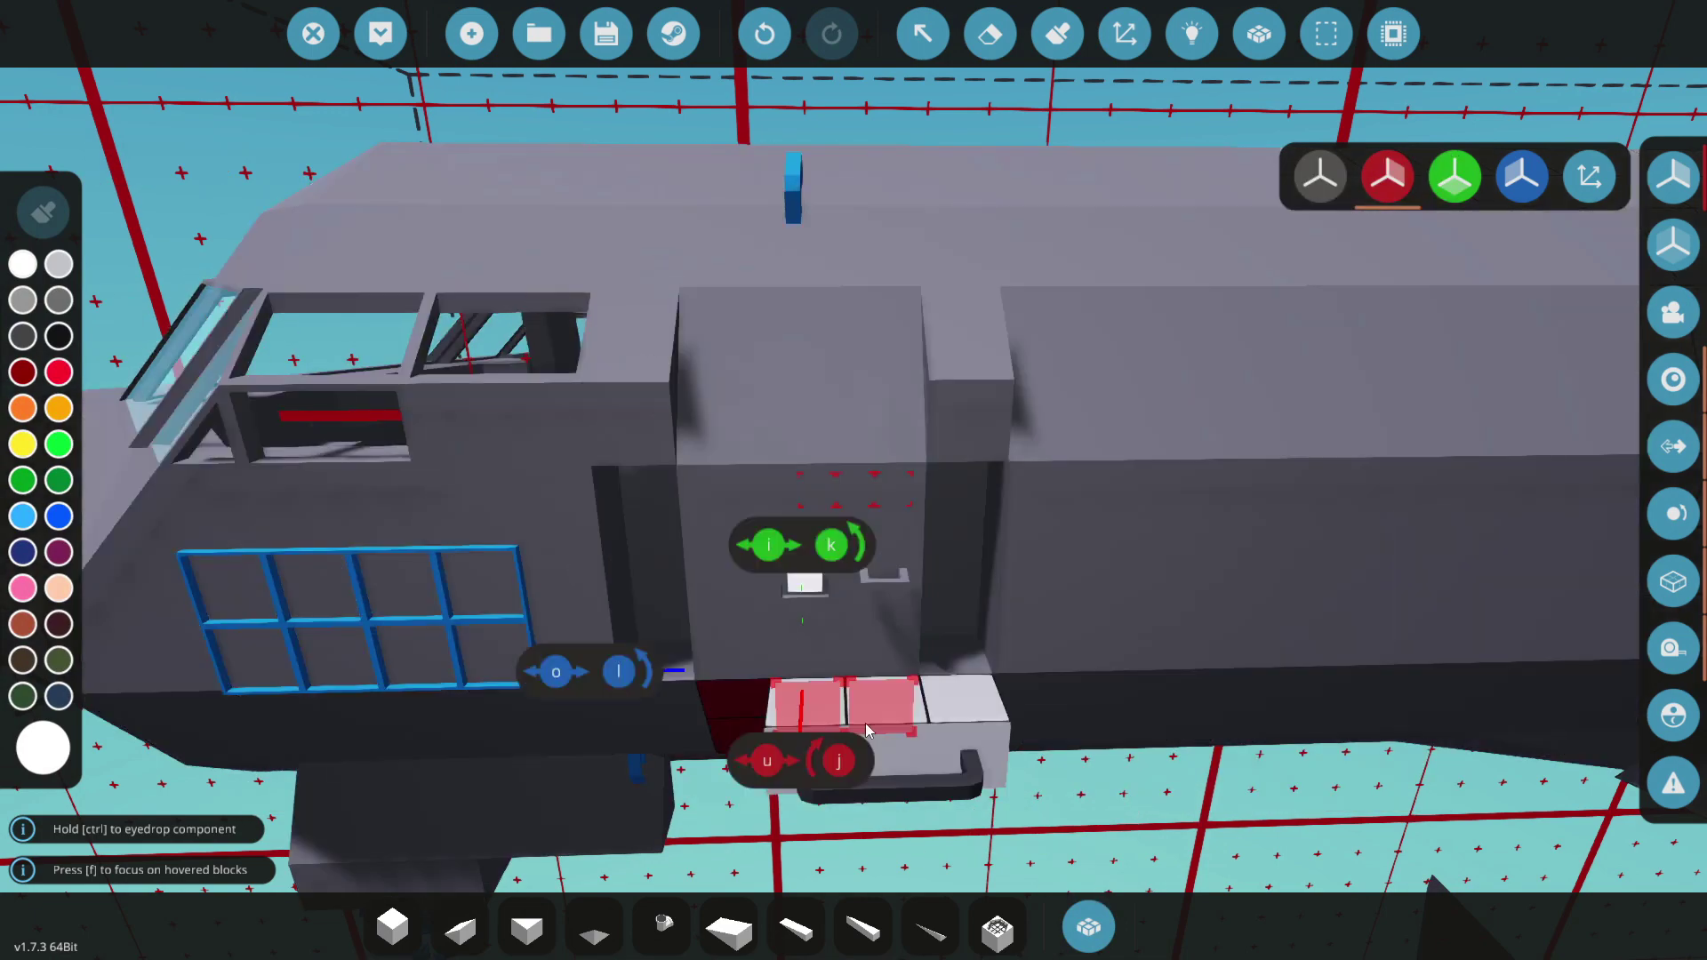
pyautogui.press('e')
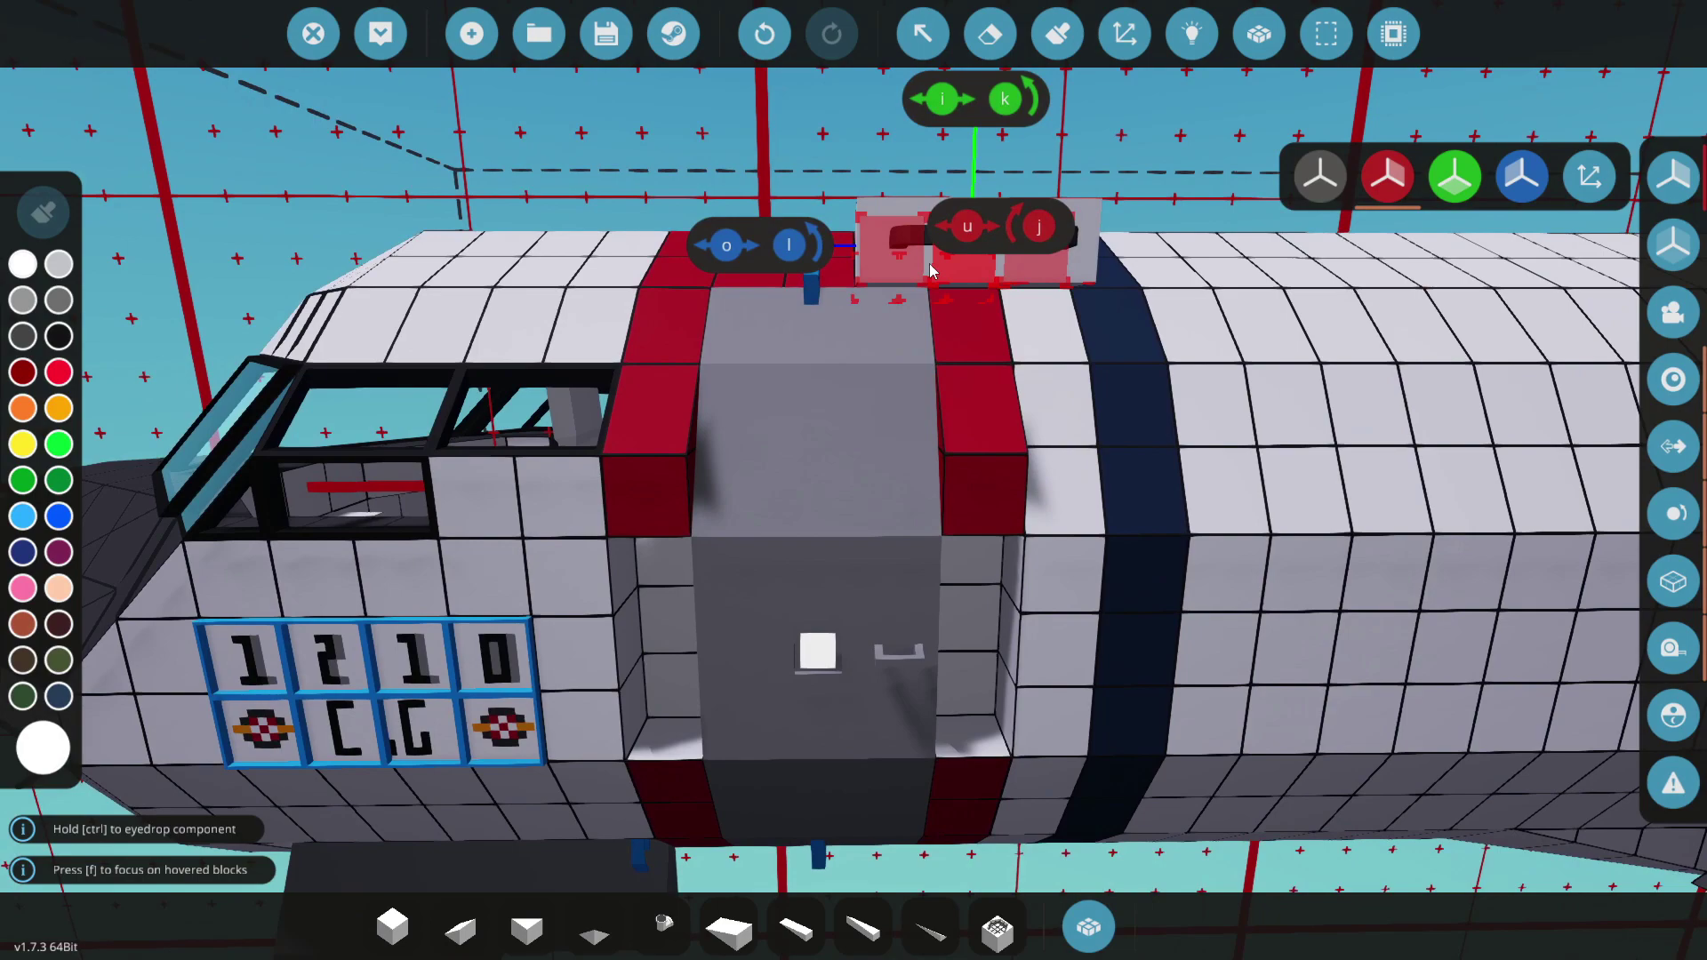
pyautogui.click(1112, 939)
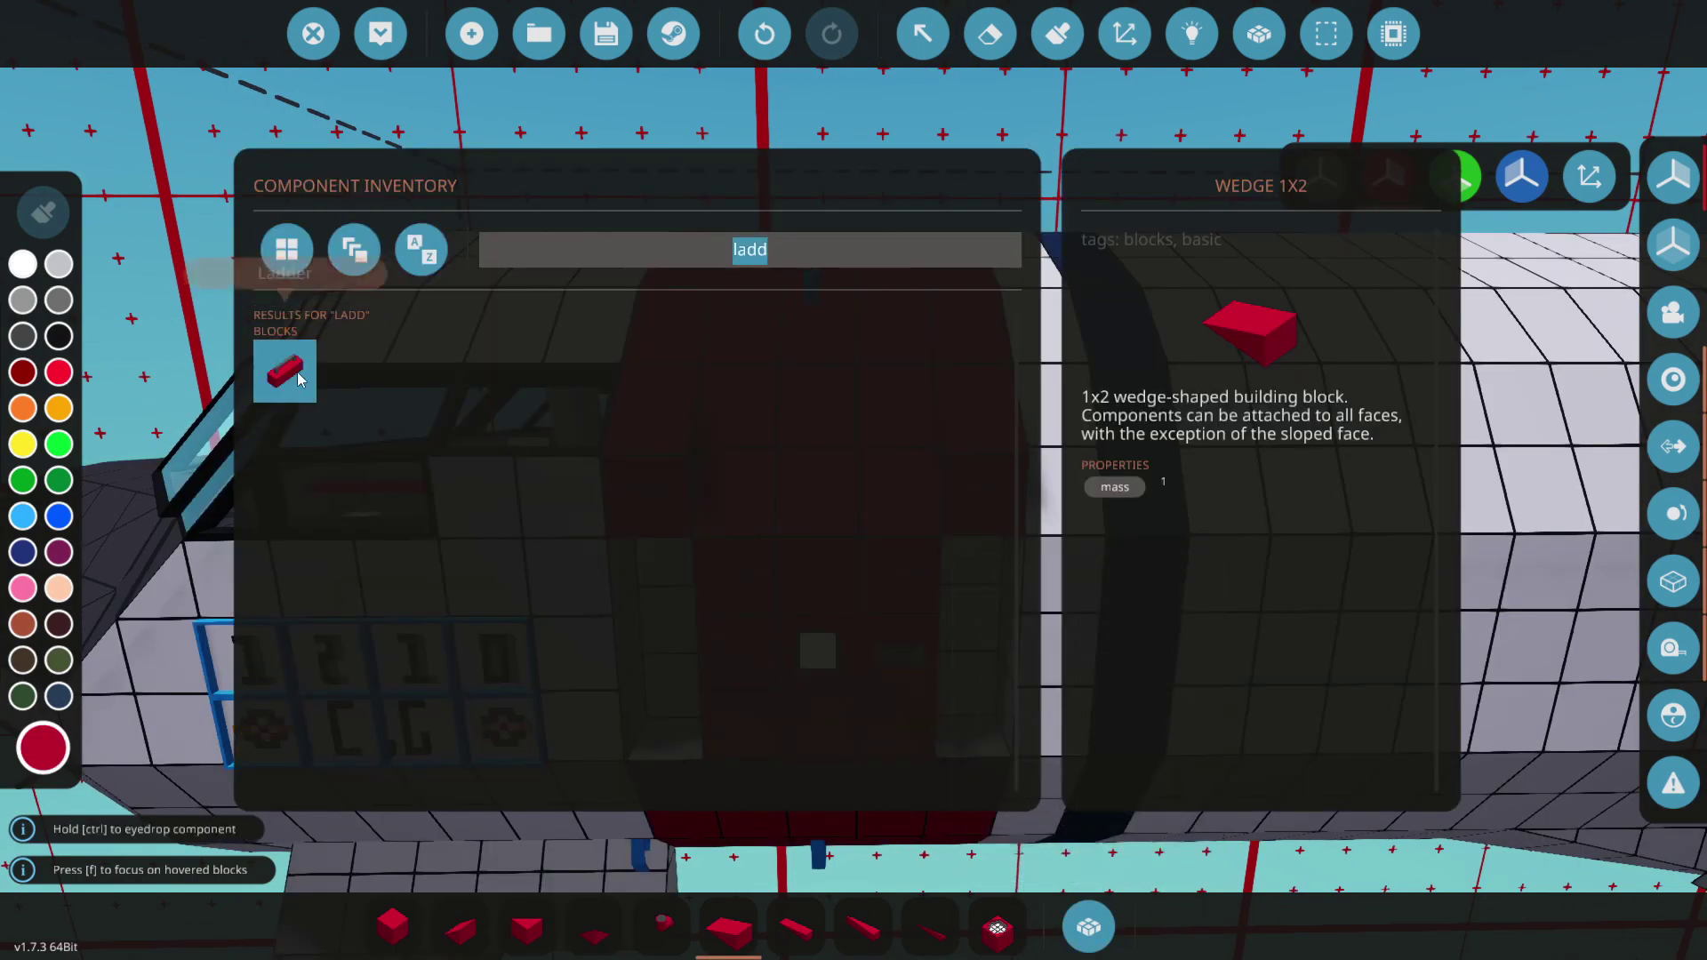
pyautogui.doubleClick(285, 367)
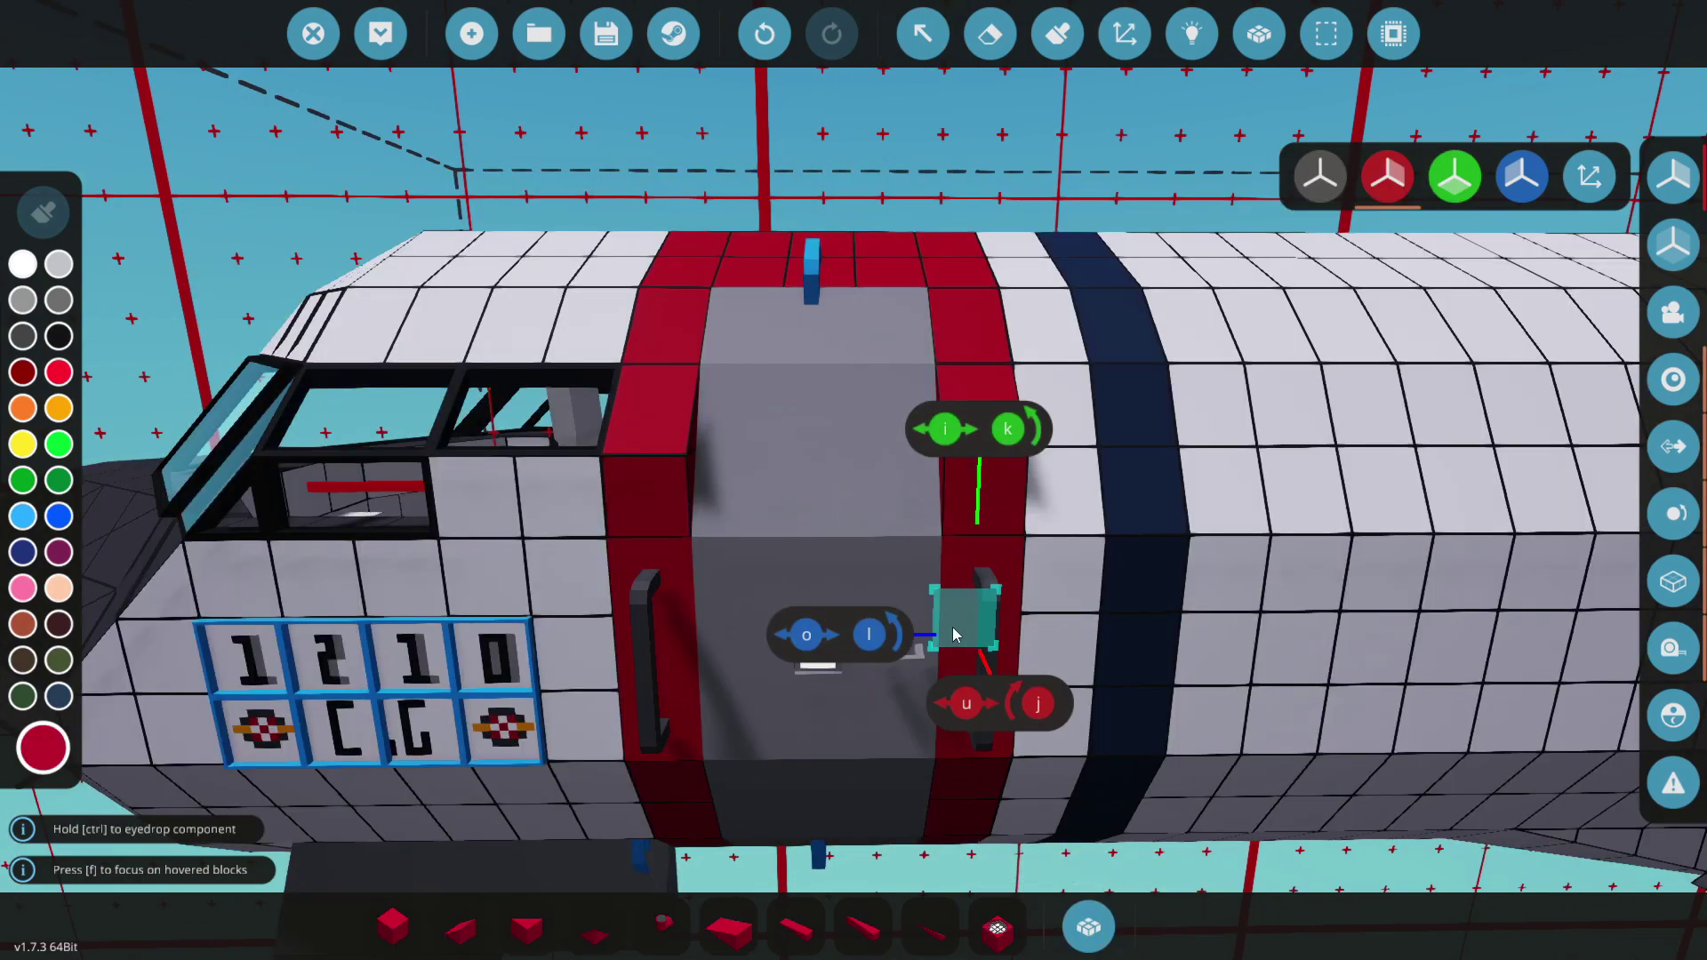
pyautogui.scroll(-10, 955, 635)
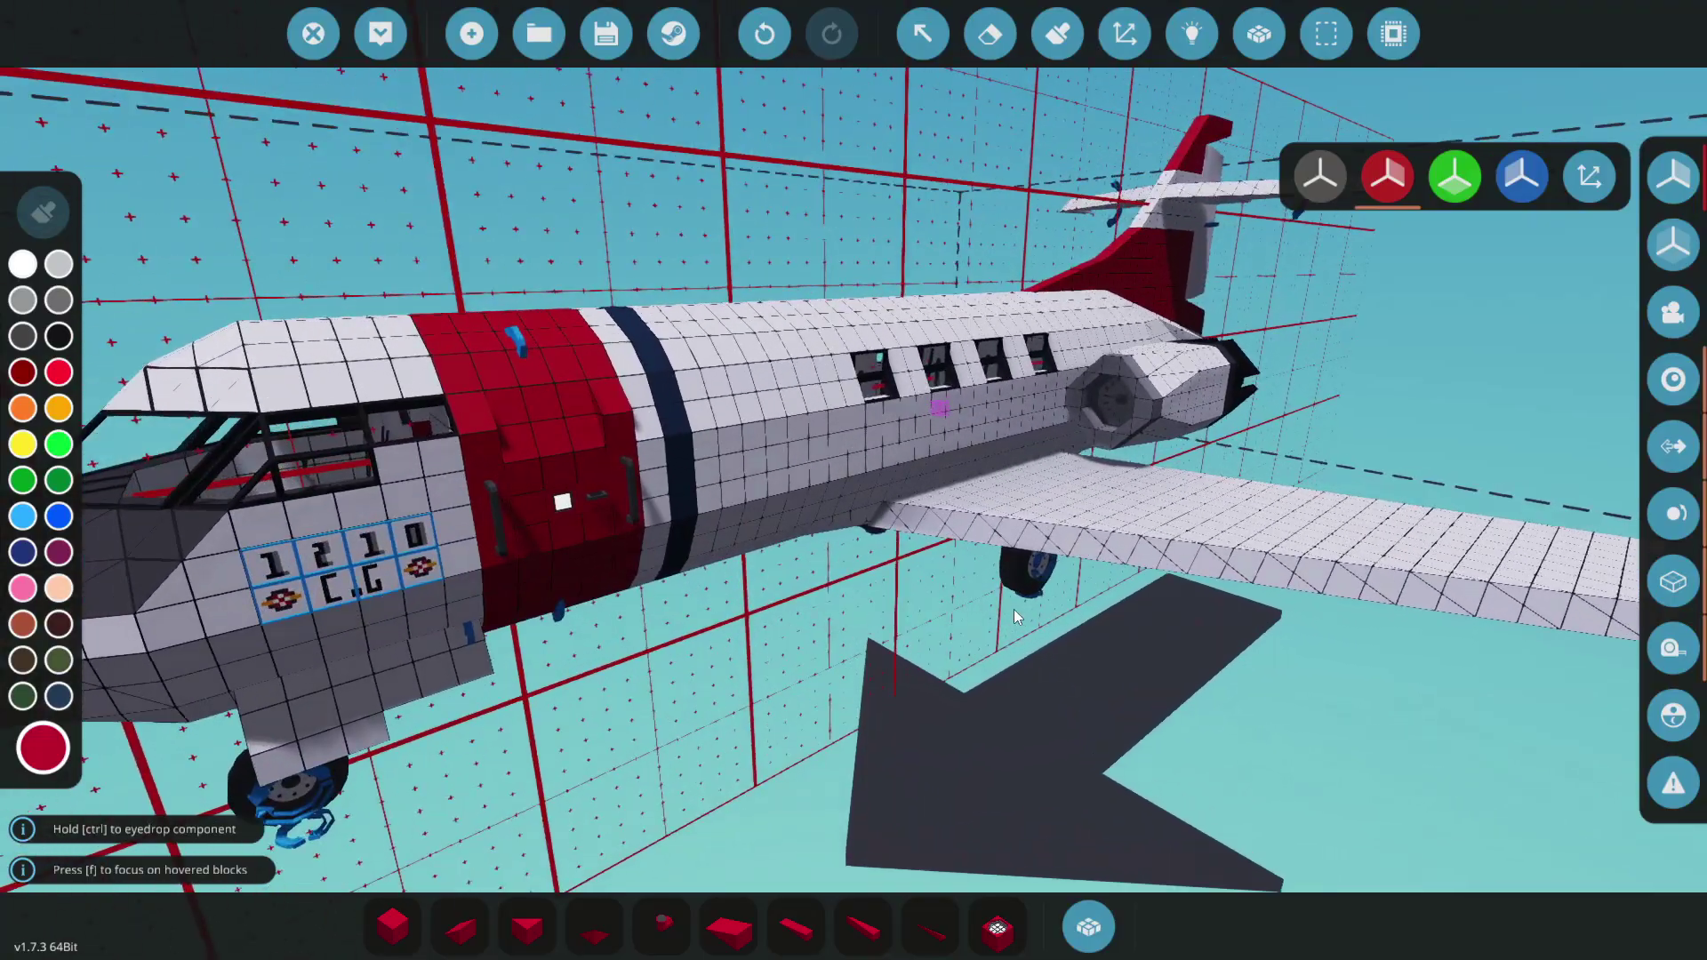
pyautogui.scroll(5, 1014, 610)
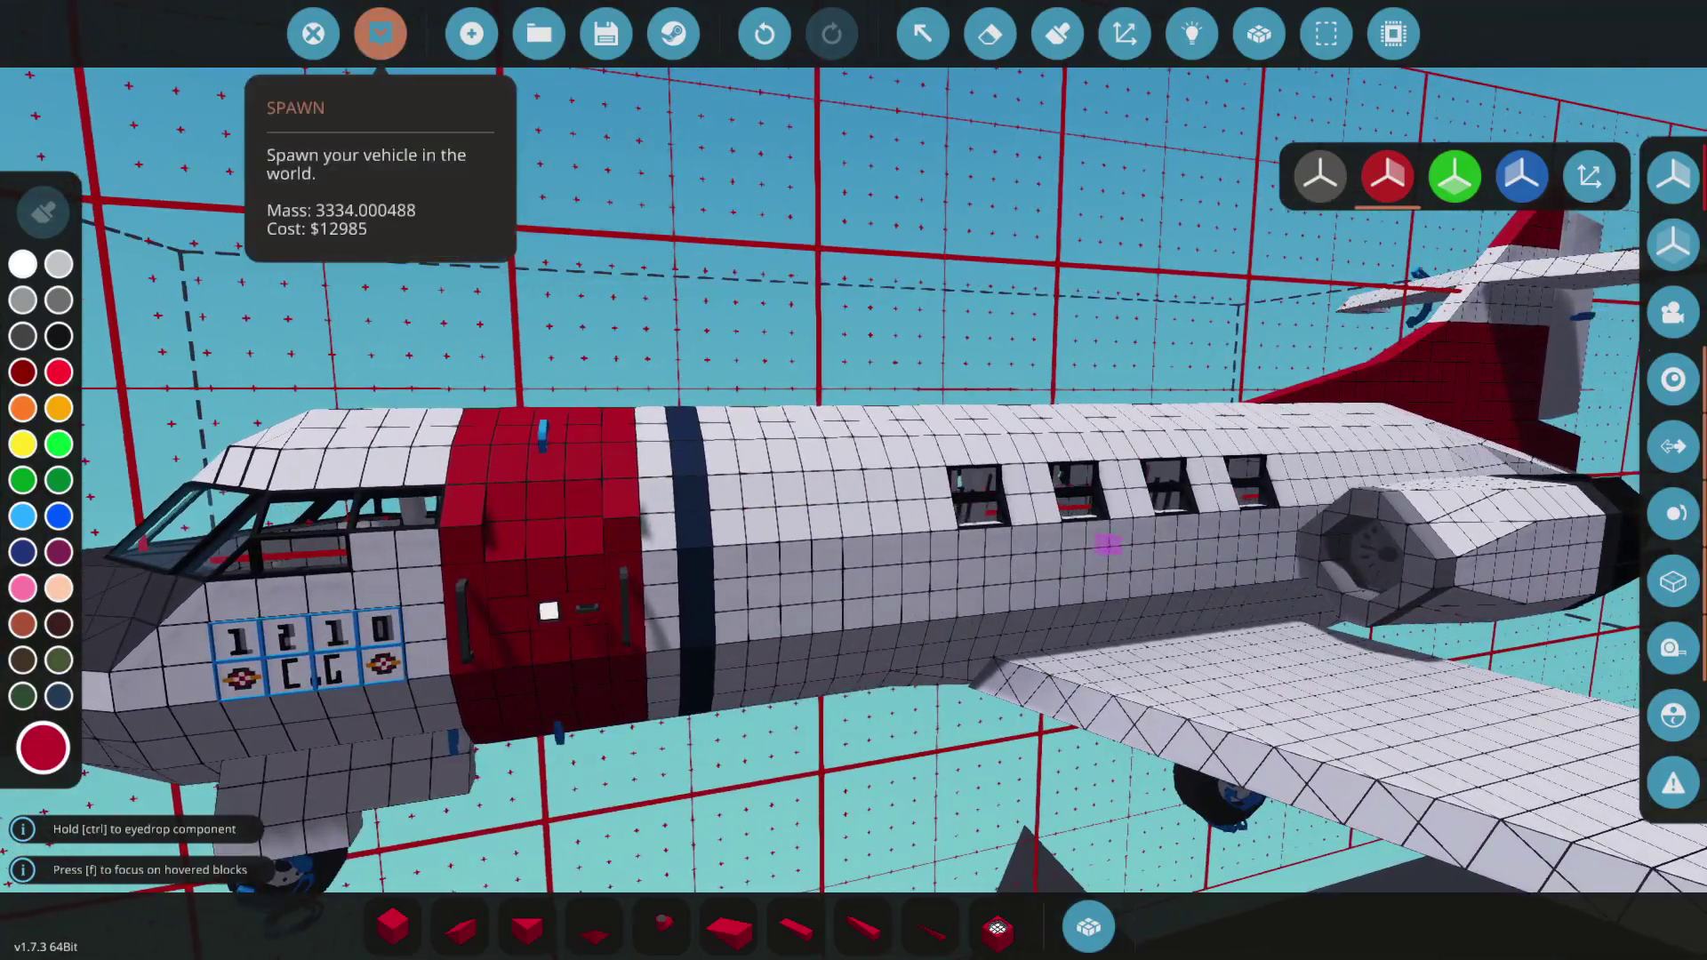
pyautogui.click(381, 33)
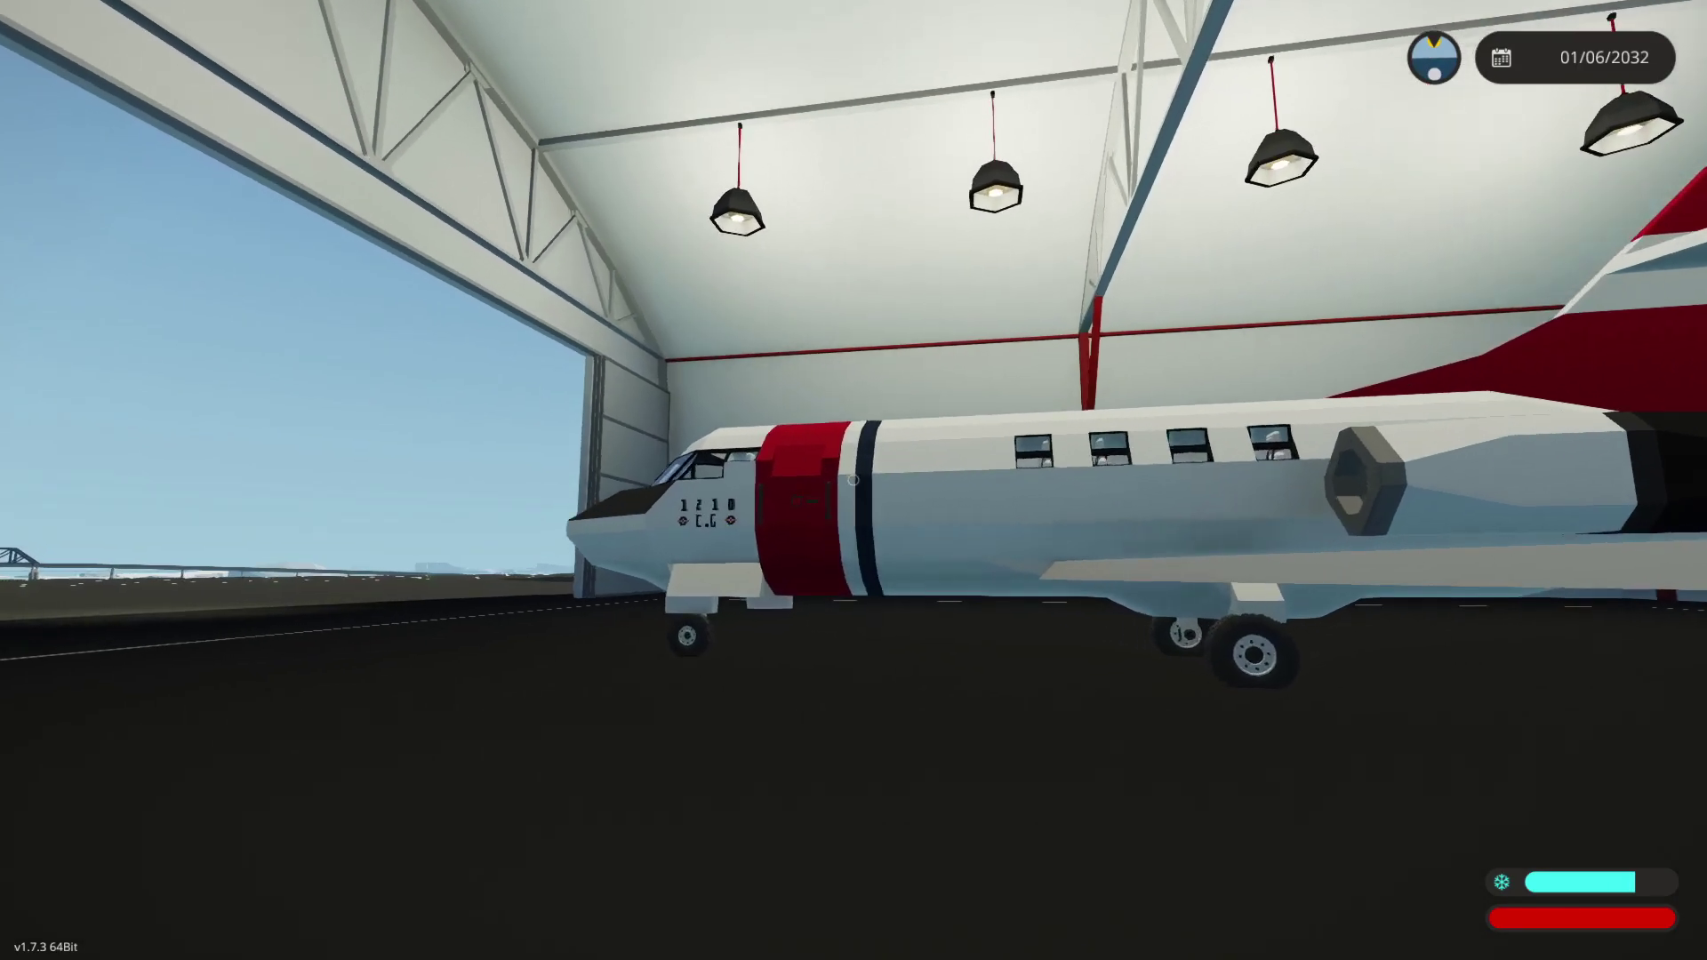
# Step: Open the handrailed side door, walk through the doorway into the cockpit, then return to the editor
pyautogui.press('w')
pyautogui.click(852, 480)
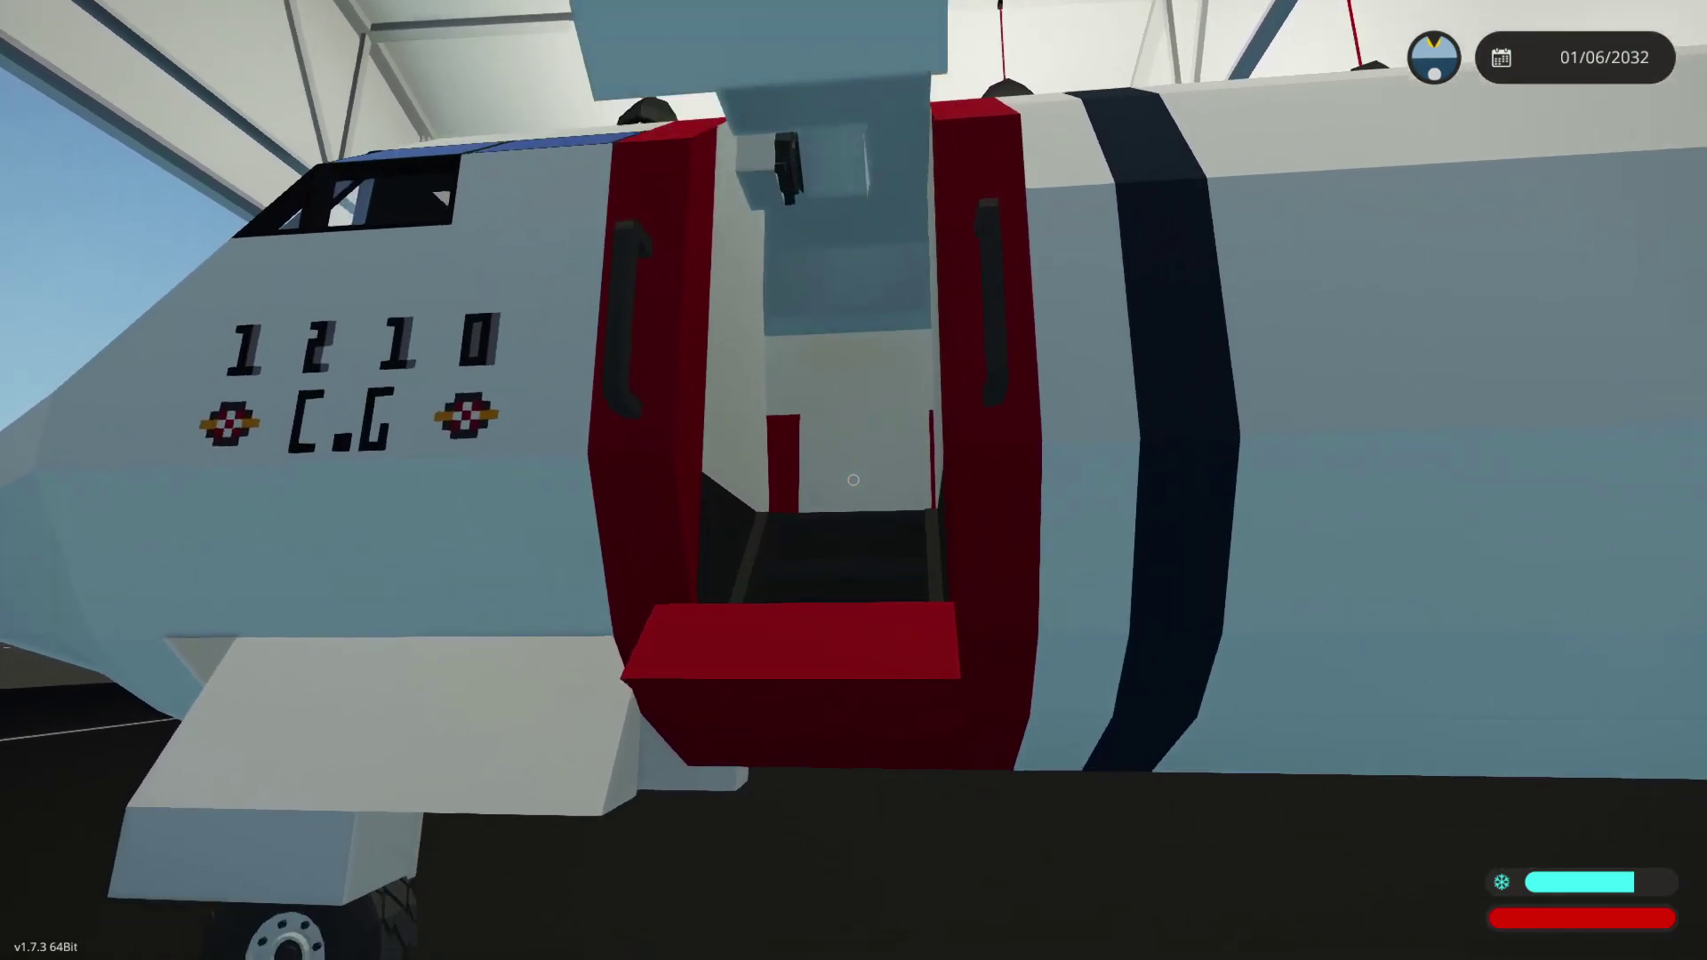
pyautogui.press('w')
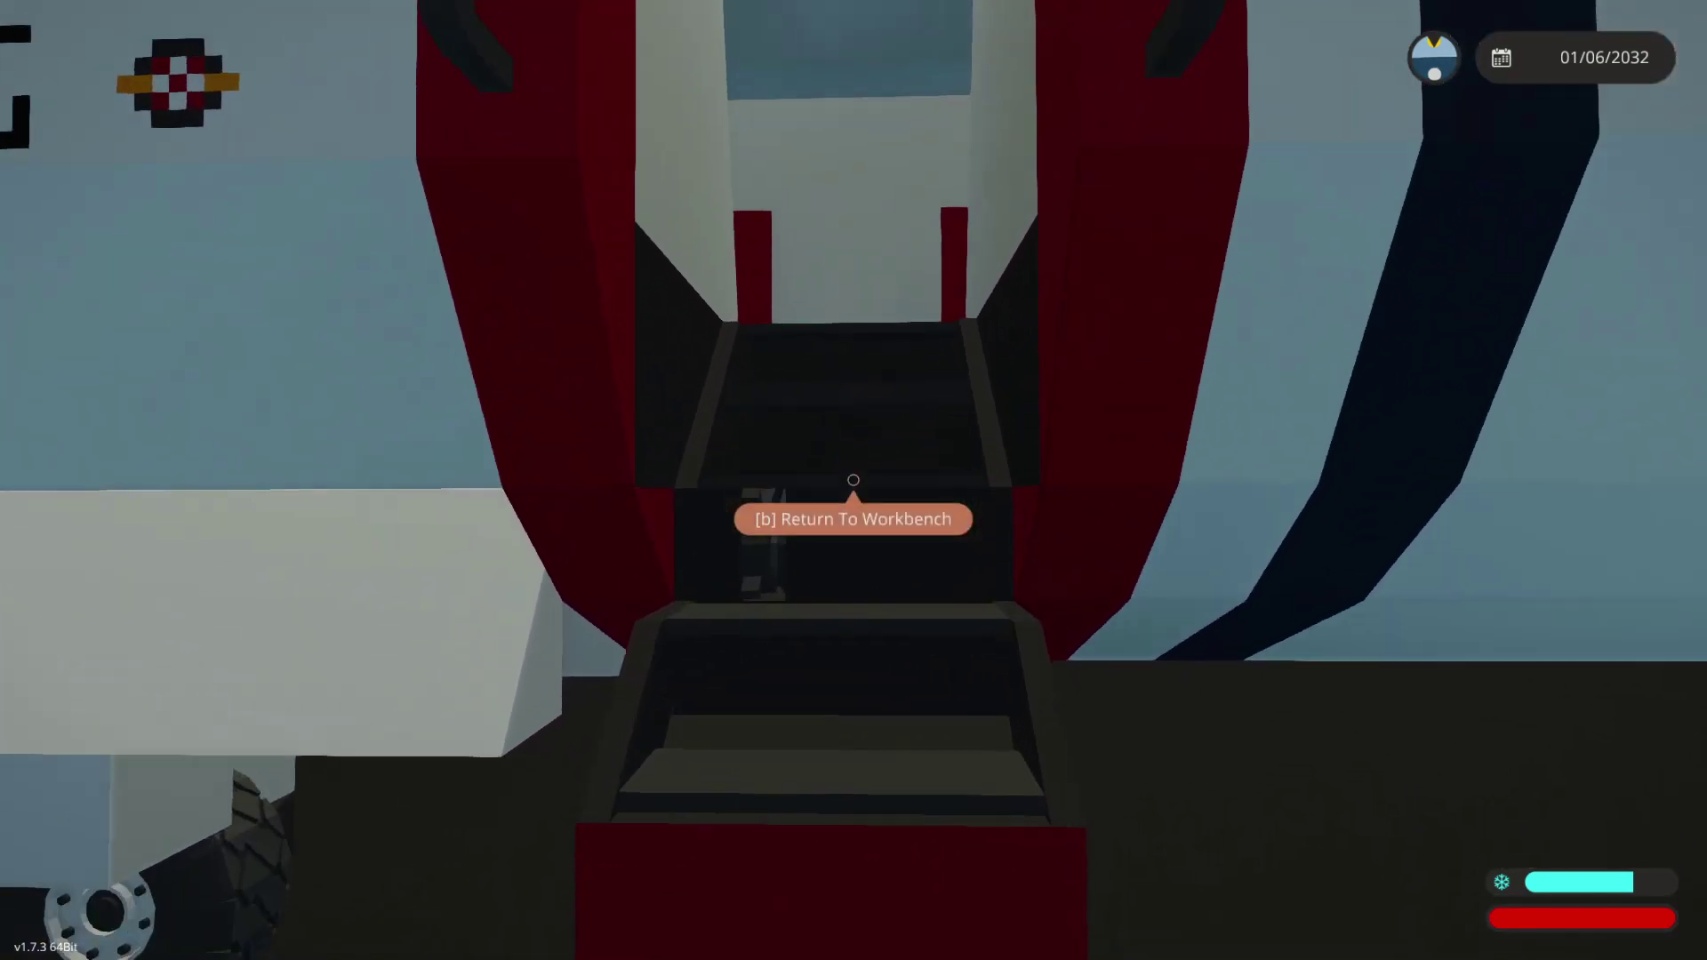
pyautogui.press('s')
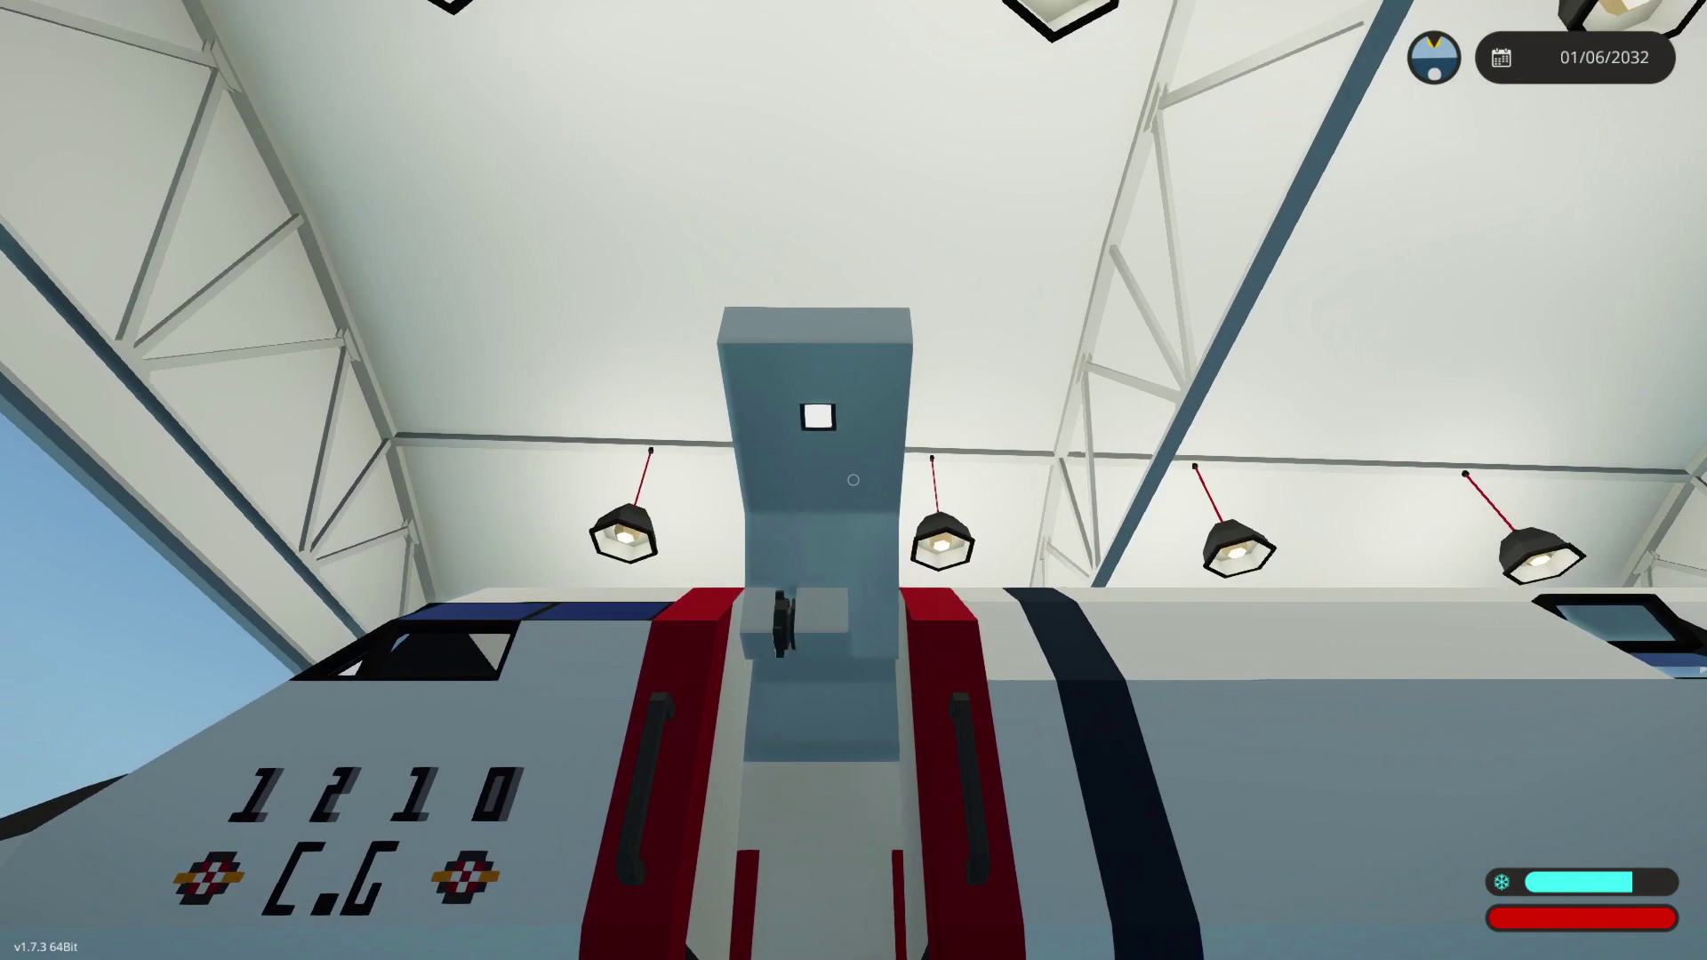
pyautogui.press('w')
pyautogui.press('w')
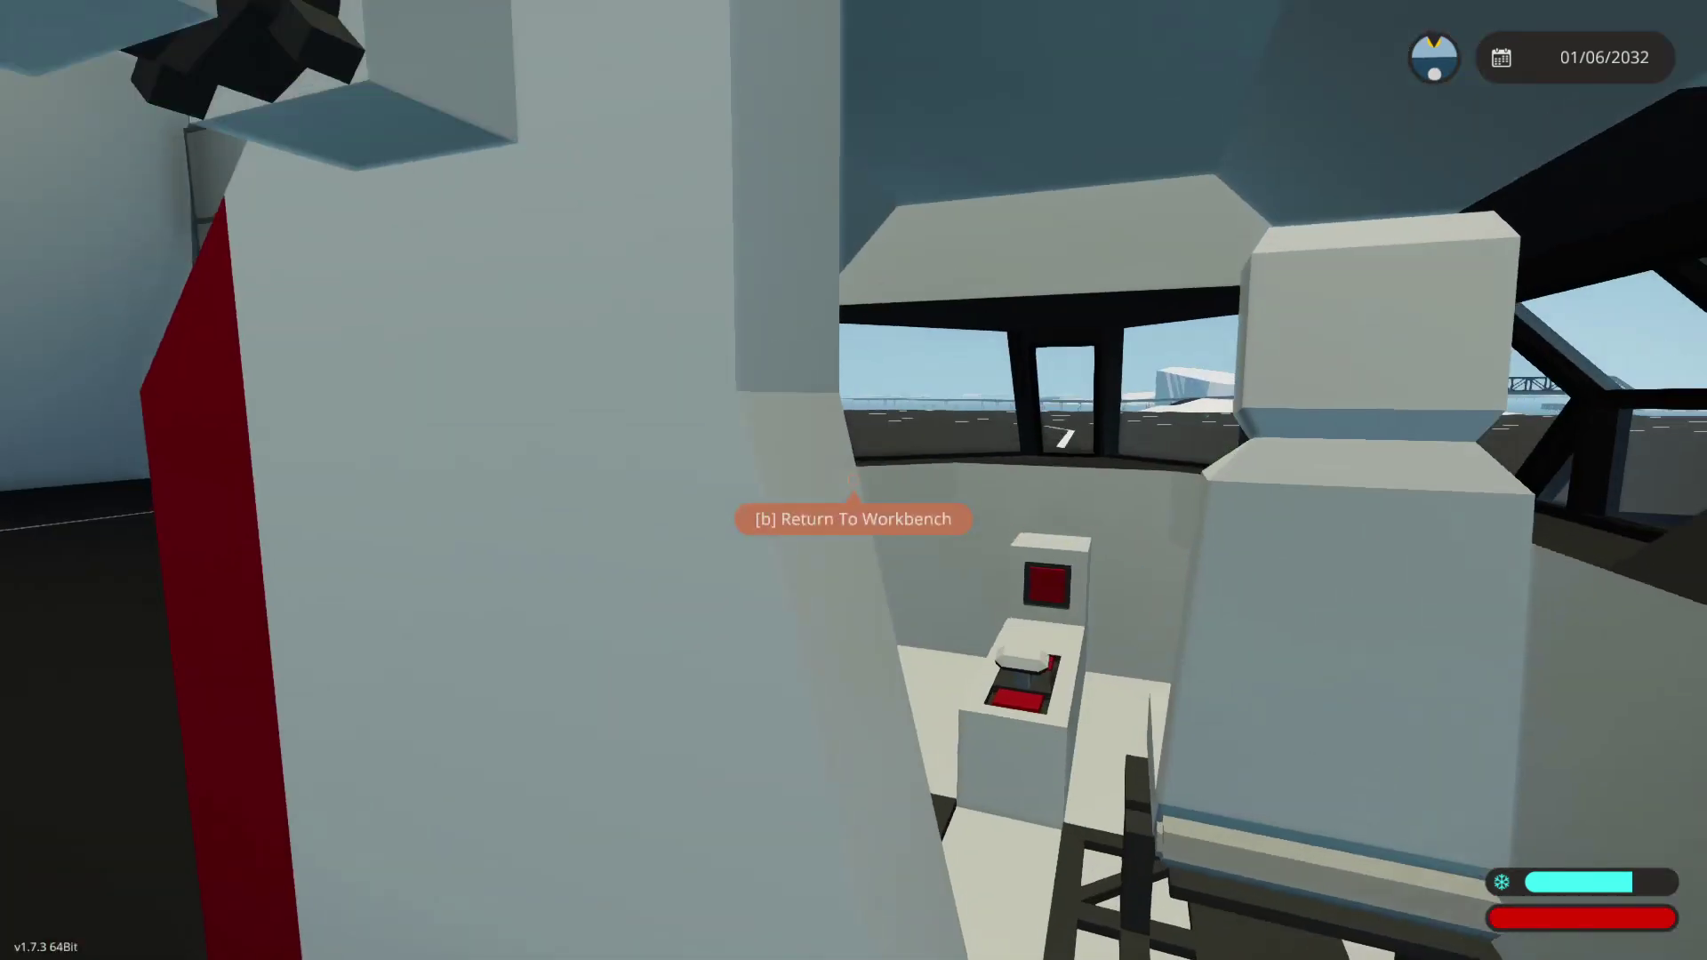
pyautogui.press('w')
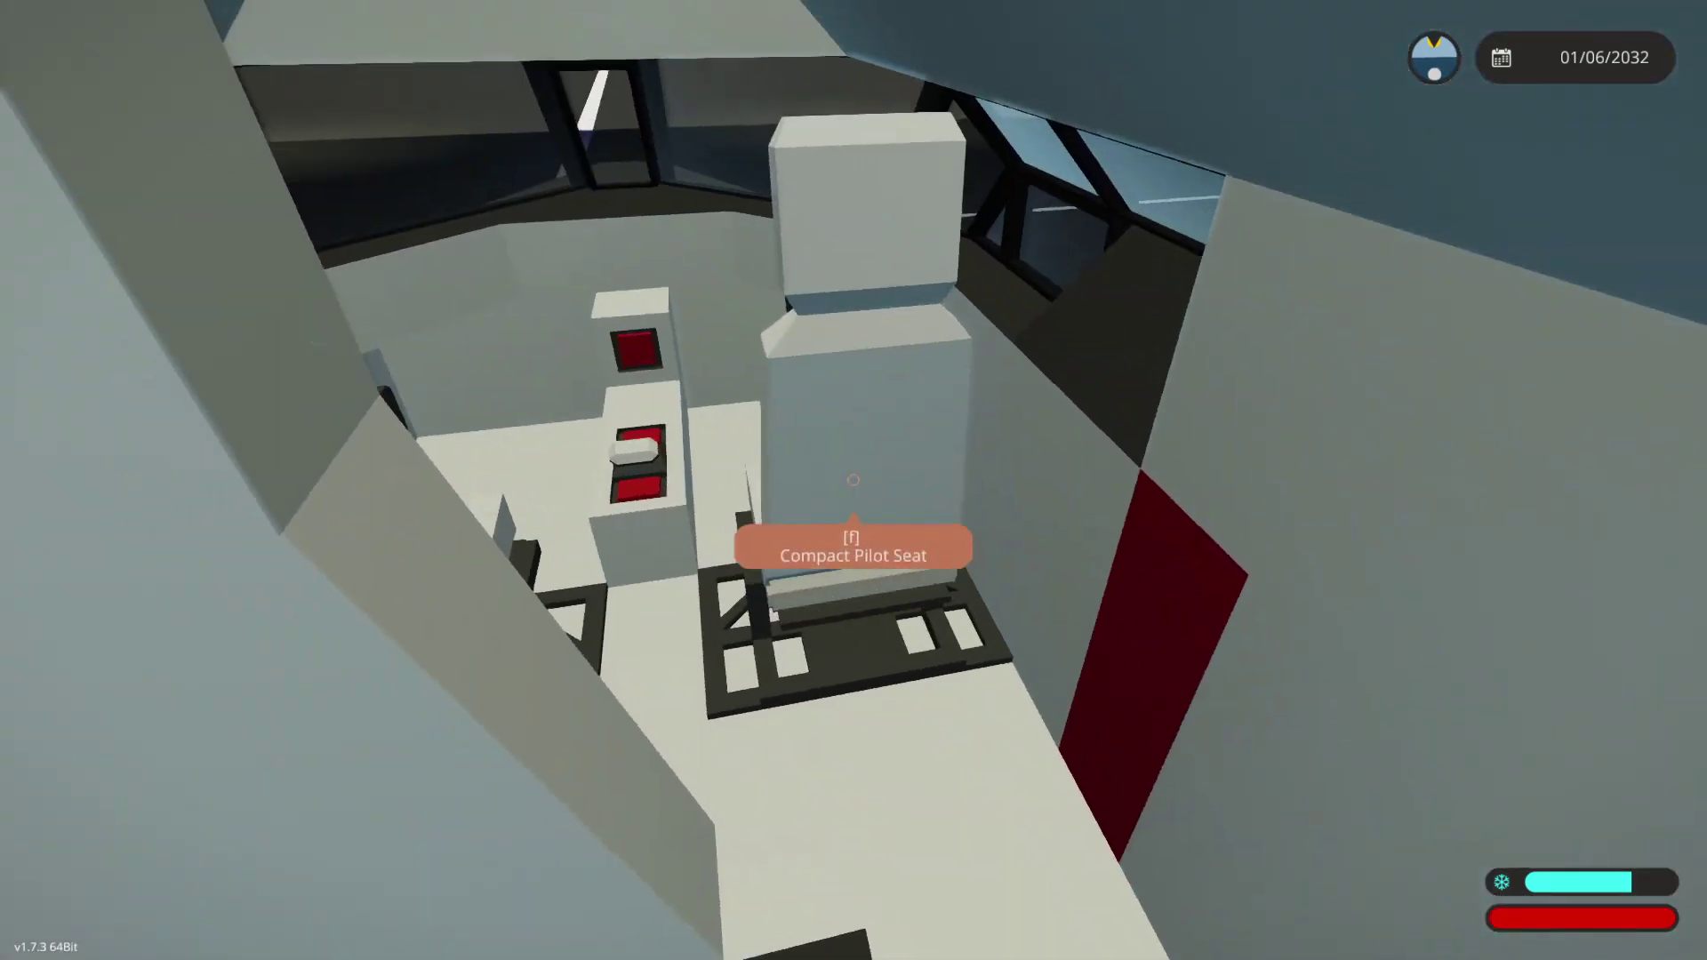
pyautogui.press('w')
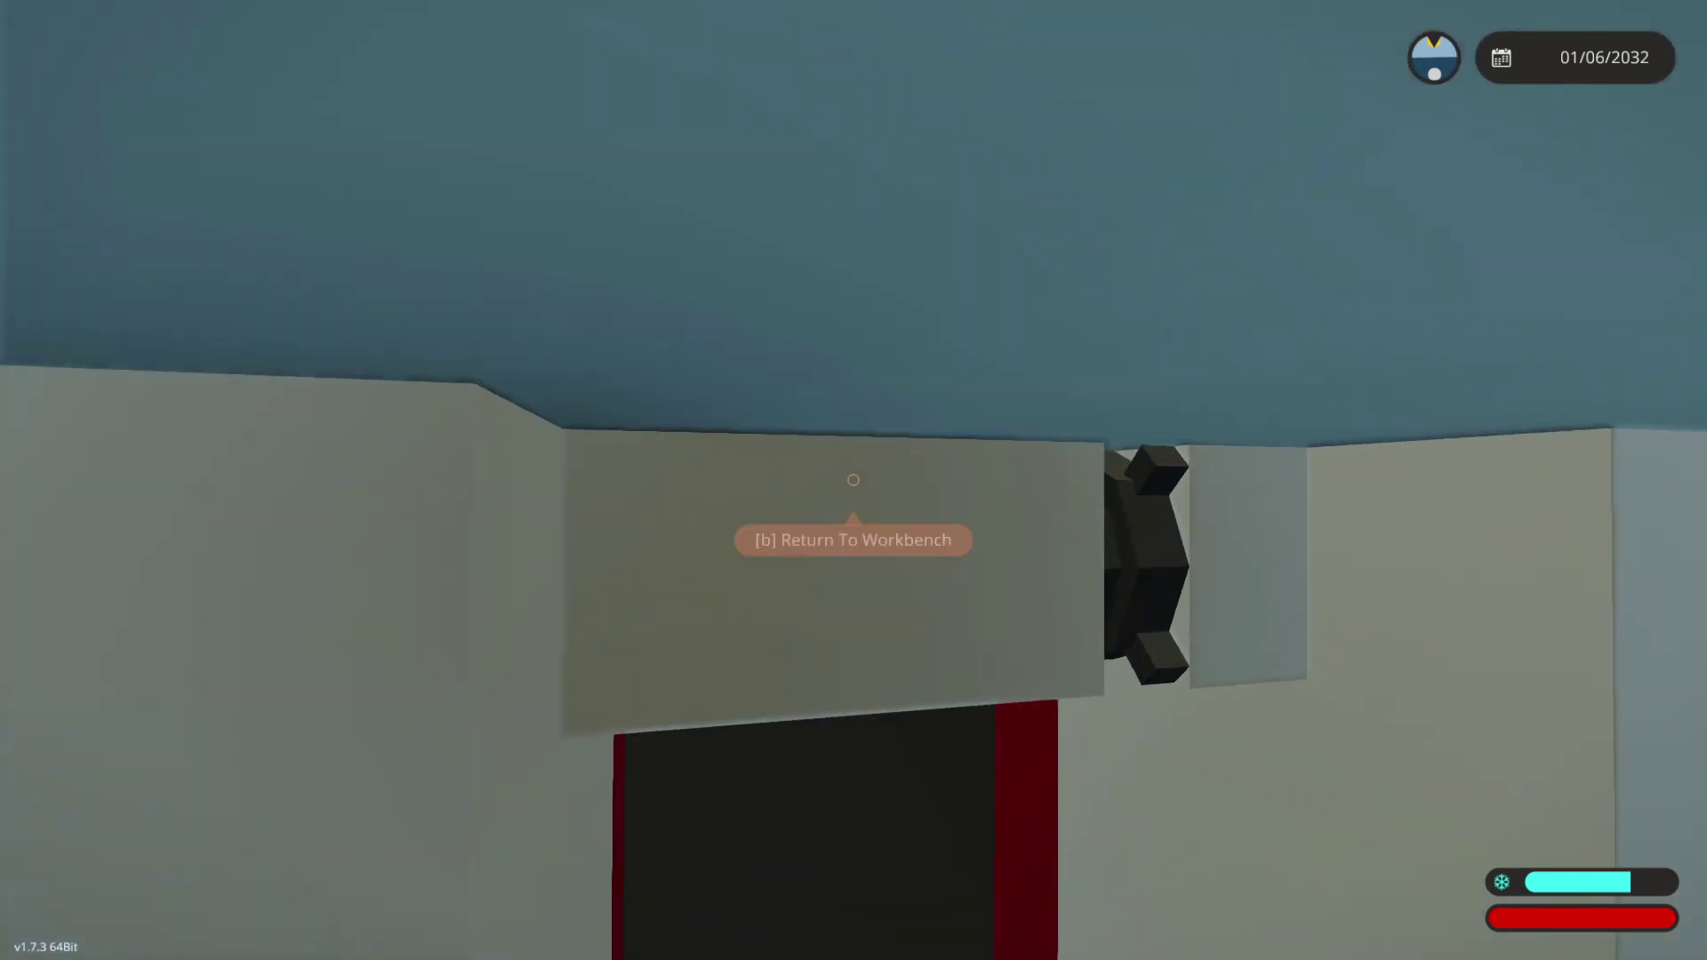
pyautogui.press('b')
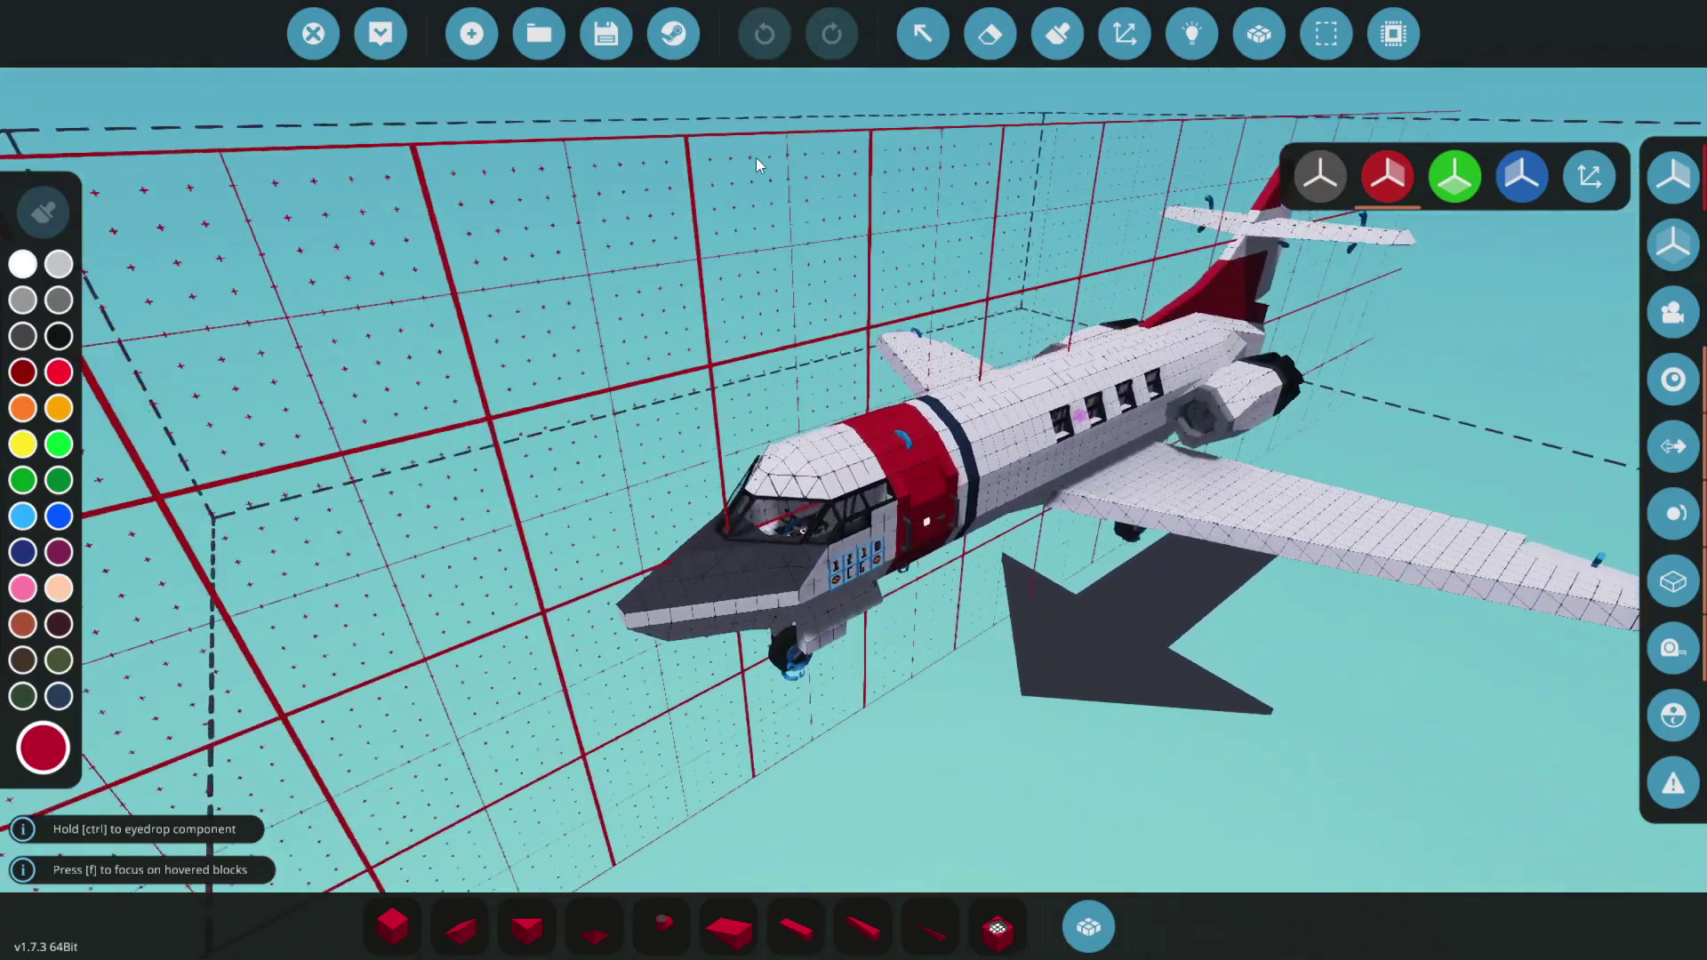
# Step: Switch to the Paint tool, then respawn the jet in the hangar
pyautogui.click(1058, 34)
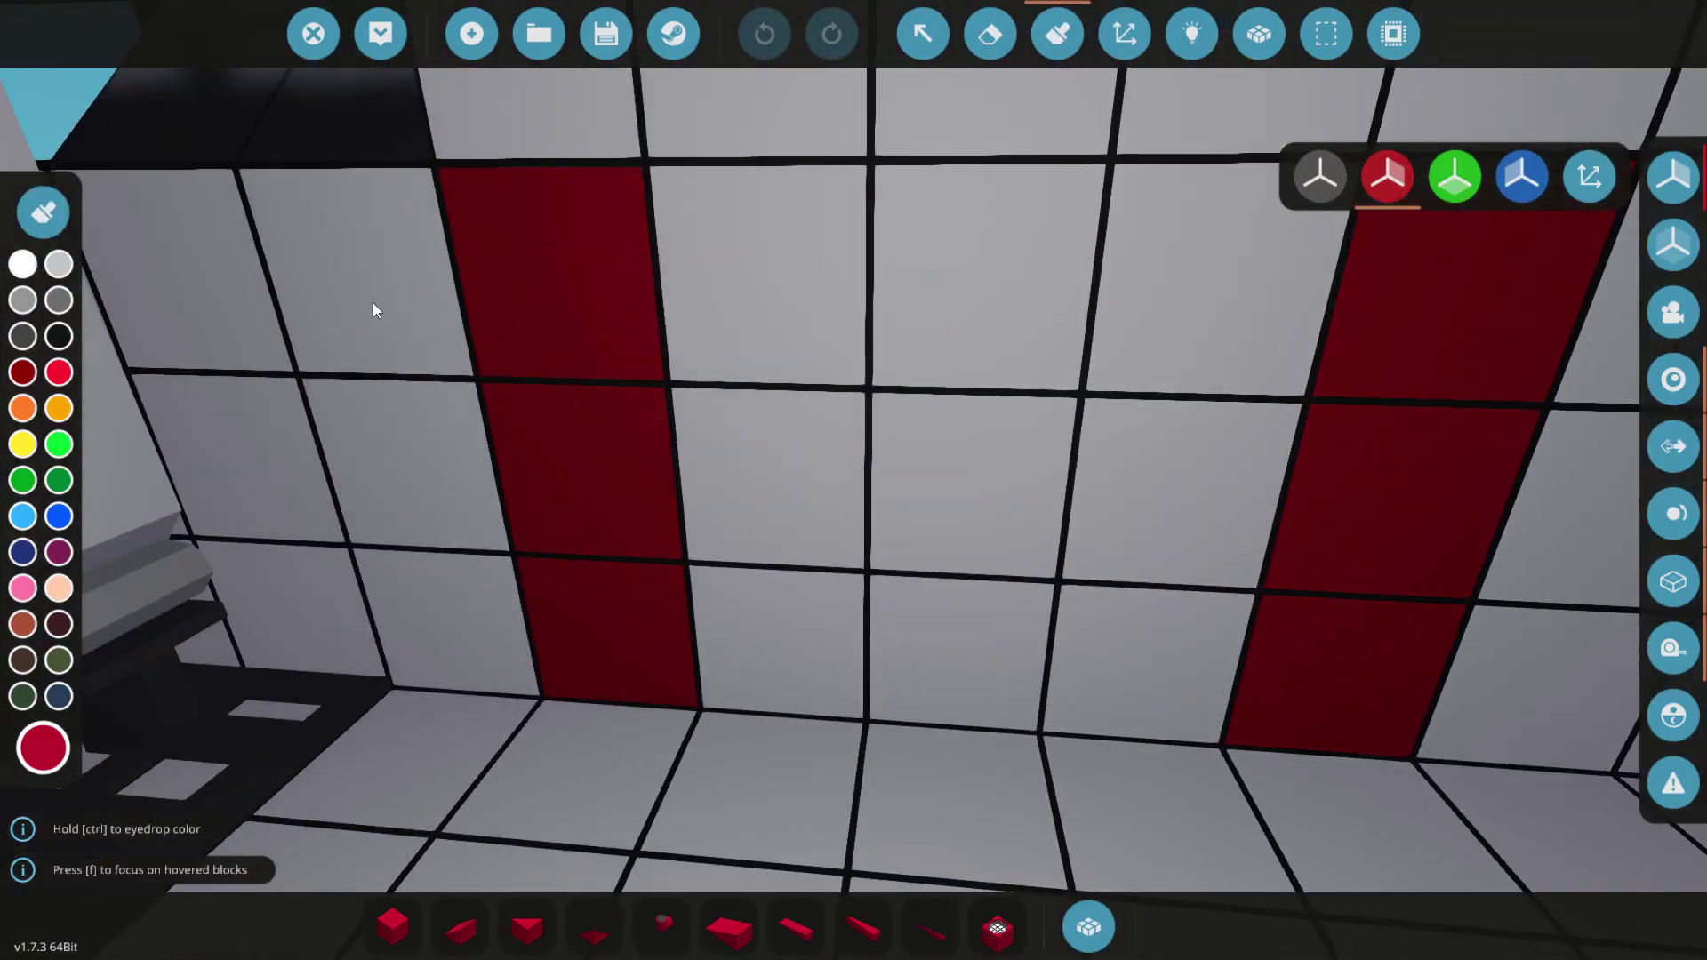
pyautogui.scroll(-5, 976, 574)
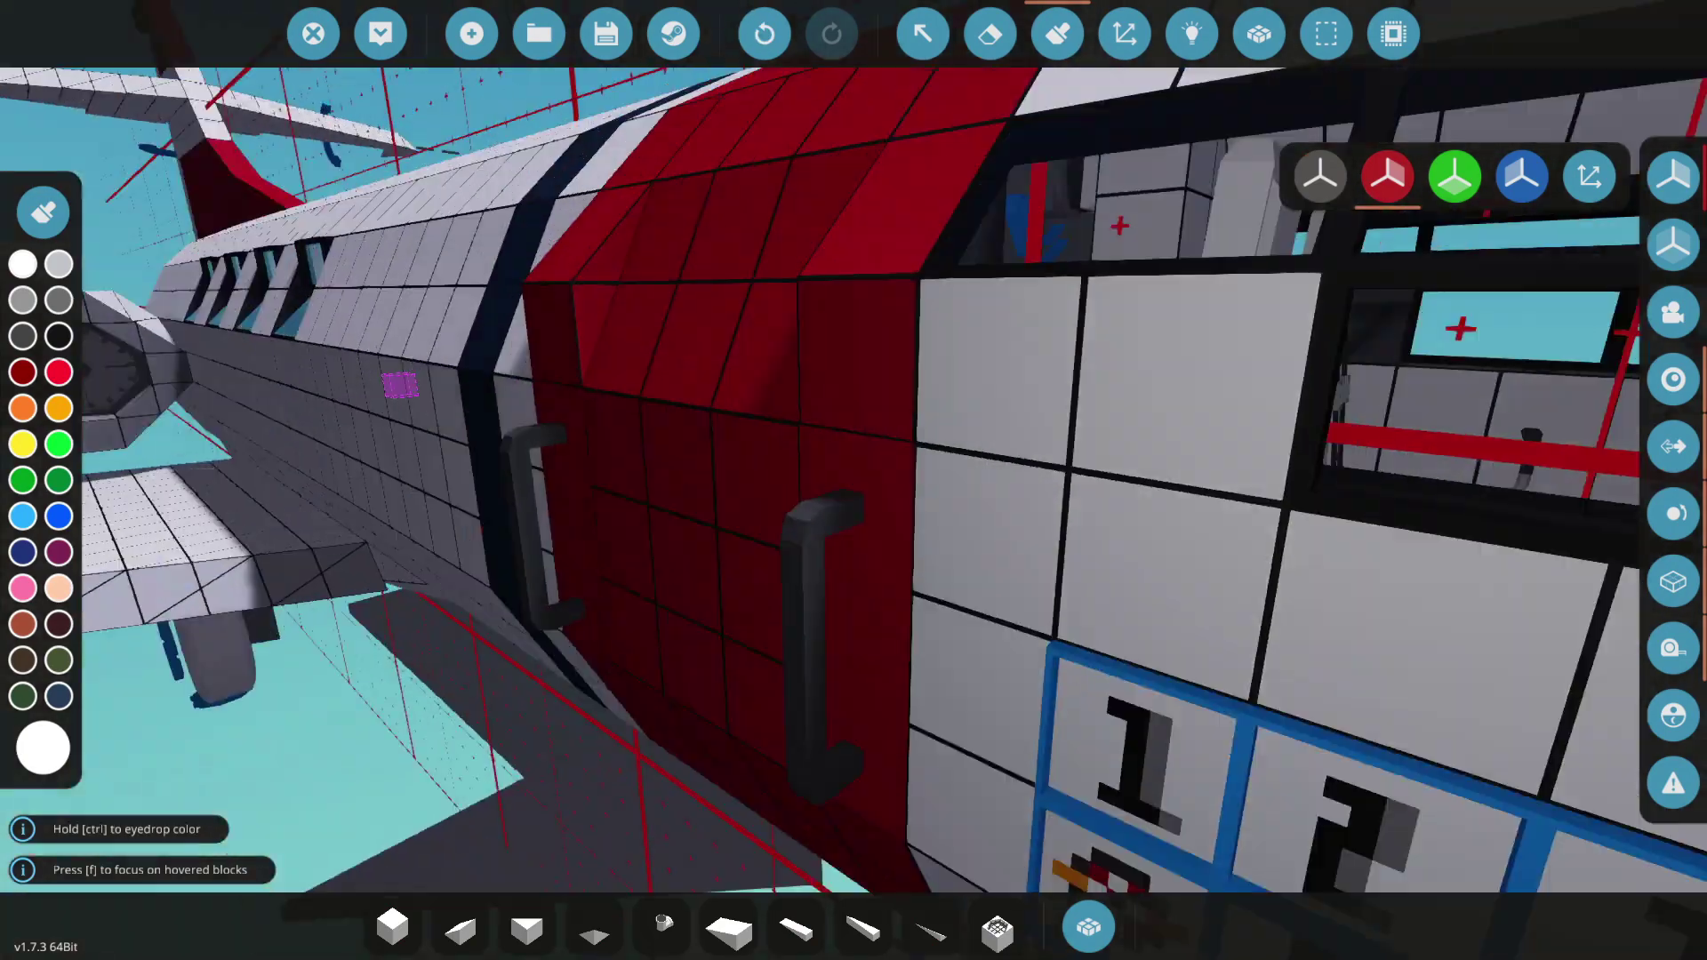
pyautogui.scroll(-3, 890, 535)
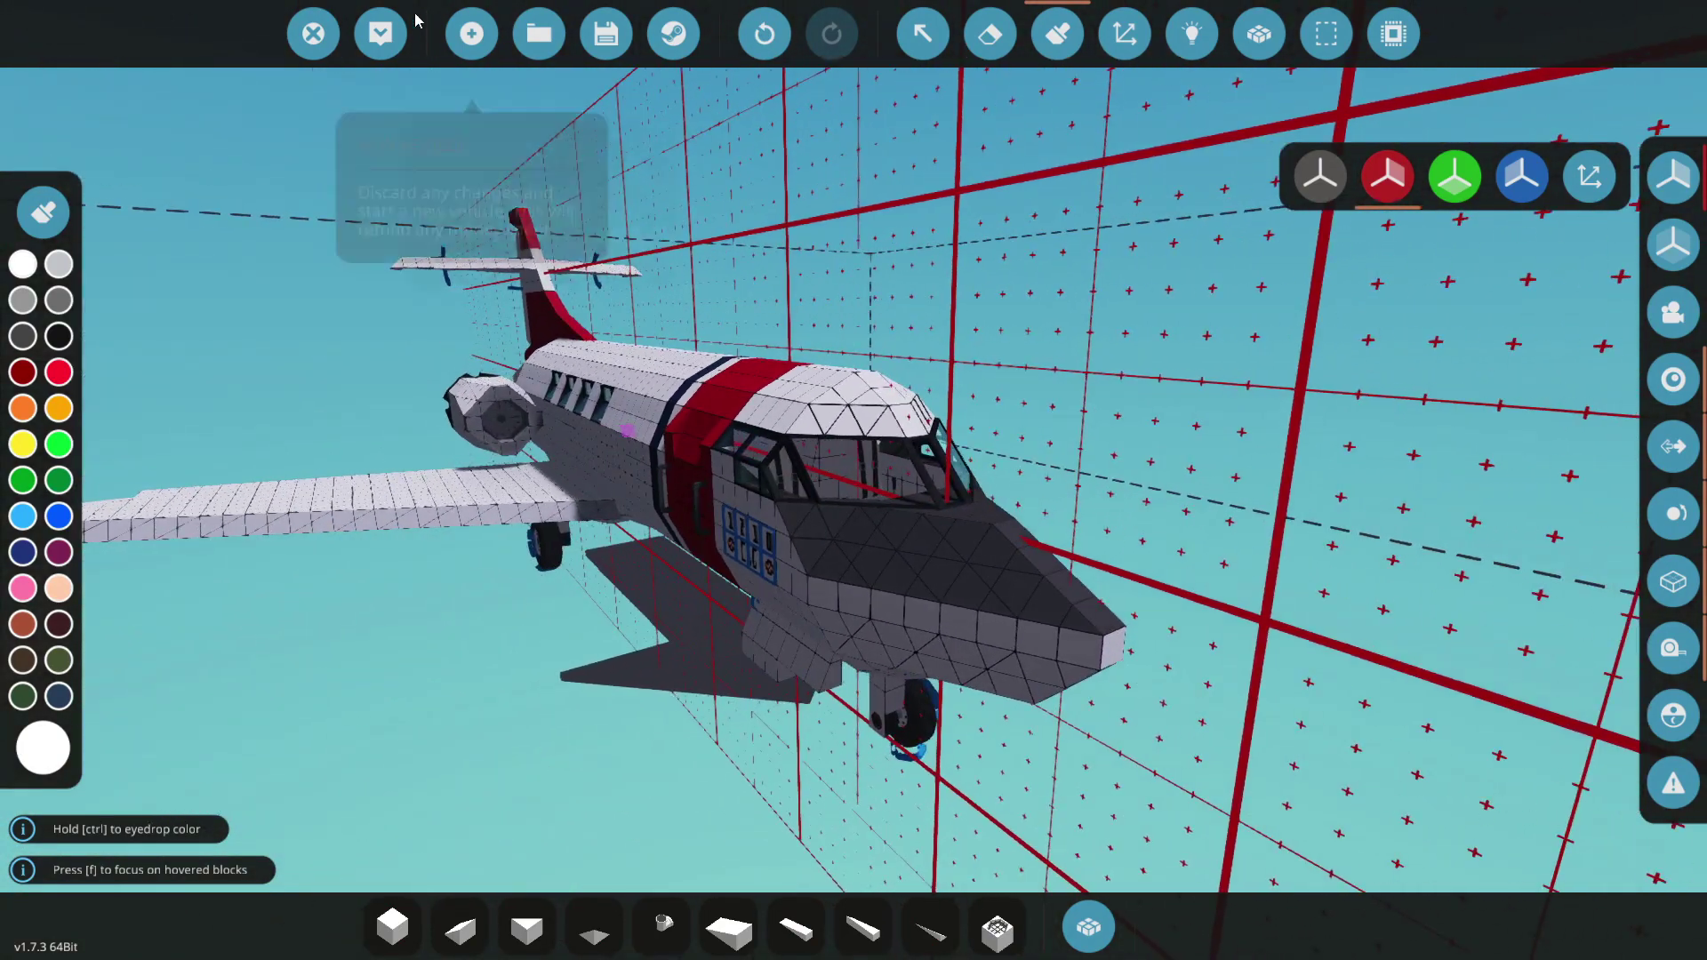
pyautogui.click(381, 33)
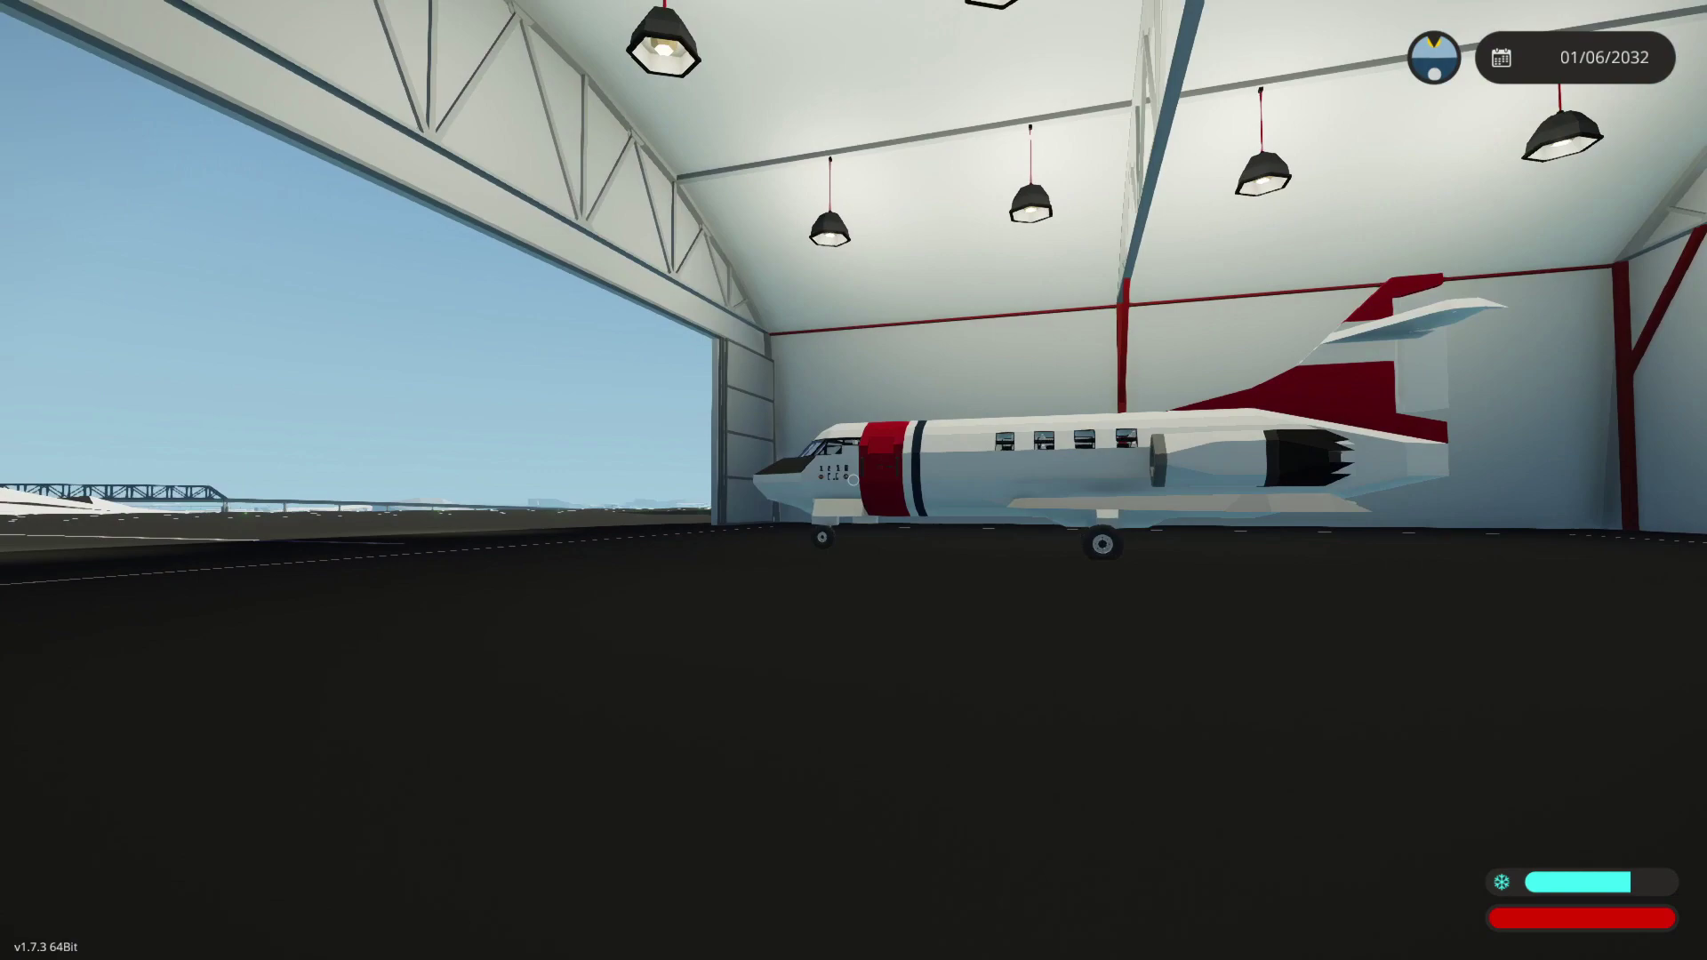
# Step: Walk up to the jet, open the red side door and inspect the boarding steps
pyautogui.press('w')
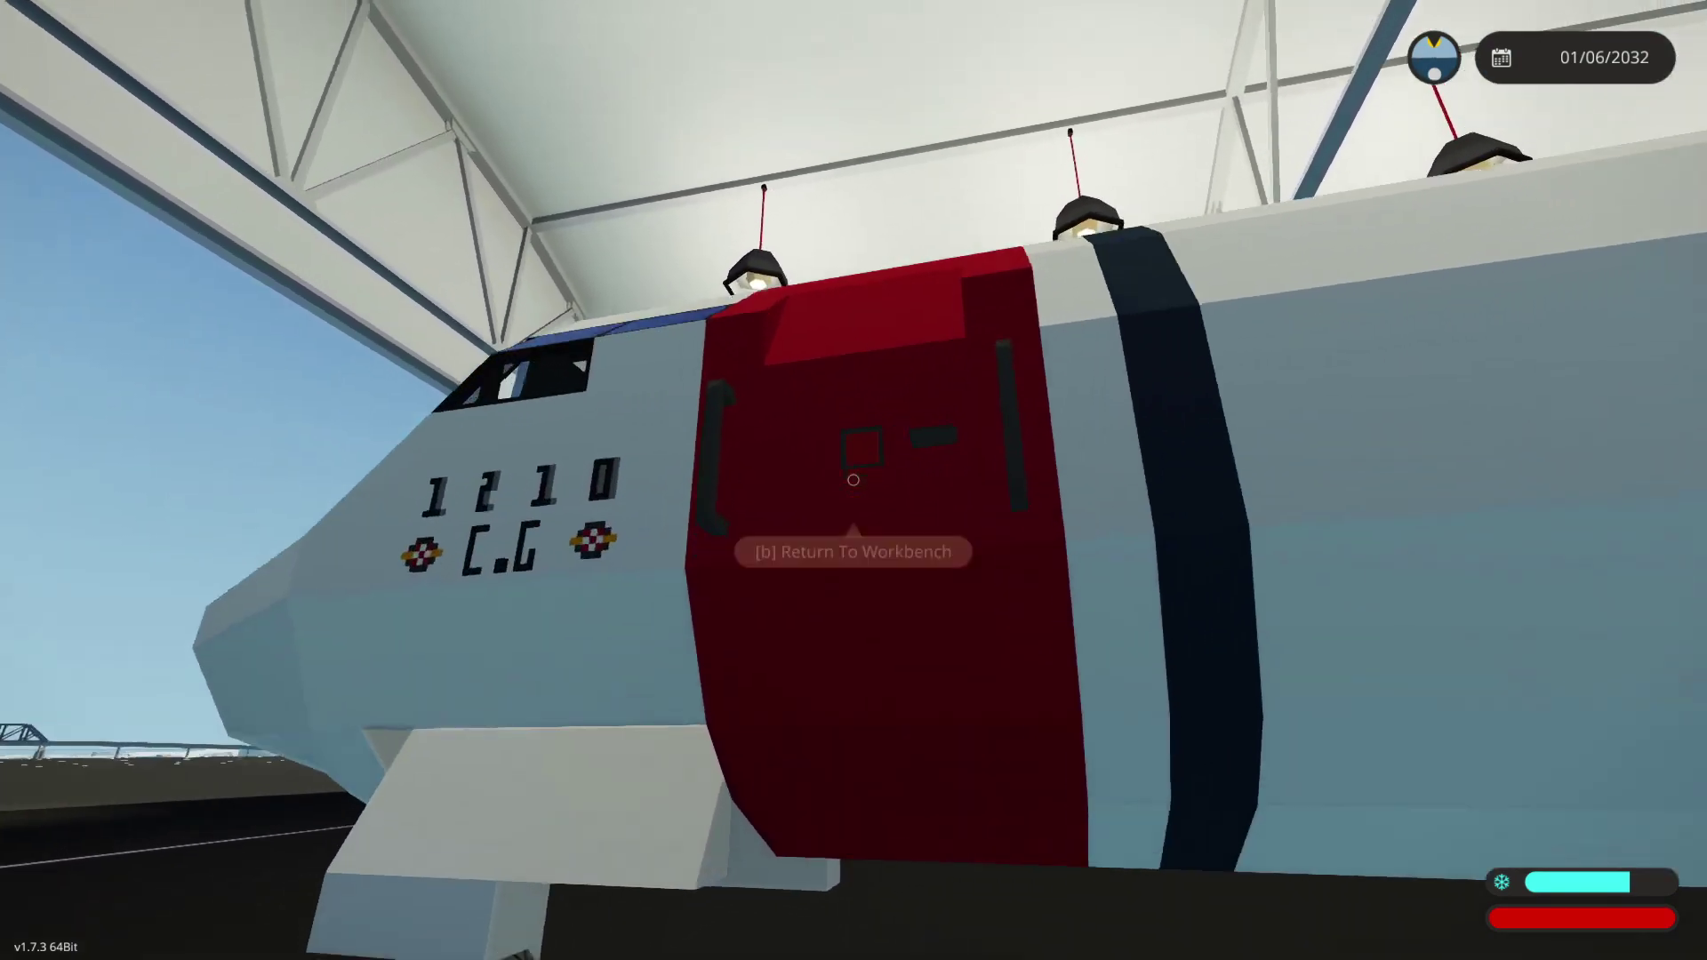
pyautogui.press('e')
pyautogui.press('s')
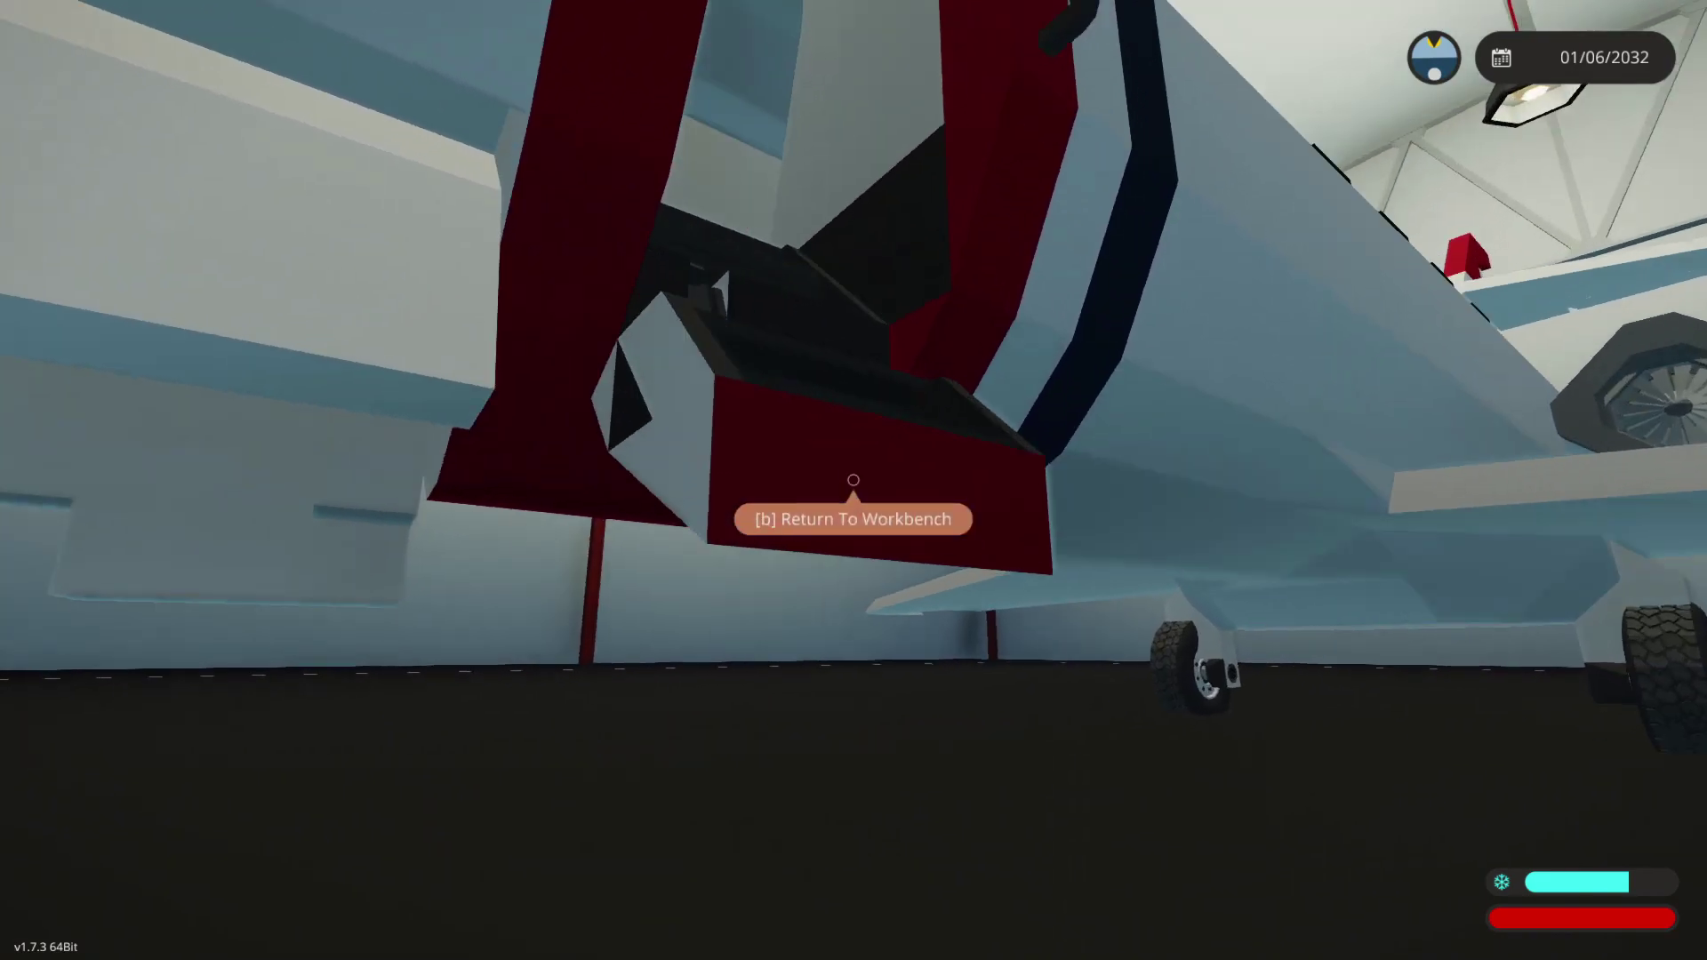
pyautogui.press('w')
pyautogui.press('s')
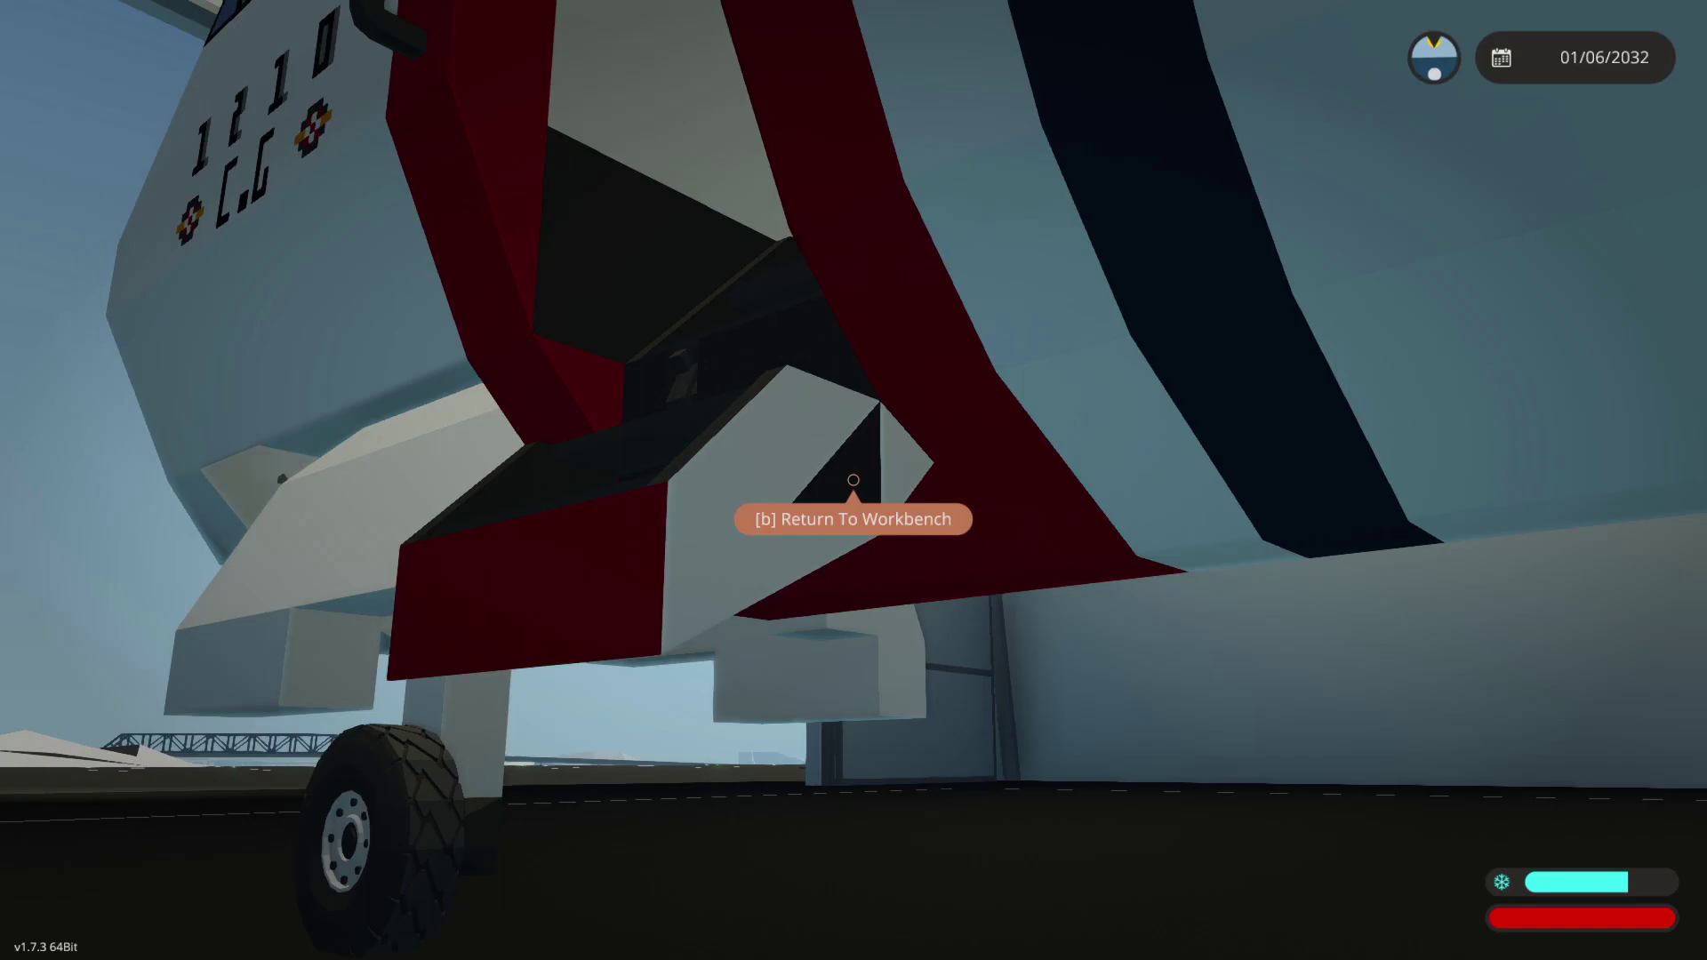
pyautogui.press('s')
# Step: Climb the boarding steps, cross the cabin and sit in the Compact Pilot Seat
pyautogui.press('w')
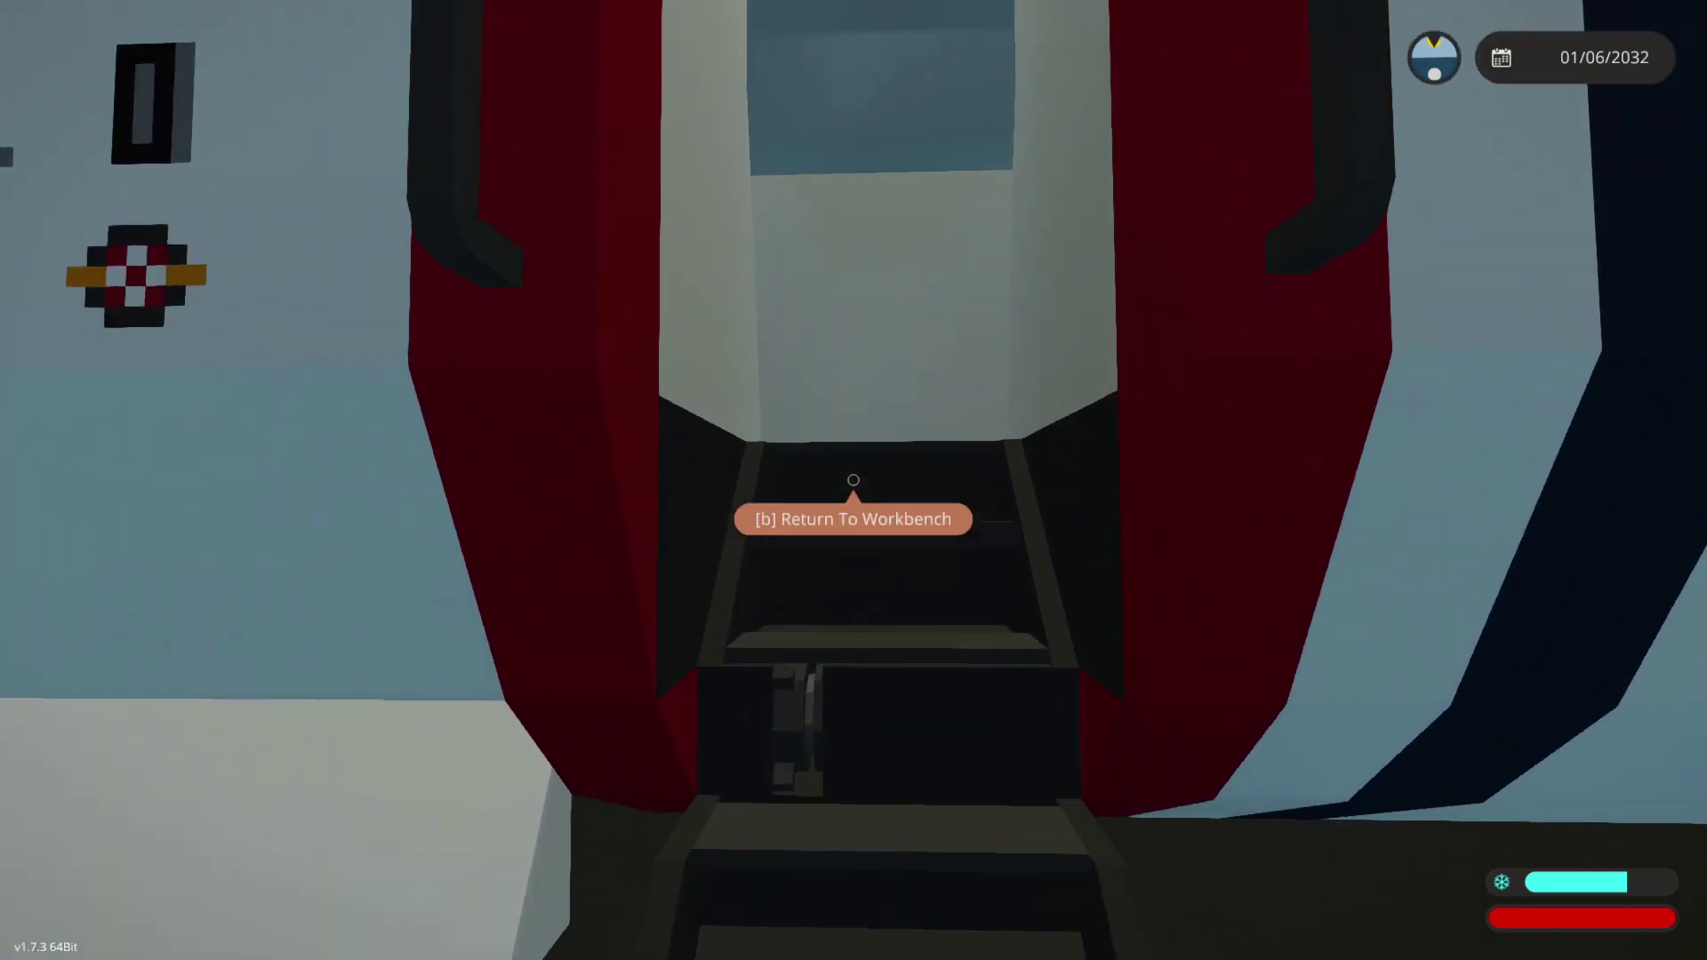
pyautogui.press('w')
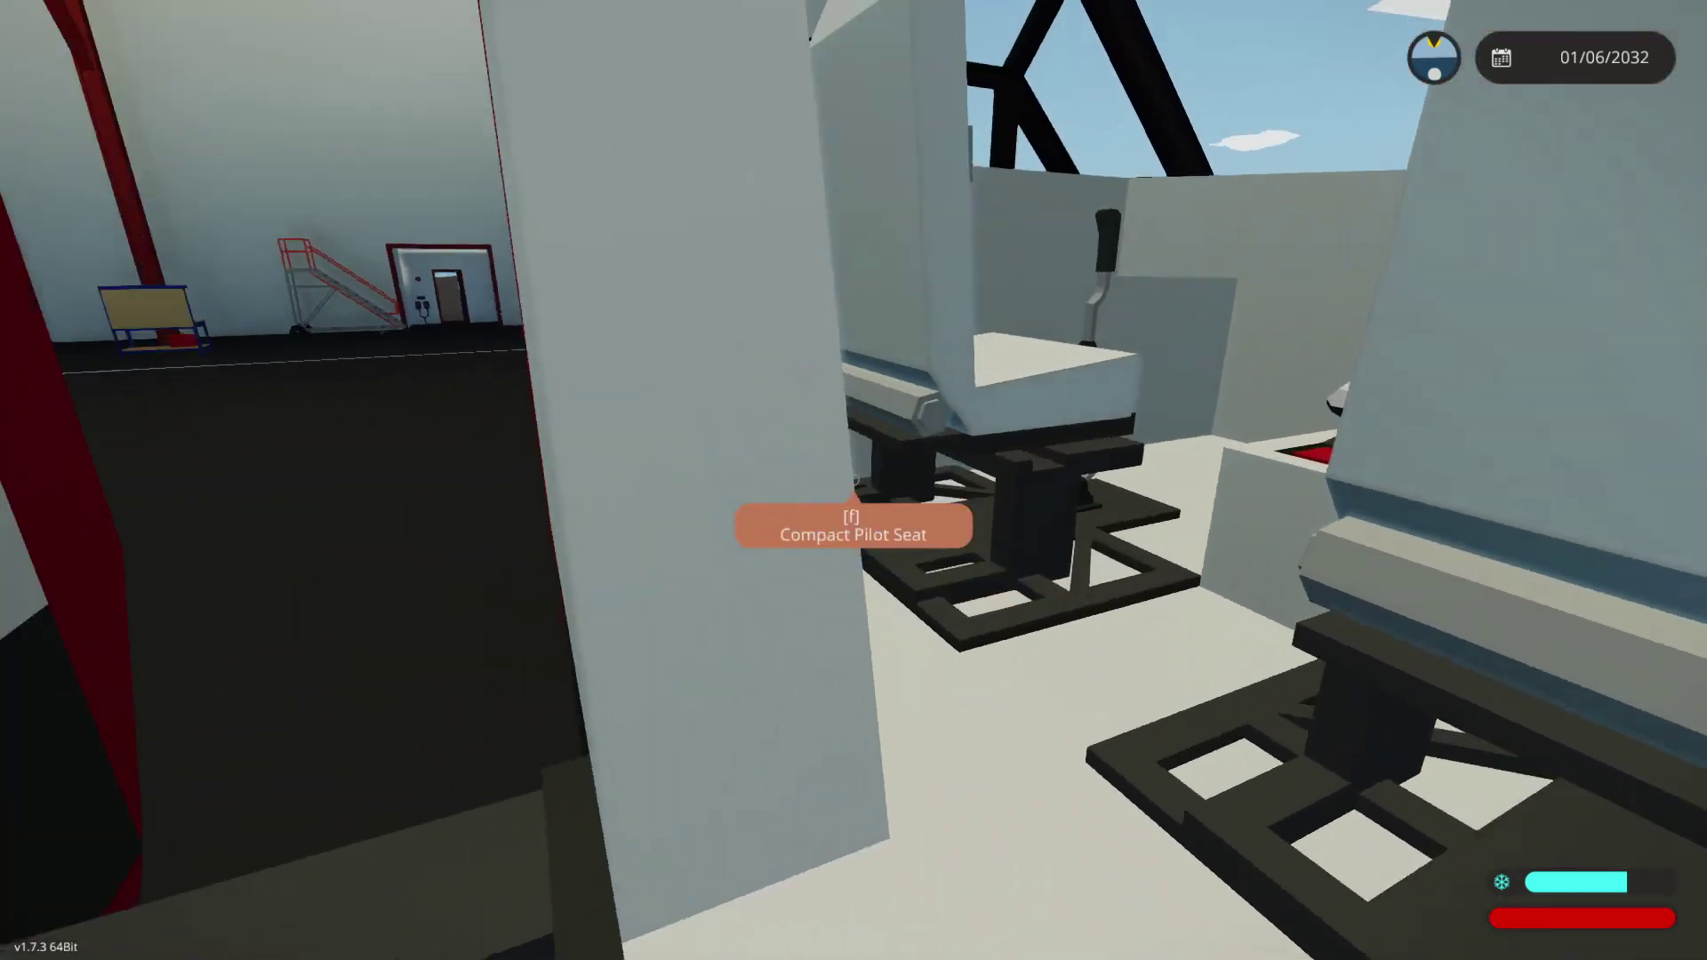
pyautogui.press('w')
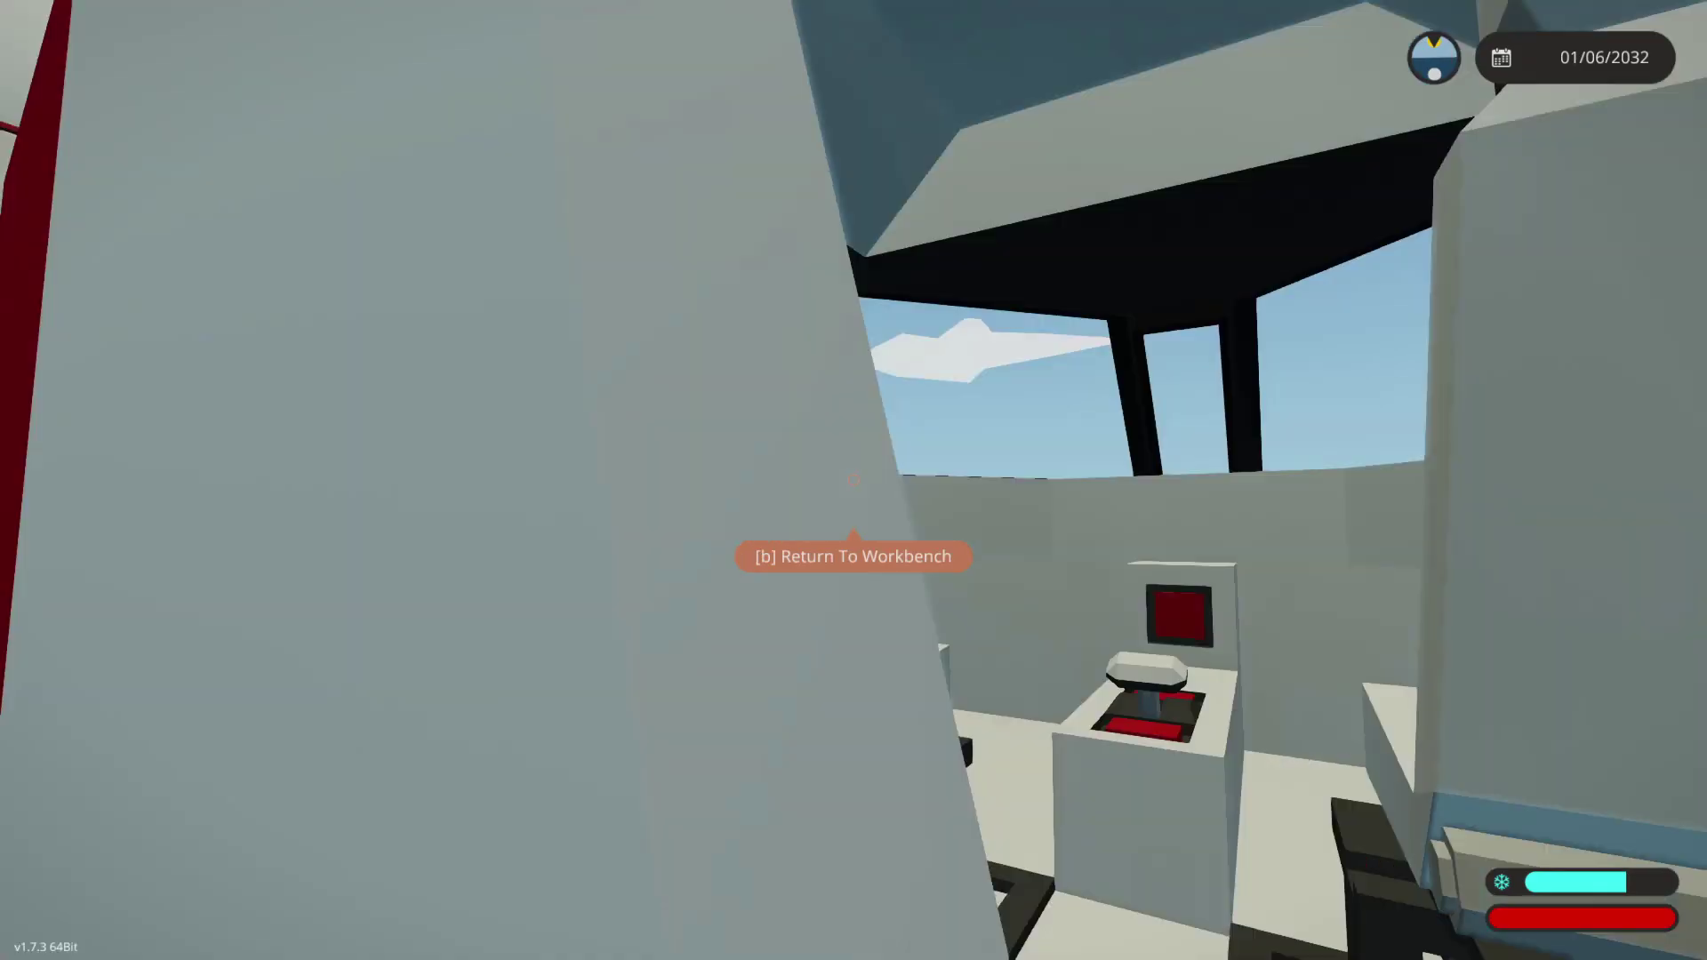
pyautogui.press('f')
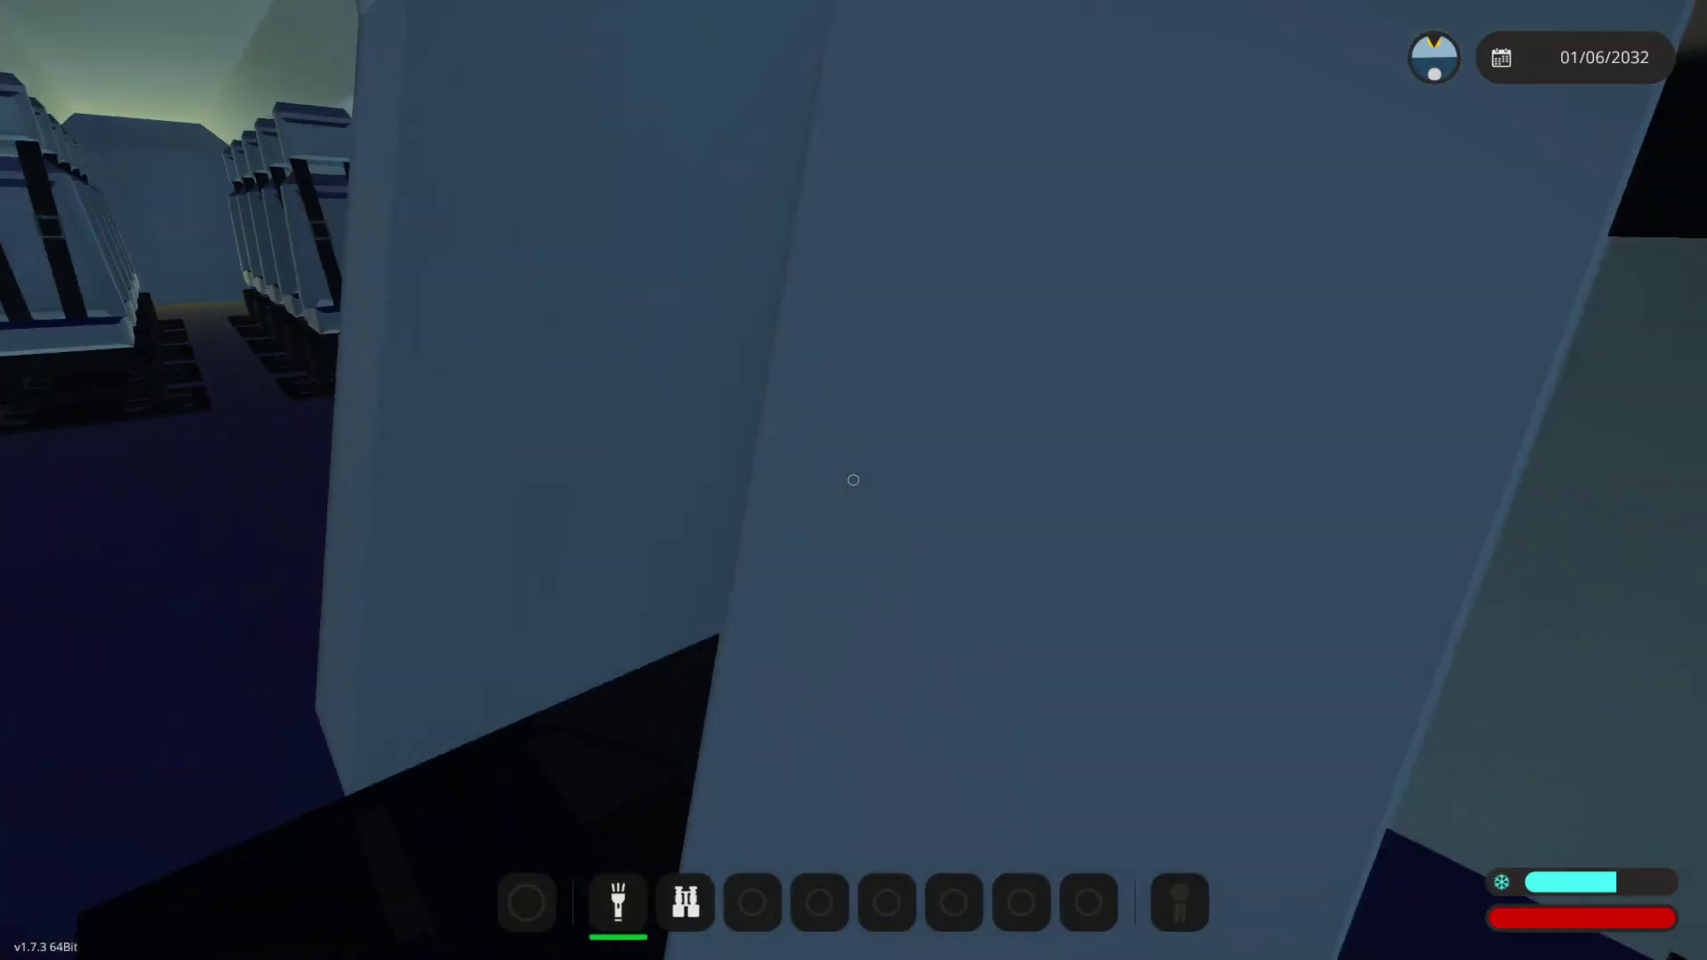
# Step: Open the side door mid-flight, look out at the ice floes, then enter Photo Mode
pyautogui.press('e')
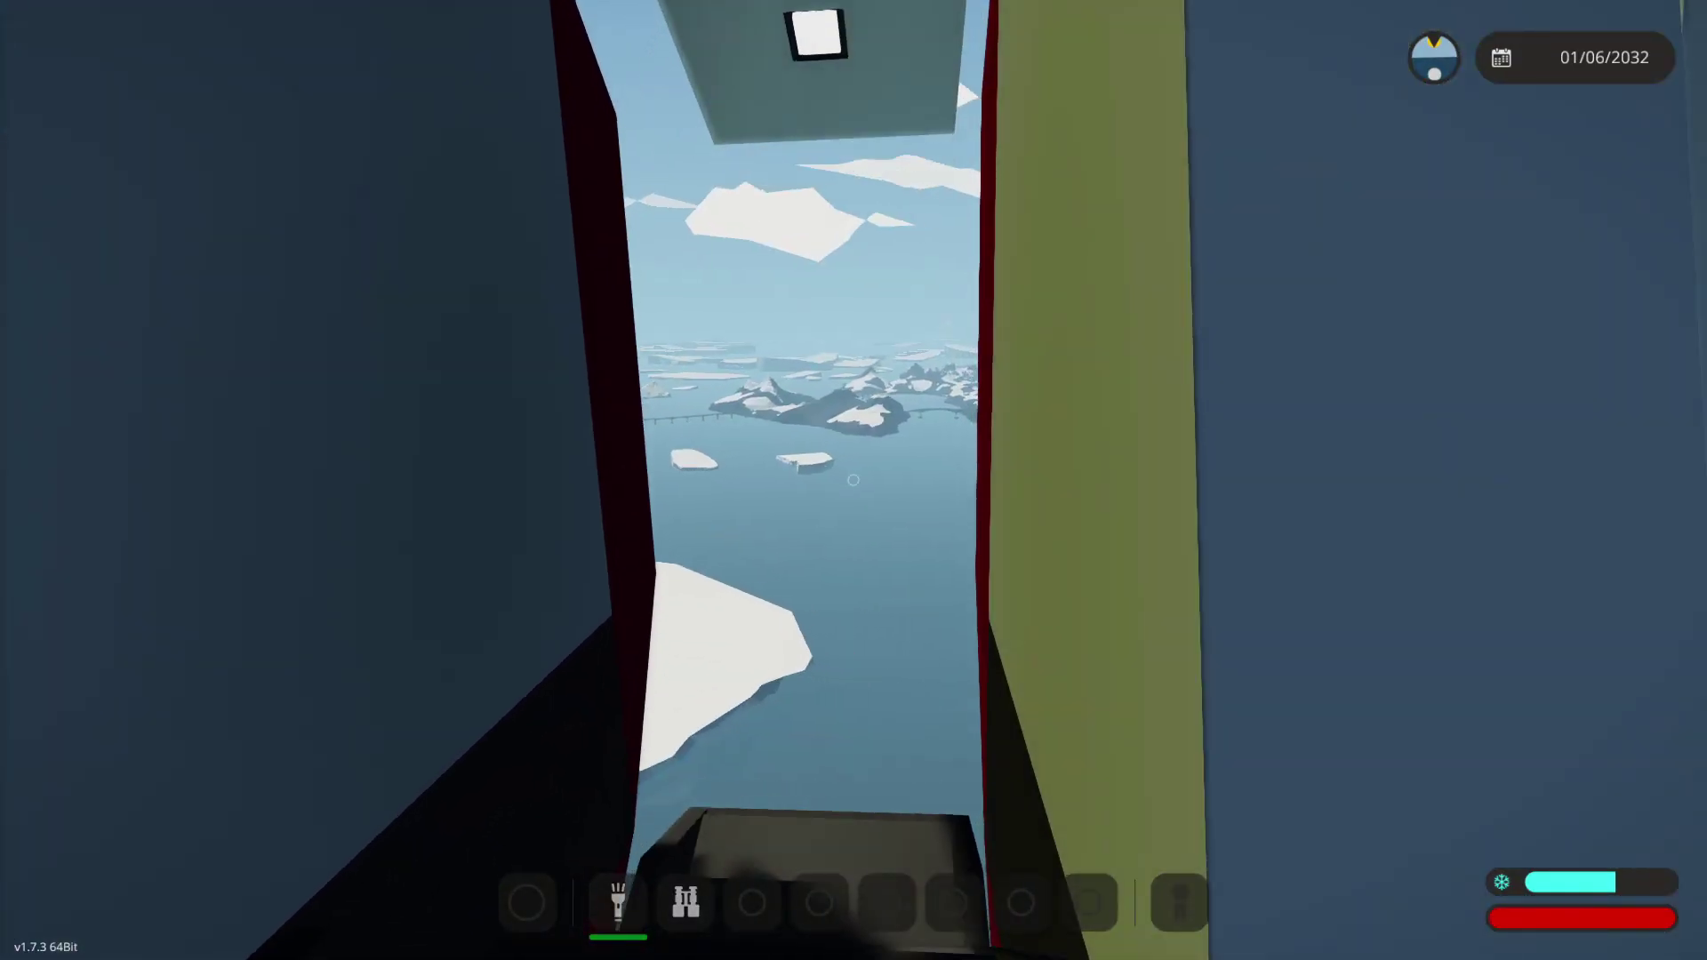
pyautogui.press('w')
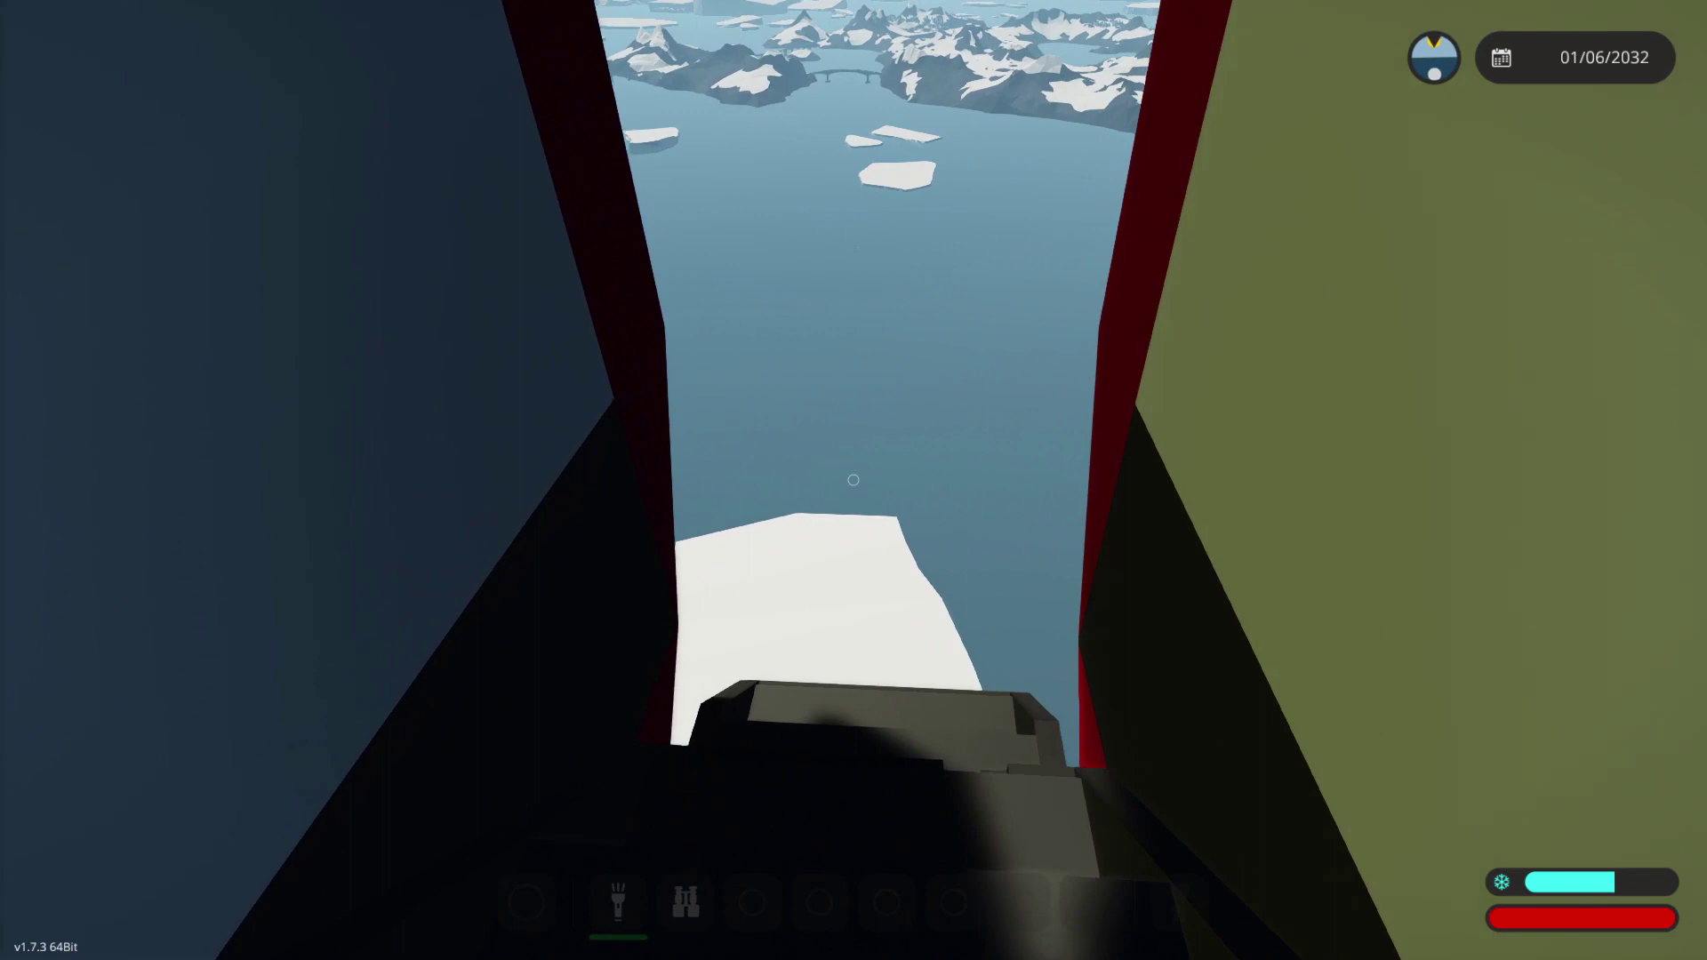
pyautogui.press('w')
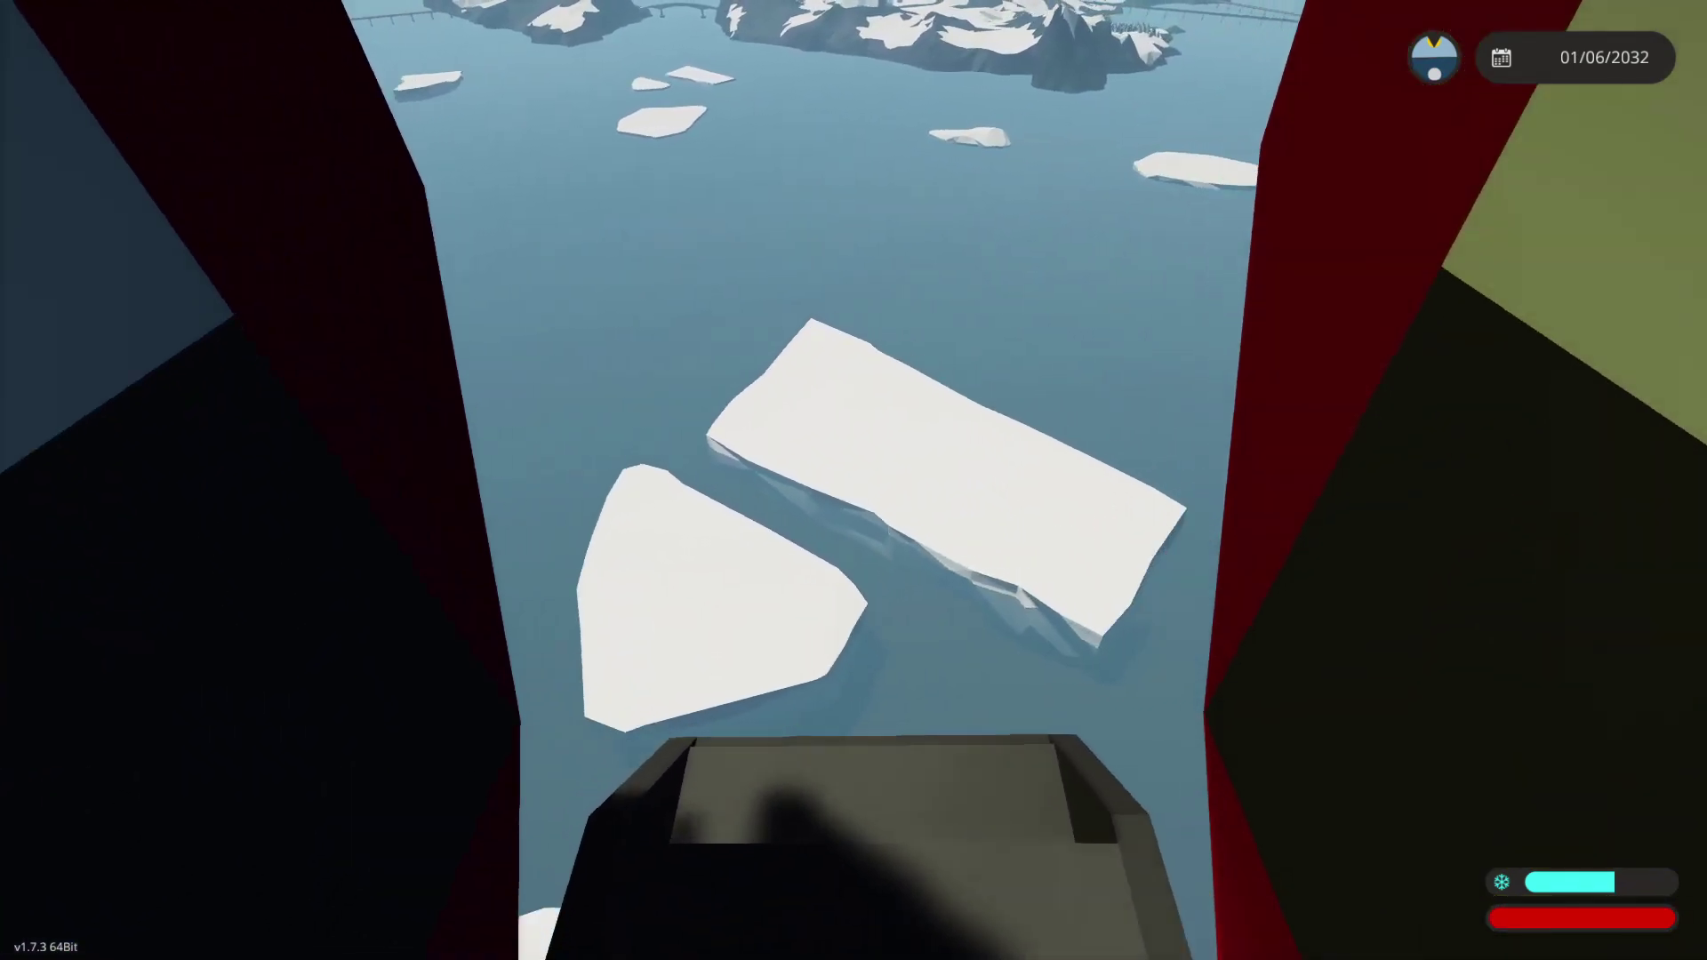
pyautogui.press('w')
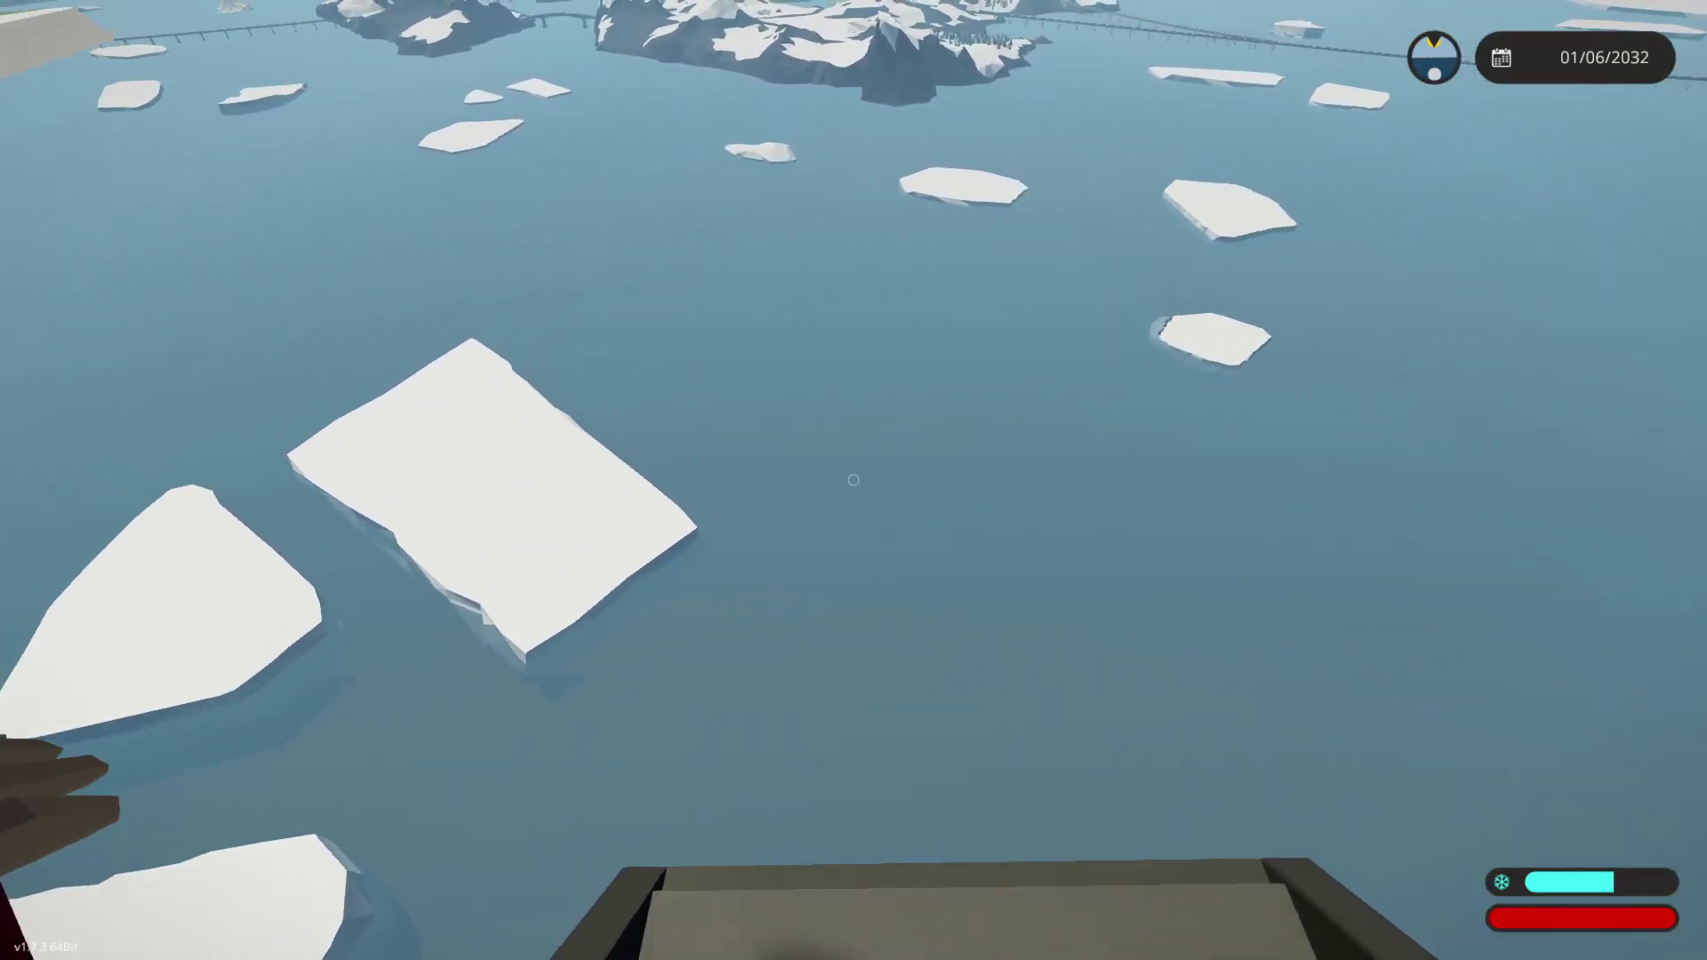
pyautogui.press('Escape')
pyautogui.click(909, 235)
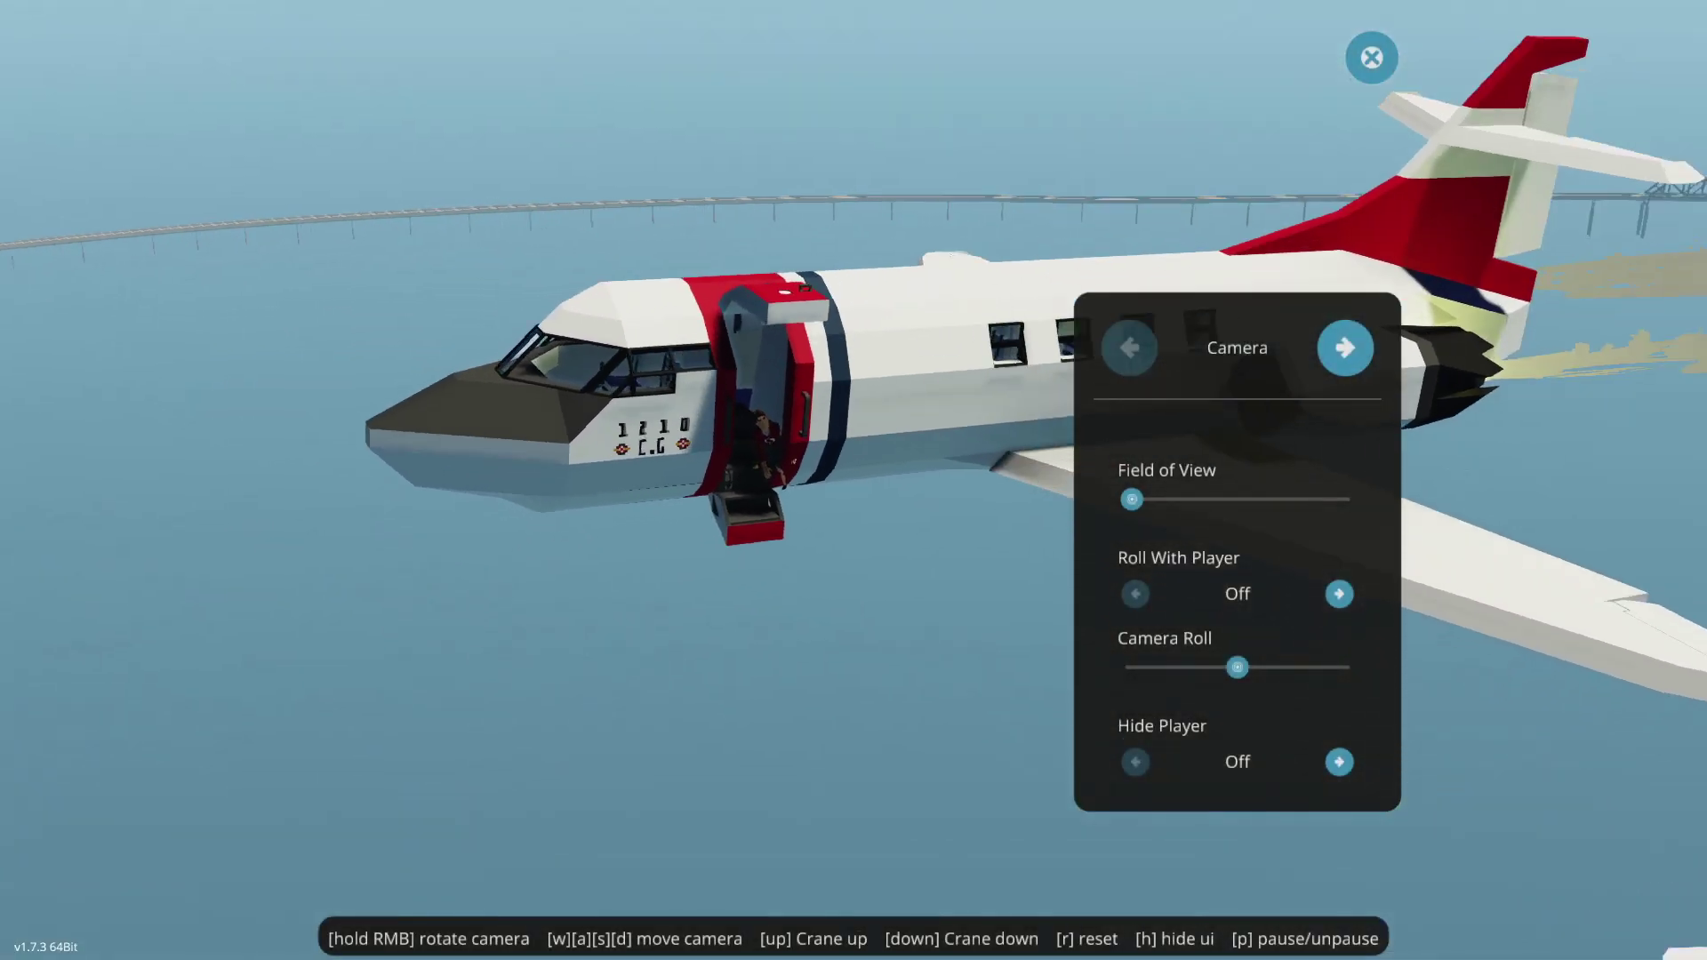
# Step: Pull the photo camera back, shift Time of Day slightly earlier and hide the UI
pyautogui.press('h')
pyautogui.press('h')
pyautogui.click(1345, 348)
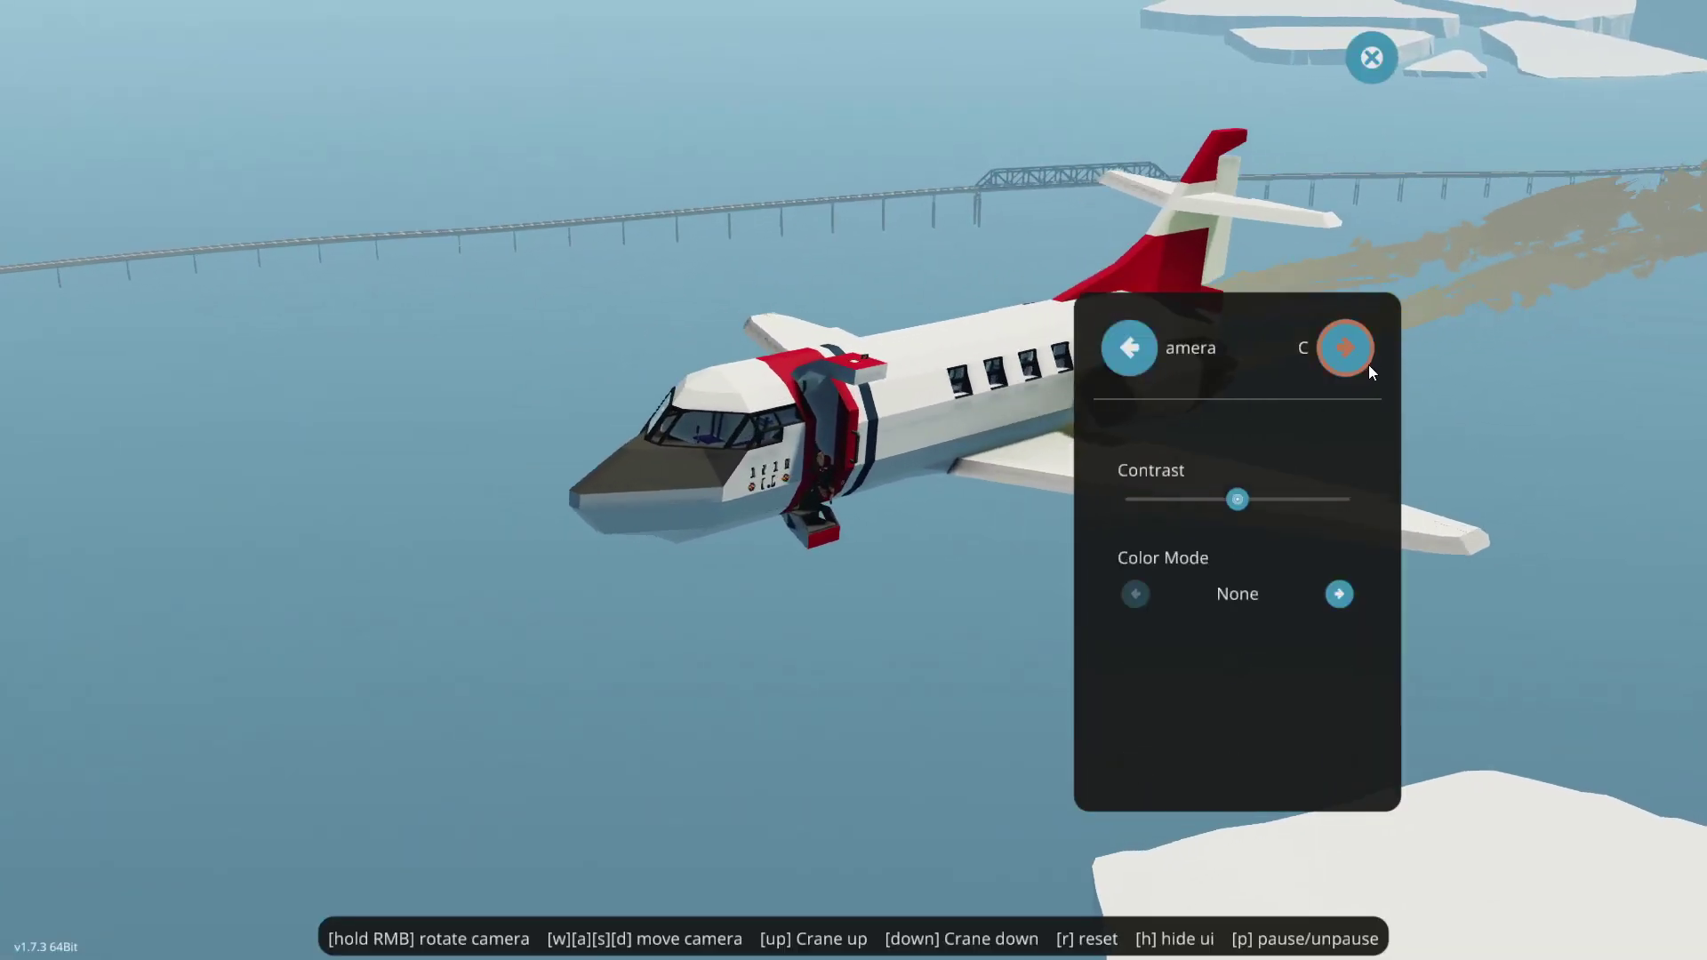
pyautogui.click(1342, 351)
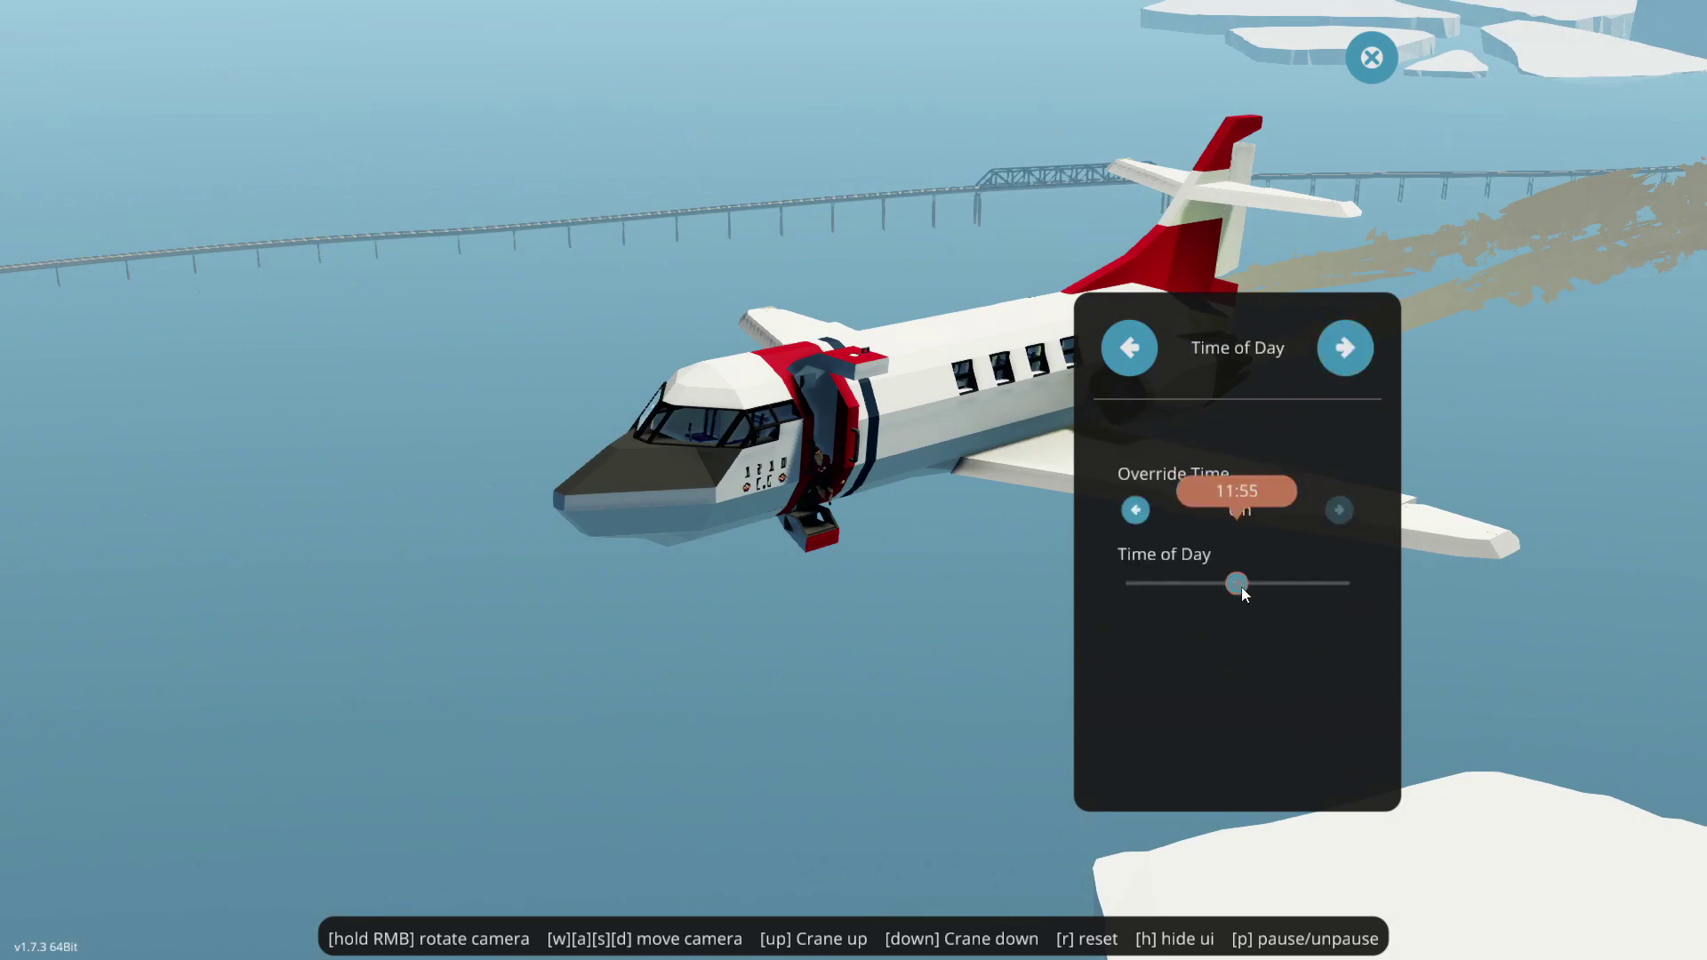
pyautogui.moveTo(1242, 587); pyautogui.dragTo(1218, 582)
pyautogui.press('h')
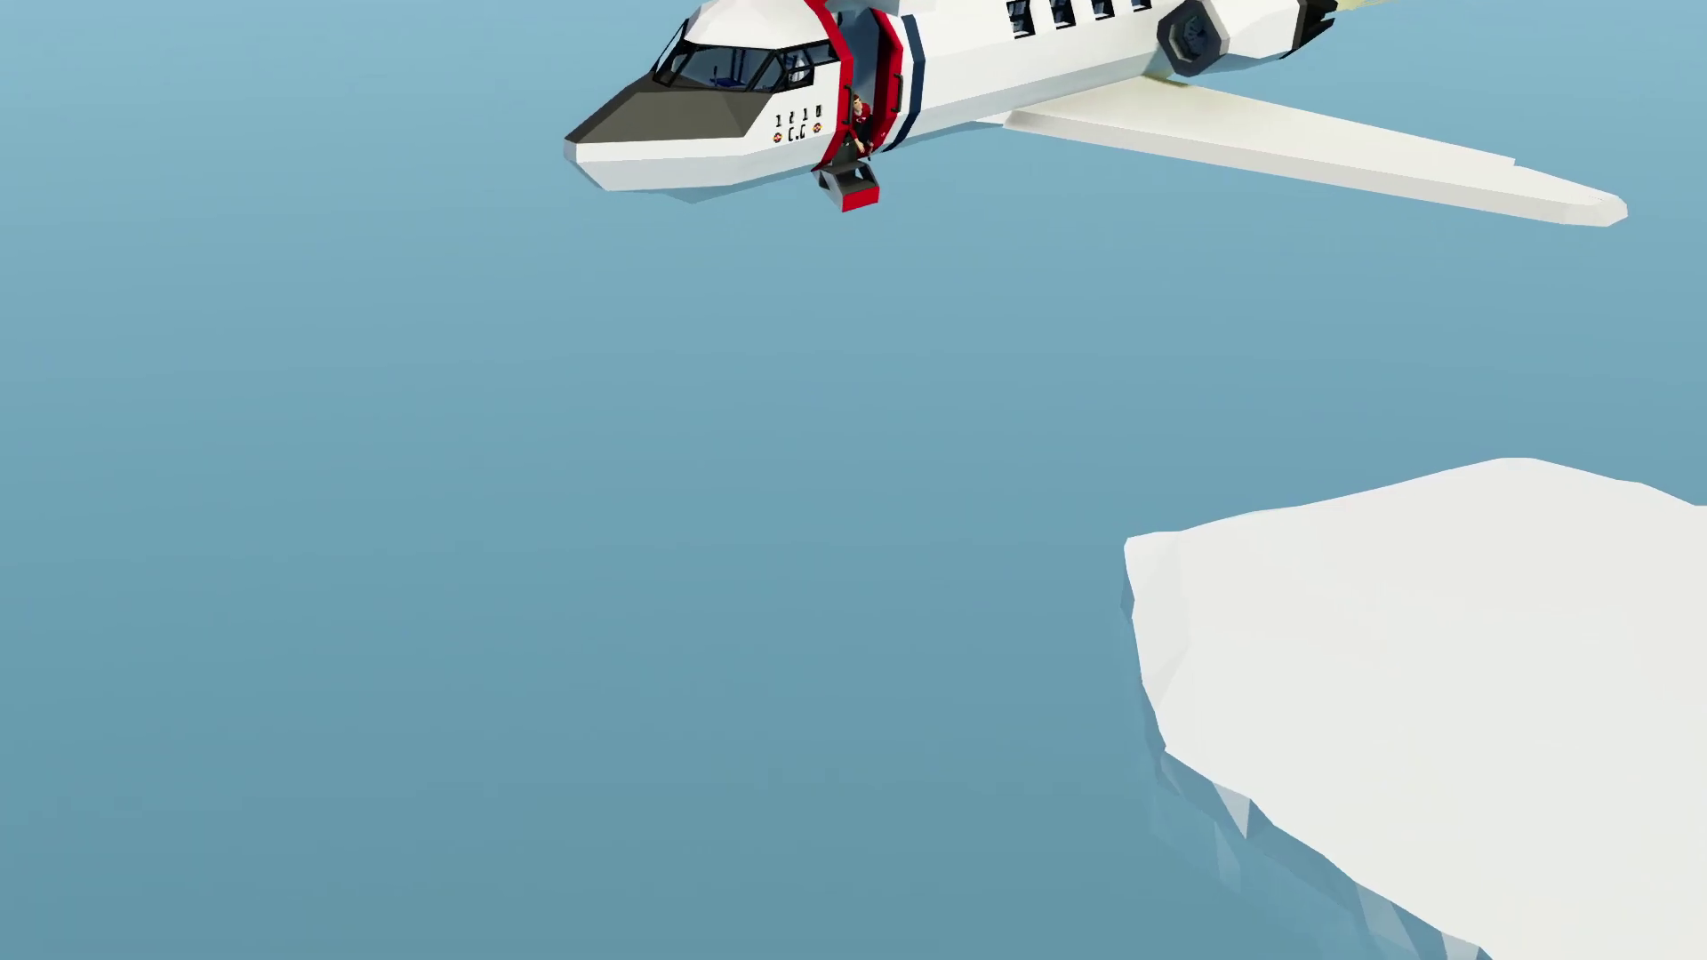